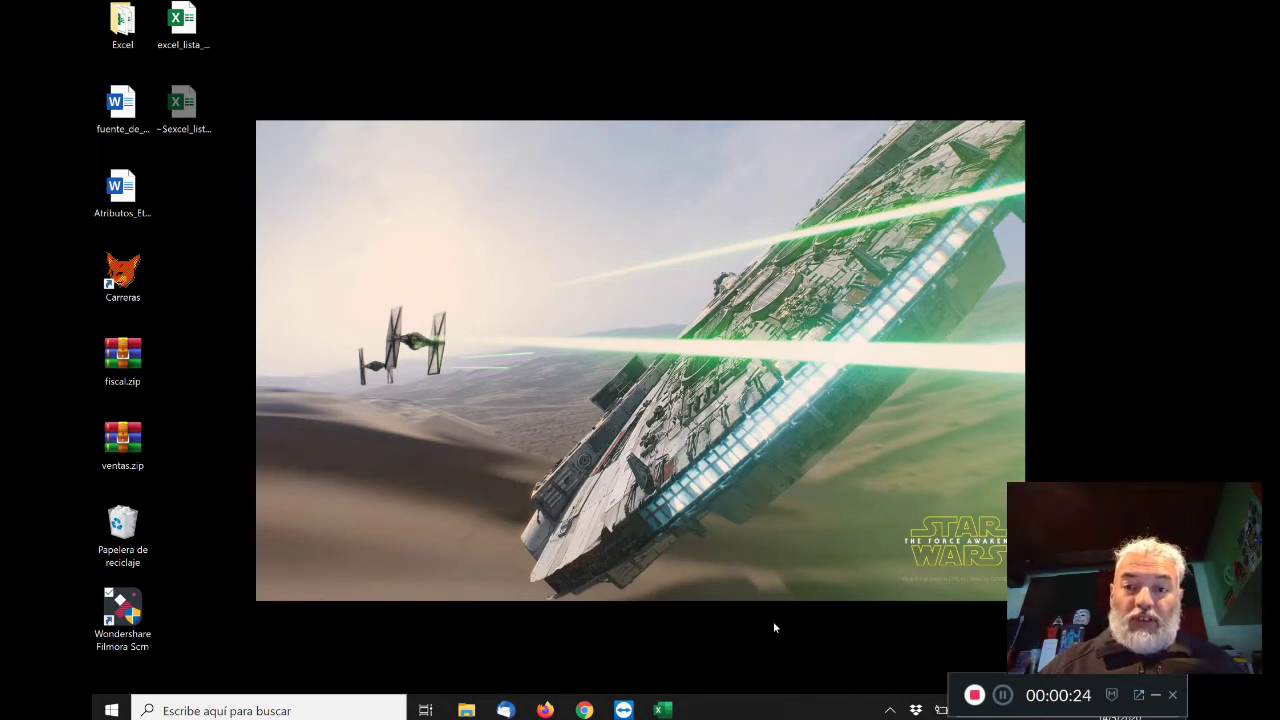
- Switch to the excel_lista_precios.xlsx workbook in Excel and examine the price list's title row and its two price column headings
left_click(662, 710)
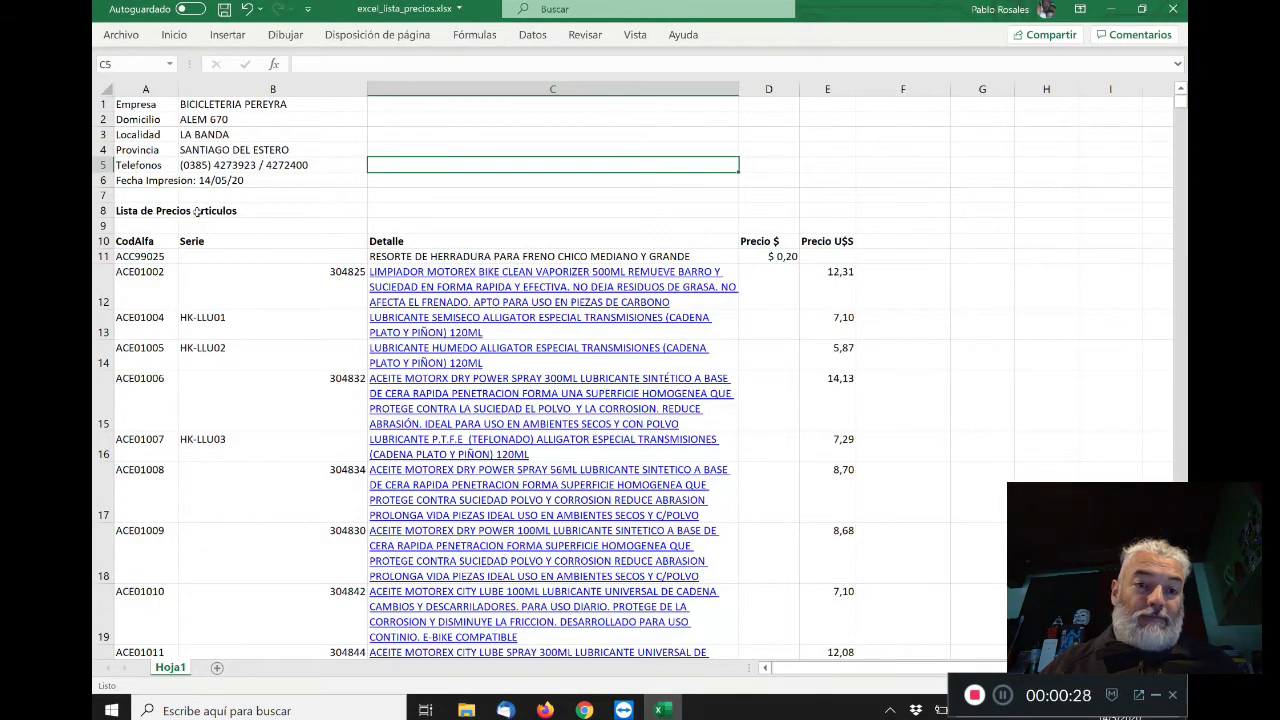
left_click(167, 212)
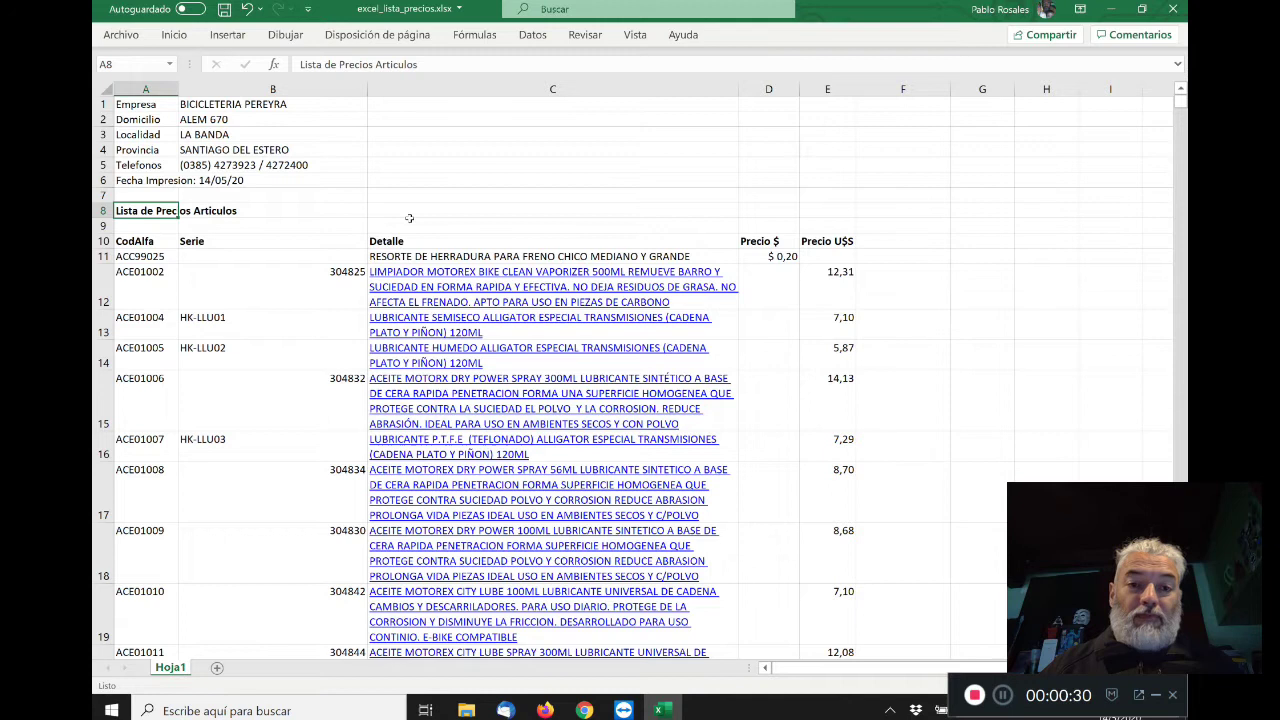
left_click(409, 217)
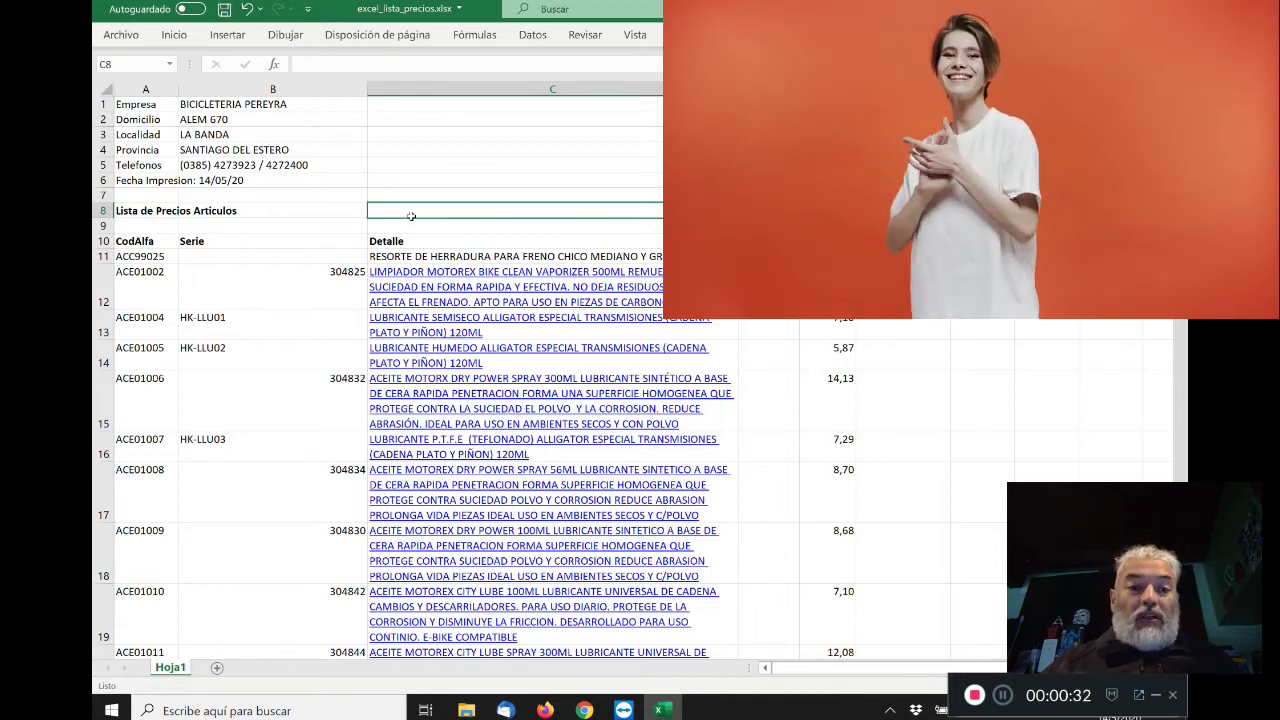
key("Left")
key("Left")
key("Right")
key("Right")
key("Left")
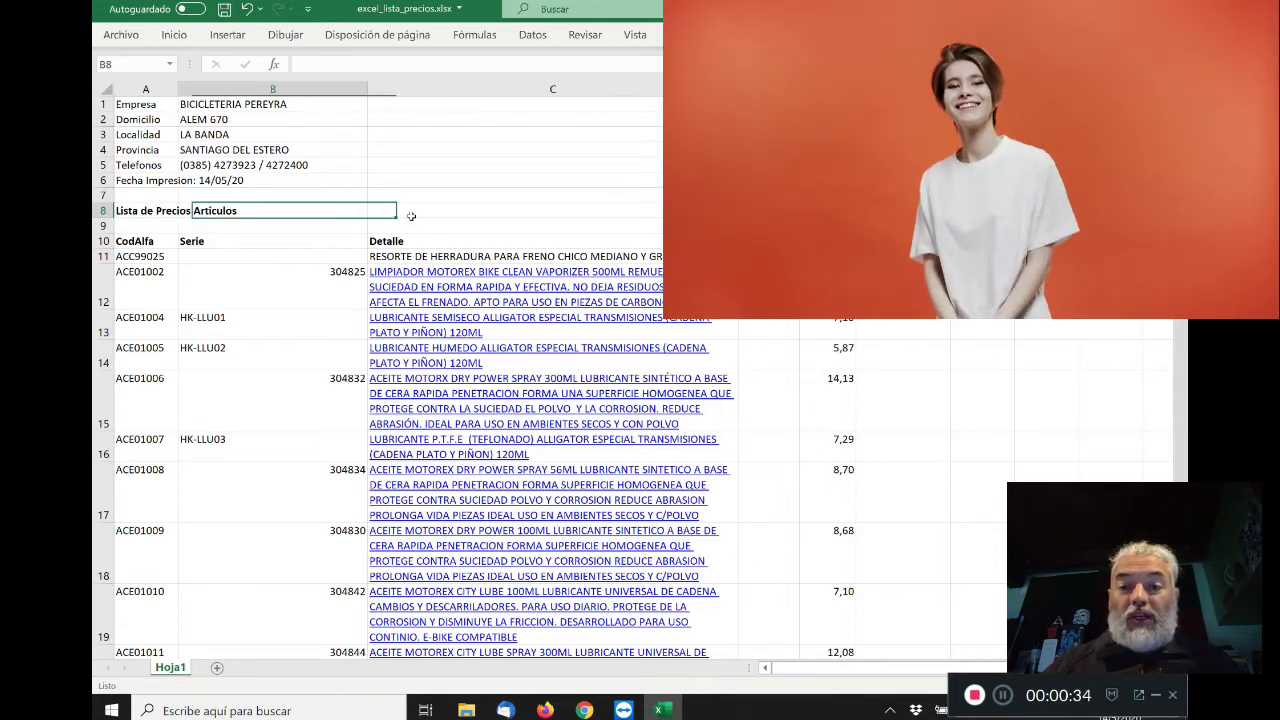
key("Left")
key("Right")
key("Right")
key("Right")
key("Left")
key("Left")
key("Left")
key("Right")
key("Right")
key("Right")
key("Right")
key("Down")
key("Down")
key("Left")
key("Right")
key("Left")
key("Right")
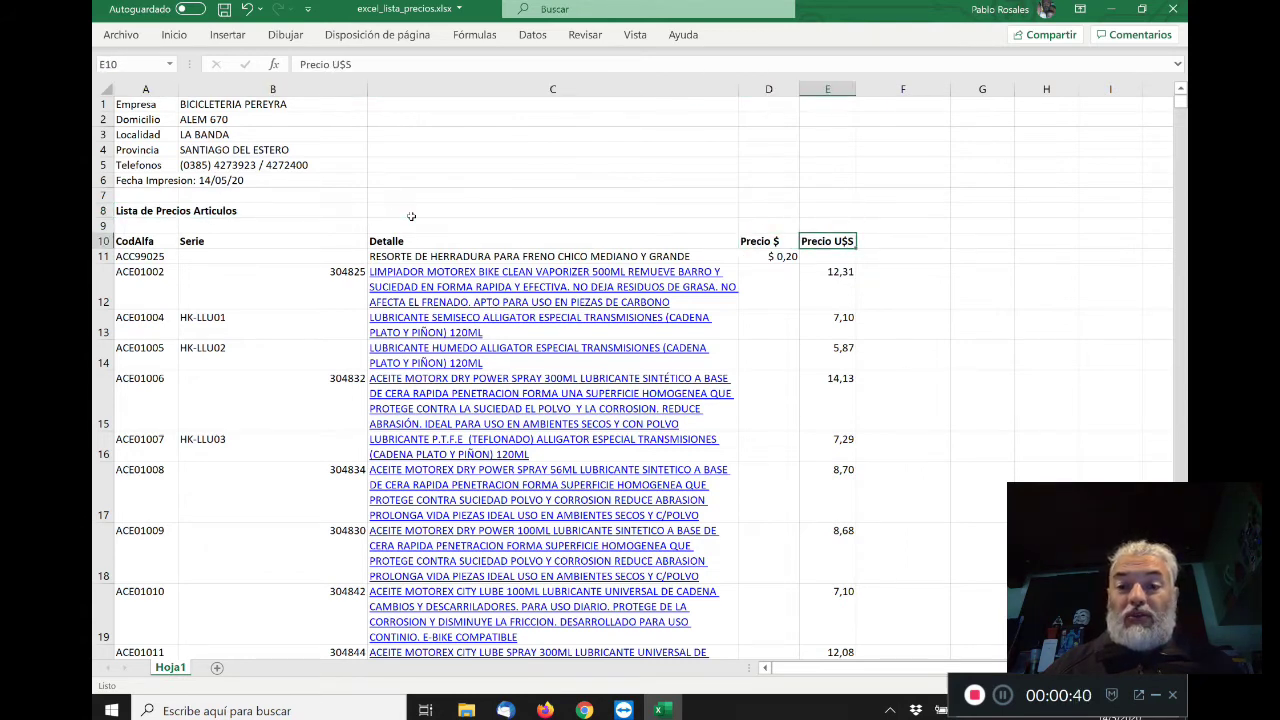
- Examine the empty cells above the Precio $ heading and the CodAlfa, Serie and Detalle headings in row 10
key("Left")
key("Up")
key("Up")
key("Up")
key("Up")
key("Up")
key("Up")
key("Up")
key("Up")
key("Up")
key("Down")
key("Down")
key("Down")
key("Down")
key("Down")
key("Down")
key("Down")
key("Down")
key("Down")
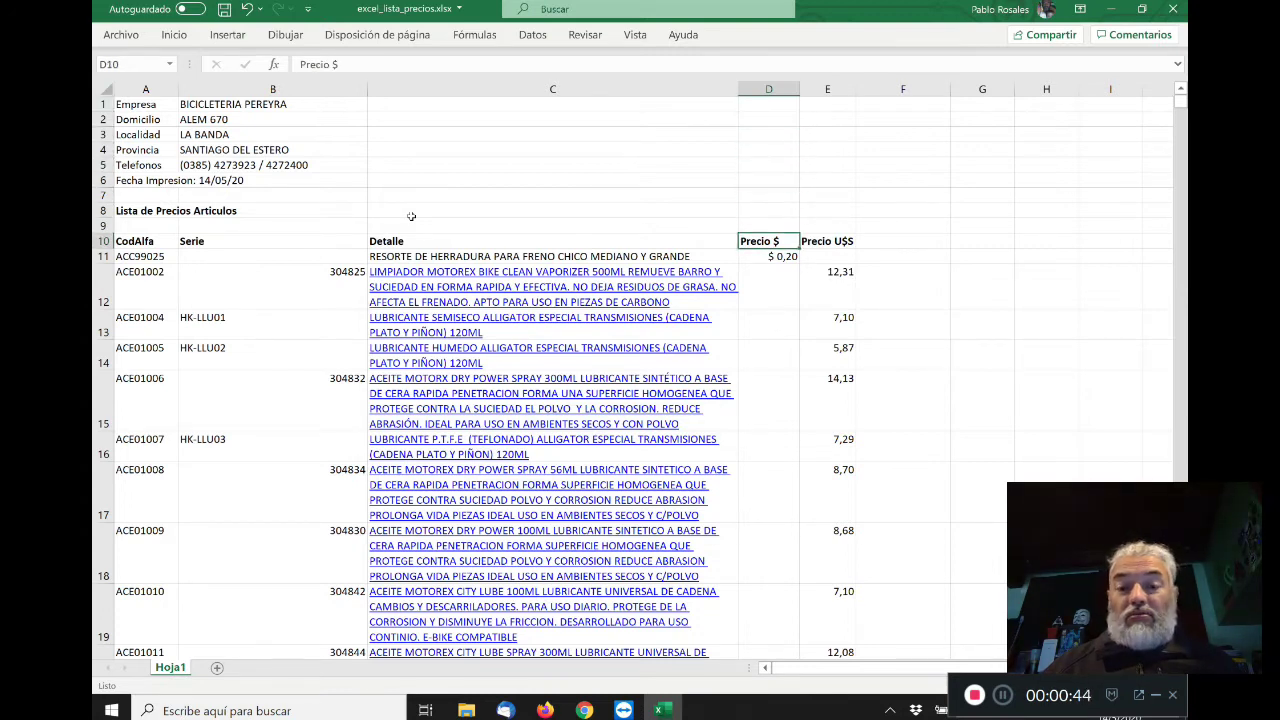
key("Left")
key("Left")
key("Left")
key("Right")
key("Right")
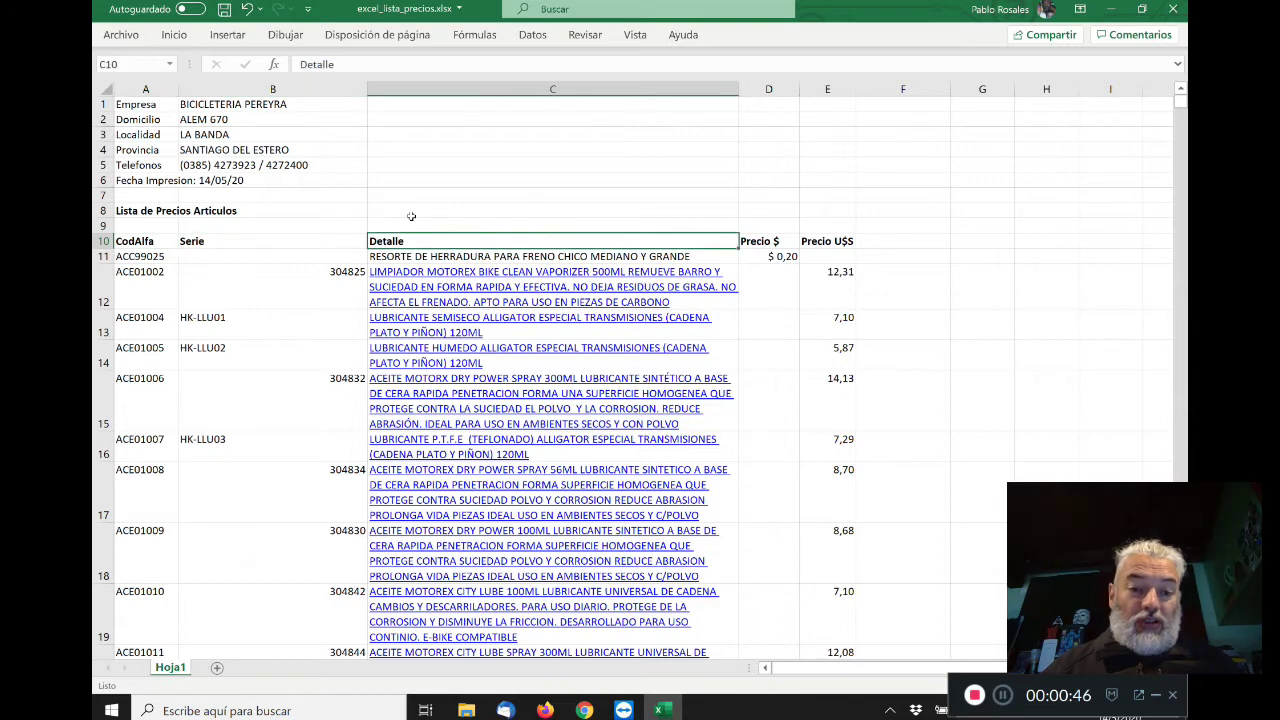
- Check the extent of the Detalle column and the free cells above its heading in column C
key("ctrl+Down")
key("ctrl+Up")
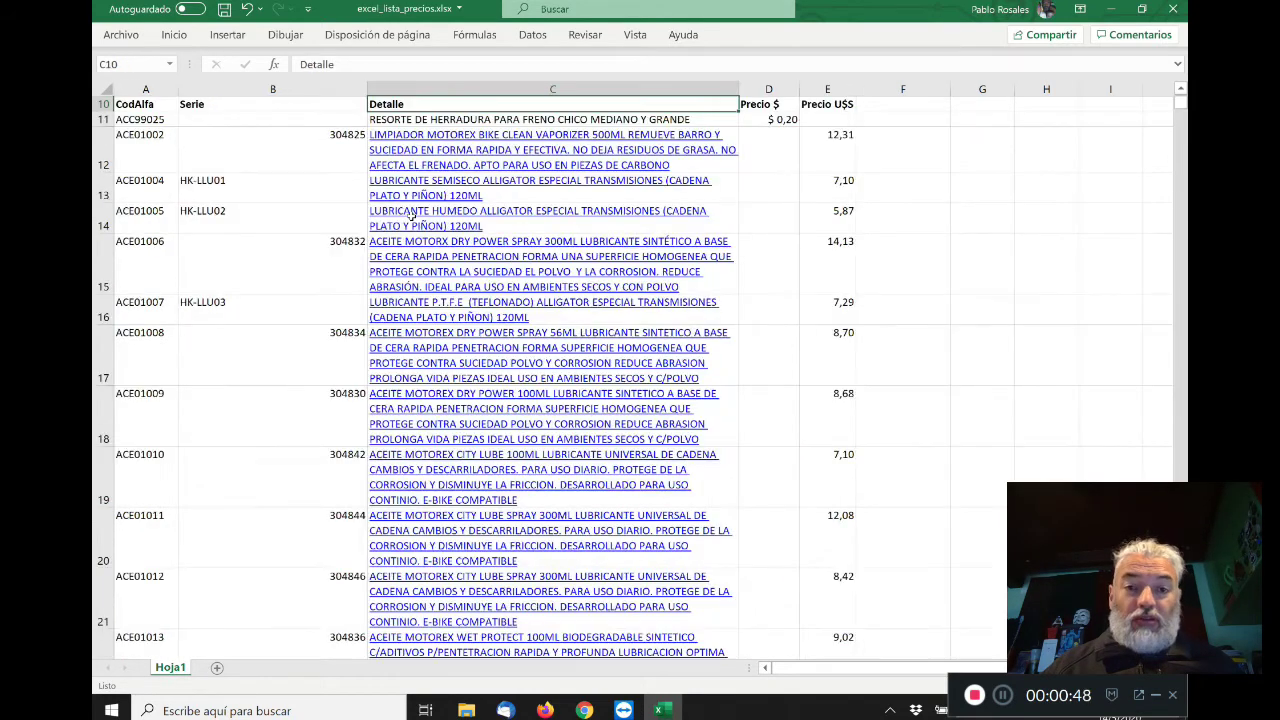
key("ctrl+Up")
key("Down")
key("Down")
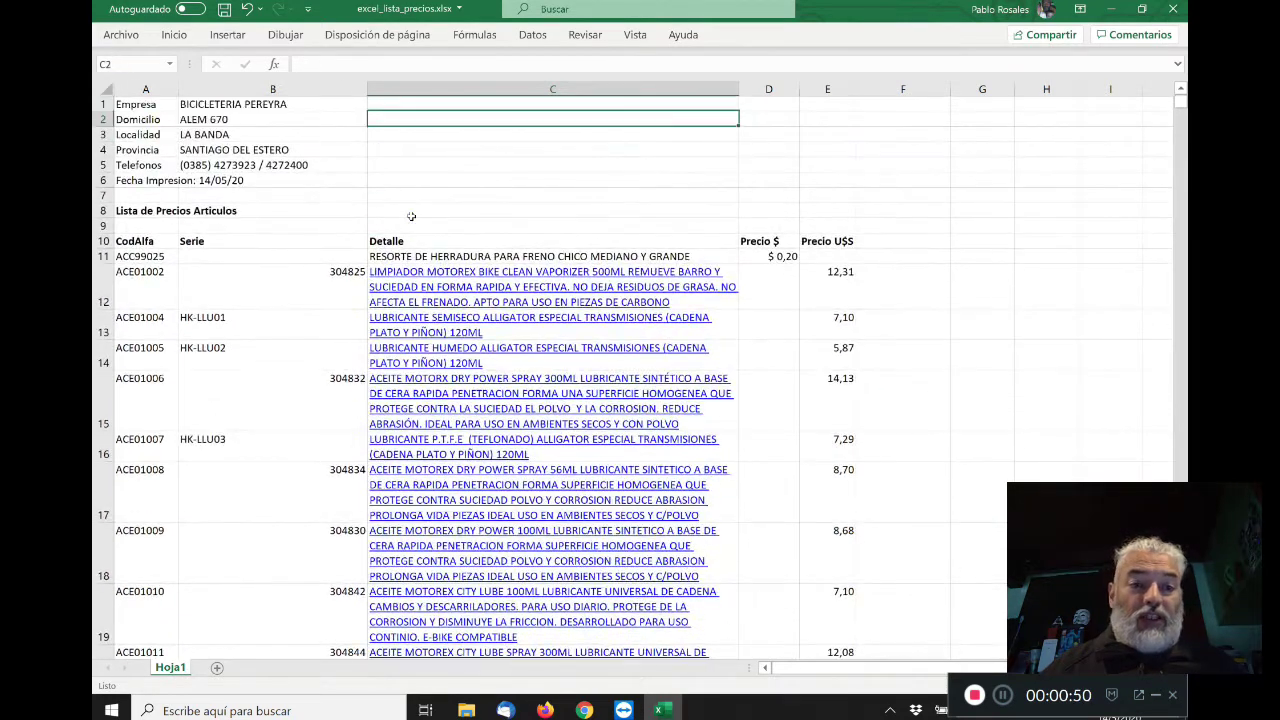
key("Down")
key("Down")
key("Down")
key("Down")
key("Down")
key("Down")
key("Down")
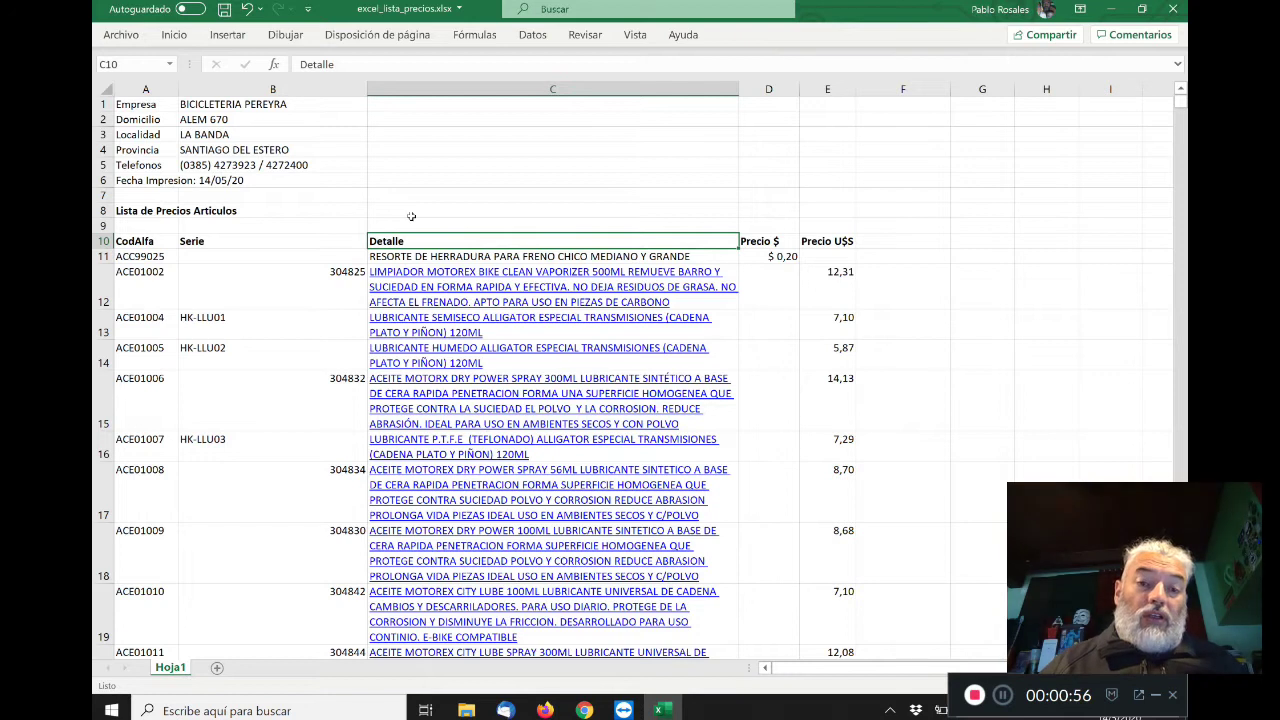
- Review all the column headings in row 10, from CodAlfa through Precio U$S
key("Left")
key("Left")
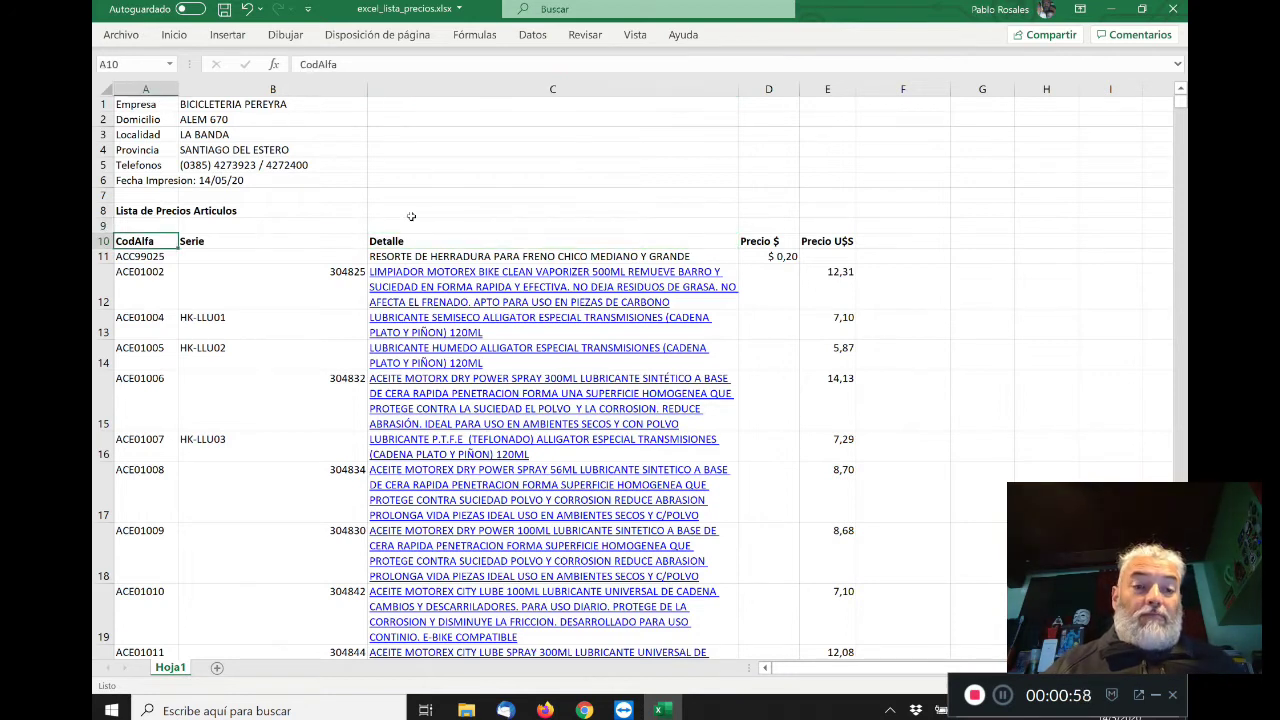
key("Right")
key("Right")
key("Right")
key("Right")
key("Left")
key("Left")
key("Left")
key("Left")
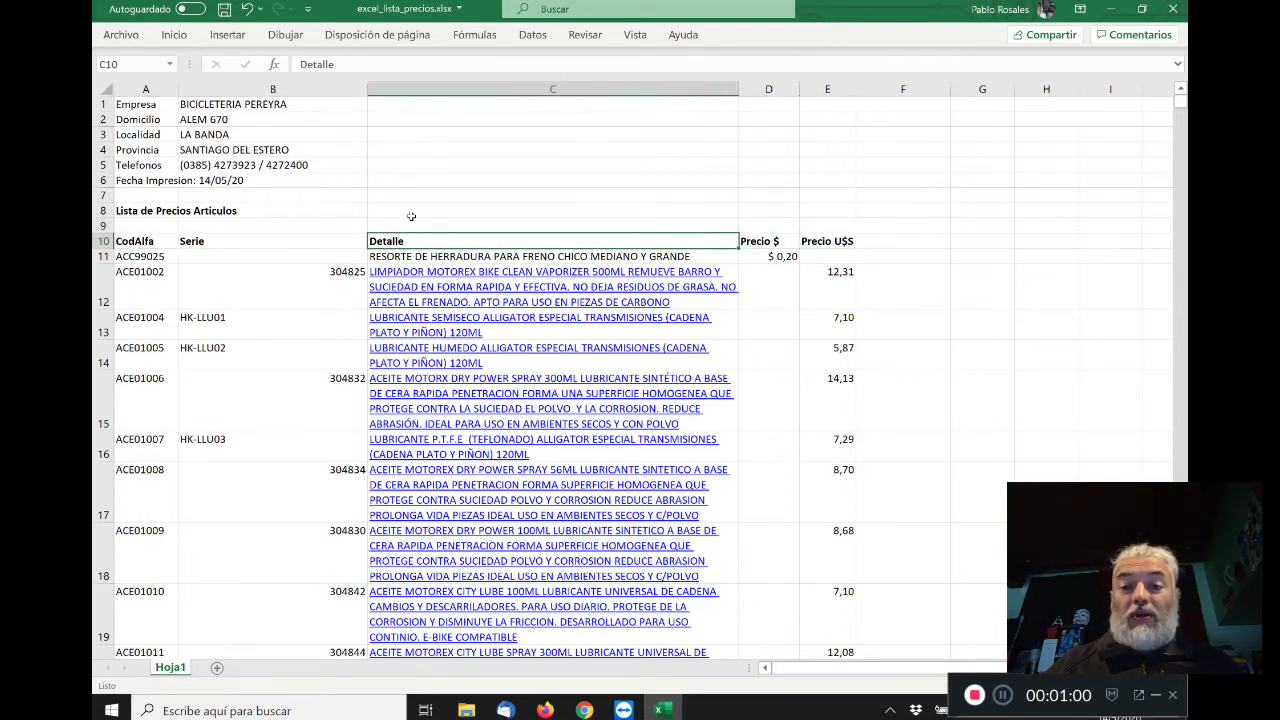
key("Right")
key("Right")
key("Right")
key("Right")
key("Up")
key("Up")
key("Up")
key("Left")
key("Left")
key("Left")
key("Down")
key("Left")
key("Down")
key("Down")
key("Right")
key("Right")
key("Right")
key("Right")
key("Left")
key("Left")
key("Left")
key("Left")
key("Right")
key("Right")
key("Right")
key("Right")
key("Left")
key("Left")
key("Left")
key("Left")
key("Right")
key("Right")
key("Right")
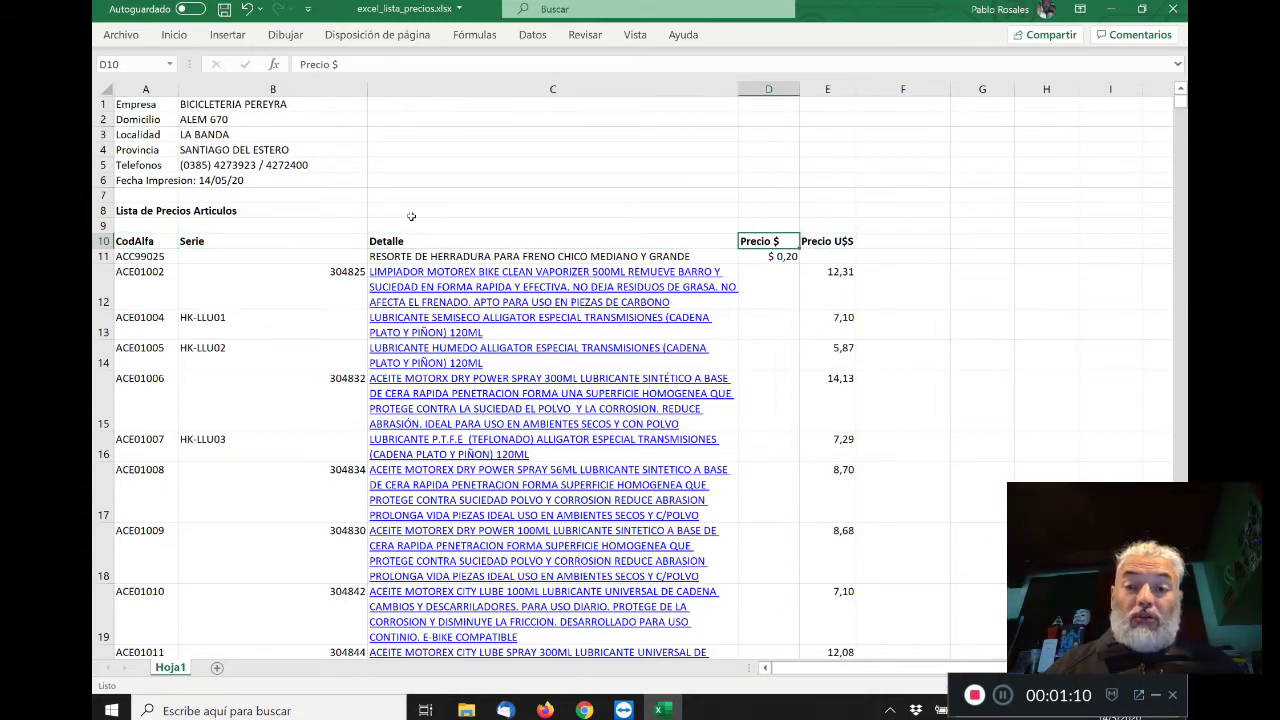
key("Right")
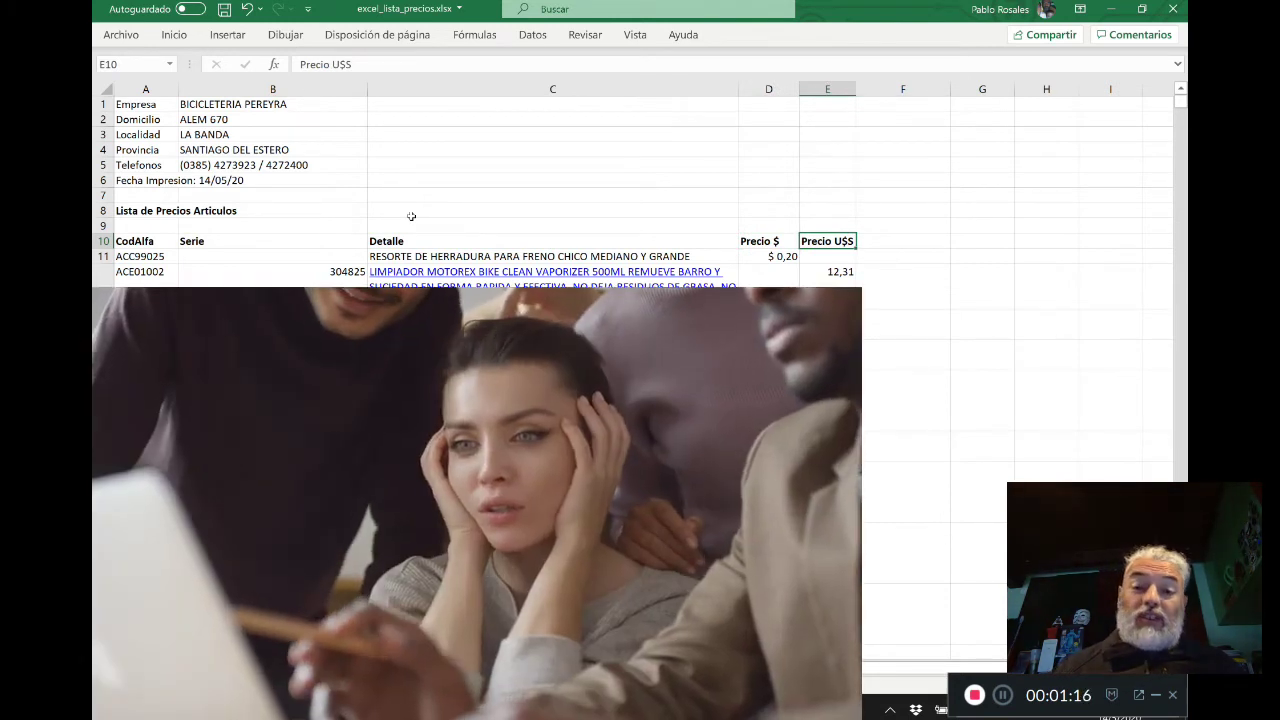
- Inspect the Detalle and price headings in row 10 and the first article's Precio $ value in D11
key("Left")
key("Left")
key("Left")
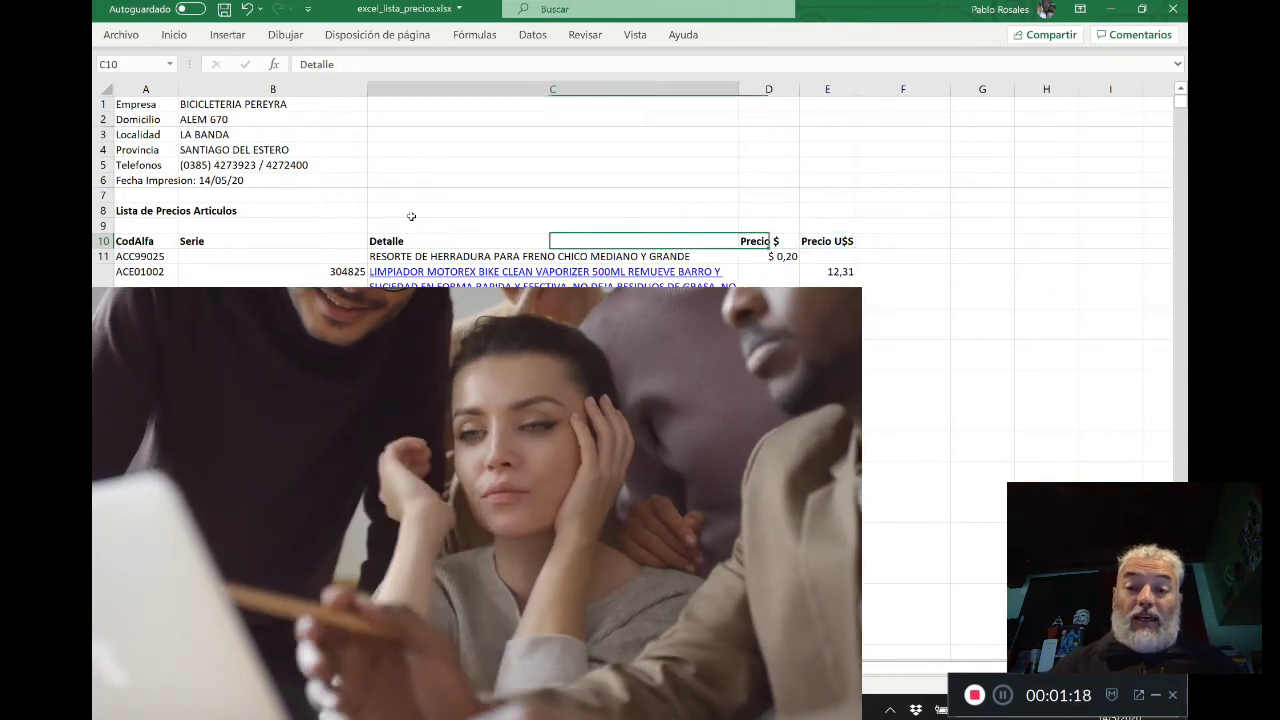
key("Right")
key("Right")
key("Right")
key("Right")
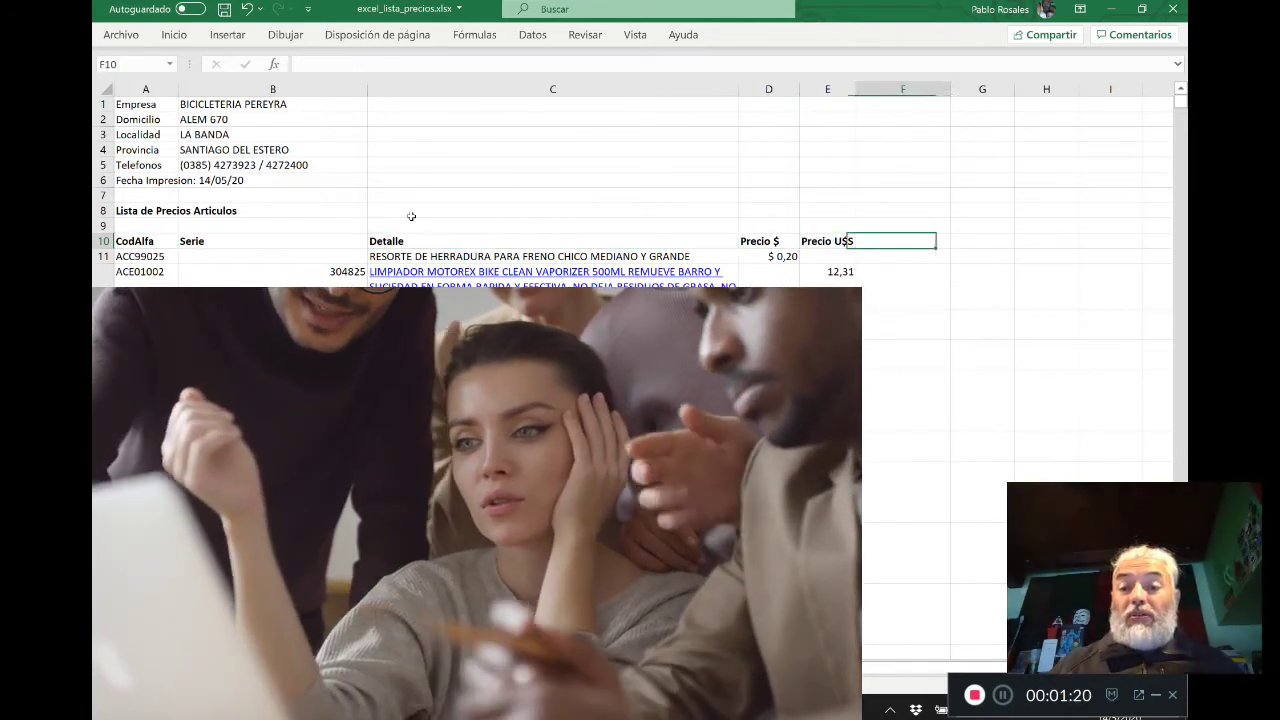
key("Left")
key("Left")
key("Left")
key("Left")
key("Right")
key("Right")
key("Right")
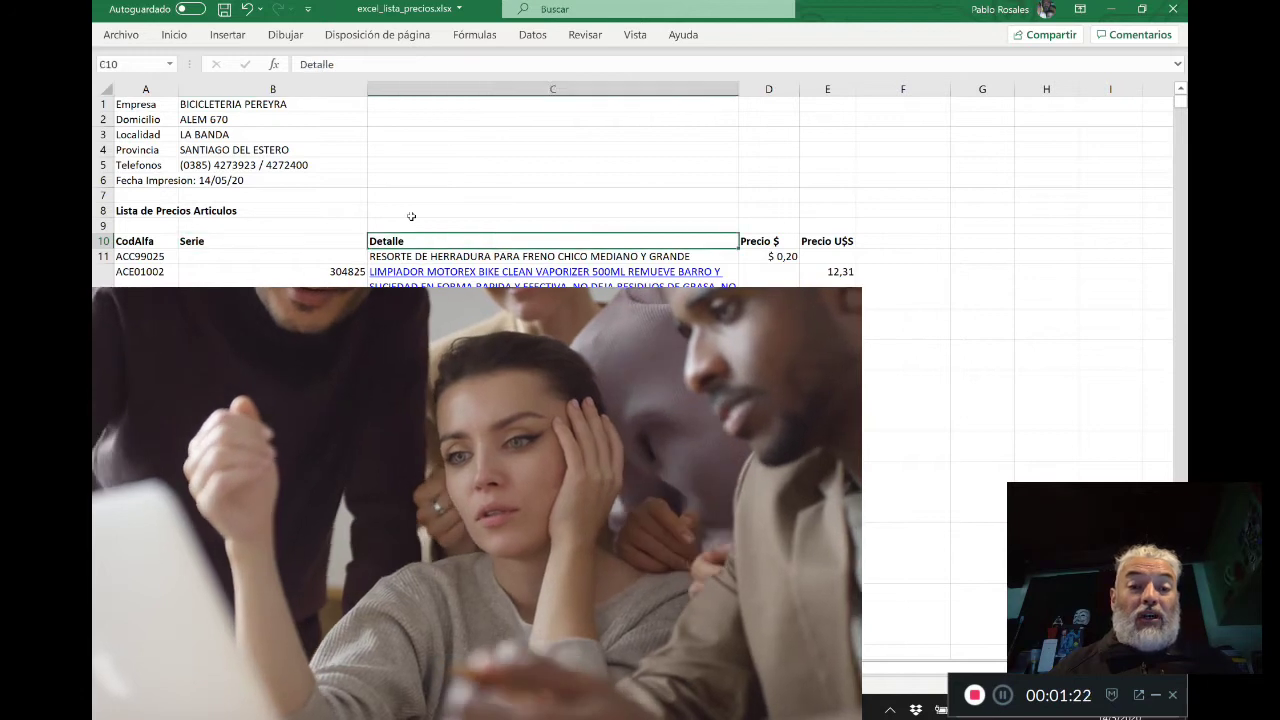
key("Left")
key("Left")
key("Left")
key("Left")
key("Right")
key("Right")
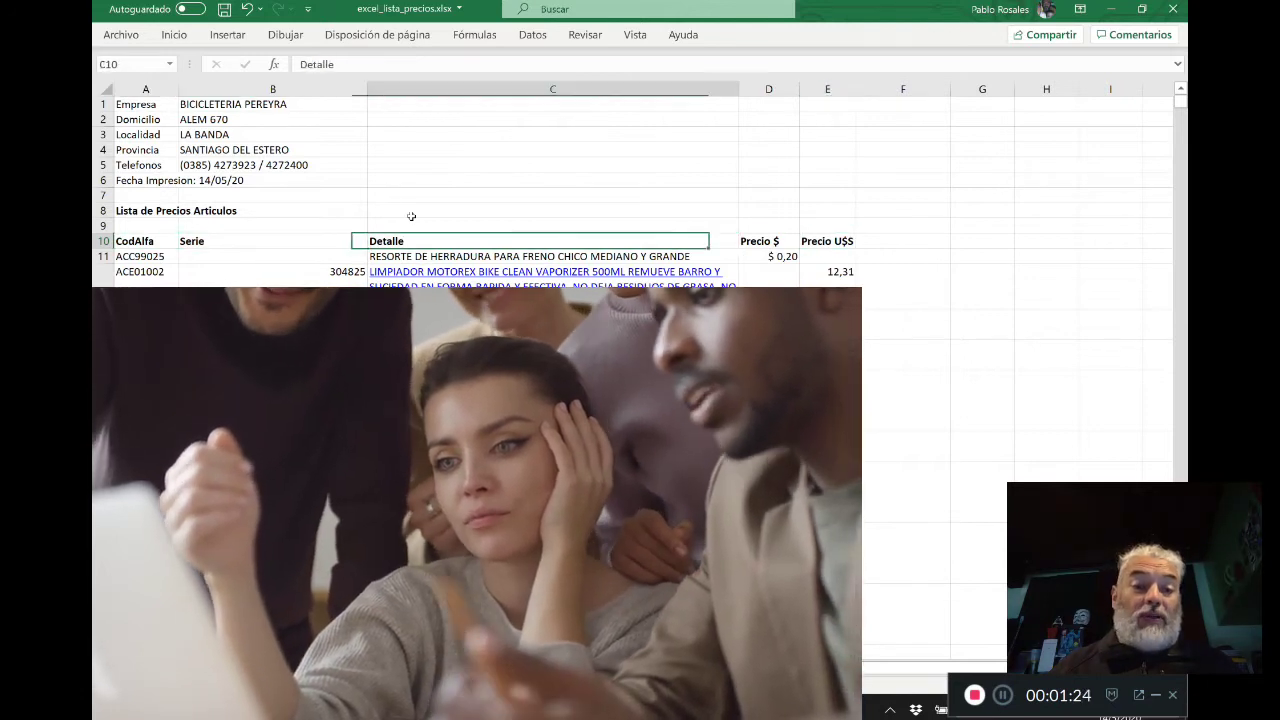
key("Right")
key("Left")
key("Left")
key("Right")
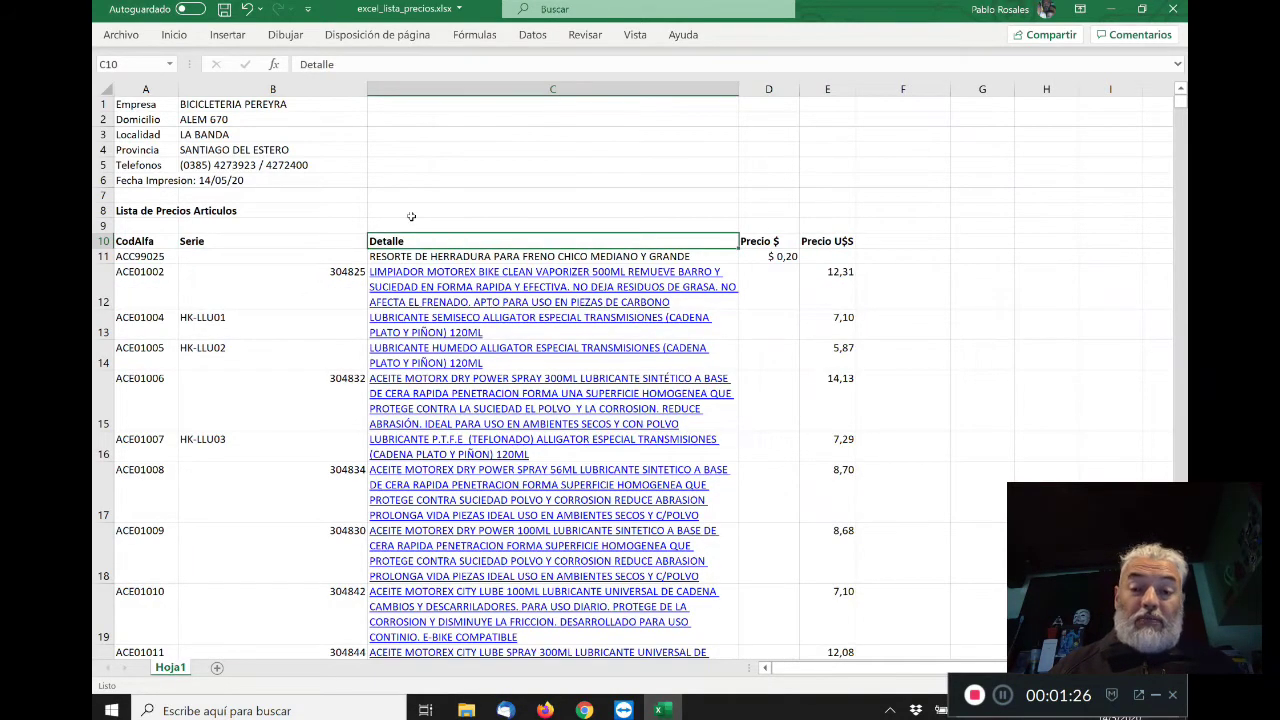
key("Right")
key("Down")
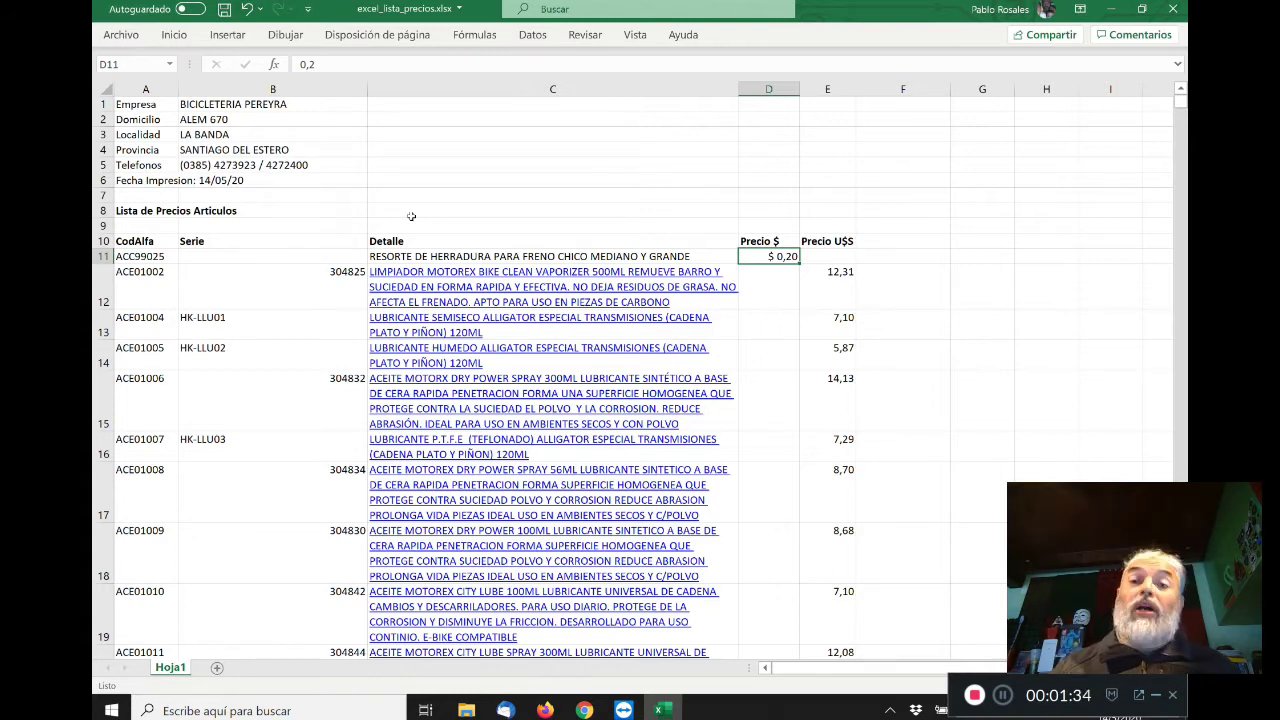
- Enter the payment condition "Contado Anticipado 15% Descuento" in cell C2
key("Up")
key("Up")
key("Up")
key("Up")
key("Up")
key("Up")
key("Up")
key("Up")
key("Up")
key("Up")
key("Down")
key("Left")
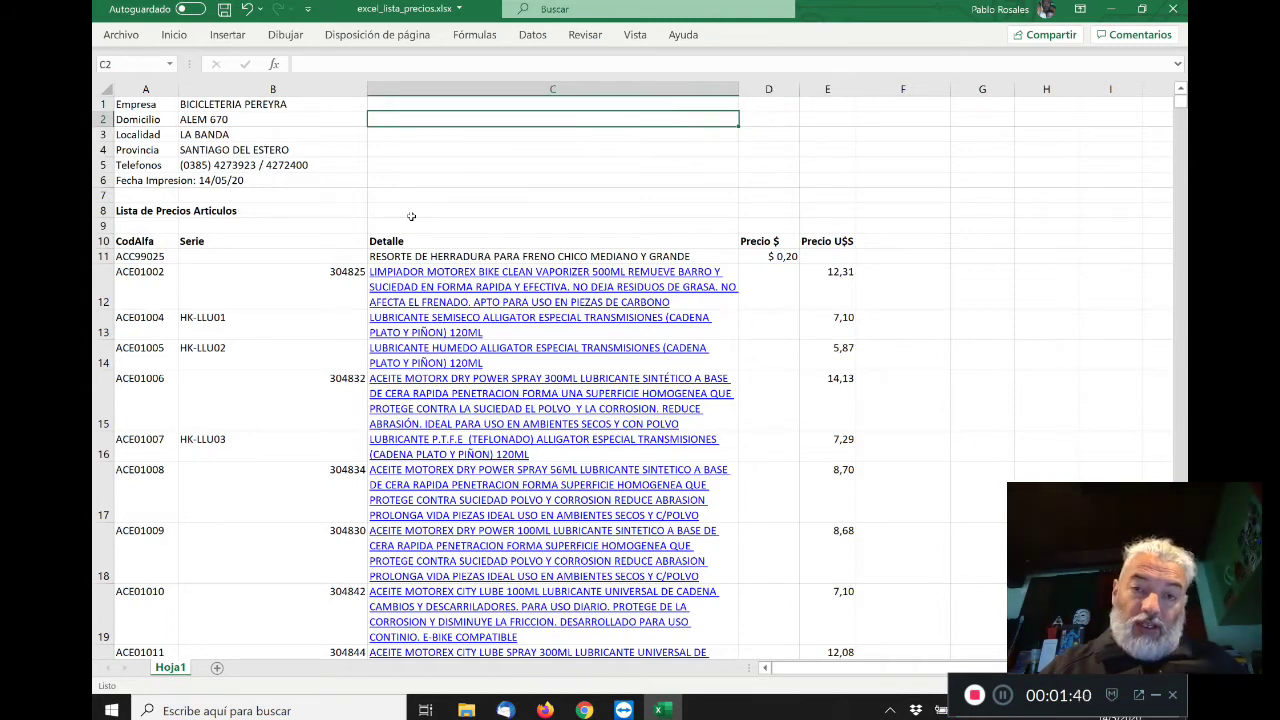
type("Con")
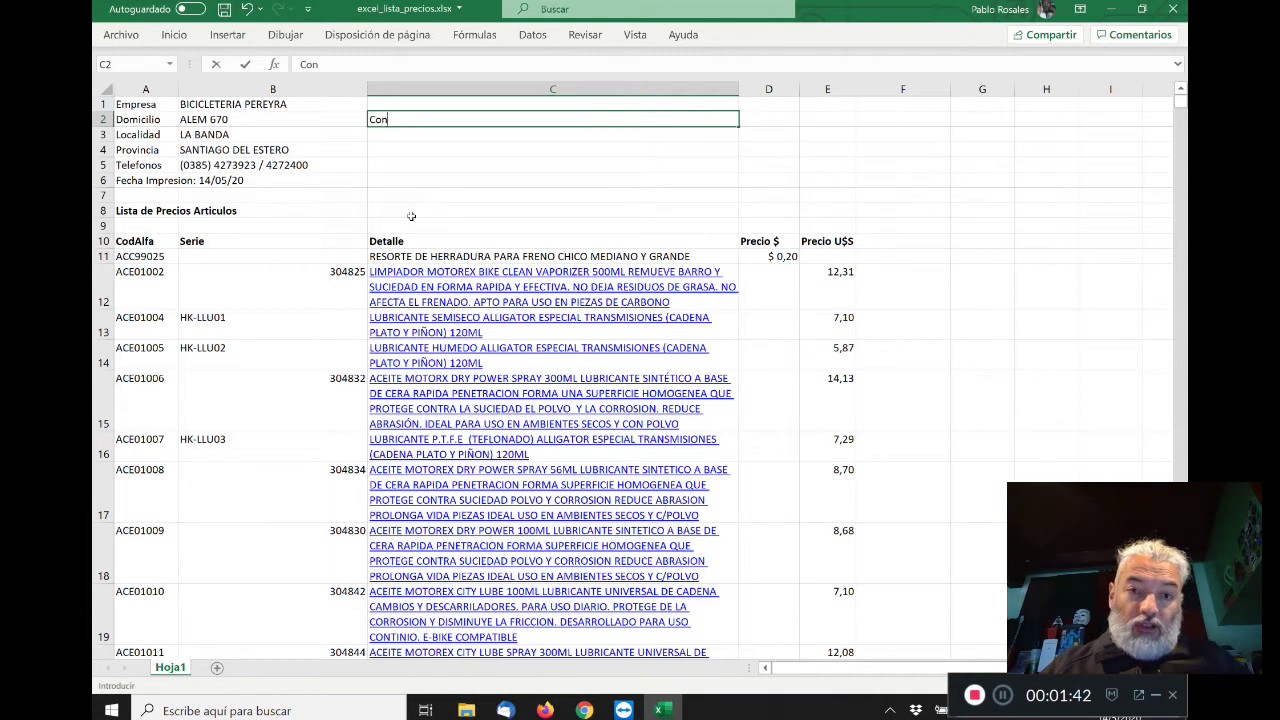
type("tado A")
type("ntj")
type("icip")
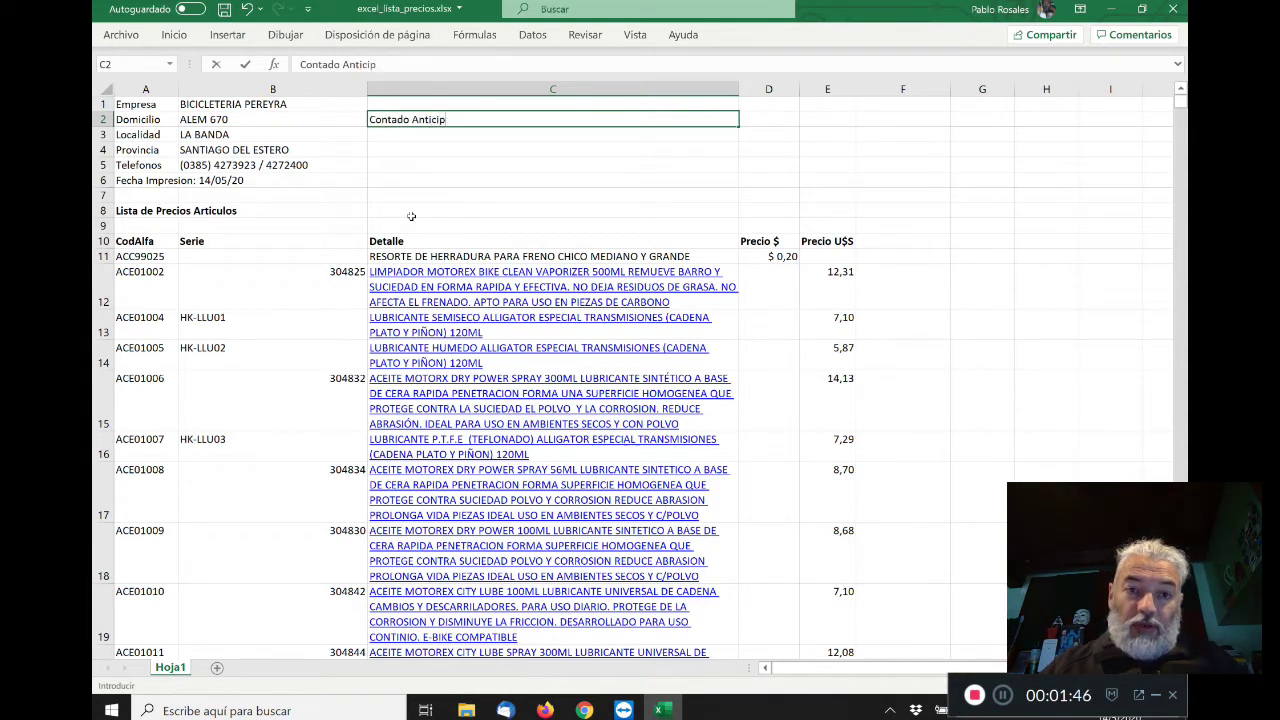
type("ado 15%")
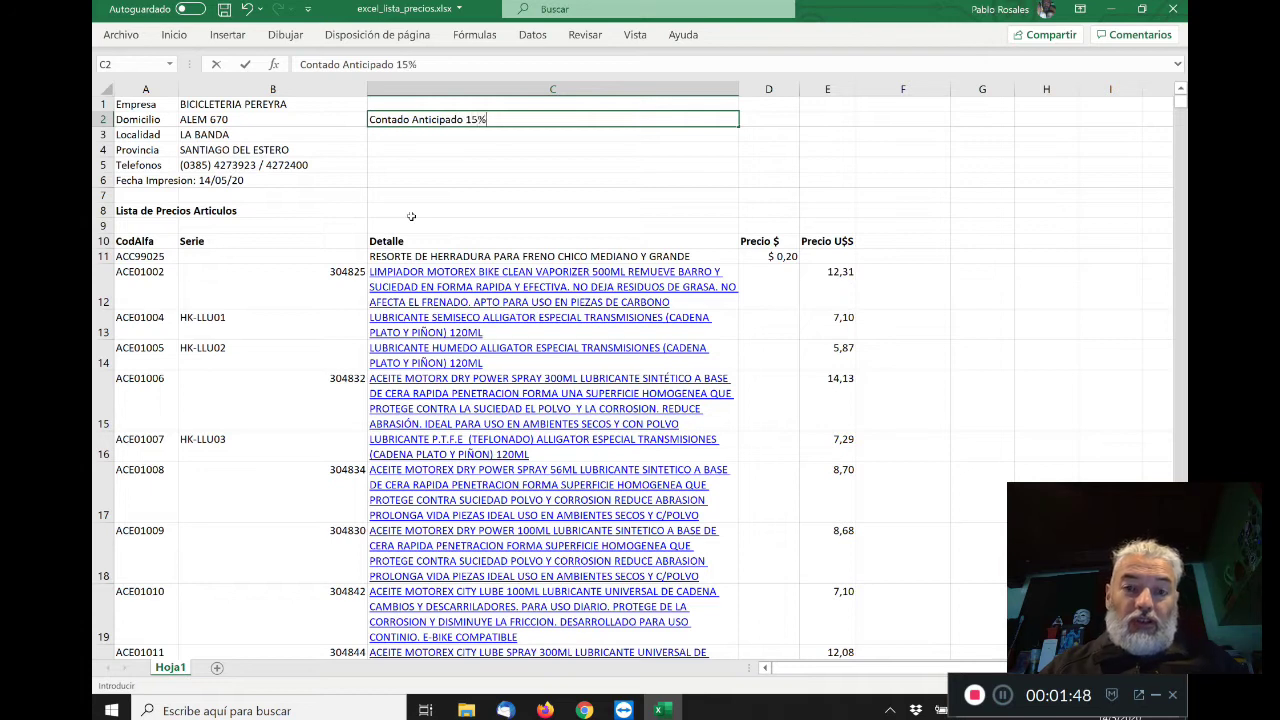
type(" Descuent")
key("Return")
- Enter the payment condition "Cheque a 10 dias 10% Descuento" in cell C3
type("Chequ")
key("BackSpace")
key("BackSpace")
type("eque a ")
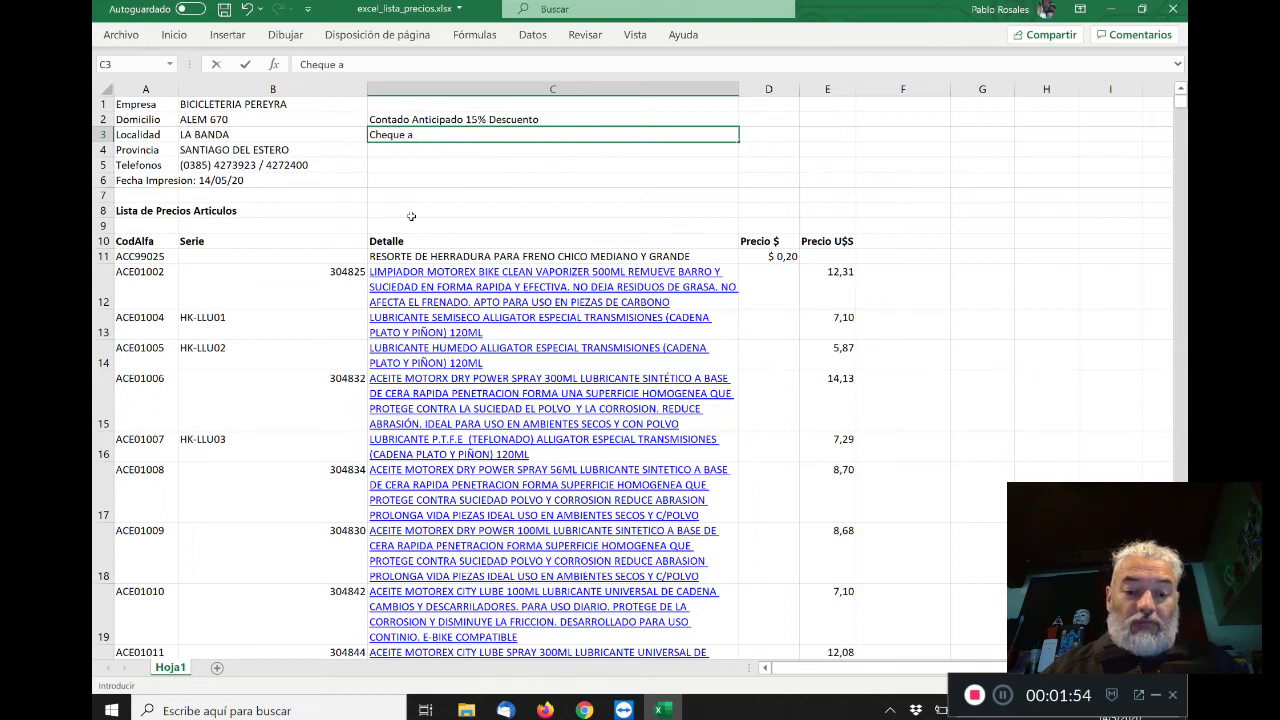
type("10 dias va a")
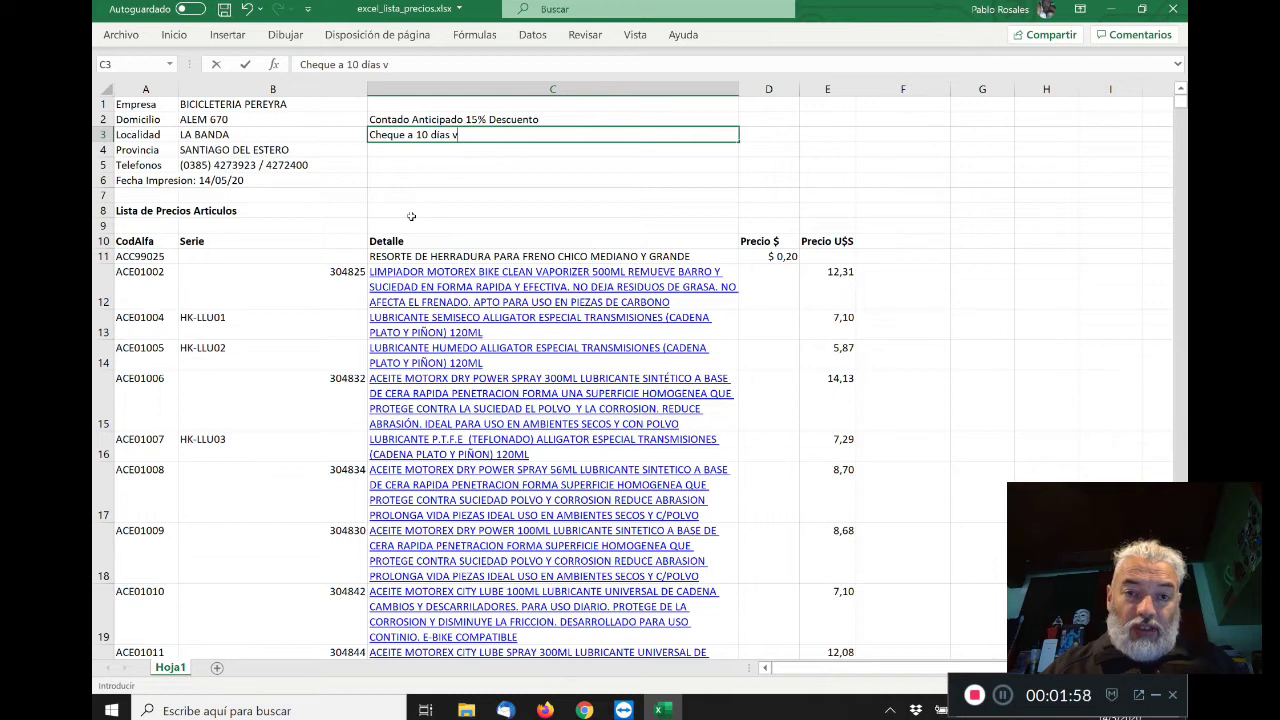
key("BackSpace")
type("10%")
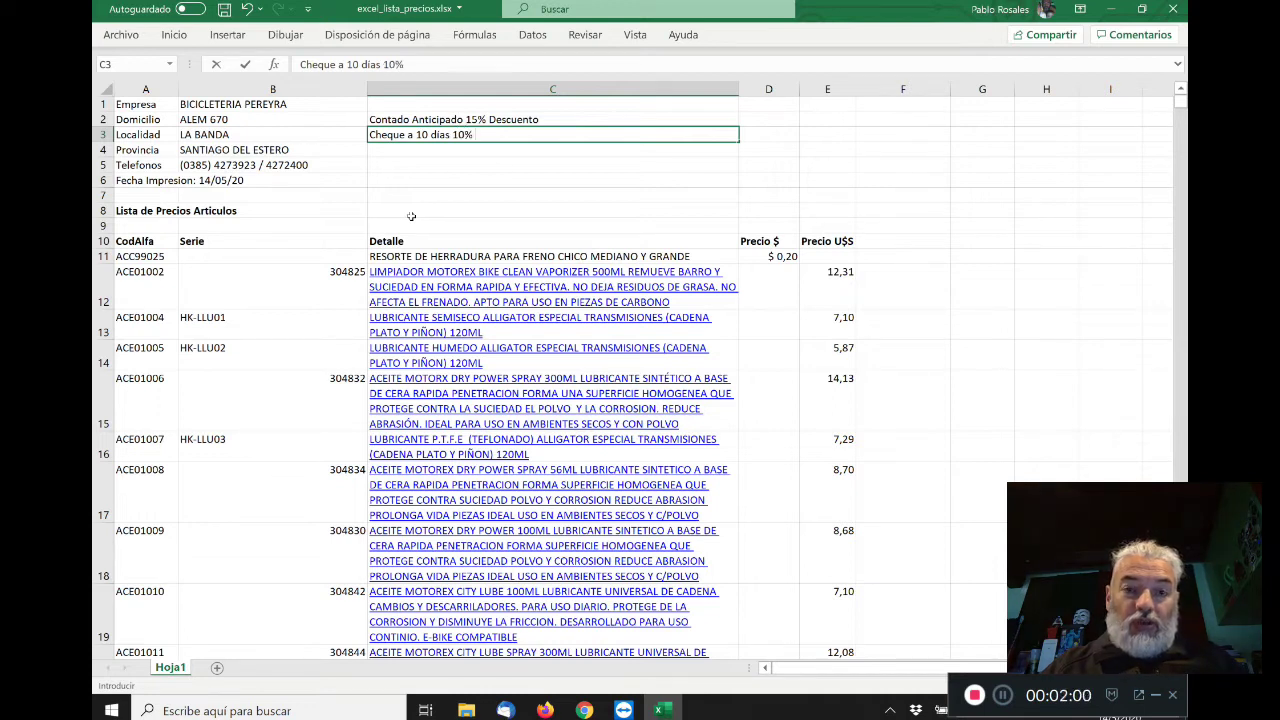
type(" Descuento")
key("Return")
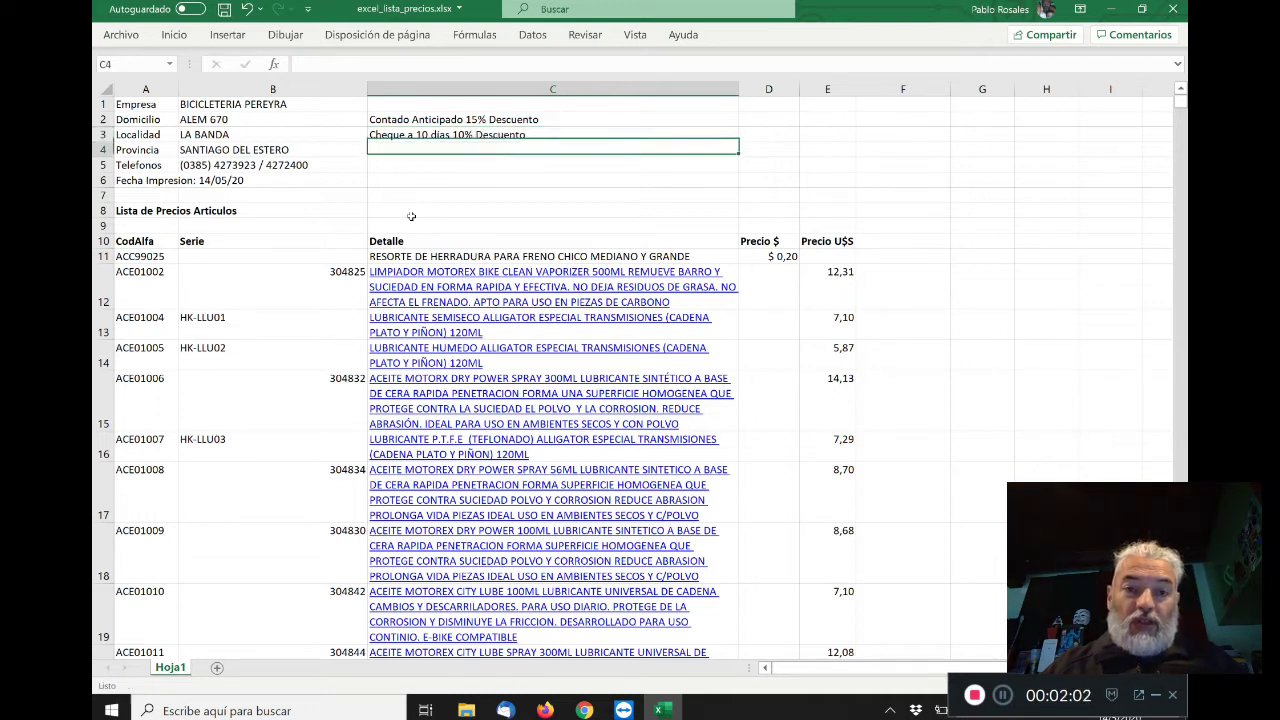
- Enter the payment condition "Cheque a 20 días 5% Descuento" in cell C4
type("Cheque a ")
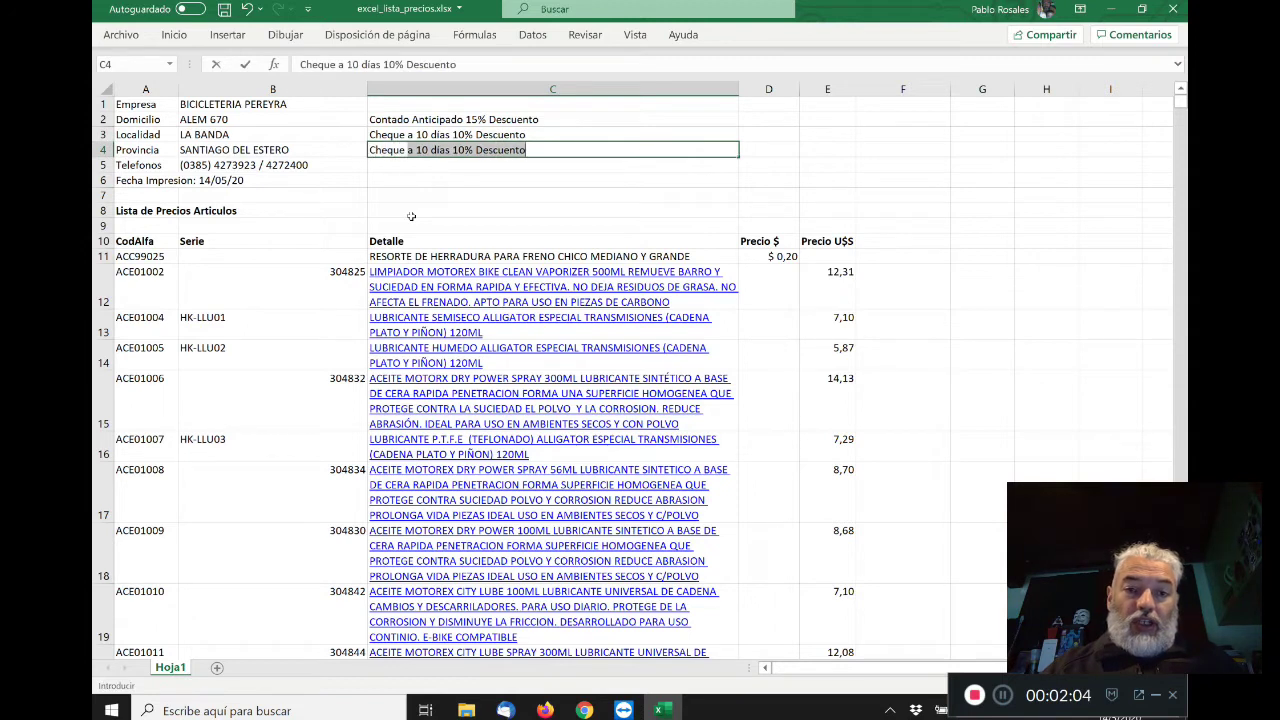
type("20 dias ")
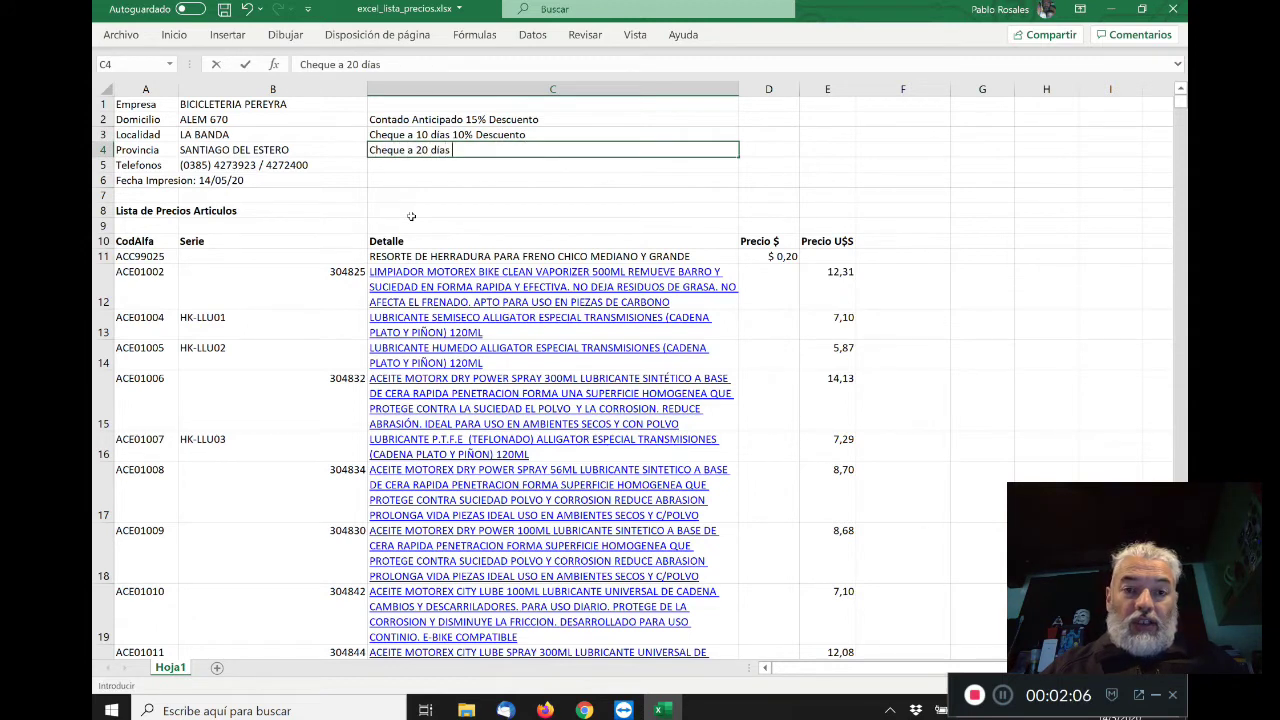
type("5% Descuen")
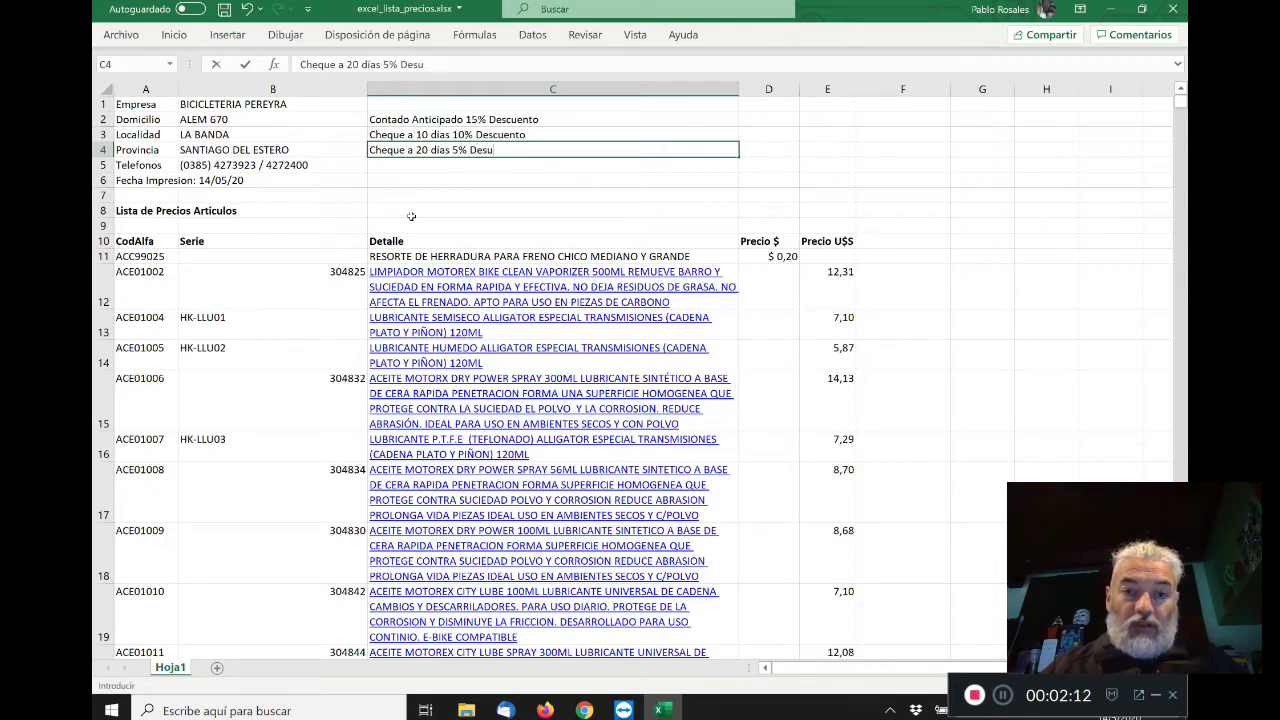
key("BackSpace")
key("BackSpace")
key("BackSpace")
key("BackSpace")
type("cuento")
key("Return")
- Enter the payment condition "Cheque a 30 días no tiene descuento" in cell C5
type("Cheq")
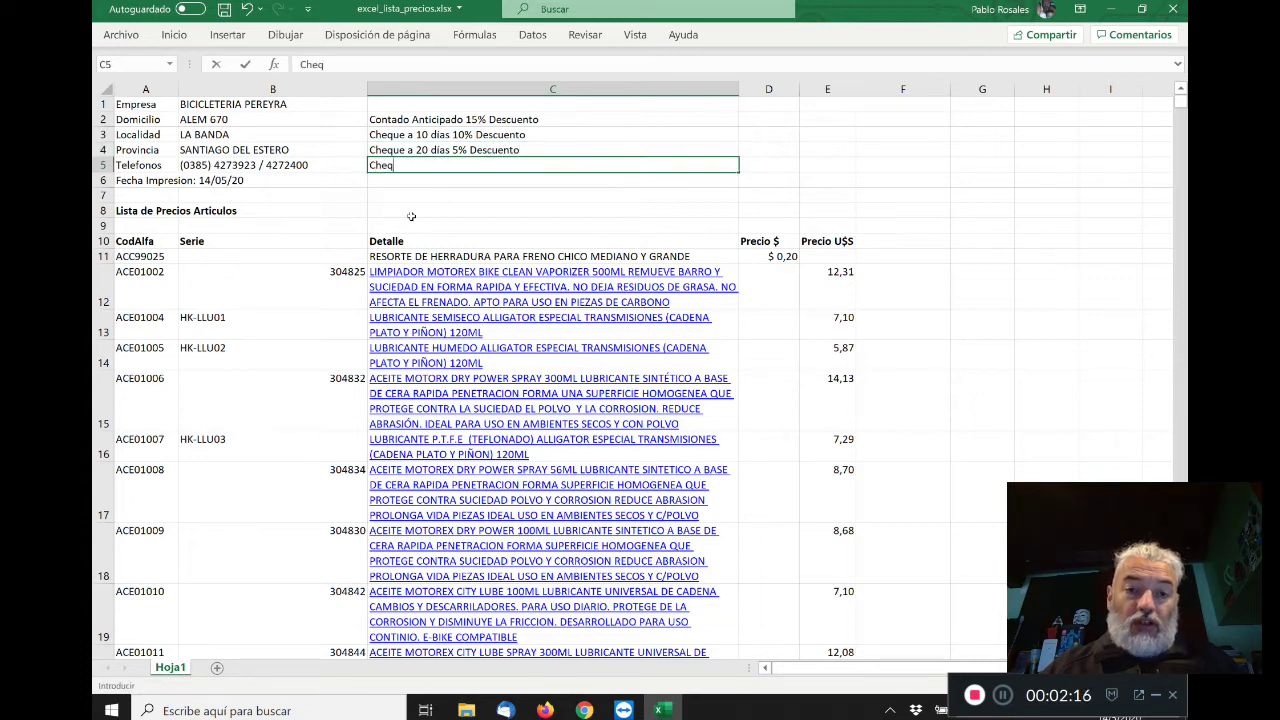
type("ue a 30 d")
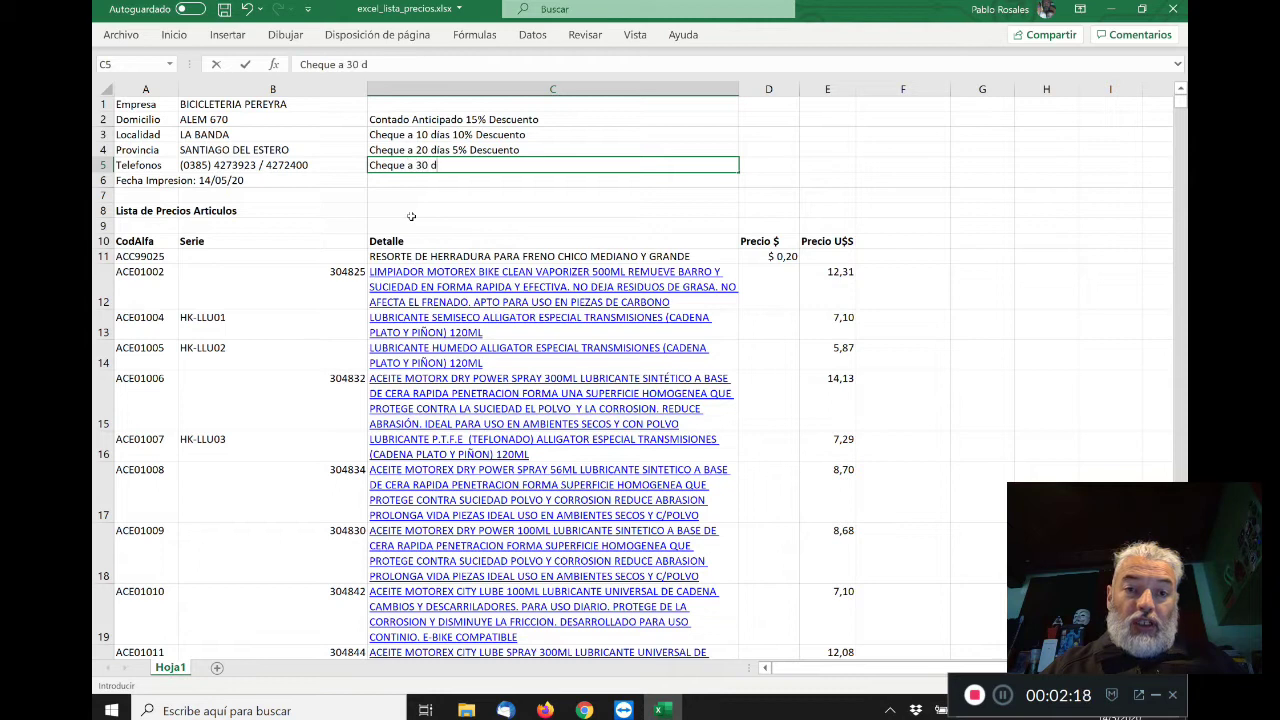
type("ias no tienen descuento")
key("Return")
- Enter the payment condition "Cheque a 45 días con 10% interes" in cell C6
type("Chque a")
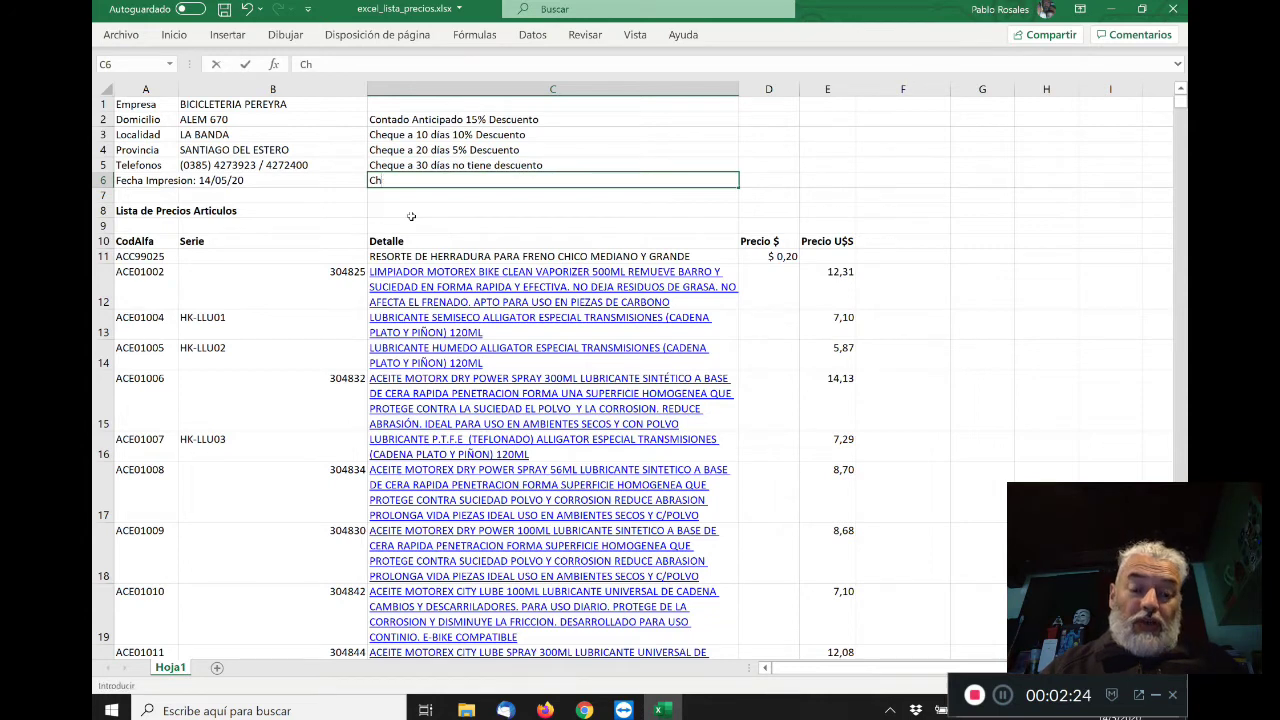
key("BackSpace")
key("BackSpace")
key("BackSpace")
key("BackSpace")
key("BackSpace")
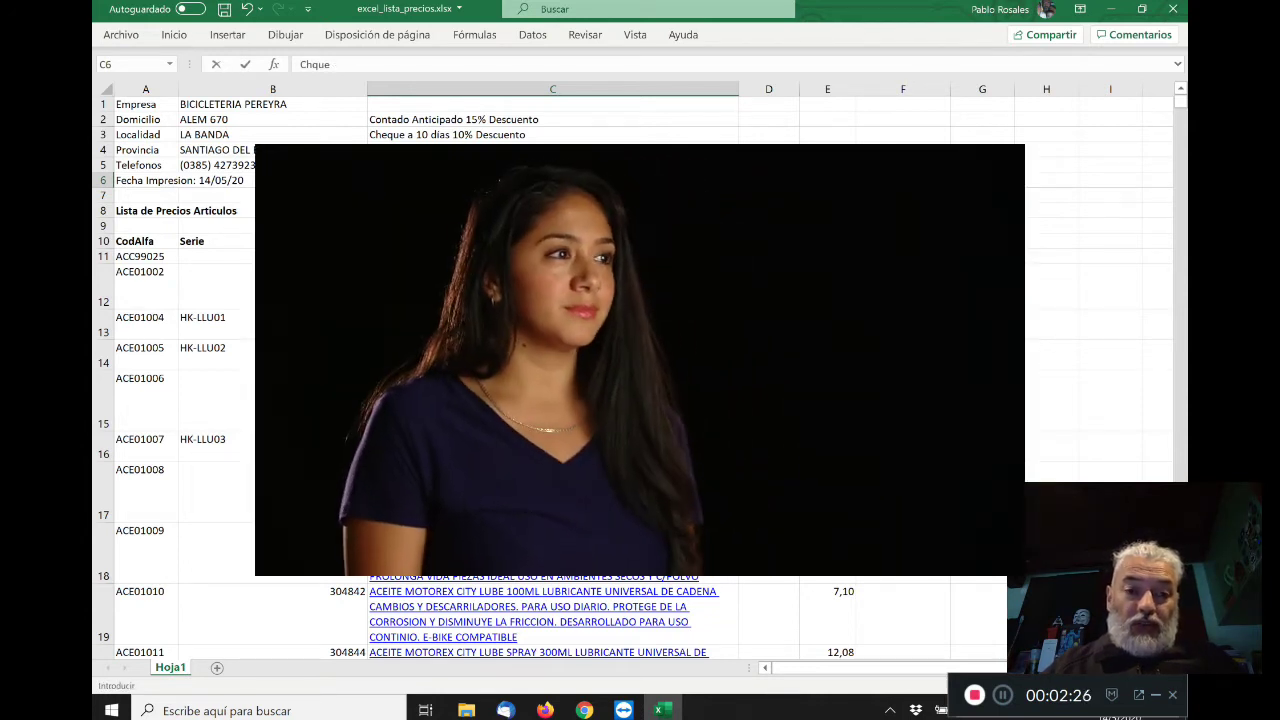
type("eque a")
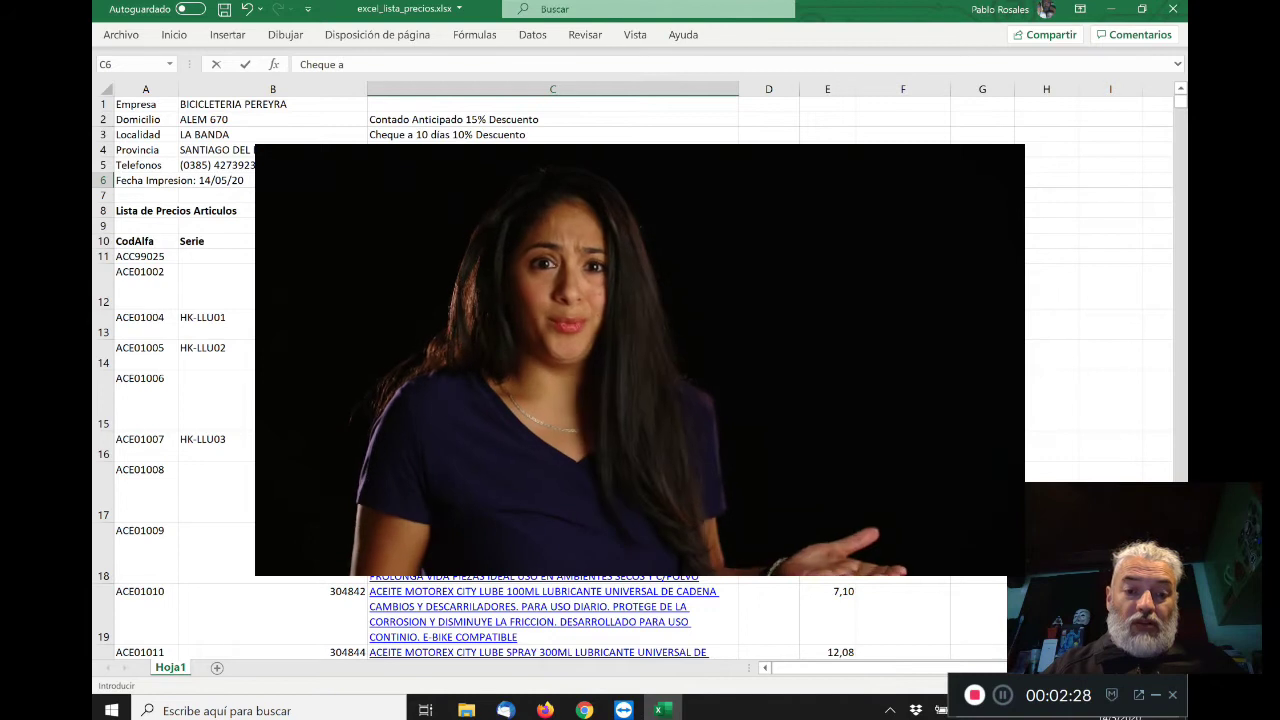
type(" 45 dias con")
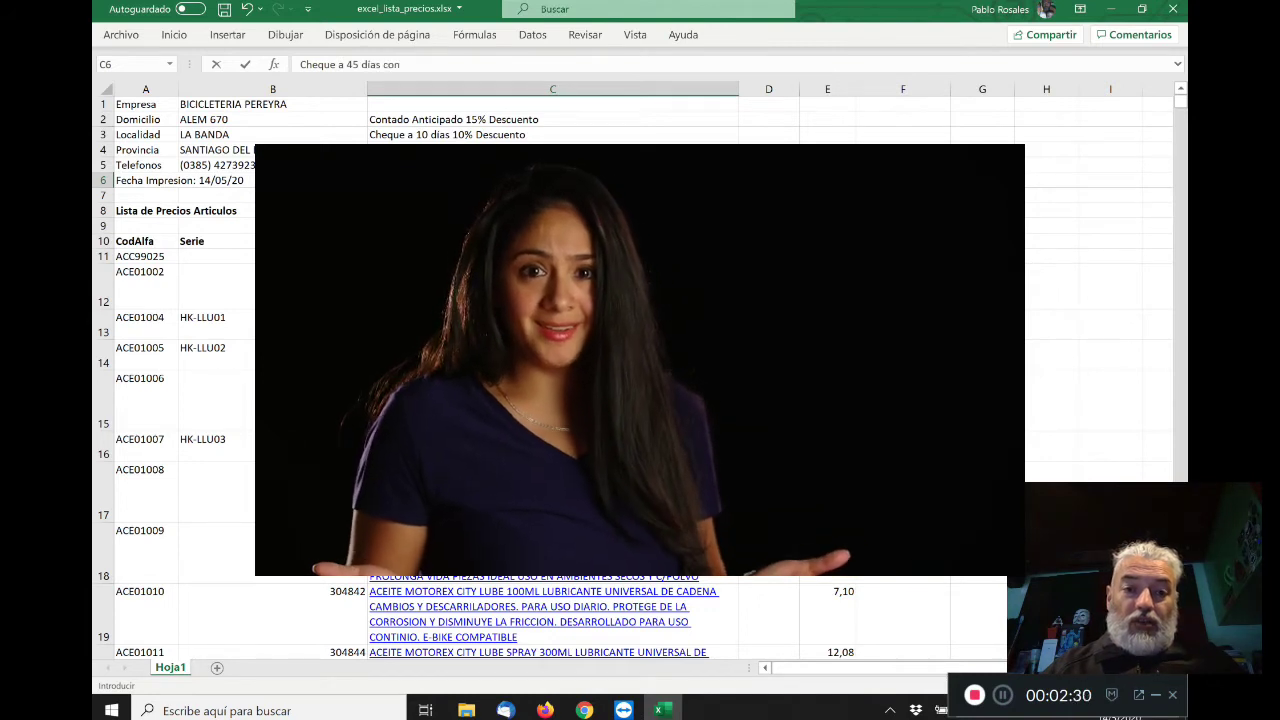
type(" 10% interes")
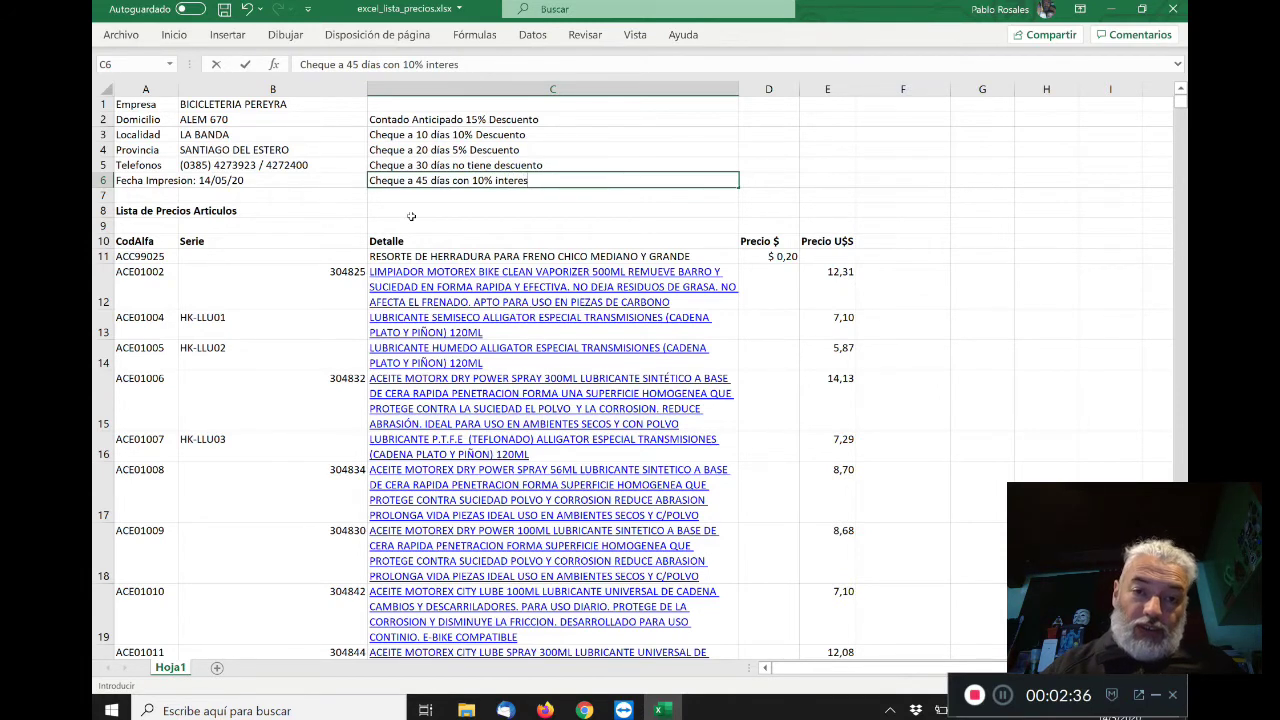
key("Return")
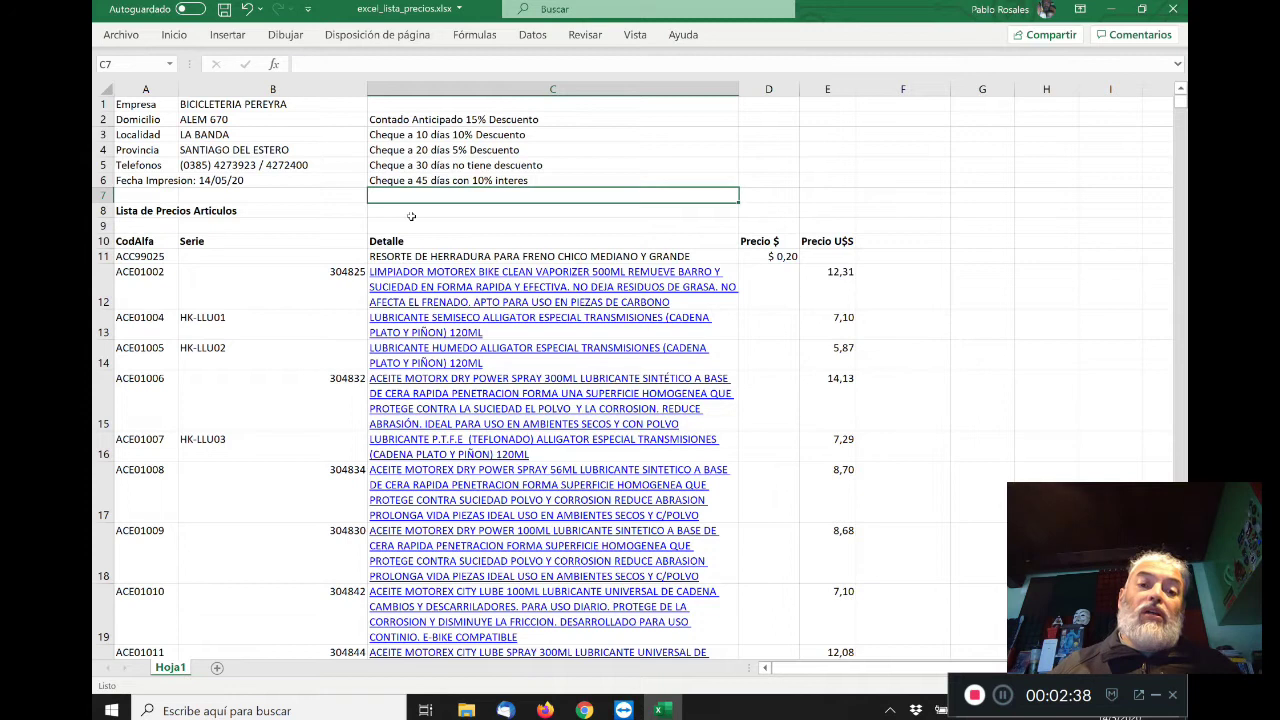
- Review the payment conditions in C2:C6 and the Detalle heading in row 10
key("Down")
key("Down")
key("Up")
key("Up")
key("Up")
key("Up")
key("Up")
key("Up")
key("Up")
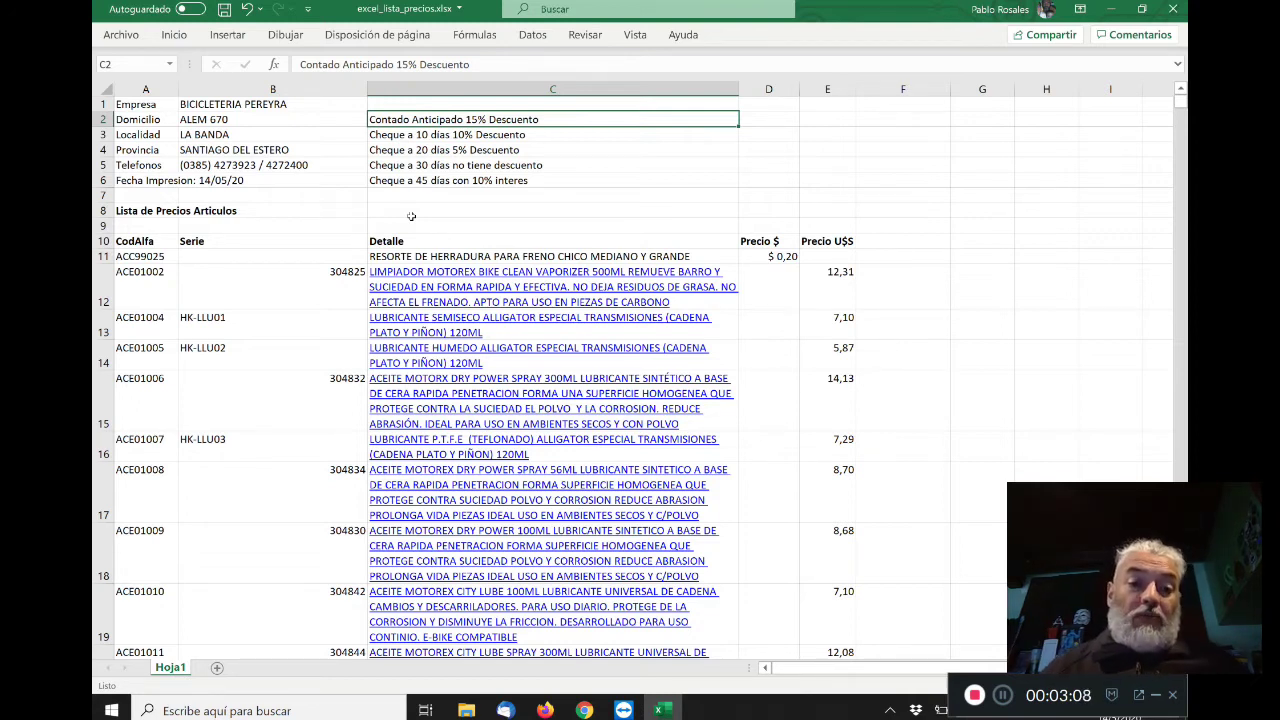
key("Down")
key("Down")
key("Down")
key("Down")
key("Down")
key("Down")
key("Down")
key("Down")
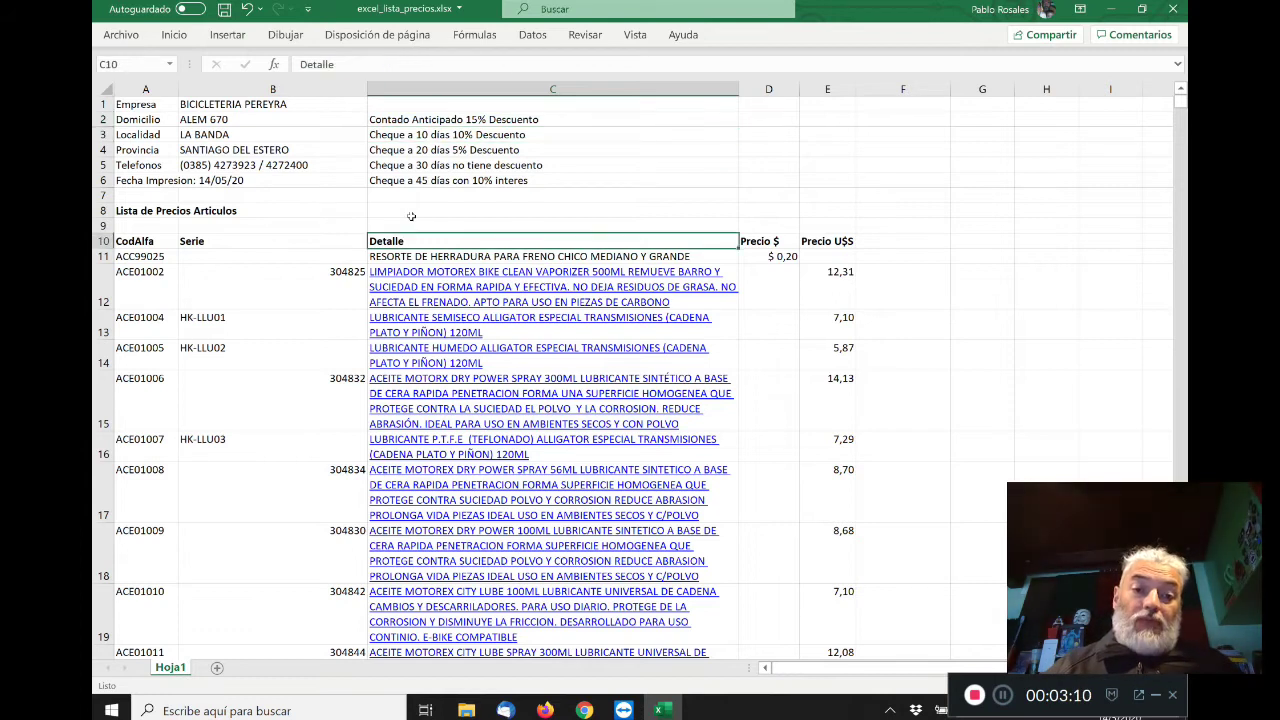
- Move the five payment conditions from C2:C6 to D2:D6, above the Precio $ column
key("Up")
key("Up")
key("Up")
key("Up")
key("Up")
key("Up")
key("Up")
key("Up")
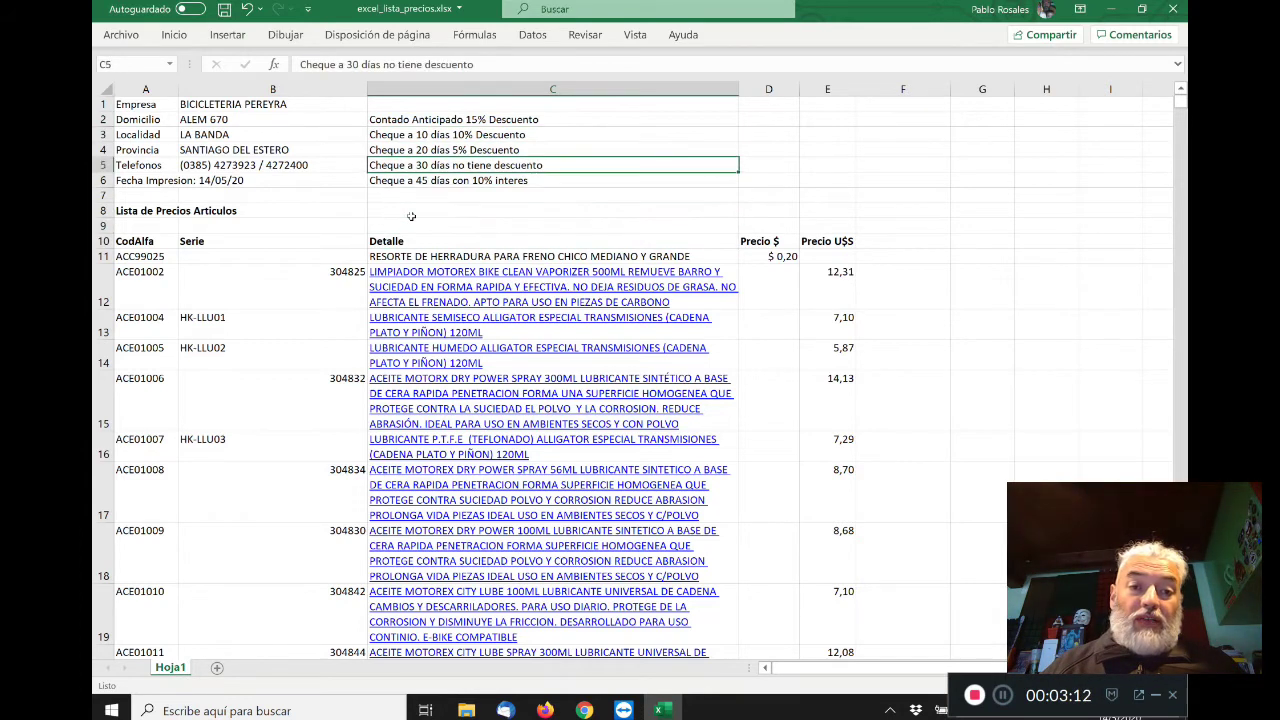
key("shift+Down")
key("shift+Down")
key("shift+Down")
key("shift+Down")
key("ctrl+c")
key("Right")
key("Right")
key("Left")
key("Return")
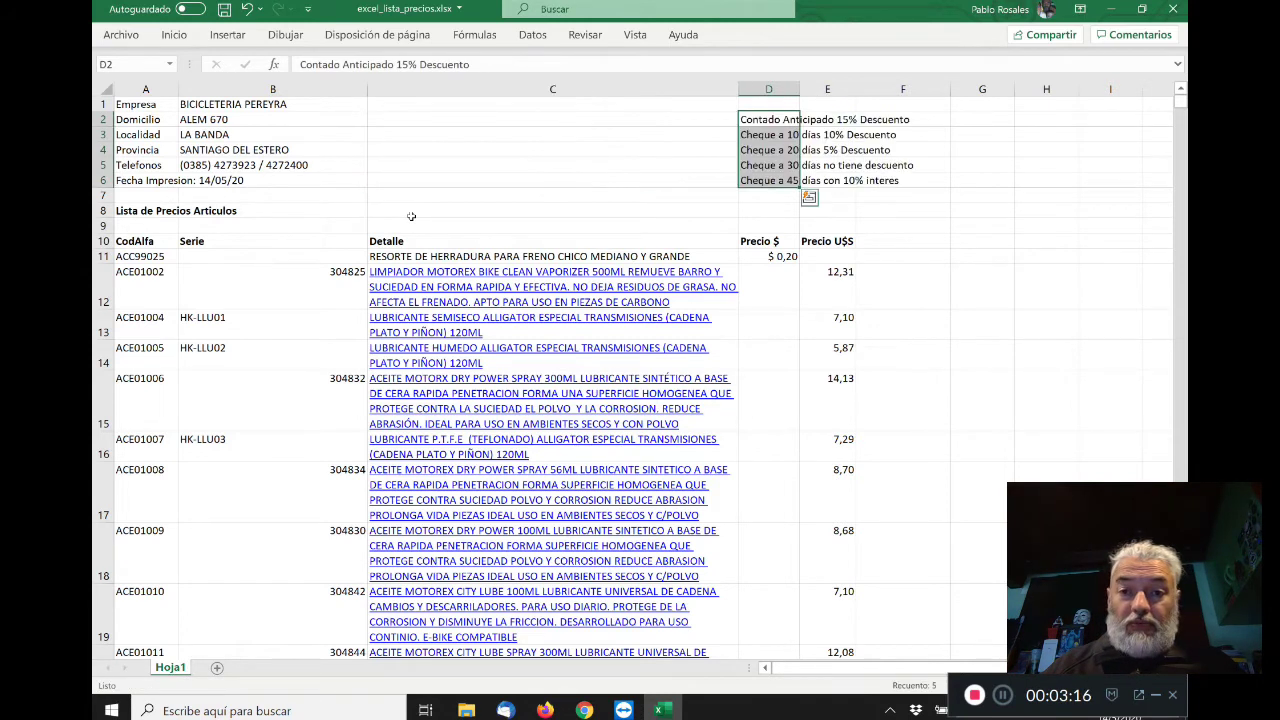
- Delete the whole Detalle column (column C) from the price list
left_click(531, 90)
right_click(531, 90)
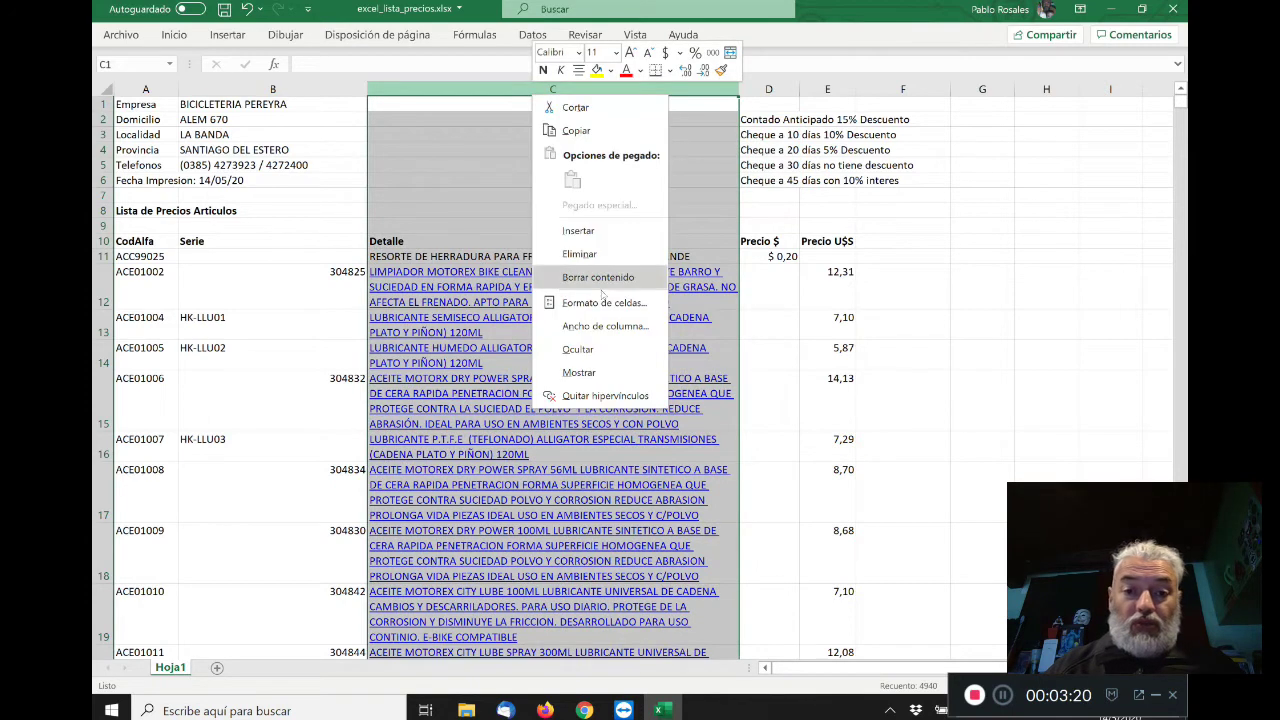
left_click(605, 256)
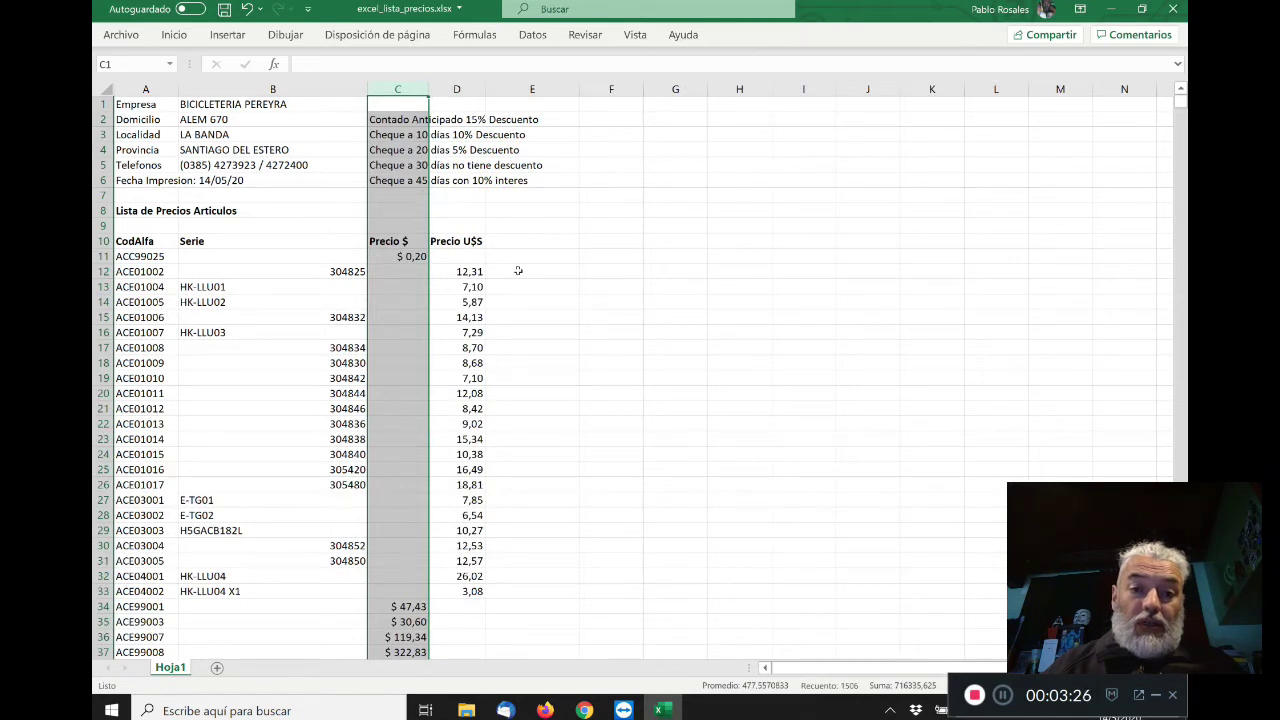
- Narrow column E slightly, beside the Precio U$S column
left_click(526, 241)
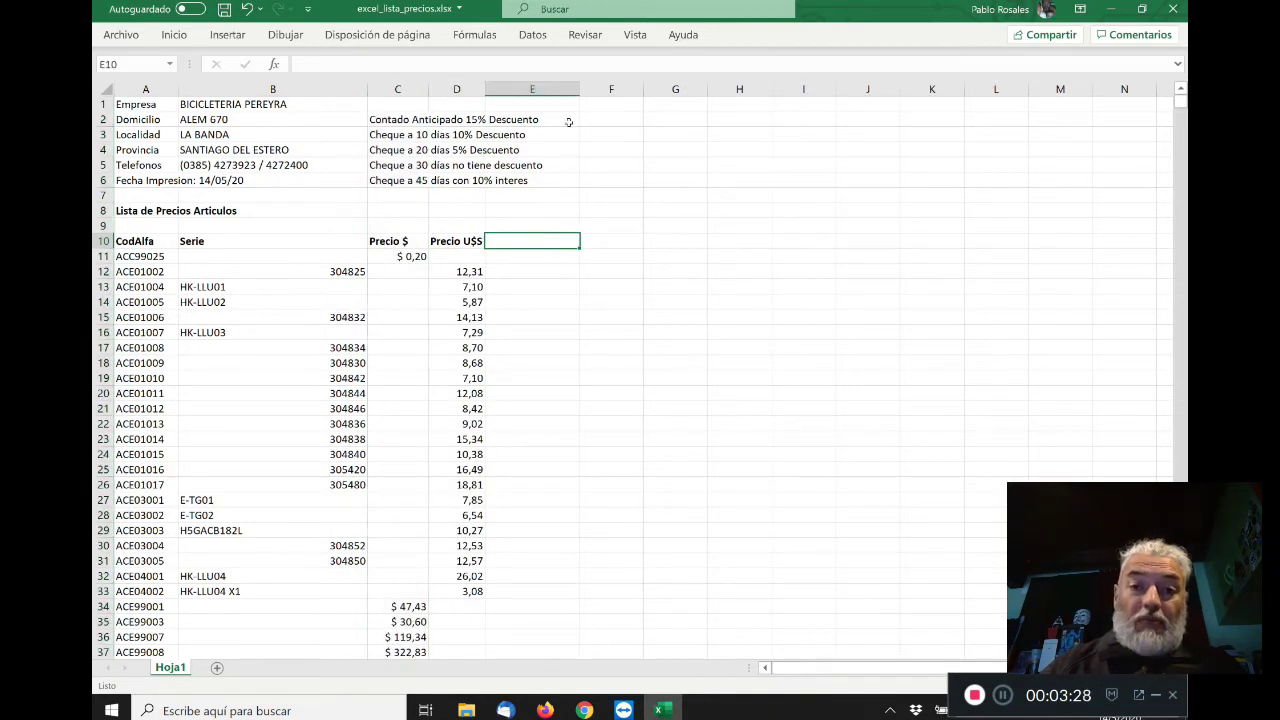
left_click_drag(579, 90, 579, 90)
mouse_move(571, 91)
left_mouse_down()
mouse_move(558, 93)
mouse_move(569, 93)
left_mouse_up()
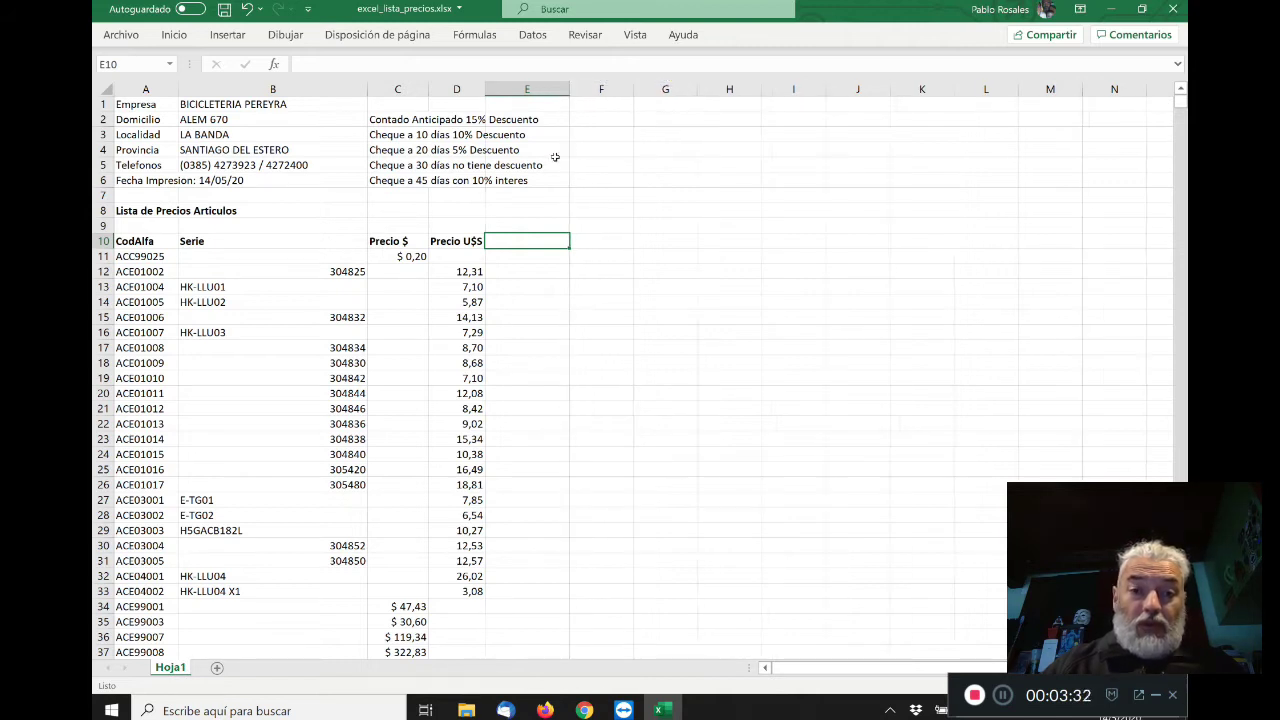
- Review the remaining column headings in row 10, from Serie to the first free cell after Precio U$S
key("Up")
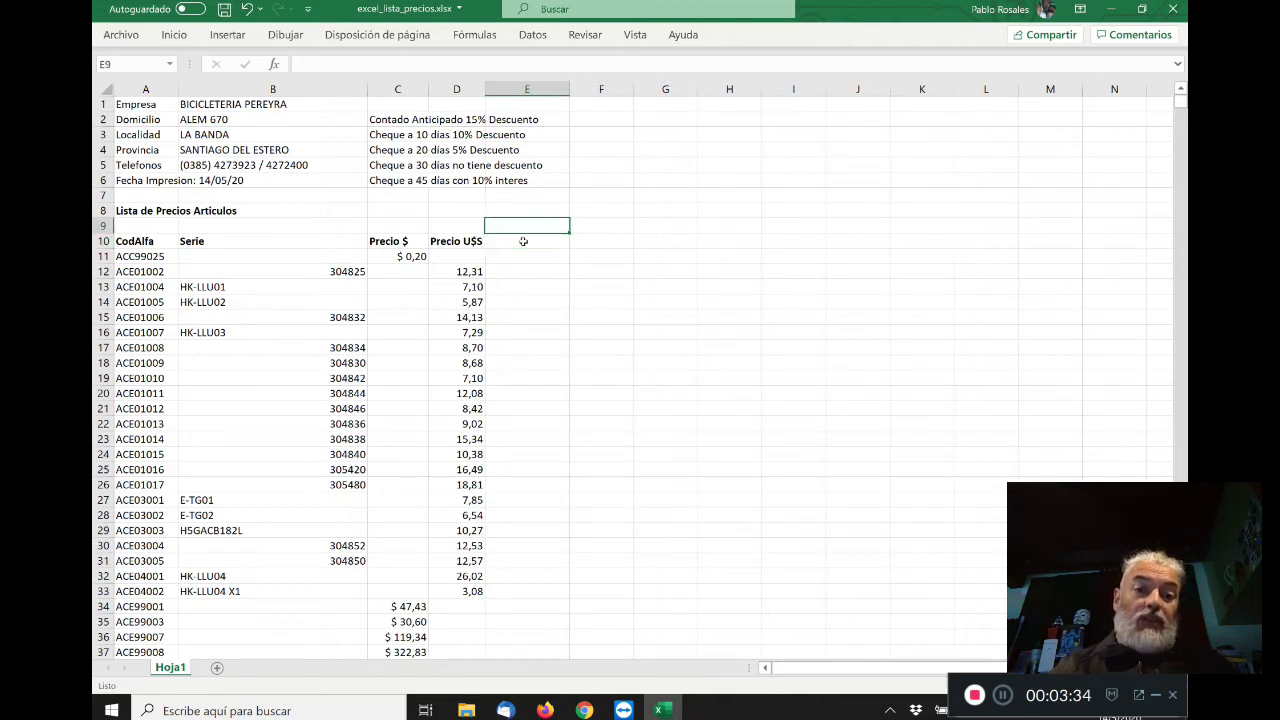
key("Left")
key("Left")
key("Left")
key("Left")
key("Down")
key("Down")
key("Right")
key("Up")
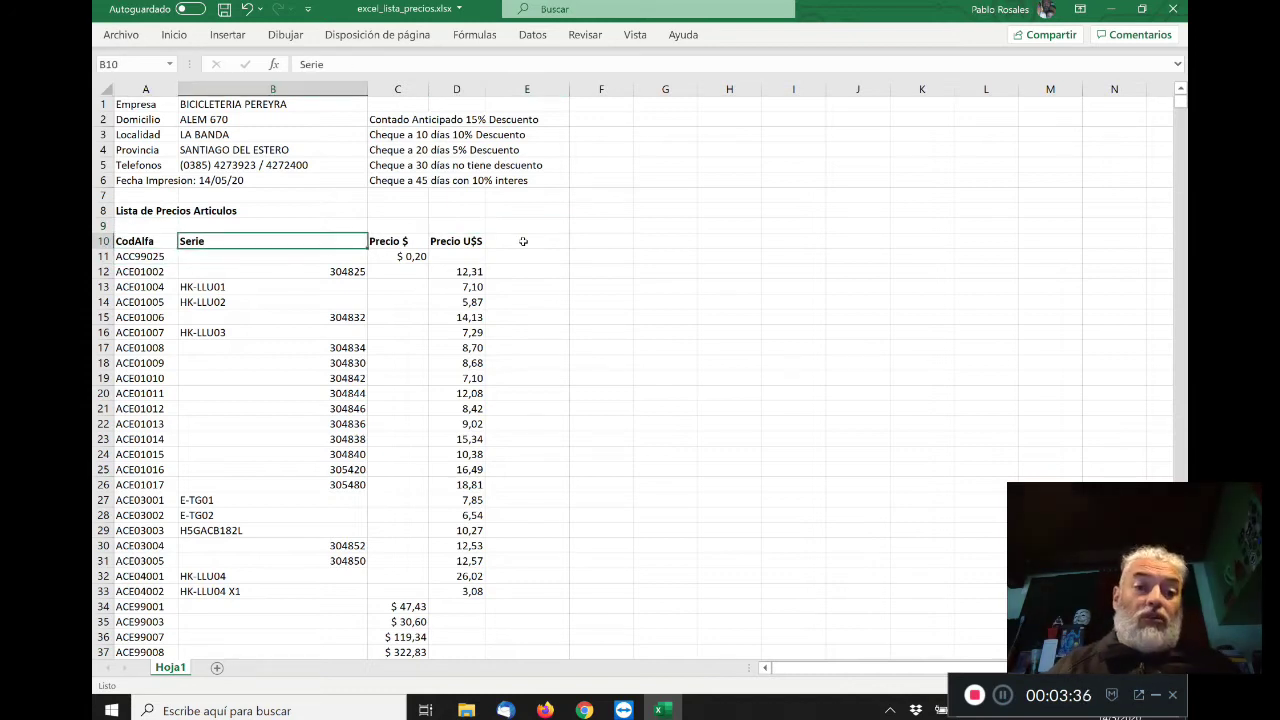
key("Right")
key("Right")
key("Right")
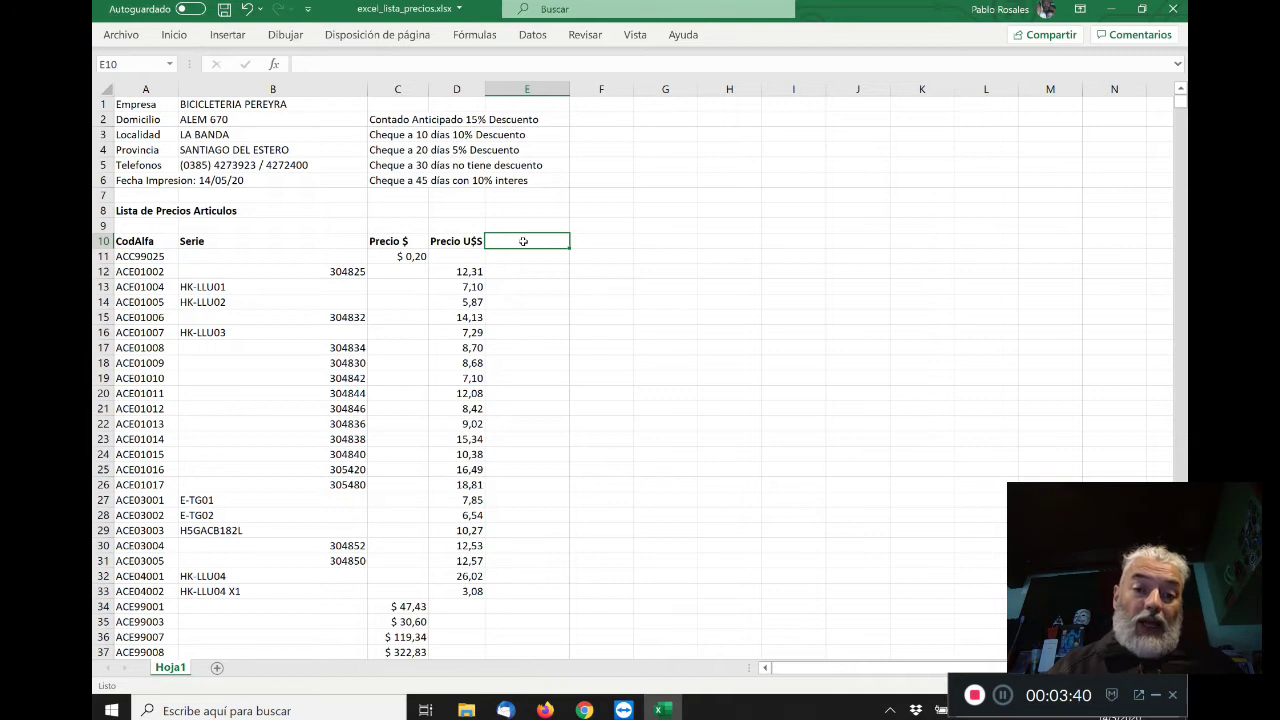
- Enter the column headings "Anticipado" in E10 and "Chq 10 días" in F10
type("Anticipado")
key("Right")
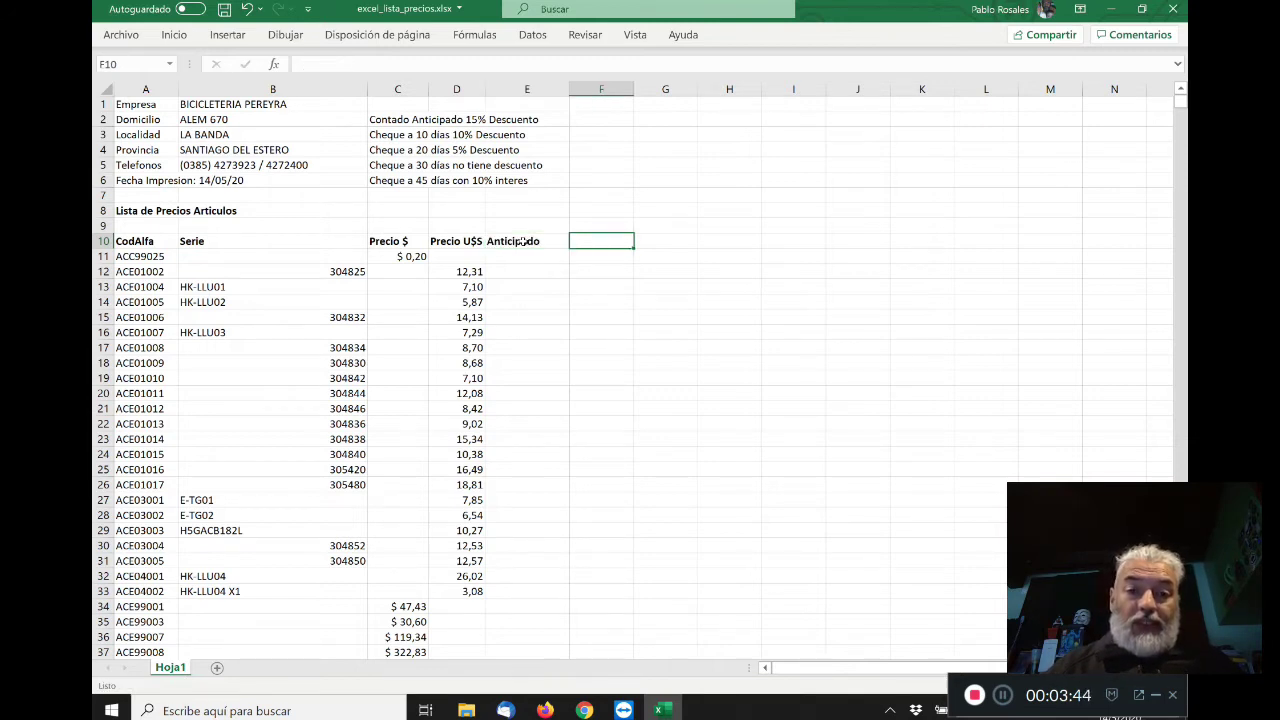
type("Chque")
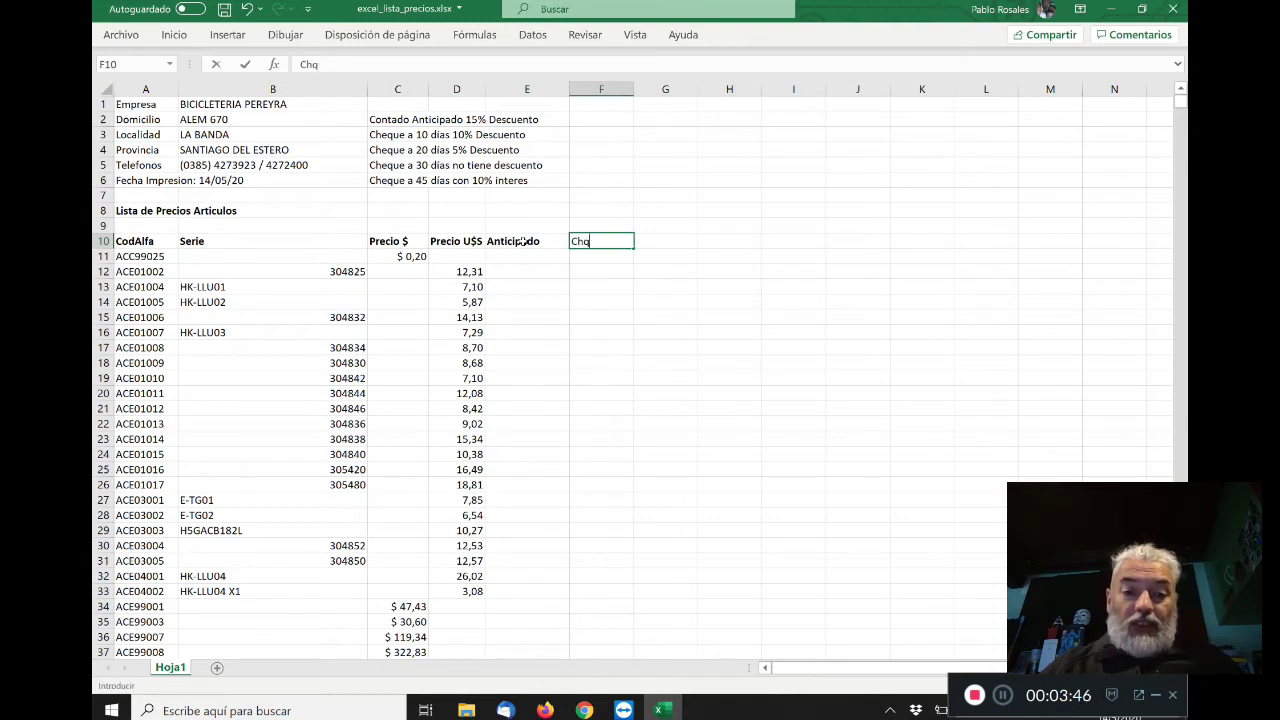
key("BackSpace")
key("BackSpace")
key("BackSpace")
type("q 10 días")
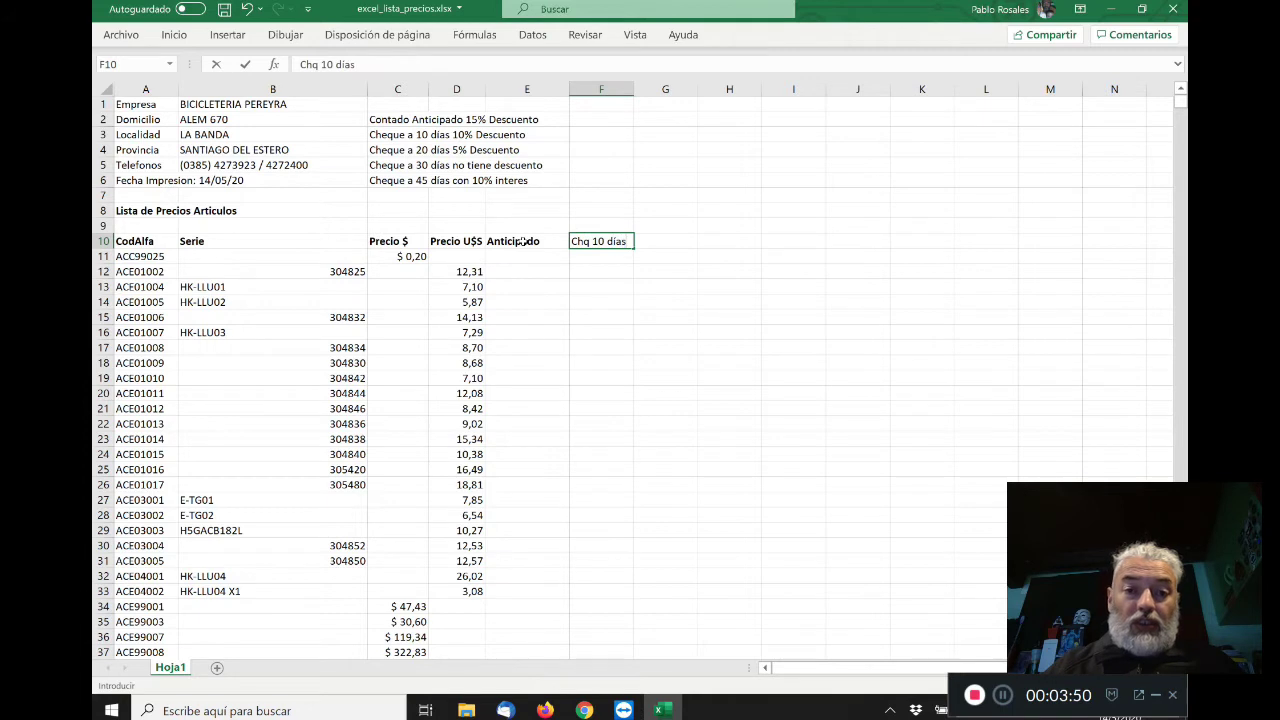
key("Tab")
- Enter the column headings "Chq 15 días" in G10 and "Chq 30 días" in H10
type("Chq 2")
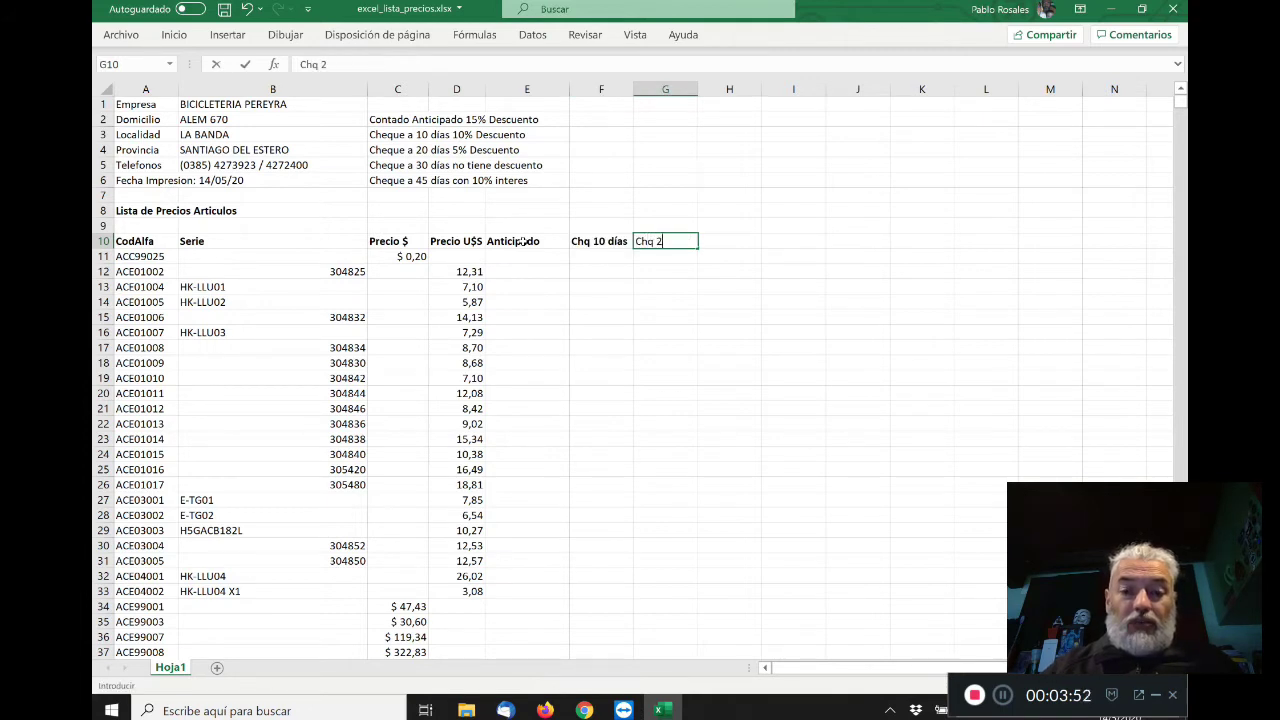
key("BackSpace")
type("15 días")
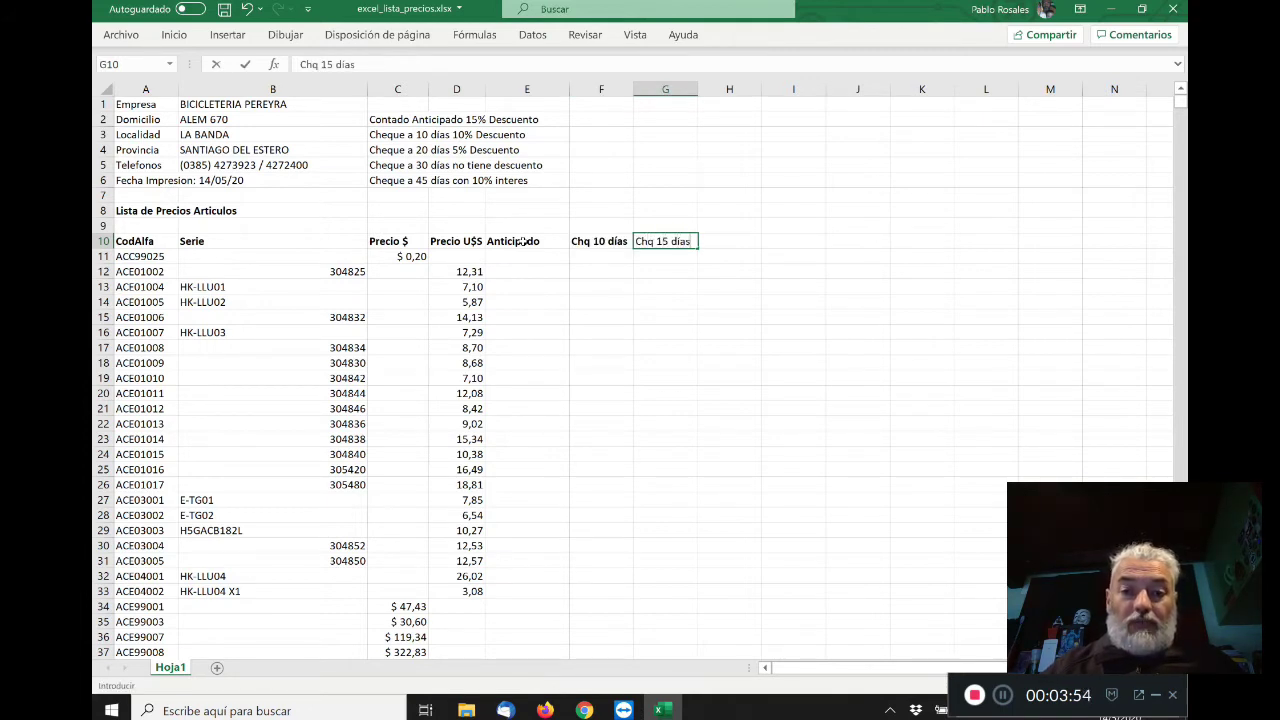
key("Tab")
type("Chq")
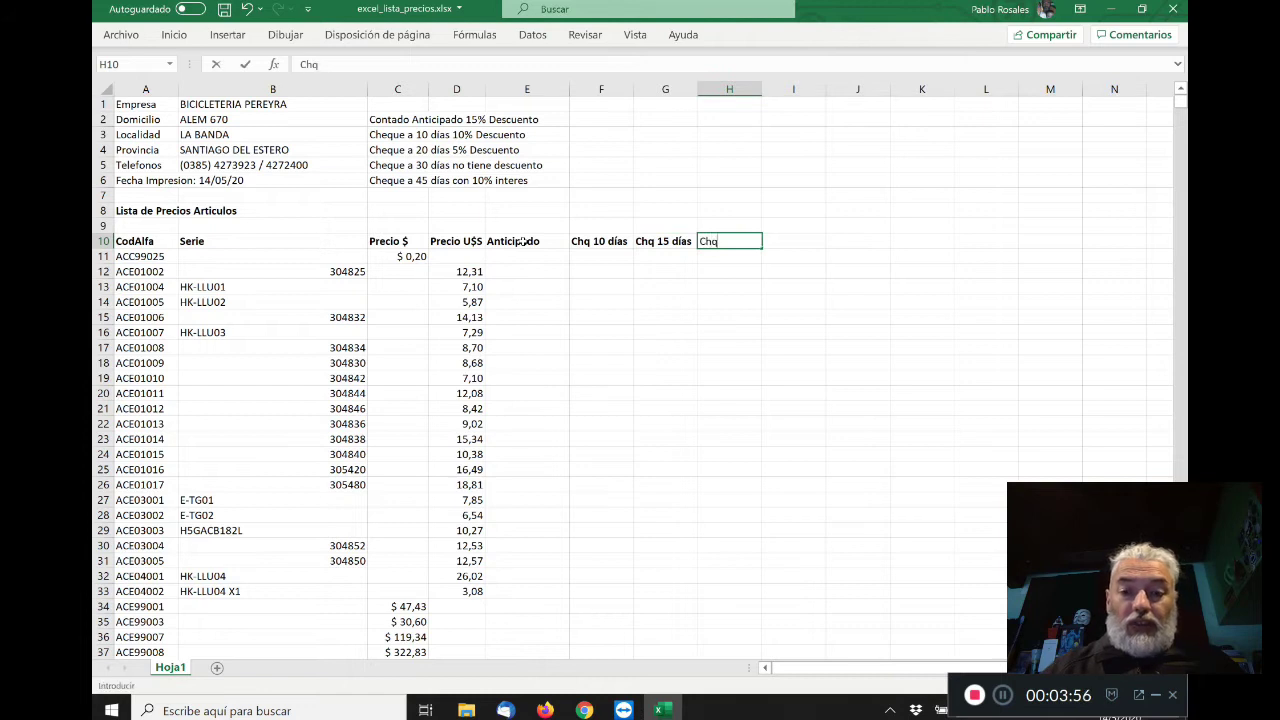
type(" 30 días")
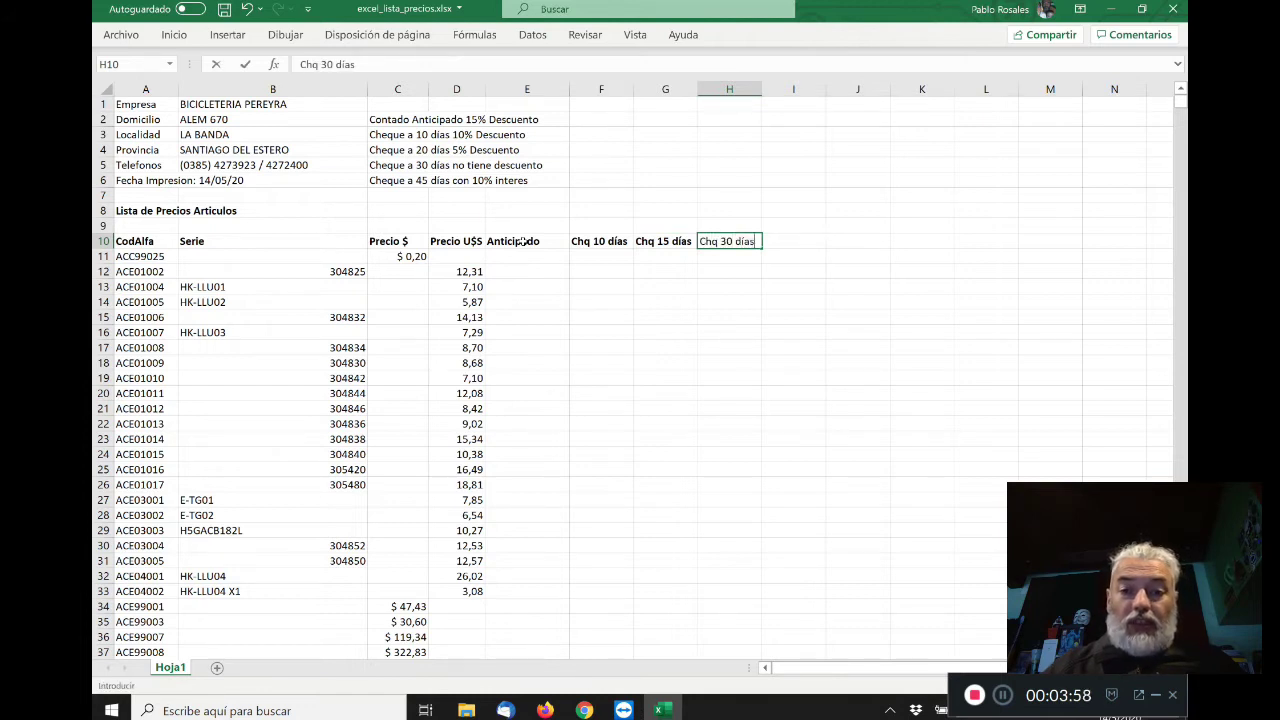
key("Tab")
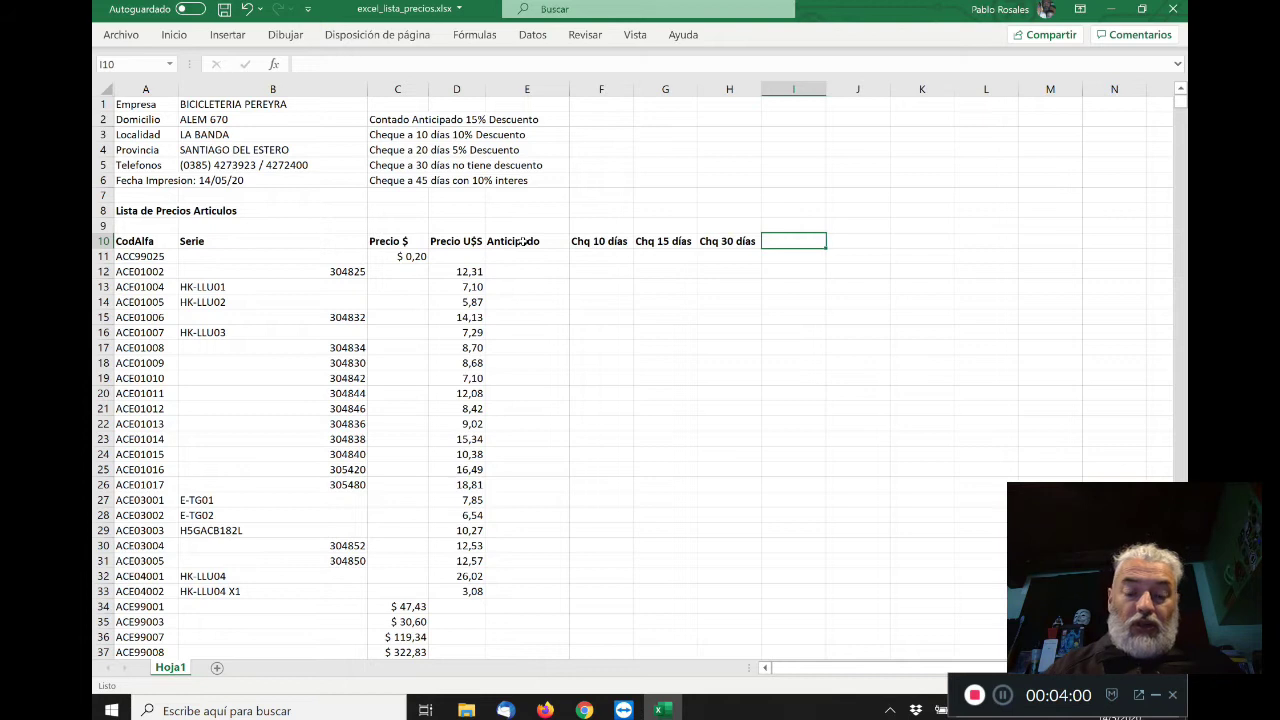
- Enter the column heading "Chq 45 días" in I10
type("Chq a")
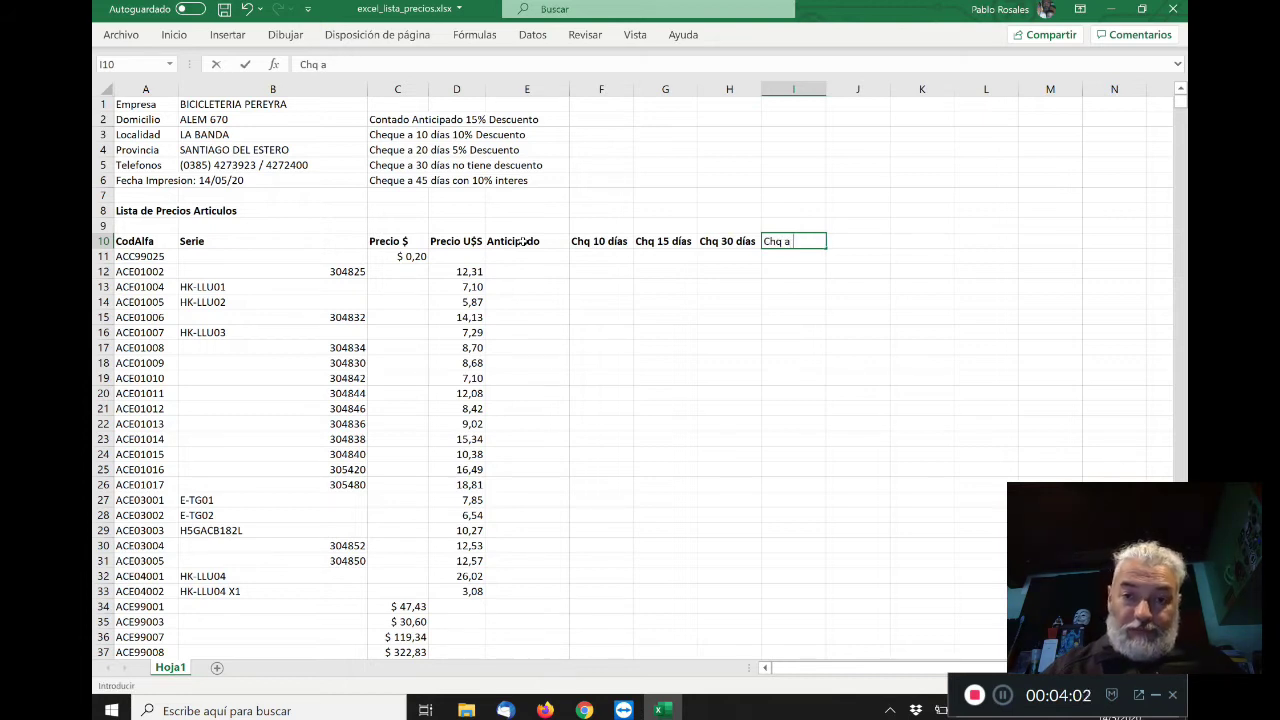
key("BackSpace")
type("45")
key("BackSpace")
key("BackSpace")
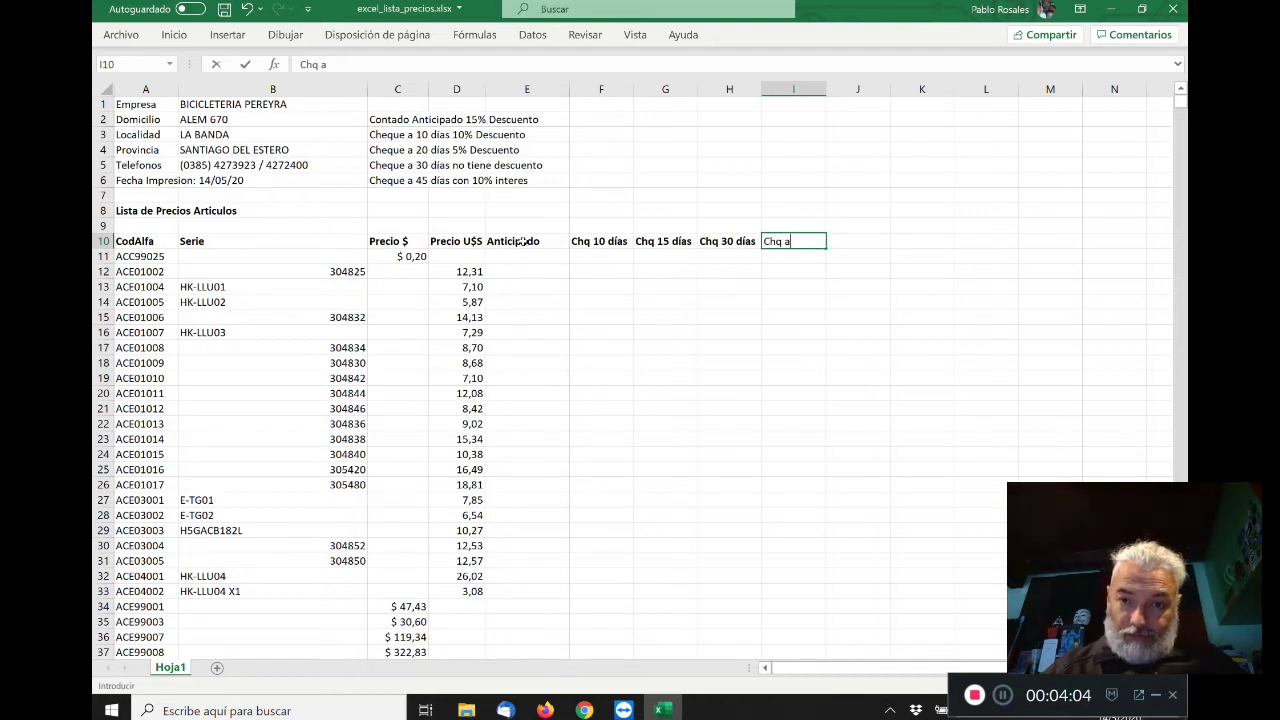
type("45 días")
key("Return")
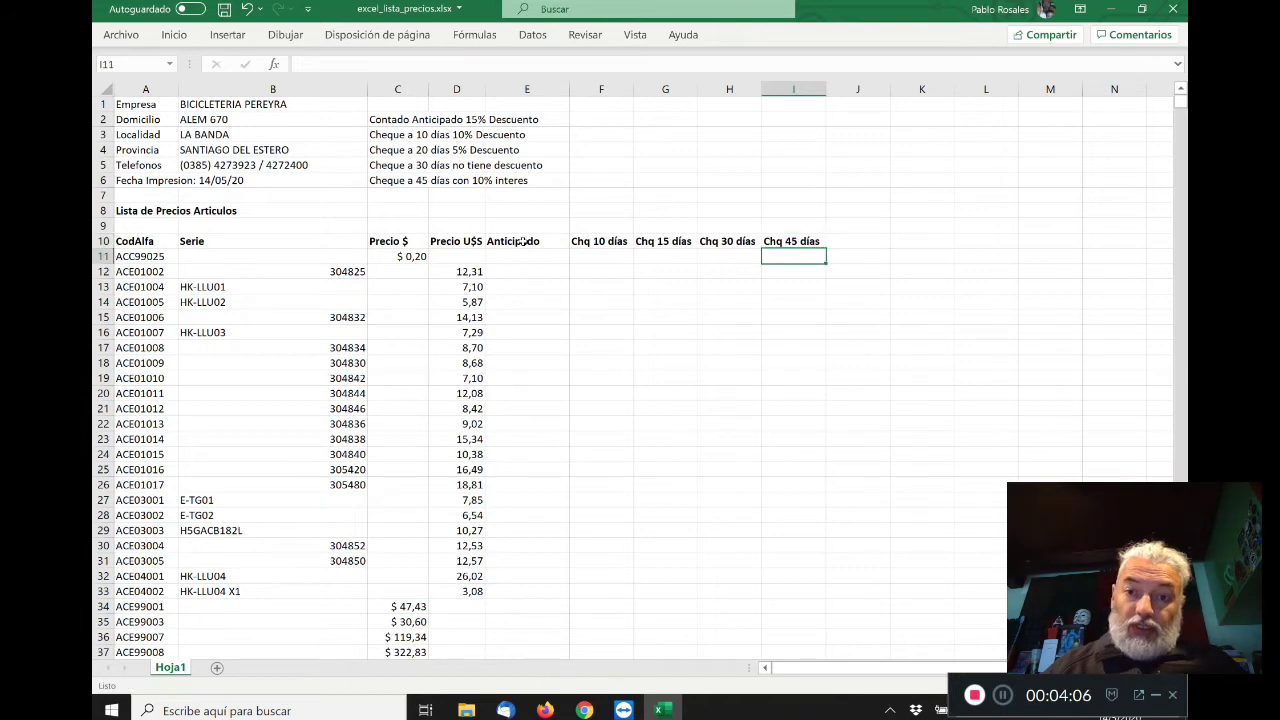
- Examine the cells beneath the new payment headings, alongside the article prices
key("Left")
key("Left")
key("Left")
key("Left")
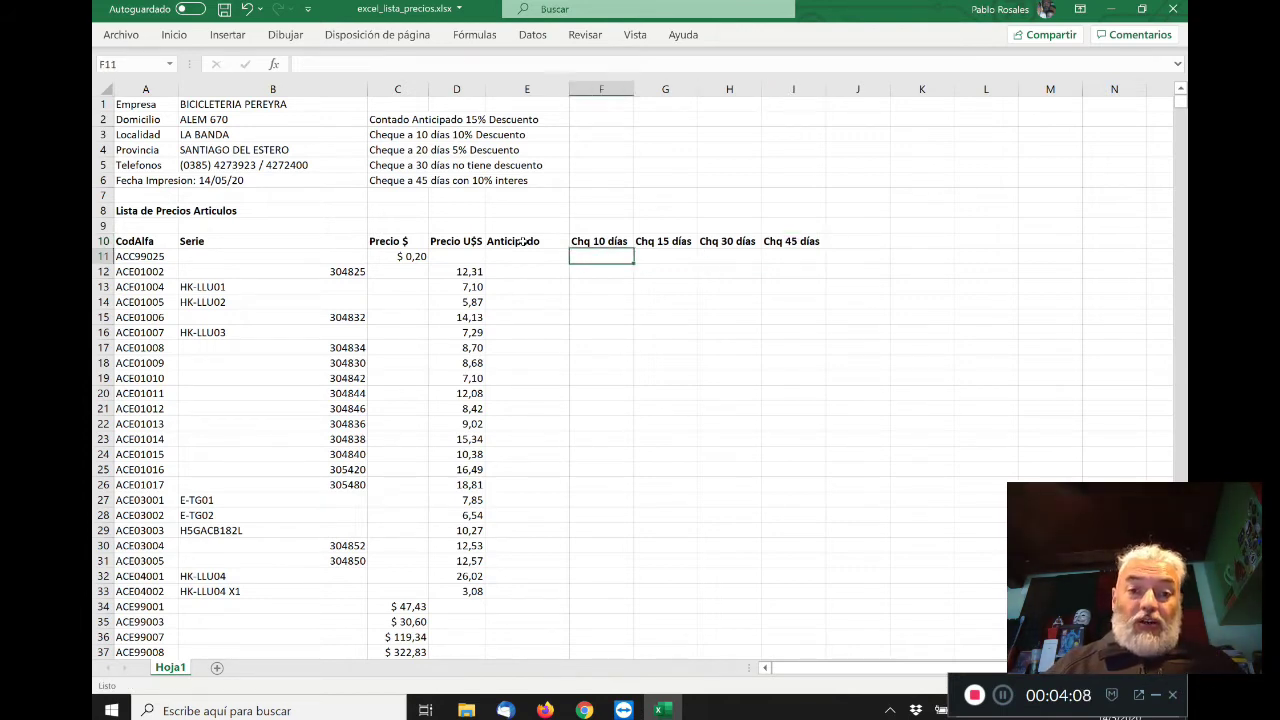
key("Down")
key("Down")
key("Down")
key("Down")
key("Down")
key("Down")
key("Down")
key("Down")
key("Down")
key("Down")
key("Down")
key("Down")
key("Down")
key("Down")
key("Down")
key("Down")
key("Down")
key("Down")
key("Down")
key("Down")
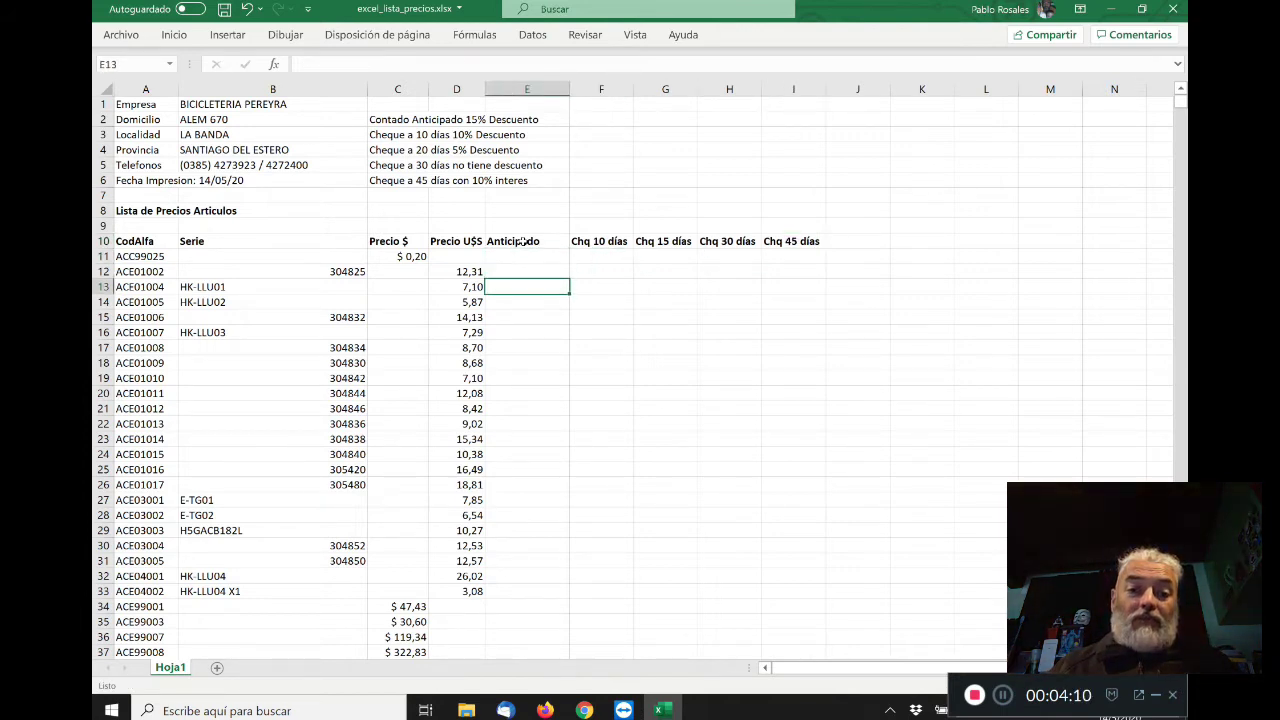
- Look through the article rows further down the list, checking which have peso or dollar prices, and return to the Anticipado heading
key("Down")
key("Down")
key("Down")
key("Down")
key("Down")
key("Down")
key("Down")
key("Up")
key("Up")
key("Up")
key("Up")
key("Up")
key("Up")
key("Up")
key("Up")
key("Up")
key("Up")
key("Up")
key("Up")
key("Up")
key("Up")
key("Up")
key("Up")
key("Up")
key("Up")
key("Up")
key("Up")
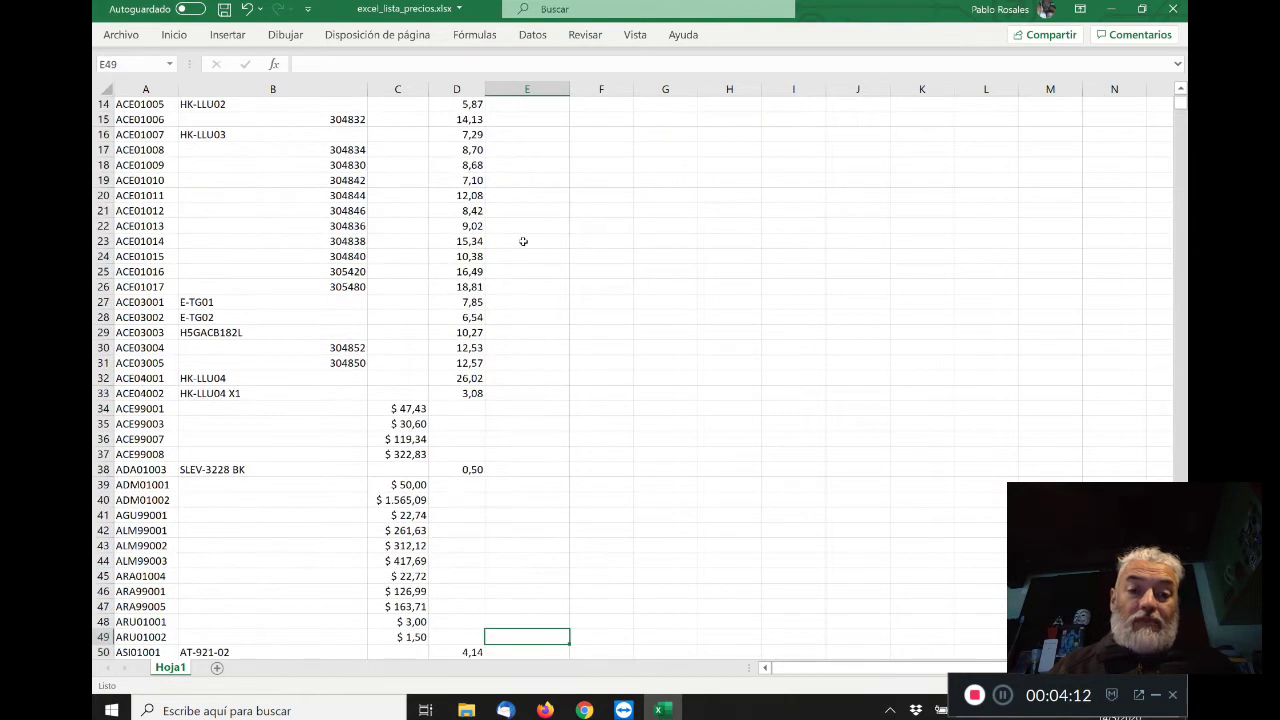
key("Up")
key("Up")
key("Up")
key("Up")
key("Up")
key("Up")
key("Up")
key("Up")
key("Up")
key("Up")
key("Up")
key("Up")
key("Up")
key("Up")
key("Up")
key("Up")
key("Up")
key("Up")
key("Up")
key("Down")
key("Down")
key("Down")
key("Down")
key("Down")
key("Down")
key("Down")
key("Down")
key("Down")
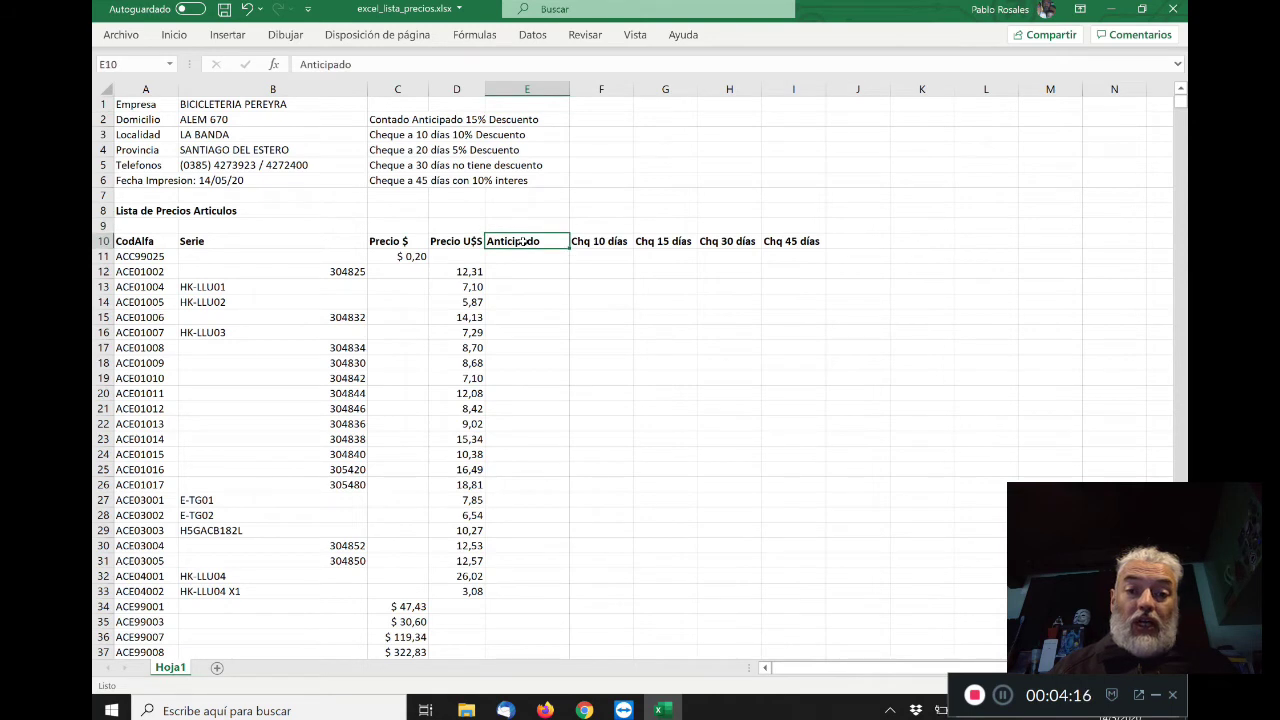
- Center the payment condition headings in E10:I10 both vertically and horizontally
key("shift+Right")
key("shift+Right")
key("shift+Right")
key("shift+Right")
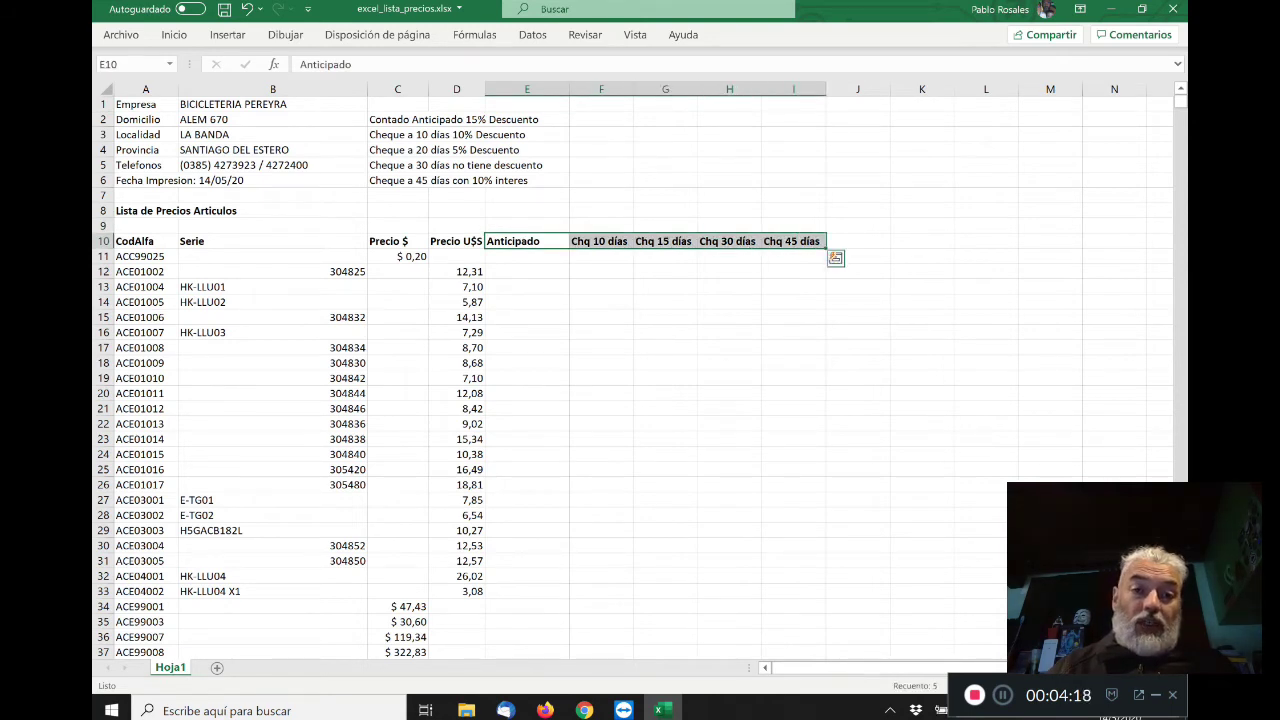
left_click(180, 36)
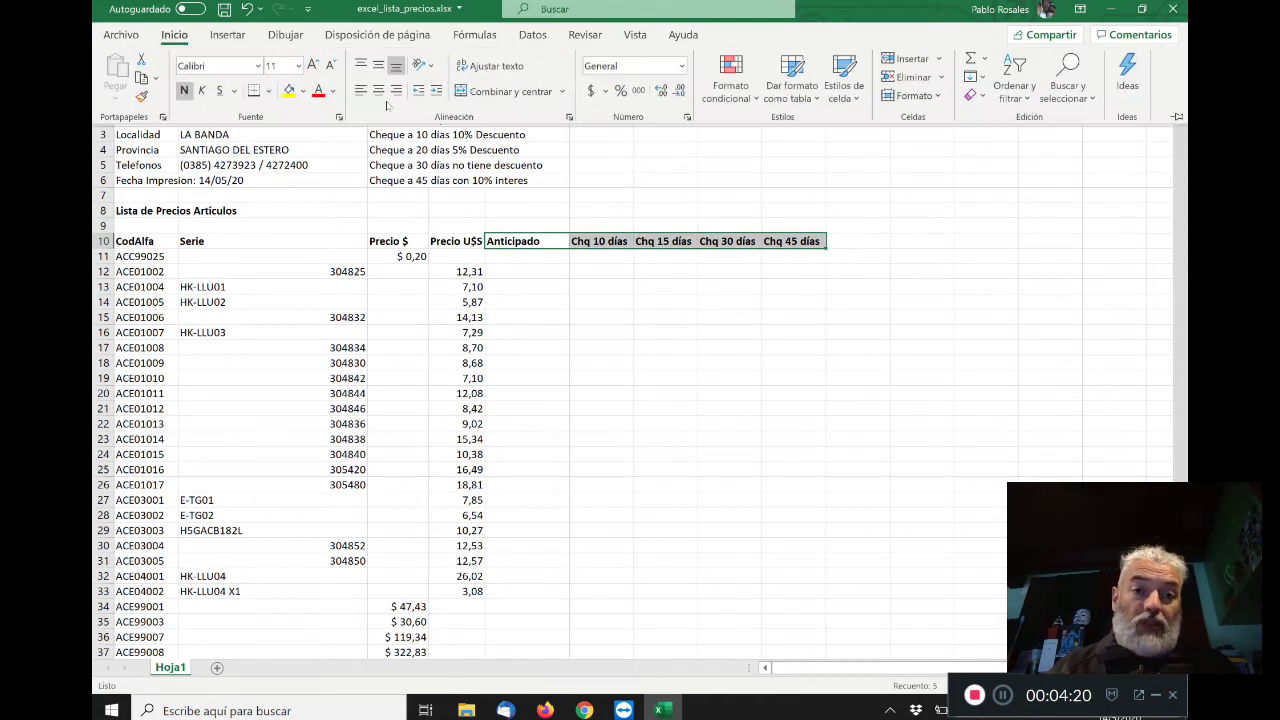
left_click(377, 68)
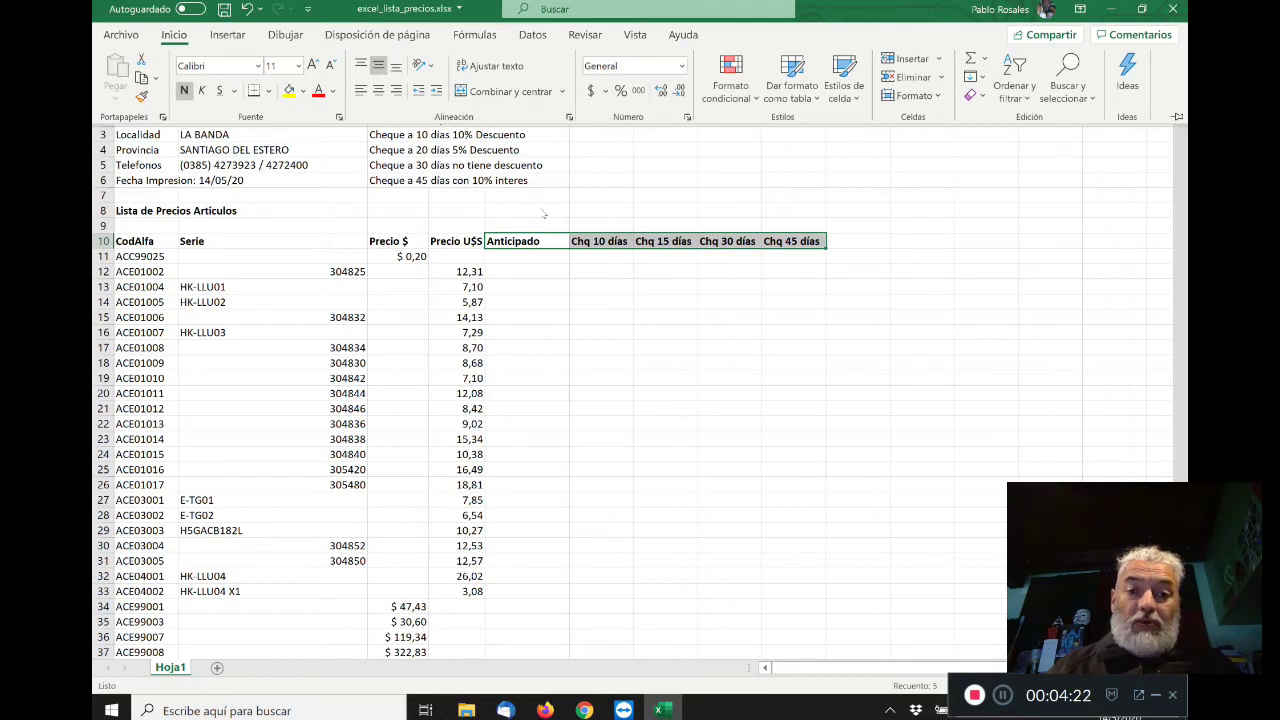
left_click(379, 91)
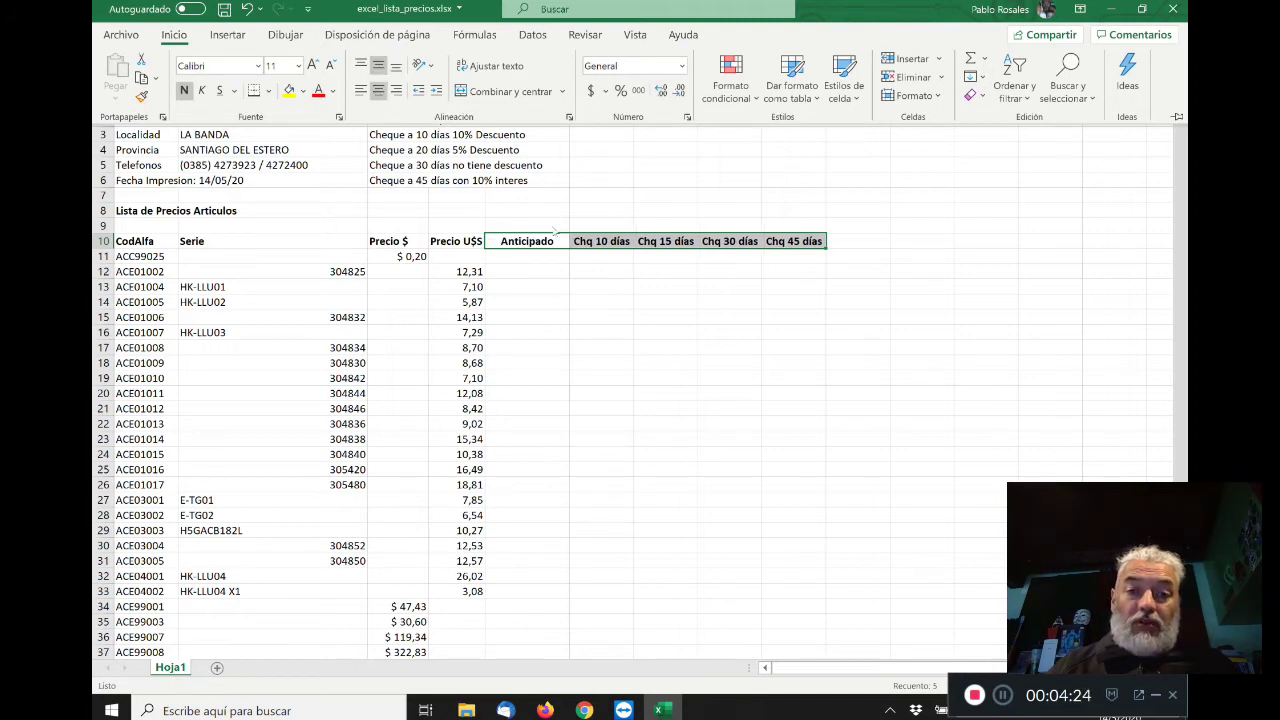
- Enter the label "Descuento" in C8, above the price headings
left_click(532, 221)
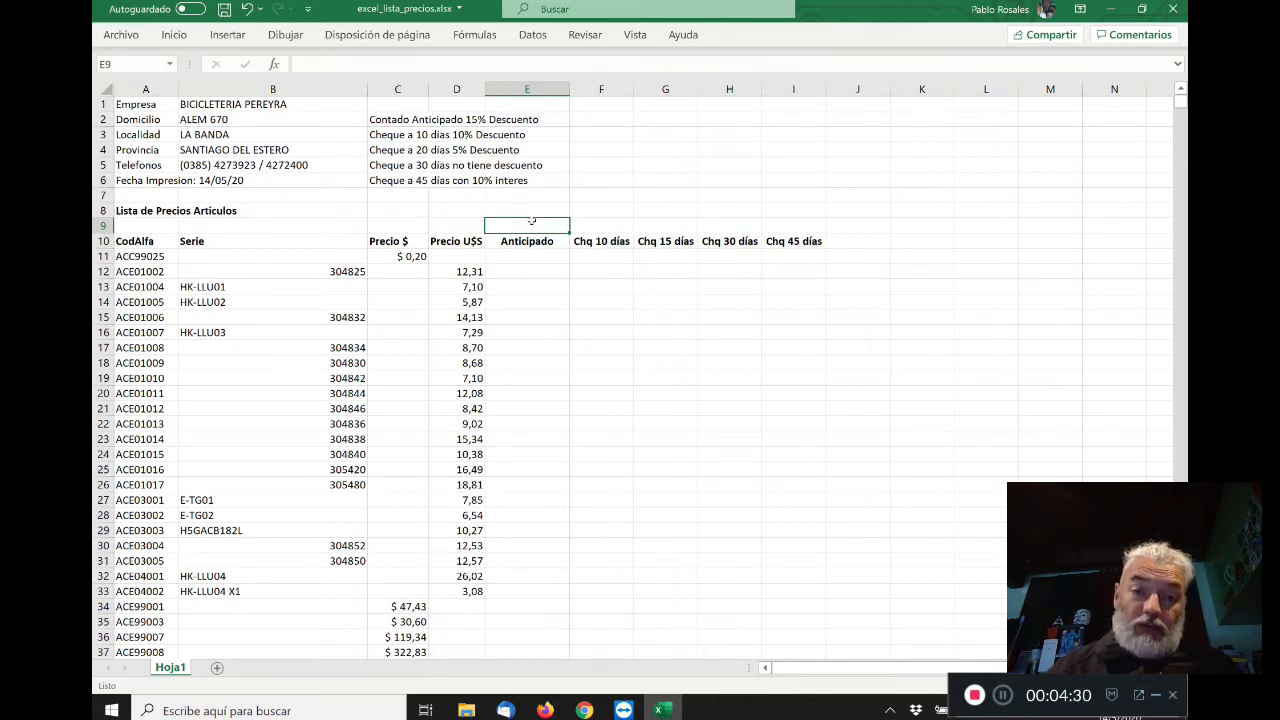
key("Down")
key("Up")
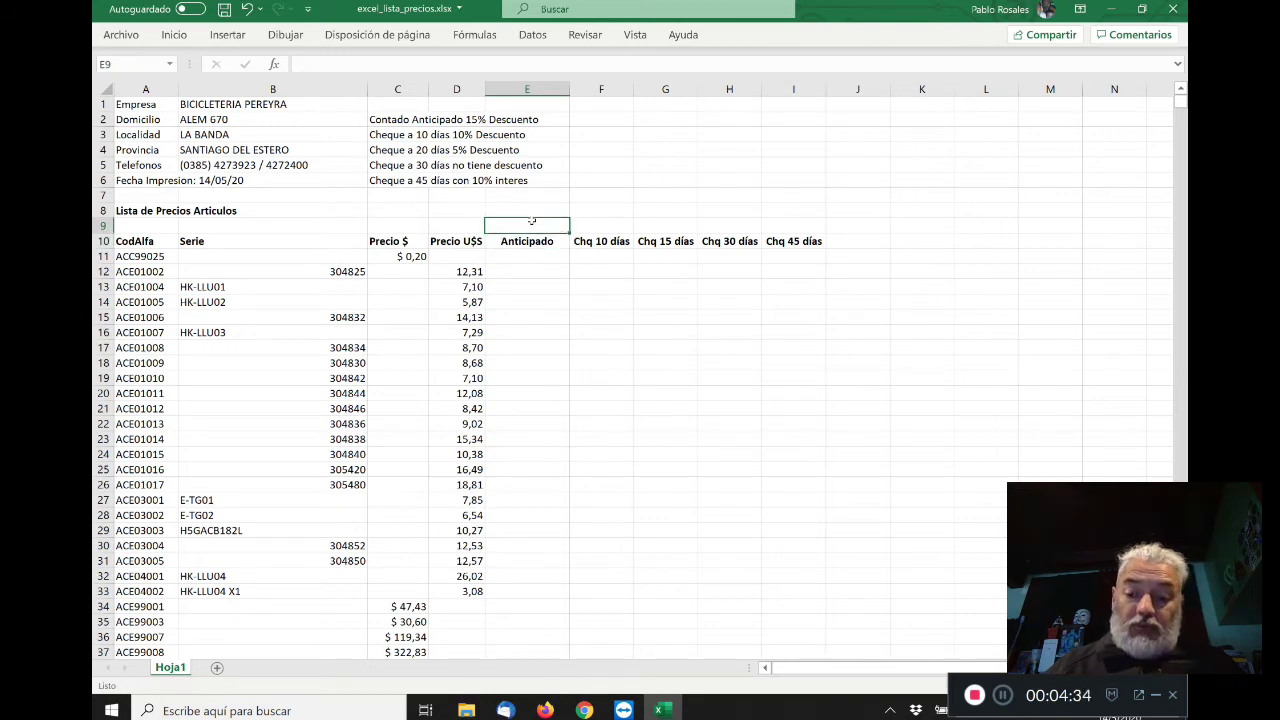
key("Up")
key("Down")
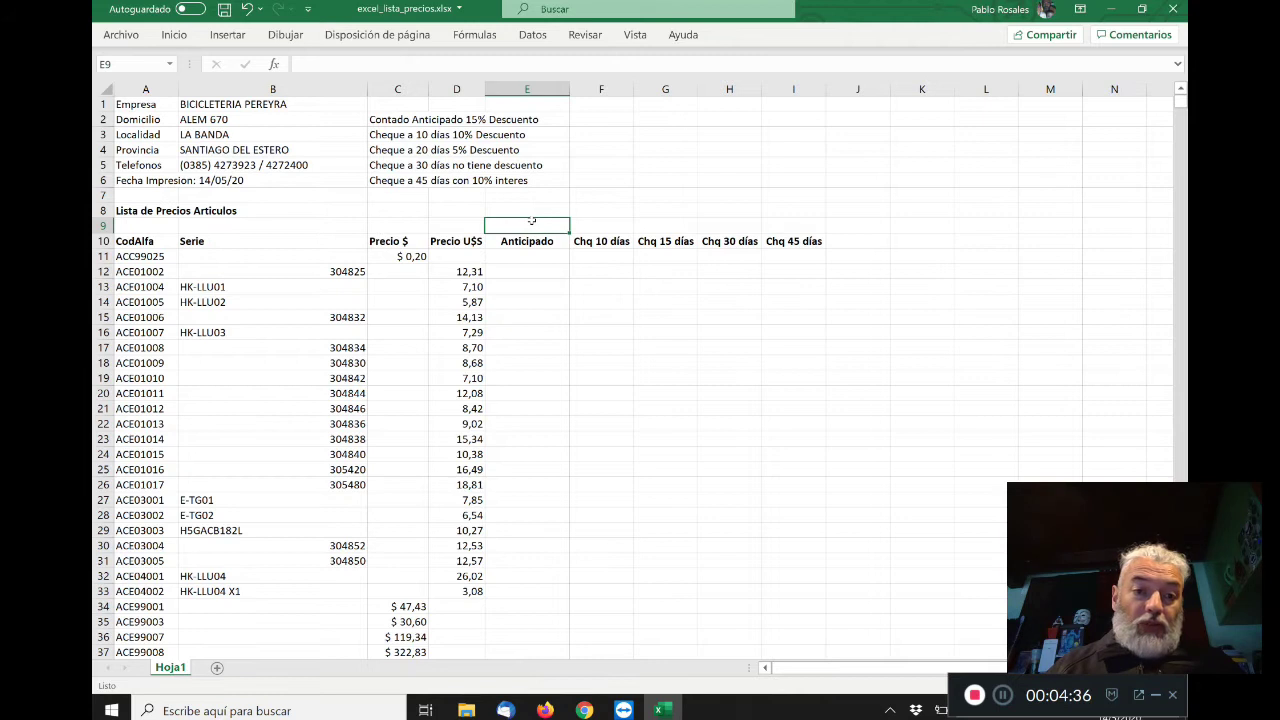
key("Left")
key("Up")
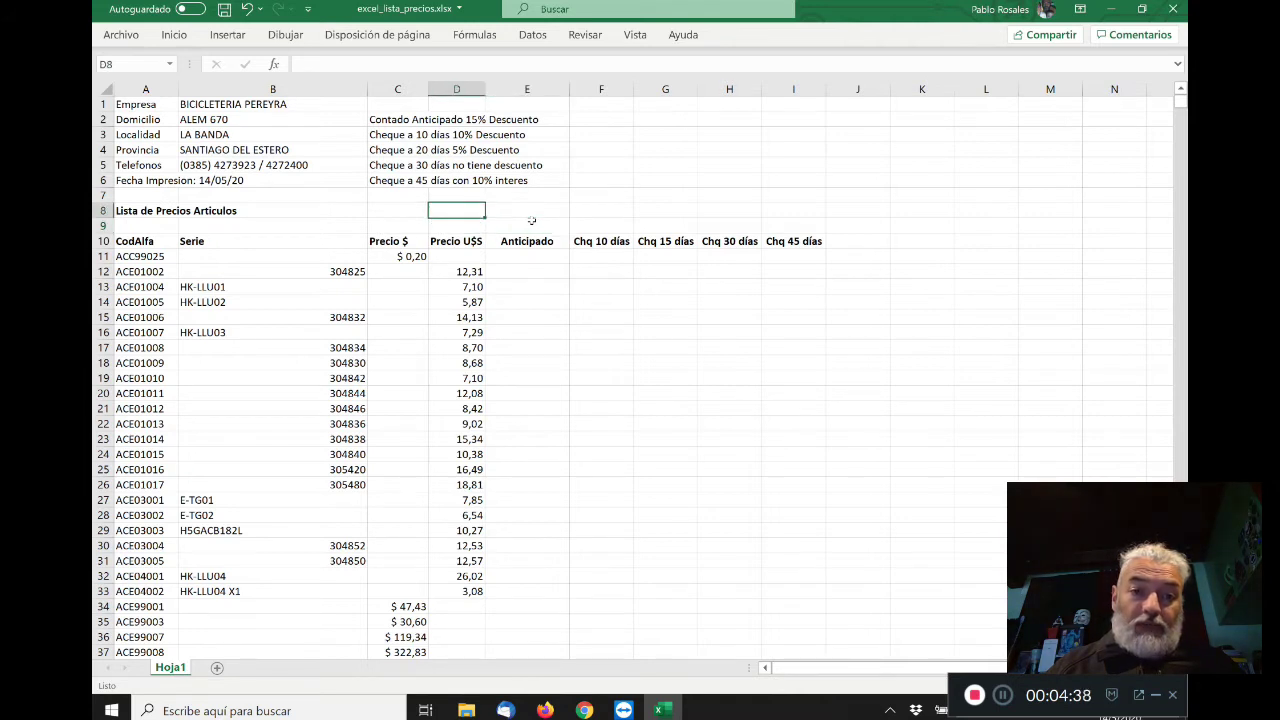
key("Left")
type("Descuento")
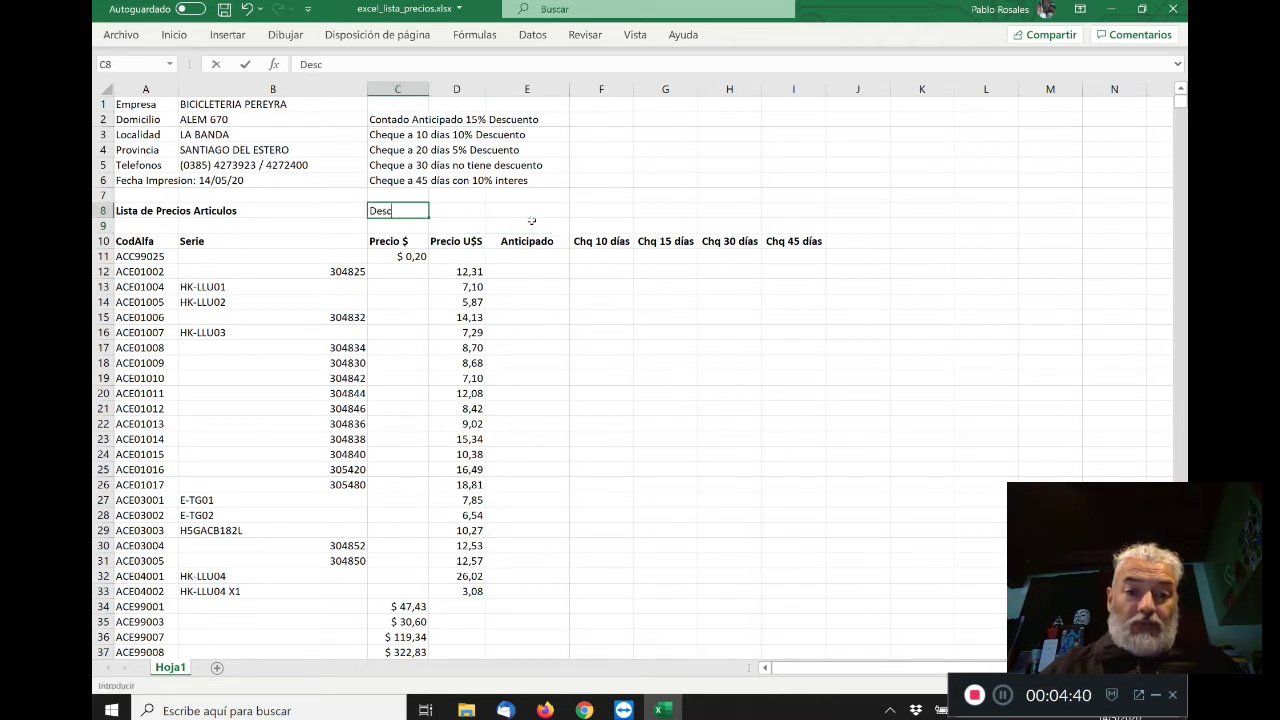
- Enter the discount percentages -15% in E8, -10% in F8 and -5% in G8
left_click(532, 216)
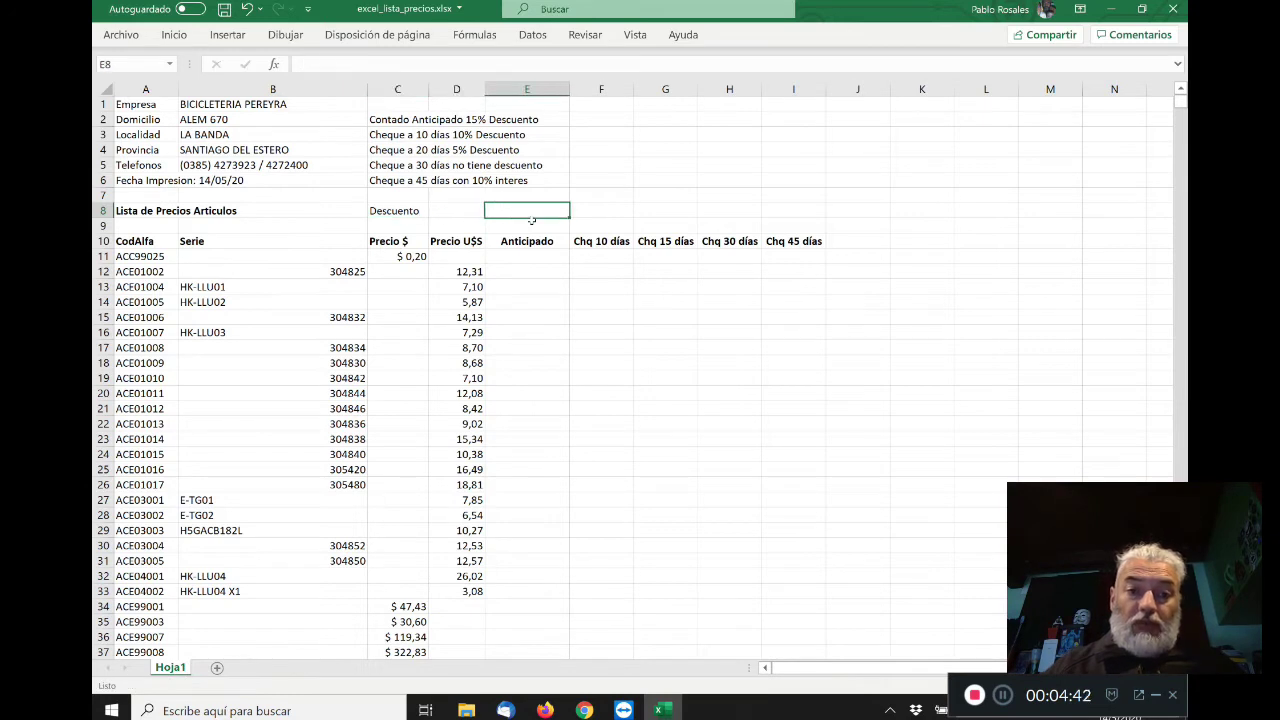
type("-15%")
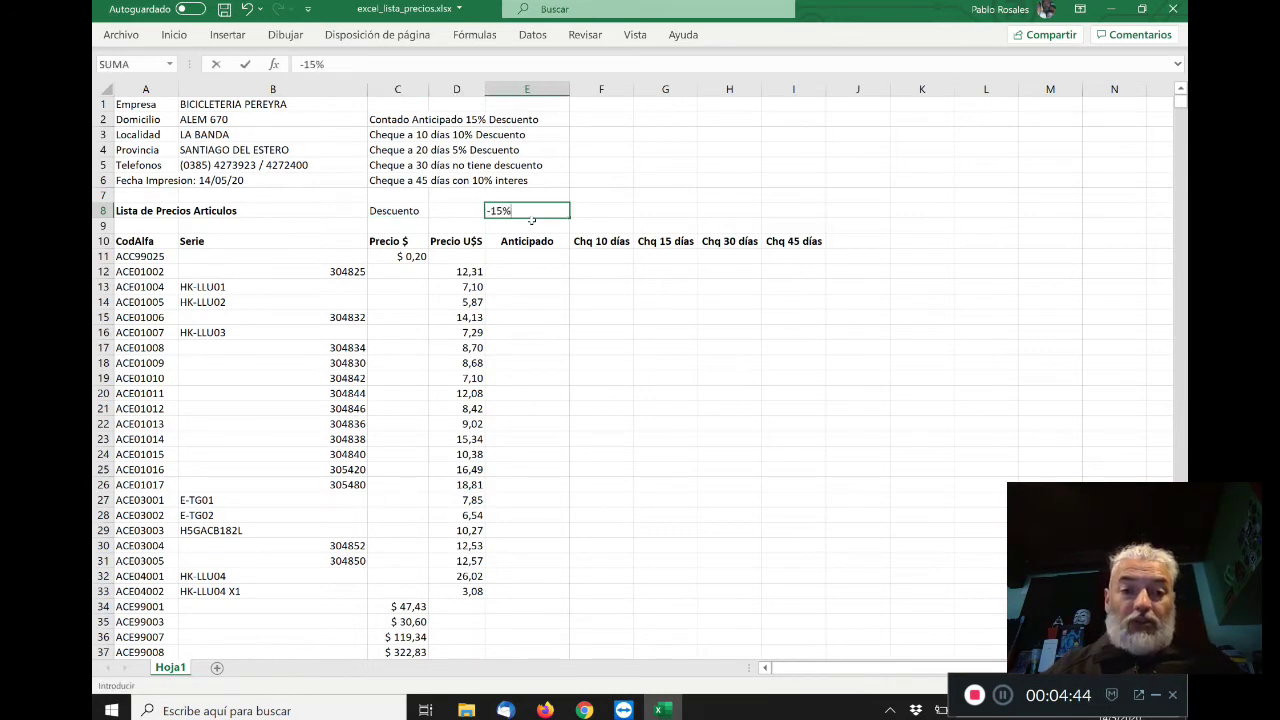
key("Tab")
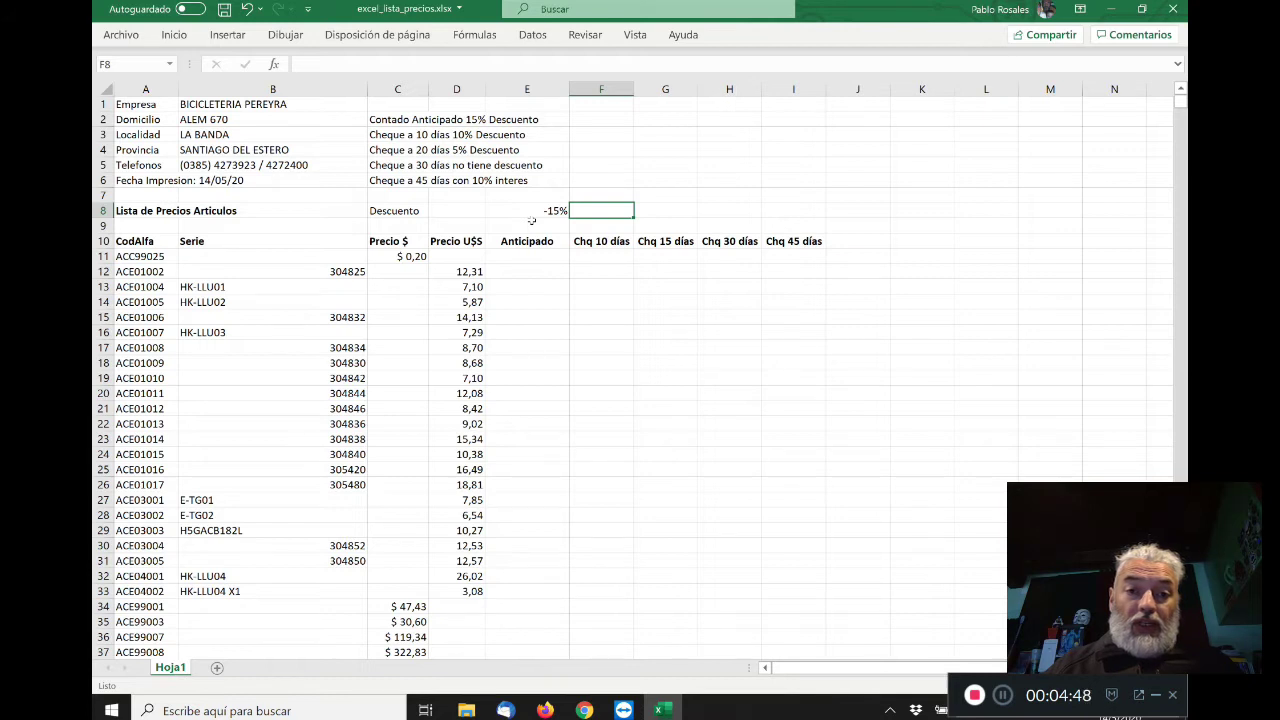
type("-10%")
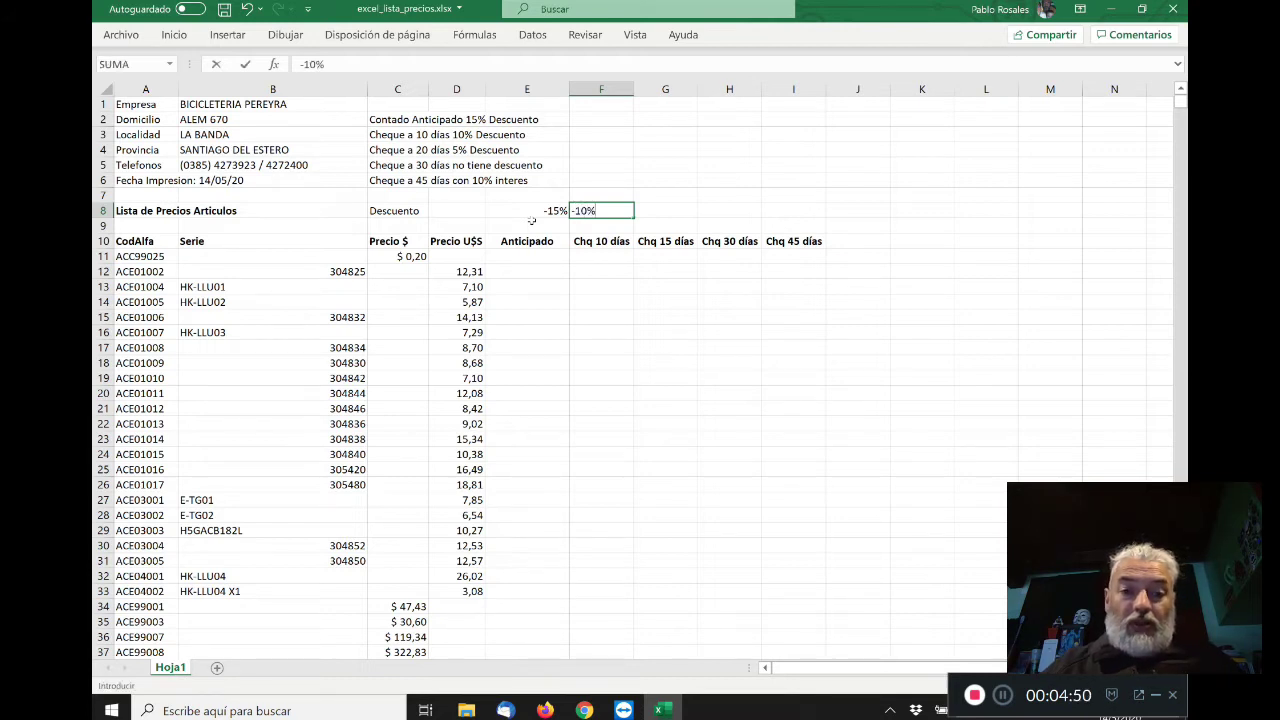
key("Tab")
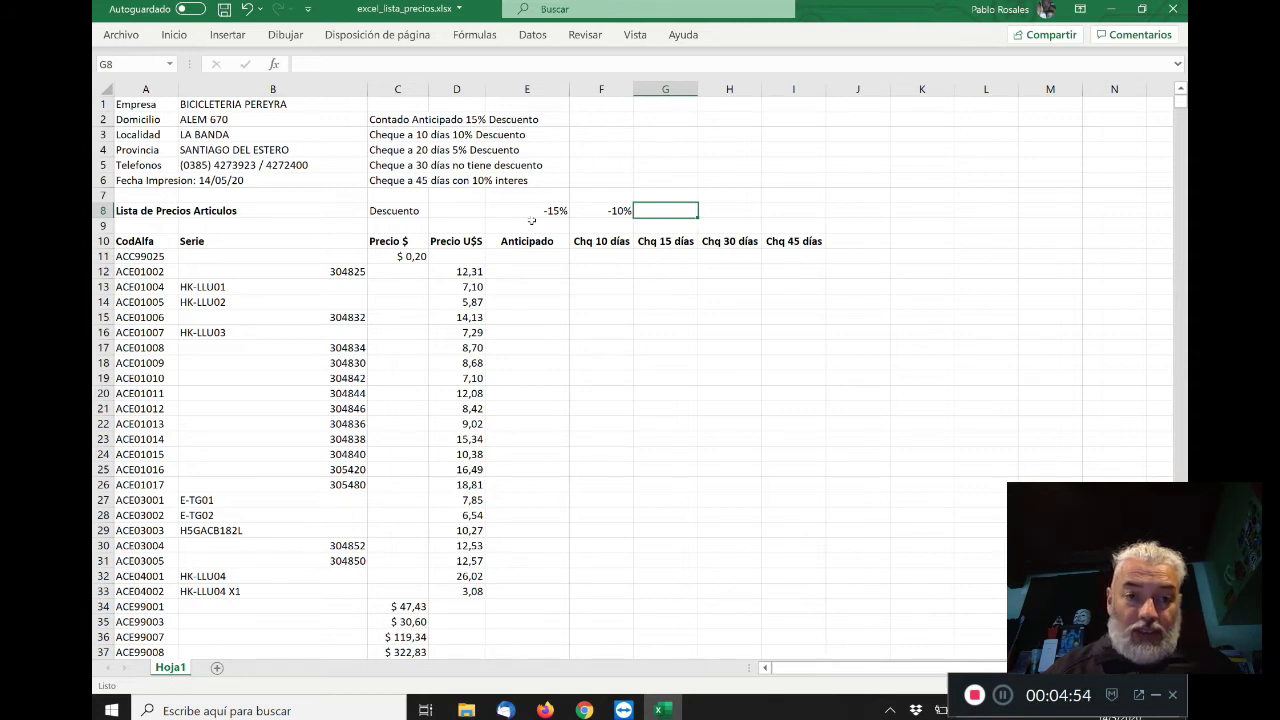
type("-")
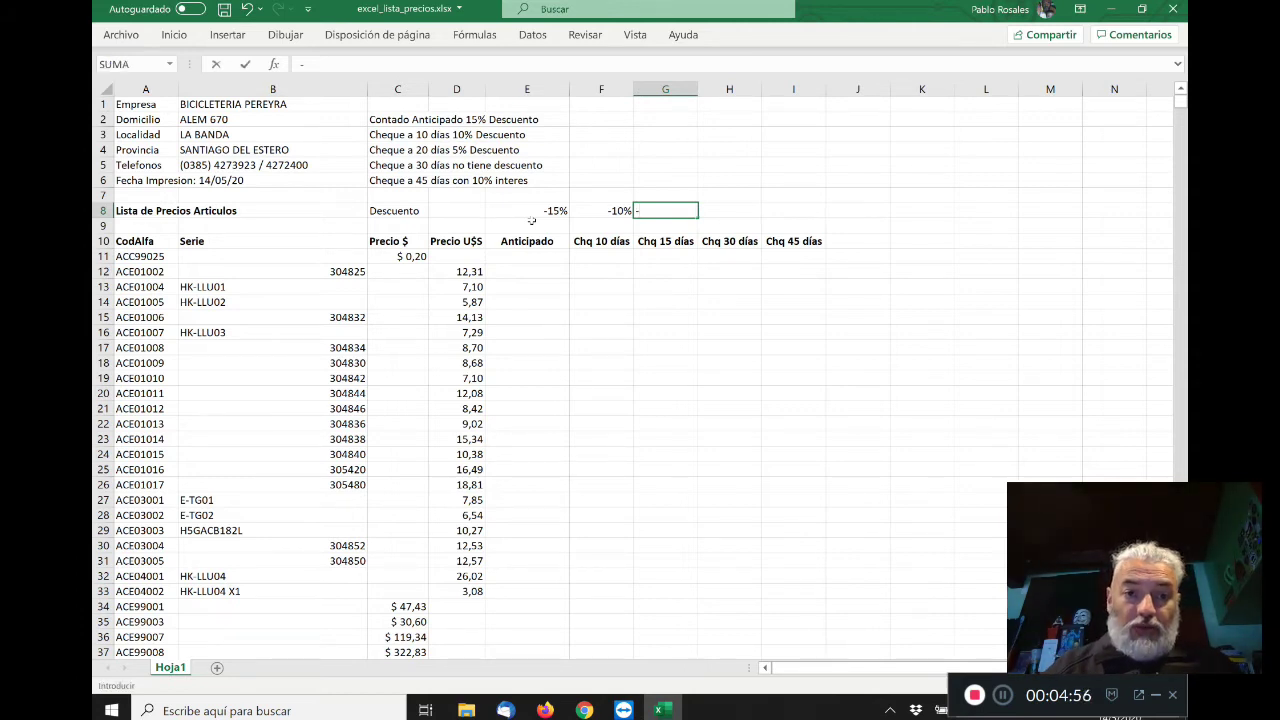
type("5%")
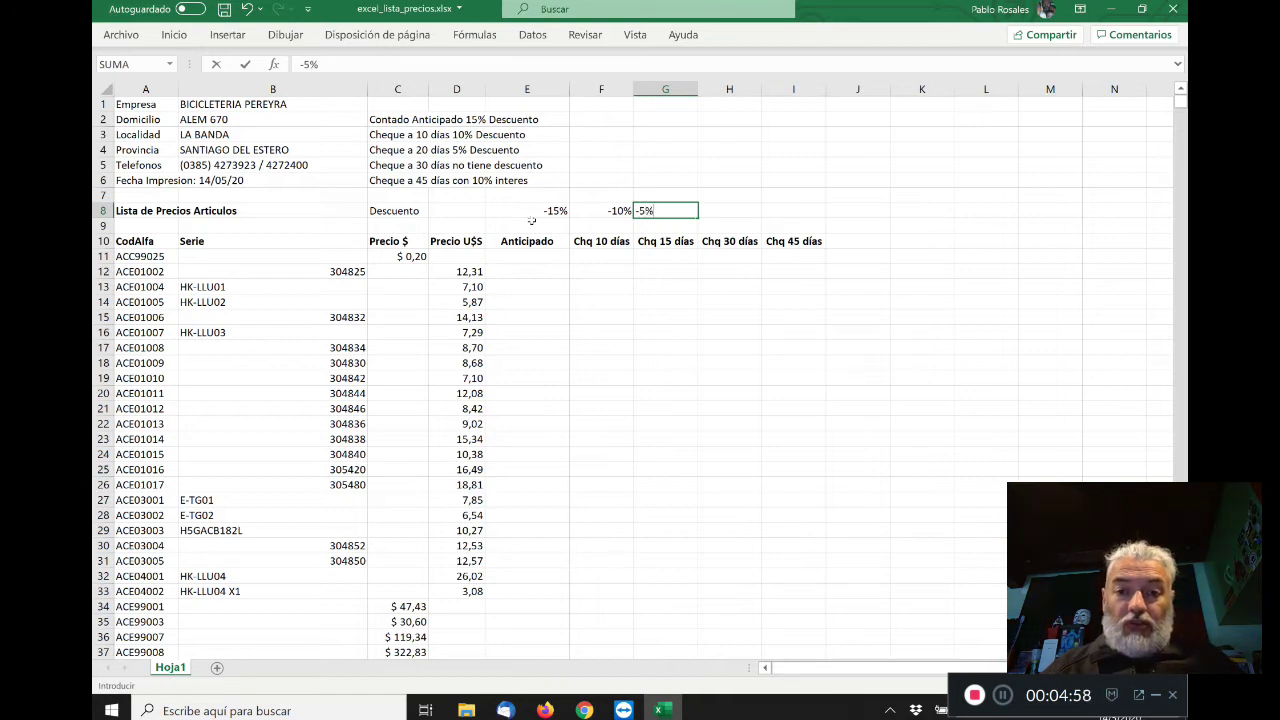
key("Tab")
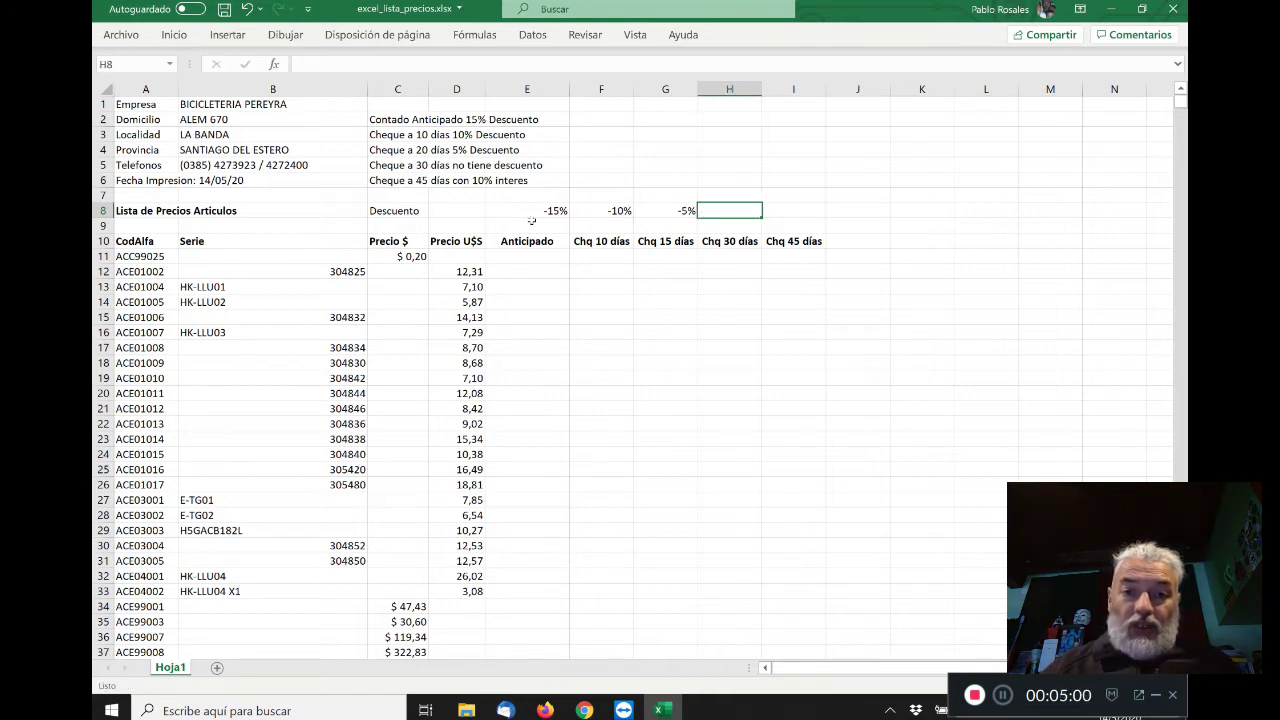
- Enter 0% in H8 for the 30-day cheque and 10% in I8 for the 45-day cheque
type("0%")
key("Tab")
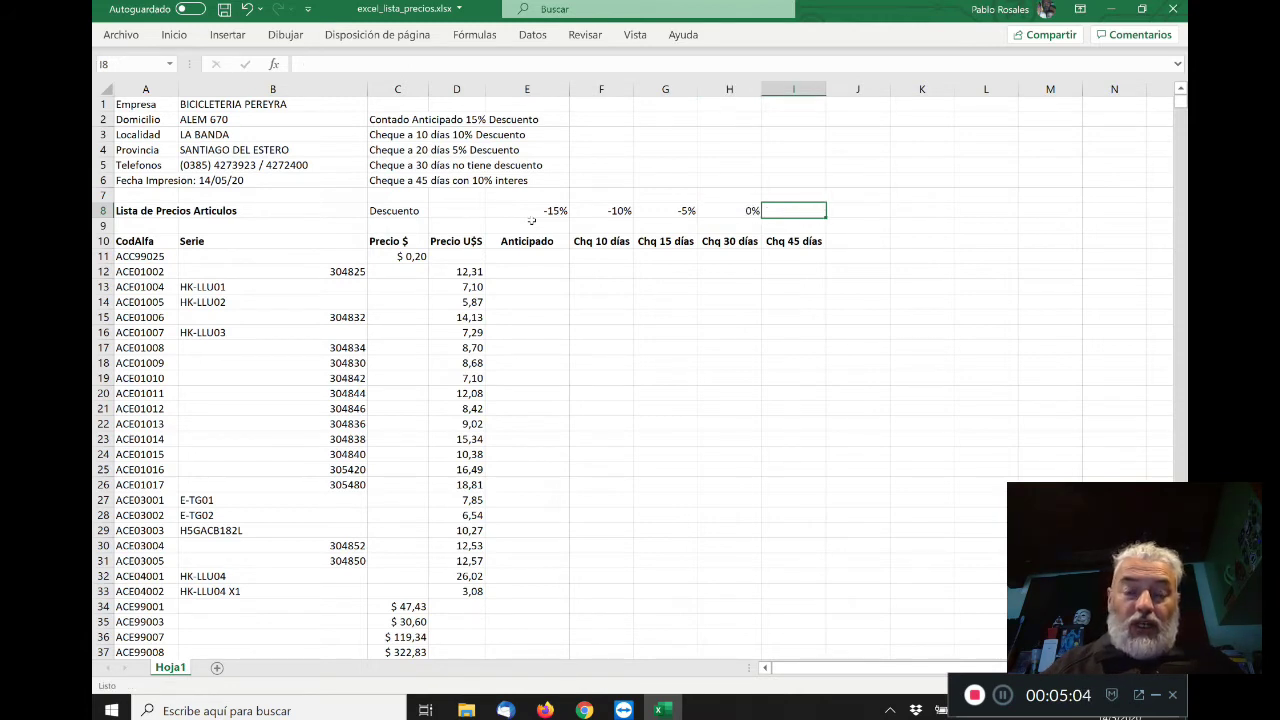
type("15%")
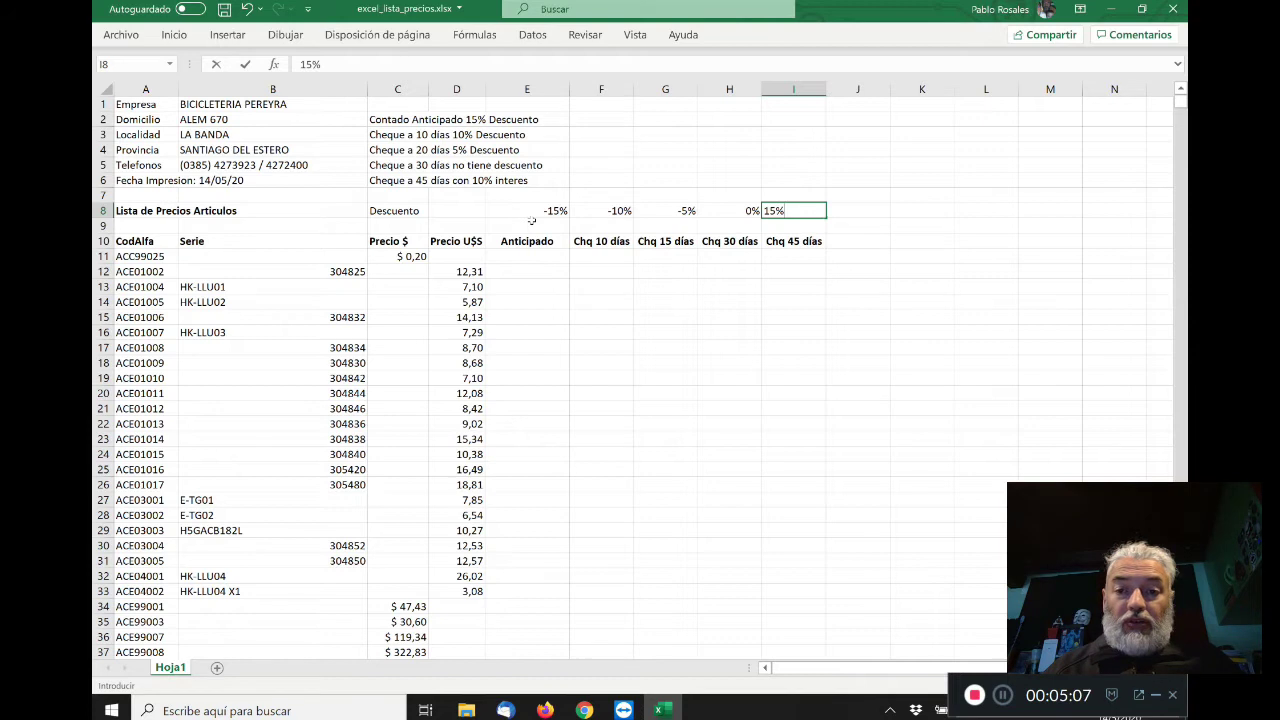
key("ctrl+Return")
type("10%")
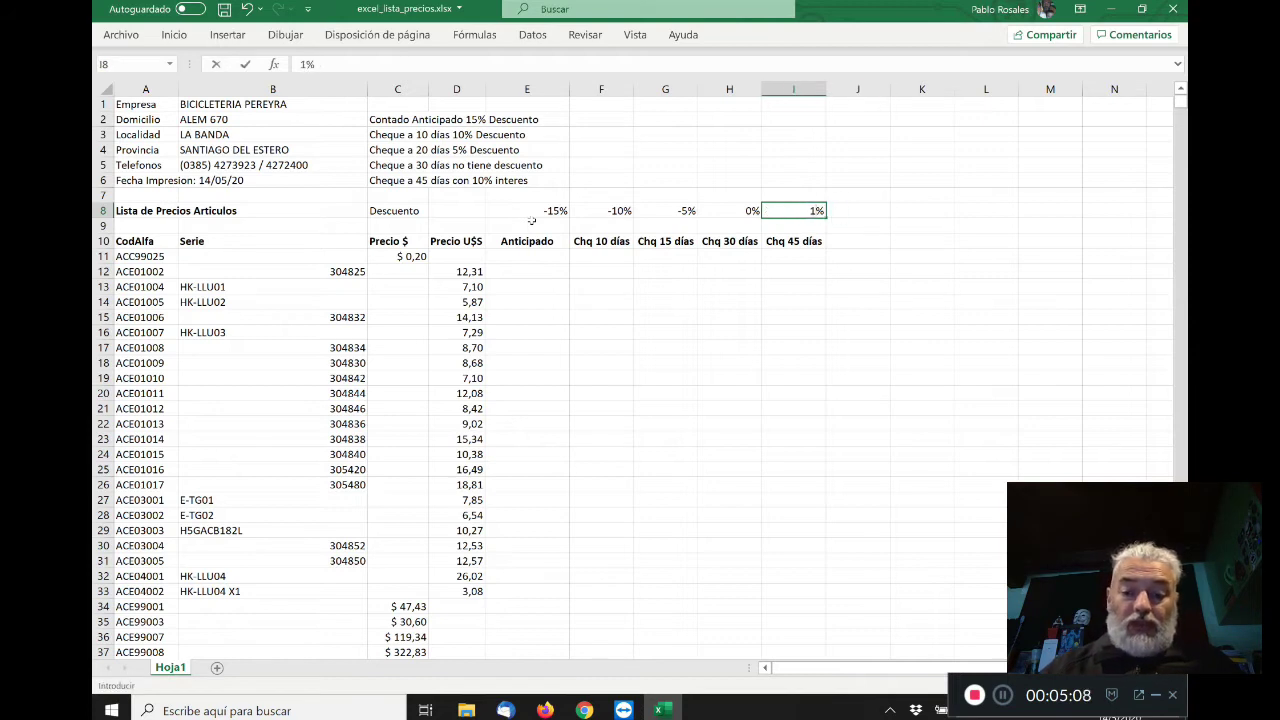
key("Left")
- Correct the column heading in G10 to read "Chq 20 días"
key("Left")
key("Left")
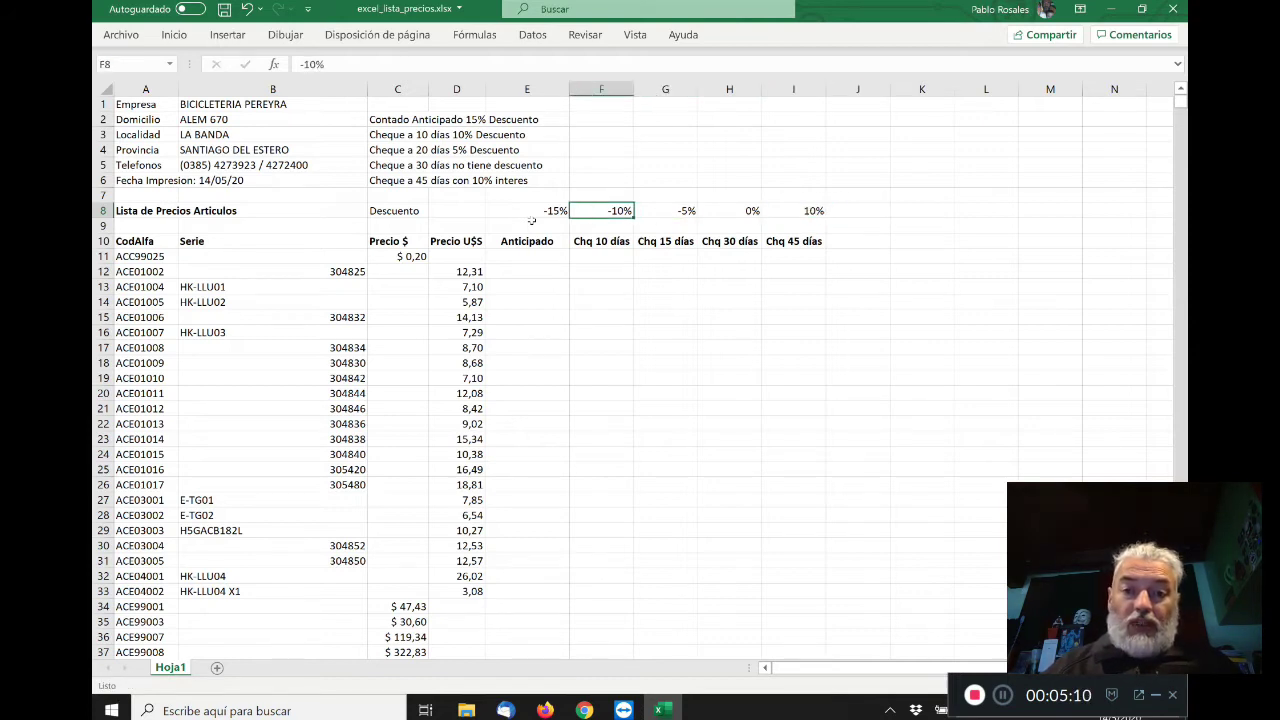
key("Right")
key("Down")
key("Down")
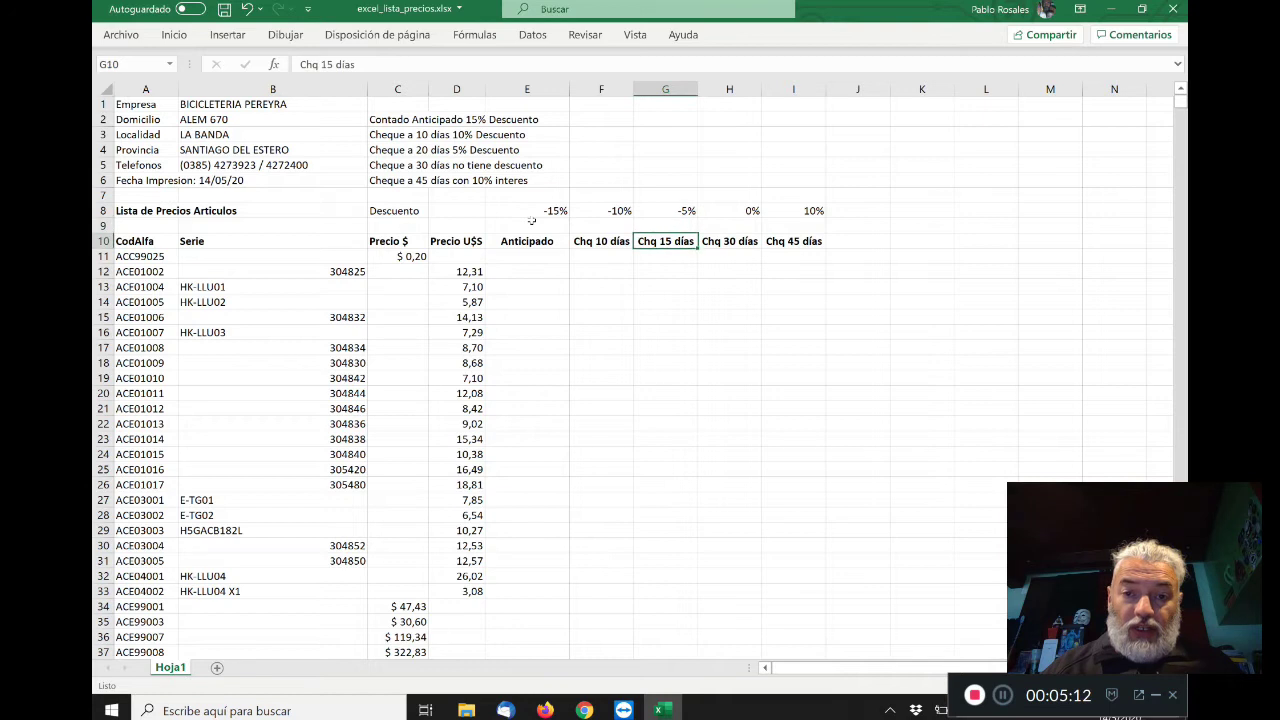
key("F2")
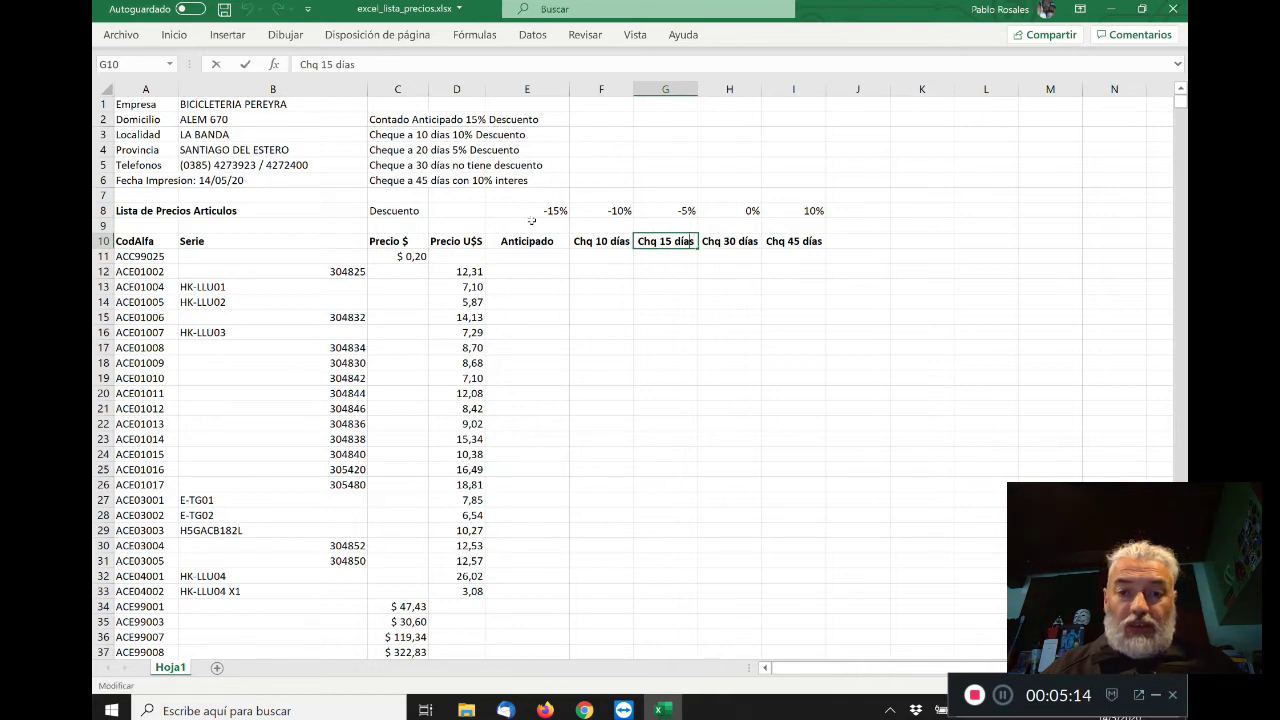
key("Left")
key("shift+Left")
key("shift+Left")
type("20")
key("Return")
- Examine the percentages in row 8 against their payment headings, and the first article's peso price in C11
key("Up")
key("Up")
key("Up")
key("Left")
key("Left")
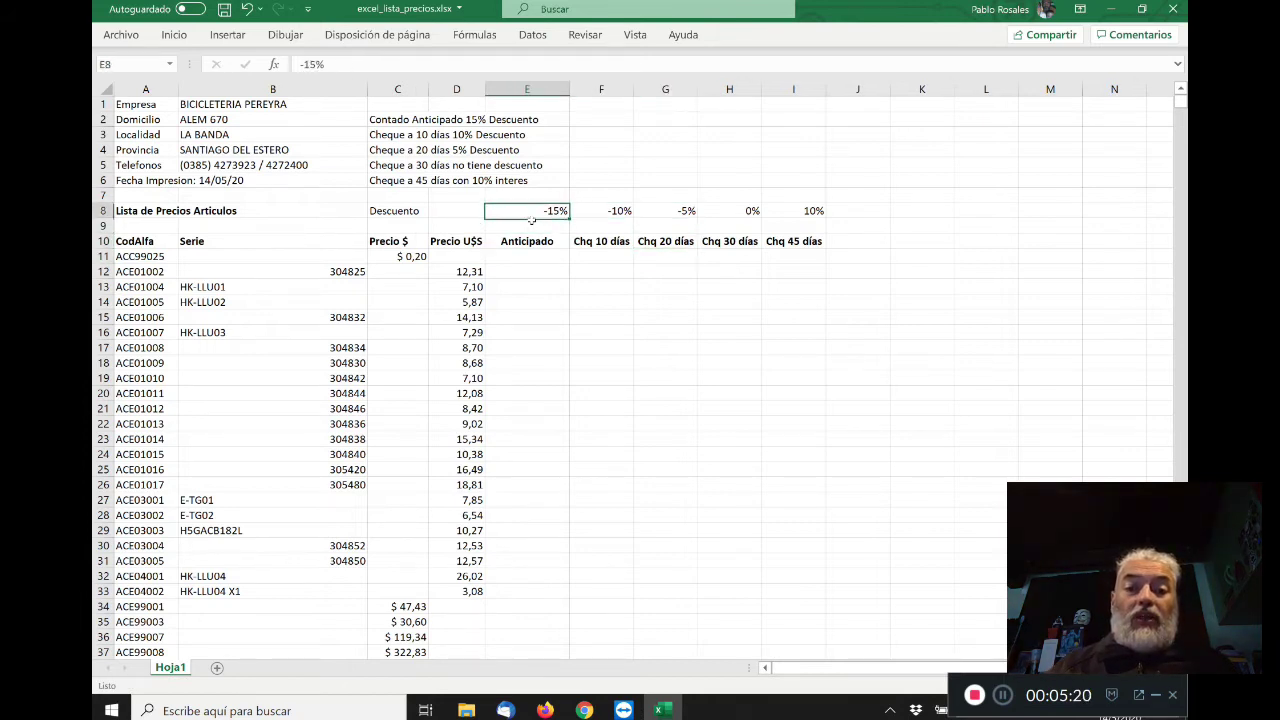
key("Right")
key("Right")
key("Right")
key("Right")
key("Left")
key("Left")
key("Left")
key("Left")
key("Left")
key("Right")
key("Down")
key("Down")
key("Up")
key("Up")
key("Down")
key("Down")
key("Down")
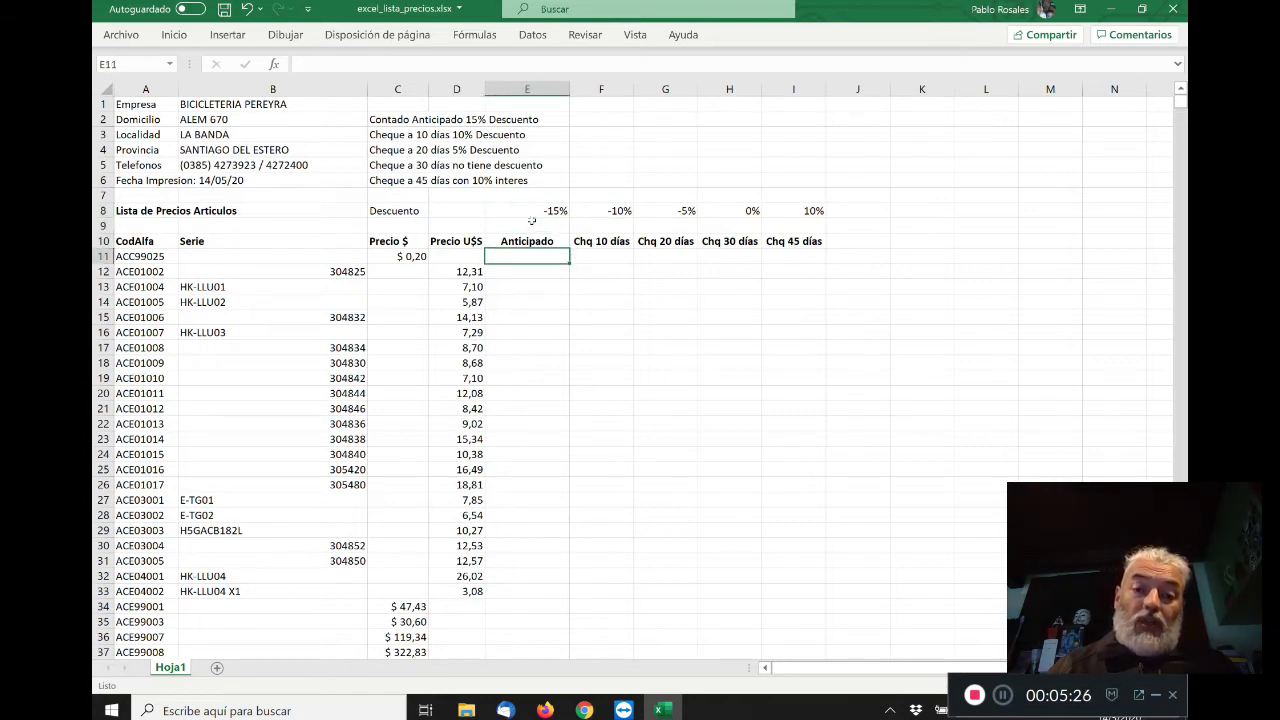
key("Left")
key("Left")
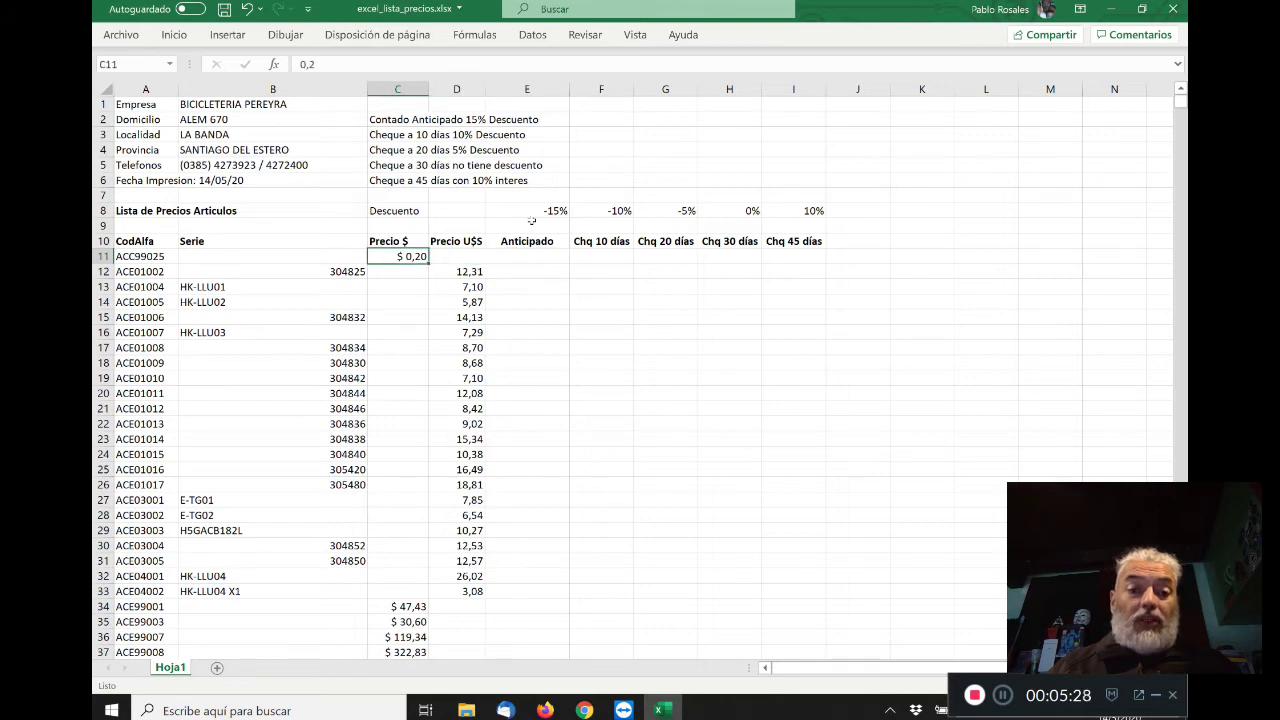
key("Right")
key("Right")
key("Up")
key("Up")
key("Up")
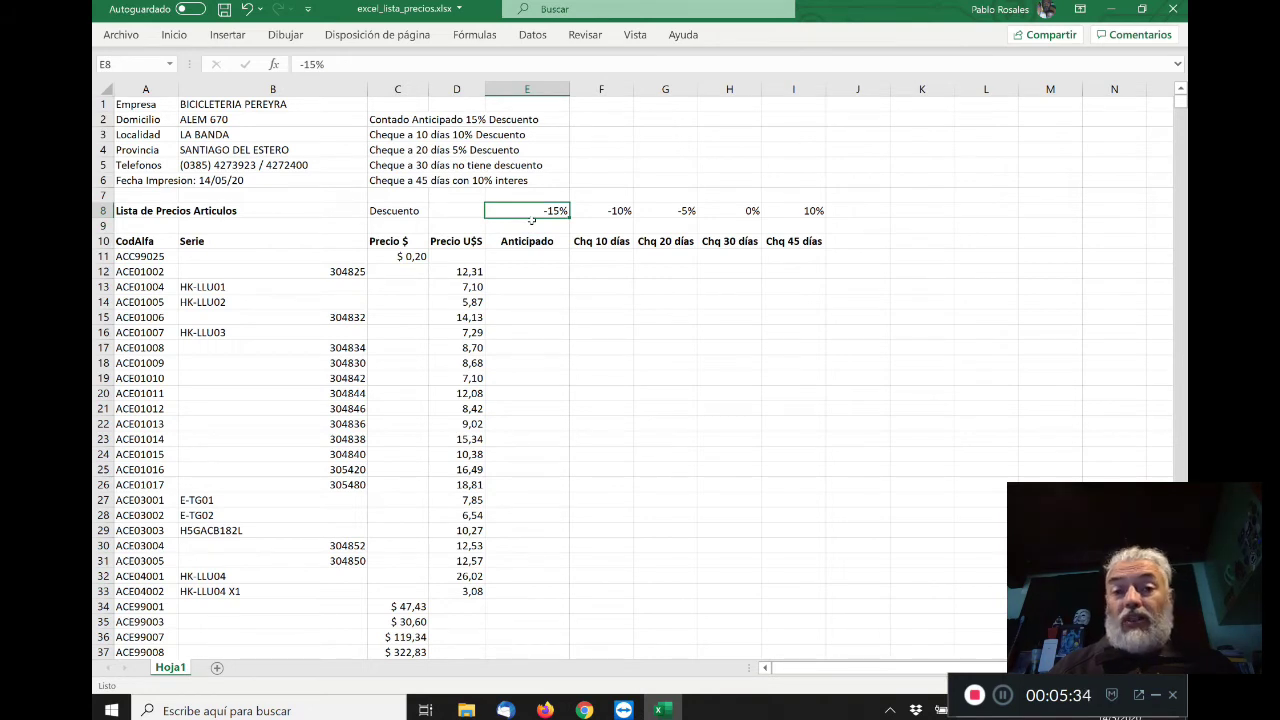
- Enter the formula +C11*E8 in E11 to apply the Anticipado percentage to the first article's peso price
key("Down")
key("Down")
key("Down")
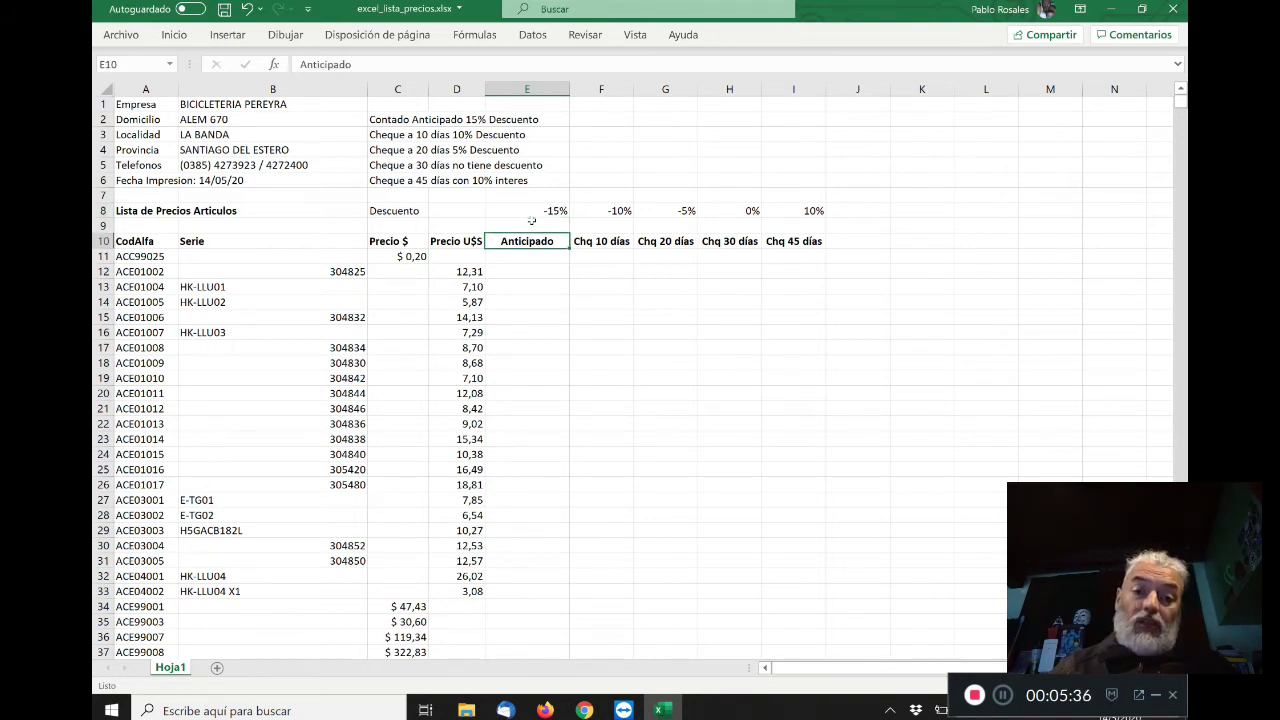
type("+")
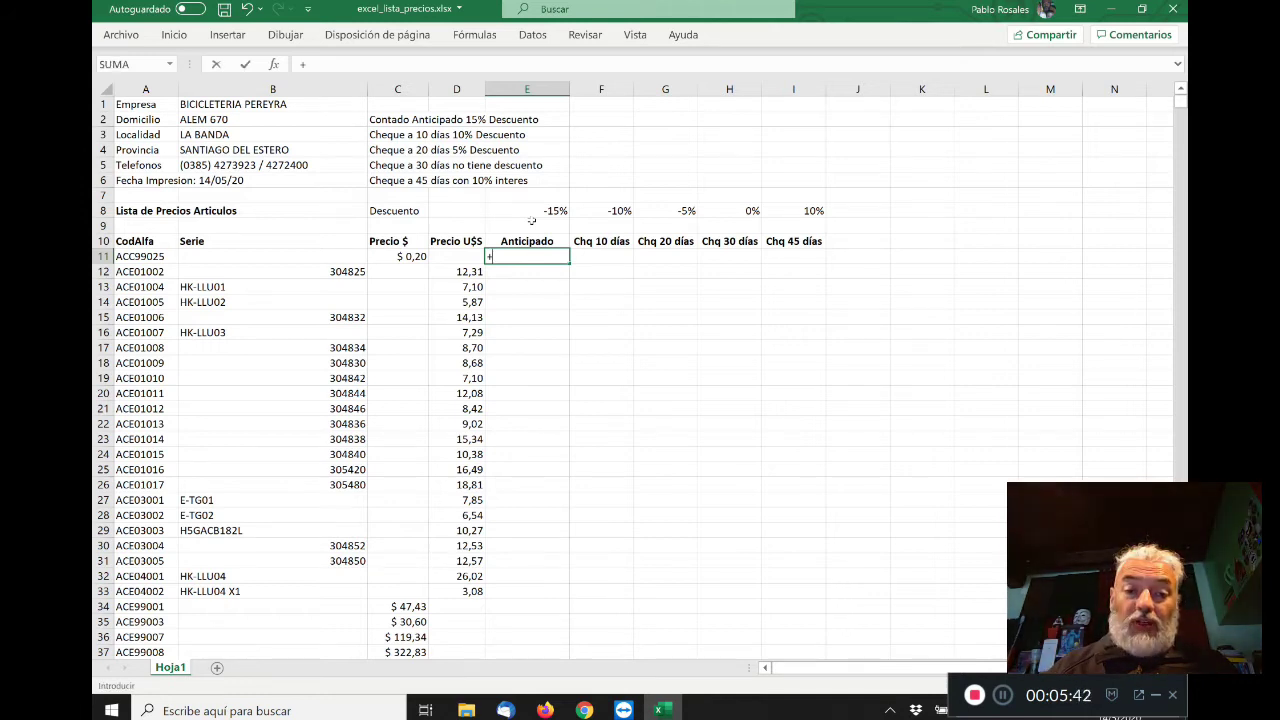
key("Left")
key("Left")
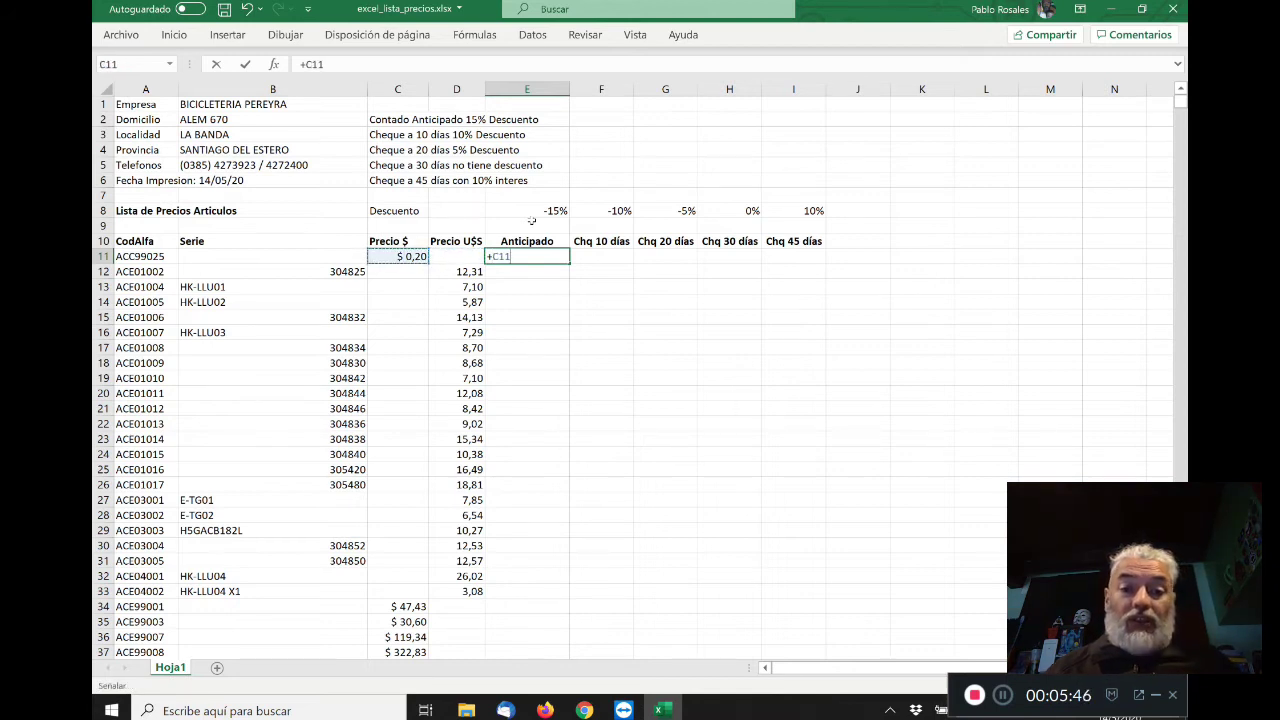
type("*")
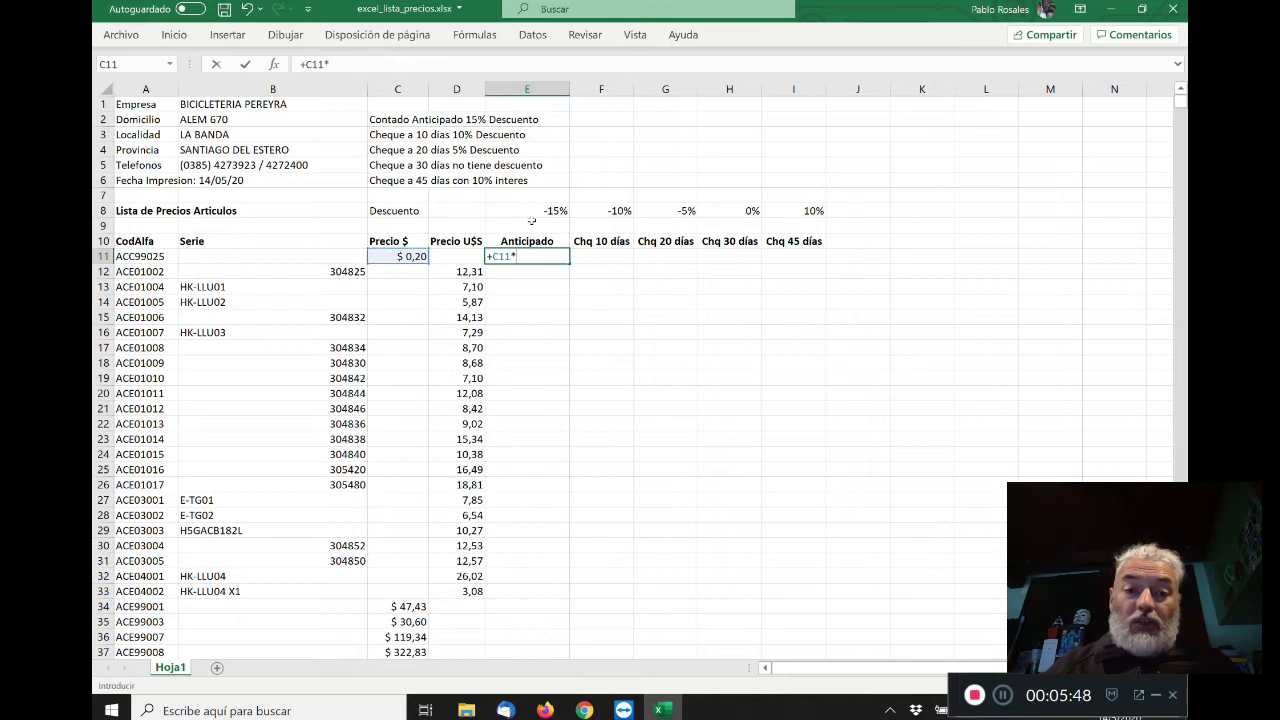
key("Up")
key("Up")
key("Up")
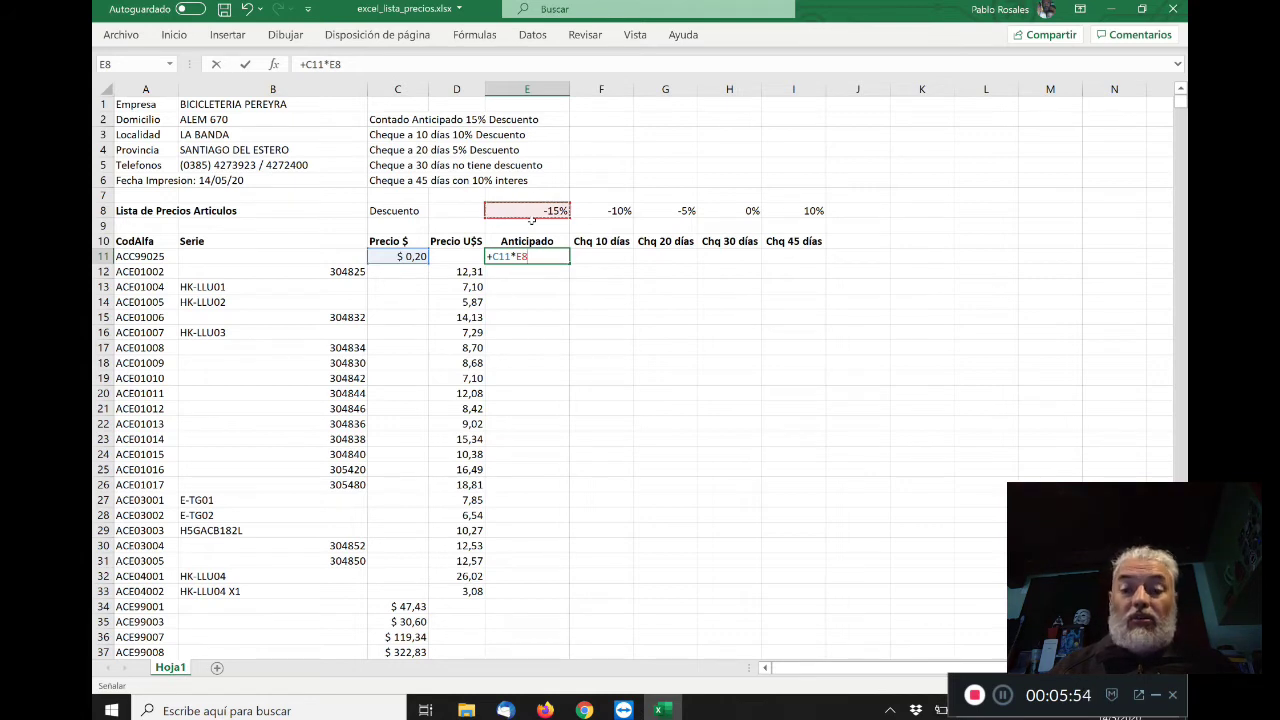
key("Return")
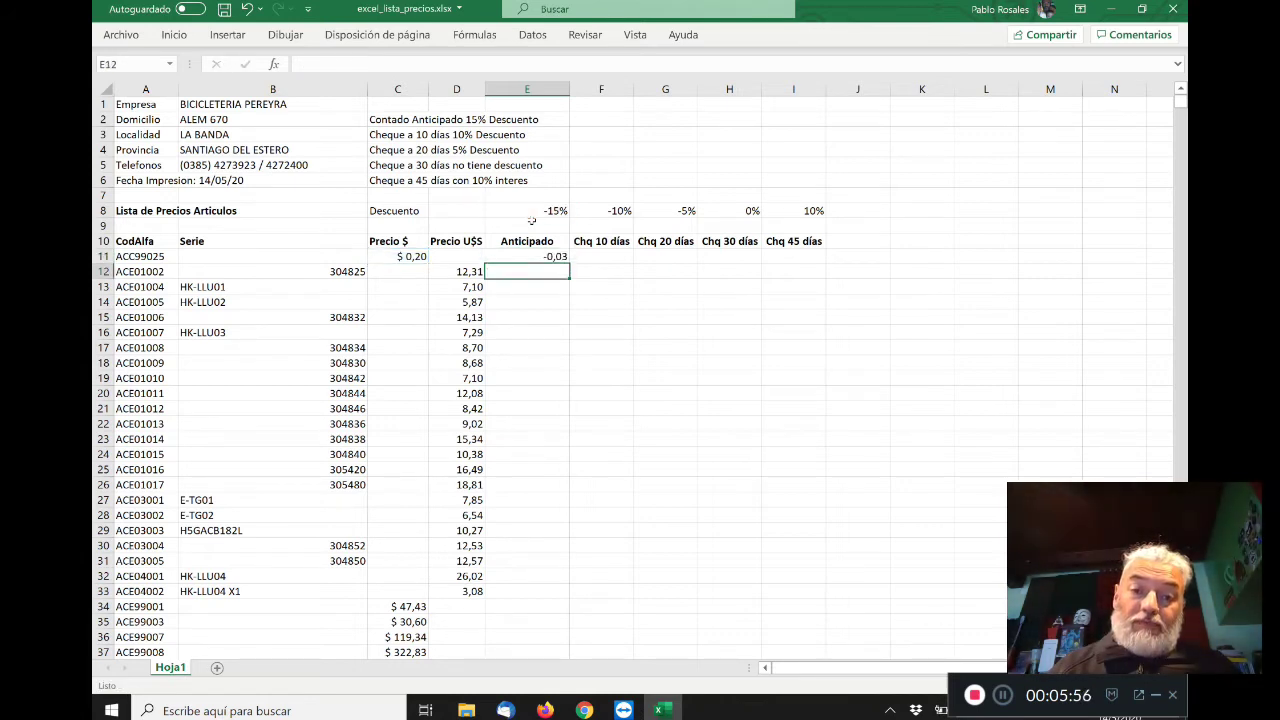
- Change the Anticipado formula in E11 to =+C11+(C11*E8) so the percentage is applied on top of the article's peso price
key("Up")
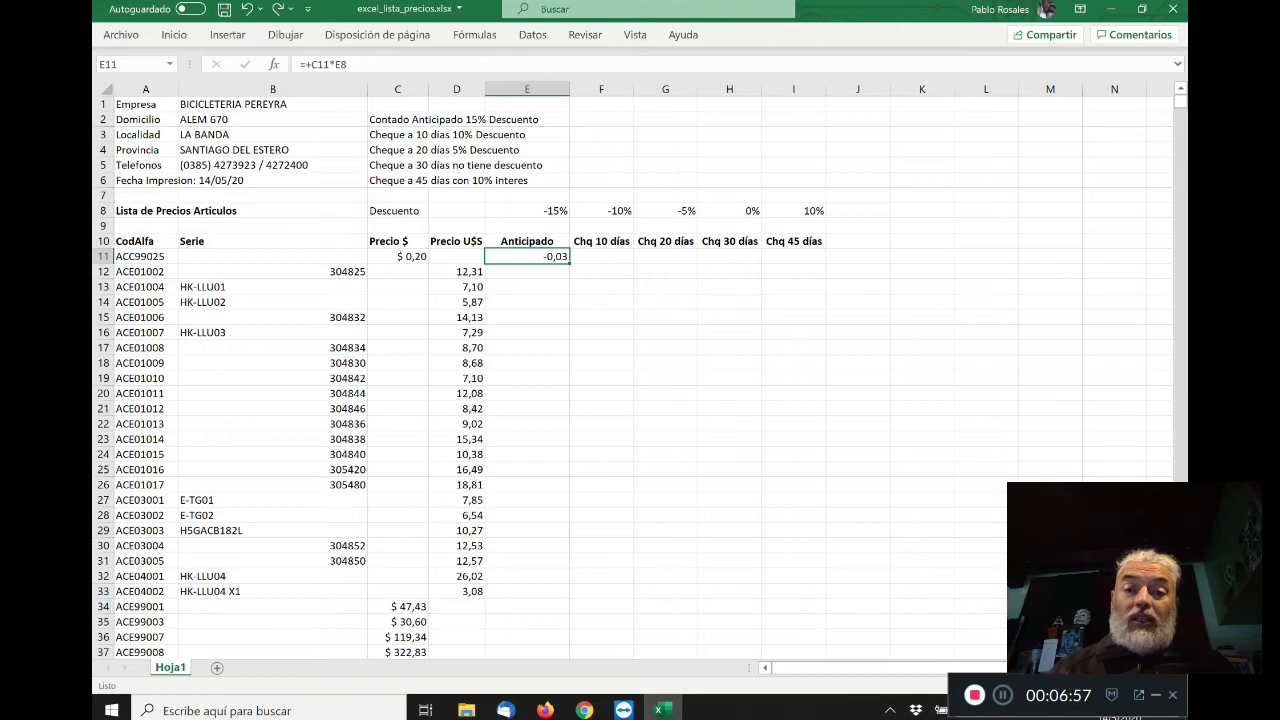
key("Left")
key("Left")
key("Right")
key("Right")
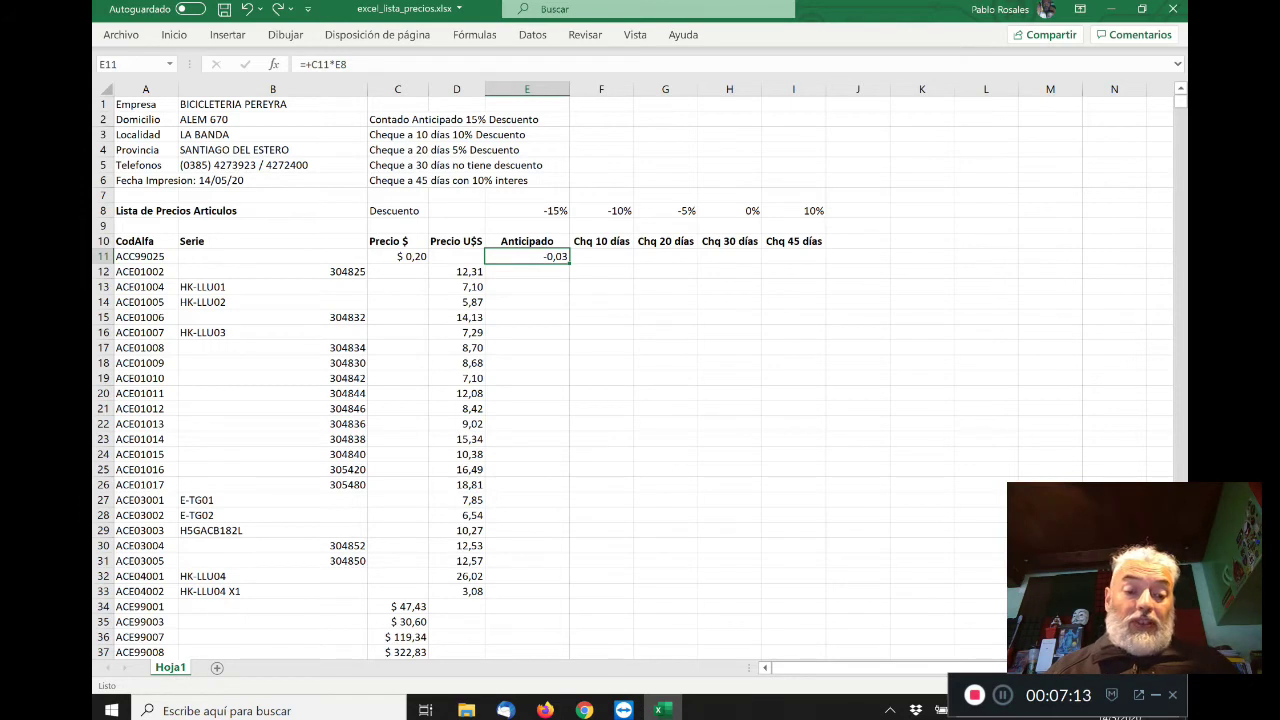
key("F2")
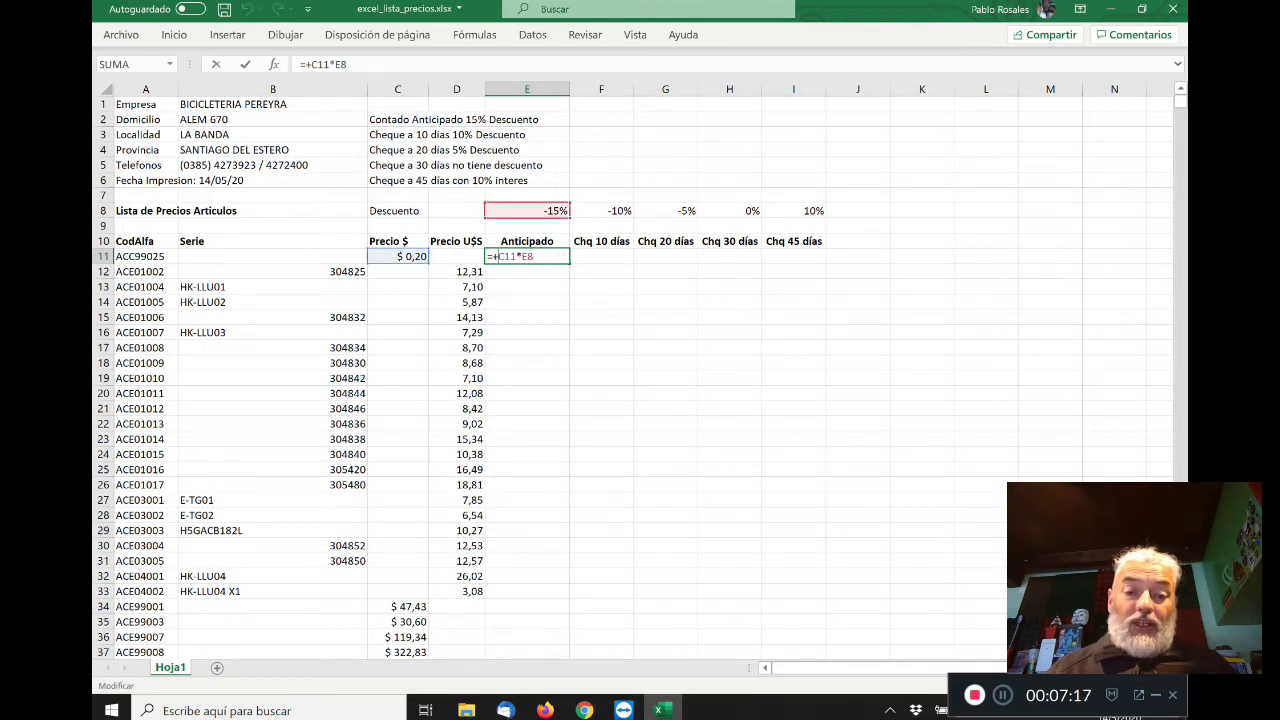
type("C11")
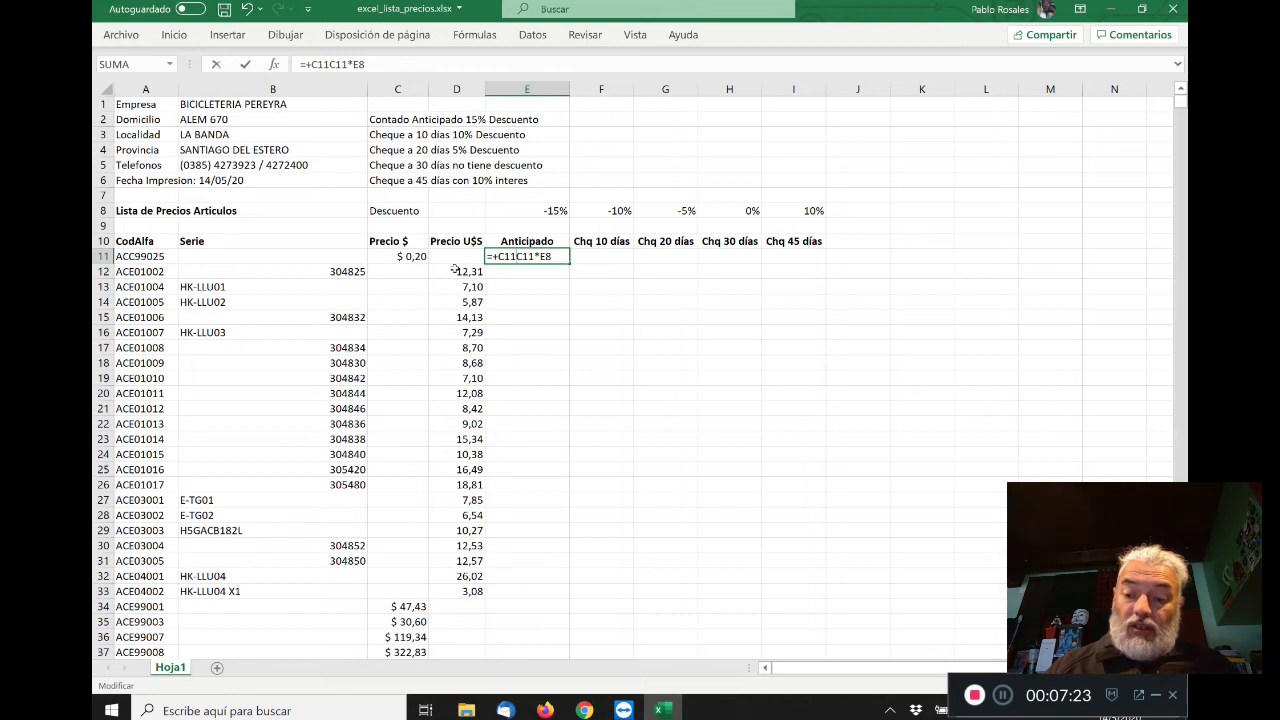
type("+(C11*E8")
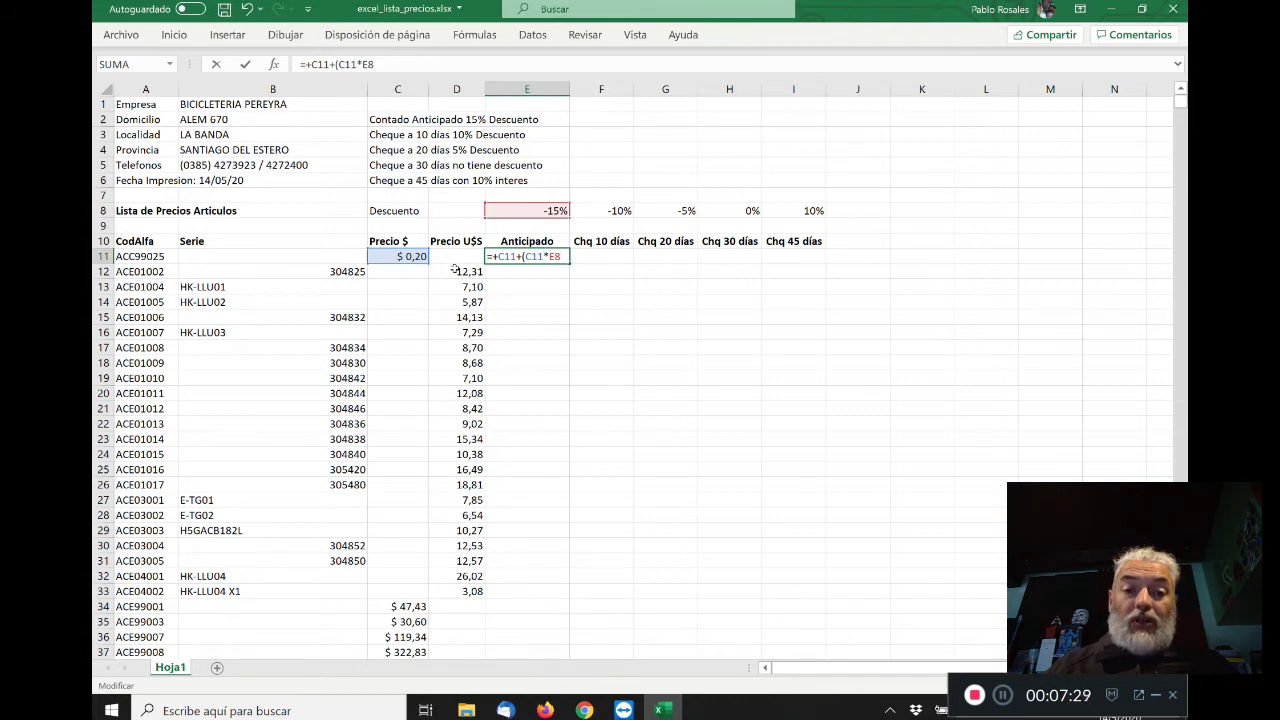
type(")")
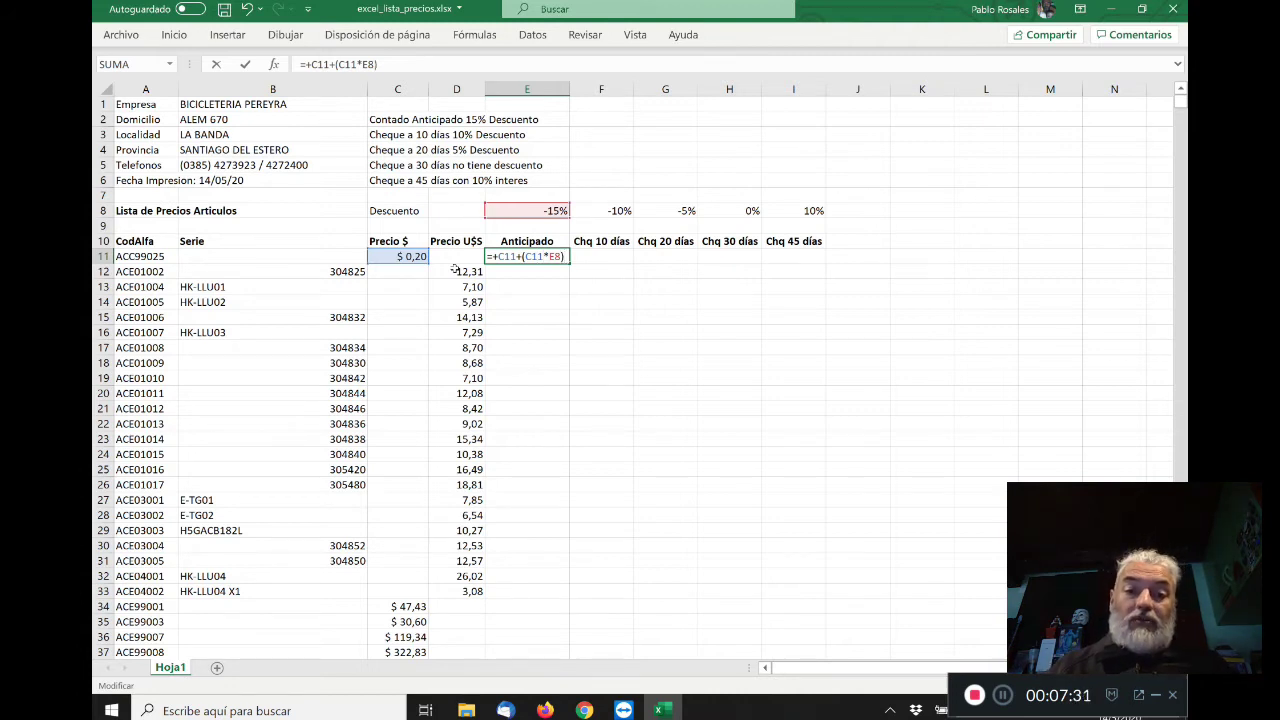
key("Return")
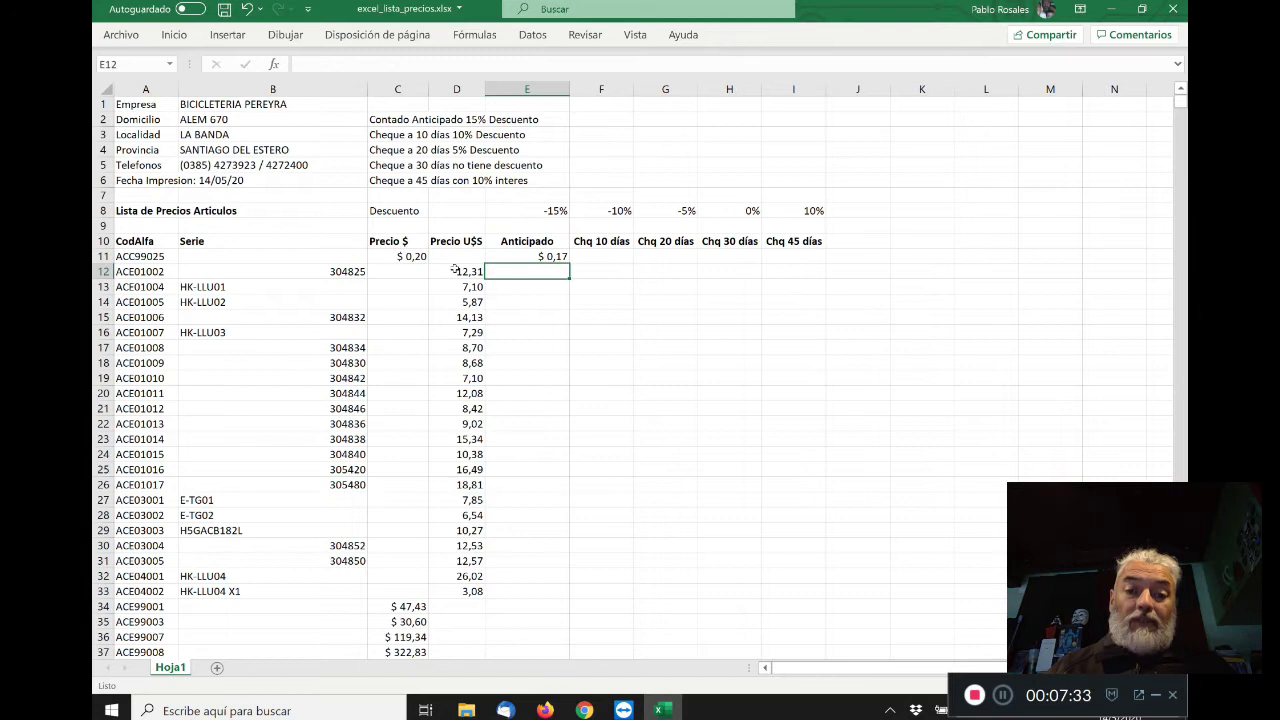
- Examine the Anticipado price in E11 against the peso price in C11, and the empty cheque-term cells F11:I11
key("Up")
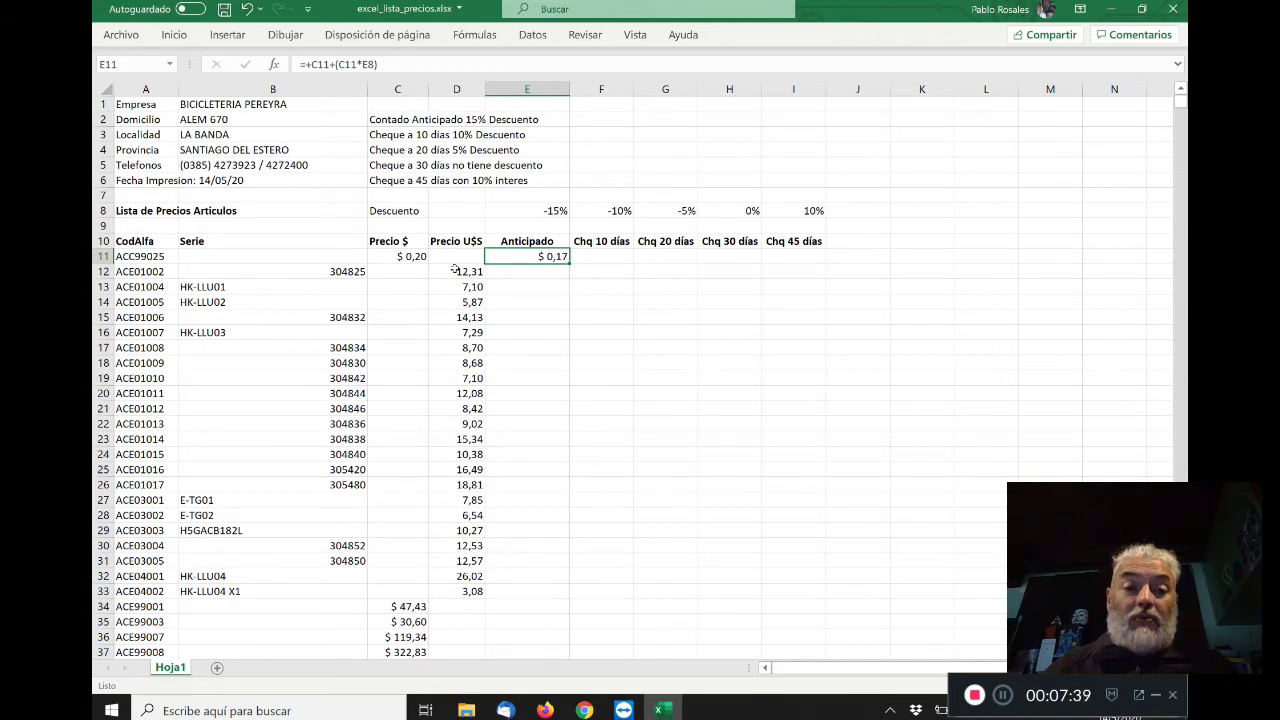
key("Left")
key("Left")
key("Right")
key("Right")
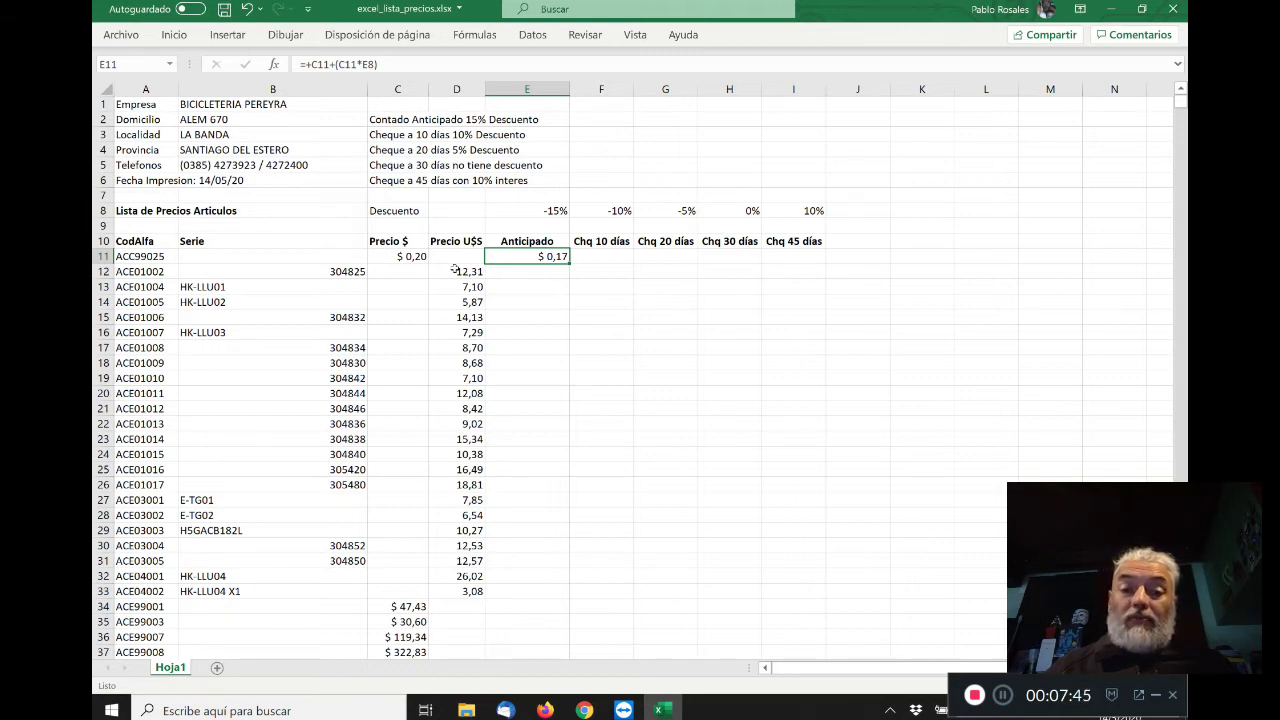
key("Right")
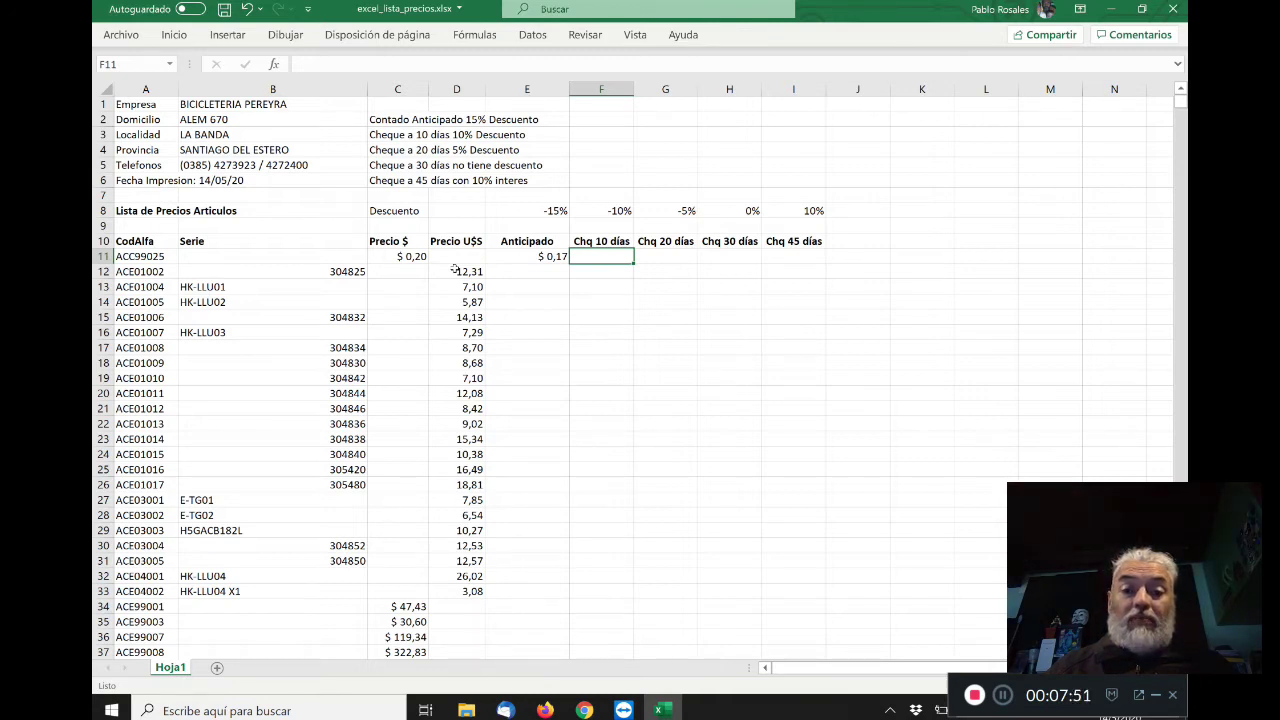
key("Right")
key("Left")
key("Left")
key("Right")
key("Right")
key("Left")
key("Left")
key("Right")
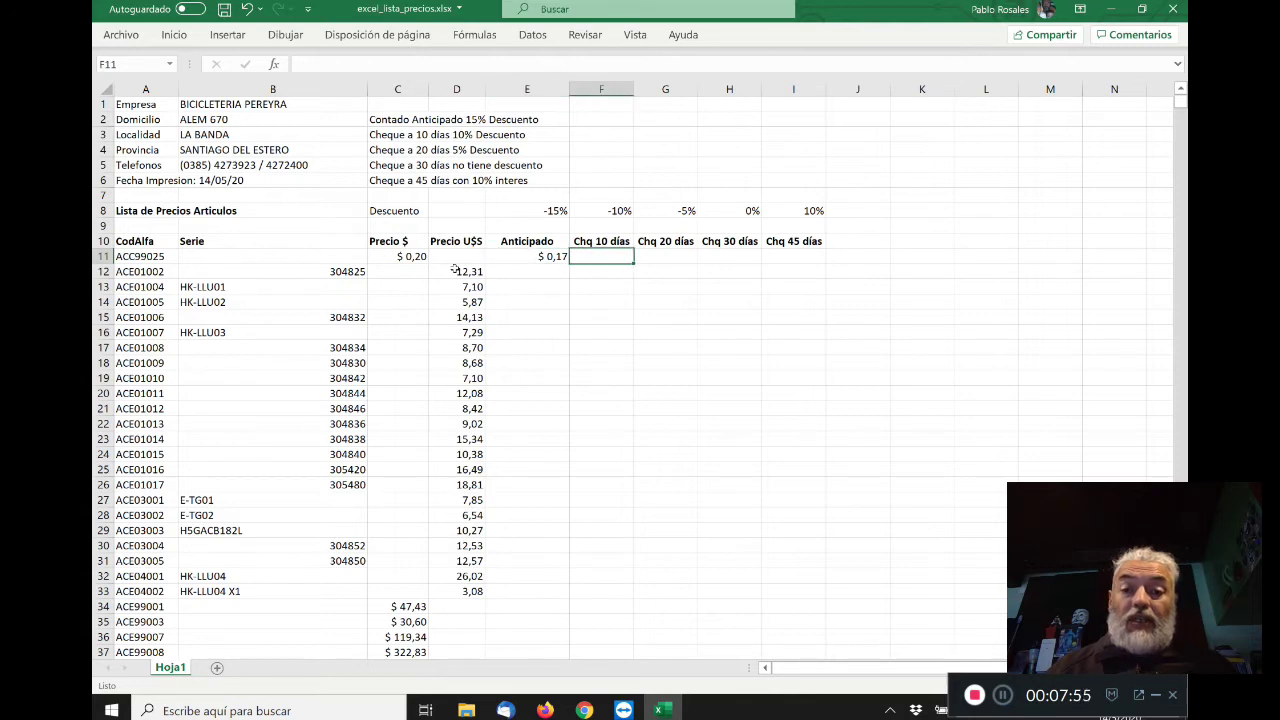
key("Right")
key("Right")
key("Right")
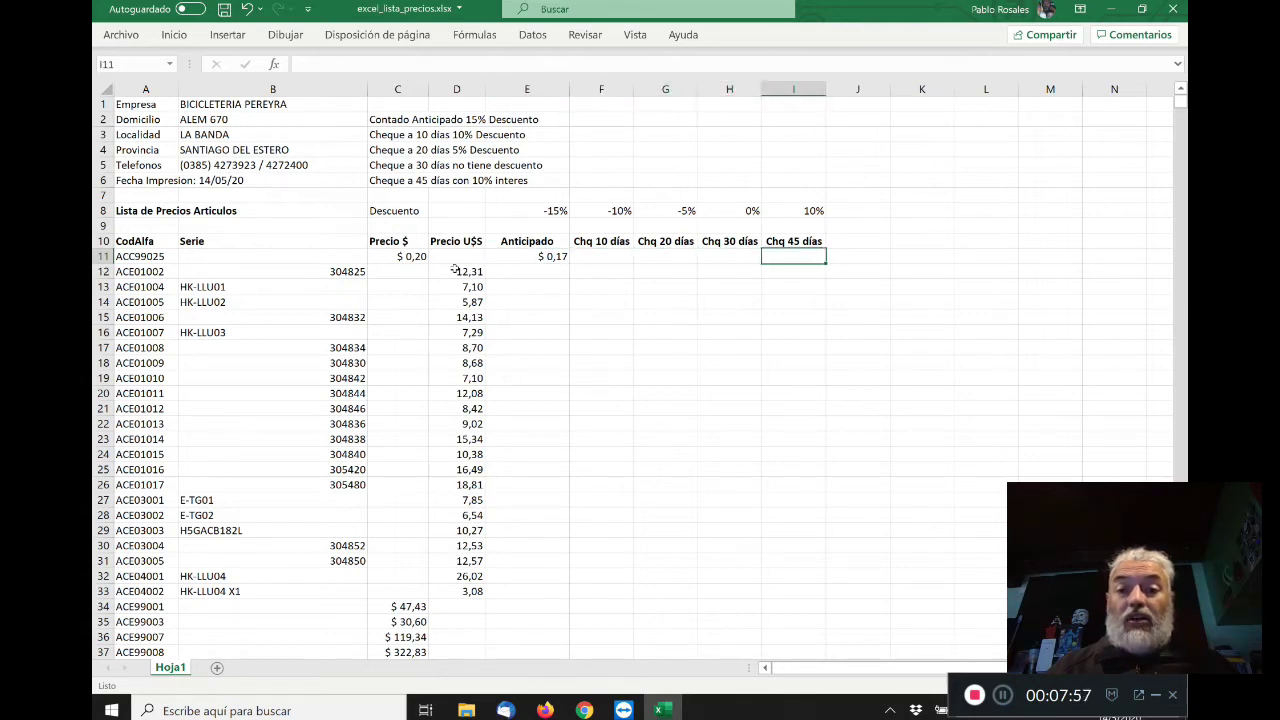
key("Left")
key("Left")
key("Left")
key("Left")
key("Right")
key("Right")
key("Left")
key("Left")
key("Right")
key("Right")
key("Right")
key("Right")
key("Left")
key("Left")
key("Left")
key("Left")
key("Right")
key("Right")
key("Right")
key("Right")
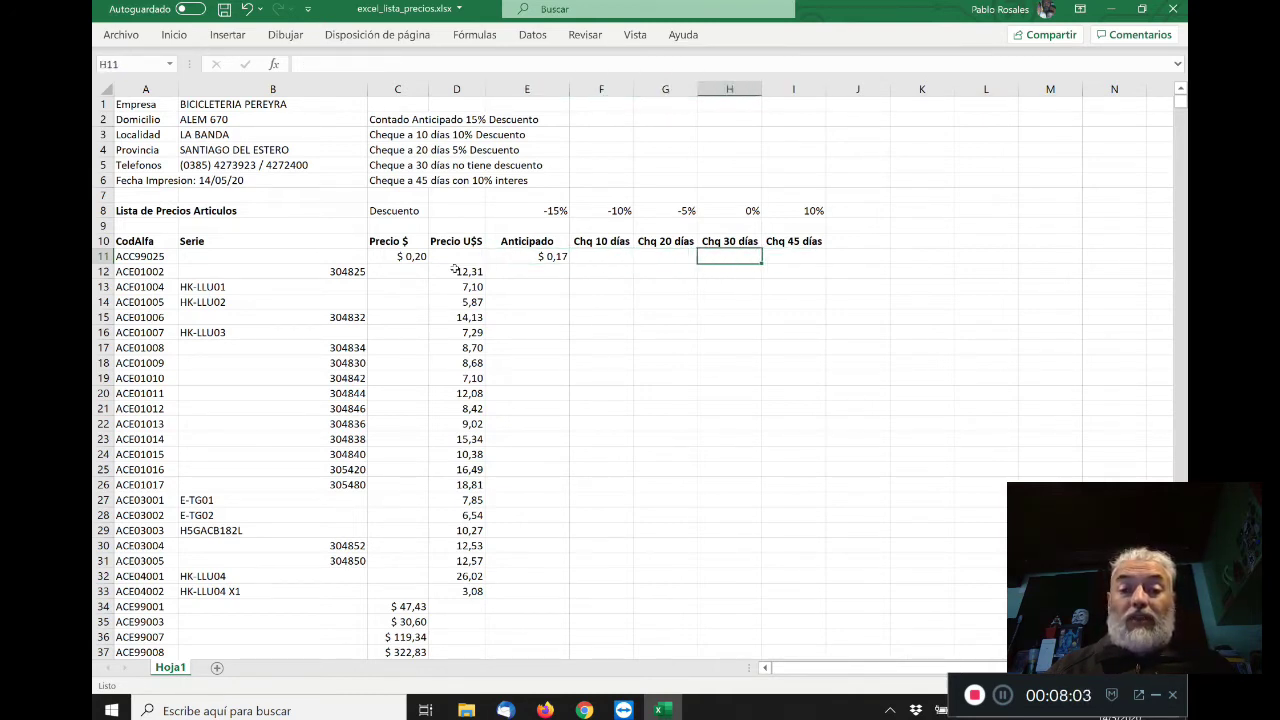
key("Left")
key("Left")
key("Left")
key("Left")
key("Right")
key("Right")
key("Right")
key("Right")
key("Left")
key("Left")
key("Left")
key("Left")
key("Right")
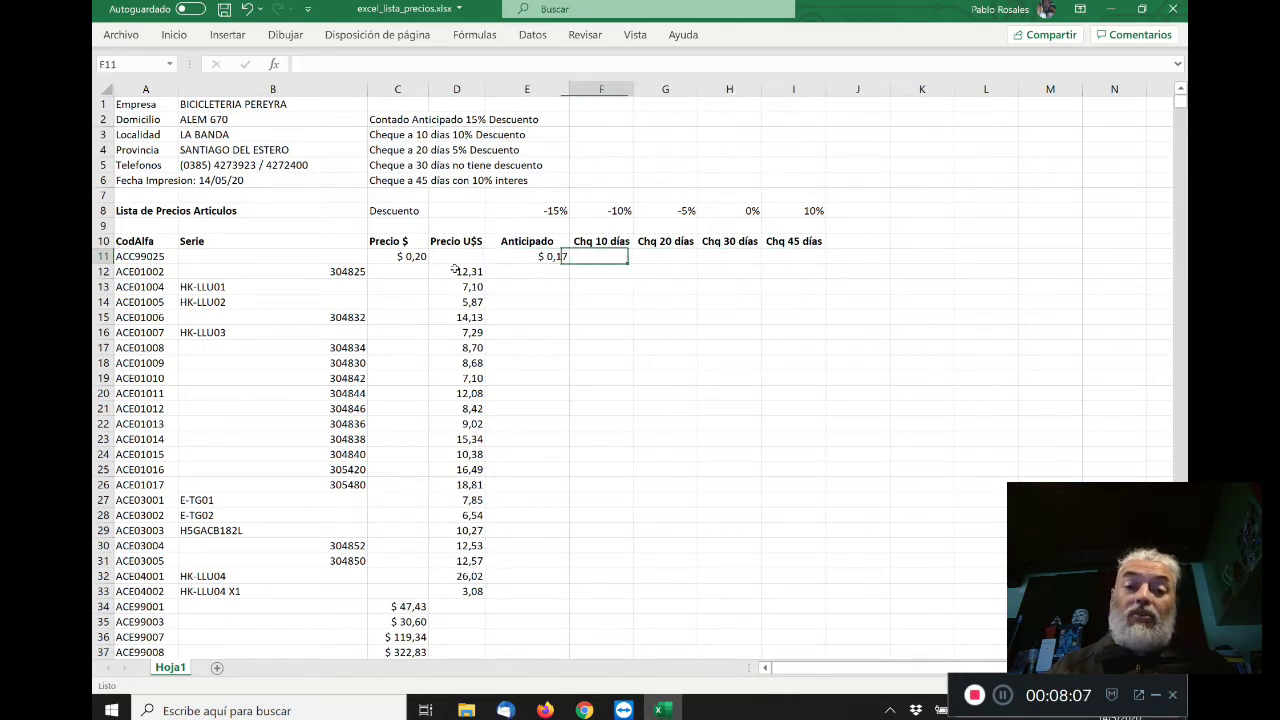
key("Right")
key("Right")
key("Right")
key("Left")
key("Left")
key("Left")
key("Left")
key("Right")
key("Right")
key("Right")
key("Right")
key("Left")
key("Left")
key("Left")
key("Left")
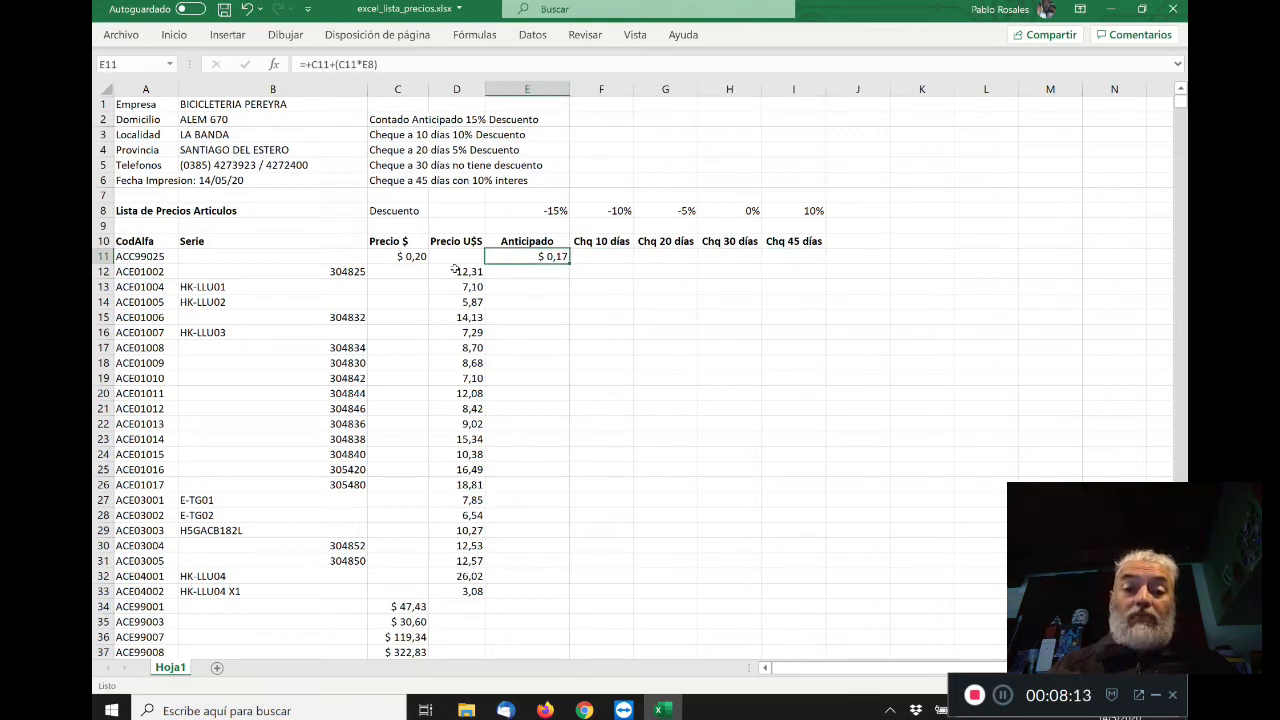
- Copy the Anticipado formula from E11 into F11:I11 for the 10, 20, 30 and 45-day cheque columns
key("ctrl+c")
key("Right")
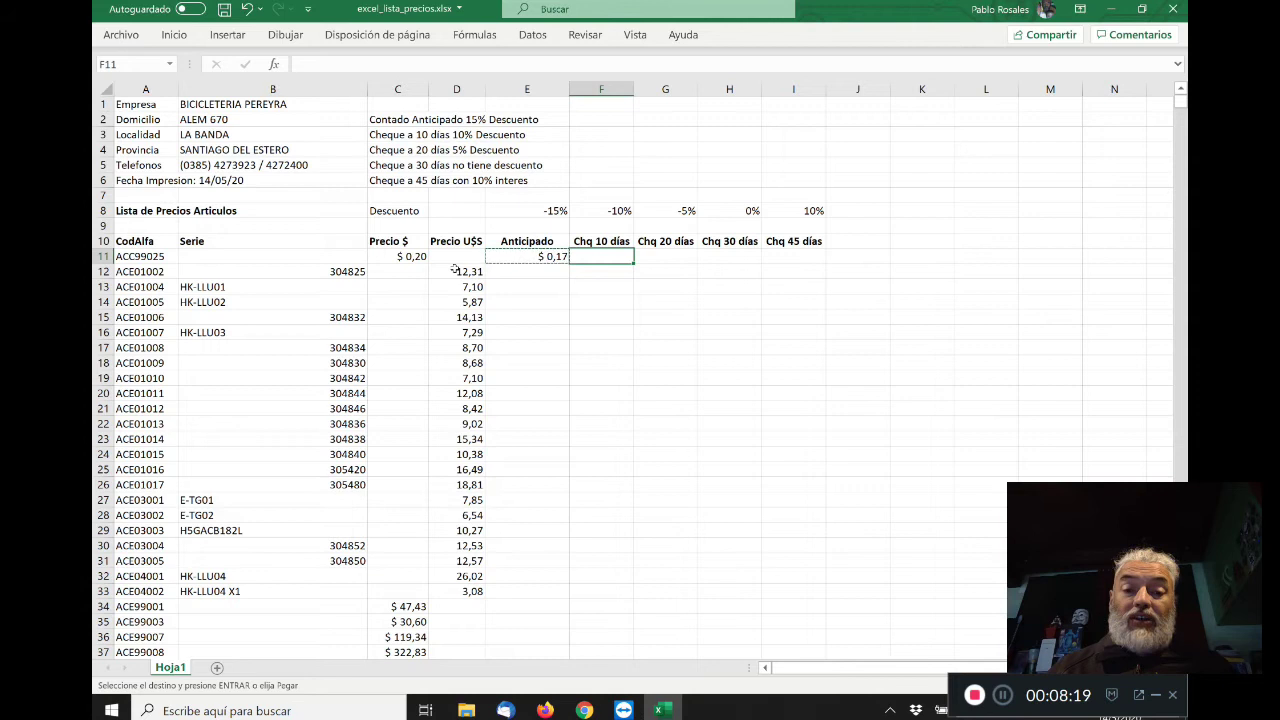
key("Left")
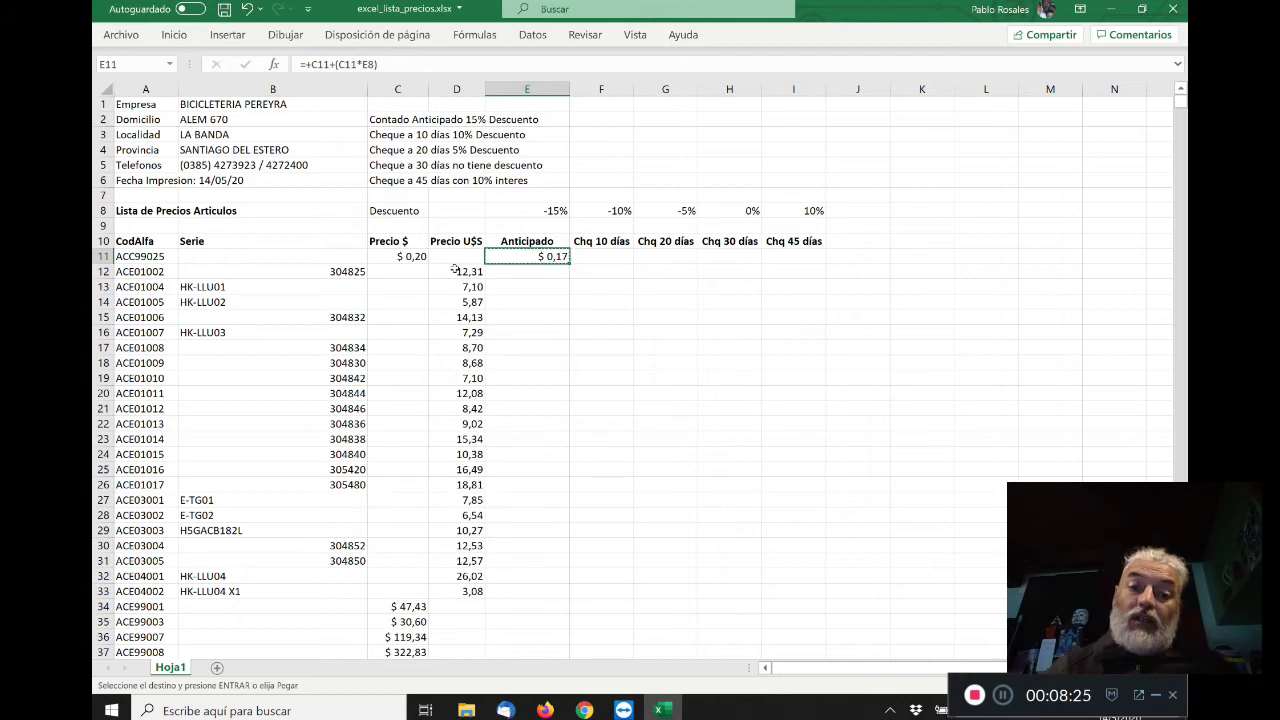
key("Right")
key("Left")
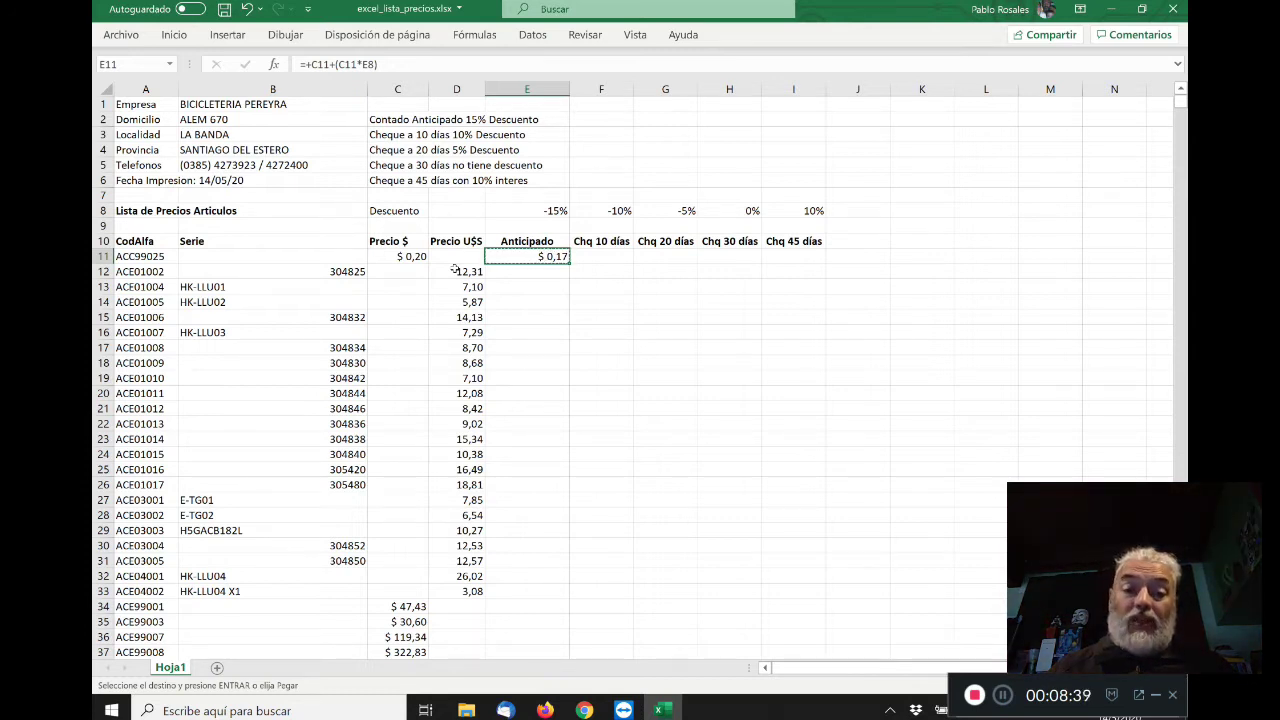
key("Right")
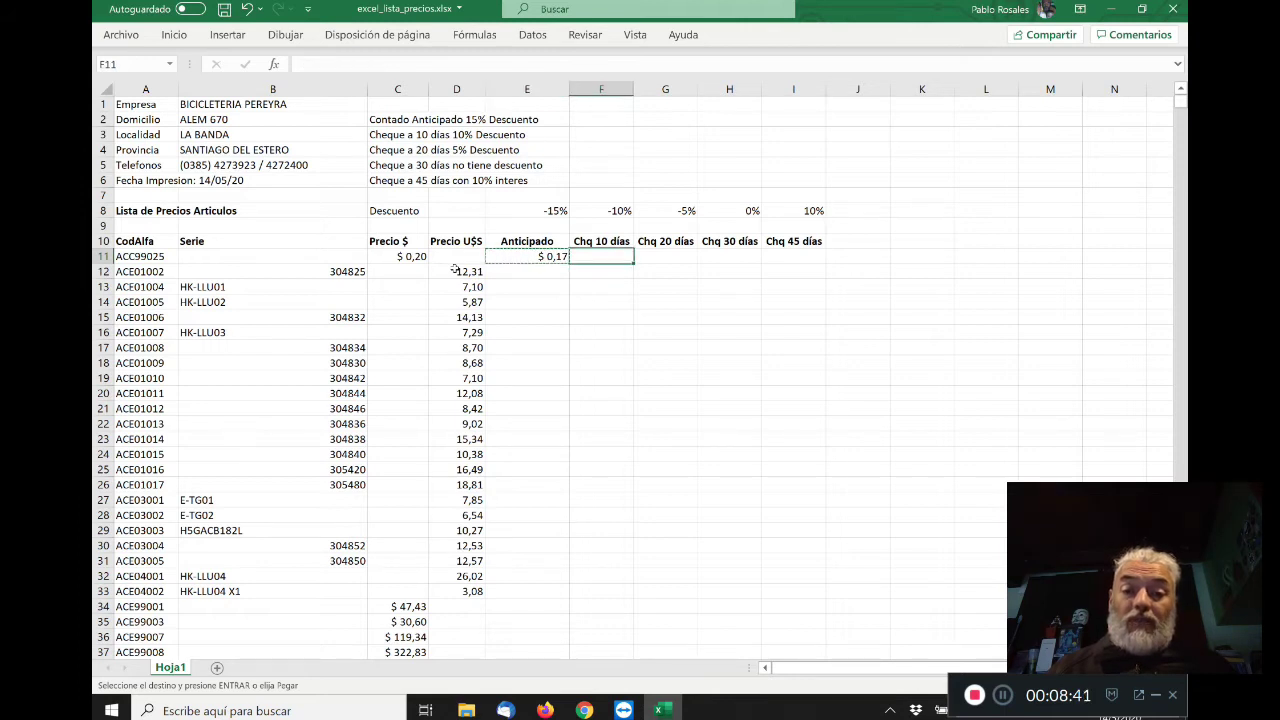
key("shift+Right")
key("shift+Right")
key("shift+Right")
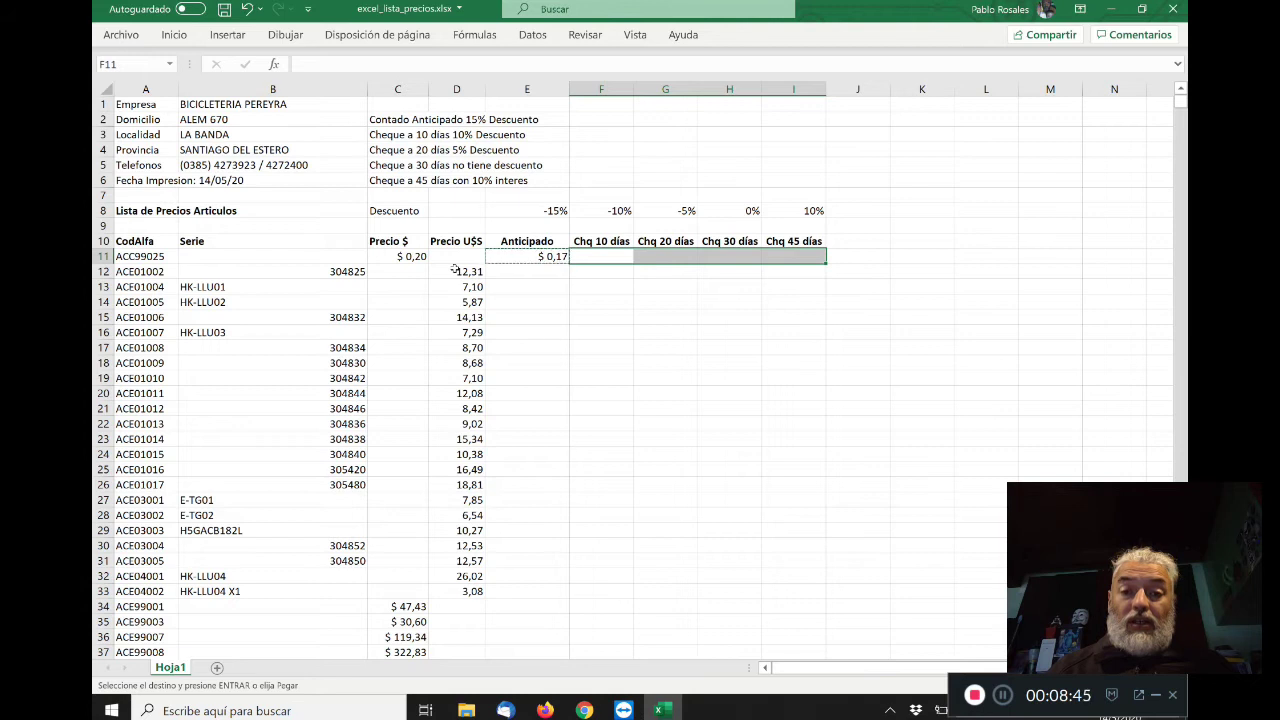
key("Return")
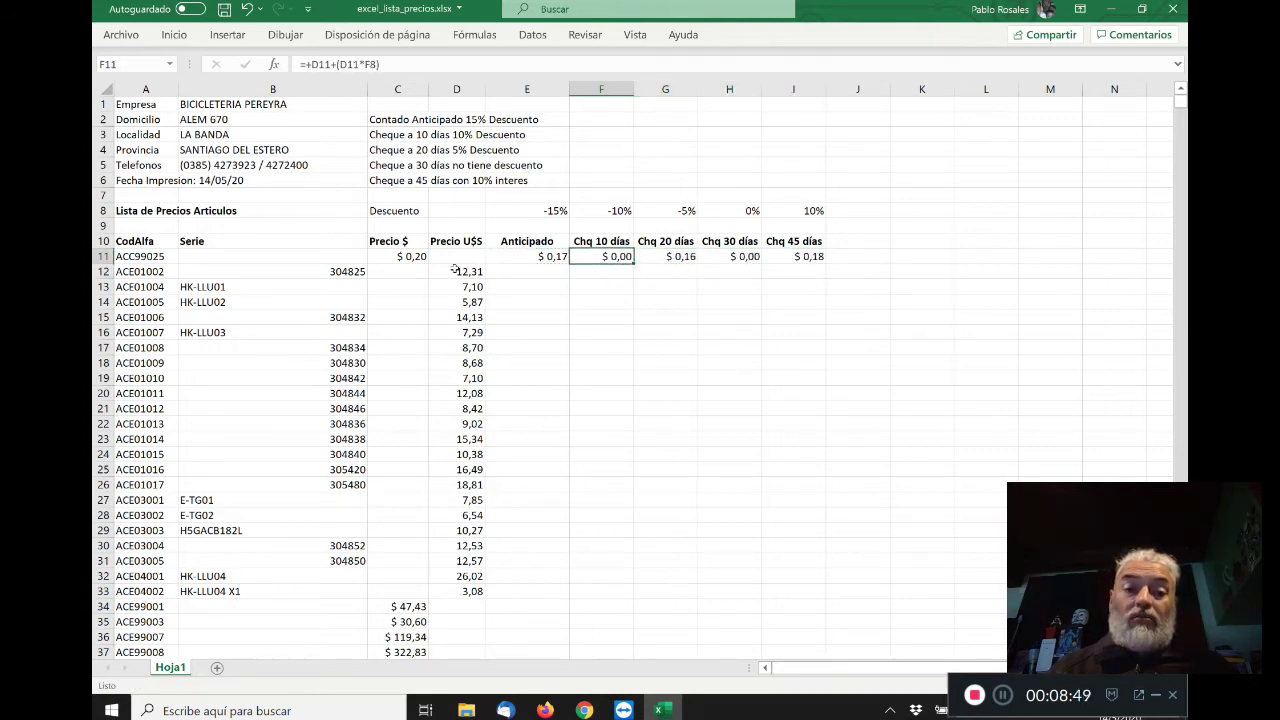
- Examine the copied formulas and their results across F11:I11, and the original formula in E11
key("Right")
key("Right")
key("Right")
key("Left")
key("Left")
key("Left")
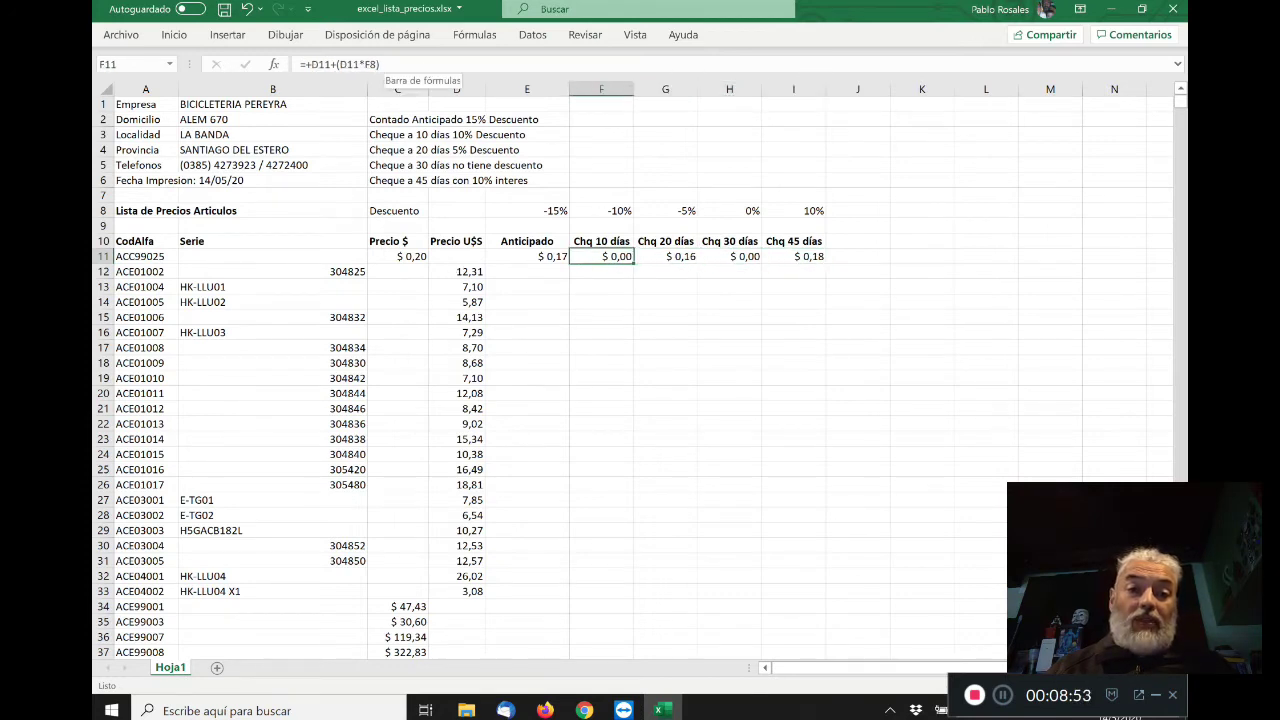
key("Left")
key("Right")
key("Right")
key("Right")
key("Right")
key("Left")
key("Left")
key("Left")
key("Left")
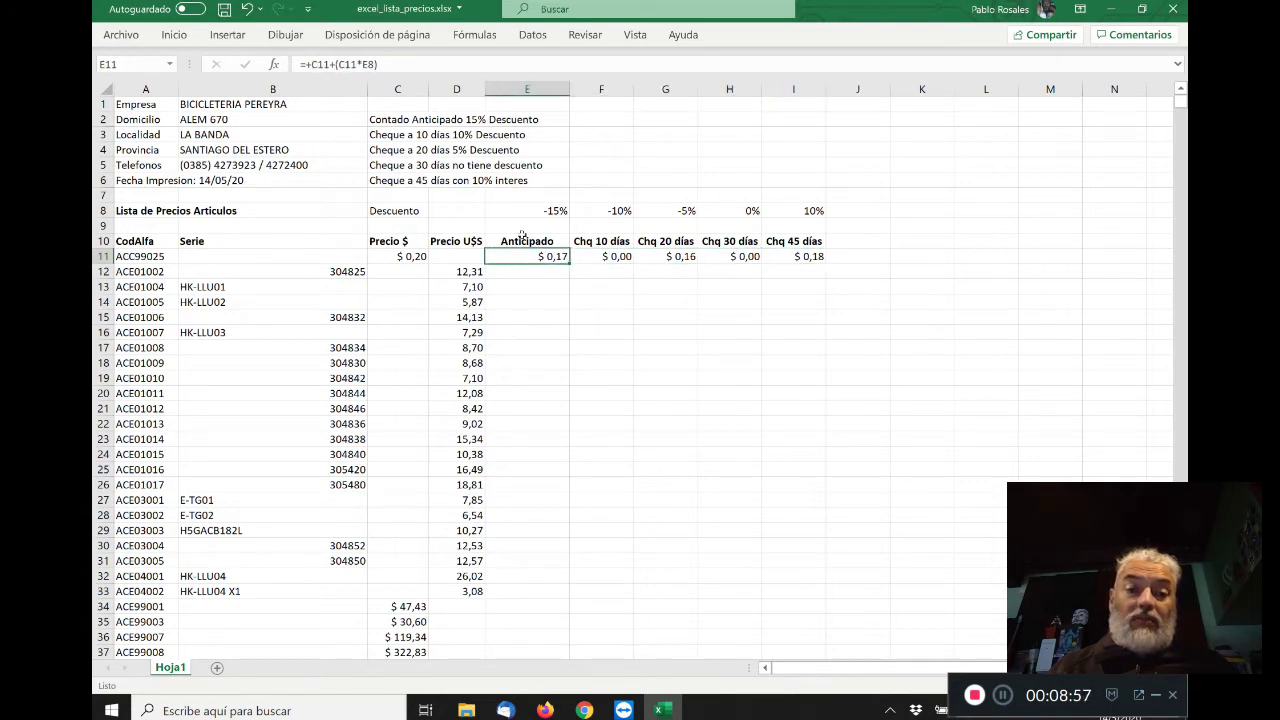
- Compare the cell references in F11's formula with those in E11, checking the price cells C11 and D11 and the percentages above
key("Left")
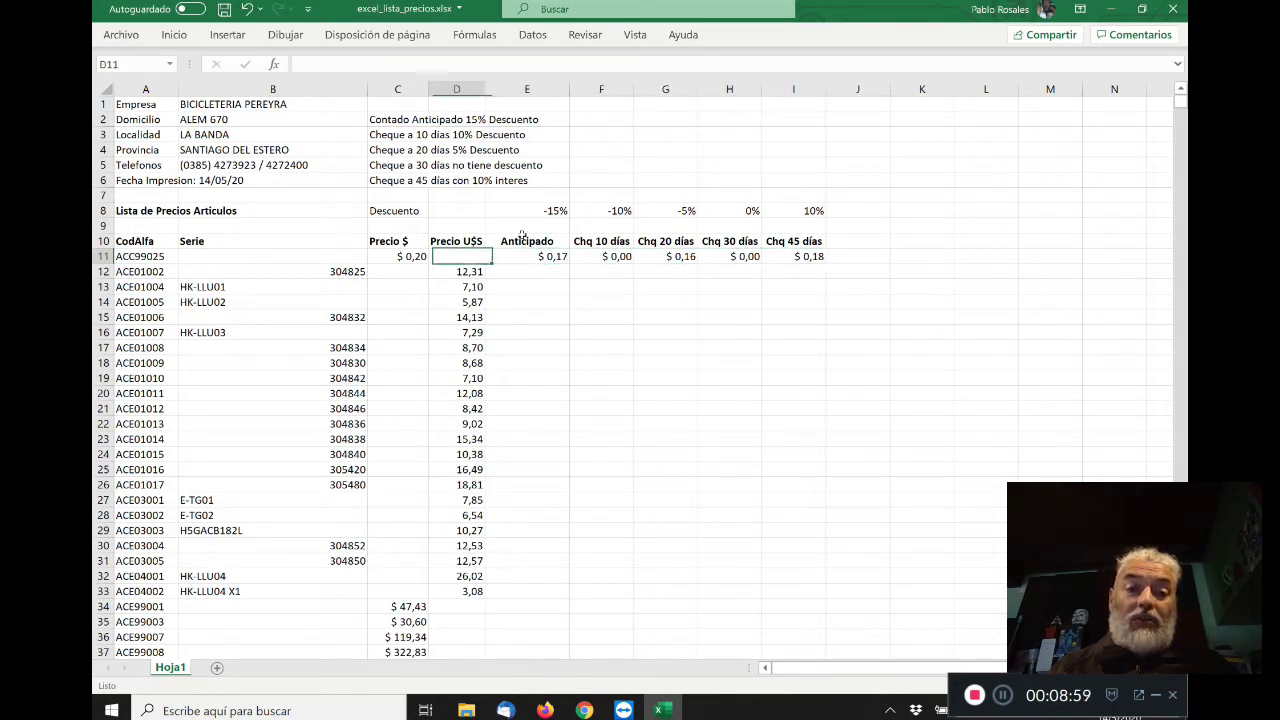
key("Left")
key("Right")
key("Right")
key("Right")
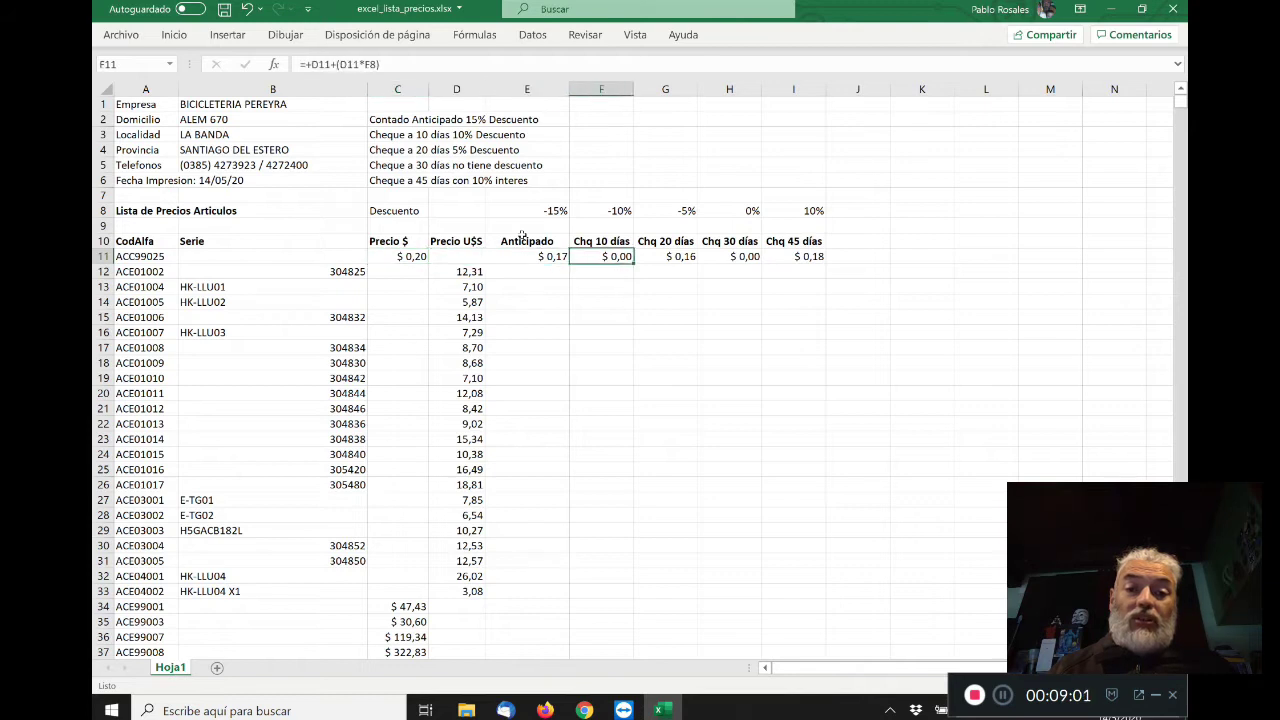
key("Left")
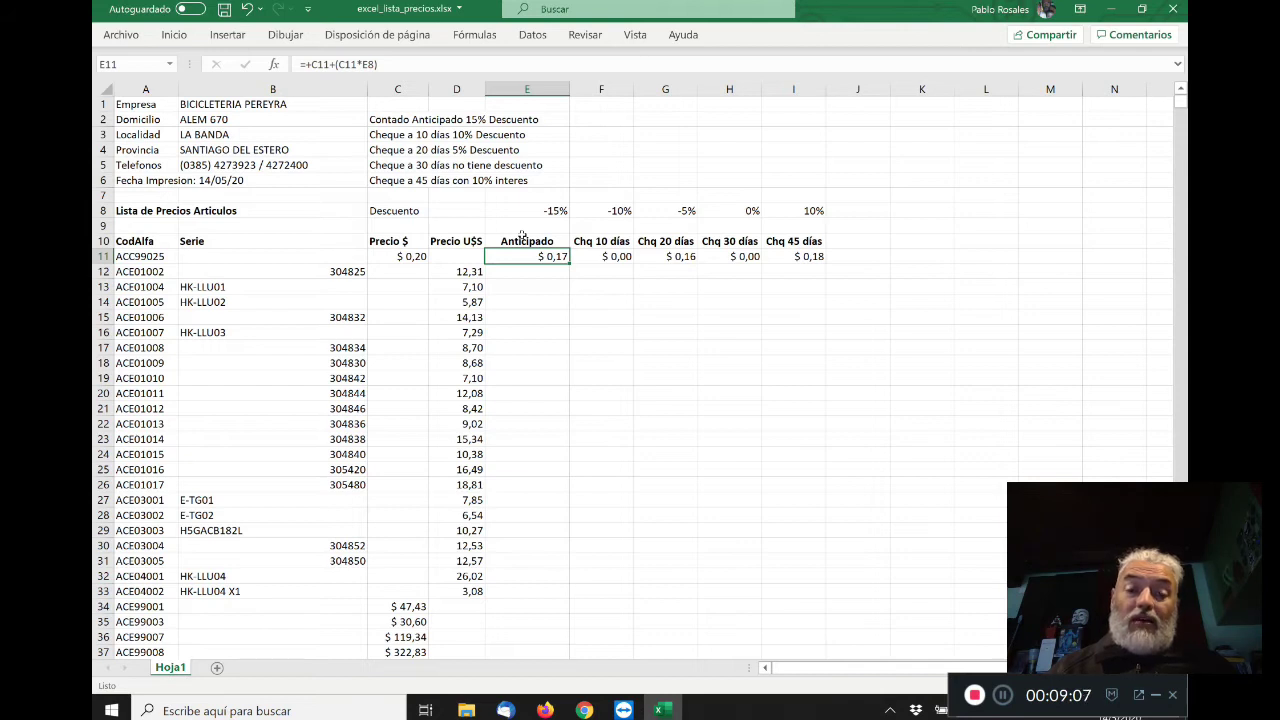
key("Right")
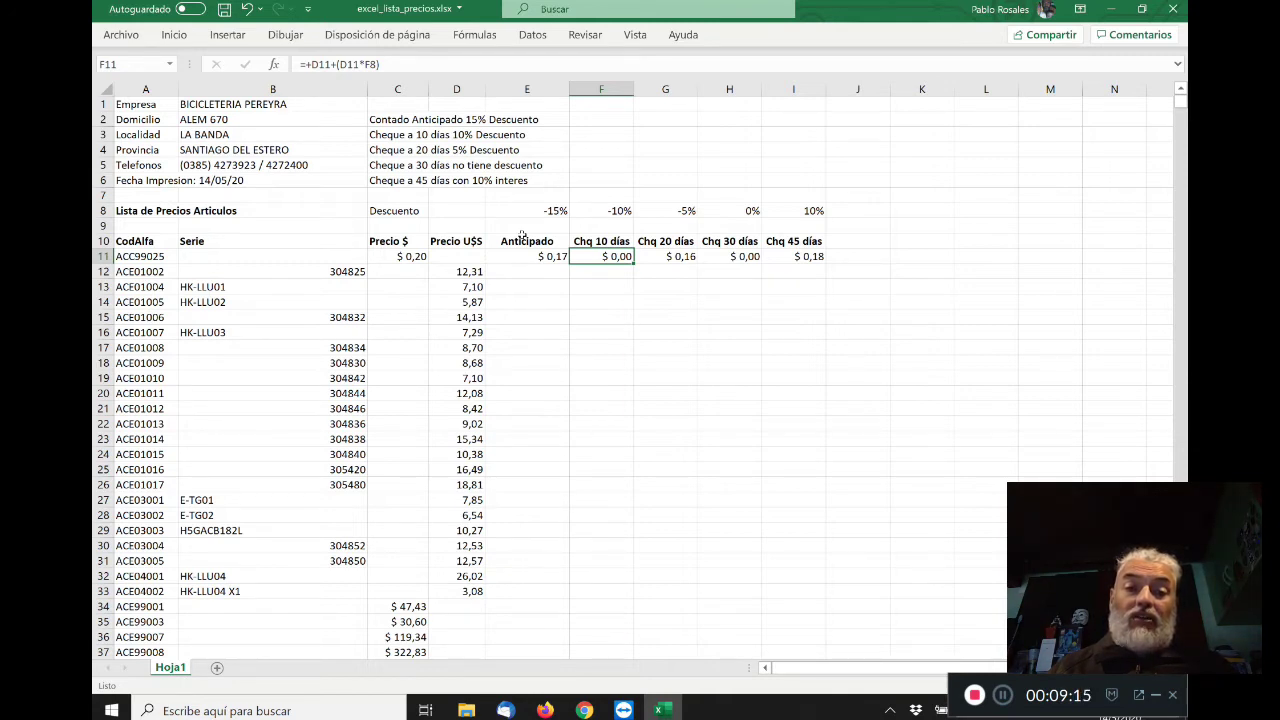
key("Left")
key("Left")
key("Right")
key("Right")
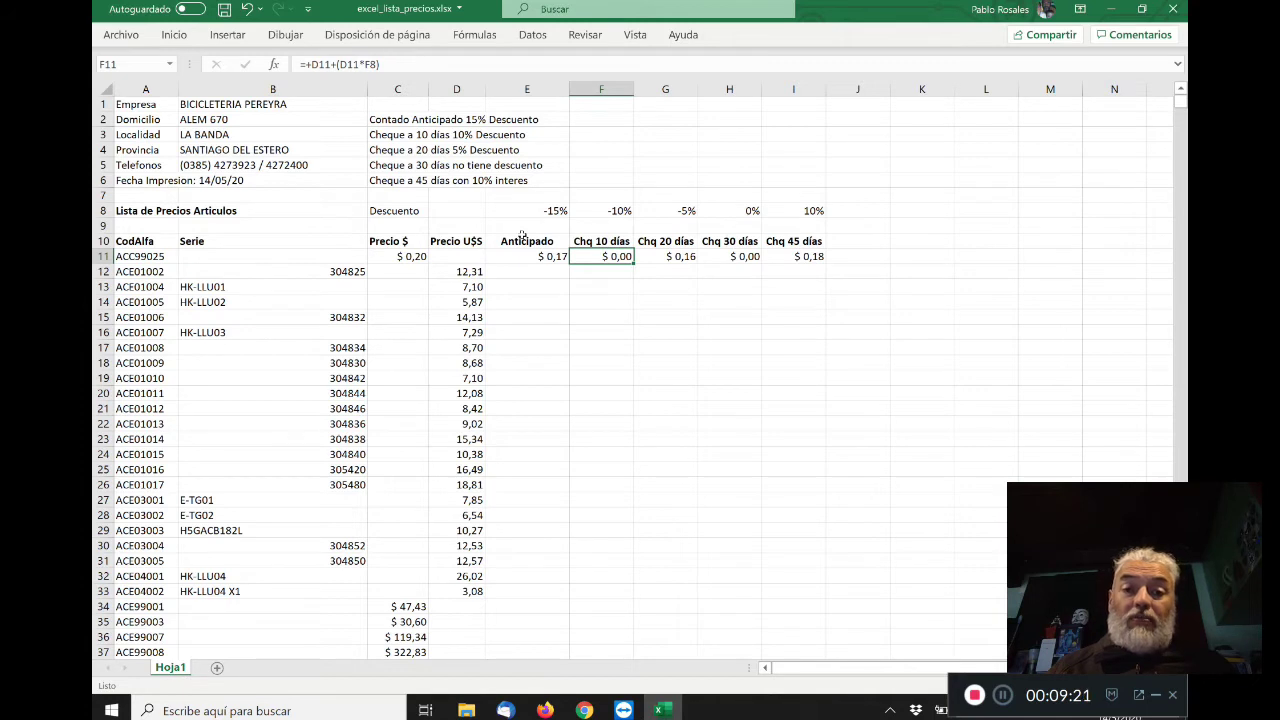
key("Up")
key("Up")
key("Up")
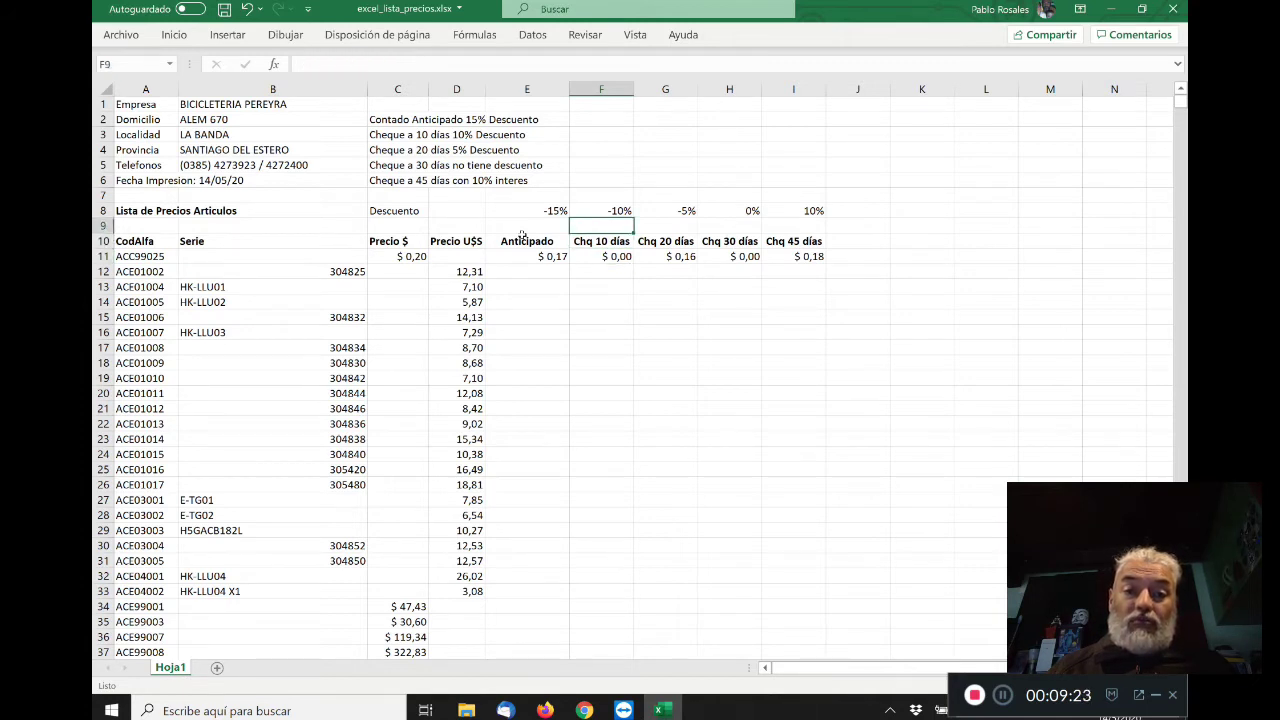
key("Down")
key("Down")
key("Down")
key("ctrl+c")
key("Escape")
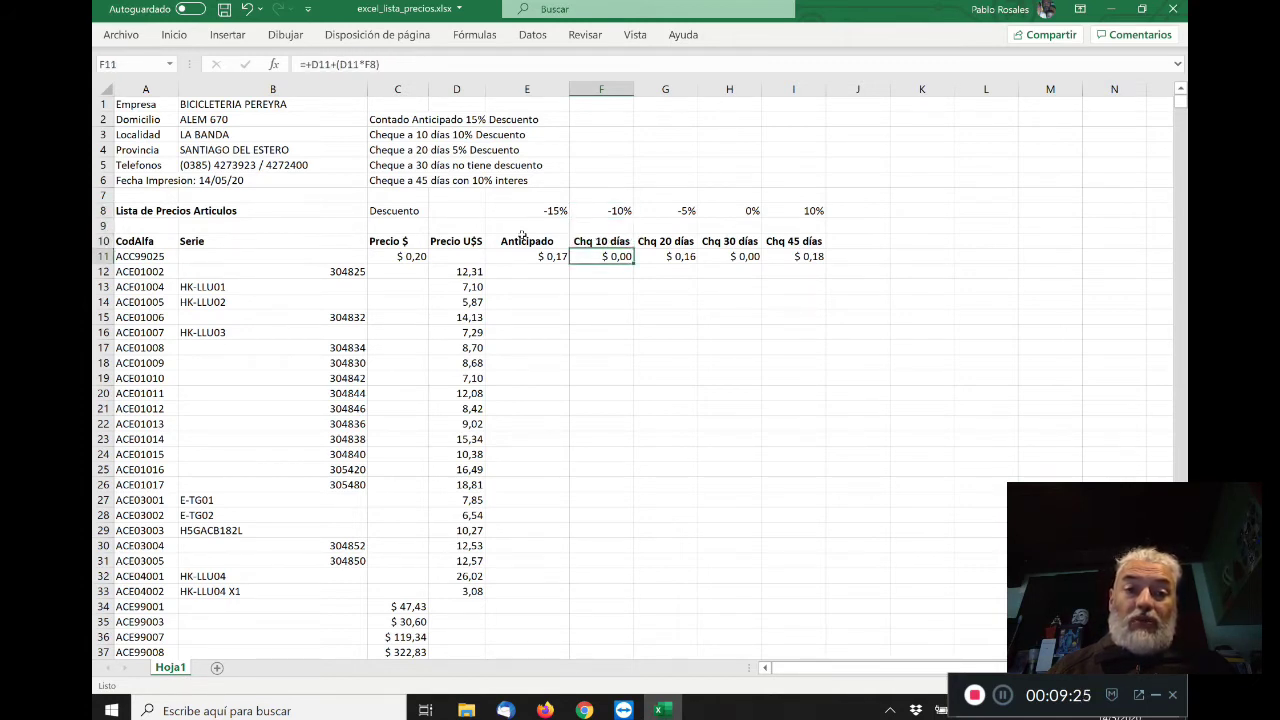
- Check which price cell each formula in E11:I11 refers to, comparing it with the peso price in C11
key("Left")
key("Left")
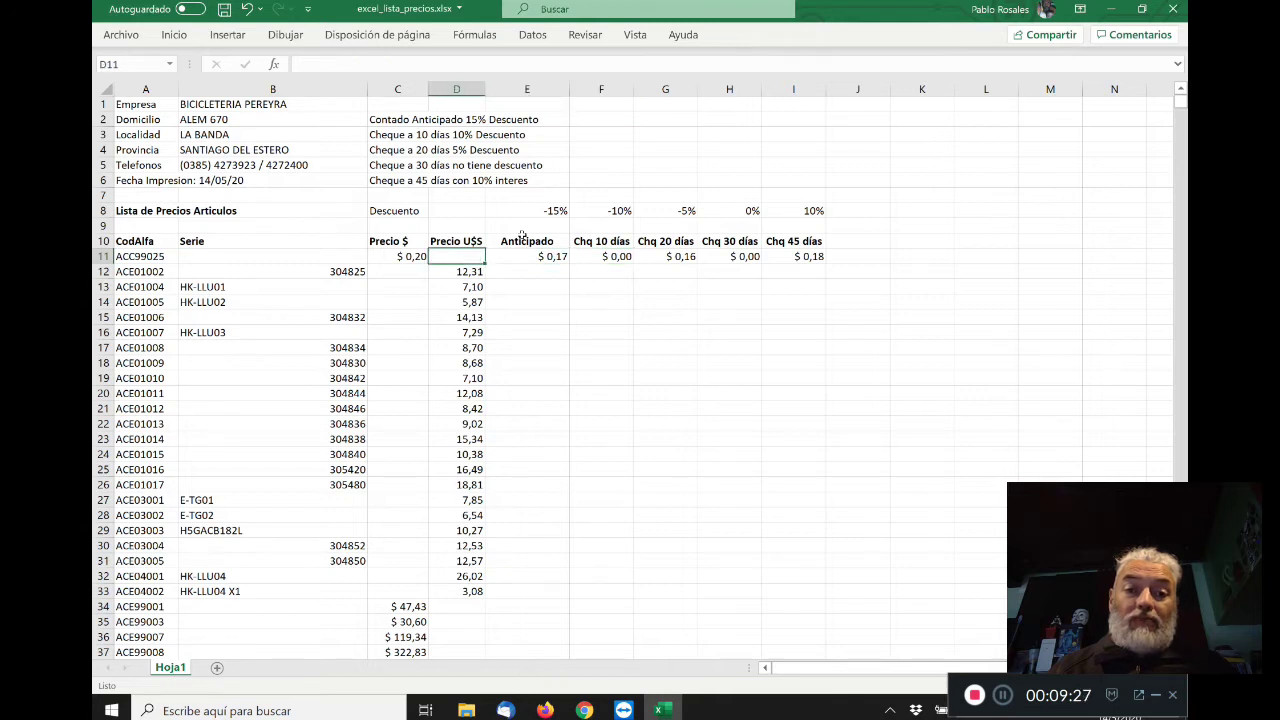
key("Right")
key("Right")
key("Right")
key("Right")
key("Left")
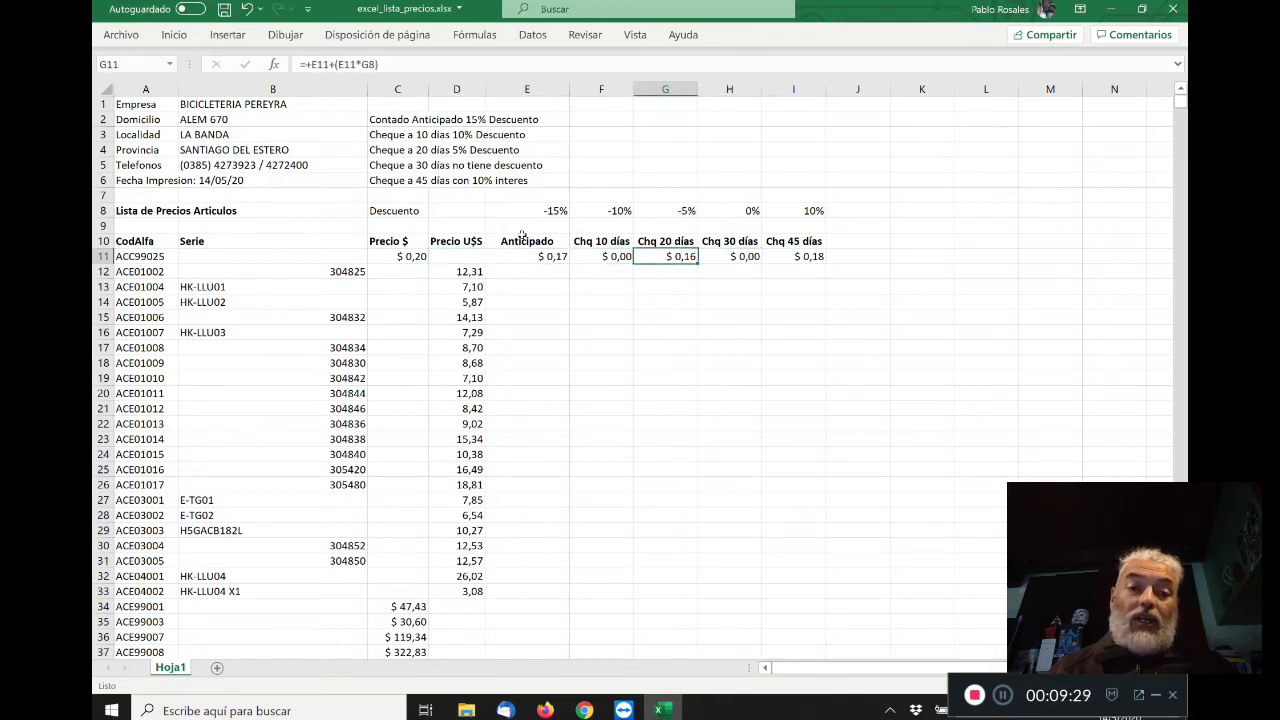
key("Right")
key("Right")
key("Left")
key("Left")
key("Left")
key("Left")
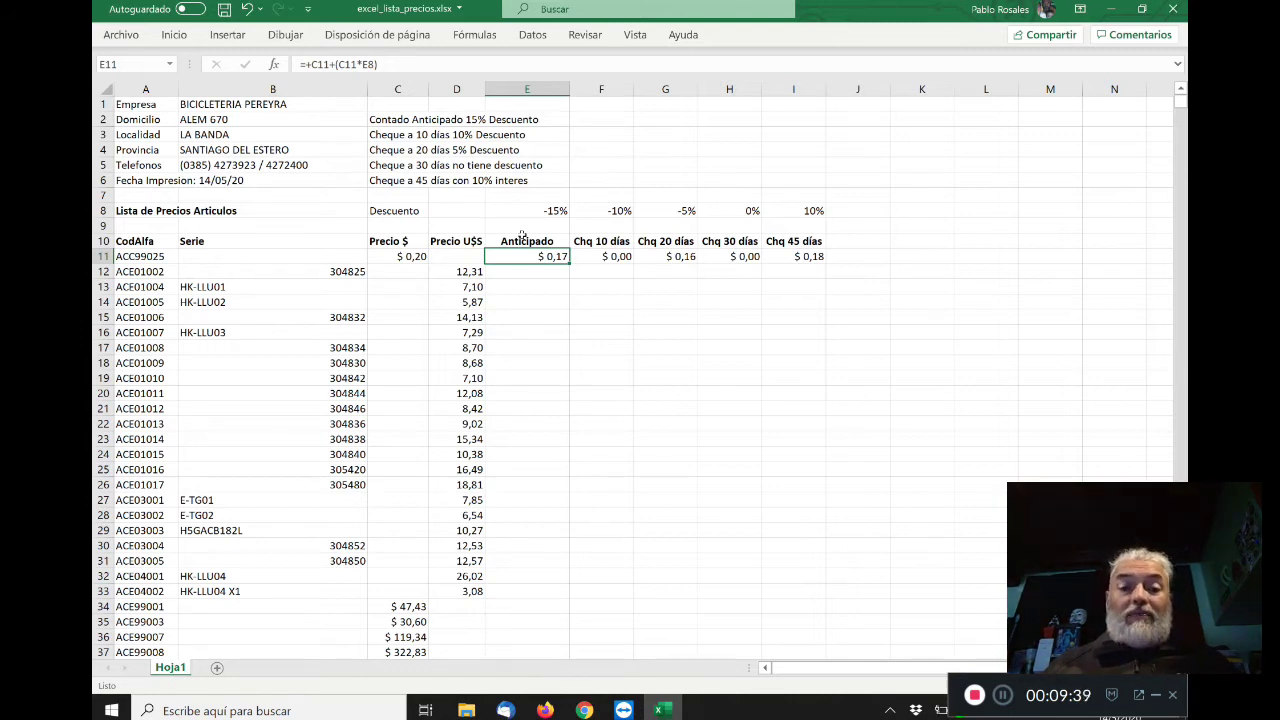
key("Right")
key("Left")
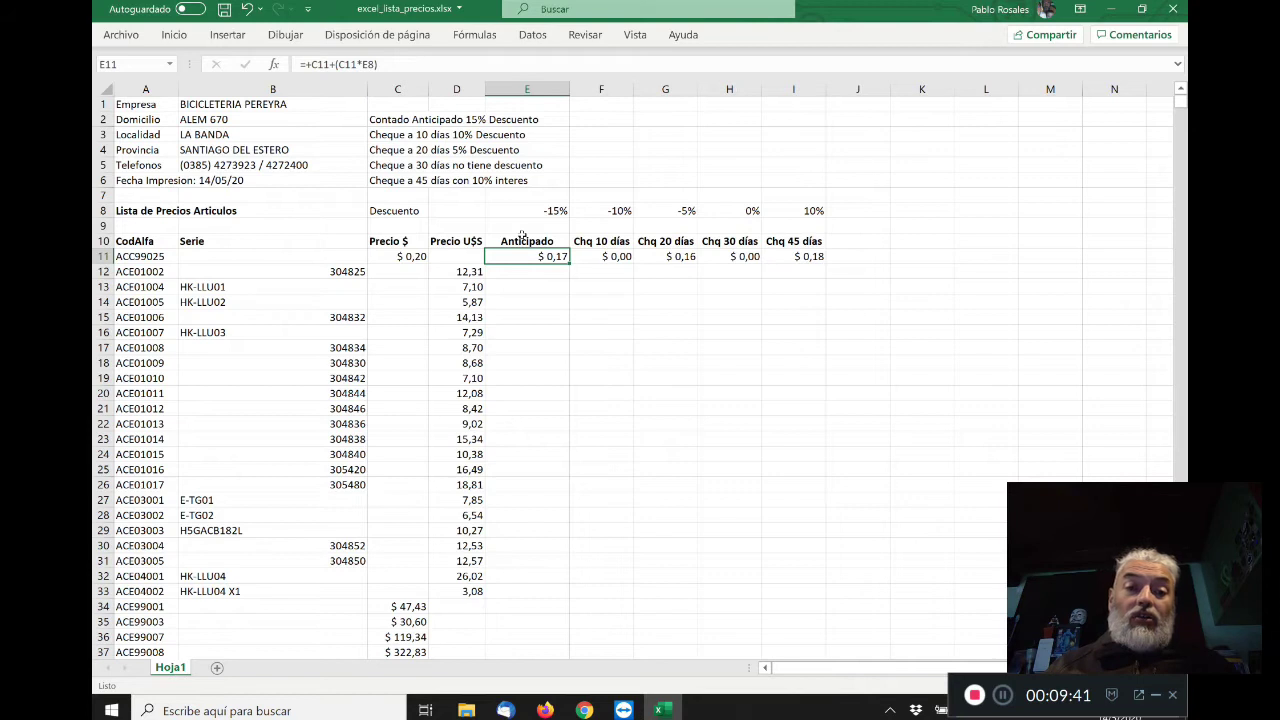
key("Left")
key("Left")
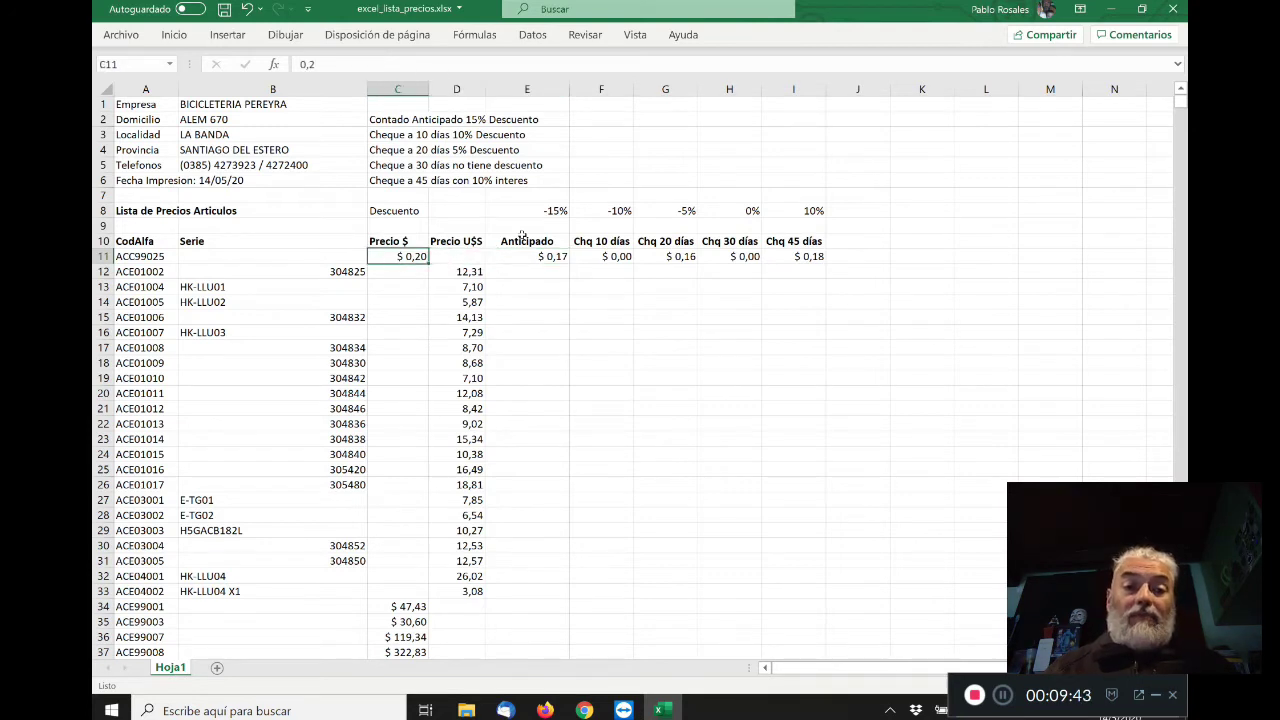
- Examine the peso prices down column C from C11 and how the Anticipado formula in E11 refers to that column
key("Down")
key("Down")
key("Down")
key("Down")
key("Down")
key("Down")
key("Down")
key("Down")
key("Down")
key("Down")
key("Down")
key("Down")
key("Down")
key("Down")
key("Down")
key("Down")
key("Down")
key("Down")
key("Down")
key("Down")
key("Up")
key("Up")
key("Up")
key("Up")
key("Up")
key("Up")
key("Up")
key("Up")
key("Up")
key("Up")
key("Up")
key("Up")
key("Up")
key("Up")
key("Up")
key("Up")
key("Up")
key("Up")
key("Up")
key("Up")
key("Right")
key("Right")
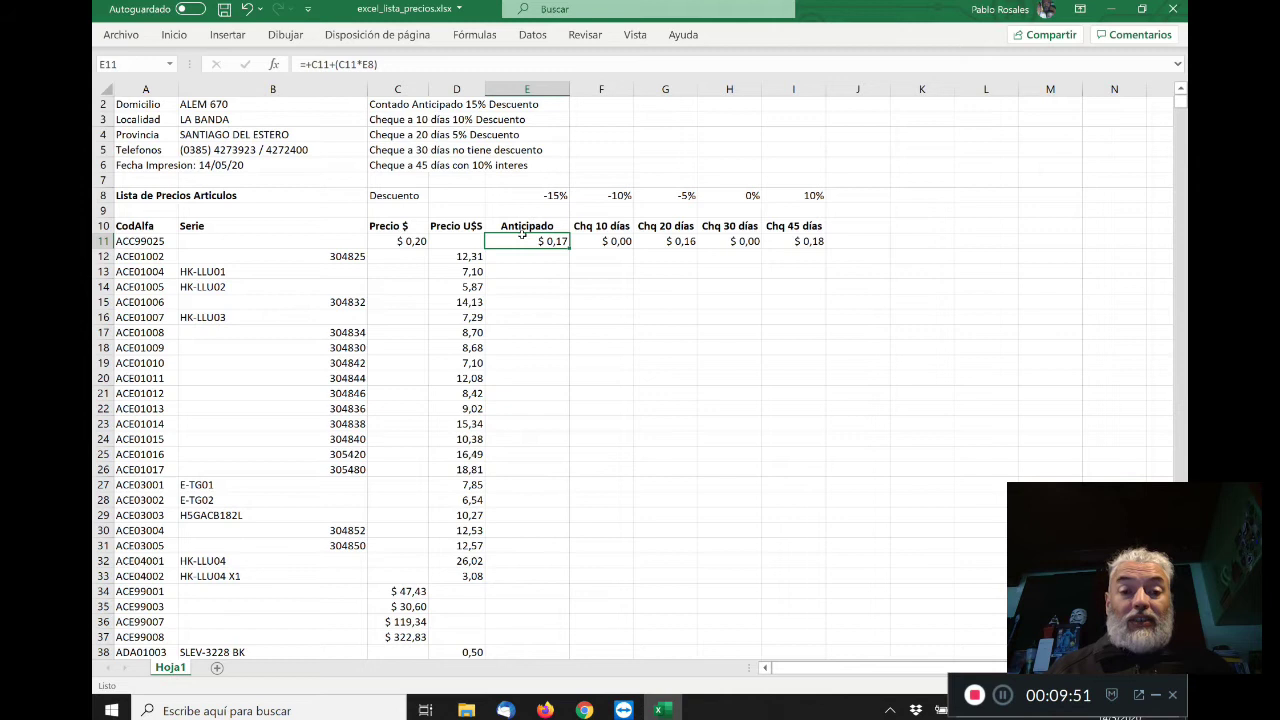
key("Left")
key("Left")
key("Down")
key("Down")
key("Down")
key("Down")
key("Down")
key("Down")
key("Down")
key("Down")
key("Down")
key("Down")
key("Down")
key("Down")
key("Down")
key("Down")
key("Down")
key("Down")
key("Down")
key("Down")
key("Down")
key("Down")
key("Down")
key("Down")
key("Down")
key("Up")
key("Up")
key("Up")
key("Up")
key("Up")
key("Up")
key("Up")
key("Up")
key("Up")
key("Up")
key("Up")
key("Up")
key("Up")
key("Up")
key("Up")
key("Up")
key("Up")
key("Up")
key("Up")
key("Up")
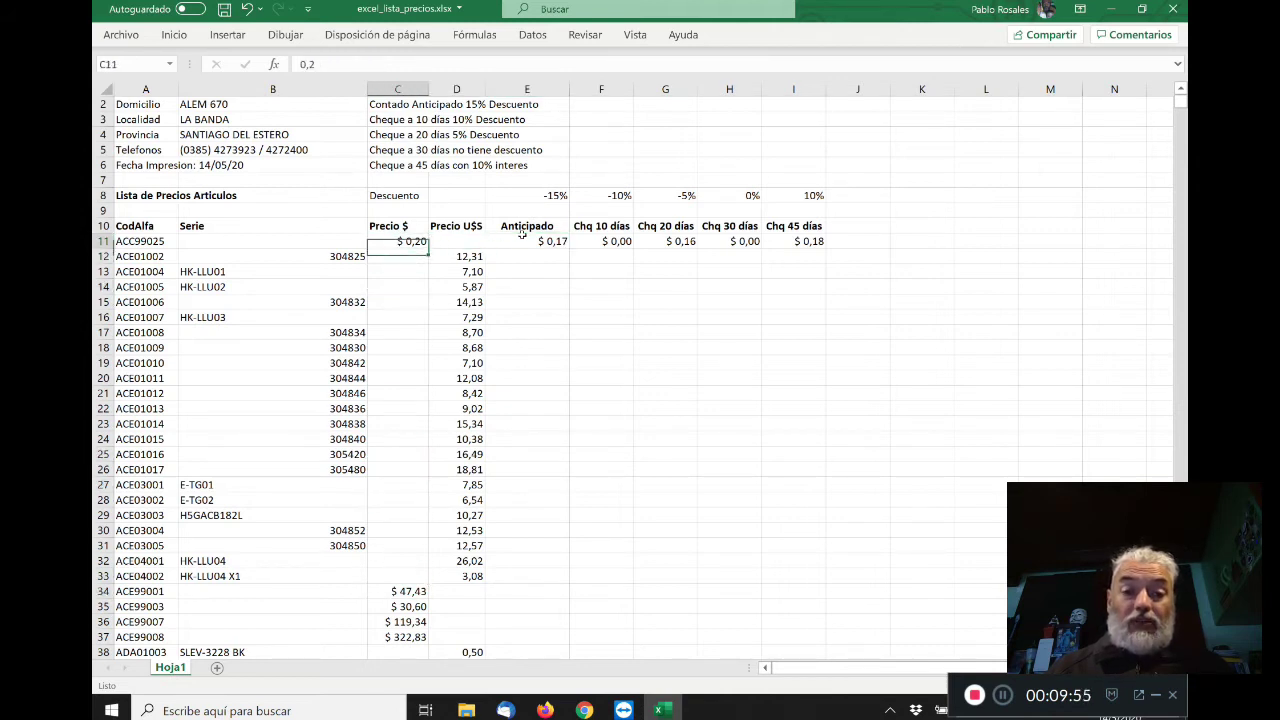
key("Right")
key("Right")
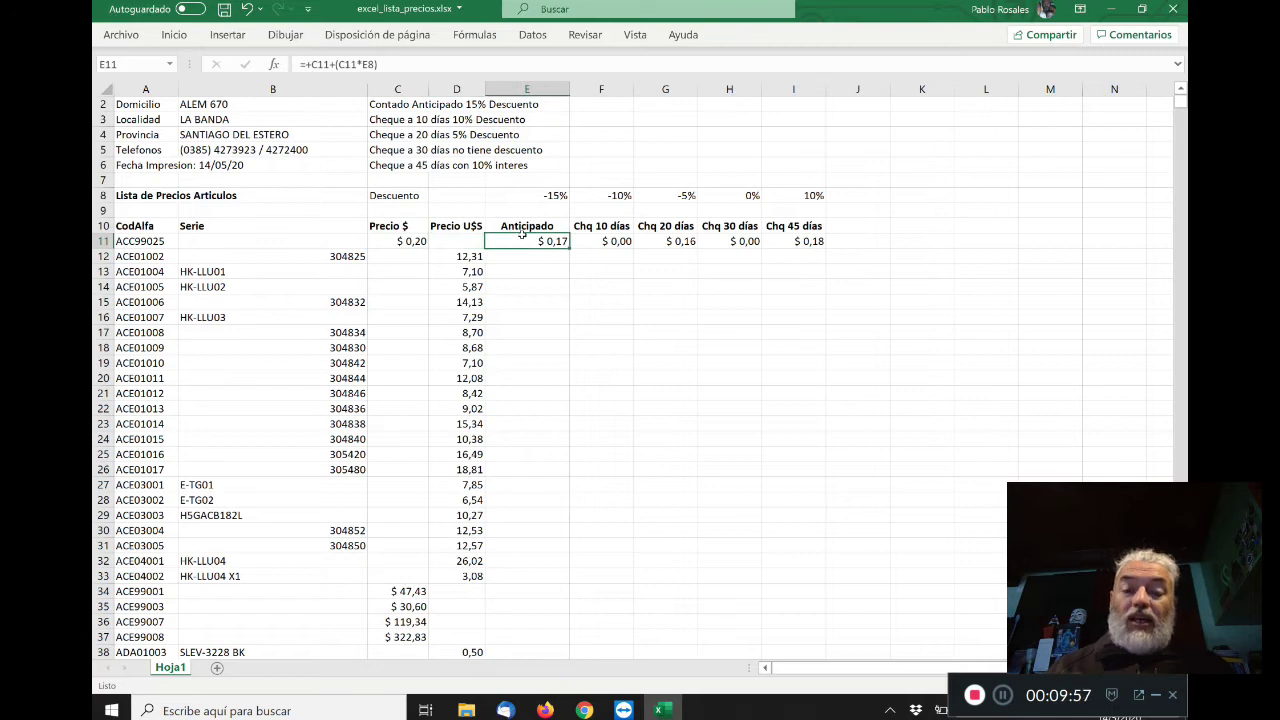
- Review the discount and interest percentages in E8:I8 above the payment condition columns
key("Up")
key("Up")
key("Up")
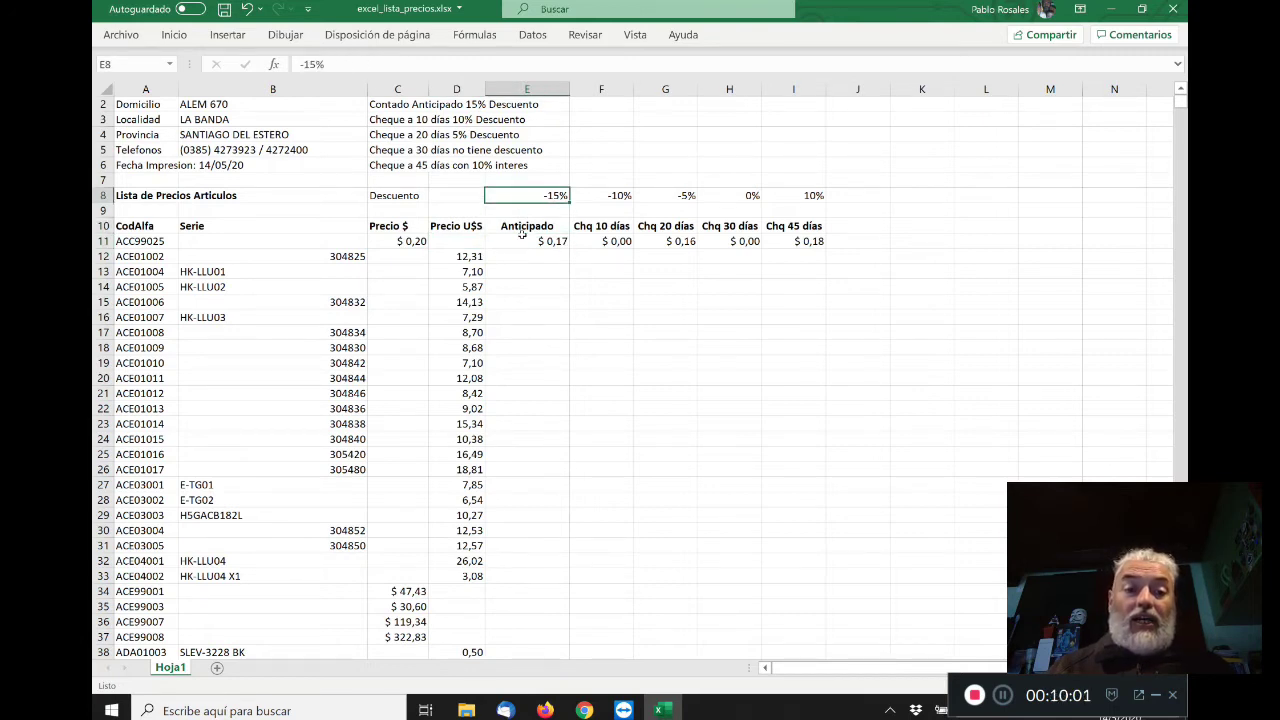
key("Right")
key("Right")
key("Right")
key("Right")
key("Left")
key("Left")
key("Left")
key("Left")
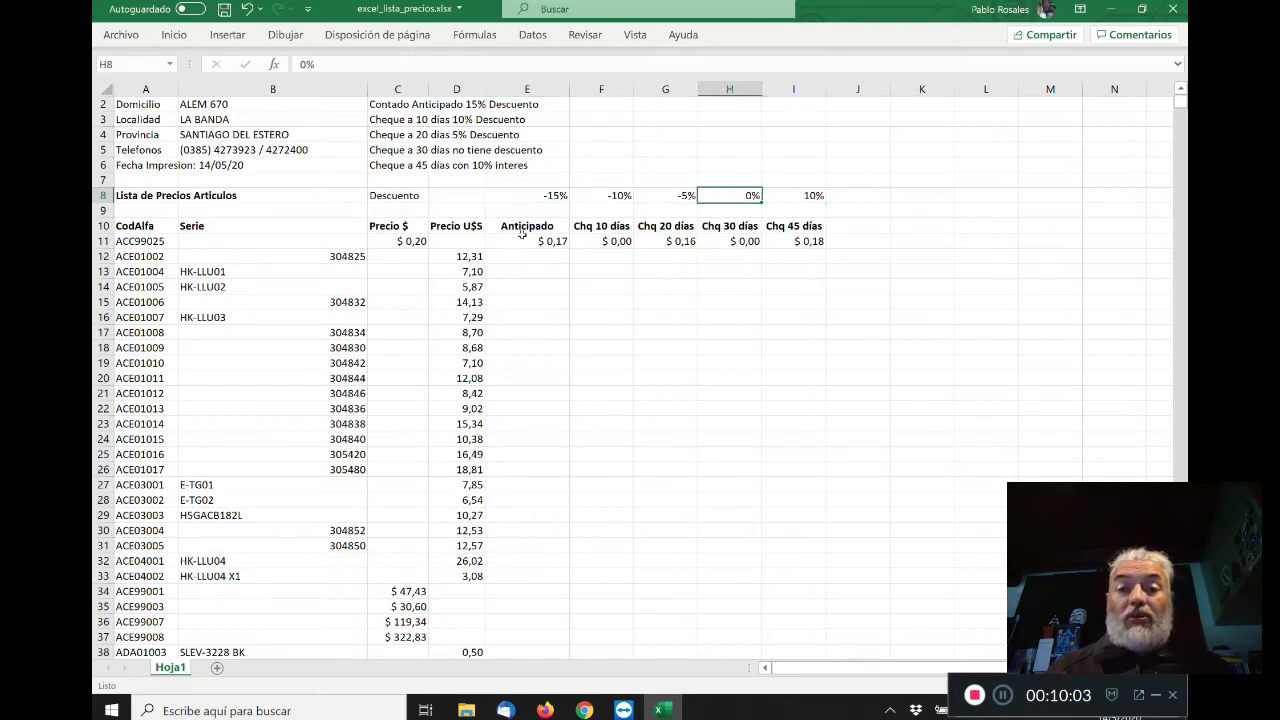
- Lock column C in both price references of the Anticipado formula in E11, making it =+$C11+($C11*E8)
key("Down")
key("Down")
key("Down")
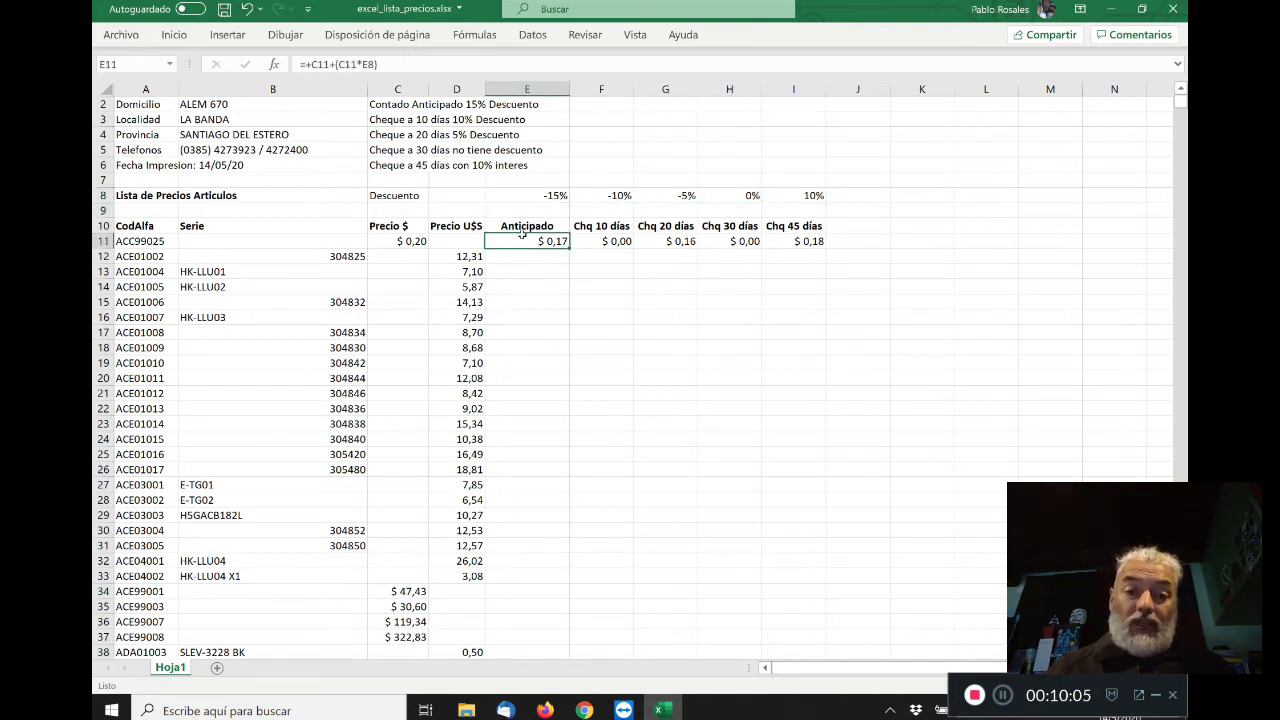
key("F2")
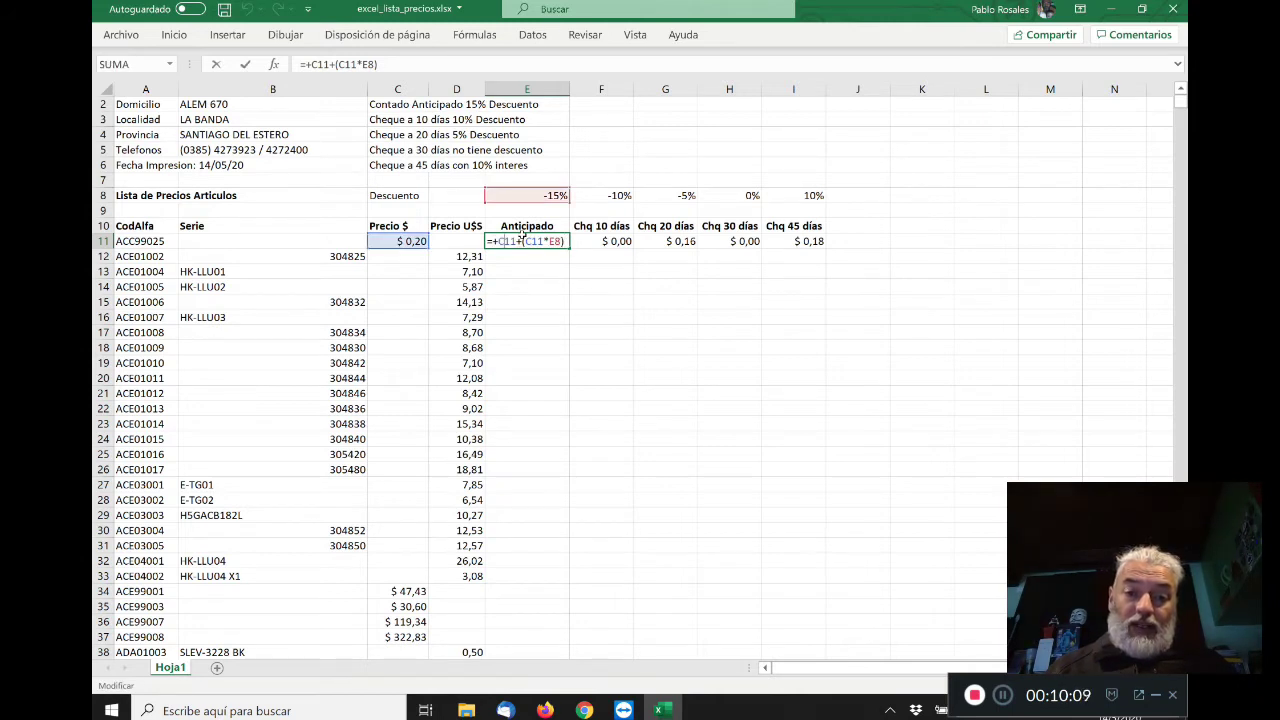
type("$")
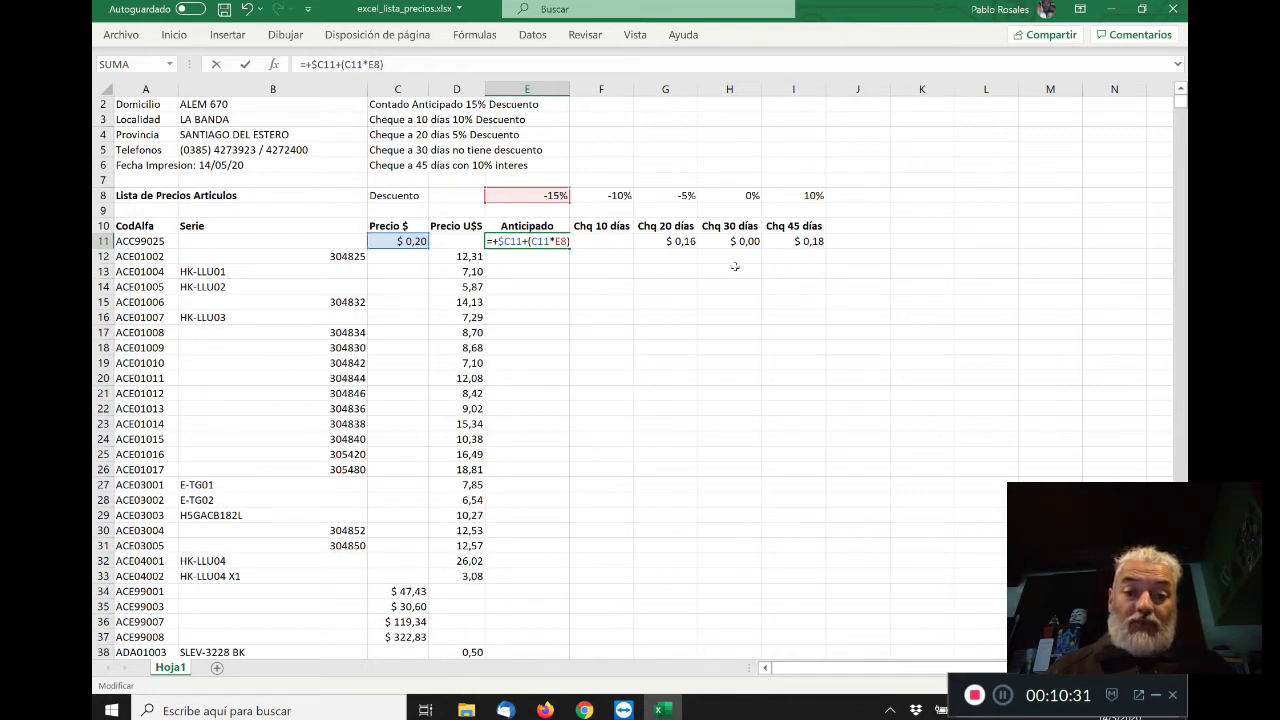
type("$")
key("Right")
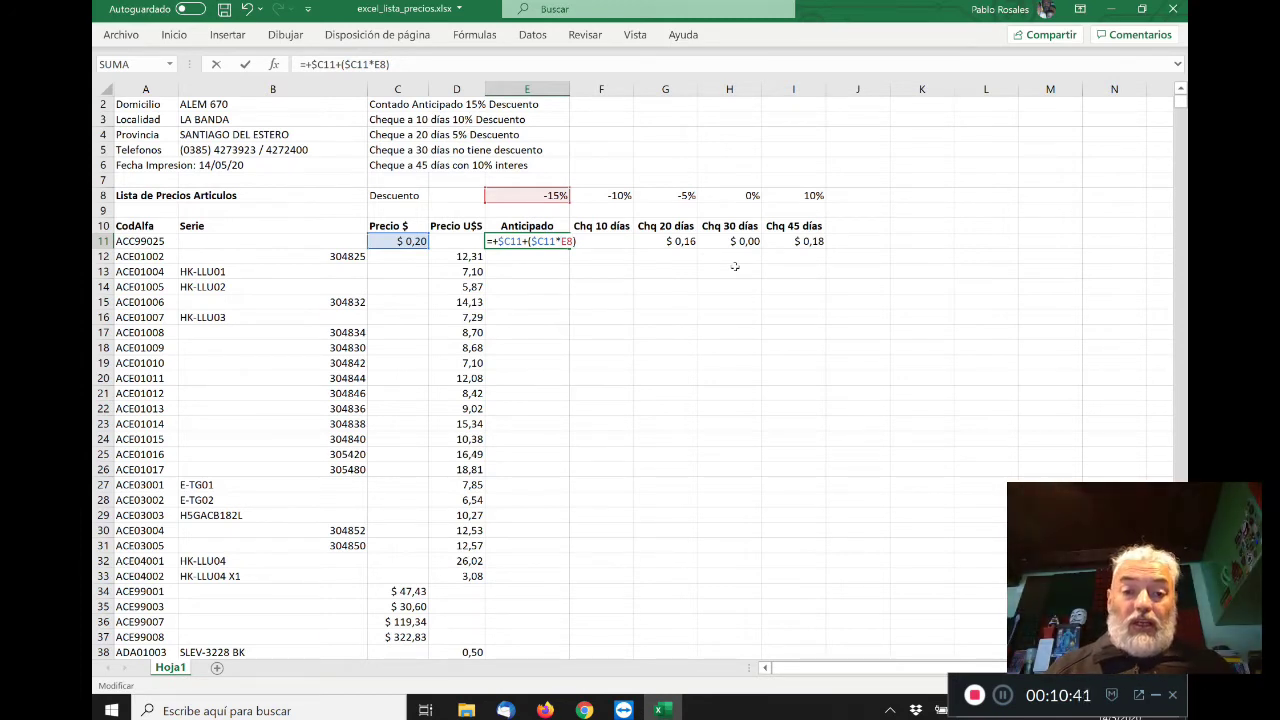
key("Return")
- Copy the corrected E11 formula into F11:I11, replacing the formulas of the 10, 20, 30 and 45-day cheque columns
key("Up")
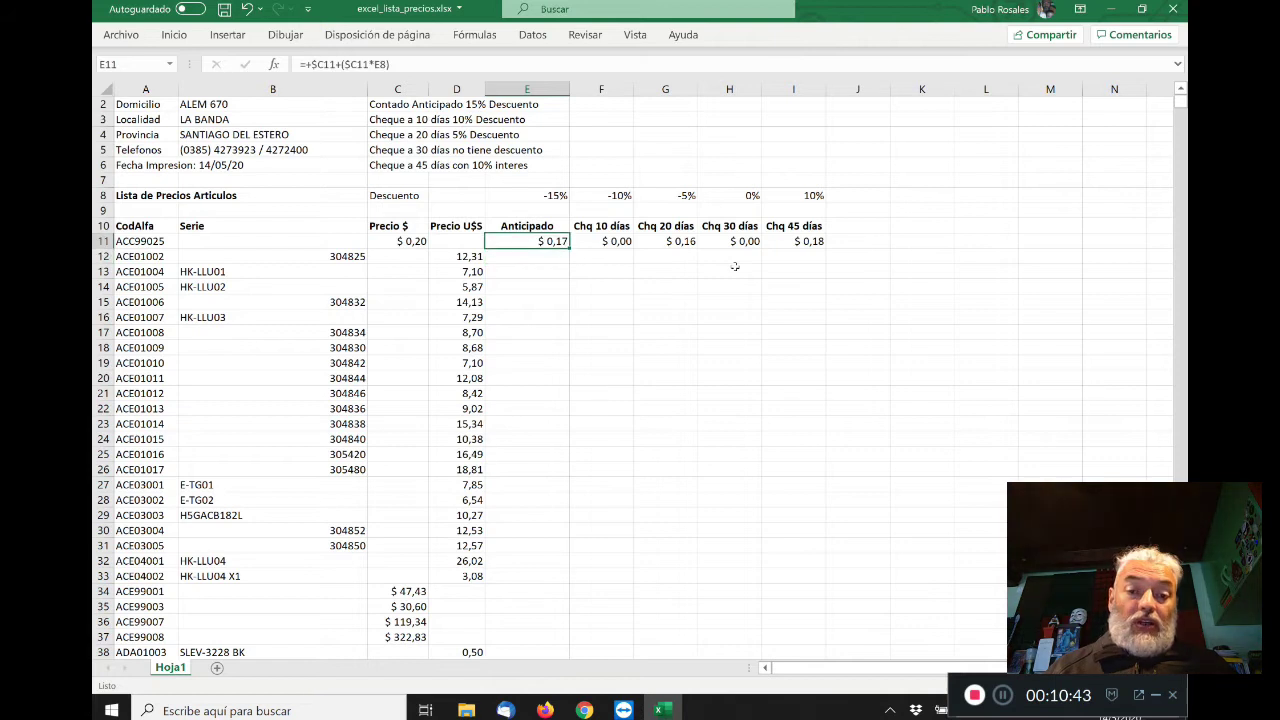
key("ctrl+c")
key("Right")
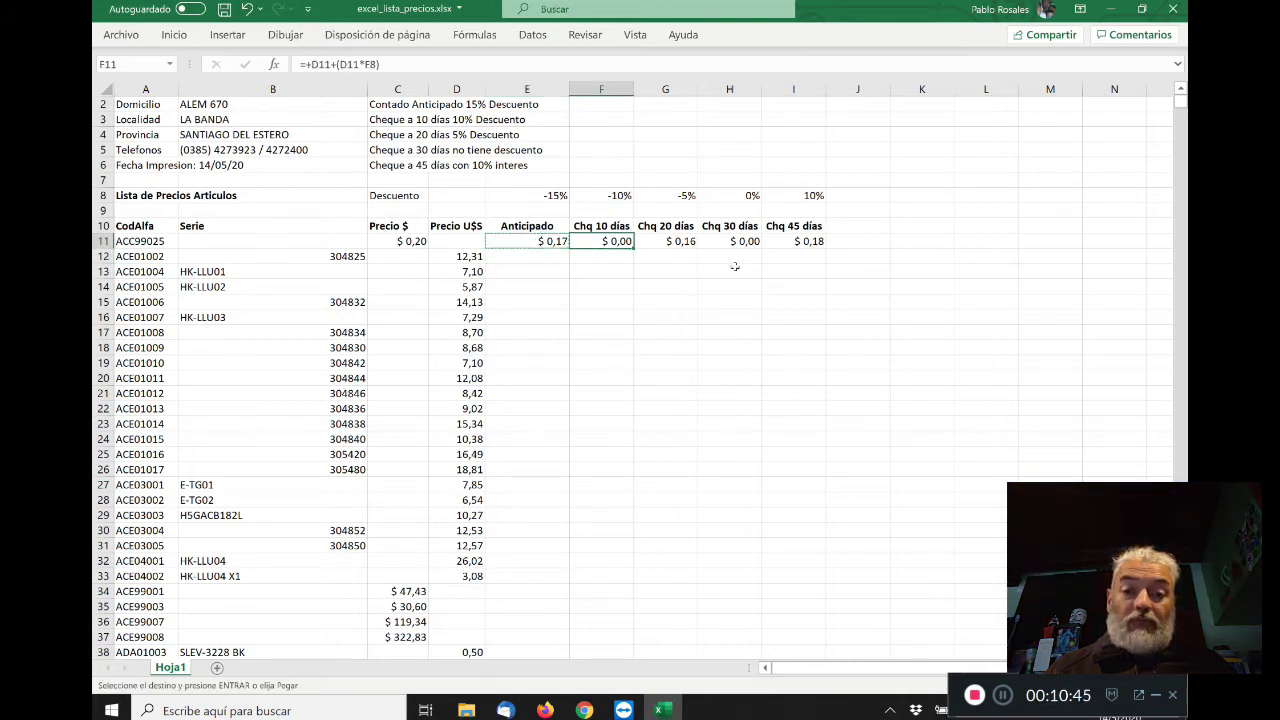
key("shift+Right")
key("shift+Right")
key("shift+Right")
key("ctrl+v")
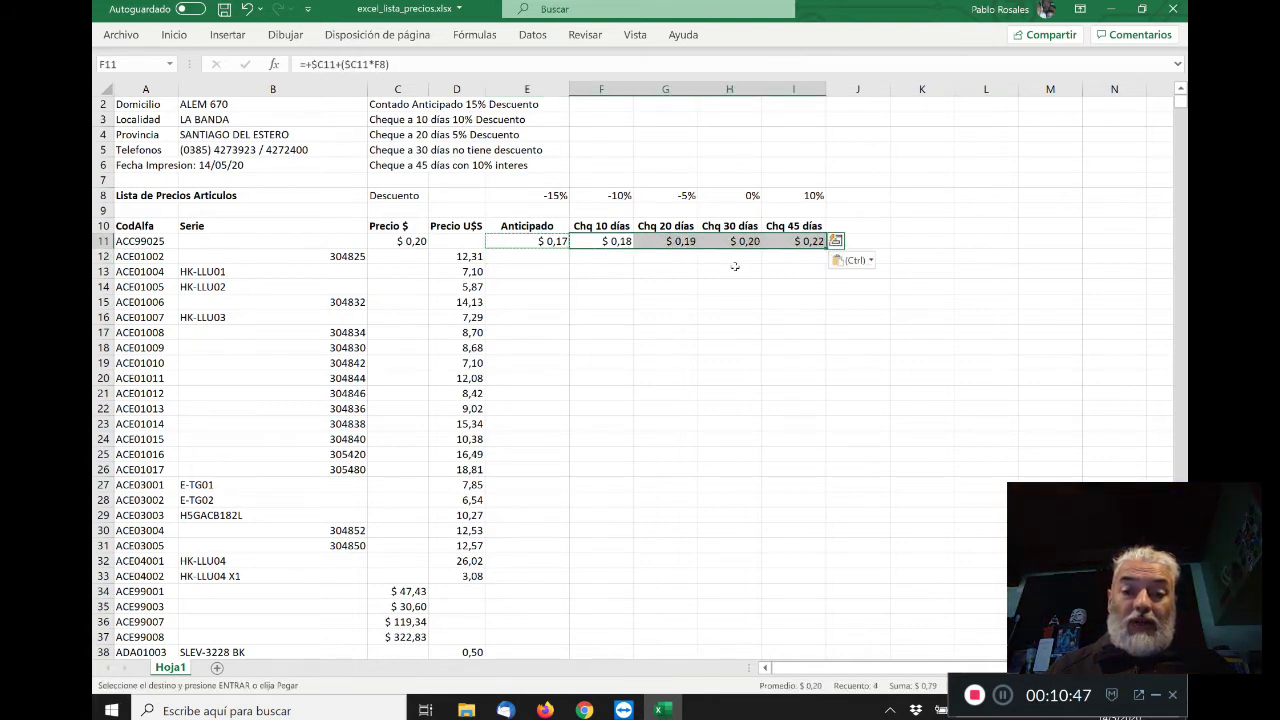
key("Left")
key("Right")
key("Escape")
- Check the formulas across E11:I11 for the locked price column and the matching percentages in row 8
key("Left")
key("Right")
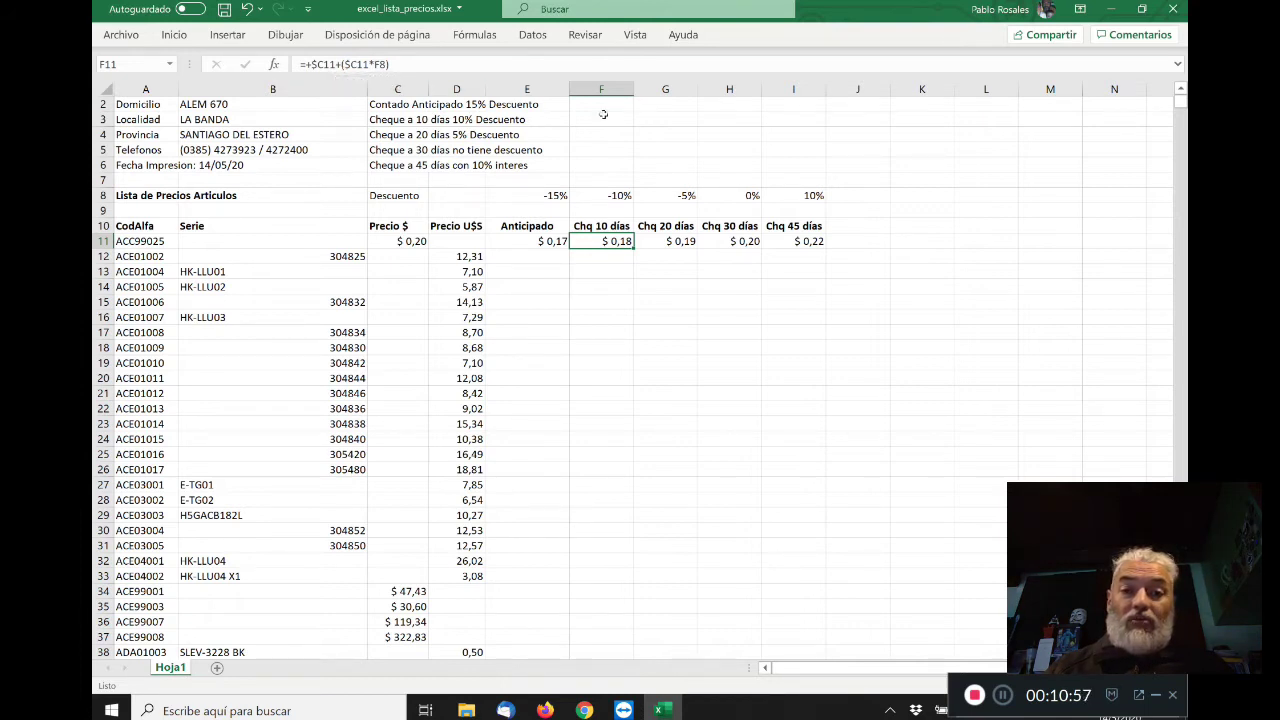
key("Right")
key("Right")
key("Right")
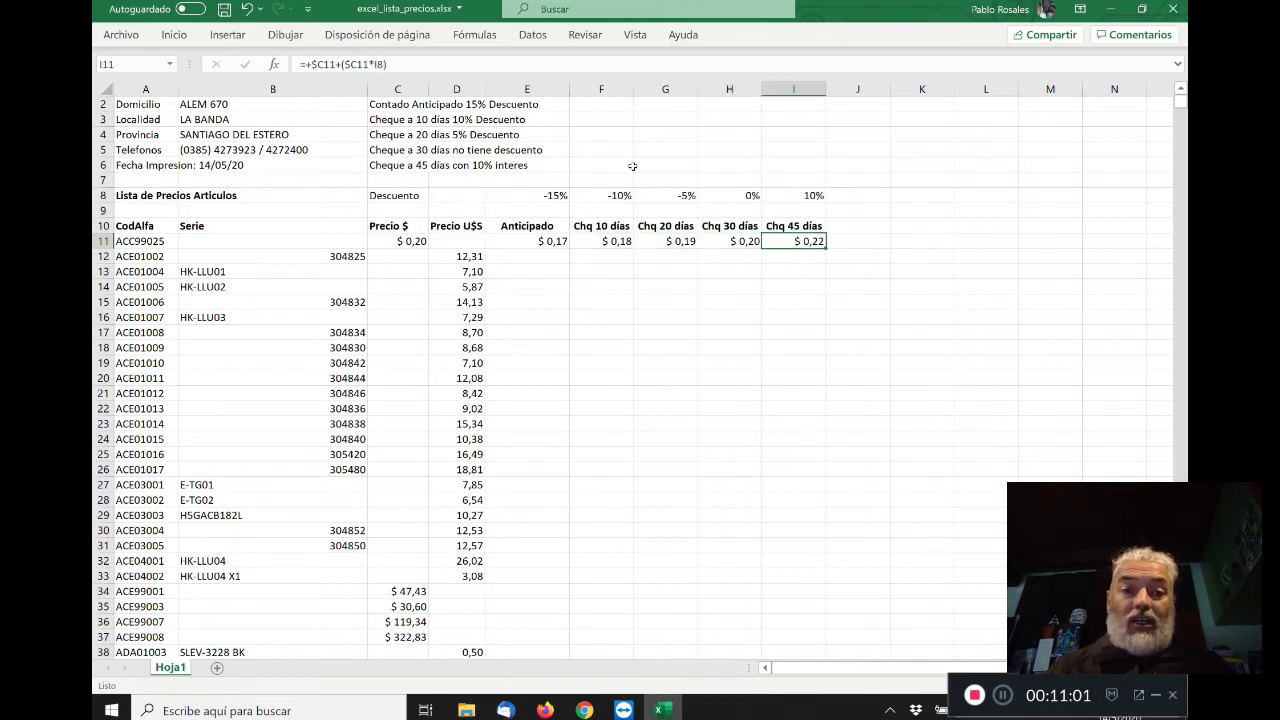
key("Up")
key("Up")
key("Up")
key("Left")
key("Left")
key("Left")
key("Left")
key("Down")
key("Down")
key("Down")
key("Right")
key("Left")
key("Right")
key("Right")
key("Right")
key("Right")
key("Left")
key("Left")
key("Left")
key("Left")
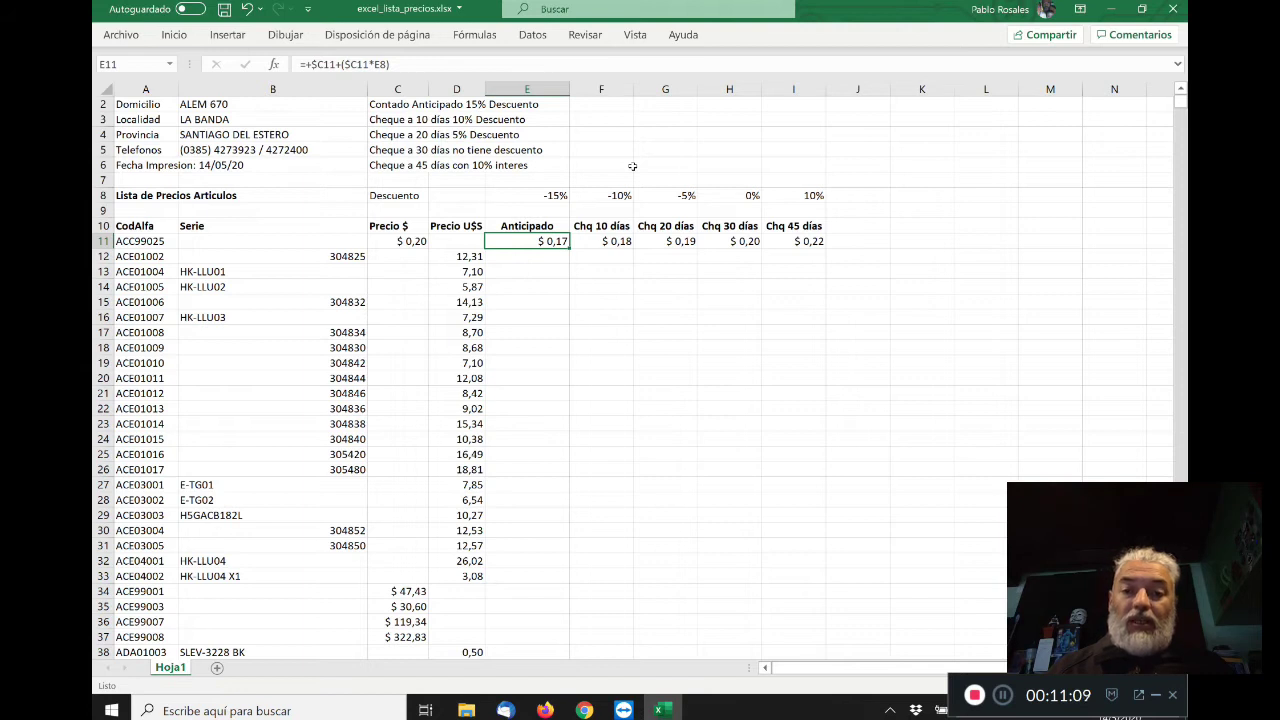
- Compare the percentage in E8 with its reference in E11's formula, and inspect the references in F11 and G11
key("Up")
key("Up")
key("Up")
key("Left")
key("Right")
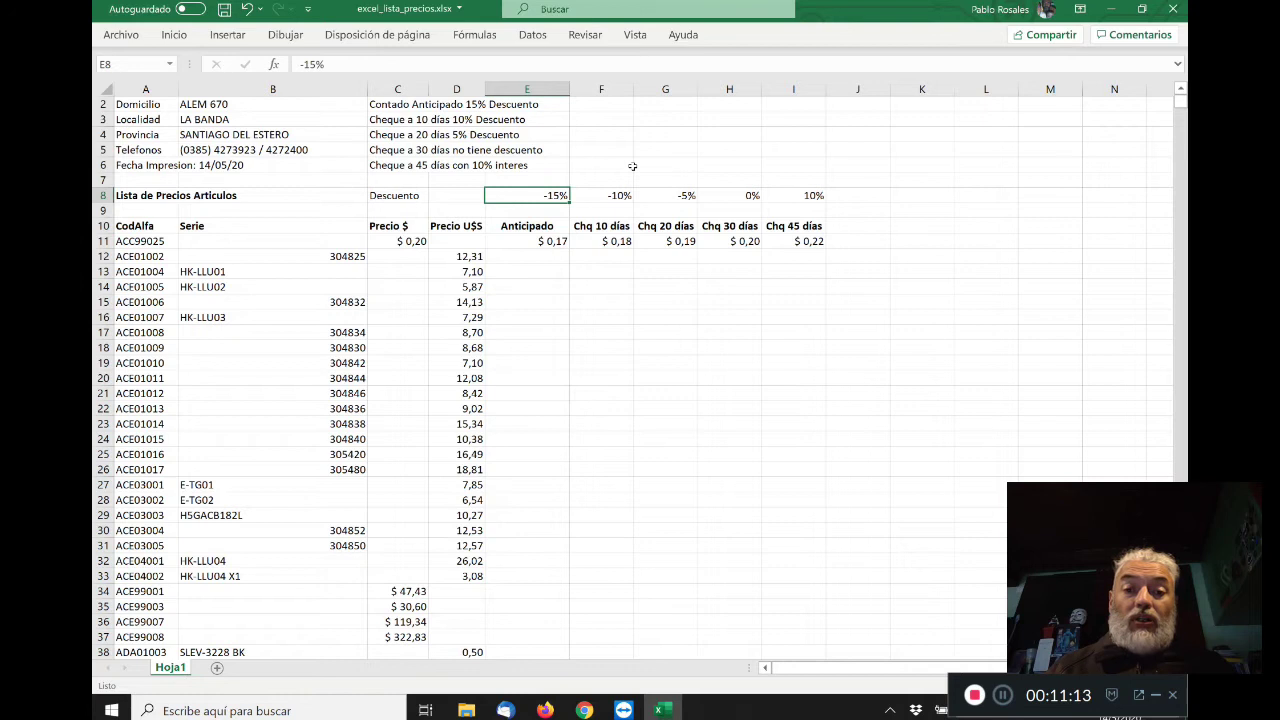
key("Down")
key("Down")
key("Down")
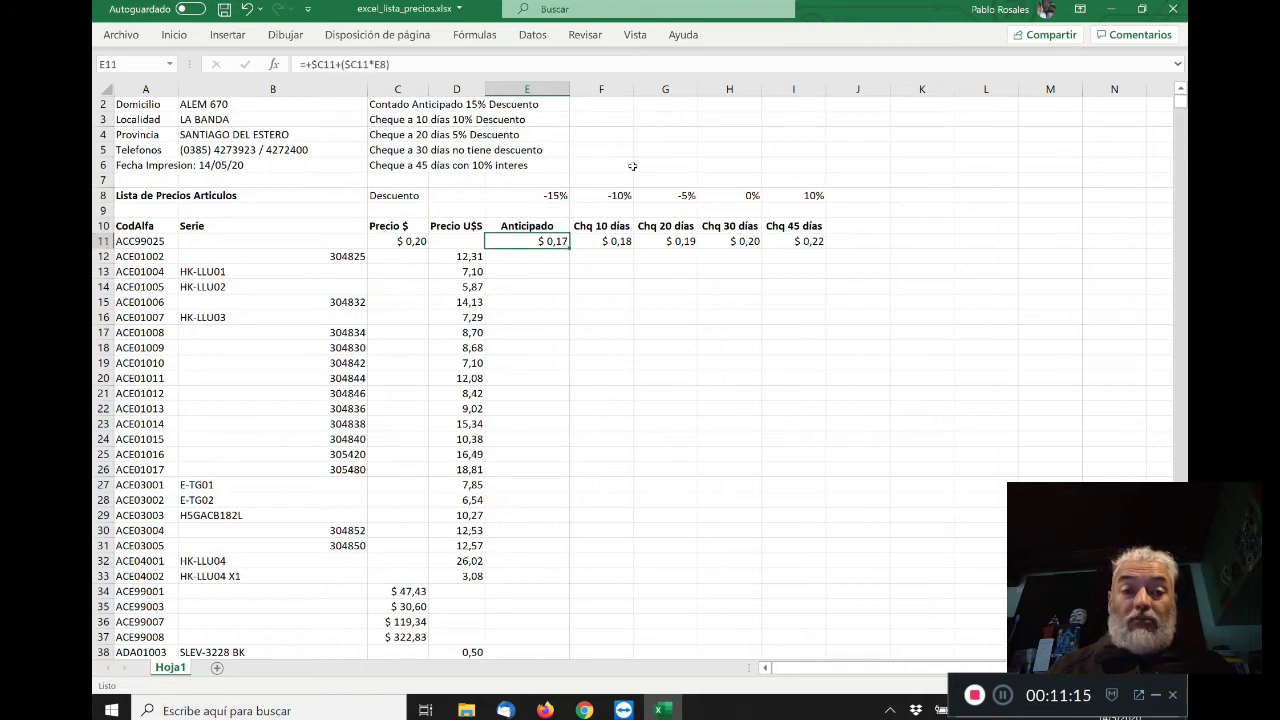
key("Up")
key("Up")
key("Up")
key("Down")
key("Down")
key("Down")
key("Right")
key("Right")
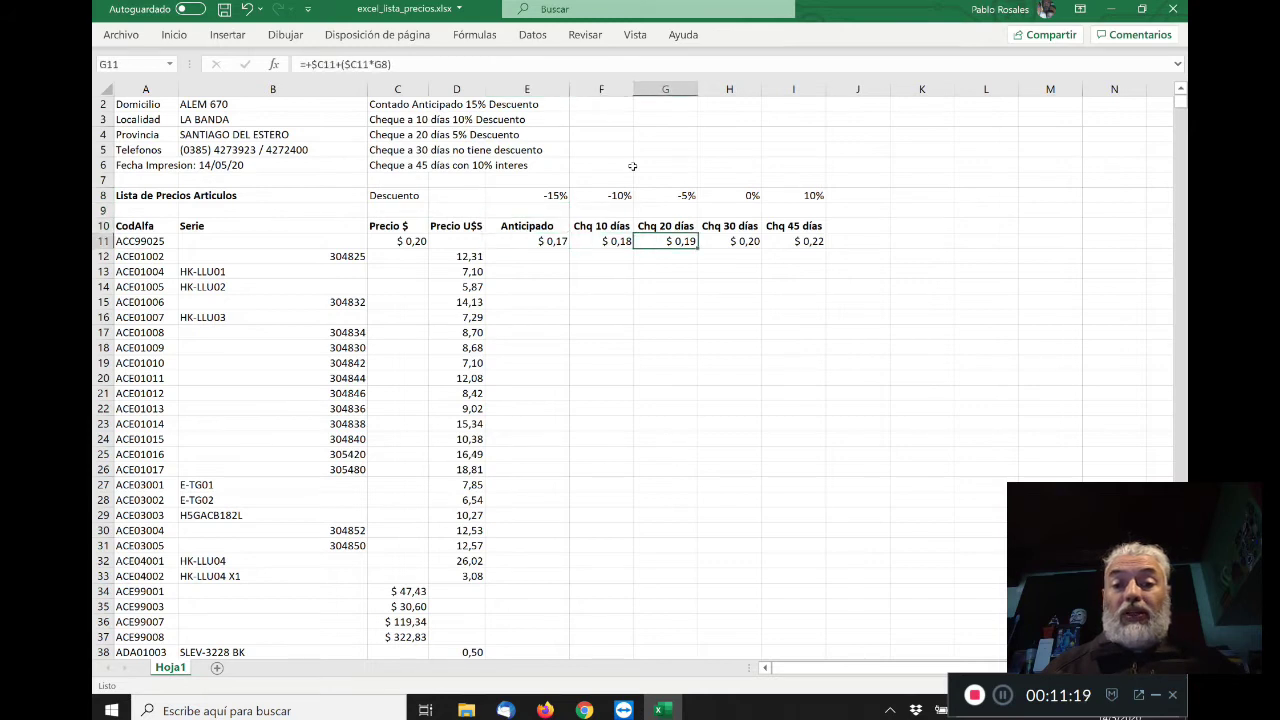
- Inspect the 45-day cheque formula in I11 and compare it with its percentage in I8
key("Right")
key("Right")
key("Up")
key("Up")
key("Up")
key("Down")
key("Down")
key("Down")
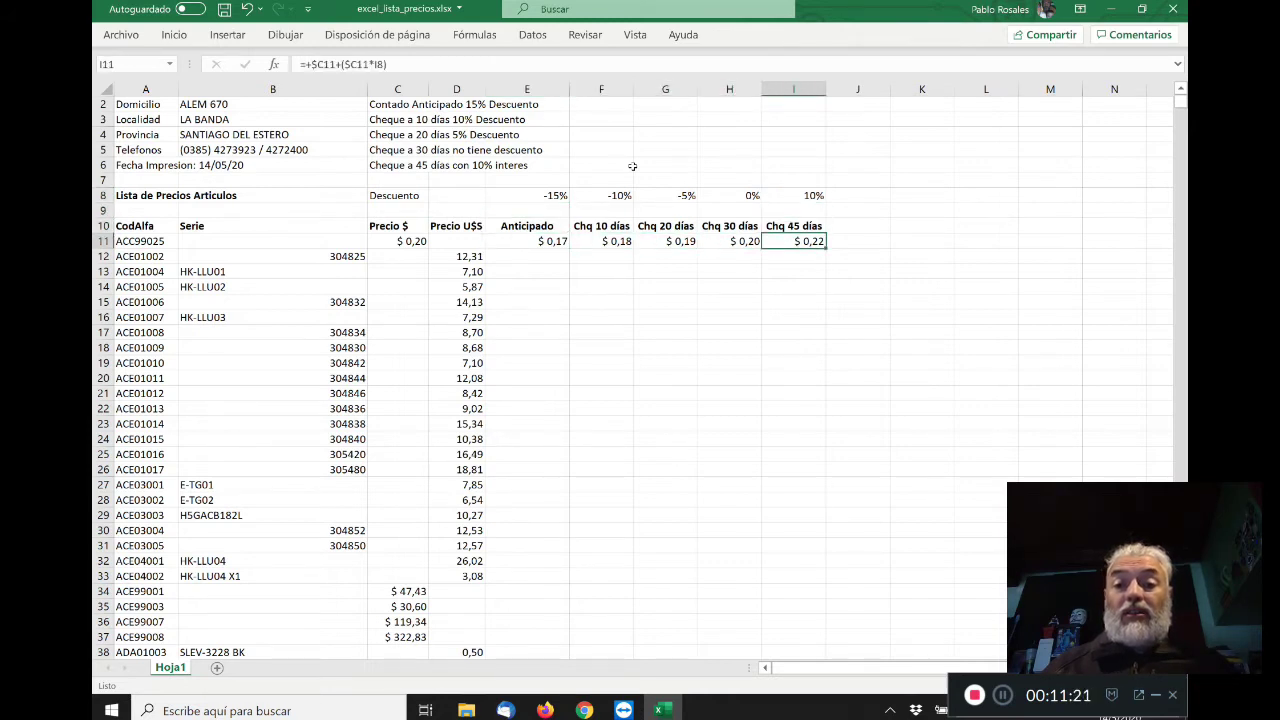
- Review the formulas from E11 to I11, comparing the fixed column C reference with the changing percentage column
key("Left")
key("Left")
key("Left")
key("Left")
key("Left")
key("Right")
key("Right")
key("Right")
key("Right")
key("Right")
key("Right")
key("Left")
key("Left")
key("Left")
key("Left")
key("Right")
key("Right")
key("Right")
key("Left")
key("Left")
key("Left")
key("Left")
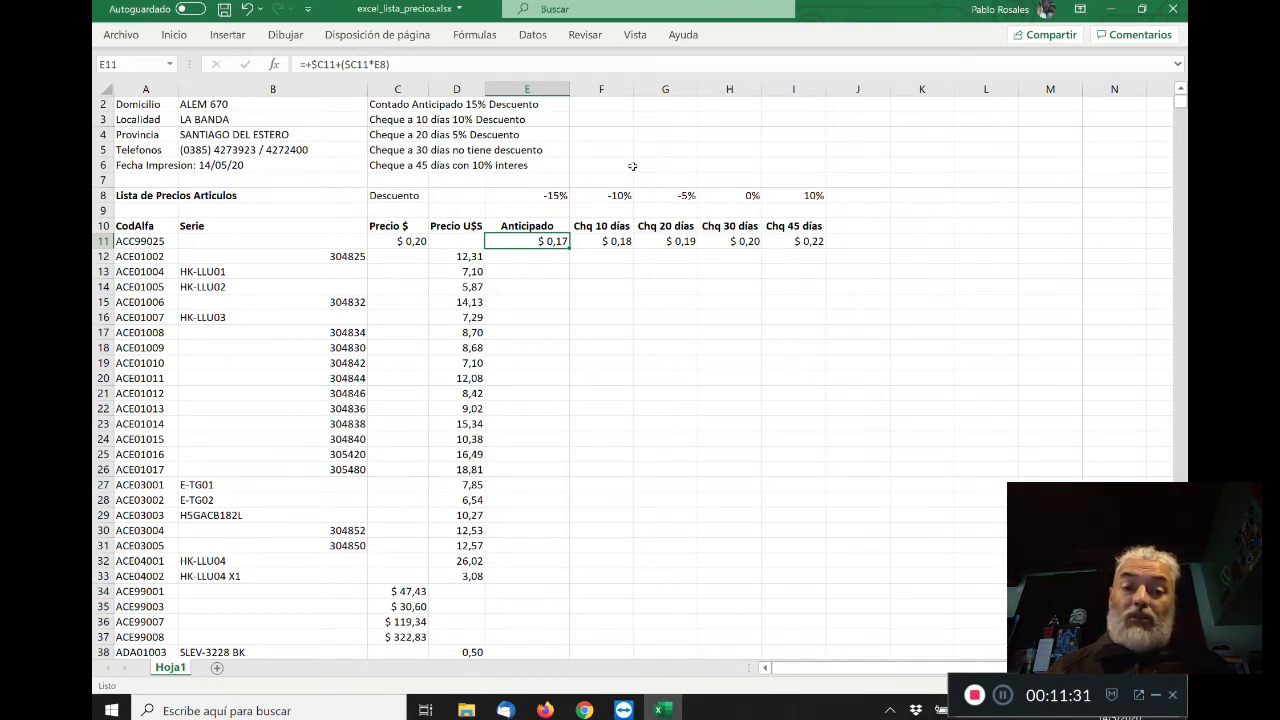
- Compare E11 with the percentage in E8, and review the row 8 percentages across to I8
key("Up")
key("Up")
key("Up")
key("Down")
key("Down")
key("Down")
key("Up")
key("Up")
key("Up")
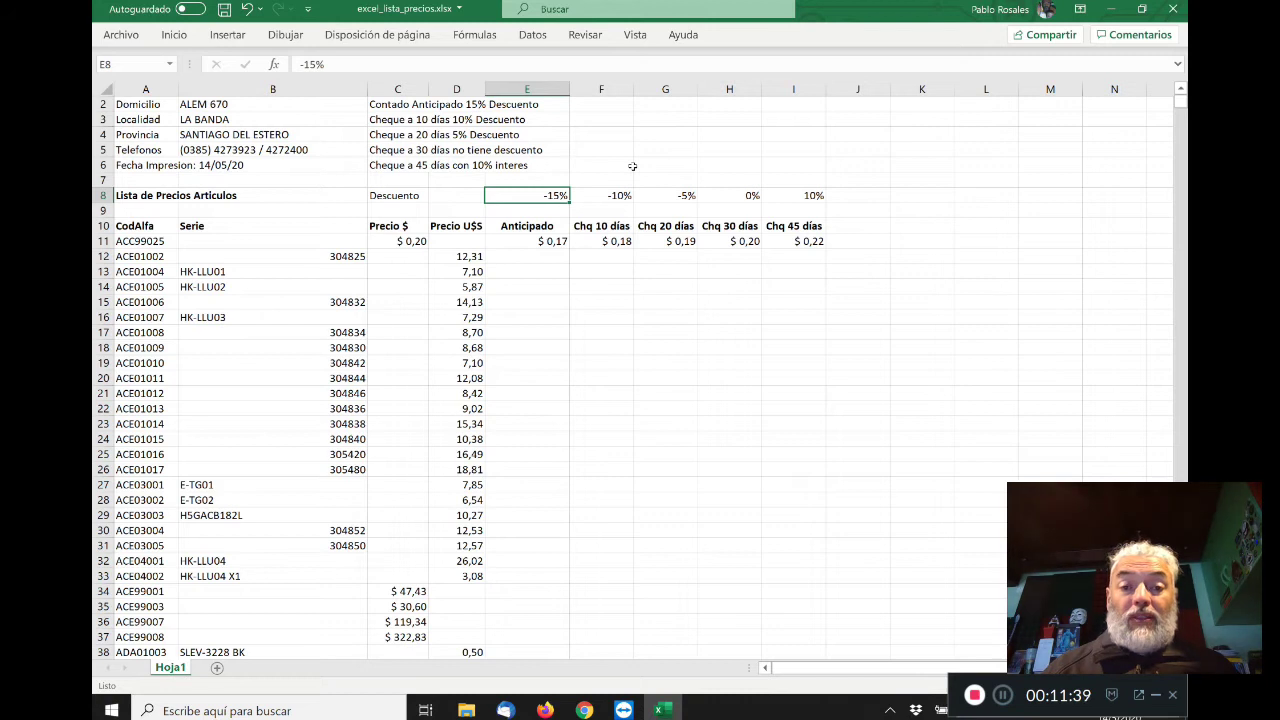
key("Right")
key("Right")
key("Right")
key("Right")
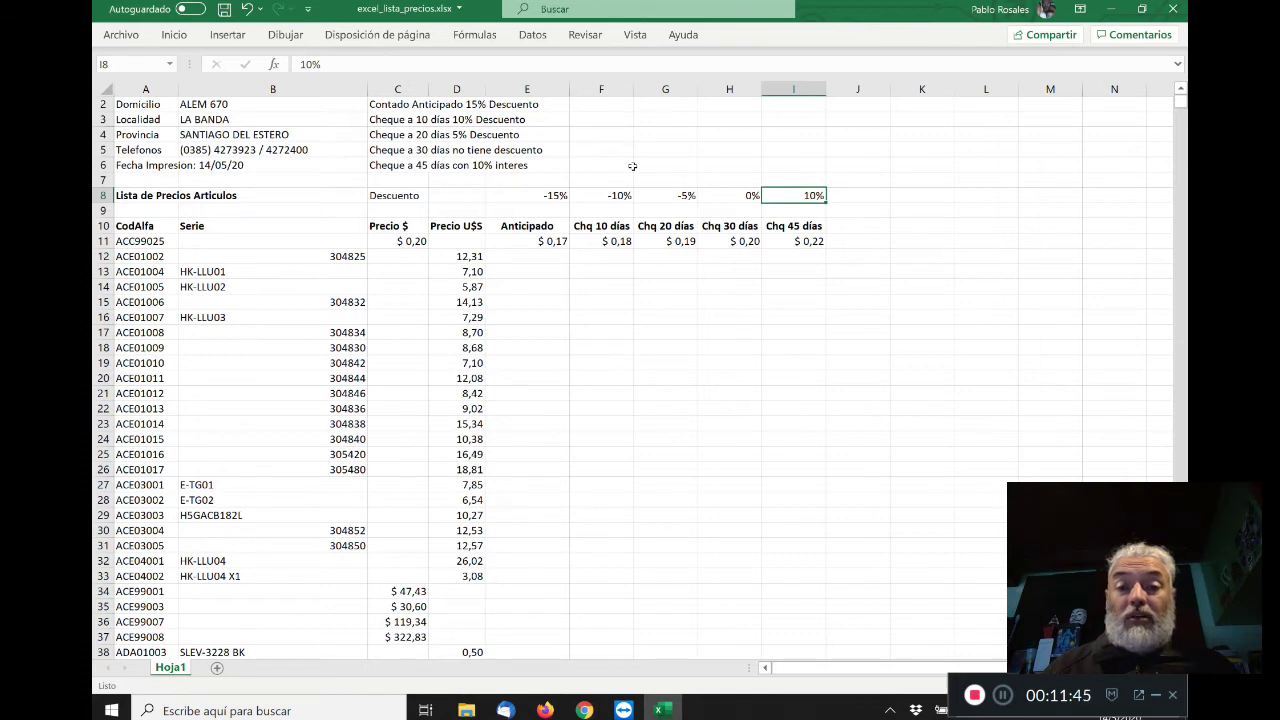
- Compare the Anticipado formula in E11 with the peso price it references in C11
key("Down")
key("Down")
key("Down")
key("Left")
key("Left")
key("Left")
key("Left")
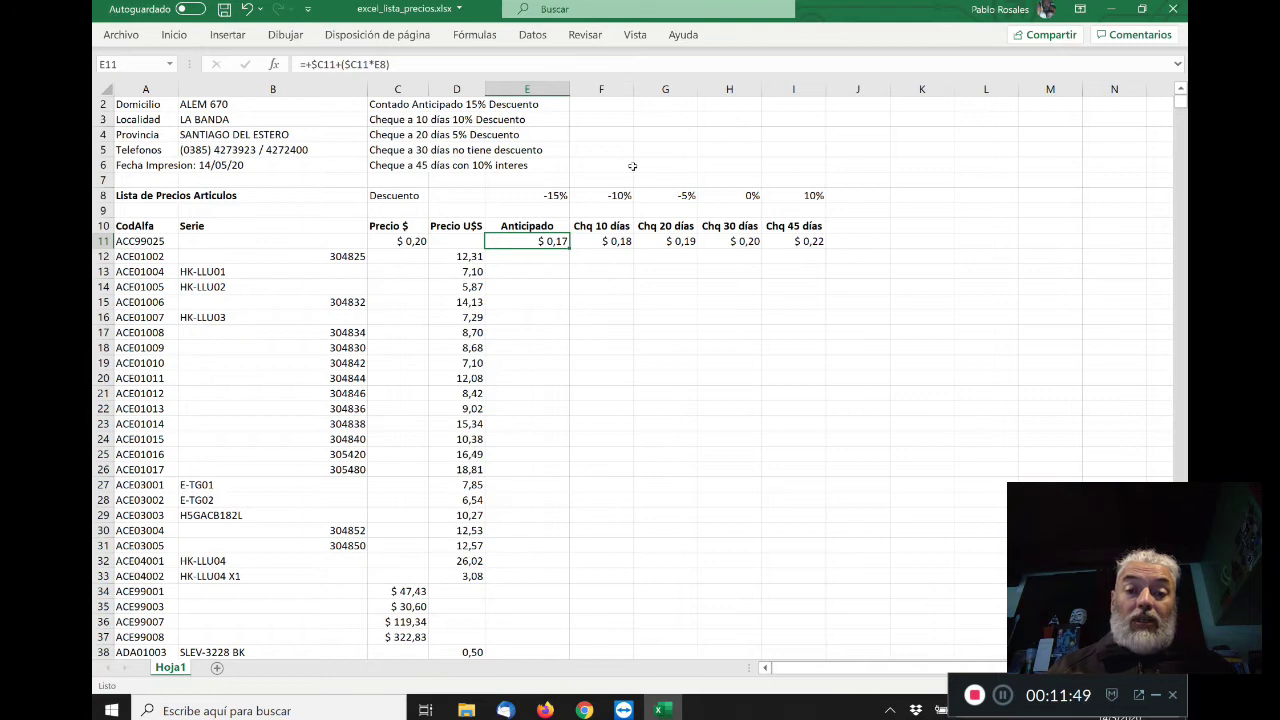
key("Left")
key("Left")
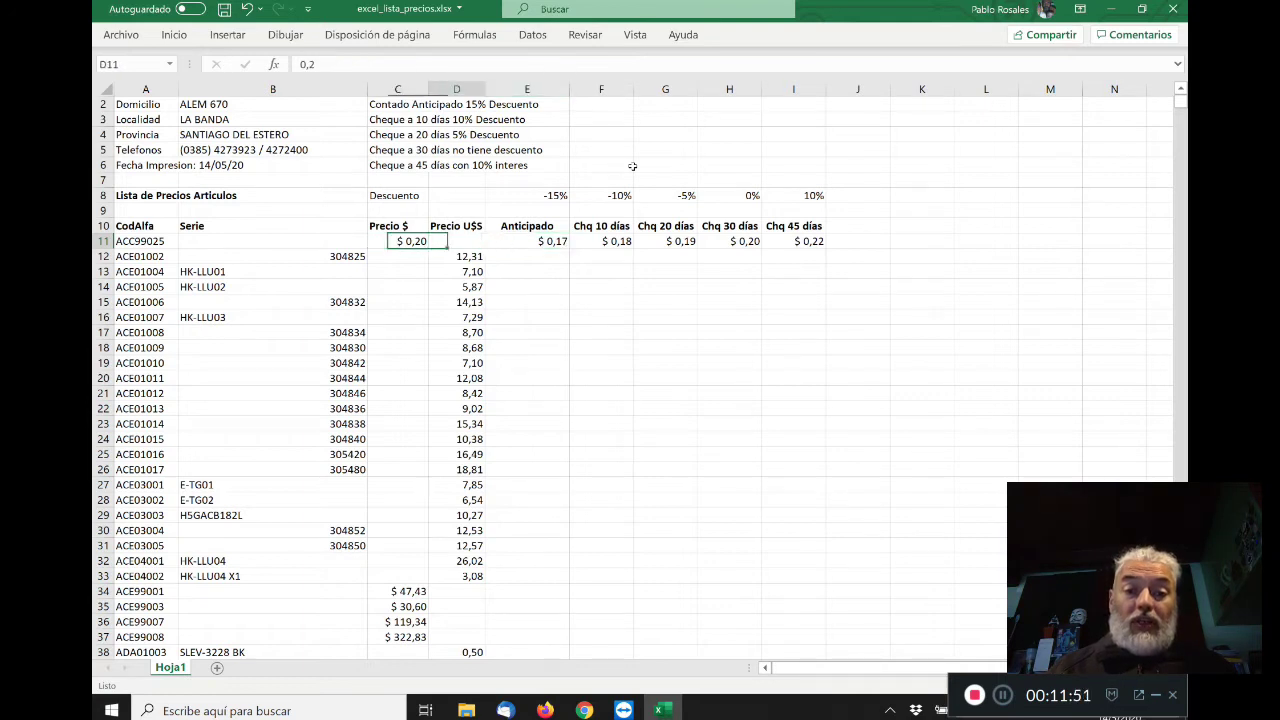
key("Right")
key("Right")
key("Left")
key("Left")
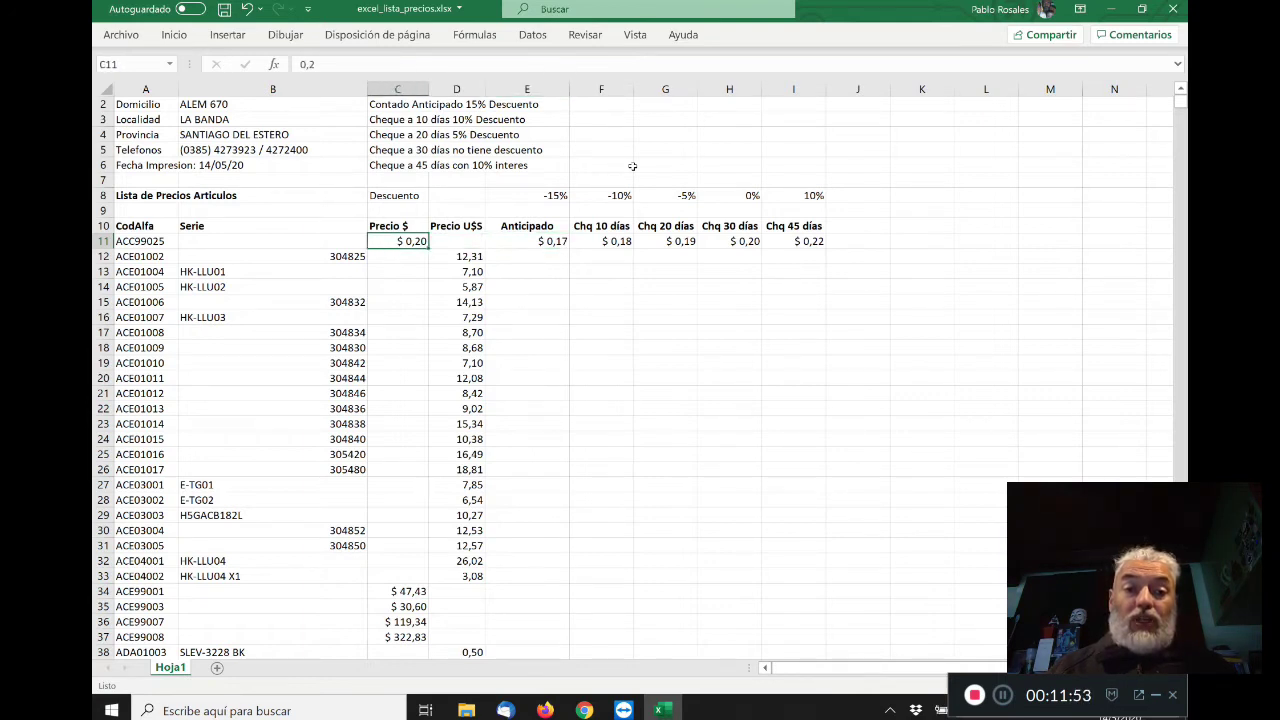
- Examine the peso price column in the rows below C11 and return to the formula in E11
key("Down")
key("Down")
key("Down")
key("Down")
key("Down")
key("Down")
key("Down")
key("Down")
key("Up")
key("Up")
key("Up")
key("Up")
key("Up")
key("Up")
key("Up")
key("Up")
key("Right")
key("Right")
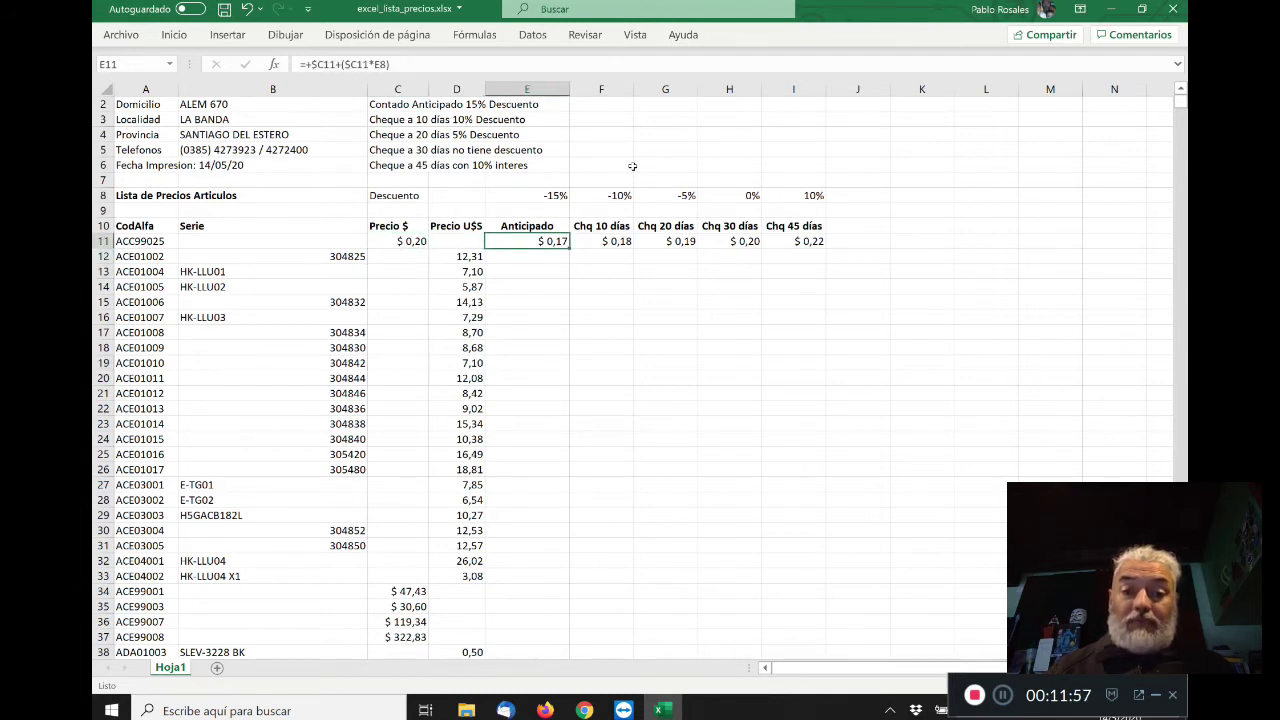
key("shift+Right")
key("shift+Right")
key("shift+Right")
key("shift+Right")
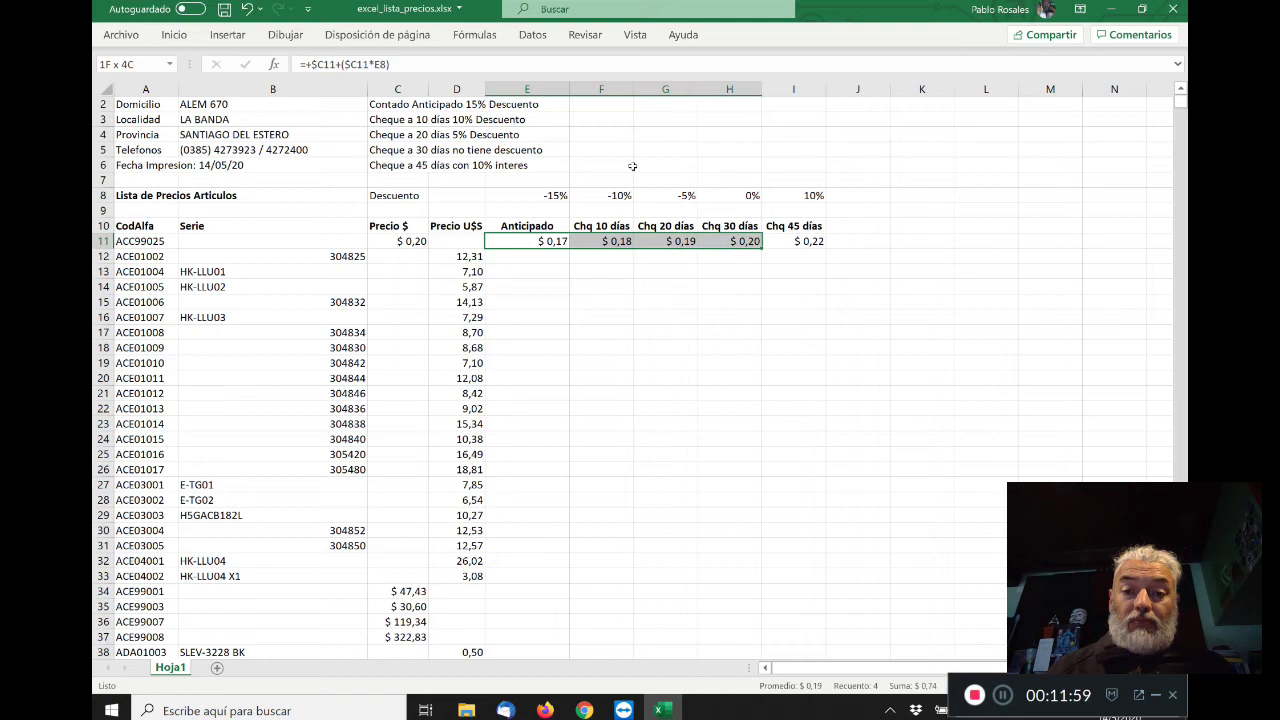
key("shift+Left")
key("shift+Left")
key("shift+Left")
key("shift+Left")
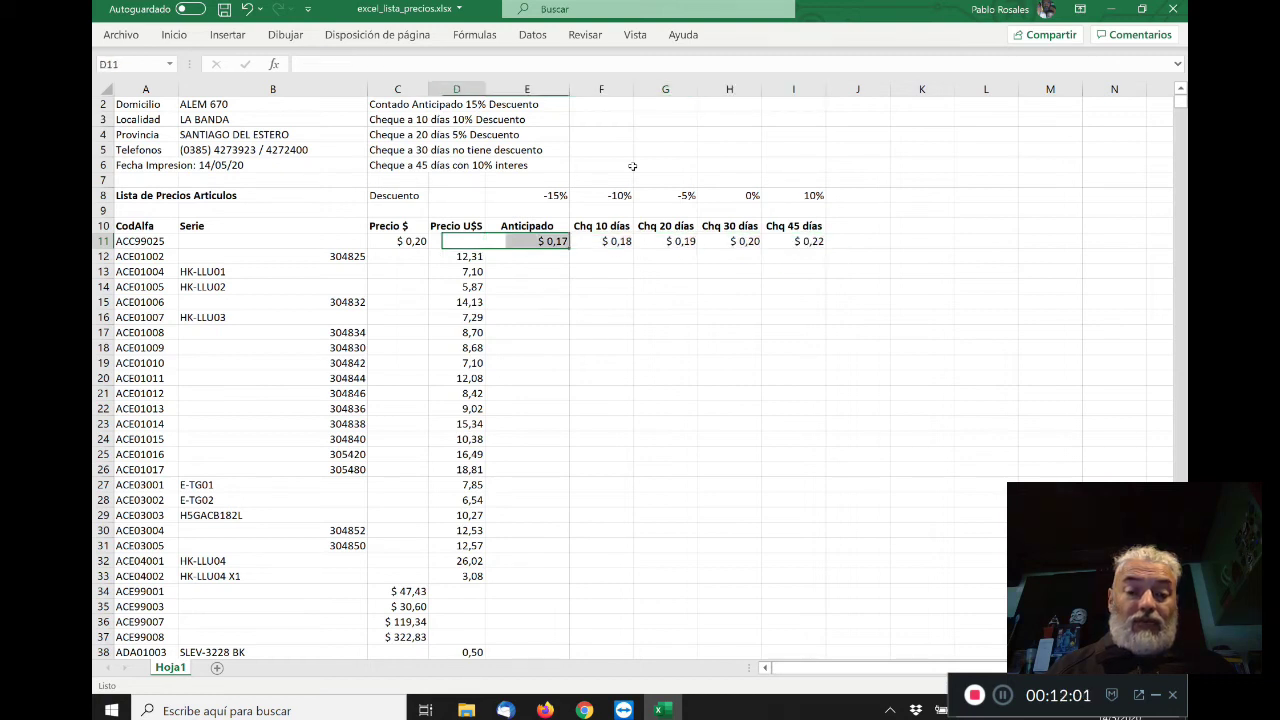
- Copy the Anticipado formula from E11 into E34:I37, the rows of articles ACE99001 to ACE99008 with peso prices
key("ctrl+c")
key("Down")
key("Down")
key("Down")
key("Down")
key("Down")
key("Down")
key("Down")
key("Down")
key("Down")
key("Down")
key("Down")
key("Down")
key("Down")
key("Down")
key("Down")
key("Down")
key("Down")
key("Down")
key("Down")
key("Down")
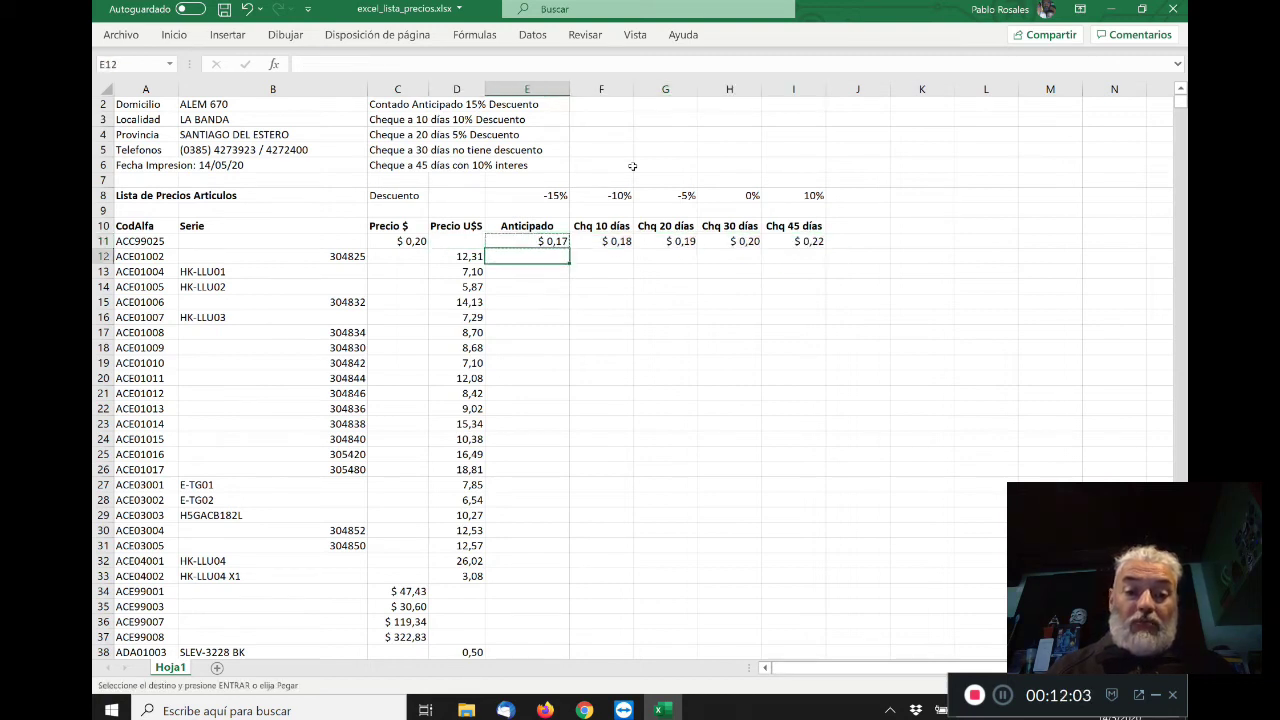
key("Up")
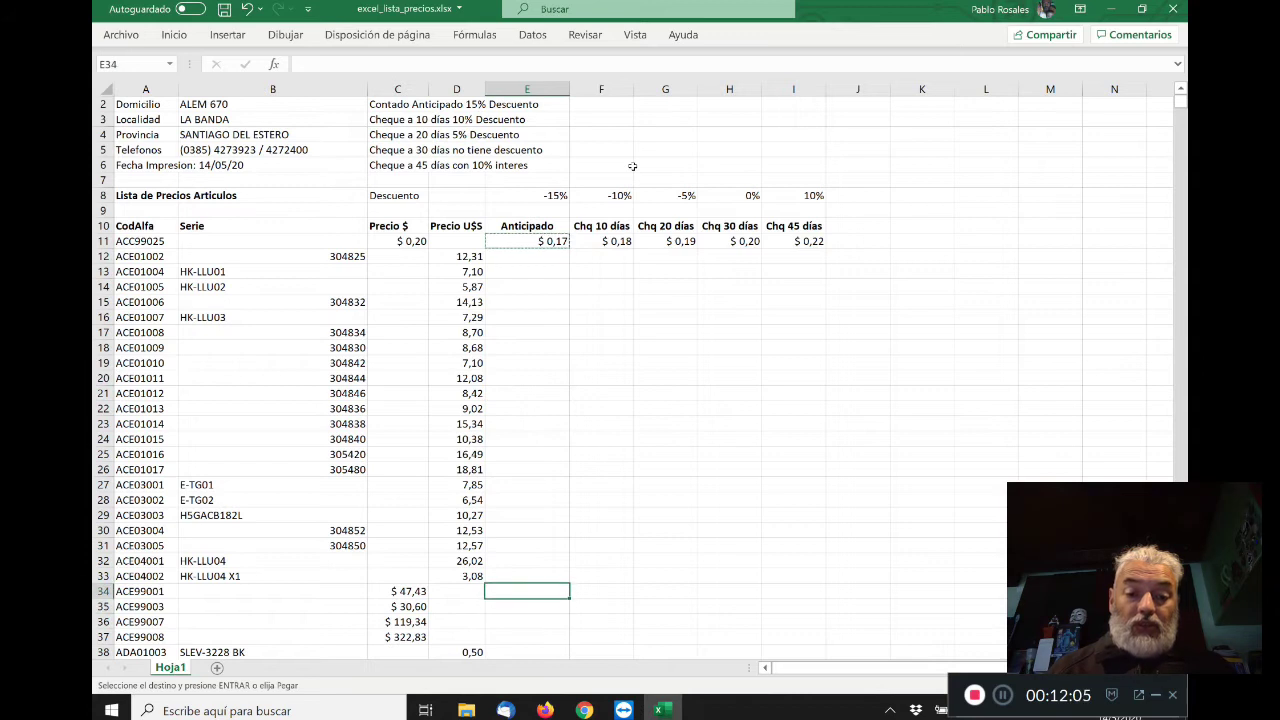
key("shift+Down")
key("shift+Down")
key("shift+Down")
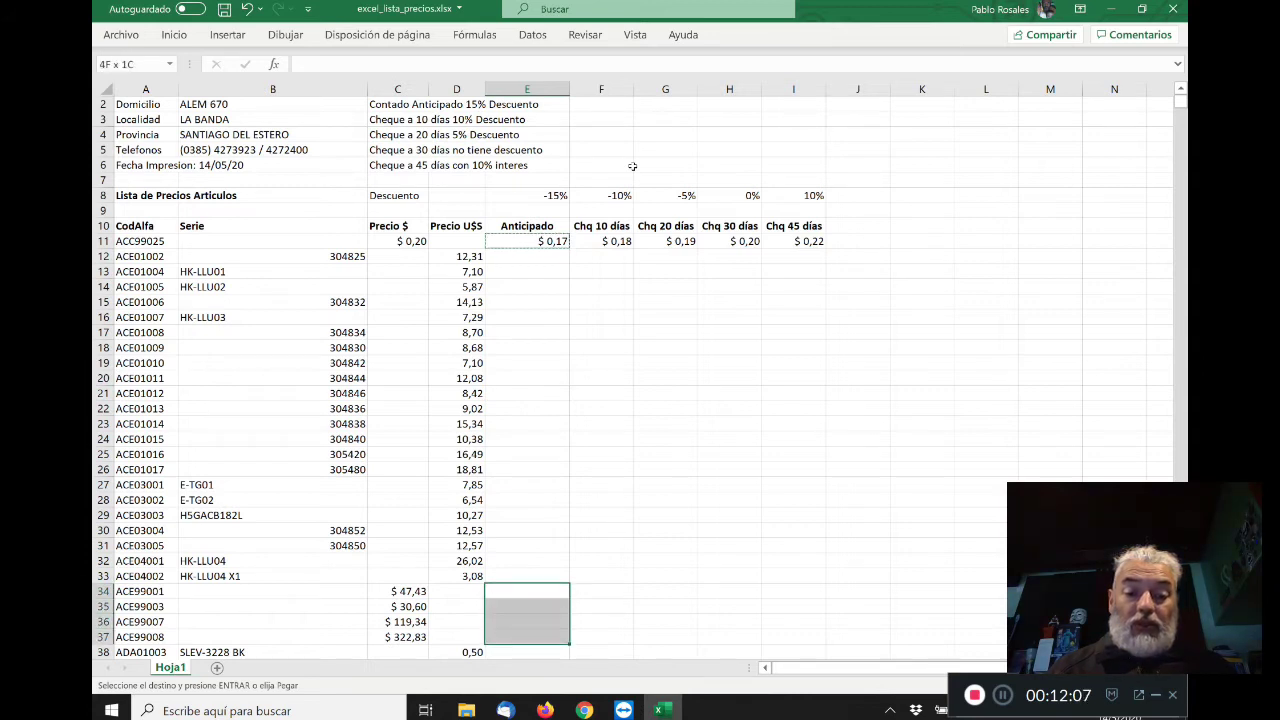
key("shift+Right")
key("shift+Right")
key("shift+Right")
key("shift+Right")
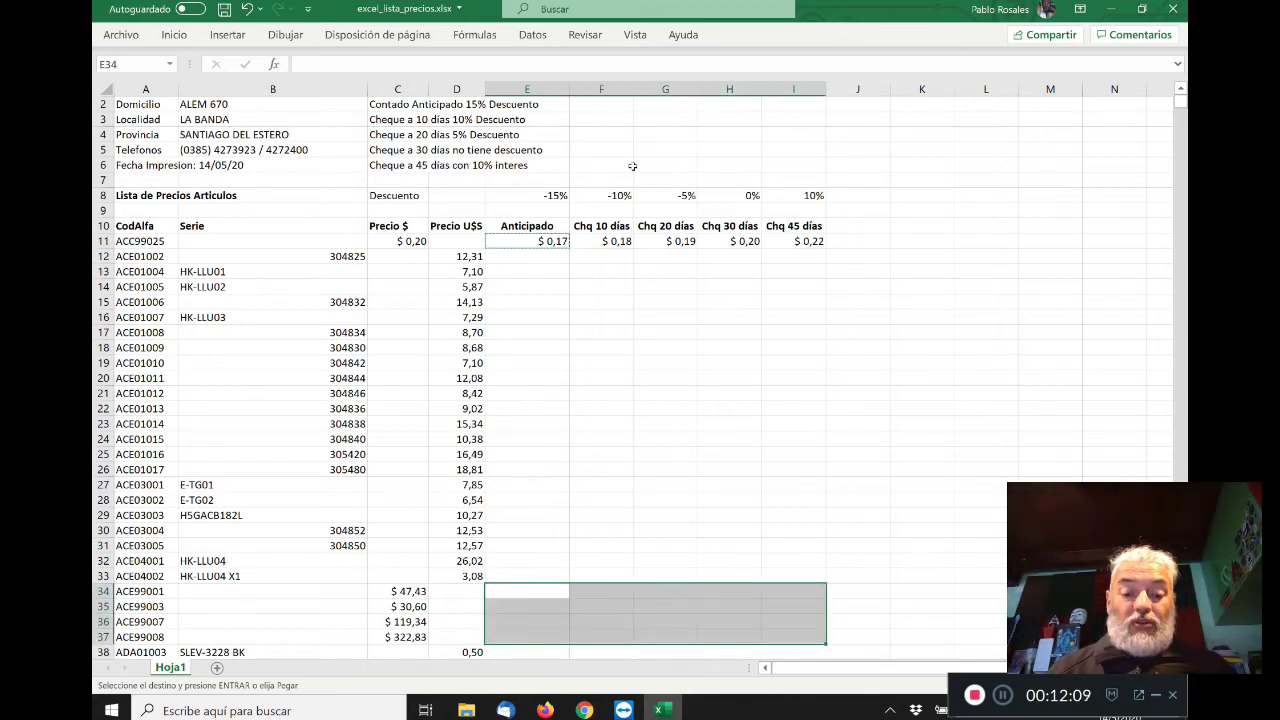
key("ctrl+v")
- Check the copied formulas in rows 34 to 37 and across E34:I34 for their price and percentage references
key("Down")
key("Down")
key("Down")
key("Down")
key("Up")
key("Up")
key("Up")
key("Up")
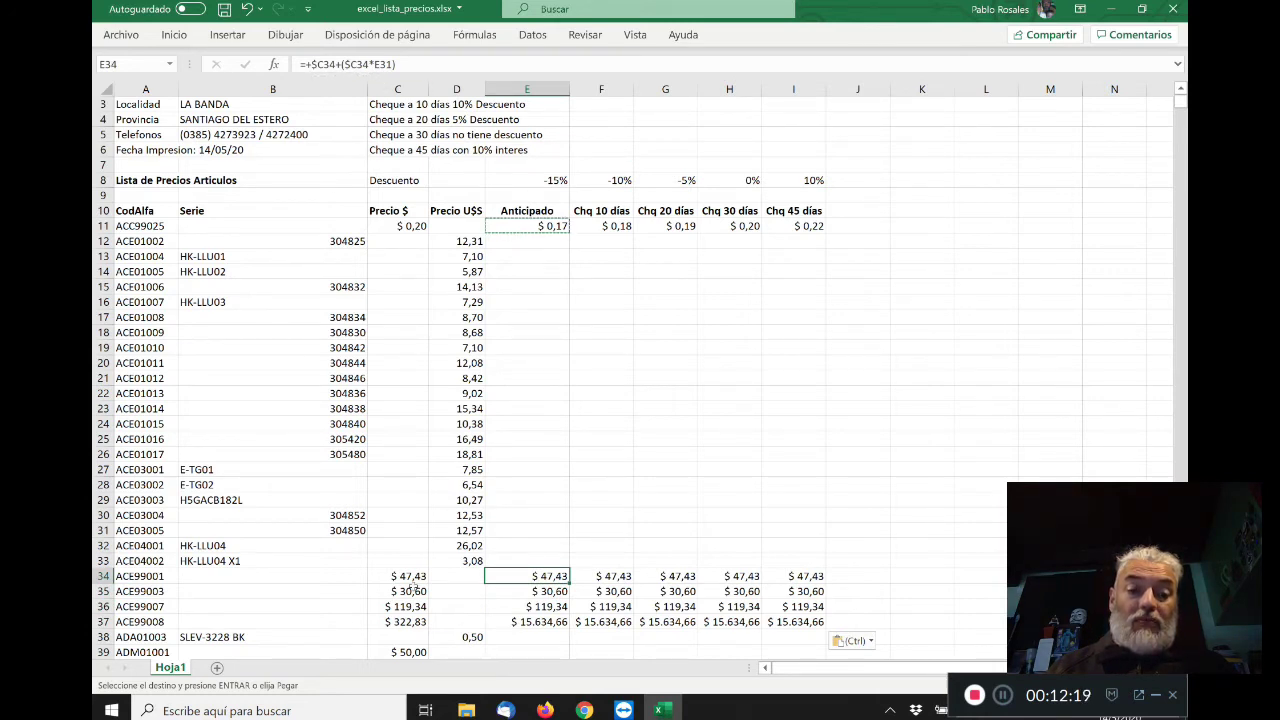
key("Right")
key("Right")
key("Right")
key("Right")
key("Left")
key("Left")
key("Left")
key("Left")
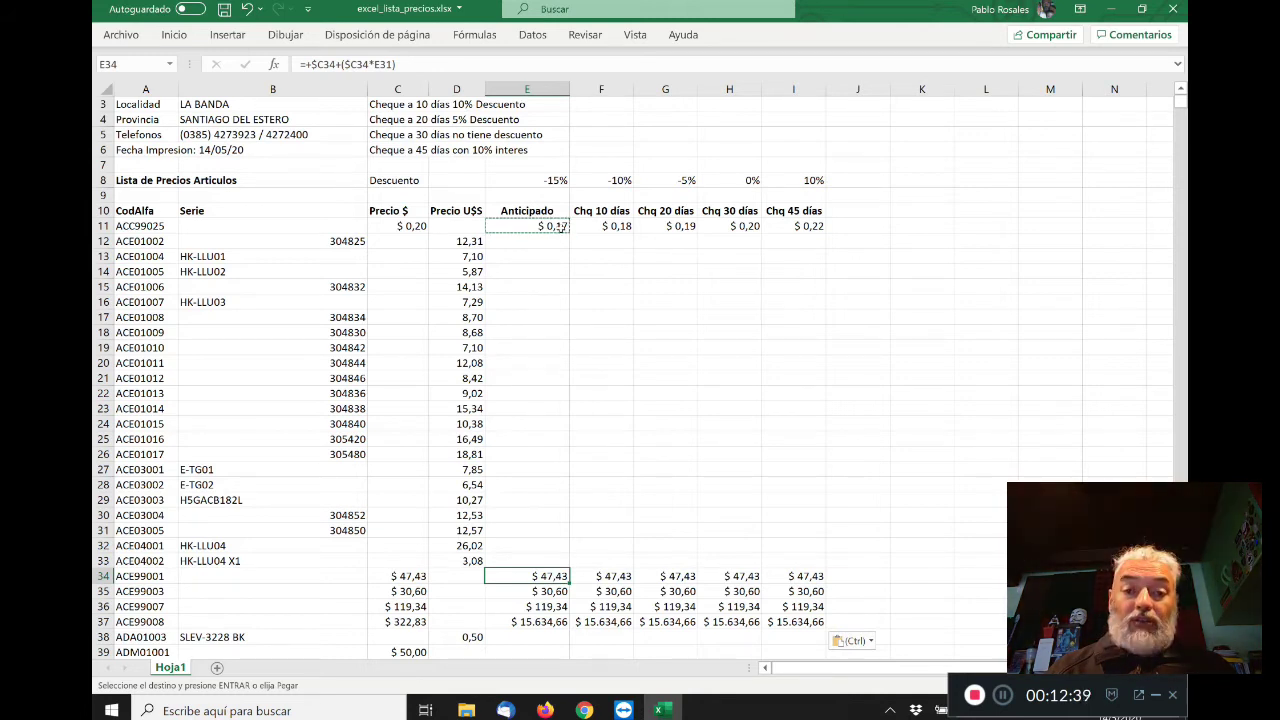
- Lock row 8 in the percentage reference of the Anticipado formula in E11, making it =+$C11+($C11*E$8)
left_click(547, 528)
right_click(530, 226)
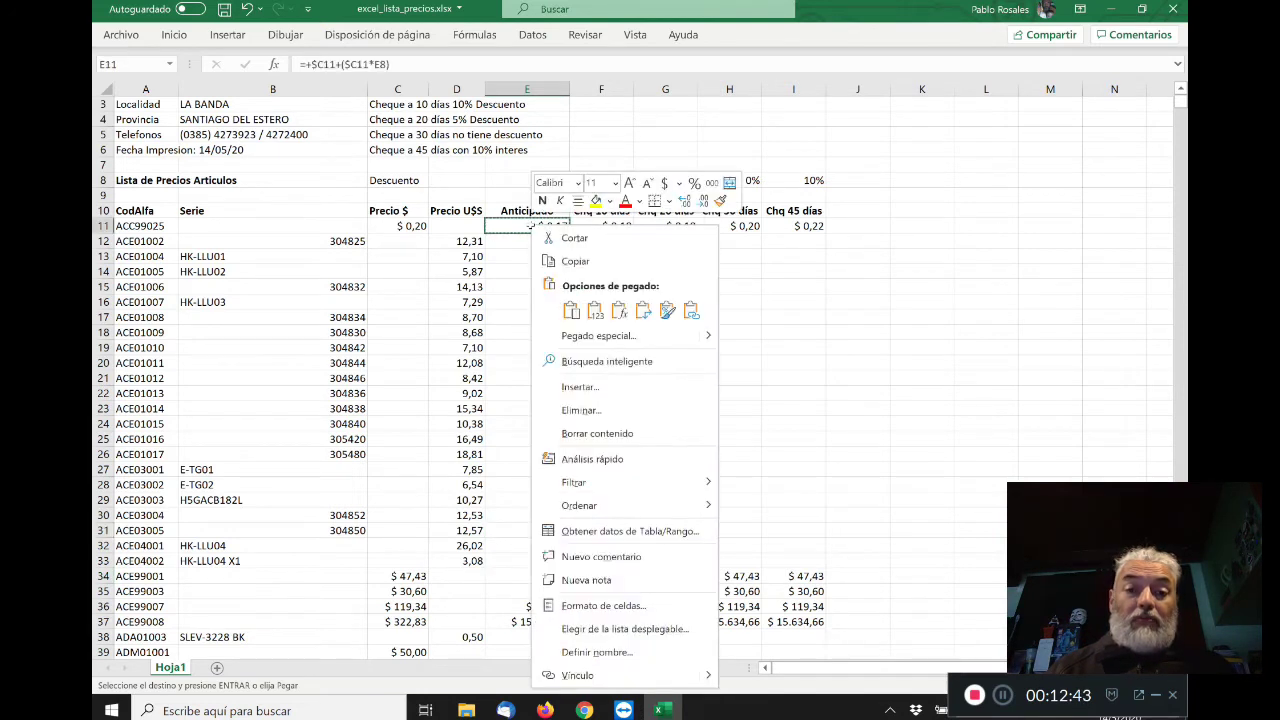
key("Escape")
key("Escape")
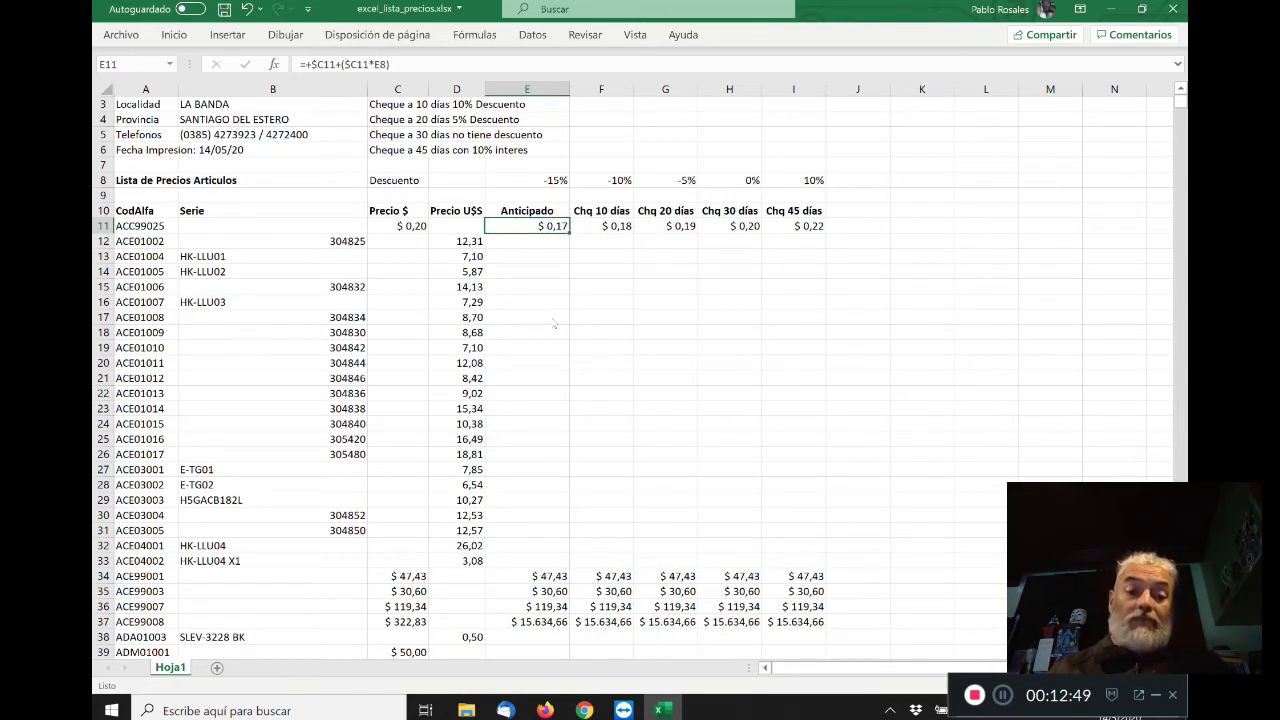
key("F2")
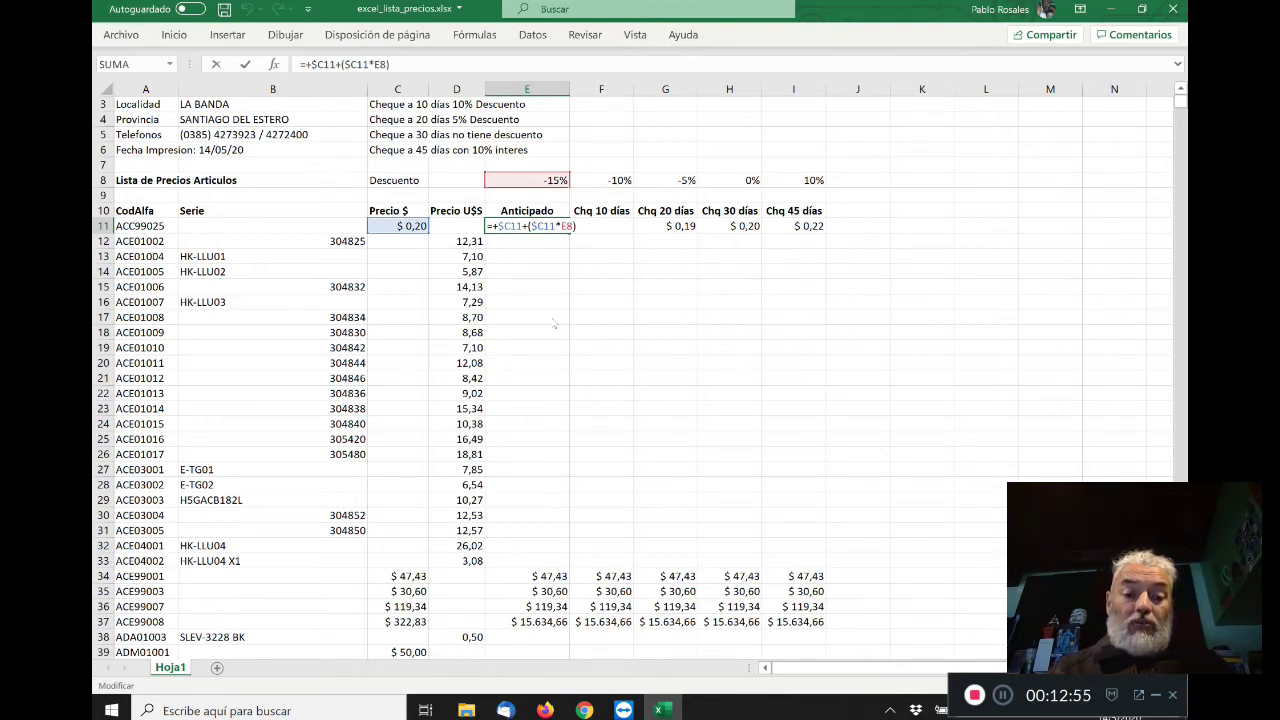
type("$")
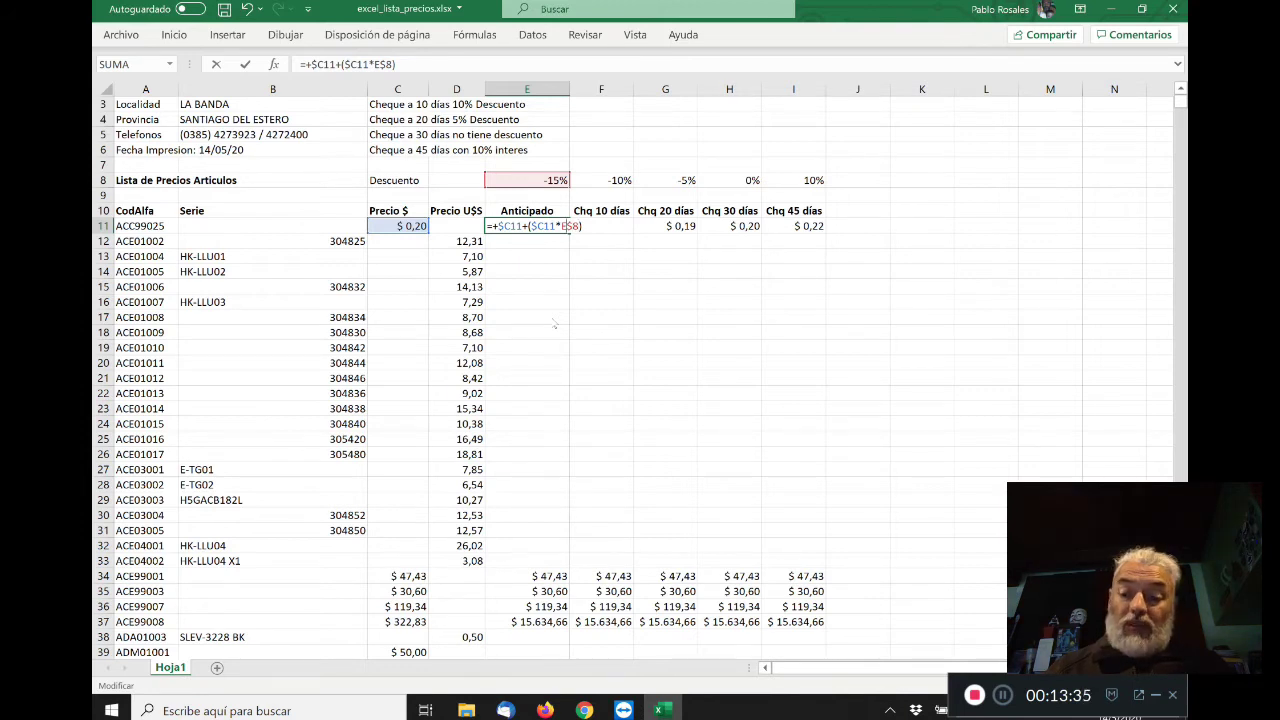
key("ctrl+Return")
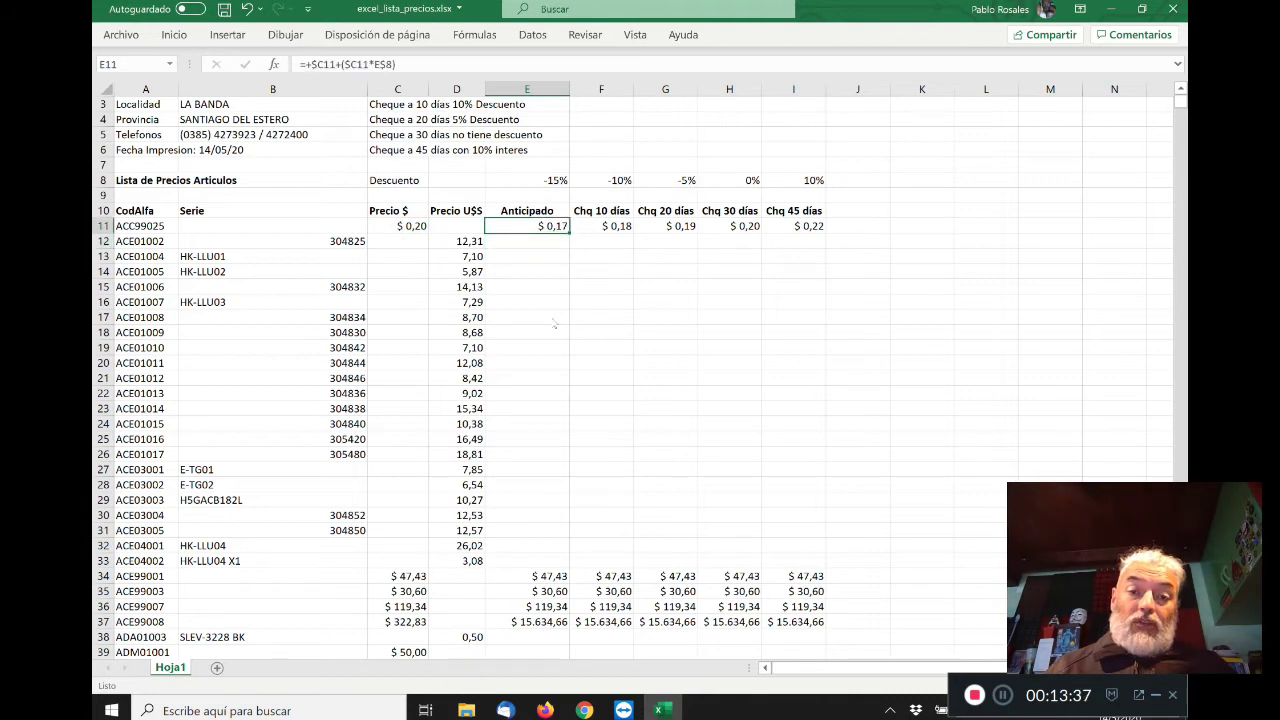
- Copy the E11 formula with the locked row 8 into F11:I11 for the four cheque columns
key("ctrl+c")
key("Right")
key("shift+Right")
key("shift+Right")
key("shift+Right")
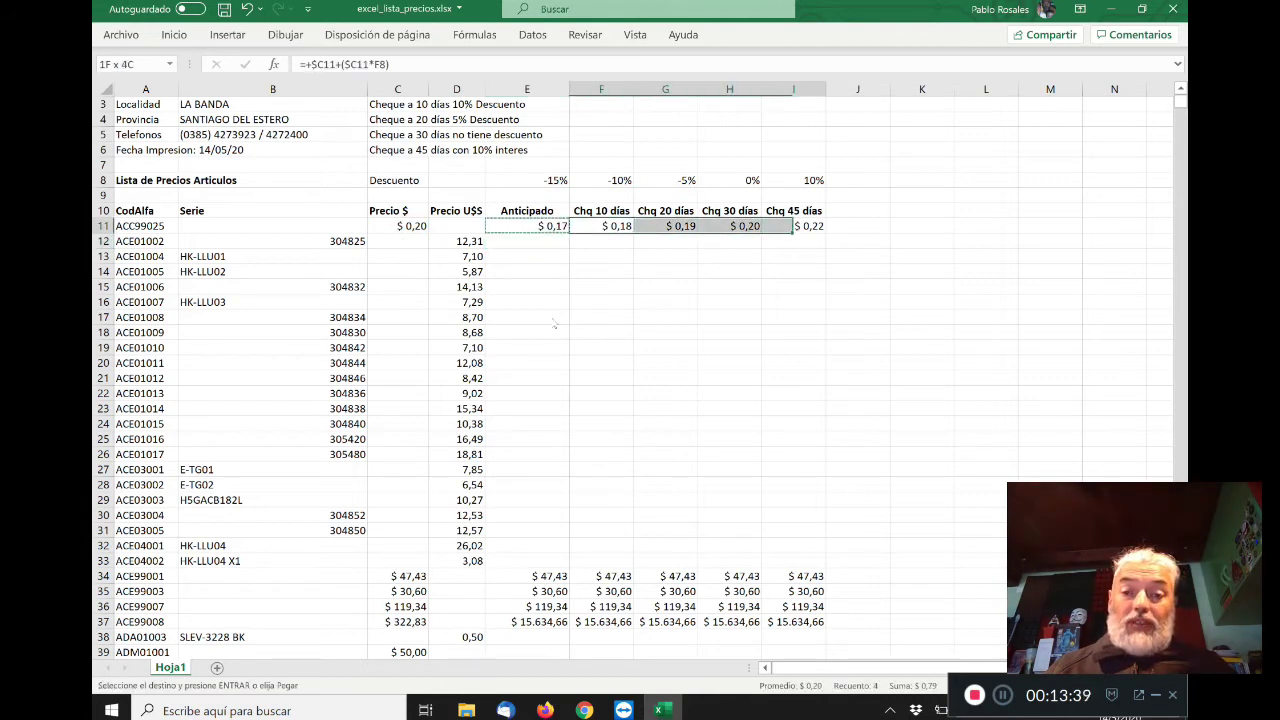
key("ctrl+v")
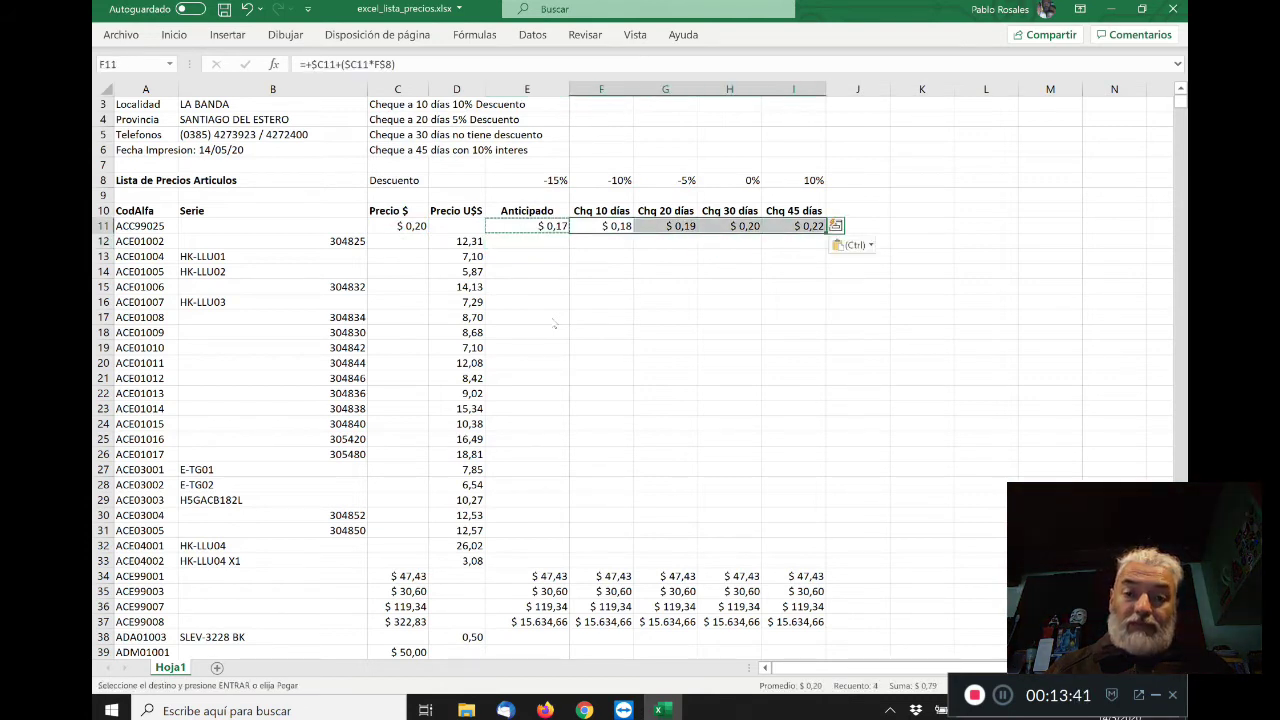
- Copy the E11:I11 formulas with the locked price column and percentage row into E34:I37, the rows of articles ACE99001 to ACE99008
key("Left")
key("shift+Right")
key("shift+Right")
key("shift+Right")
key("shift+Right")
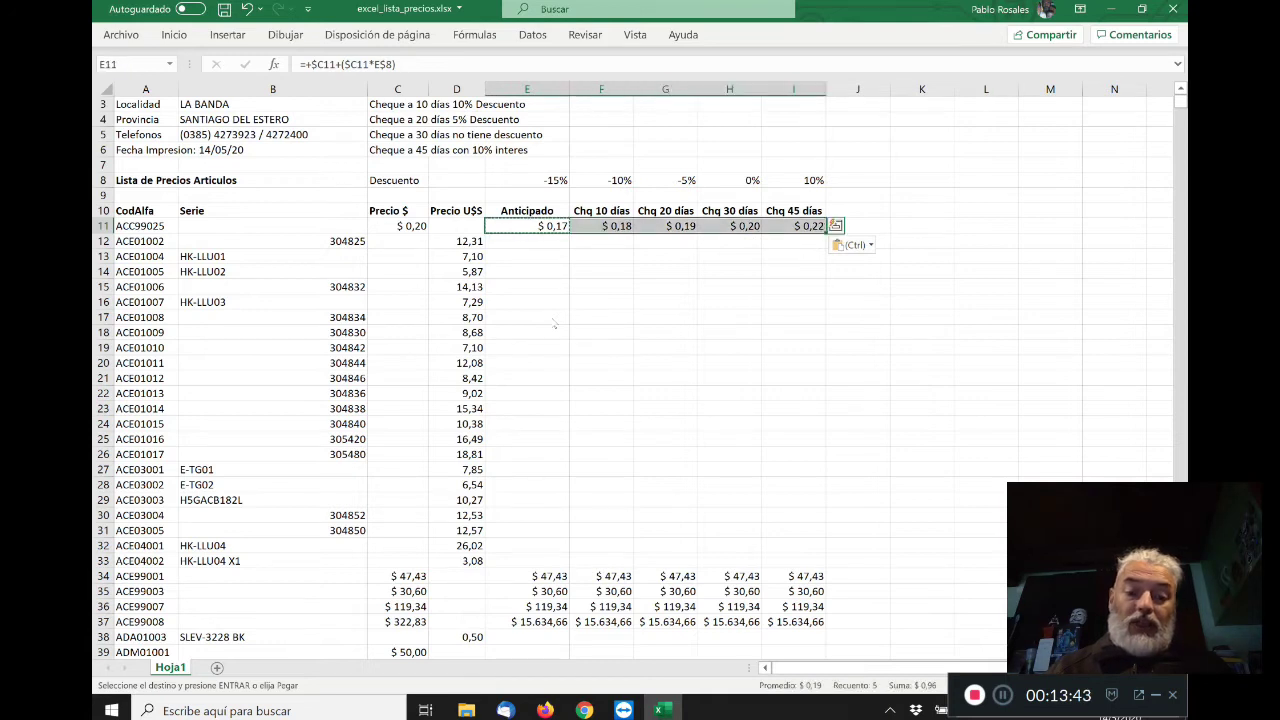
key("Down")
key("Down")
key("Down")
key("Down")
key("Down")
key("Down")
key("Down")
key("Down")
key("Down")
key("Down")
key("Down")
key("Down")
key("Down")
key("Down")
key("Down")
key("Down")
key("Down")
key("Down")
key("Down")
key("Down")
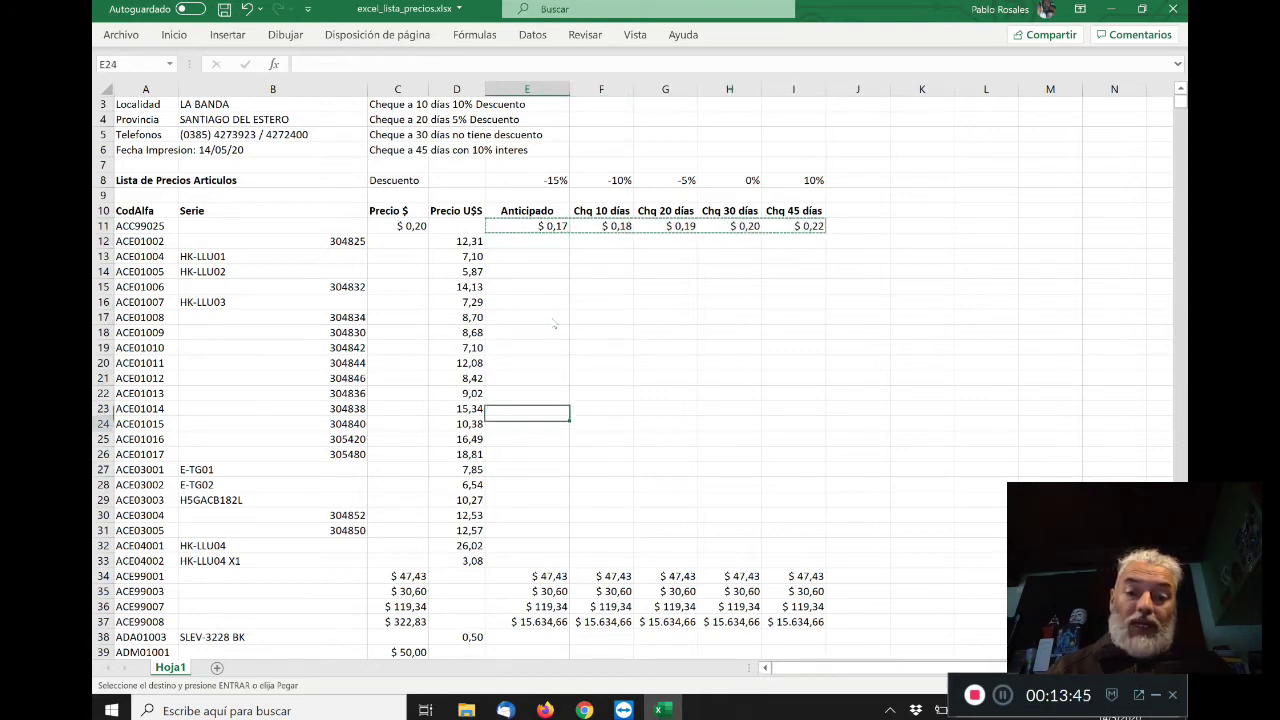
key("Up")
key("Up")
key("shift+Down")
key("shift+Down")
key("shift+Down")
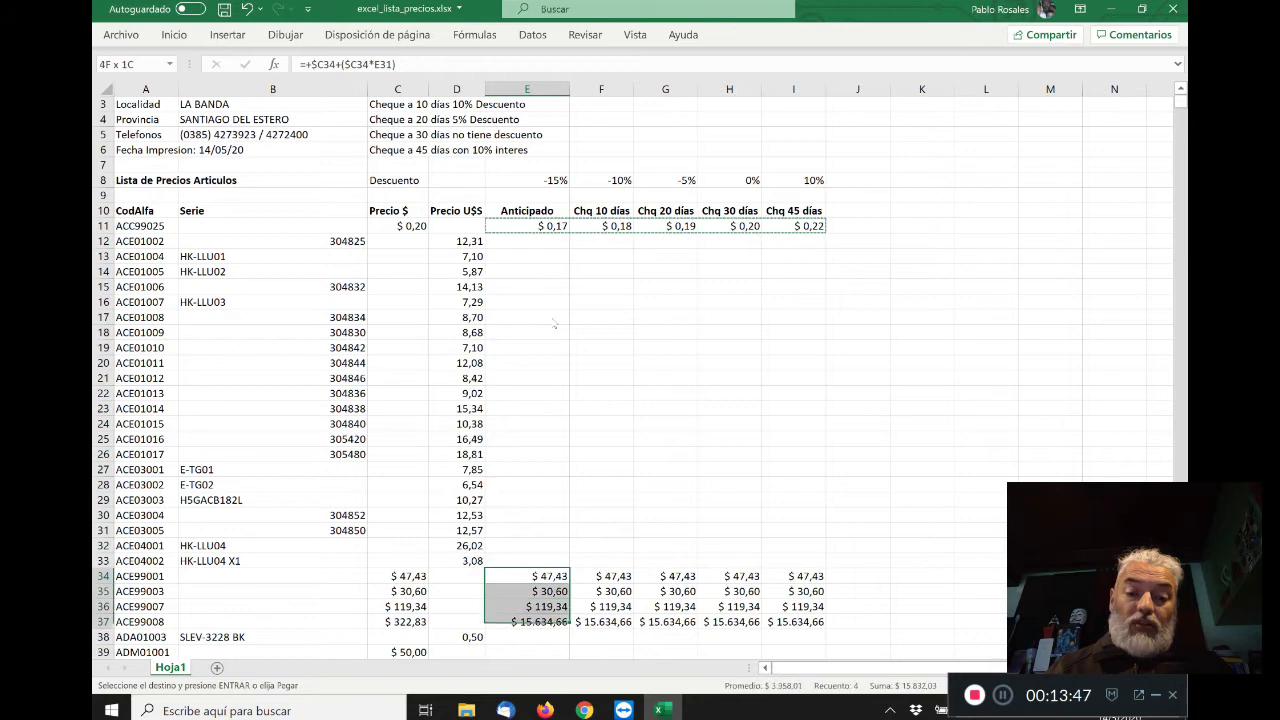
key("shift+Right")
key("shift+Right")
key("shift+Right")
key("shift+Right")
key("ctrl+v")
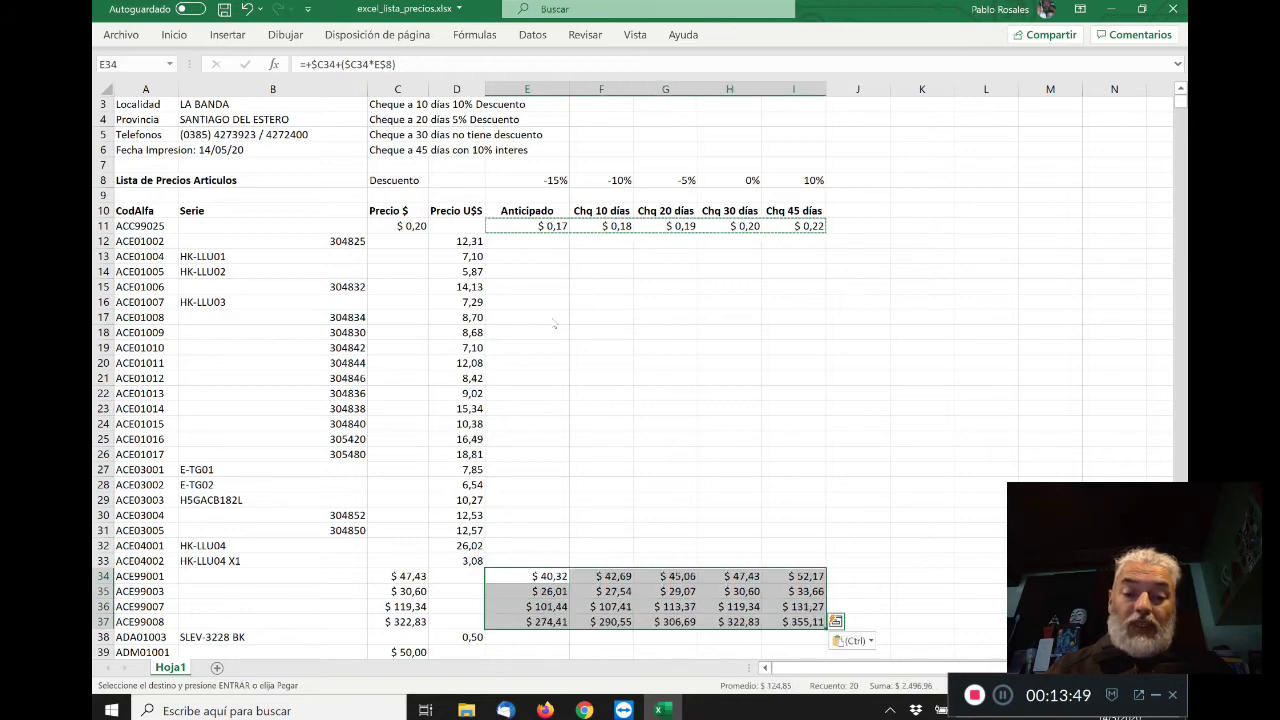
- Examine the Anticipado formula in E34 and the peso prices in C34 and C35 to check its price reference
key("Down")
key("Up")
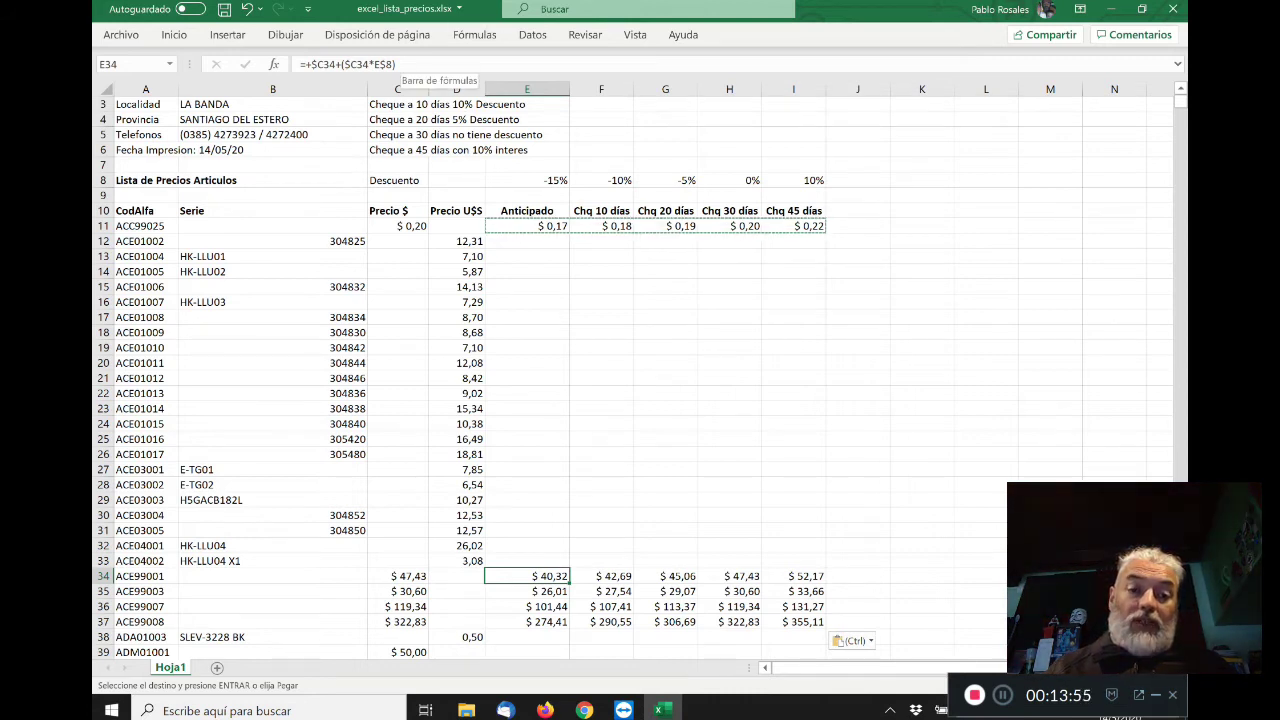
key("Left")
key("Left")
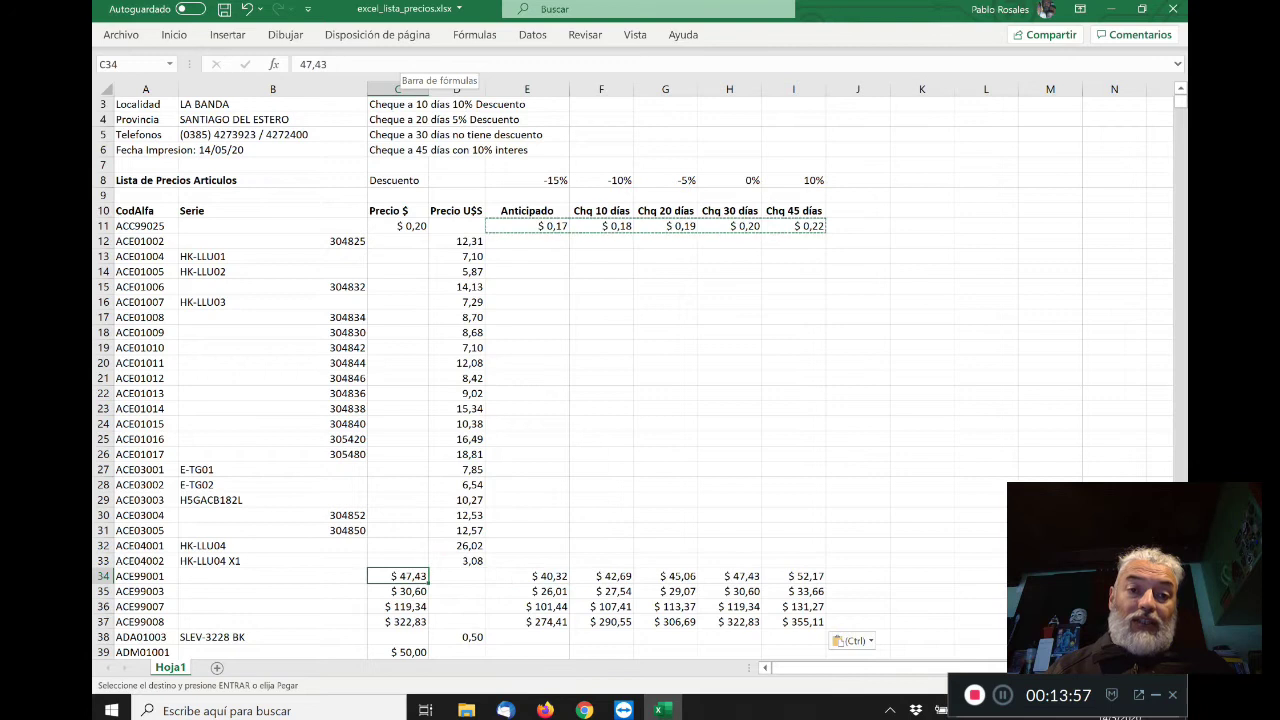
key("Right")
key("Right")
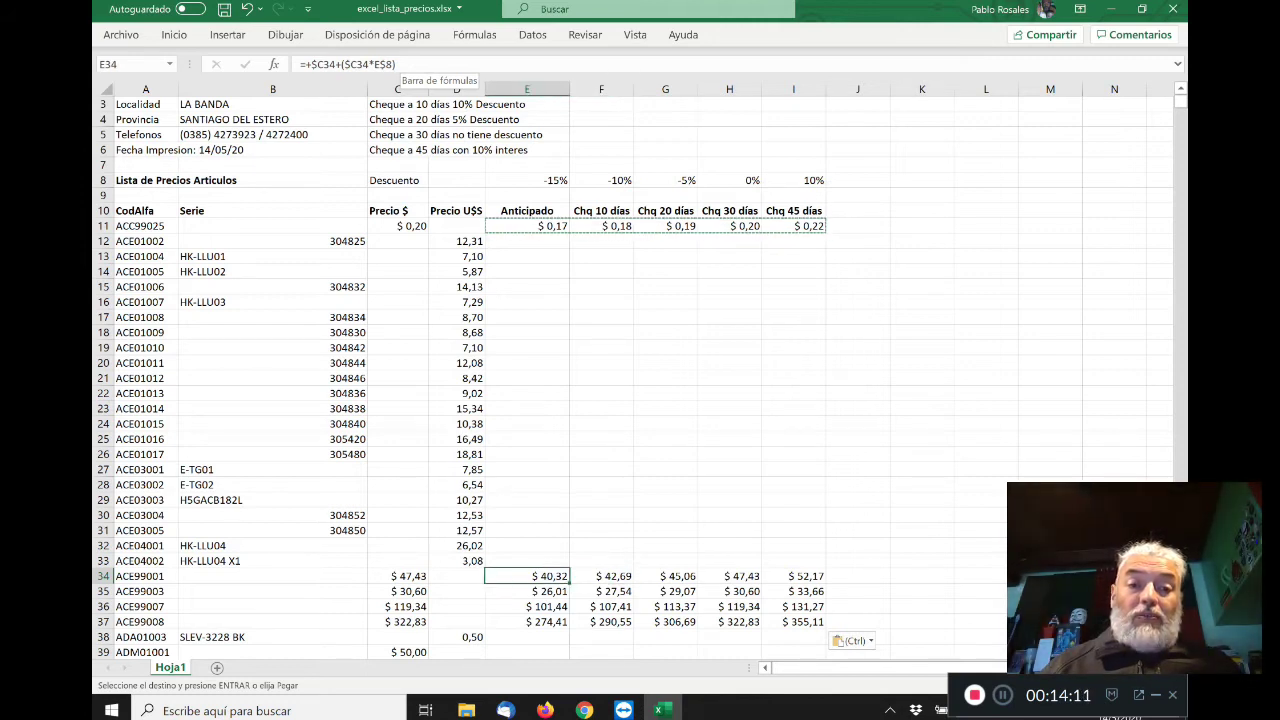
left_click(398, 591)
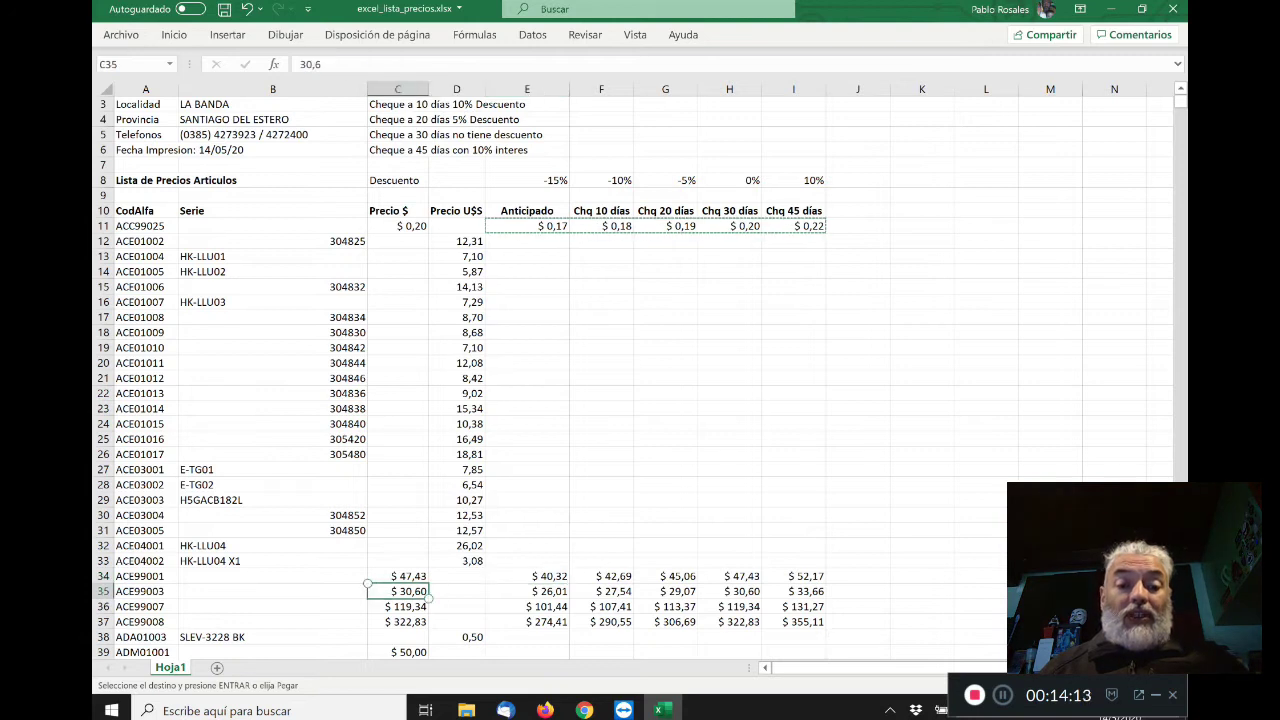
key("Right")
key("Right")
key("Up")
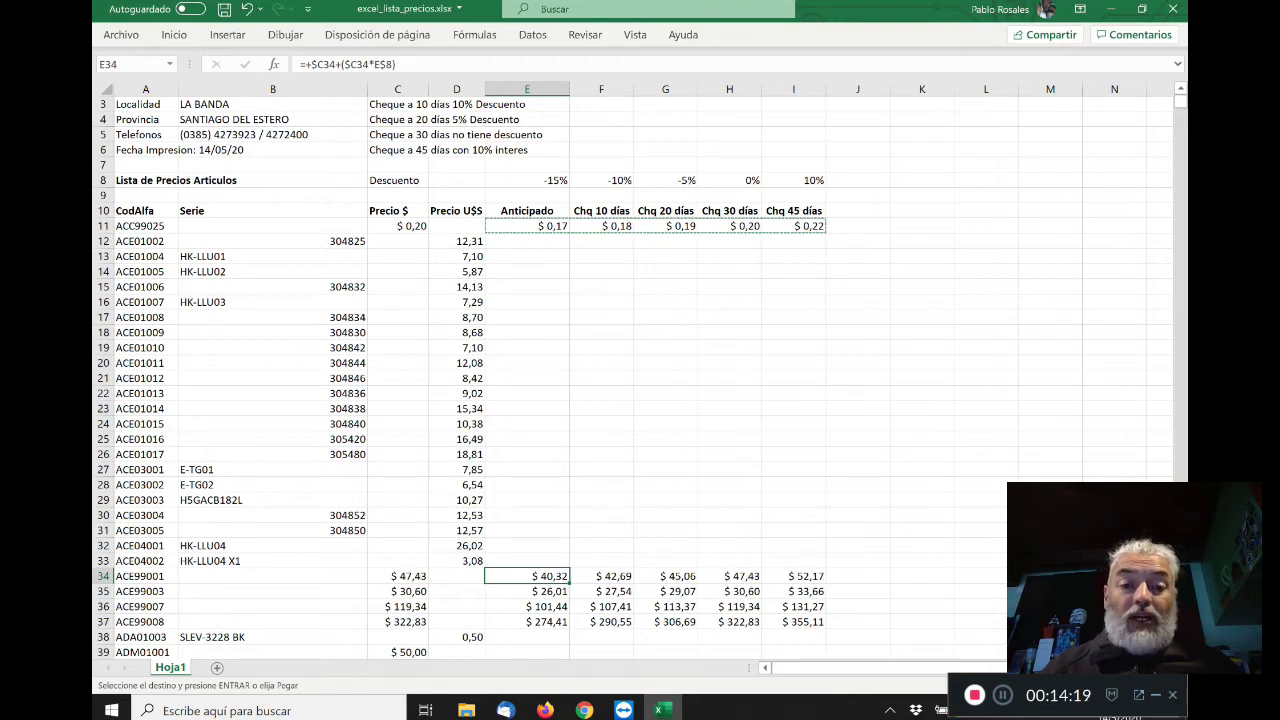
- Trace the locked percentage reference between E34 and row 8, and check the Anticipado formulas in E34:E37
key("Up")
key("Up")
key("Up")
key("Up")
key("Up")
key("Up")
key("Up")
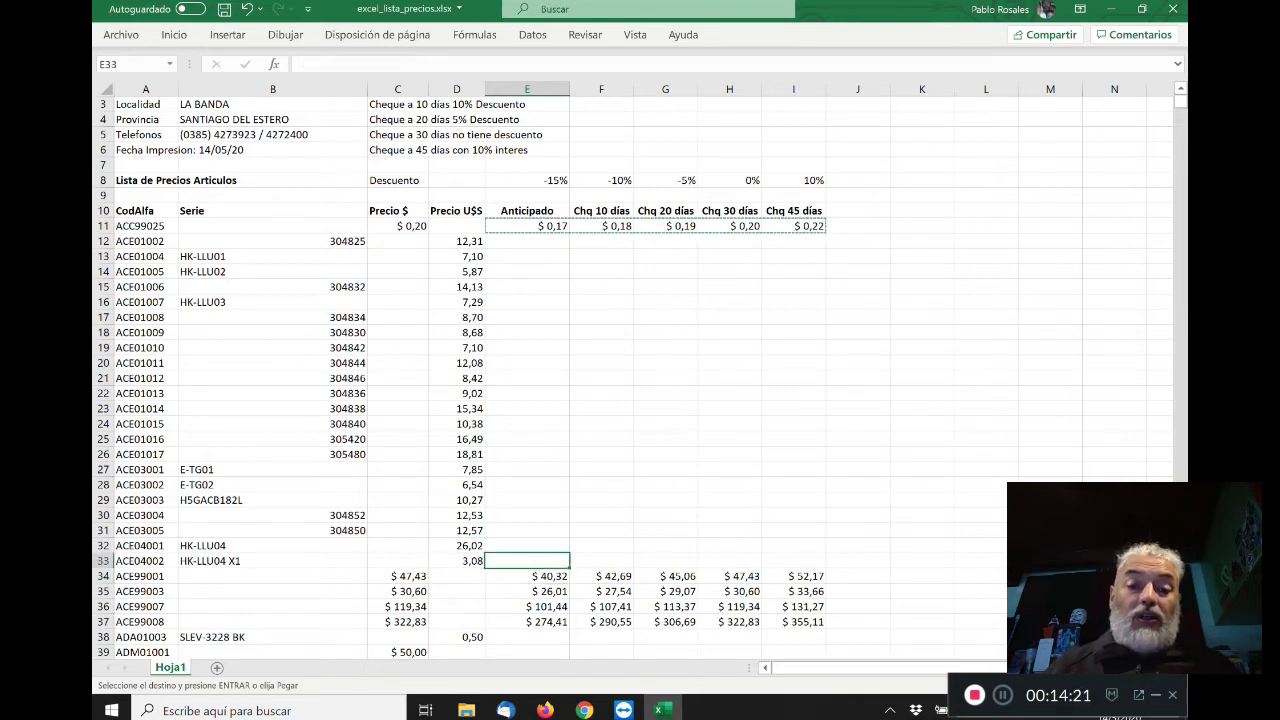
key("Up")
key("Up")
key("Up")
key("Up")
key("Up")
key("Up")
key("Up")
key("Up")
key("Up")
key("Up")
key("Up")
key("Up")
key("Up")
key("Up")
key("Up")
key("Up")
key("Up")
key("Up")
key("Up")
key("Down")
key("Down")
key("Down")
key("Down")
key("Down")
key("Down")
key("Down")
key("Down")
key("Down")
key("Down")
key("Down")
key("Down")
key("Down")
key("Down")
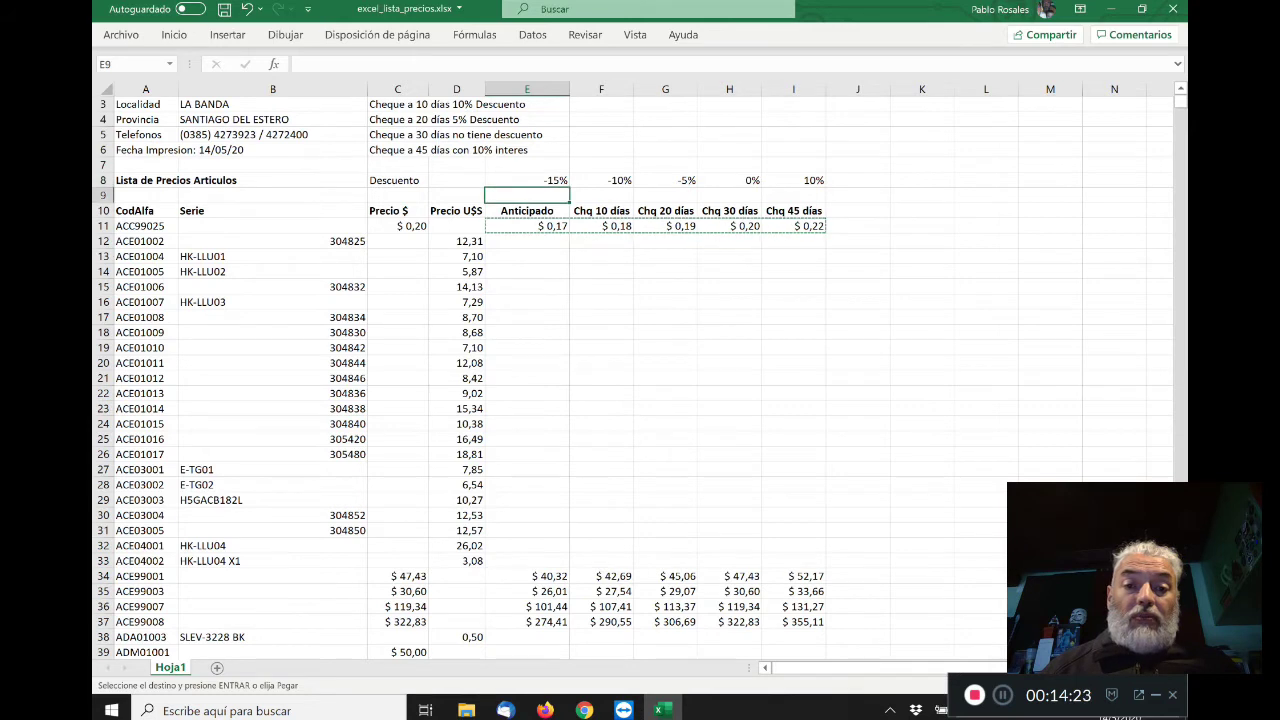
key("Down")
key("Down")
key("Down")
key("Down")
key("Down")
key("Down")
key("Down")
key("Down")
key("Down")
key("Down")
key("Down")
key("Down")
key("Down")
key("Up")
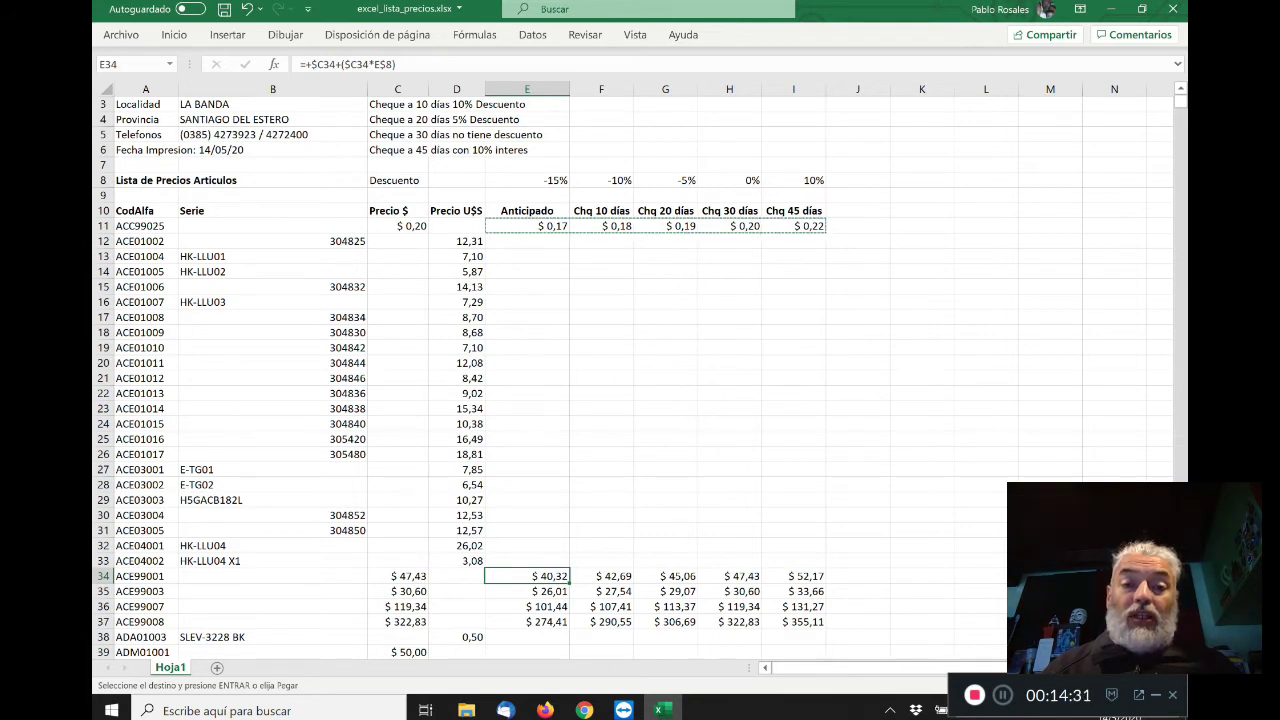
key("Down")
key("Down")
key("Down")
key("Up")
key("Up")
key("Up")
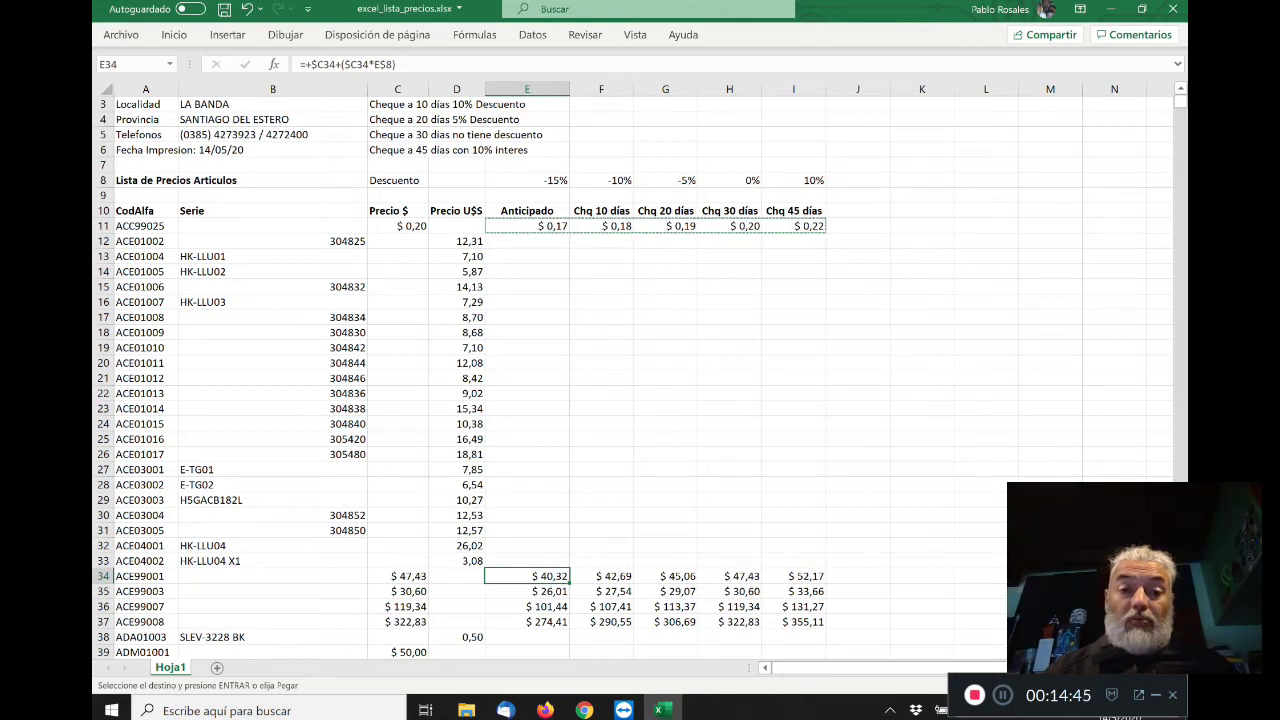
- Examine the Anticipado formula in E11 and the peso price it references in C11
key("Up")
key("Up")
key("Up")
key("Up")
key("Up")
key("Up")
key("Up")
key("Up")
key("Up")
key("Up")
key("Up")
key("Up")
key("Up")
key("Up")
key("Up")
key("Up")
key("Up")
key("Up")
key("Up")
key("Up")
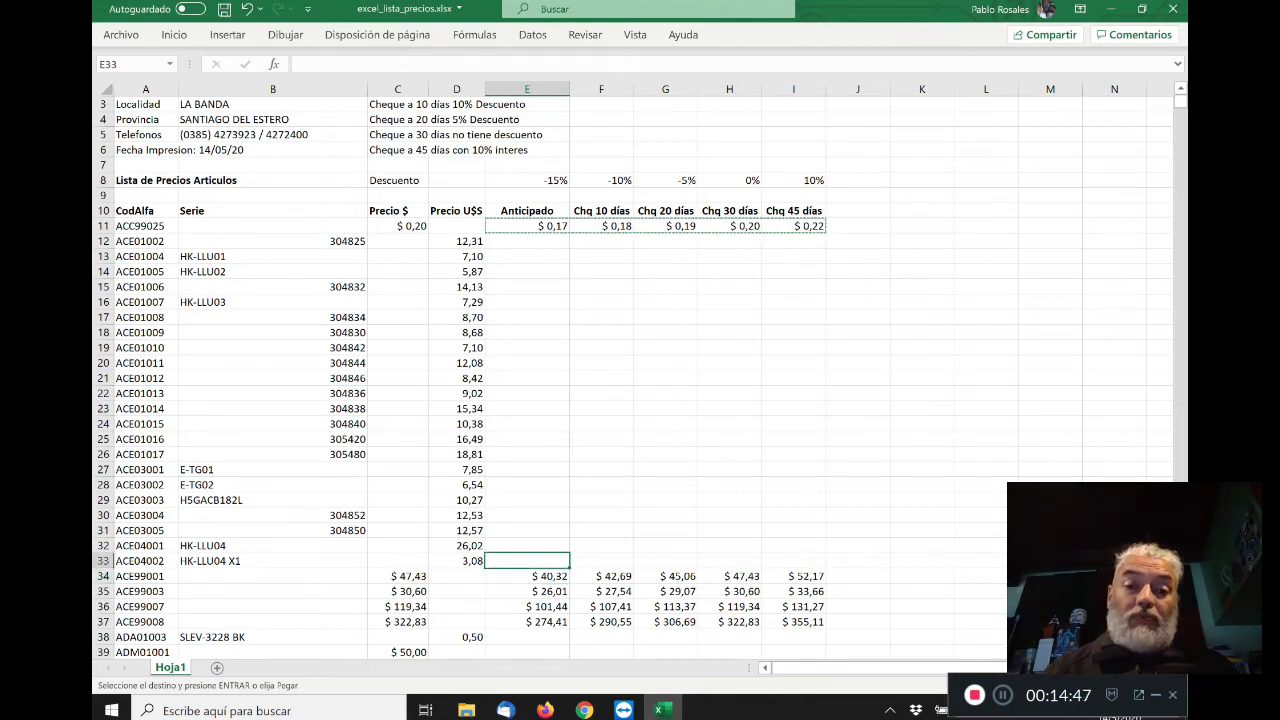
key("Up")
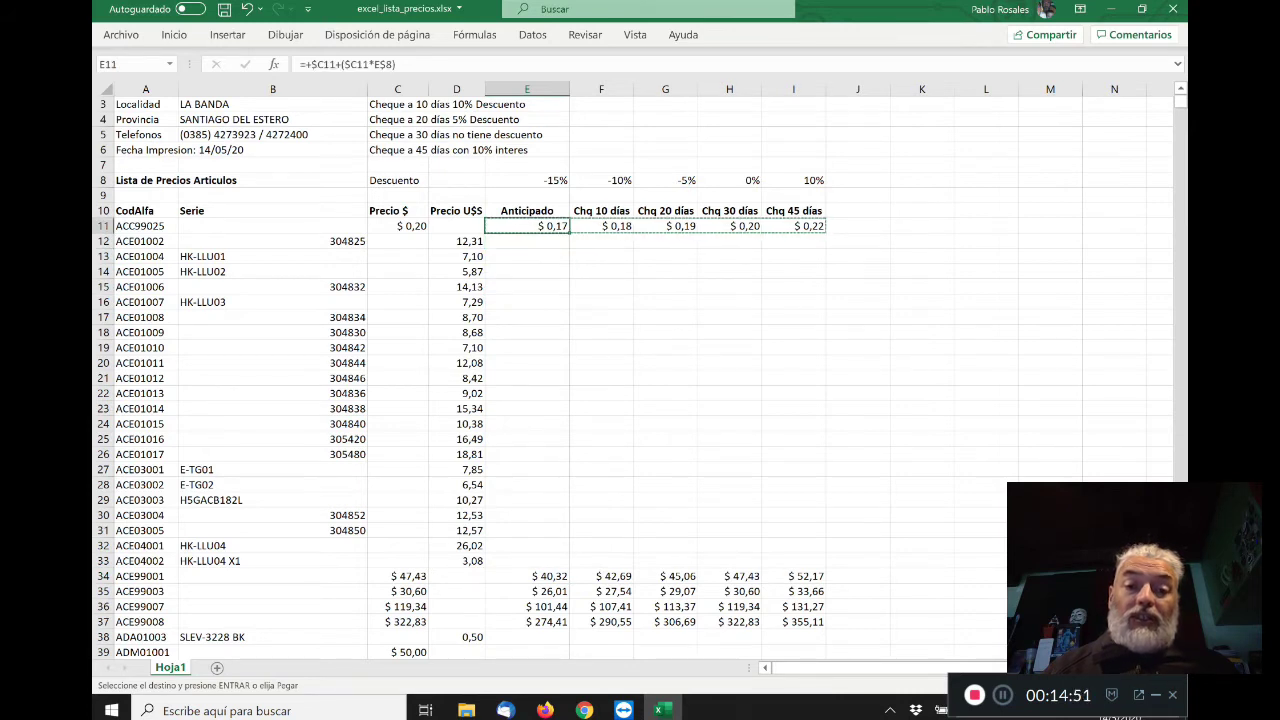
key("Left")
key("Left")
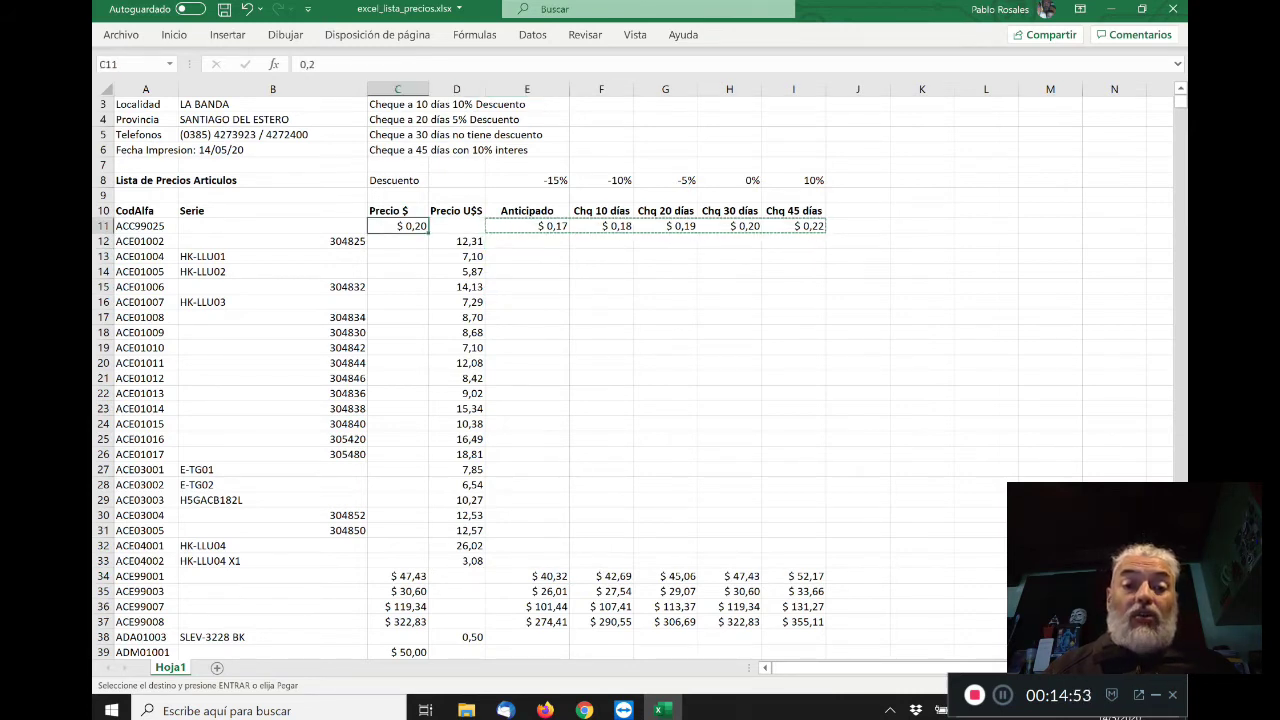
key("Right")
key("Right")
key("Left")
key("Left")
- Review the peso prices in column C from article ACC99025 down past the ALM articles and back up to the list's header
key("Down")
key("Down")
key("Down")
key("Down")
key("Down")
key("Down")
key("Down")
key("Down")
key("Down")
key("Down")
key("Down")
key("Down")
key("Down")
key("Down")
key("Down")
key("Down")
key("Down")
key("Down")
key("Down")
key("Down")
key("Down")
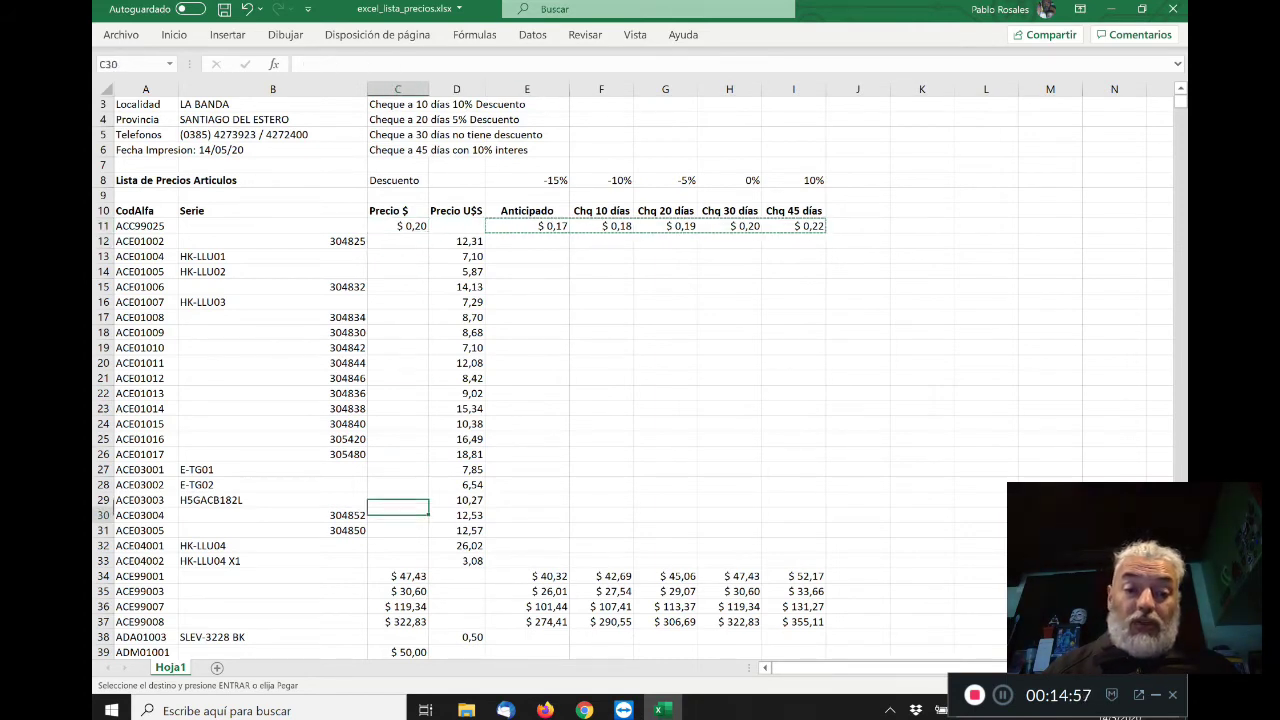
key("Up")
key("Up")
key("Up")
key("Up")
key("Up")
key("Up")
key("Up")
key("Up")
key("Up")
key("Up")
key("Up")
key("Up")
key("Up")
key("Up")
key("Up")
key("Up")
key("Up")
key("Up")
key("Up")
key("Up")
key("Up")
key("Up")
key("Up")
key("Down")
key("Down")
key("Down")
key("Down")
key("Down")
key("Down")
key("Down")
key("Down")
key("Down")
key("Down")
key("Down")
key("Down")
key("Down")
key("Down")
key("Down")
key("Down")
key("Down")
key("Down")
key("Down")
key("Down")
key("Down")
key("Down")
key("Down")
key("Down")
key("Down")
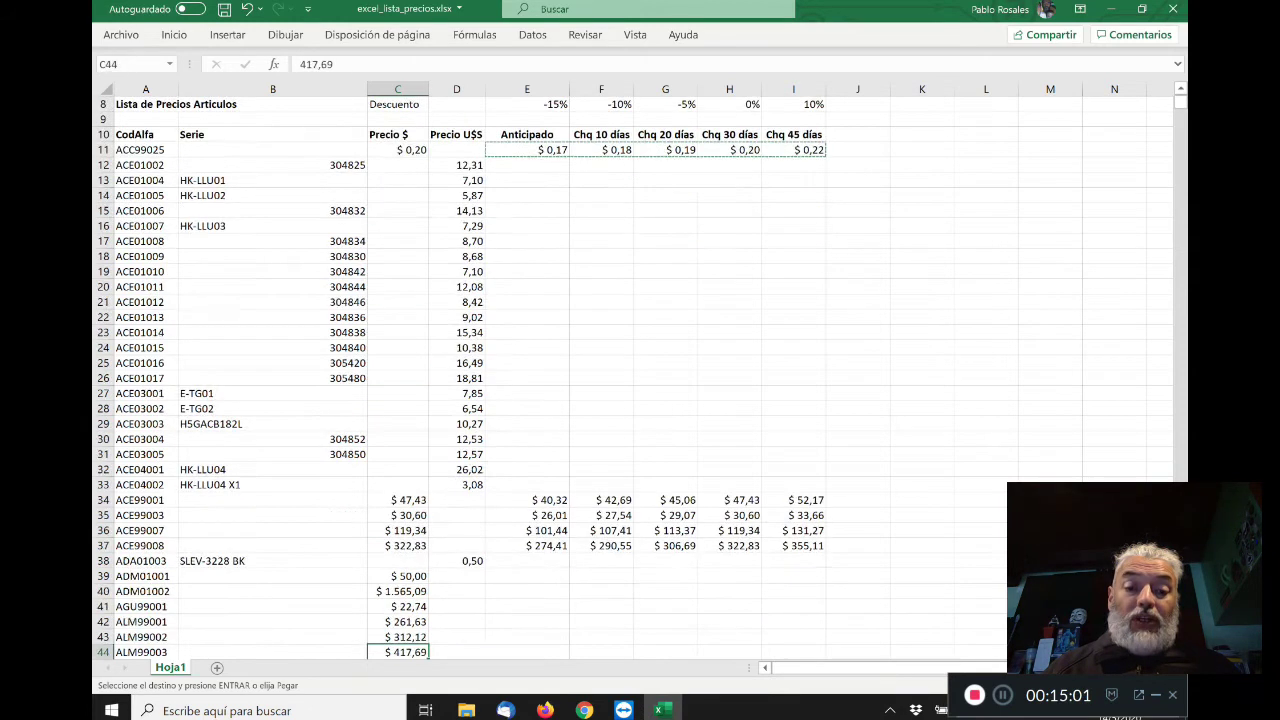
key("Up")
key("Up")
key("Up")
key("Up")
key("Up")
key("Up")
key("Up")
key("Up")
key("Up")
key("Up")
key("Up")
key("Up")
key("Up")
key("Up")
key("Up")
key("Up")
key("Up")
key("Up")
key("Up")
key("Up")
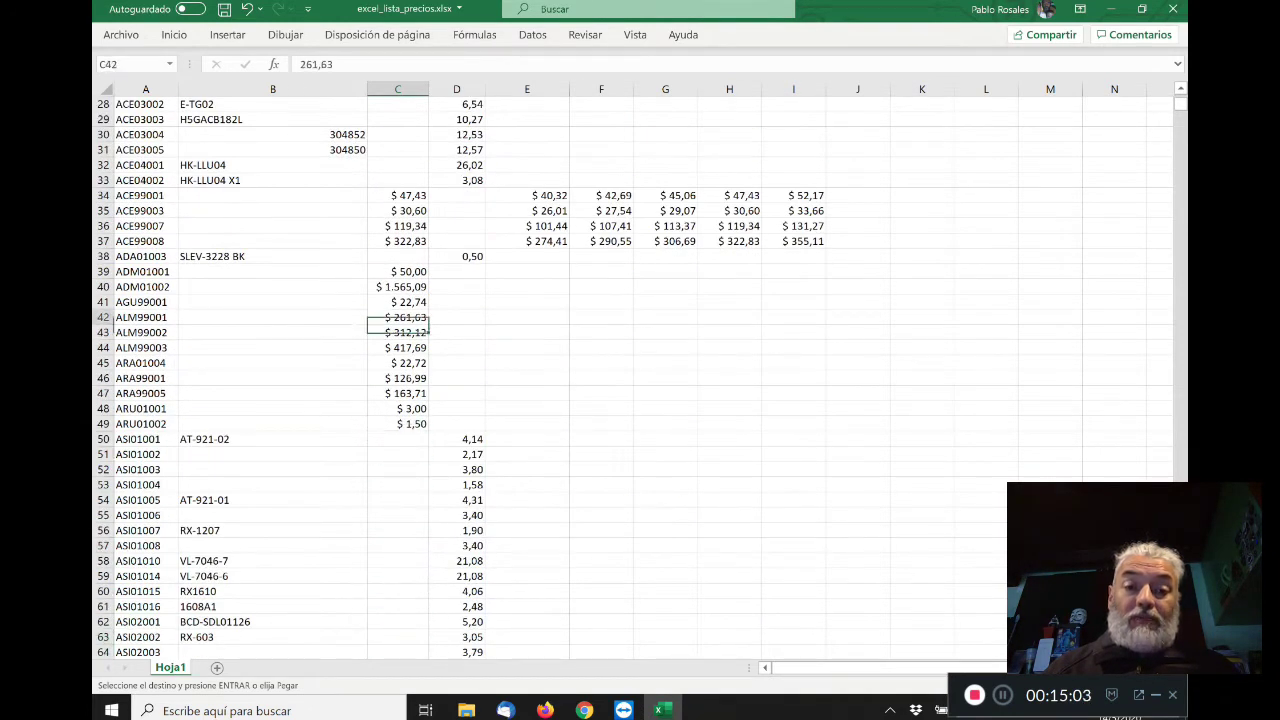
key("Up")
key("Up")
key("Up")
key("Up")
key("Up")
key("Up")
key("Up")
key("Up")
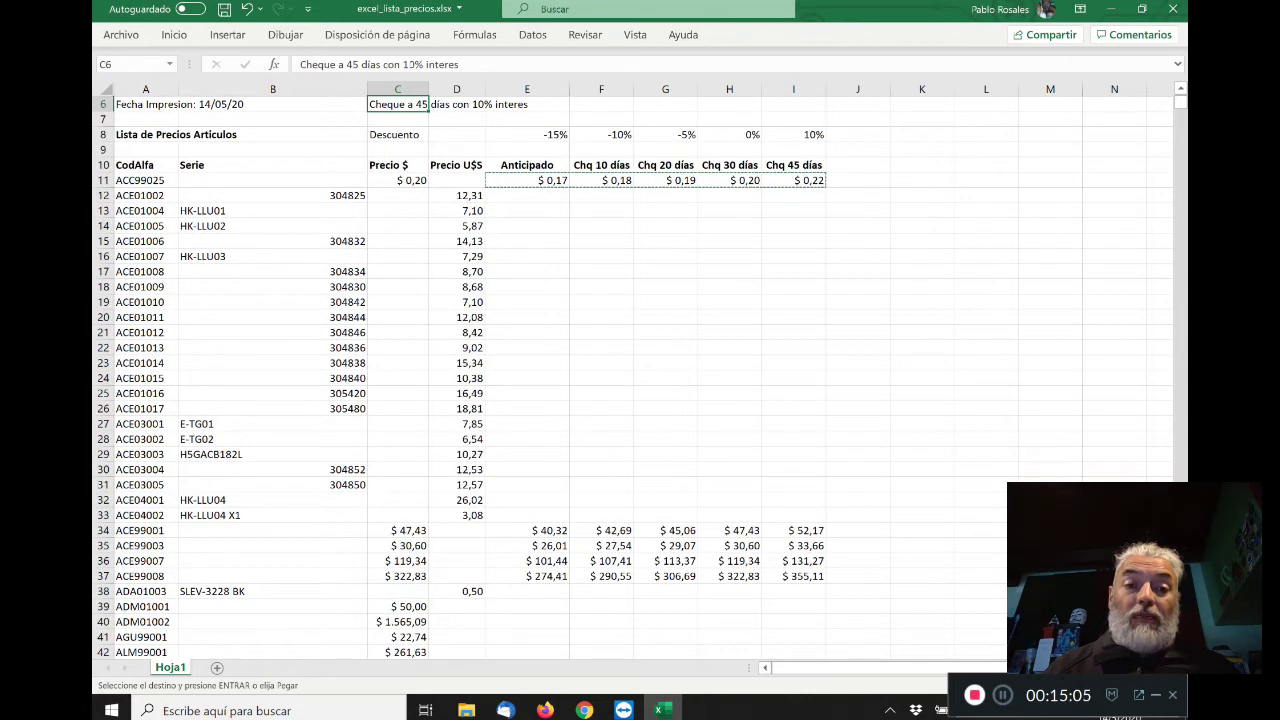
key("Up")
key("Up")
- Return to the Anticipado formula in E11 and cancel the pending copy of E11:I11
key("Down")
key("Down")
key("Down")
key("Down")
key("Down")
key("Down")
key("Down")
key("Right")
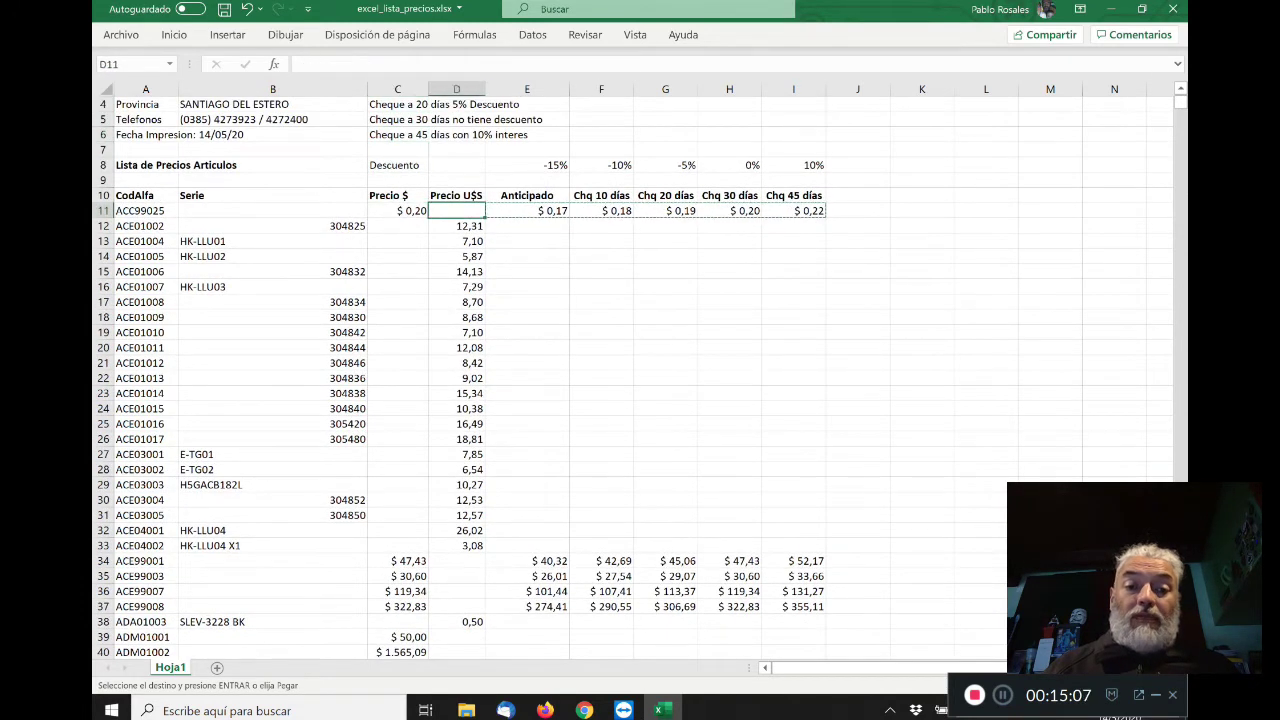
key("Right")
key("Escape")
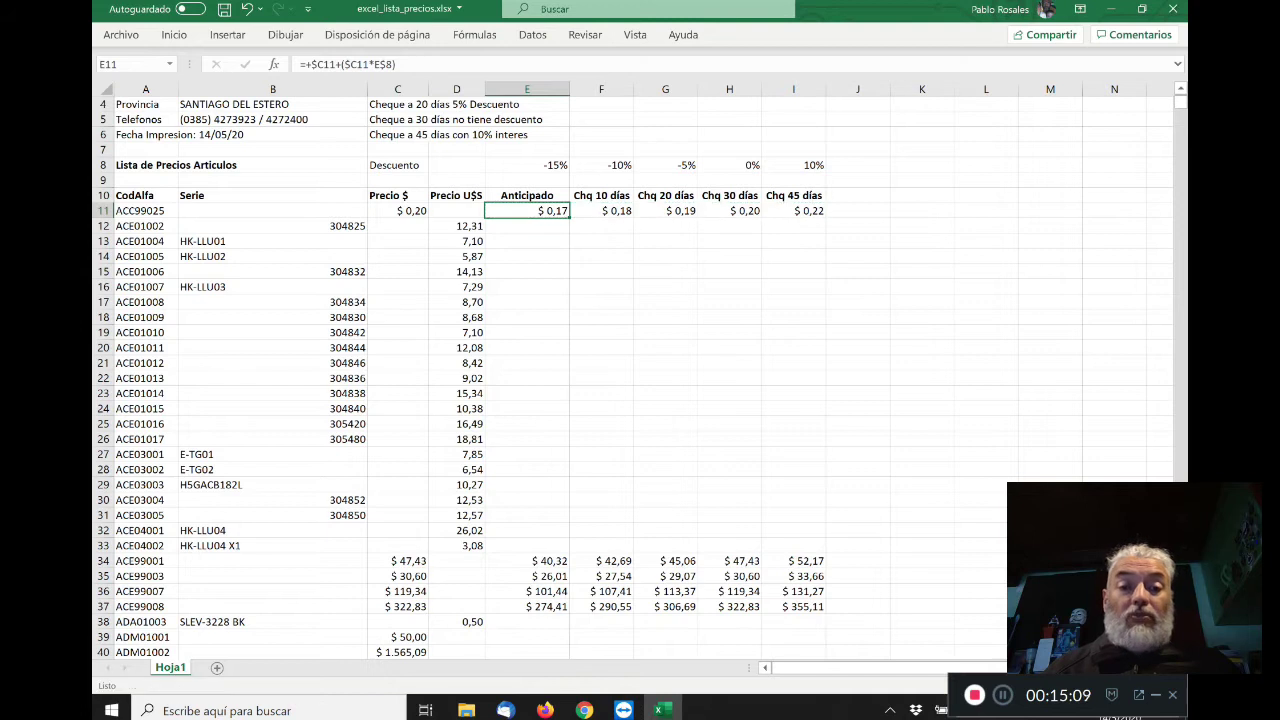
- Examine the payment condition percentages in row 8 and compare them with the Anticipado formula in E11
key("Up")
key("Up")
key("Up")
key("Right")
key("Right")
key("Right")
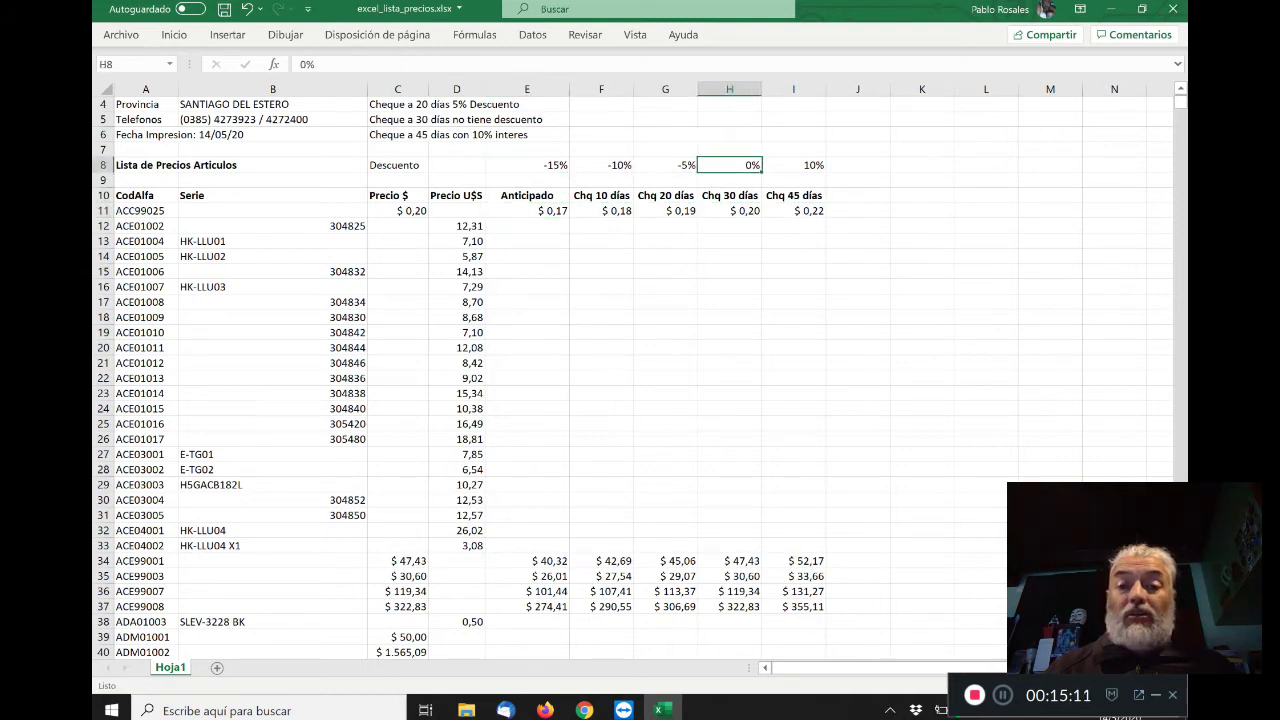
key("Left")
key("Left")
key("Left")
key("Right")
key("Right")
key("Right")
key("Right")
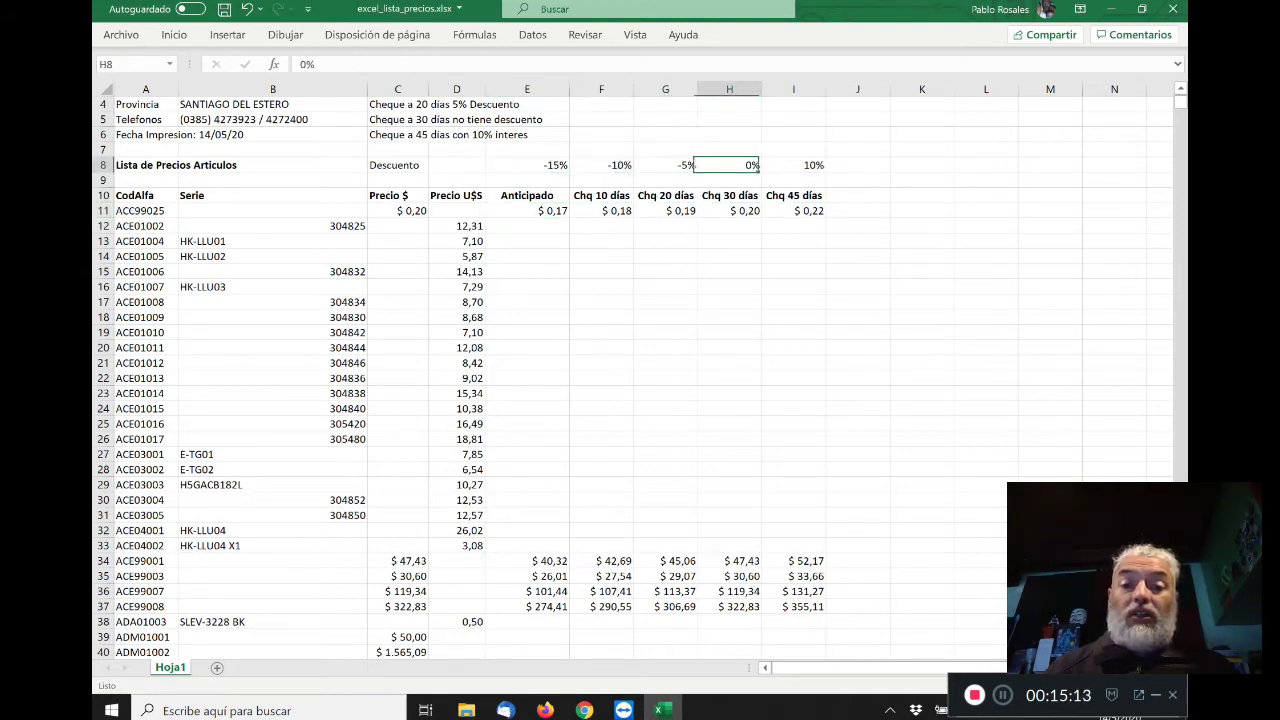
key("Left")
key("Left")
key("Left")
key("Left")
key("Down")
key("Down")
key("Down")
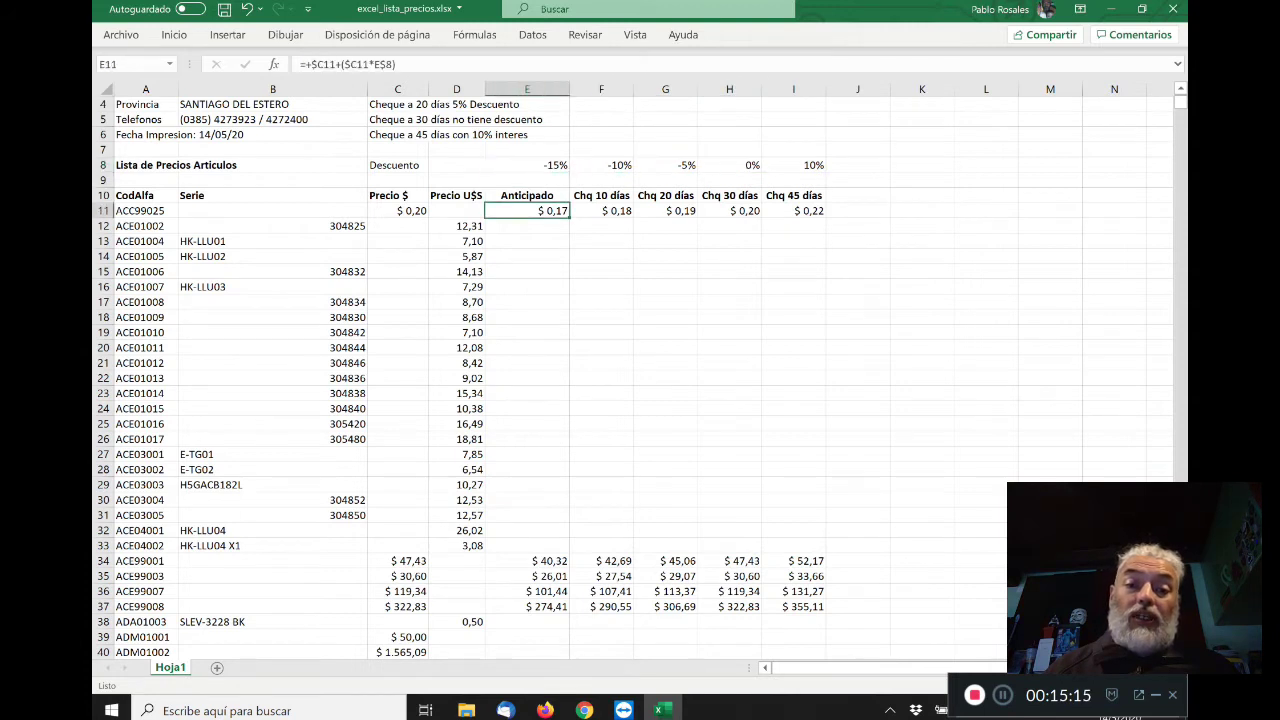
key("Down")
key("Down")
key("Down")
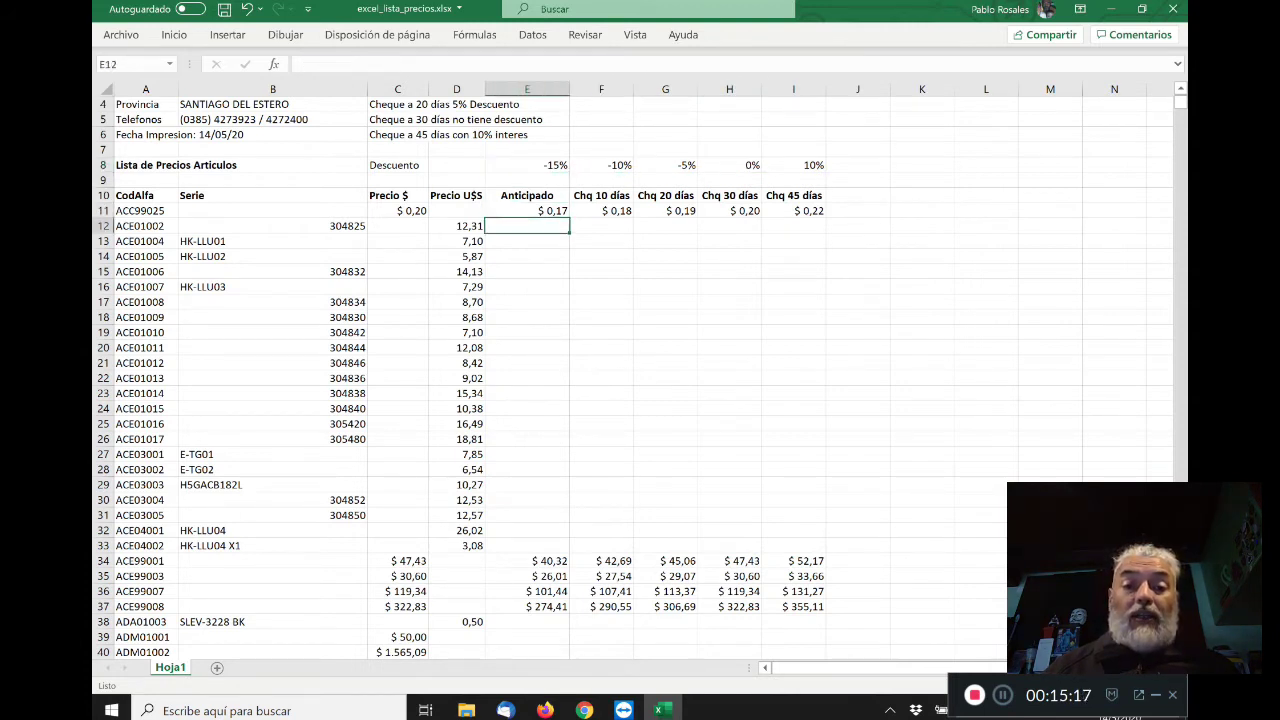
- Compare the payment condition percentages in row 8 with the Chq 45 días formula in I11
key("Up")
key("Up")
key("Up")
key("Right")
key("Right")
key("Right")
key("Right")
key("Left")
key("Left")
key("Left")
key("Left")
key("Right")
key("Right")
key("Up")
key("Up")
key("Up")
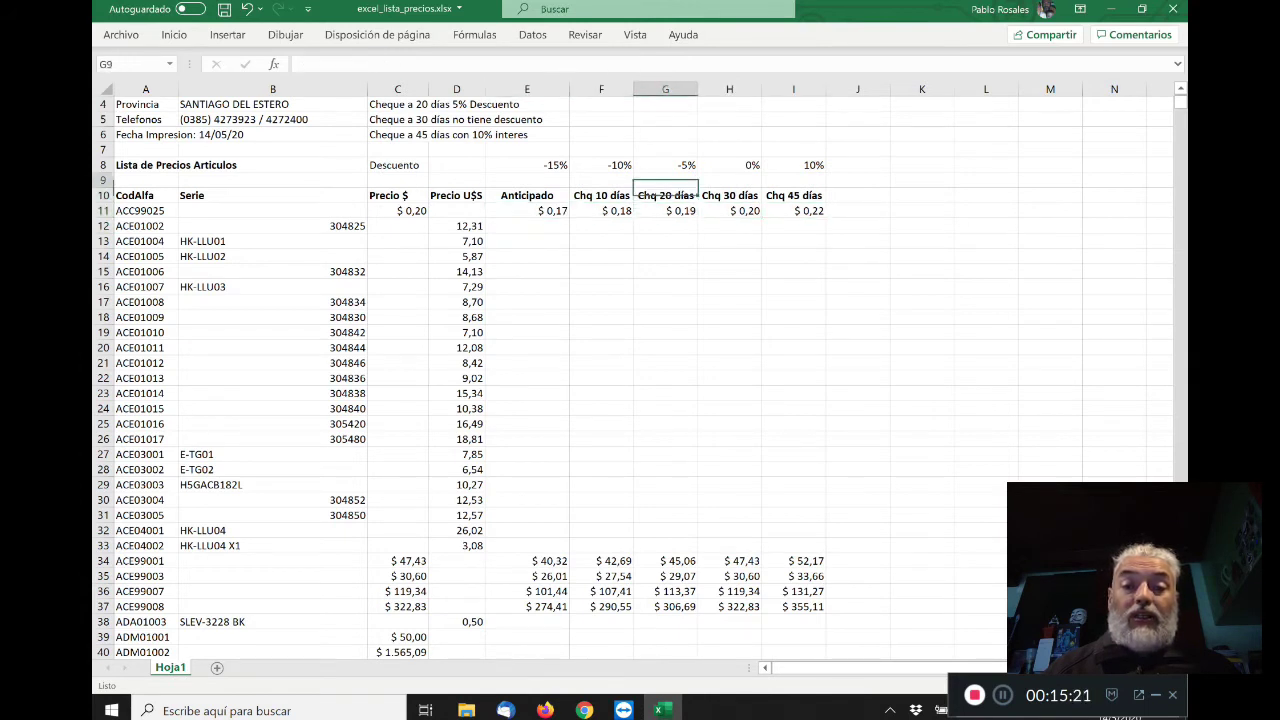
key("Left")
key("Right")
key("Right")
key("Right")
key("Down")
key("Down")
key("Down")
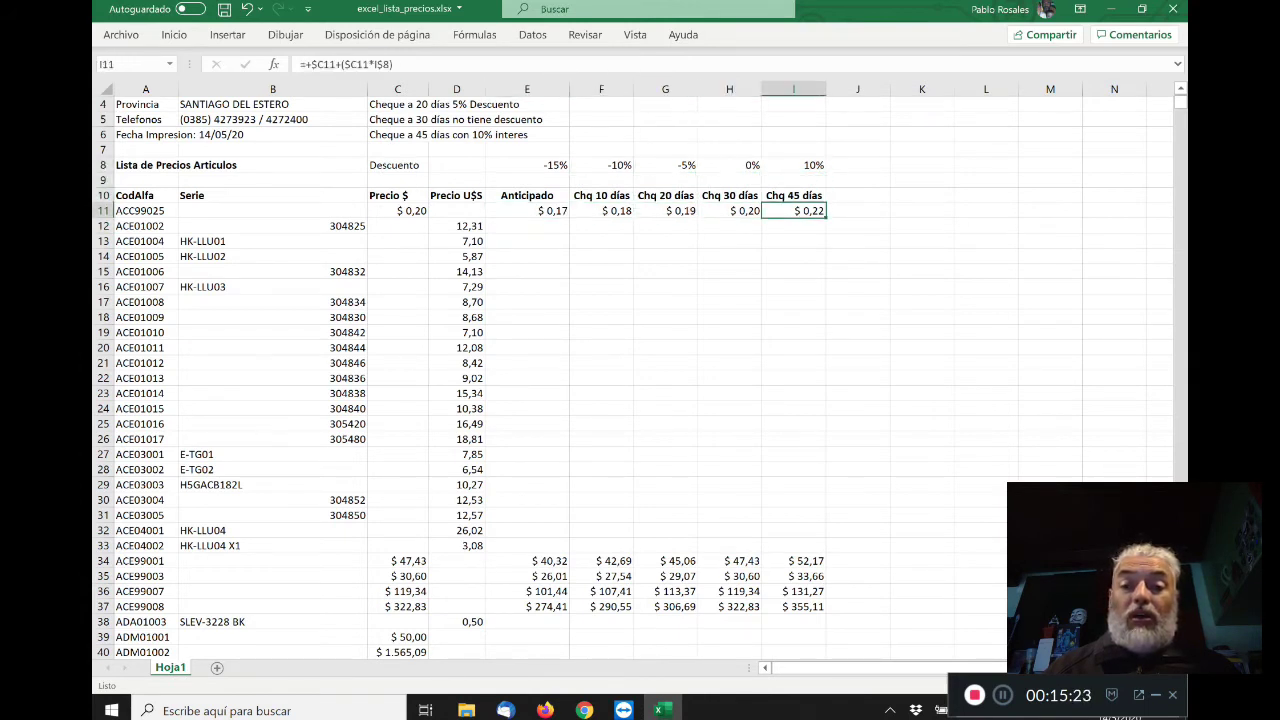
- Review the empty payment condition cells in rows 12 to 33, for the articles priced only in dollars
key("Left")
key("Left")
key("Left")
key("Left")
key("Down")
key("Down")
key("Down")
key("Down")
key("Down")
key("Down")
key("Down")
key("Down")
key("Down")
key("Down")
key("Down")
key("Down")
key("Down")
key("Down")
key("Down")
key("Down")
key("Down")
key("Down")
key("Down")
key("Down")
key("Down")
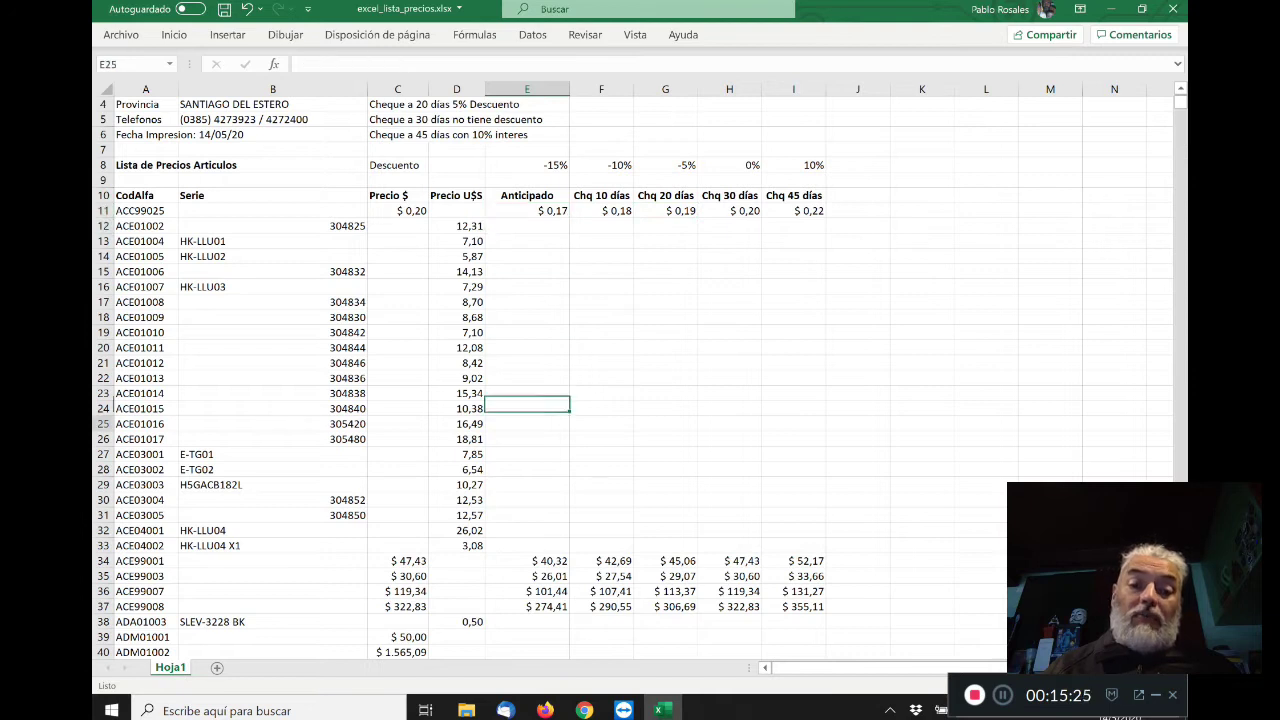
key("Up")
key("Up")
key("Right")
key("Right")
key("Right")
key("Right")
key("Left")
key("Left")
key("Left")
key("Left")
key("Up")
key("Up")
key("Up")
key("Up")
key("Up")
key("Up")
key("Up")
key("Up")
key("Up")
key("Up")
key("Up")
key("Up")
key("Up")
key("Up")
key("Up")
key("Up")
key("Up")
key("Up")
key("Up")
key("Up")
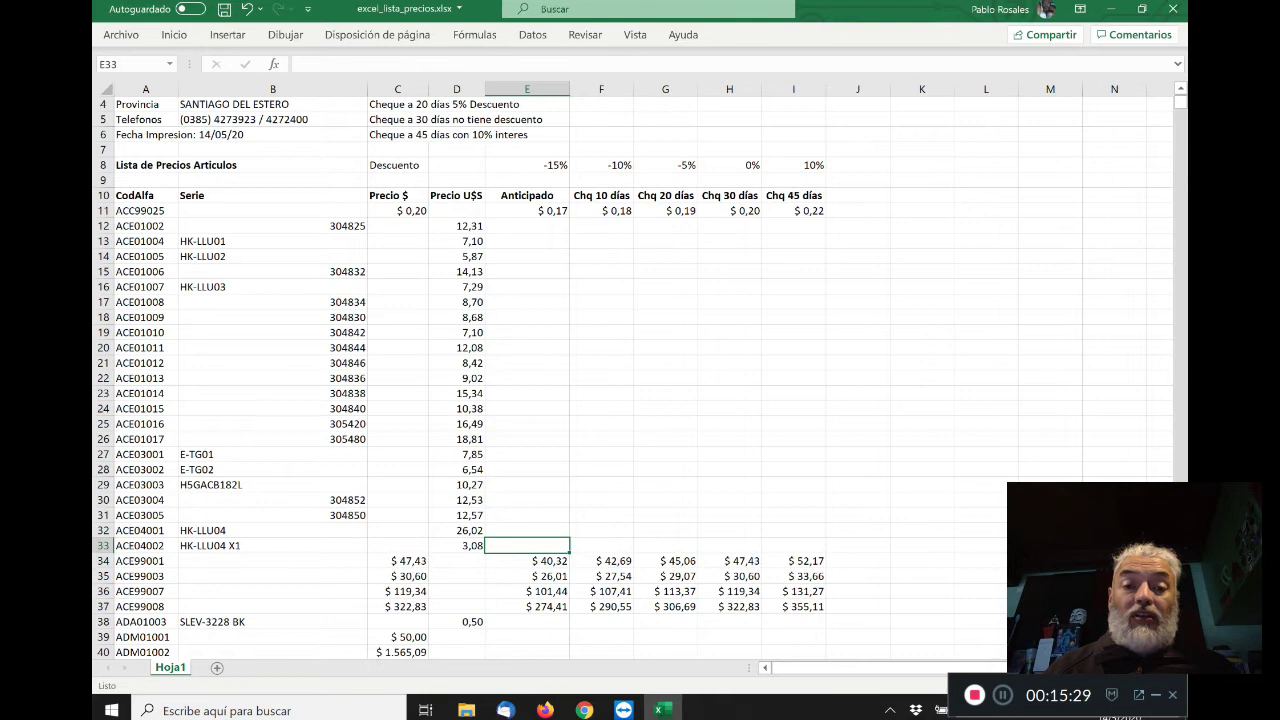
key("Down")
key("Down")
key("Down")
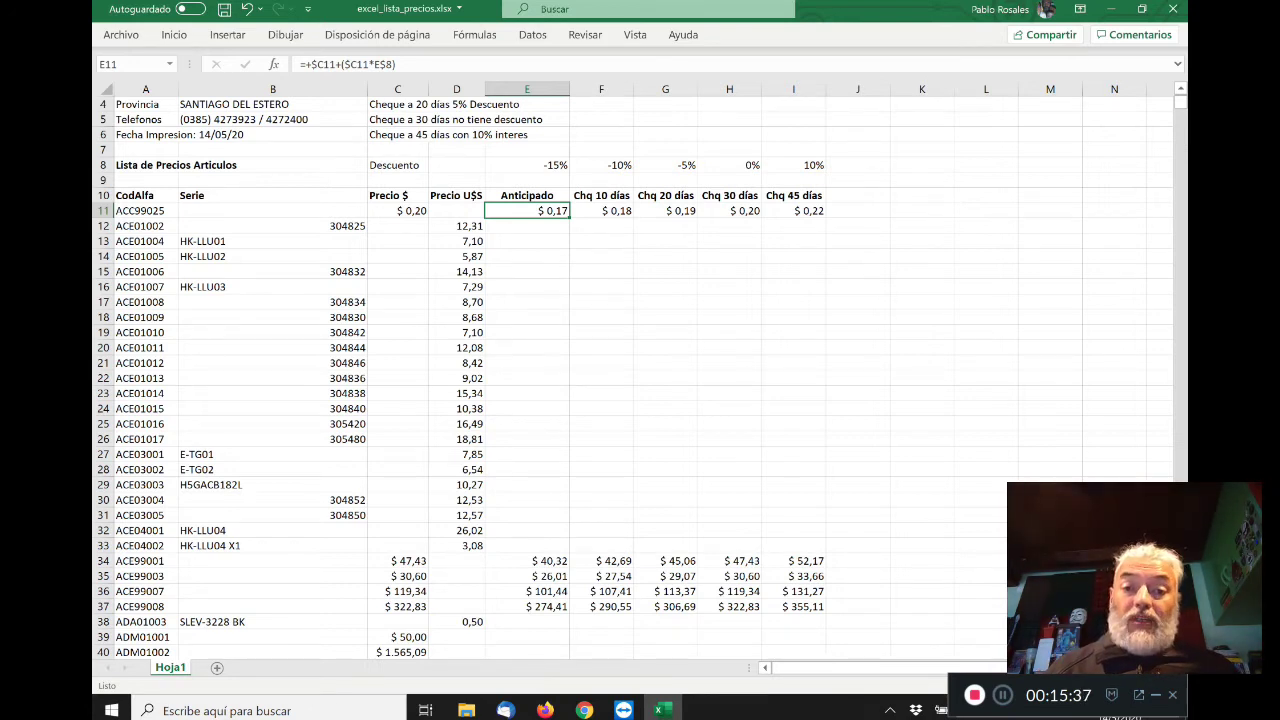
- Copy the Anticipado formula from E11 into E12 for article ACE01002
key("Down")
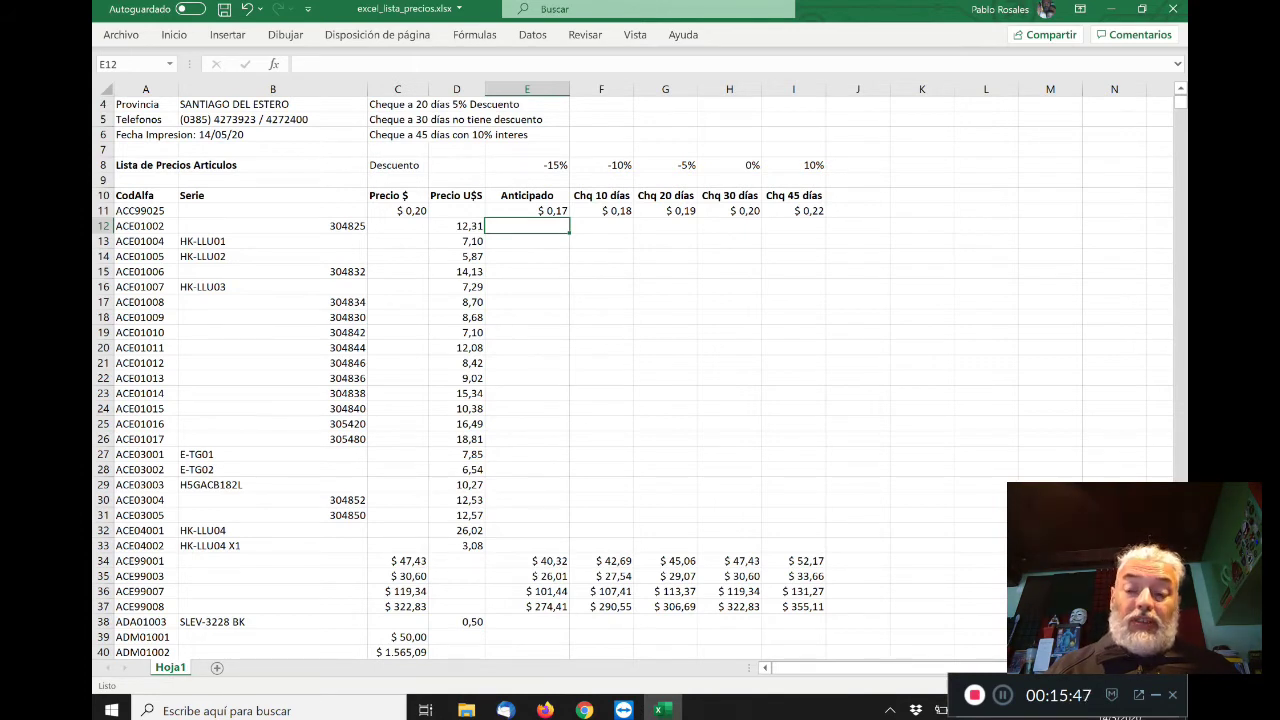
left_click(527, 210)
key("ctrl+c")
key("Down")
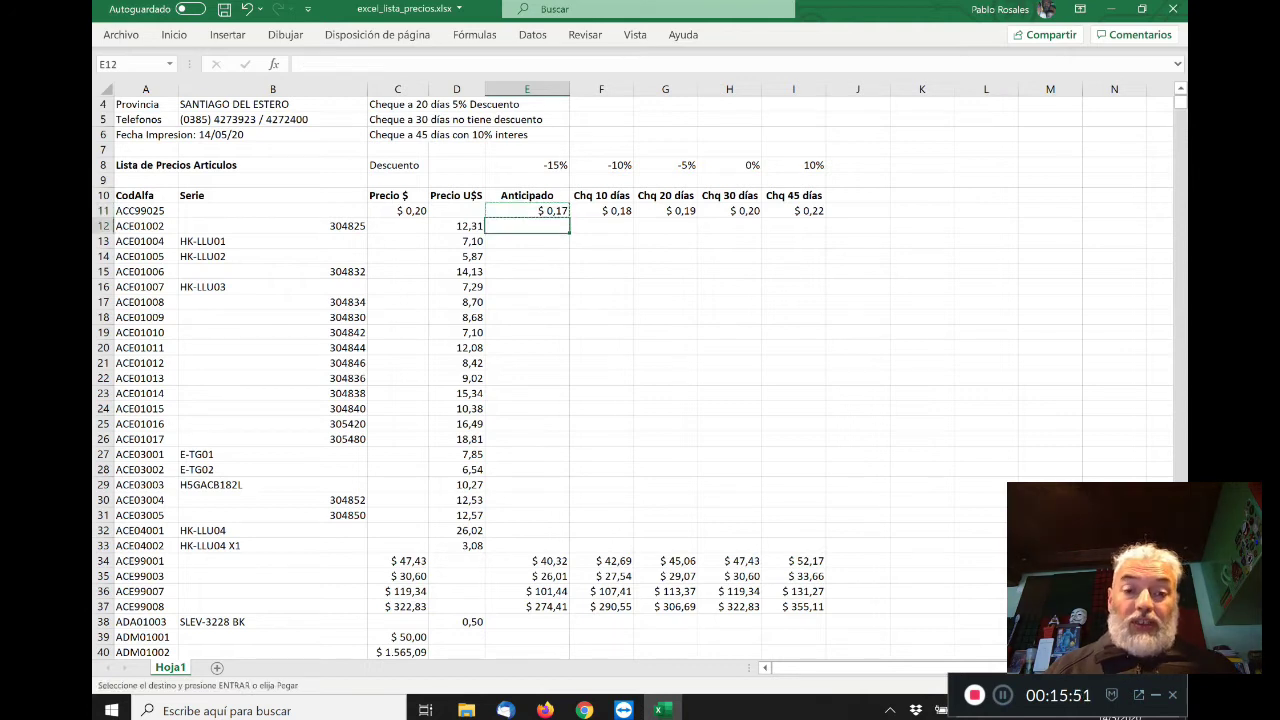
key("ctrl+v")
key("Left")
key("Right")
- Change both price references in E12 to the dollar column, making the formula =+$D12+($D12*E$8)
key("F2")
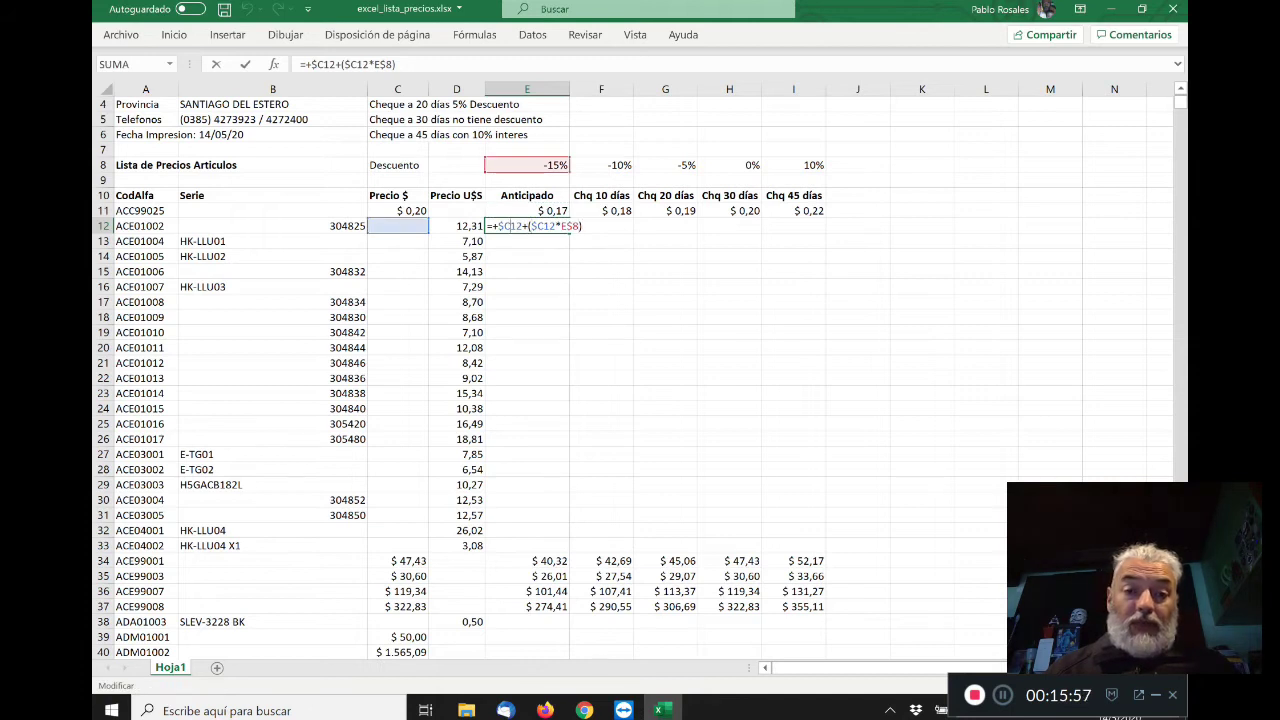
key("shift+Right")
type("D")
key("Right")
key("Right")
key("Right")
key("Right")
key("Right")
key("shift+Right")
type("D")
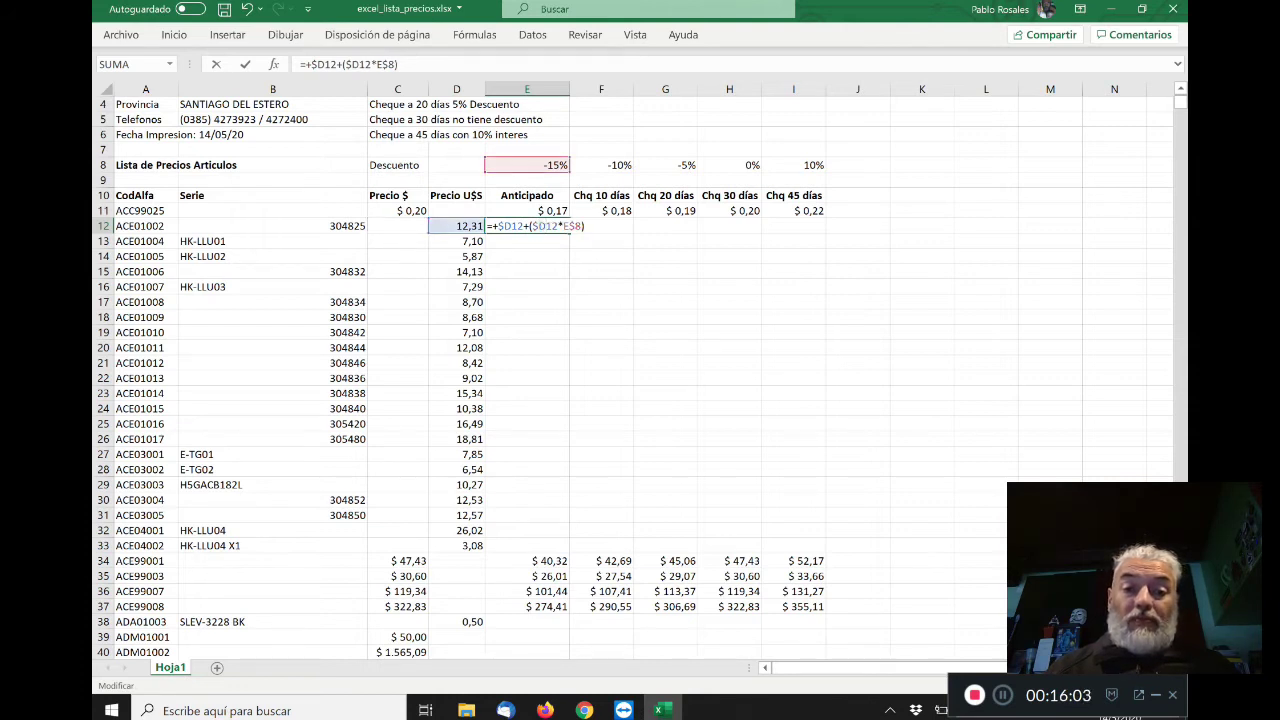
key("Return")
- Copy the dollar-based formula from E12 into E13:I33, covering all five payment conditions
key("Up")
key("ctrl+c")
key("Down")
key("shift+Right")
key("shift+Right")
key("shift+Right")
key("shift+Right")
key("shift+Down")
key("shift+Down")
key("shift+Down")
key("shift+Down")
key("shift+Down")
key("shift+Down")
key("shift+Down")
key("shift+Down")
key("shift+Down")
key("shift+Down")
key("shift+Down")
key("shift+Down")
key("shift+Down")
key("shift+Down")
key("shift+Down")
key("shift+Down")
key("shift+Down")
key("shift+Down")
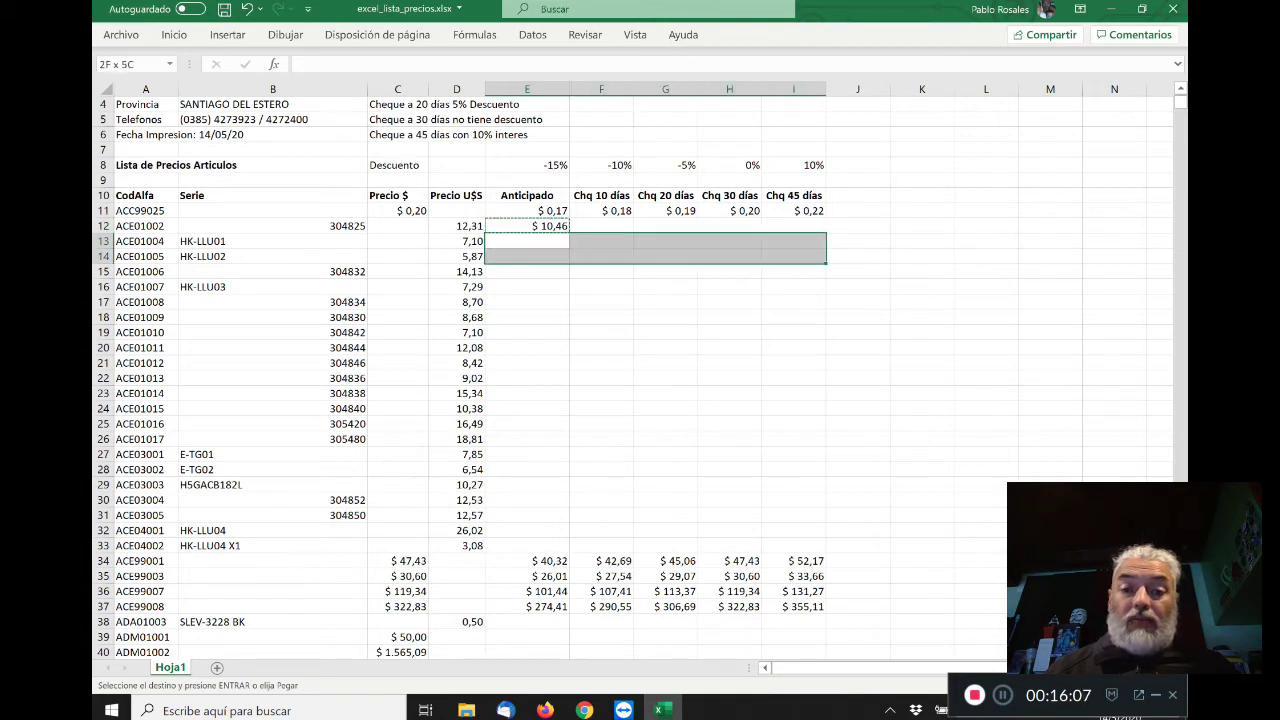
key("shift+Down")
key("shift+Down")
key("ctrl+v")
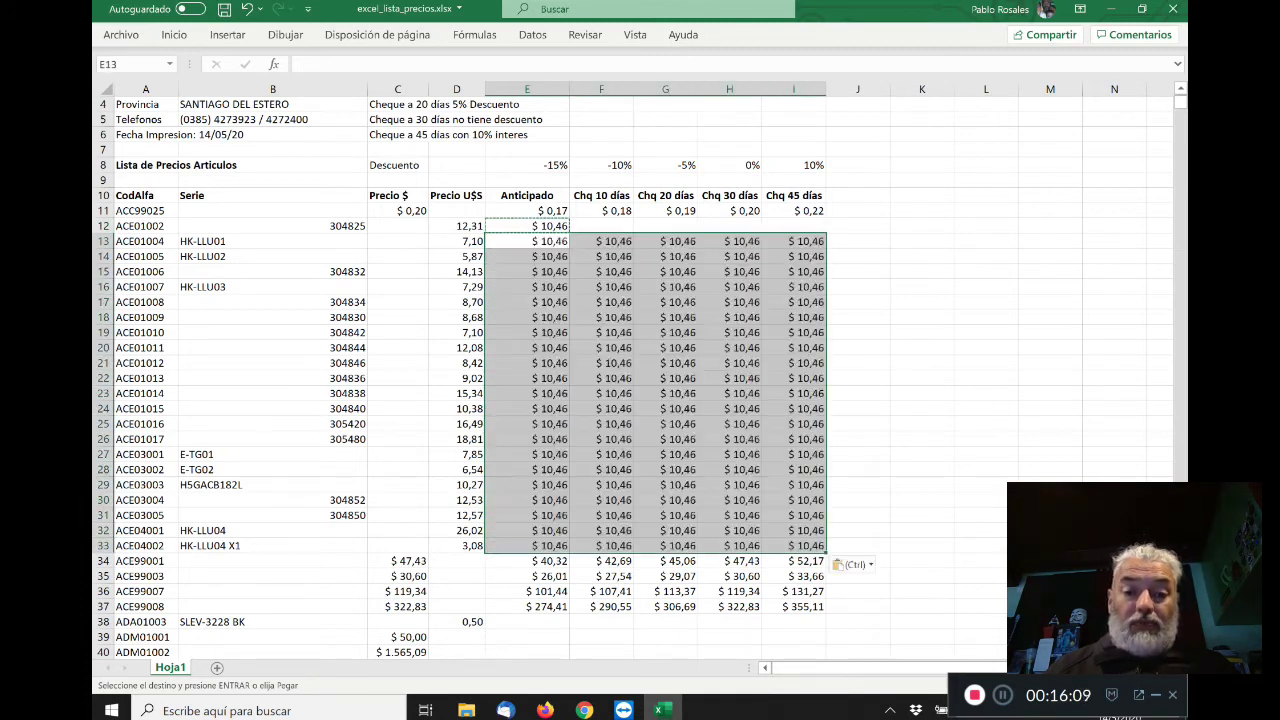
- Paste the same E12 formula into F12:I12 to complete article ACE01002's row, and end the copy mode
key("Up")
key("Right")
key("shift+Right")
key("shift+Right")
key("shift+Right")
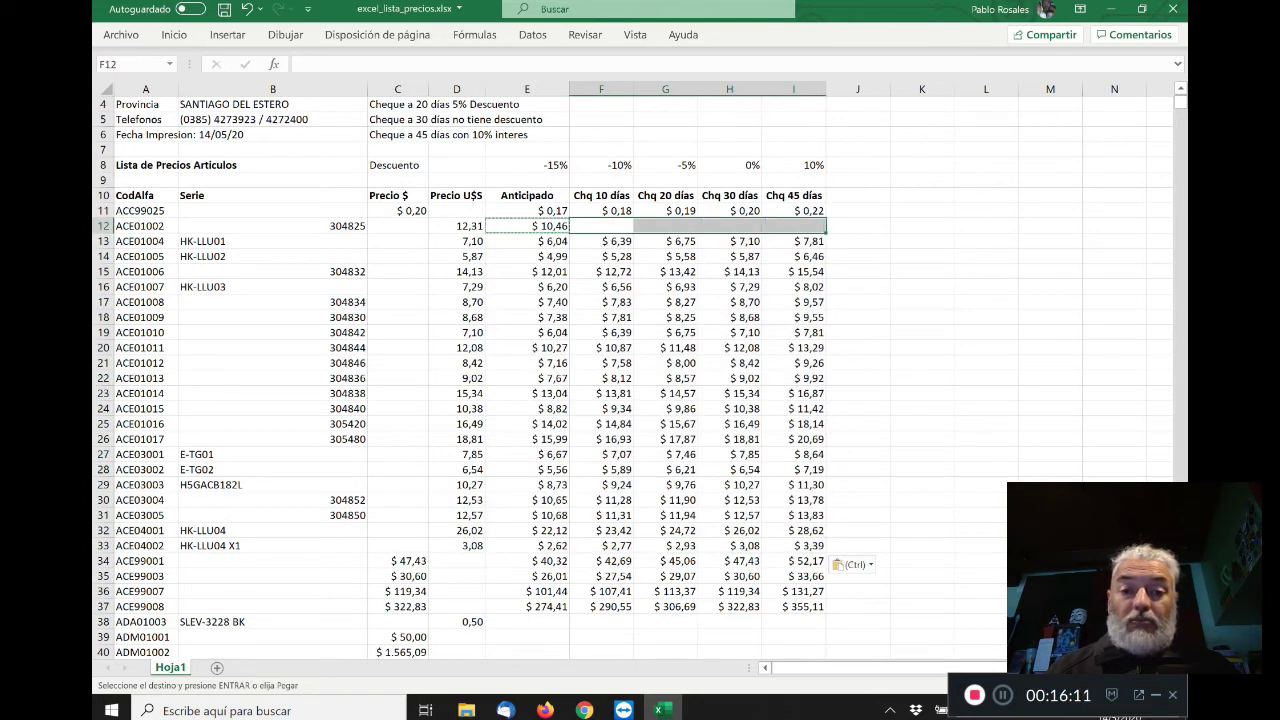
key("ctrl+v")
key("Left")
key("Escape")
- Review the dollar-based Anticipado formulas in column E down to article ACE04002 in row 33
key("Down")
key("Down")
key("Down")
key("Down")
key("Down")
key("Down")
key("Down")
key("Down")
key("Down")
key("Down")
key("Down")
key("Down")
key("Down")
key("Down")
key("Down")
key("Down")
key("Down")
key("Down")
key("Down")
key("Down")
key("Down")
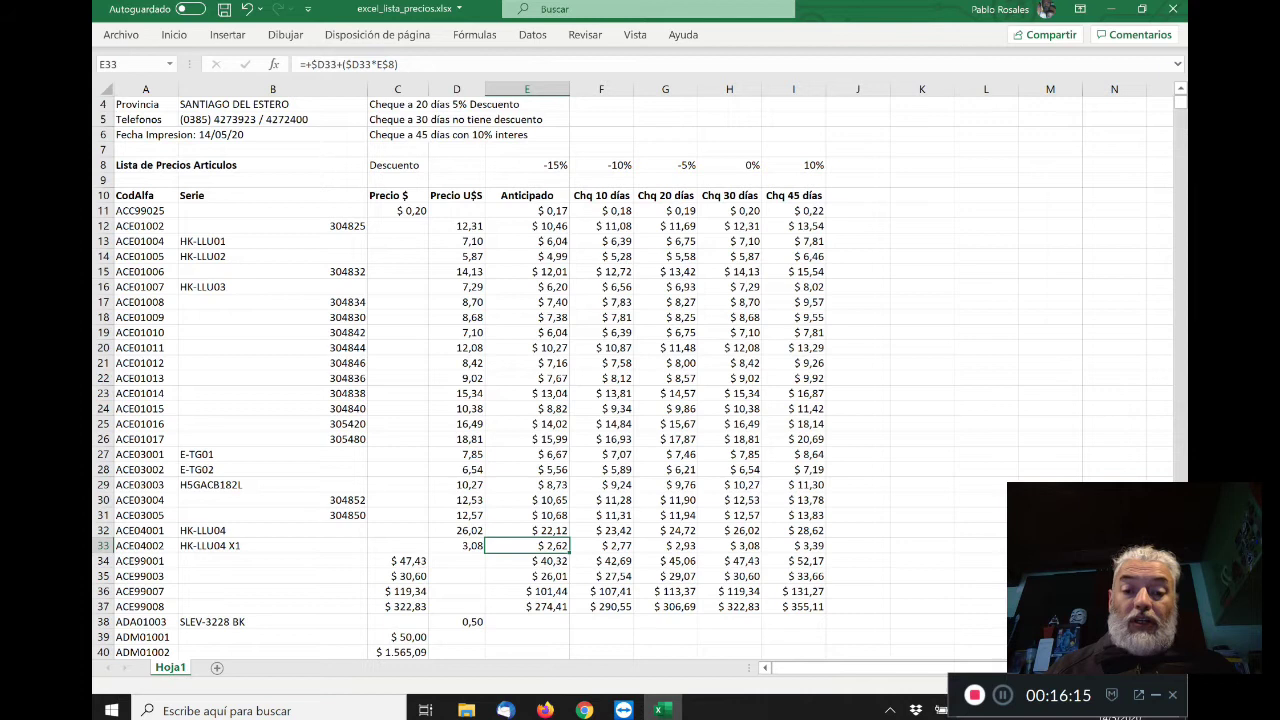
- Check article ACE01008's dollar price and its formulas in row 17 across all five payment conditions, from Anticipado to Chq 45 días
key("Right")
key("Right")
key("Right")
key("Up")
key("Up")
key("Up")
key("Up")
key("Up")
key("Up")
key("Up")
key("Up")
key("Up")
key("Up")
key("Up")
key("Up")
key("Up")
key("Up")
key("Up")
key("Up")
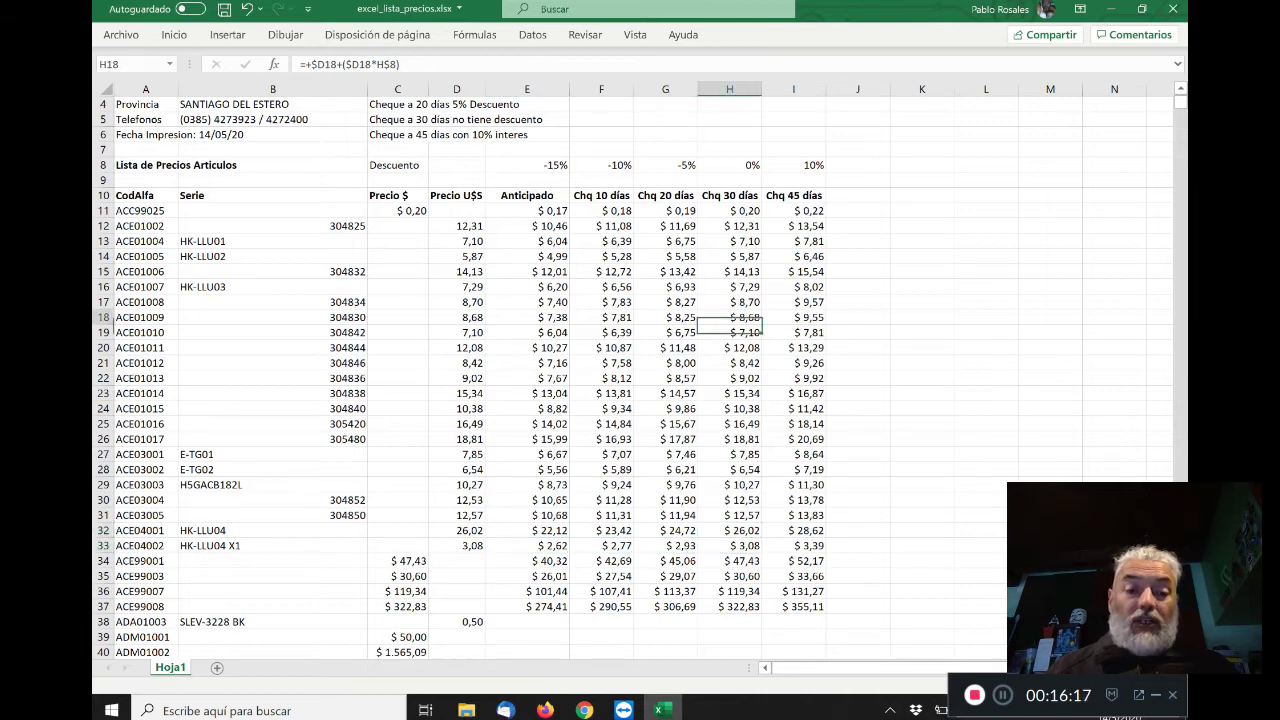
key("Left")
key("Left")
key("Left")
key("Left")
key("Left")
key("Left")
key("Left")
key("Right")
key("Right")
key("Right")
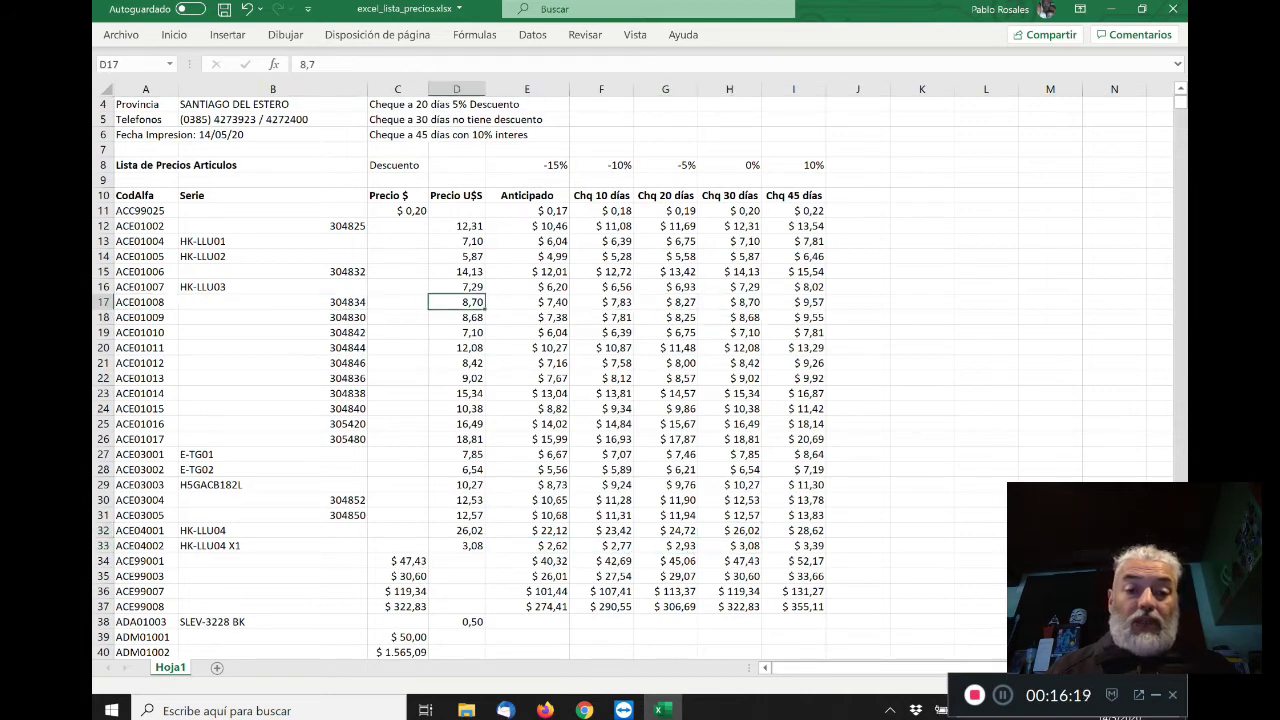
key("Right")
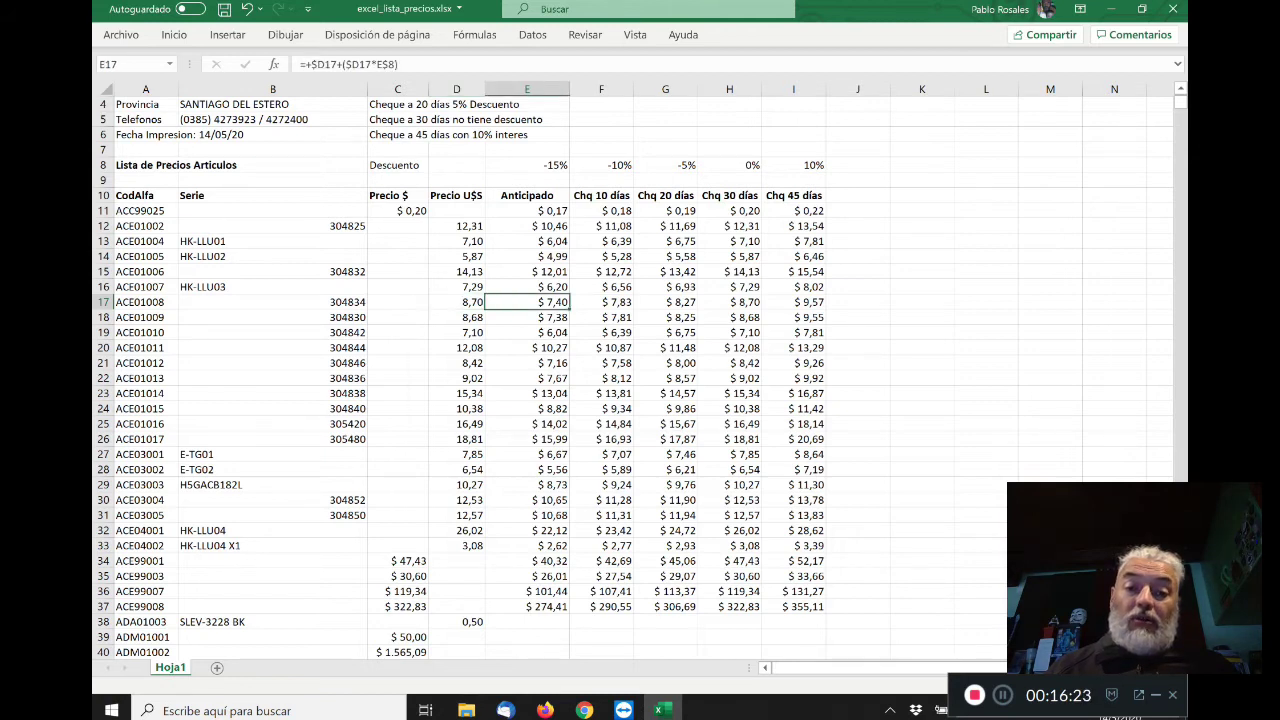
key("Right")
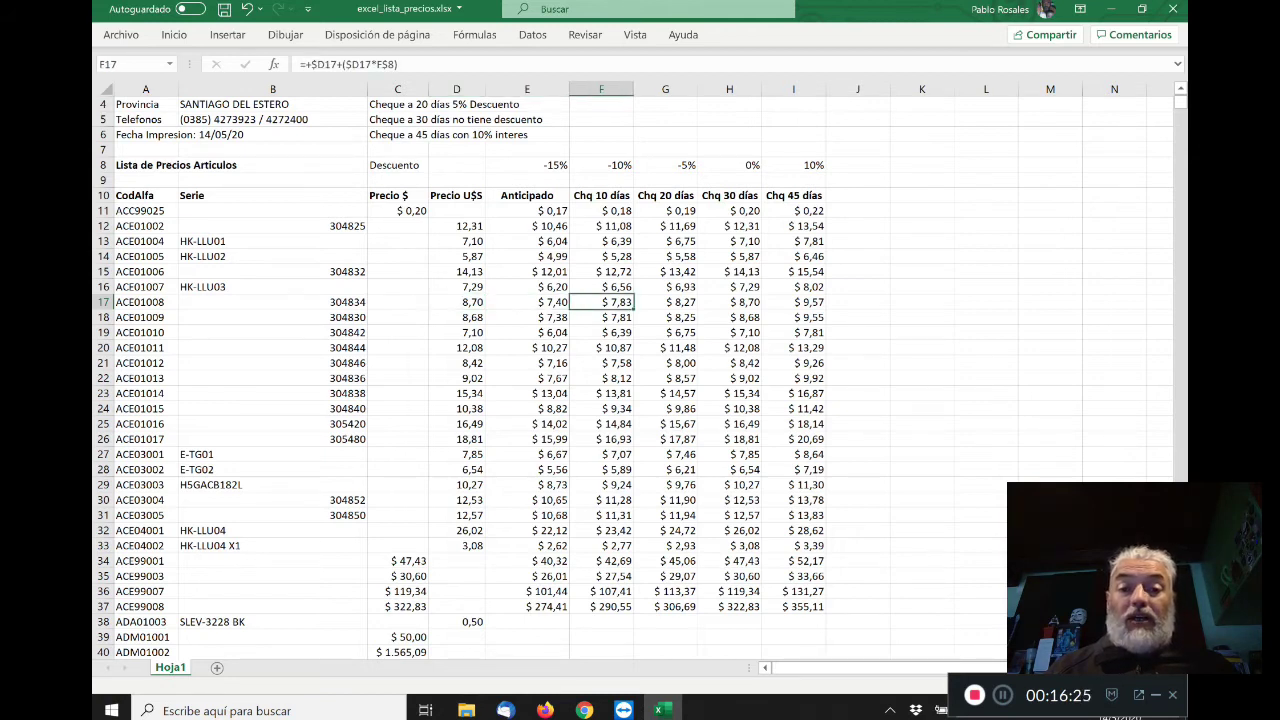
key("Right")
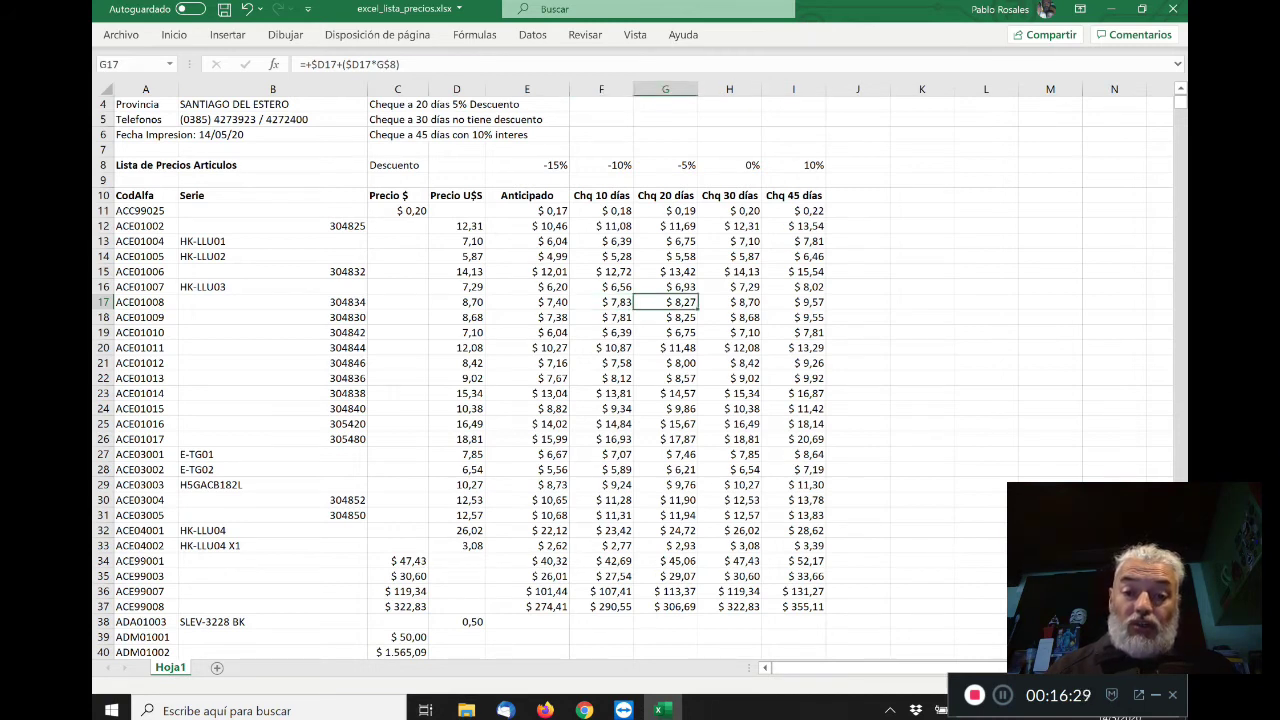
key("Right")
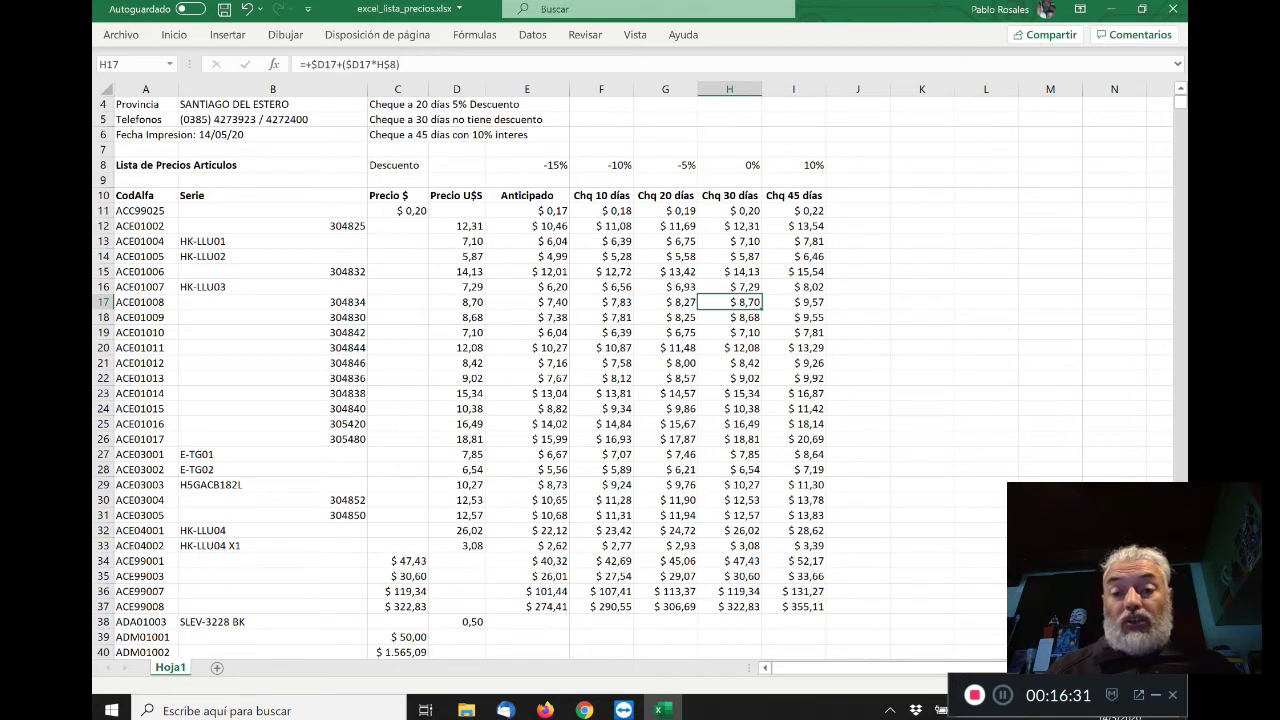
key("Right")
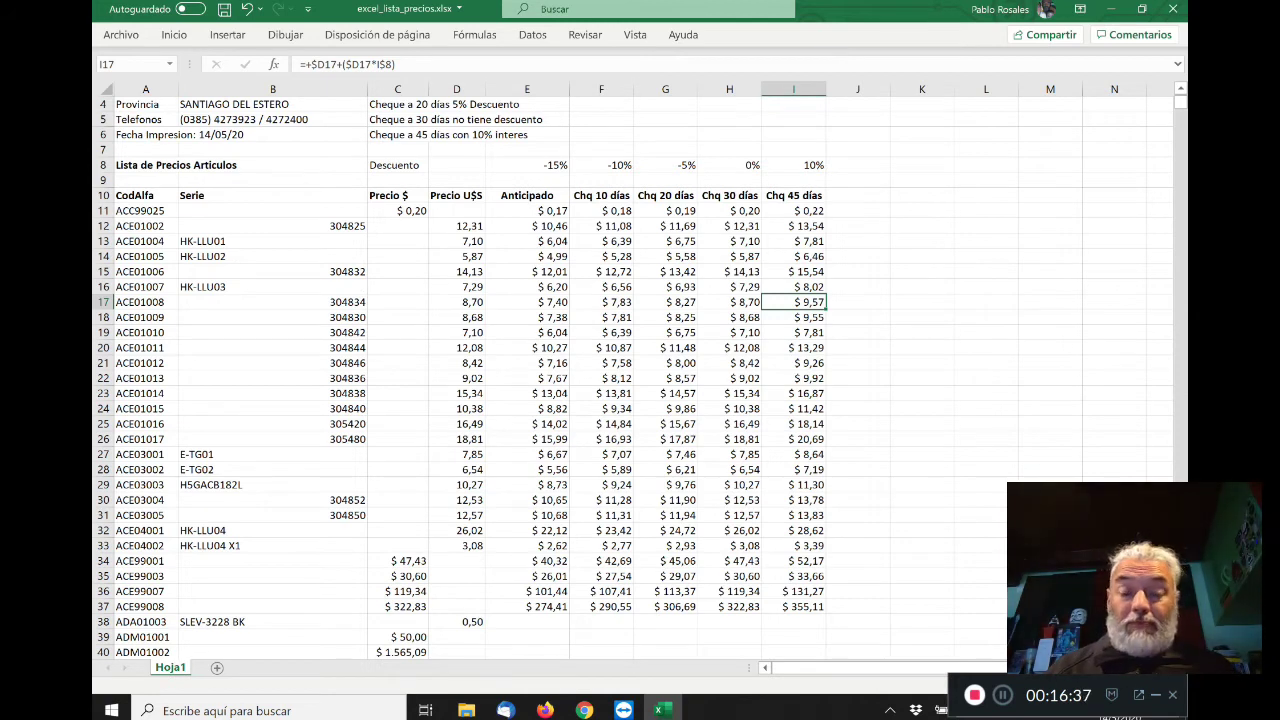
key("Left")
key("Left")
key("Home")
key("Right")
key("Right")
key("Right")
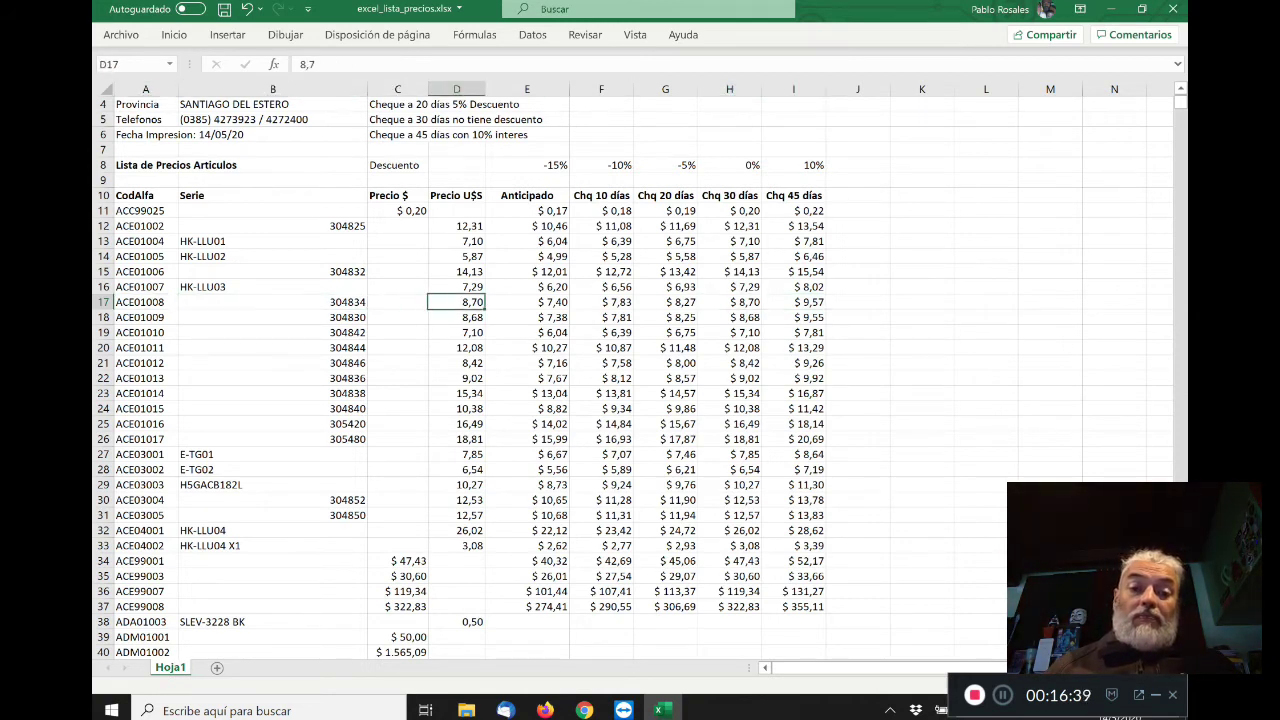
- Look over the Anticipado column between the payment terms in the sheet header and the unfilled rows below article ACE99008
key("Right")
key("ctrl+Down")
key("Down")
key("Down")
key("Down")
key("Down")
key("Down")
key("Down")
key("Down")
key("Down")
key("Down")
key("Down")
key("Down")
key("Down")
key("Down")
key("Down")
key("Down")
key("Down")
key("Down")
key("Down")
key("Down")
key("Down")
key("ctrl+Up")
key("ctrl+Up")
key("ctrl+Up")
key("Down")
key("Down")
key("Down")
key("Up")
key("Up")
key("Up")
key("Up")
key("Up")
key("Up")
key("Up")
key("Up")
key("Up")
key("Up")
key("Down")
key("Down")
key("Down")
key("Down")
key("Down")
key("Down")
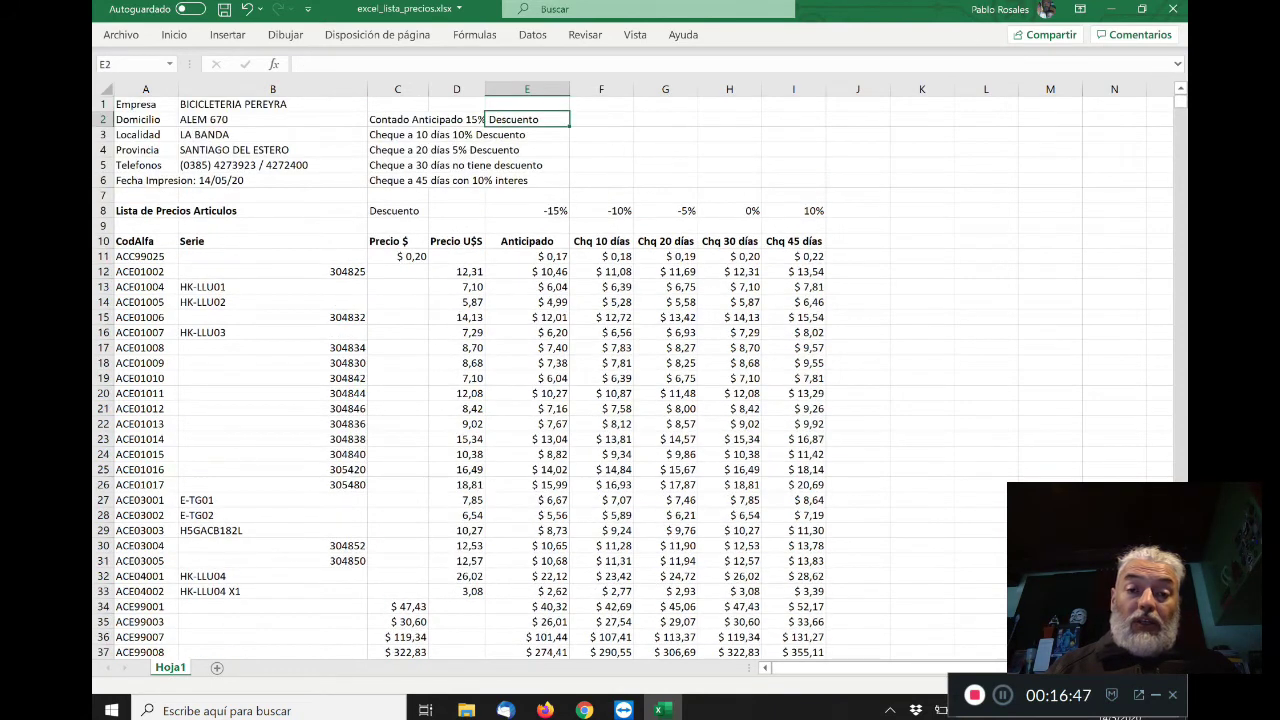
key("Down")
key("Down")
key("Down")
key("Down")
key("Down")
key("Down")
key("Down")
key("Down")
key("Down")
key("Down")
key("Down")
key("Down")
key("Down")
key("Down")
key("Down")
key("Down")
key("Down")
key("Down")
key("Down")
key("Down")
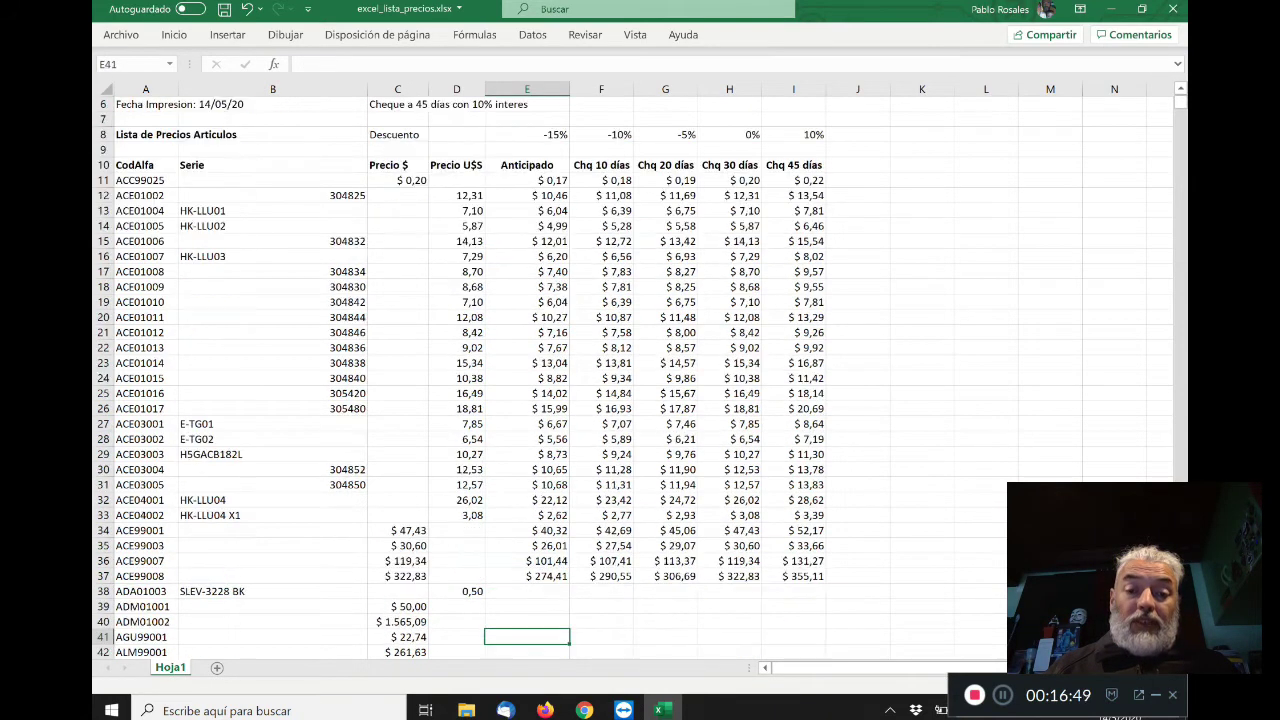
key("Up")
key("Up")
key("Up")
key("Up")
key("Up")
key("Up")
key("Up")
key("Up")
key("Up")
key("Up")
key("Up")
key("Up")
key("Up")
key("Up")
key("Up")
key("Up")
key("Up")
key("Up")
key("Up")
key("Up")
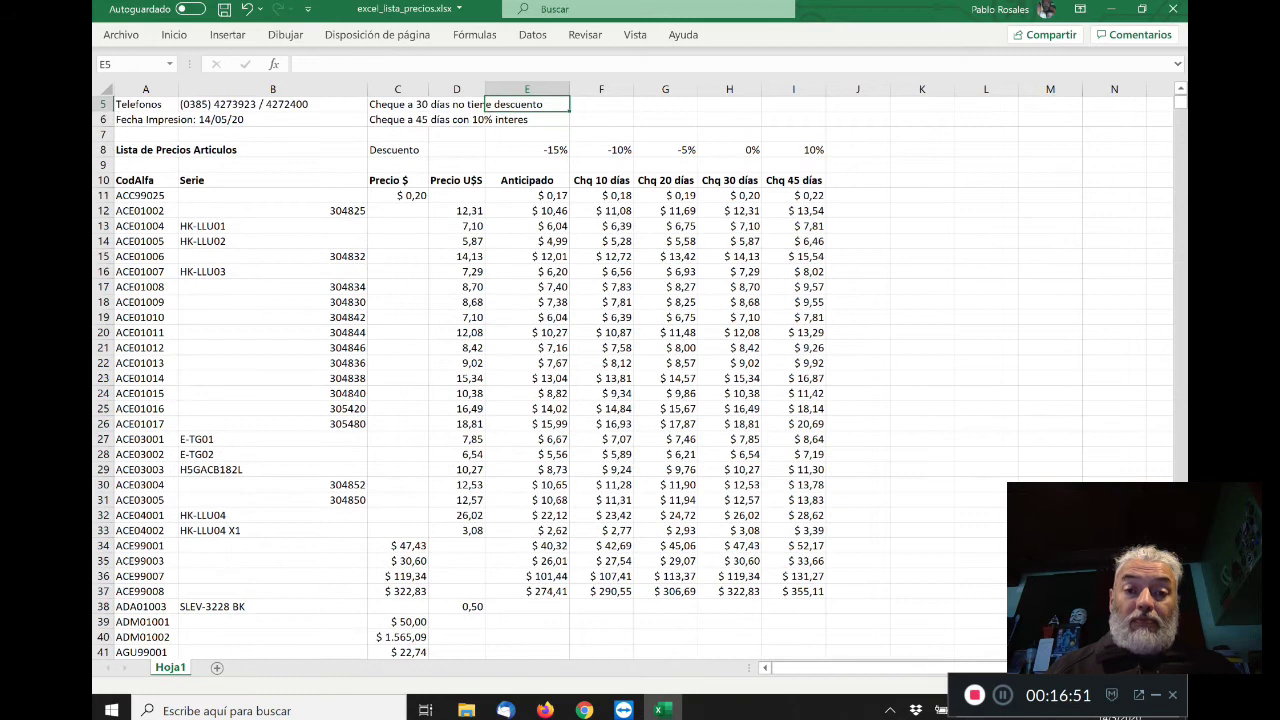
- Examine the Anticipado formulas of the first dollar-priced articles, from E12 down to E15
key("Up")
key("Up")
key("Down")
key("Down")
key("Down")
key("Down")
key("Down")
key("Down")
key("Down")
key("Down")
key("Down")
key("Up")
key("Down")
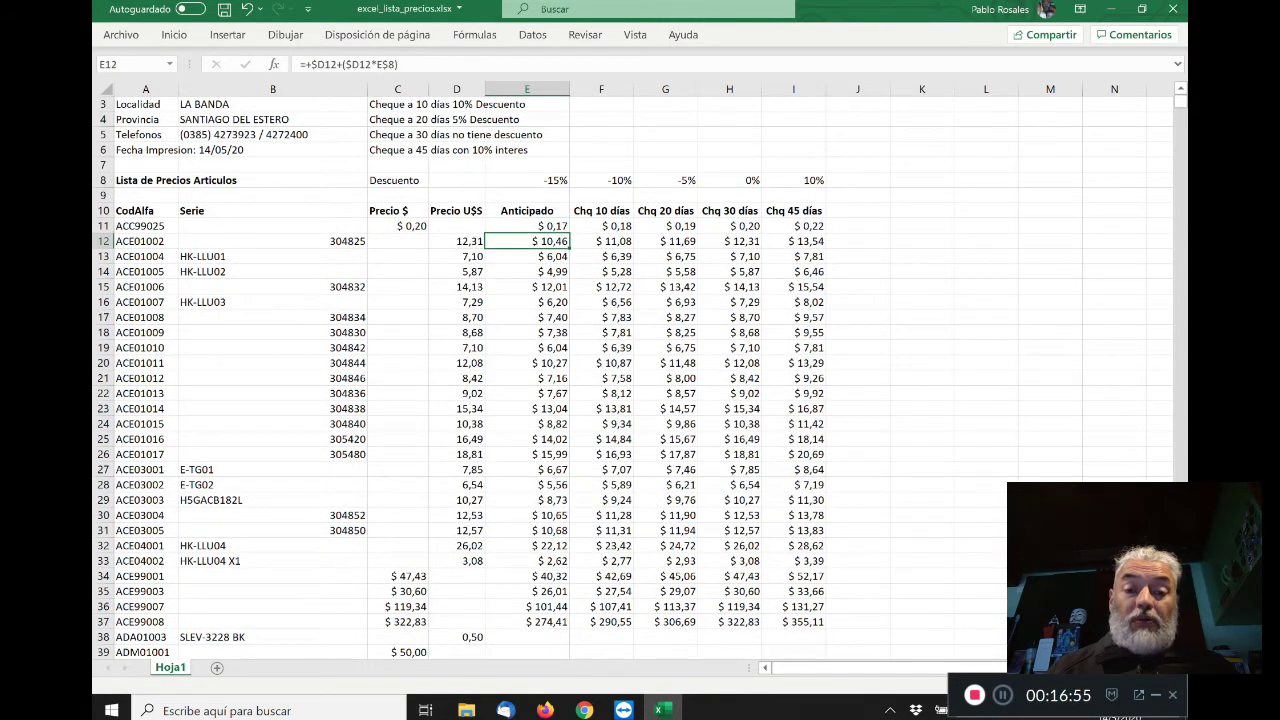
key("Down")
key("Down")
key("Down")
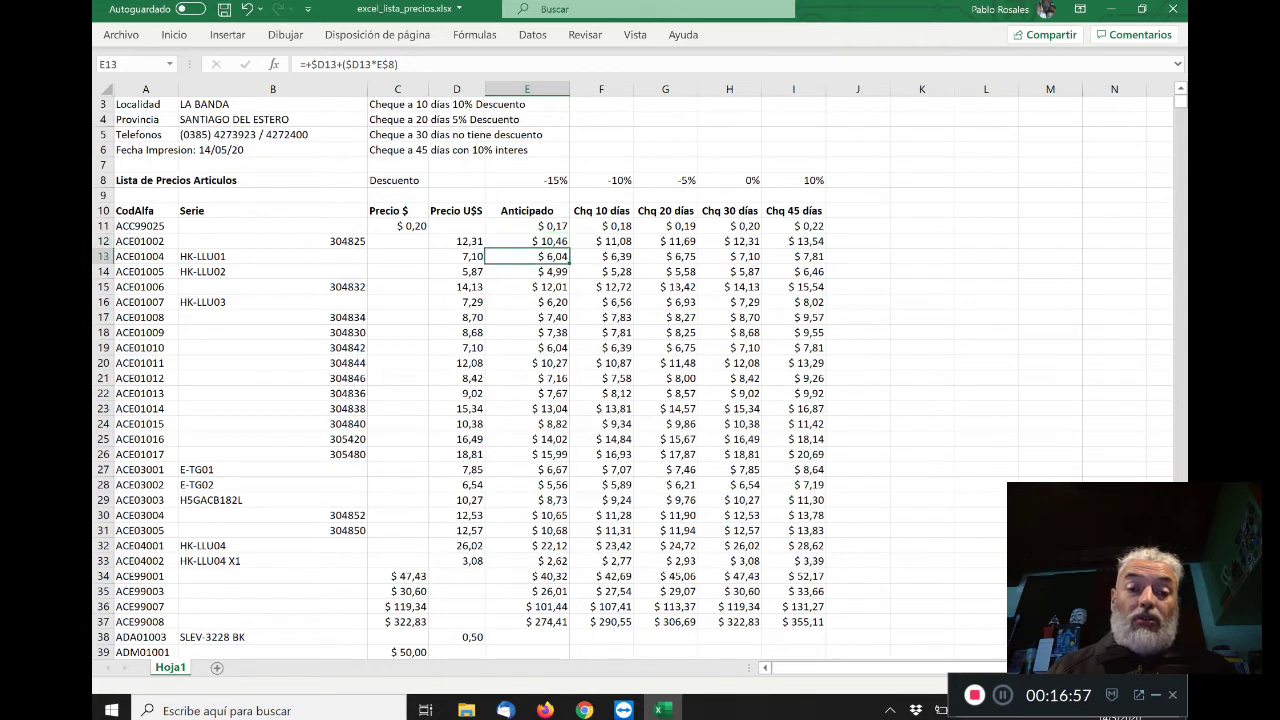
- Review article ACE01006 in row 15, comparing its dollar price with the formulas for each payment condition
key("Left")
key("Left")
key("Left")
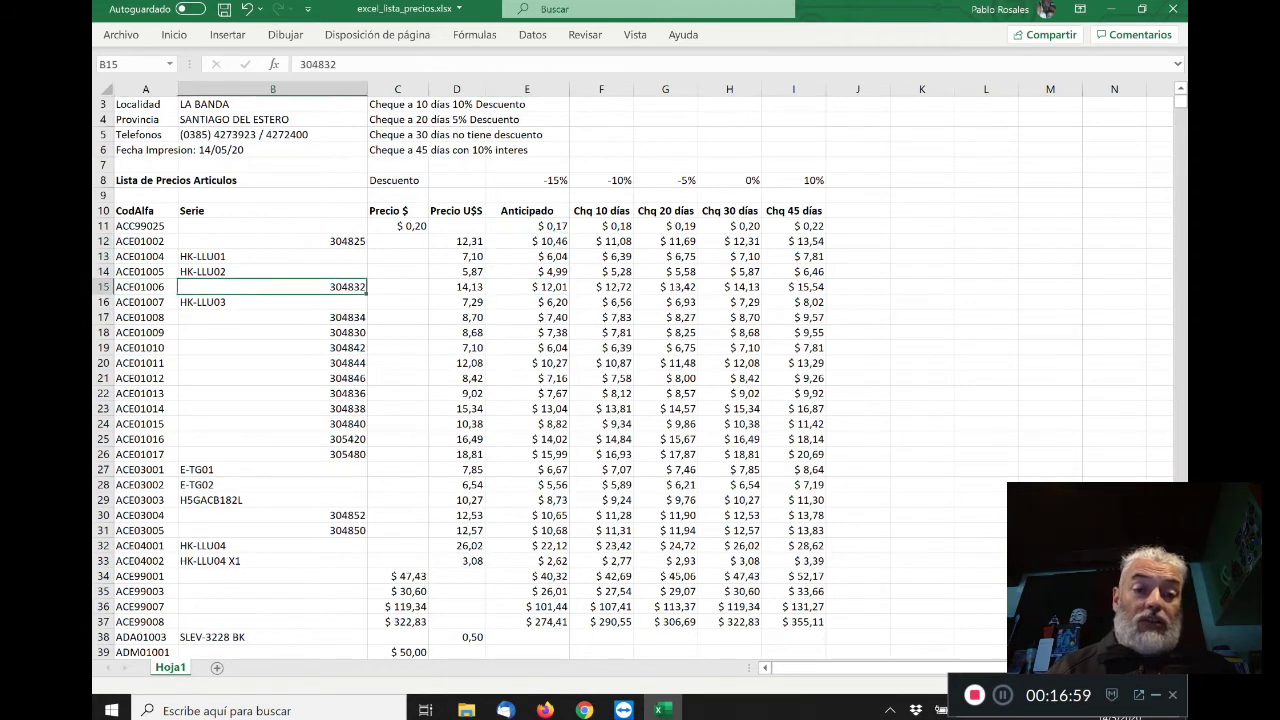
key("Right")
key("Right")
key("Right")
key("Right")
key("Left")
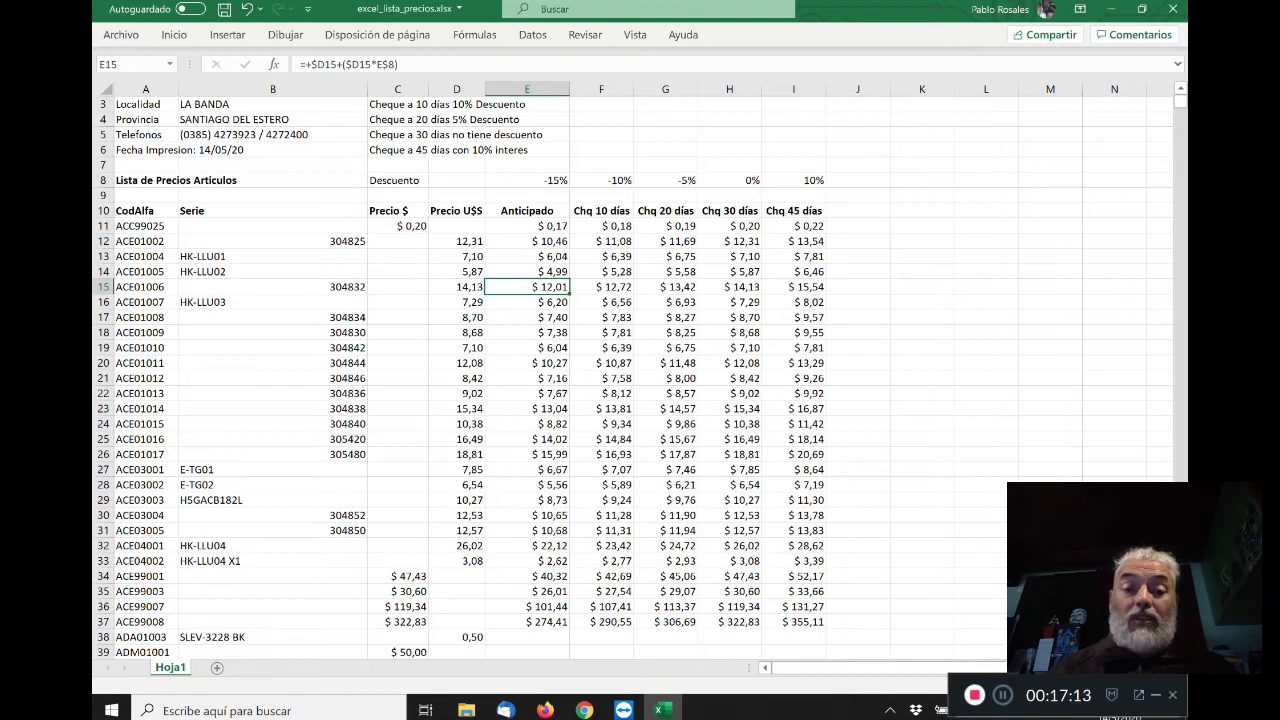
key("Right")
key("Right")
key("Right")
key("Right")
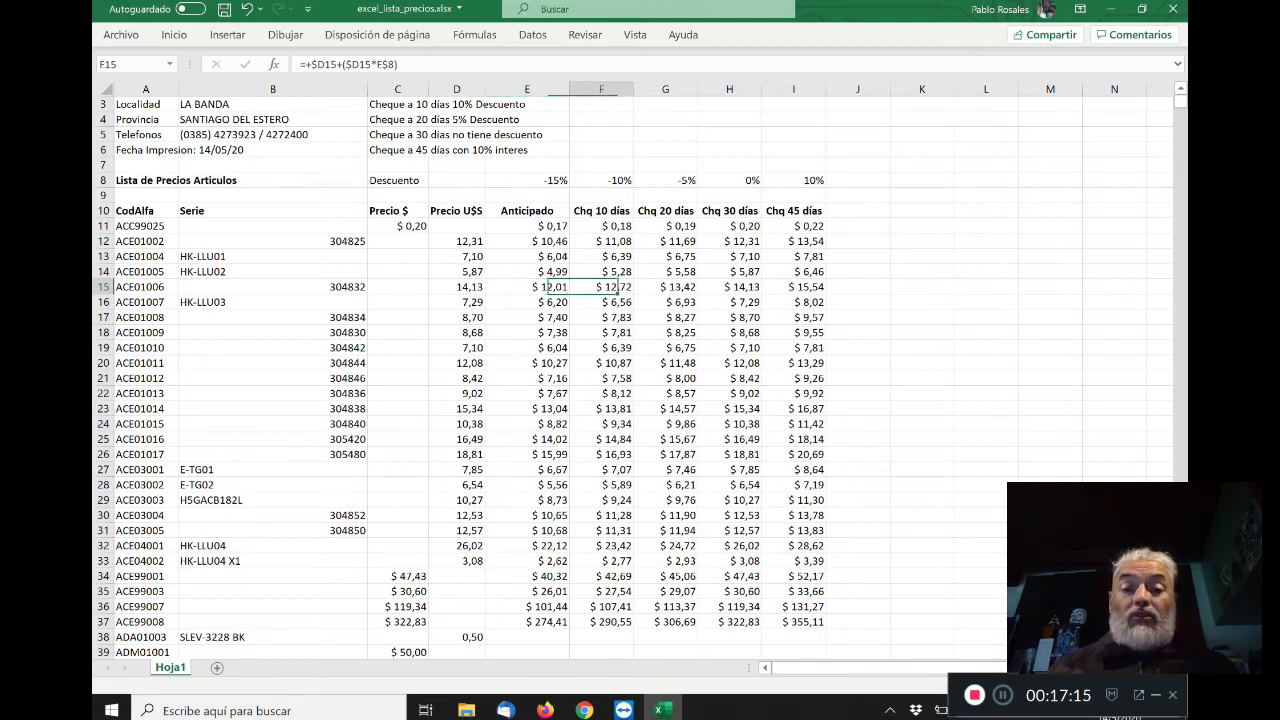
- Recheck row 15's payment condition formulas, mainly Anticipado and Chq 10 días, against article ACE01006's peso and dollar price cells
key("Left")
key("Left")
key("Left")
key("Left")
key("Right")
key("Right")
key("Right")
key("Right")
key("Left")
key("Left")
key("Left")
key("Left")
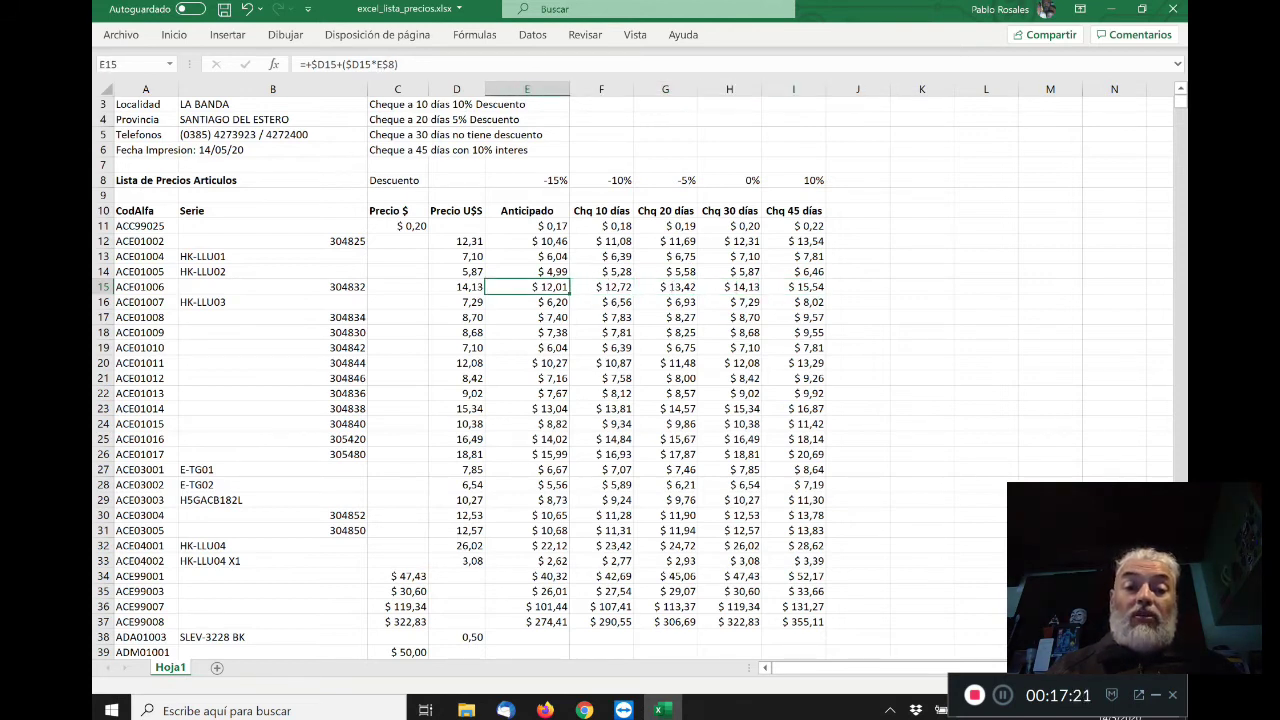
key("Left")
key("Right")
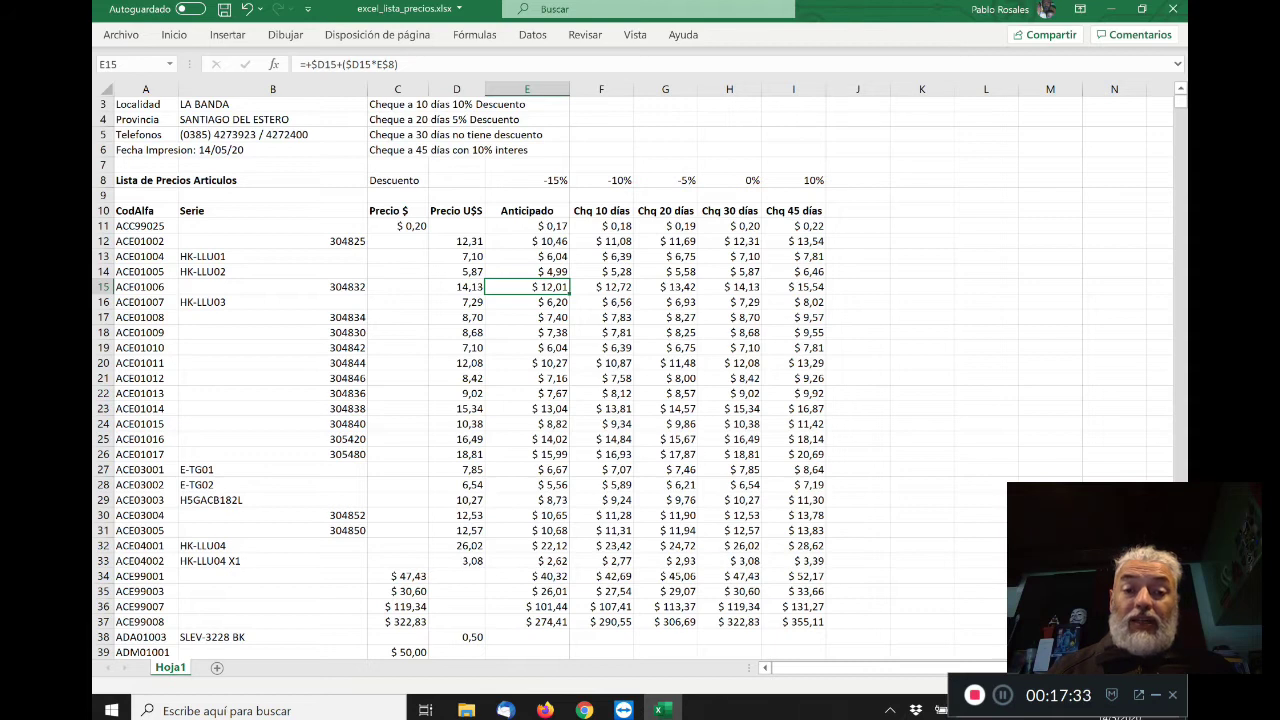
key("Left")
key("Left")
key("Right")
key("Right")
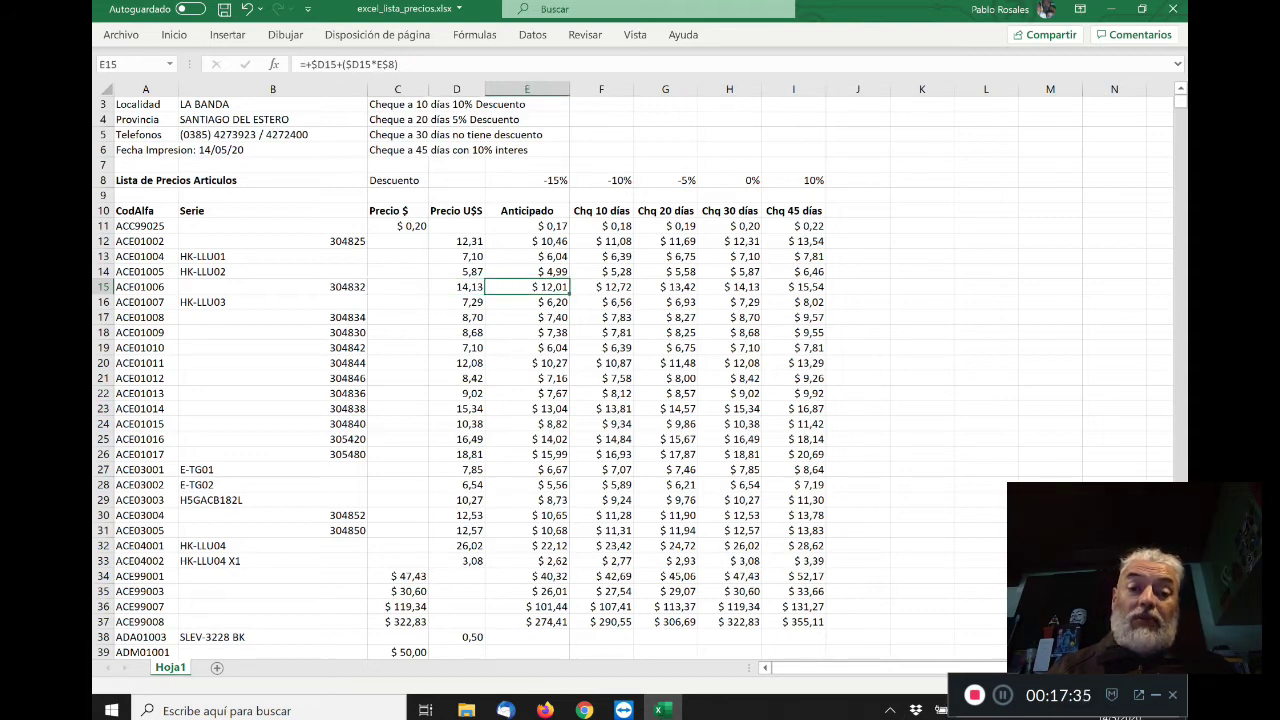
key("Left")
key("Left")
key("Right")
key("Right")
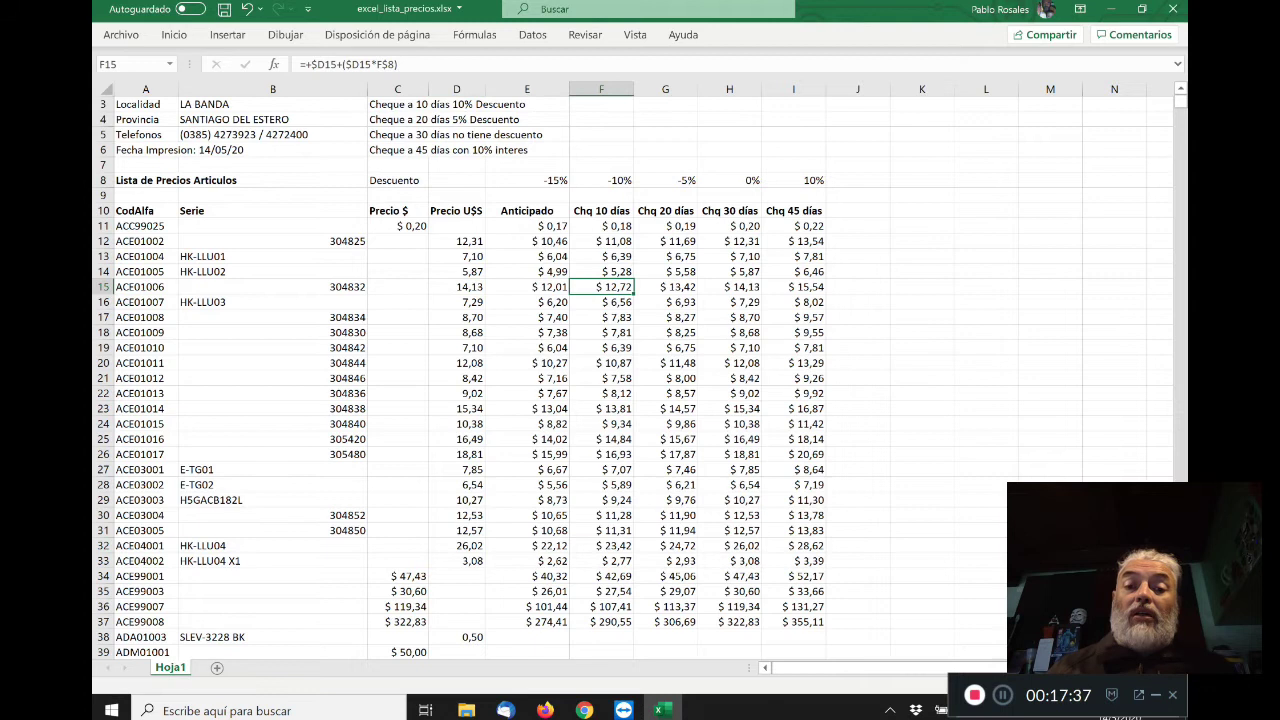
- Compare the Anticipado formula of article ACC99025 in row 11 with its Precio $ and Precio U$S cells
key("Up")
key("Up")
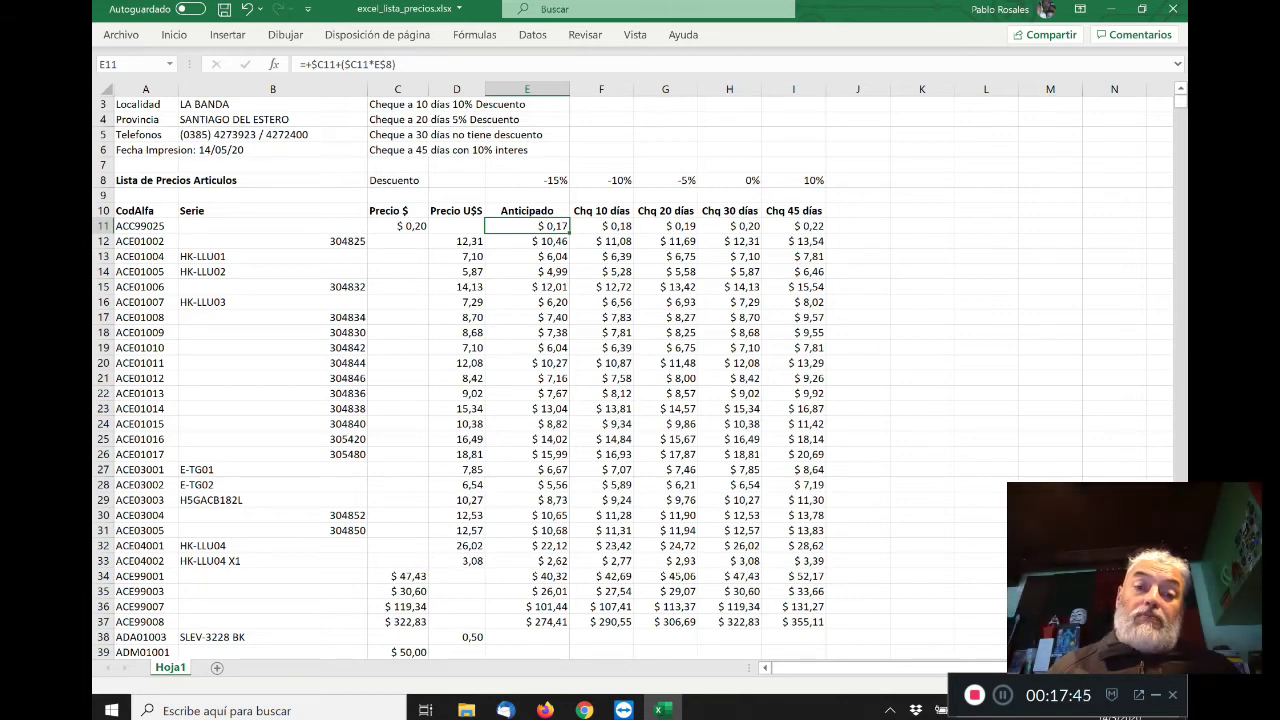
key("Left")
key("Left")
key("Right")
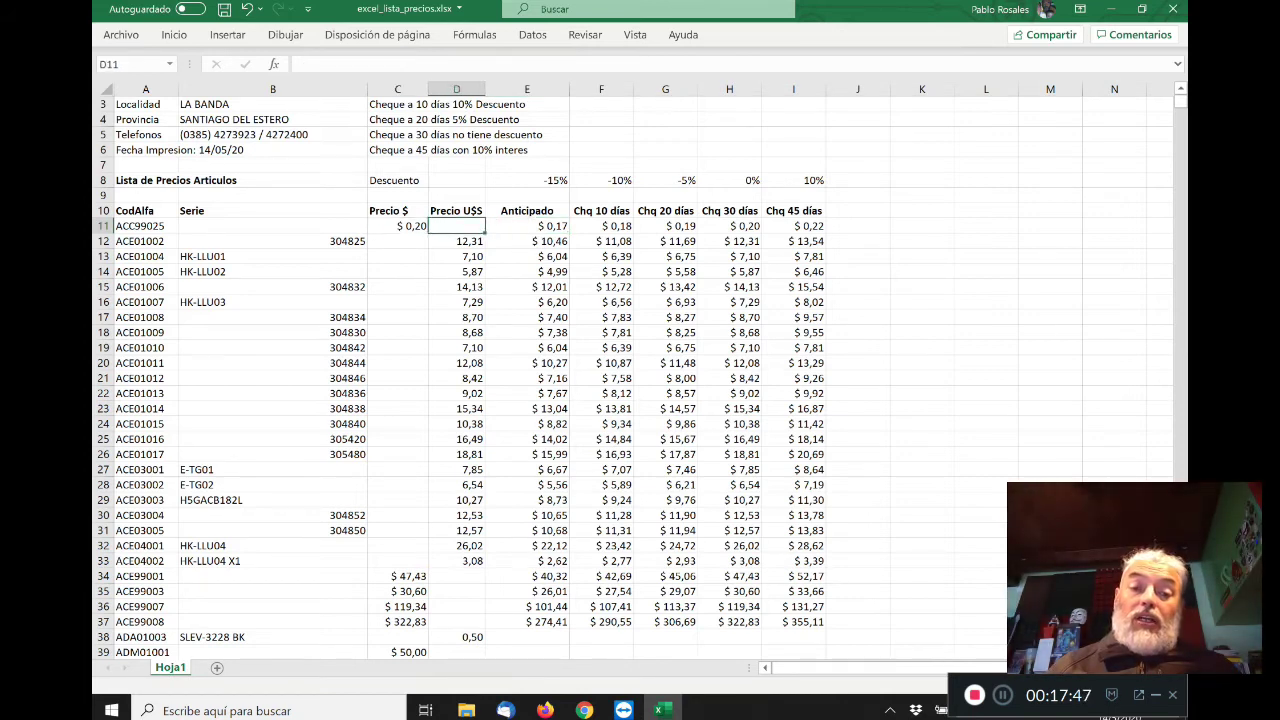
key("Right")
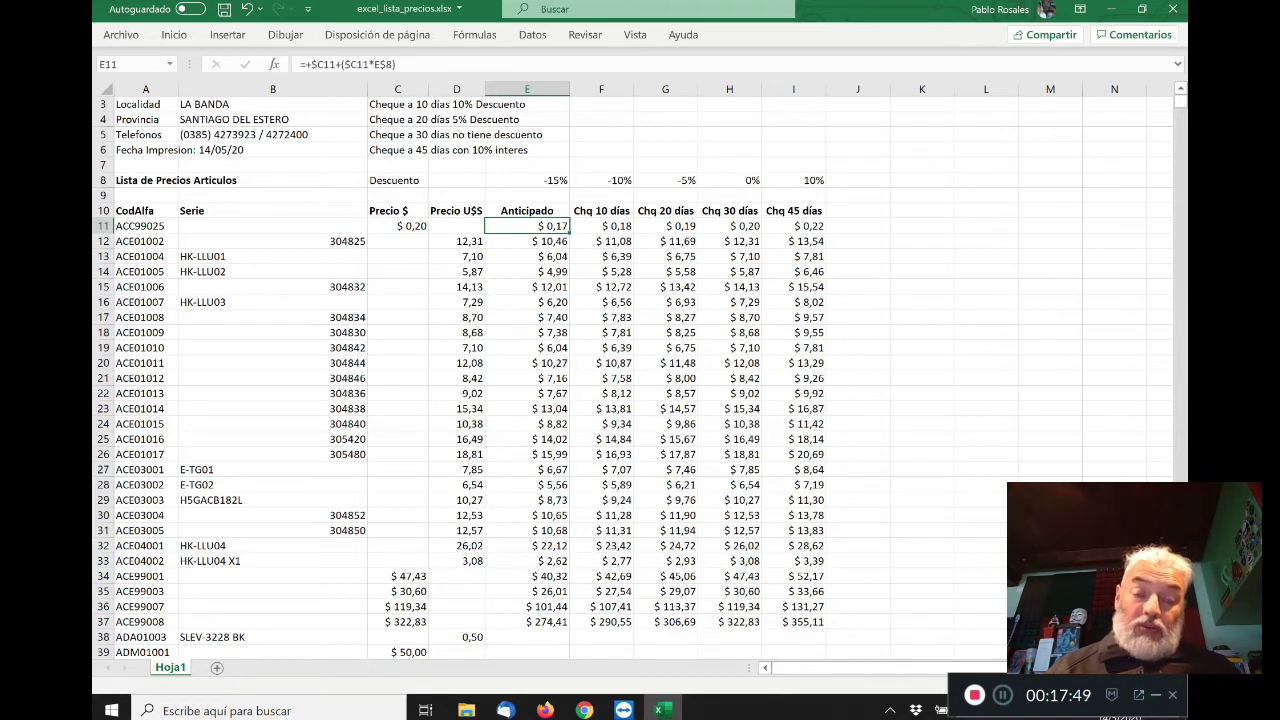
key("Left")
key("Left")
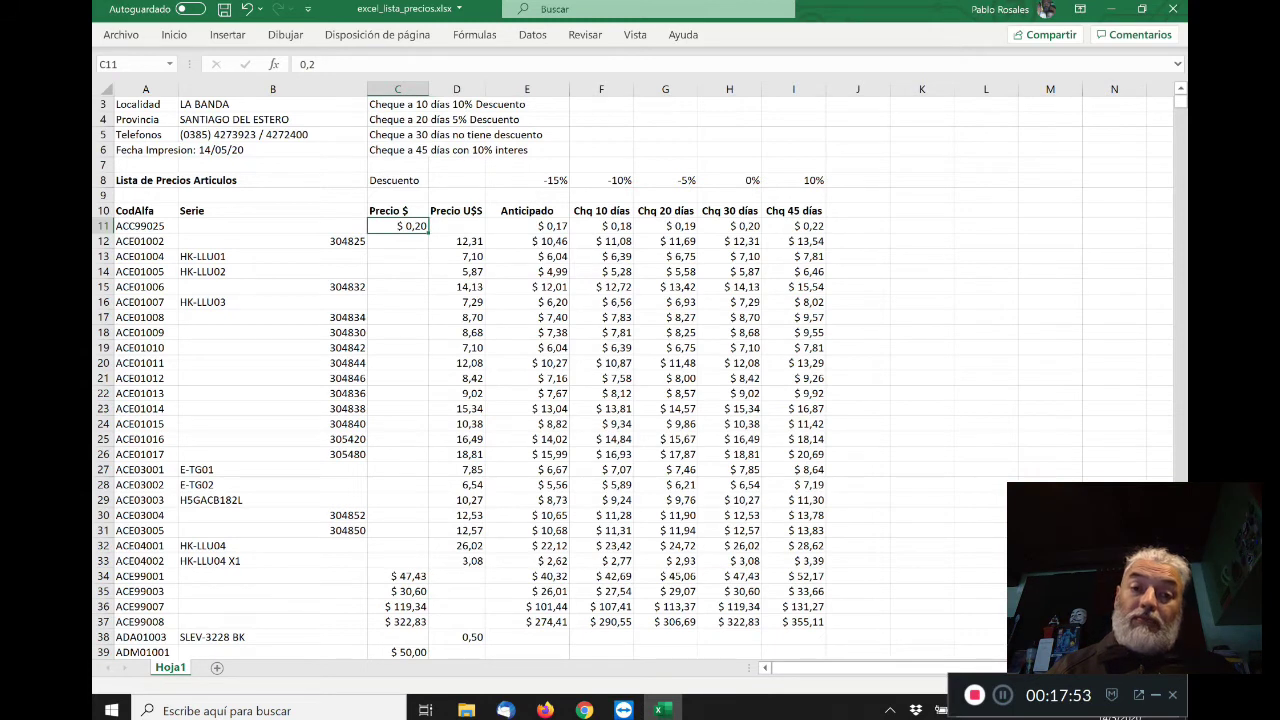
key("Right")
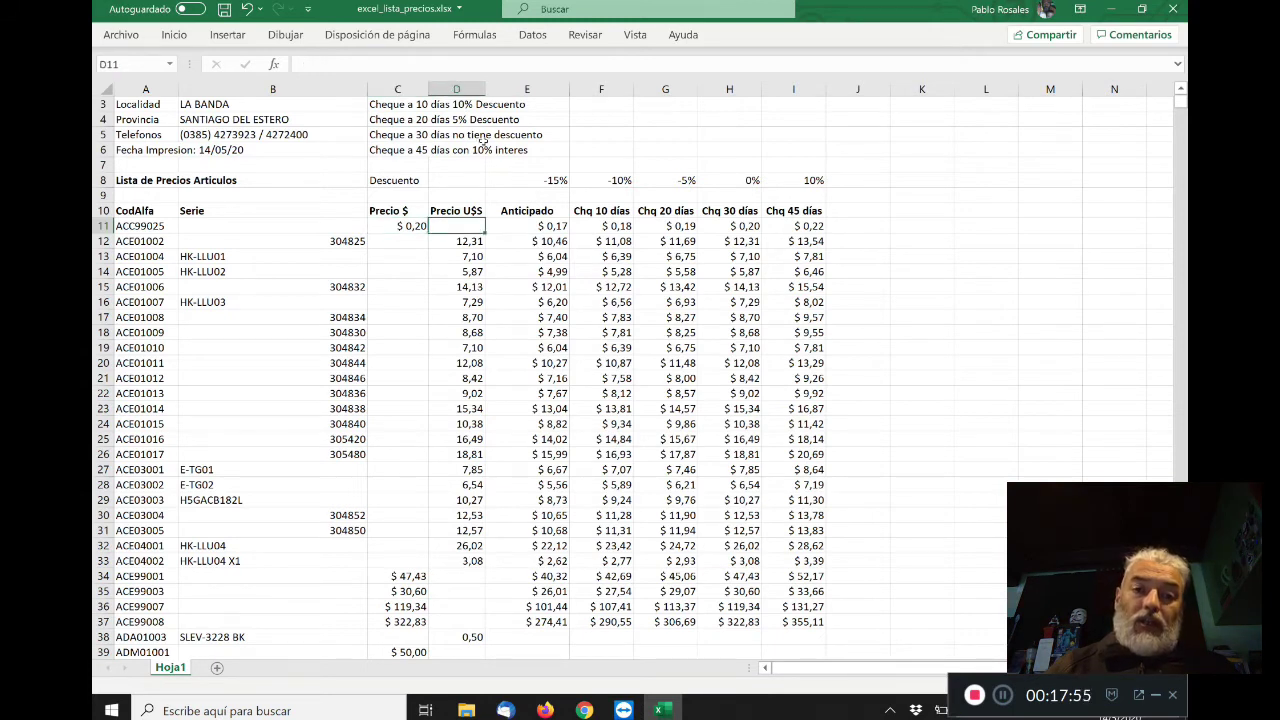
- Insert a new column before Precio $, head it Moneda in C10 and fit its width to the text
left_click(405, 89)
right_click(408, 89)
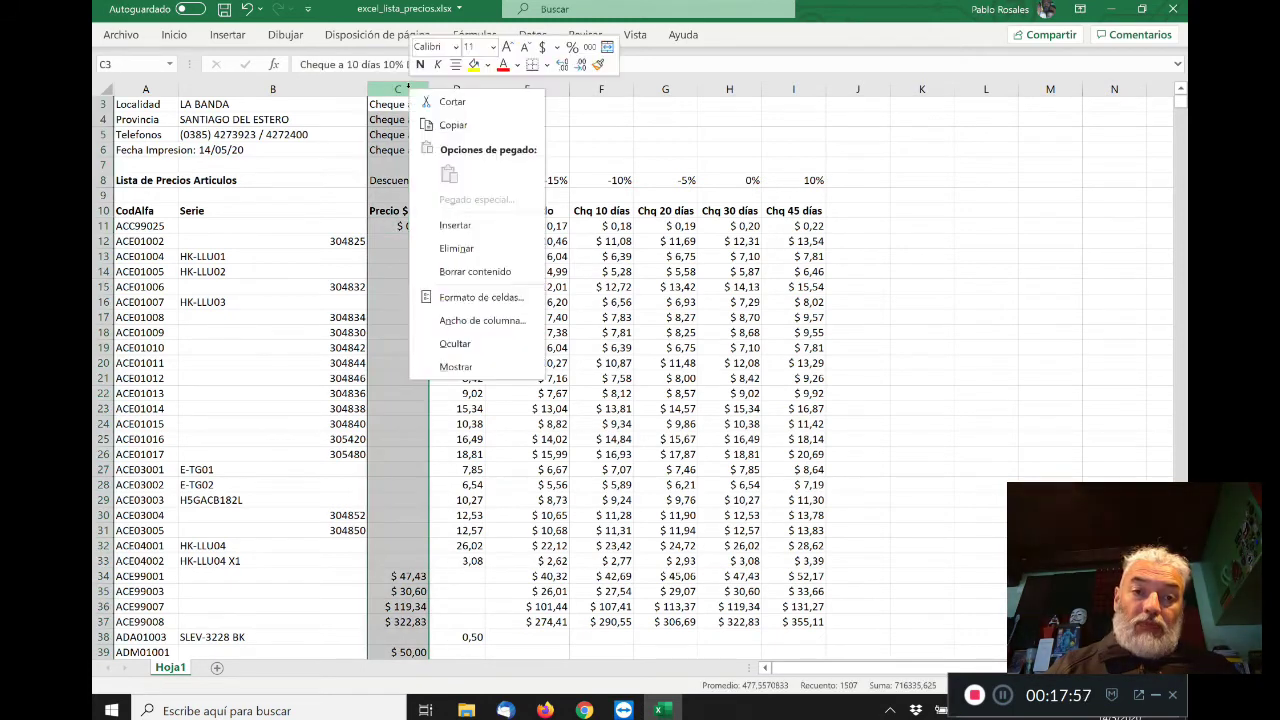
left_click(457, 220)
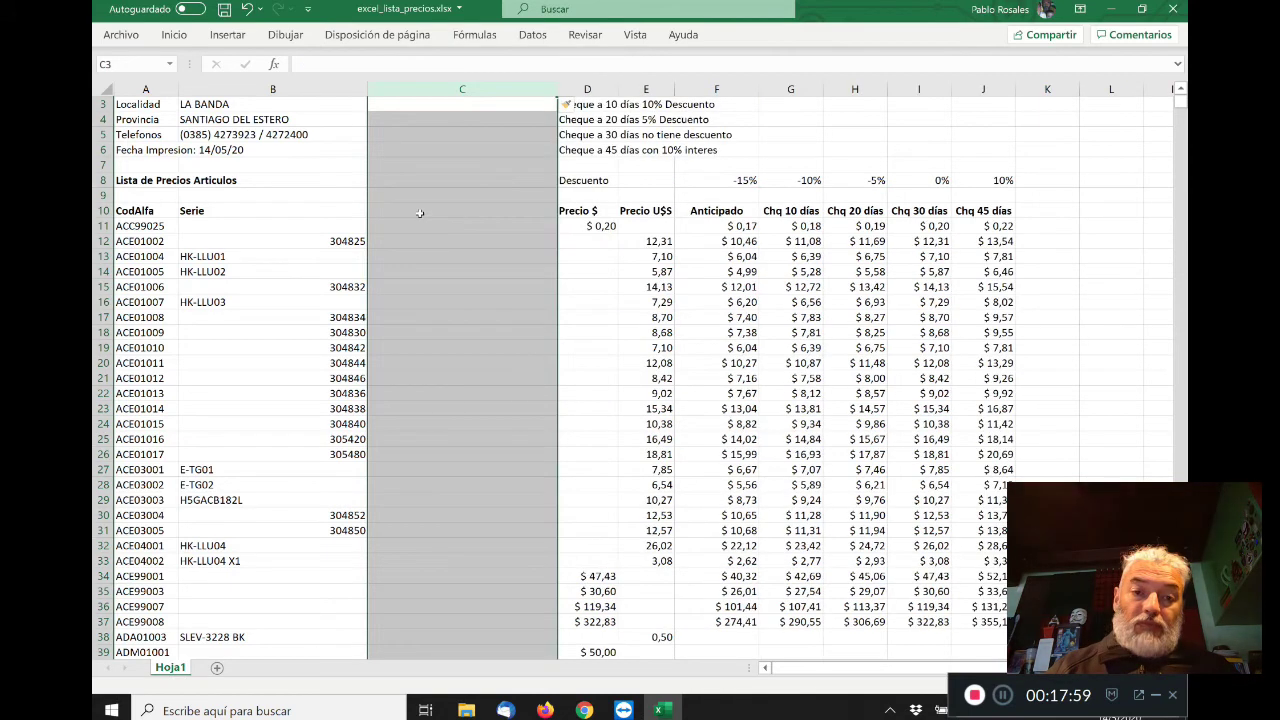
left_click(420, 212)
type("Moneda")
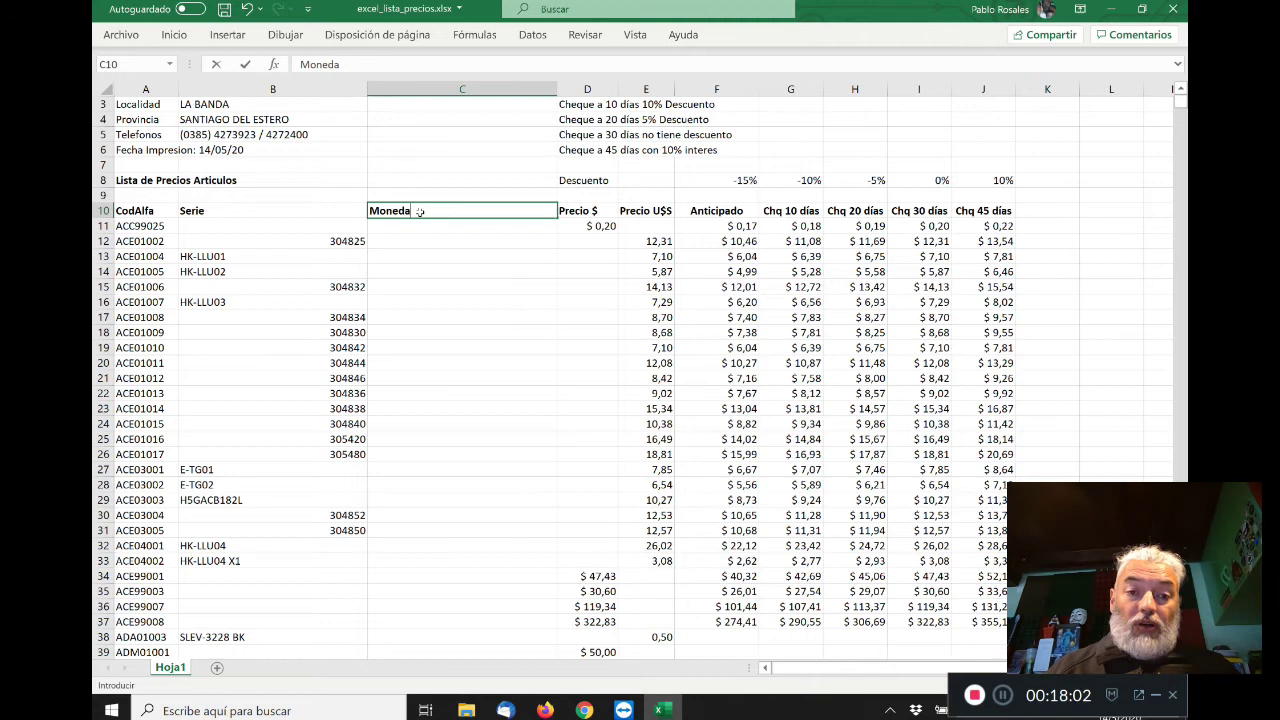
key("Return")
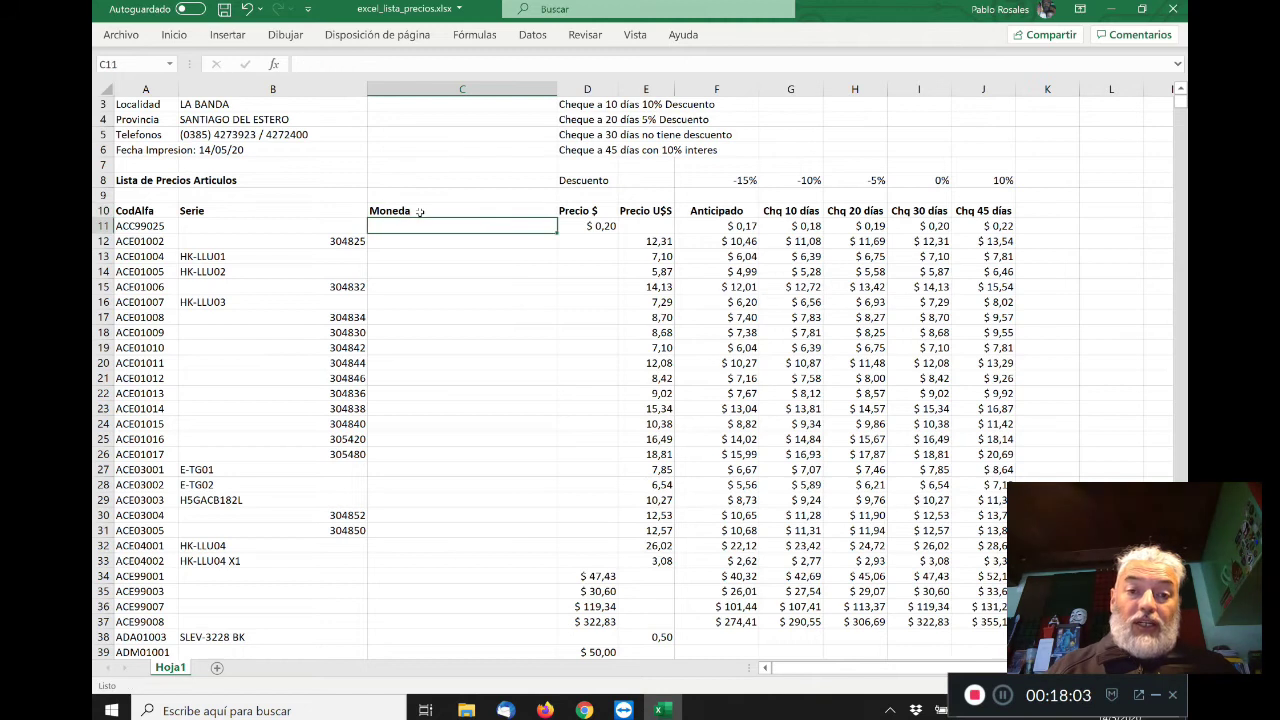
double_click(549, 90)
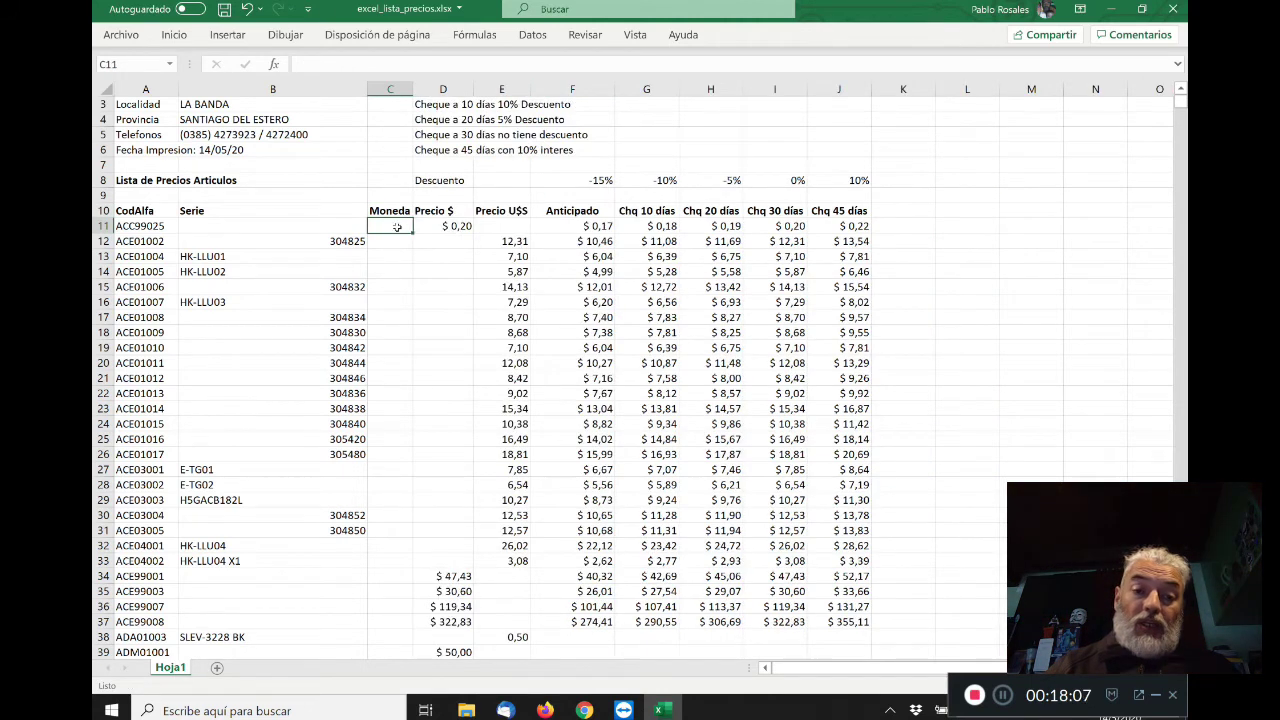
- Enter the currency Pesos for article ACC99025 in C11 and Dolares for ACE01002 in C12
key("Right")
key("Left")
type("Peso")
key("Return")
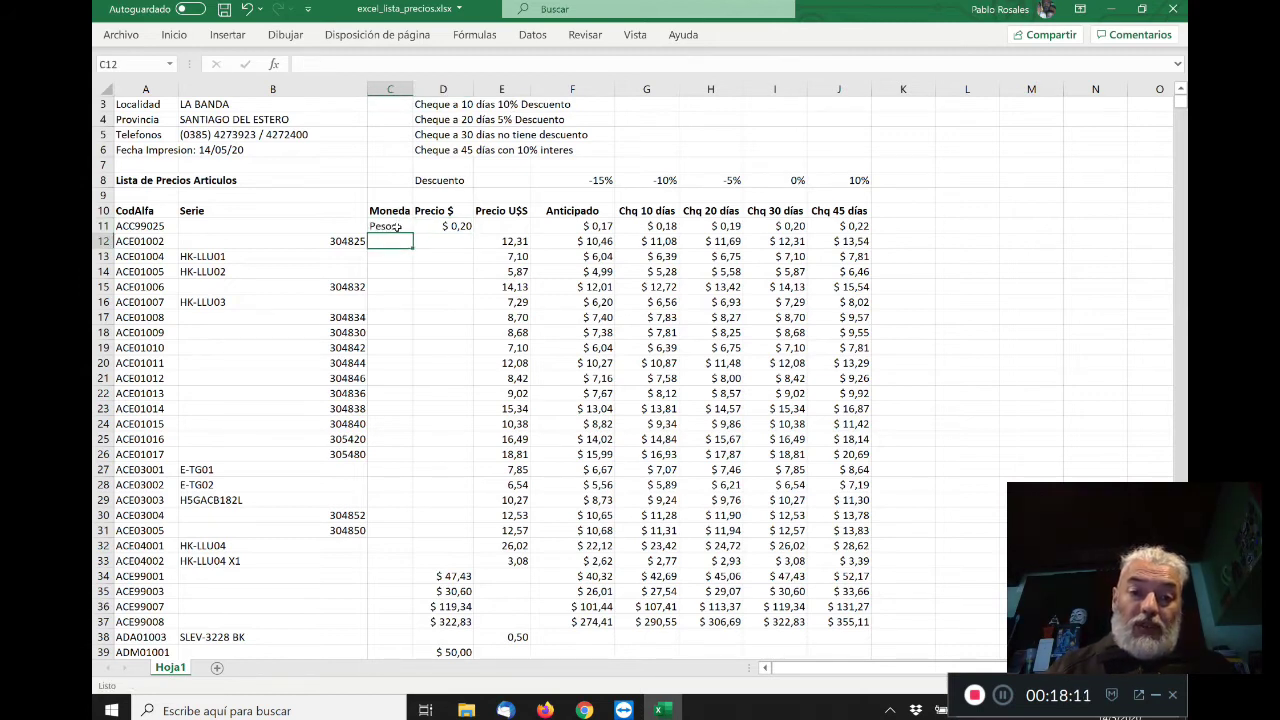
type("Dolares")
key("Return")
- Copy Dolares from C12 to the dollar-priced articles in C13:C33
key("Up")
key("ctrl+c")
key("Down")
key("shift+Down")
key("shift+Down")
key("shift+Down")
key("shift+Down")
key("shift+Down")
key("shift+Down")
key("shift+Down")
key("shift+Down")
key("shift+Down")
key("shift+Down")
key("shift+Down")
key("shift+Down")
key("shift+Down")
key("shift+Down")
key("shift+Down")
key("shift+Down")
key("shift+Down")
key("shift+Down")
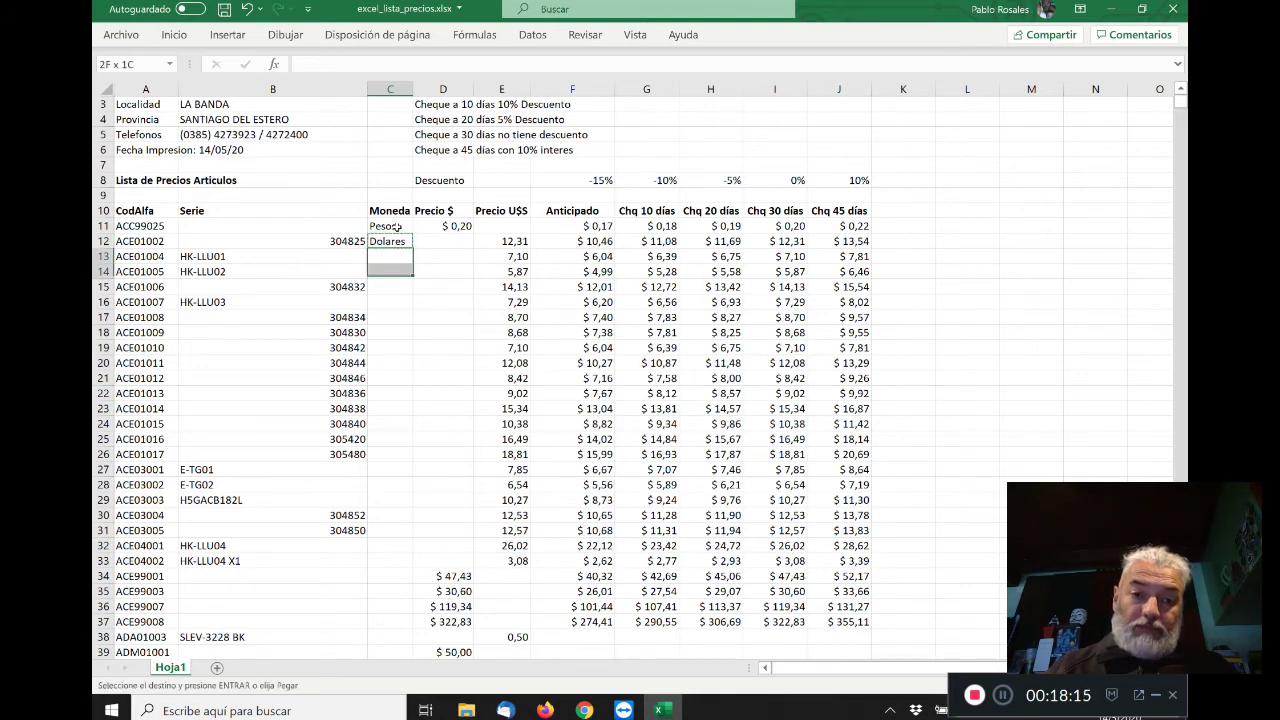
key("shift+Down")
key("shift+Down")
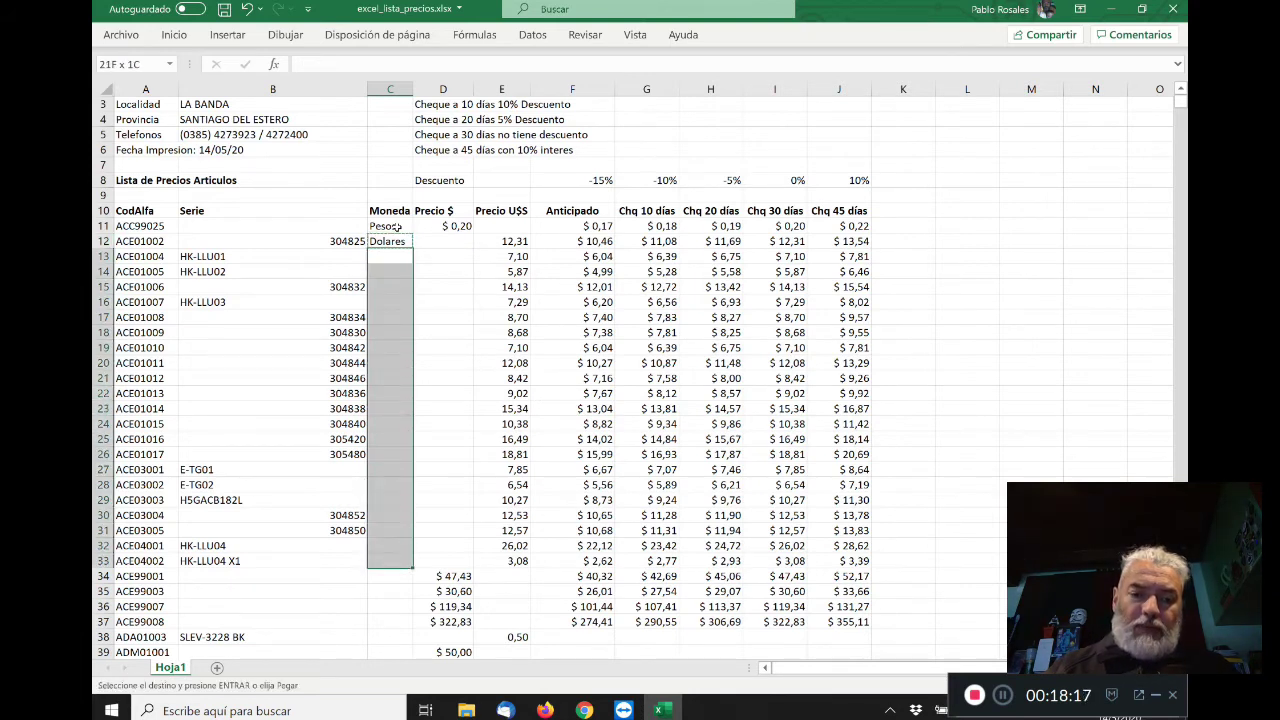
key("ctrl+v")
key("Escape")
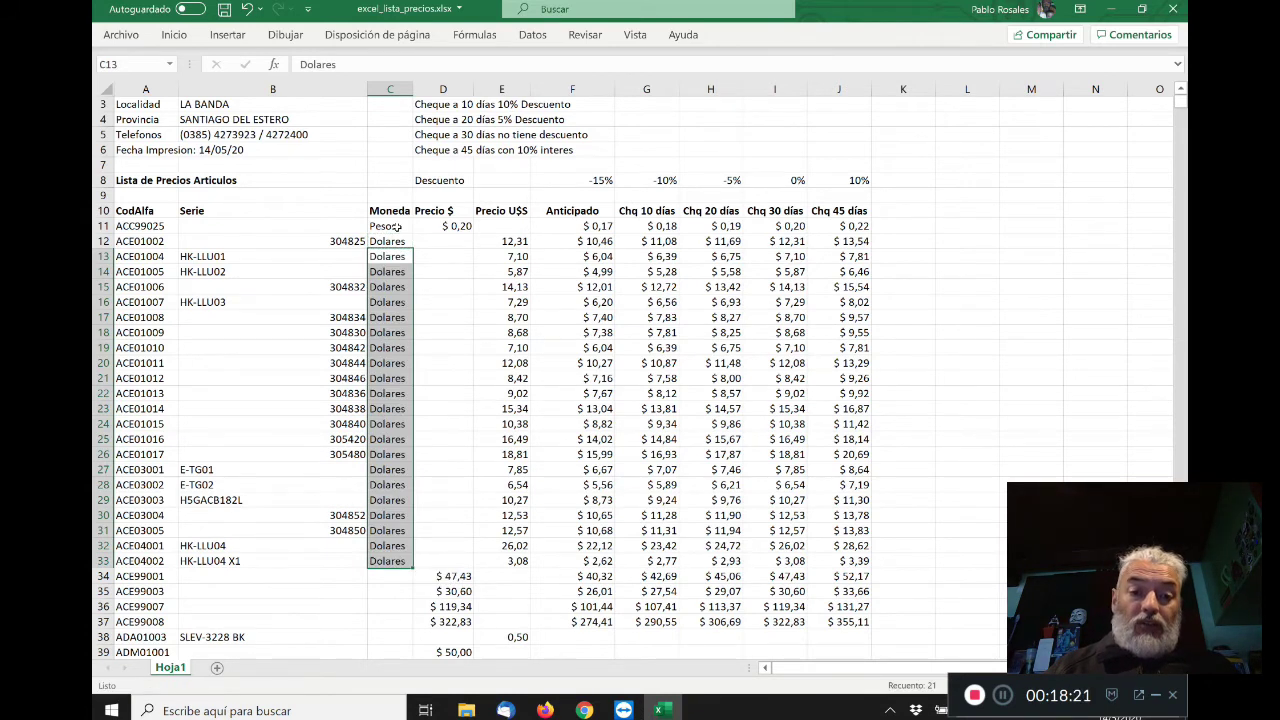
- Copy Pesos from C11 to the peso-priced articles ACE99001 to ACE99008 in C34:C37
left_click(397, 227)
key("ctrl+c")
key("Down")
key("Down")
key("Down")
key("Down")
key("Down")
key("Down")
key("Down")
key("Down")
key("Down")
key("Down")
key("Down")
key("Down")
key("Down")
key("Down")
key("Down")
key("Down")
key("Down")
key("Down")
key("Down")
key("Down")
key("Down")
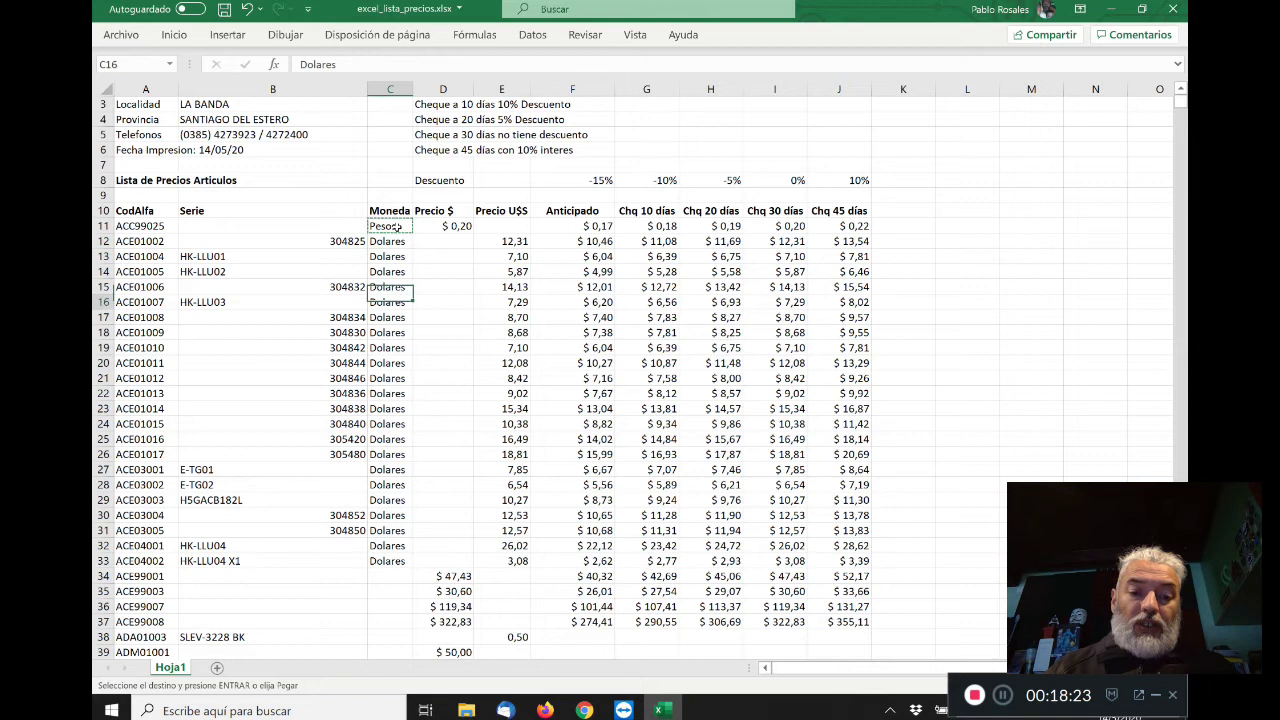
key("Up")
key("Up")
key("Up")
key("Up")
key("Up")
key("Up")
key("Up")
key("Up")
key("Up")
key("Up")
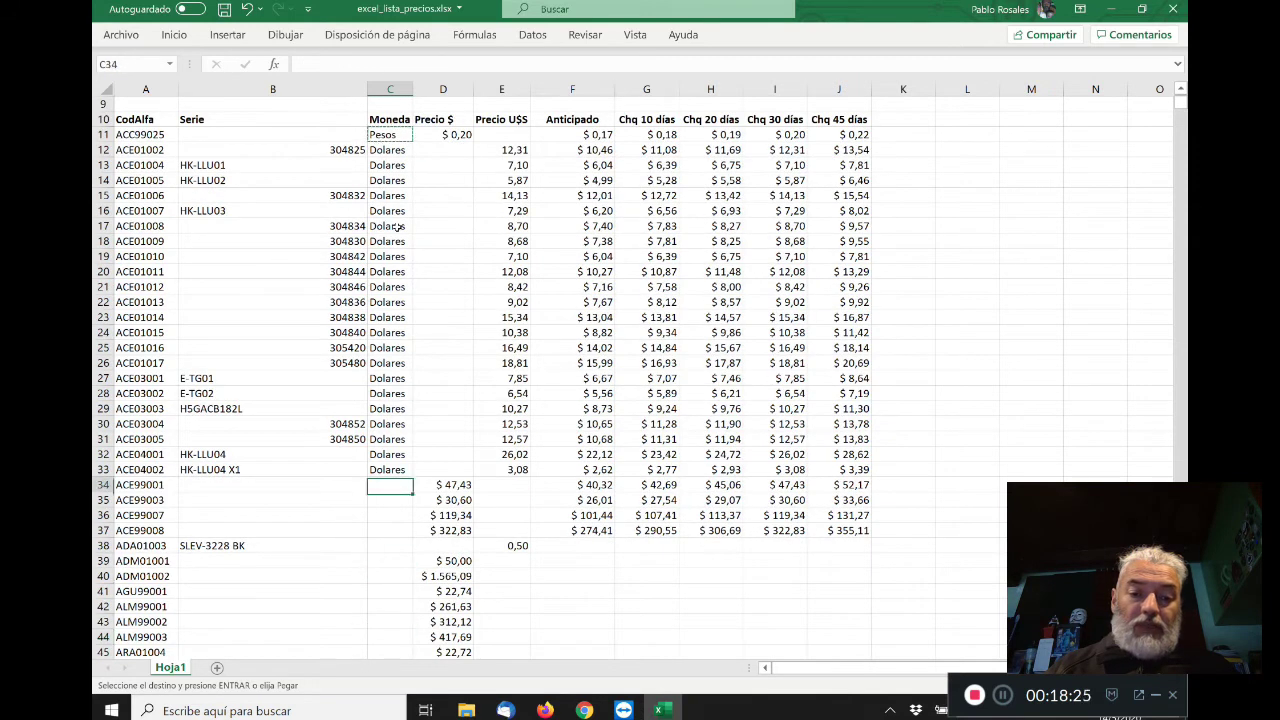
key("shift+Down")
key("shift+Down")
key("shift+Down")
key("ctrl+v")
- Copy Dolares from the Moneda column to article ADA01003 in C38
key("Up")
key("Up")
key("Down")
key("ctrl+c")
key("Down")
key("Down")
key("Down")
key("Down")
key("Down")
key("ctrl+v")
- Copy Pesos from C36 to the peso-priced articles ADM01001 to ARU01002 in C39:C49
key("Up")
key("Up")
key("ctrl+c")
key("Down")
key("Down")
key("Down")
key("shift+Down")
key("shift+Down")
key("shift+Down")
key("shift+Down")
key("shift+Down")
key("shift+Down")
key("shift+Down")
key("shift+Down")
key("shift+Down")
key("shift+Down")
key("shift+Down")
key("shift+Down")
key("shift+Down")
key("shift+Down")
key("shift+Down")
key("shift+Down")
key("shift+Down")
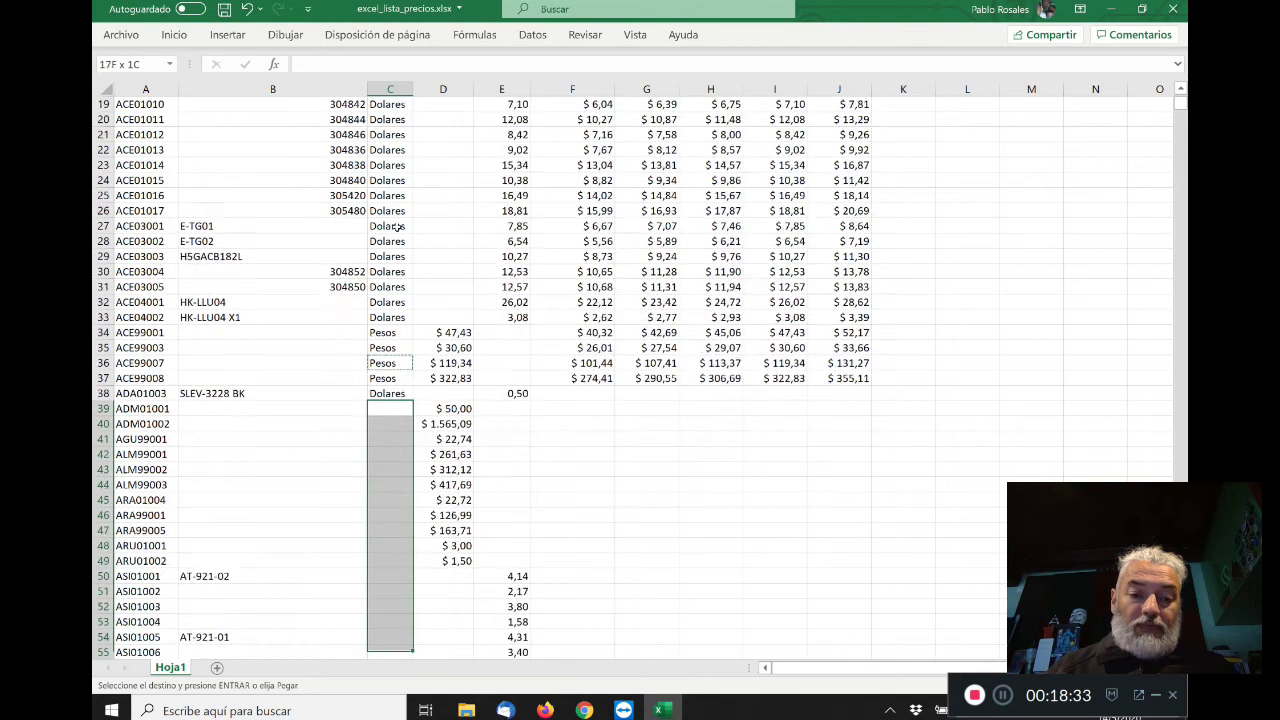
key("shift+Up")
key("shift+Up")
key("shift+Up")
key("shift+Up")
key("shift+Up")
key("shift+Up")
key("shift+Up")
key("shift+Up")
key("shift+Down")
key("ctrl+v")
- Move the dollar prices of articles ACE01002 to ACE04002 from E12:E33 into the Precio $ column, D12:D33
key("Up")
key("Up")
key("Up")
key("Up")
key("Up")
key("Up")
key("Up")
key("Up")
key("Up")
key("Up")
key("Up")
key("Up")
key("Up")
key("Up")
key("Up")
key("Up")
key("Up")
key("Up")
key("Up")
key("Up")
key("Up")
key("Up")
key("Up")
key("Up")
key("Up")
key("Up")
key("Up")
key("Up")
key("Up")
key("Up")
key("Up")
key("Up")
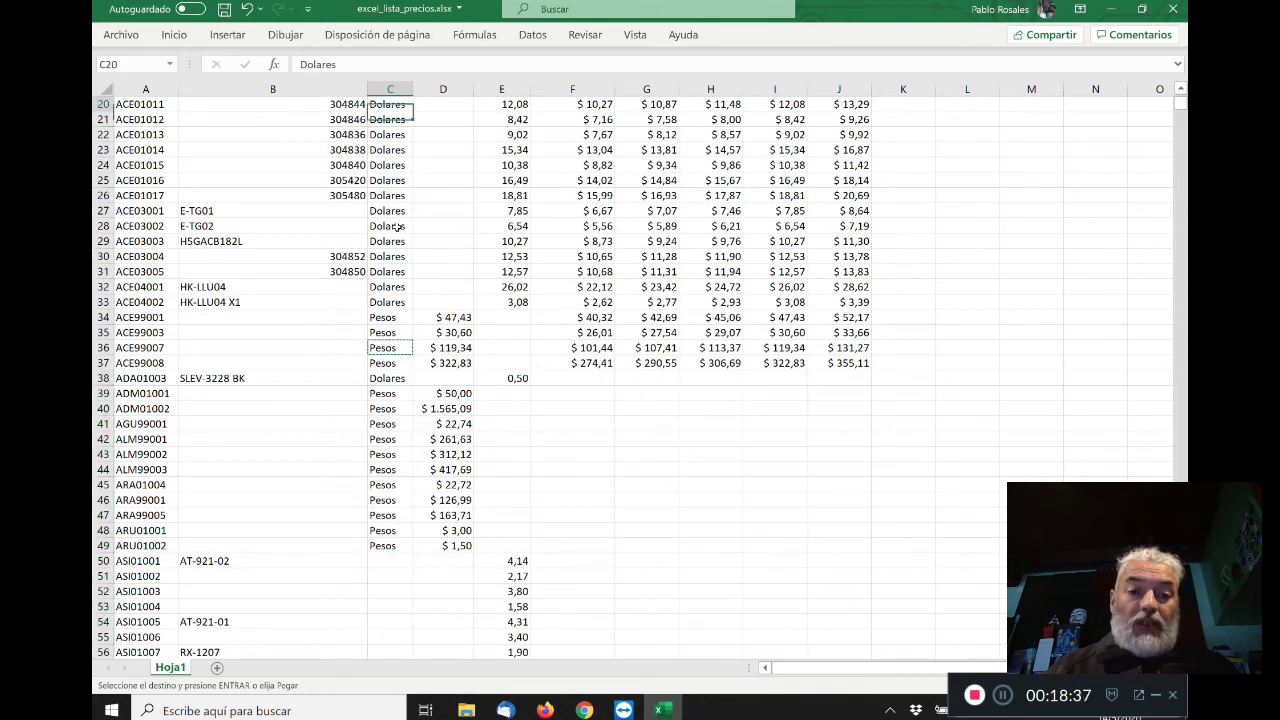
key("Down")
key("Down")
key("Down")
key("Down")
key("Down")
key("Down")
key("Down")
key("Down")
key("Down")
key("Down")
key("Down")
key("Escape")
key("Up")
key("Right")
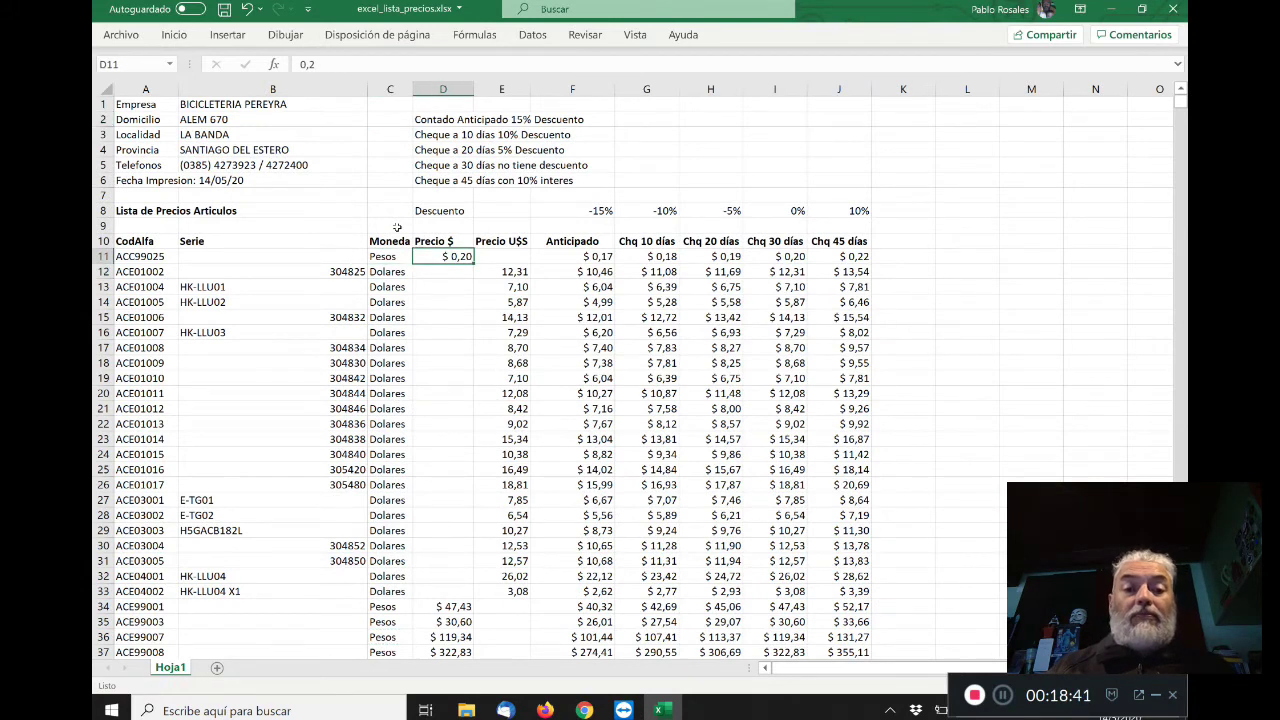
key("Right")
key("Down")
key("Left")
key("Left")
key("Right")
key("Right")
key("shift+Down")
key("shift+Down")
key("shift+Down")
key("shift+Down")
key("shift+Down")
key("shift+Down")
key("shift+Down")
key("shift+Down")
key("shift+Down")
key("shift+Down")
key("shift+Down")
key("shift+Down")
key("shift+Down")
key("shift+Down")
key("shift+Down")
key("shift+Down")
key("shift+Down")
key("shift+Down")
key("shift+Down")
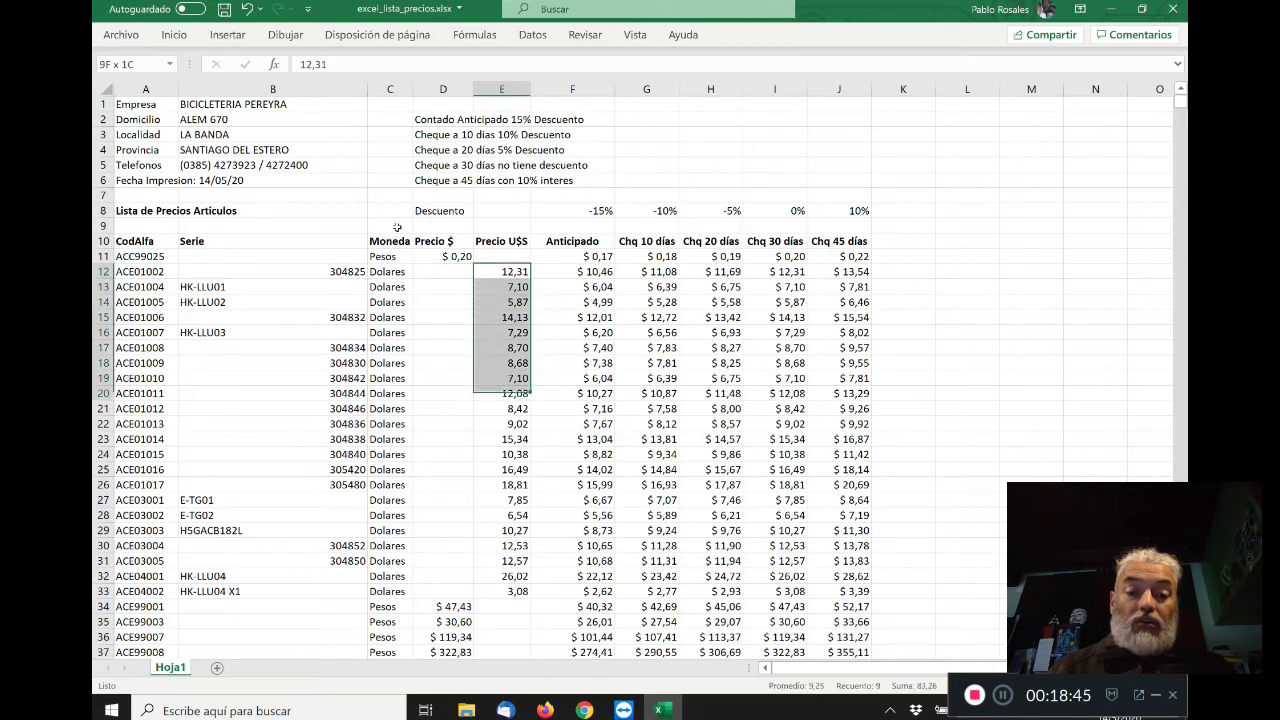
key("shift+Down")
key("shift+Down")
key("ctrl+x")
key("Left")
key("ctrl+v")
- Move the dollar price of article ADA01003 from E38 into the Precio $ column, D38
key("Down")
key("Down")
key("Down")
key("Down")
key("Down")
key("Down")
key("Down")
key("Down")
key("Down")
key("Down")
key("Down")
key("Down")
key("Down")
key("Down")
key("Down")
key("Down")
key("Down")
key("Down")
key("Down")
key("Down")
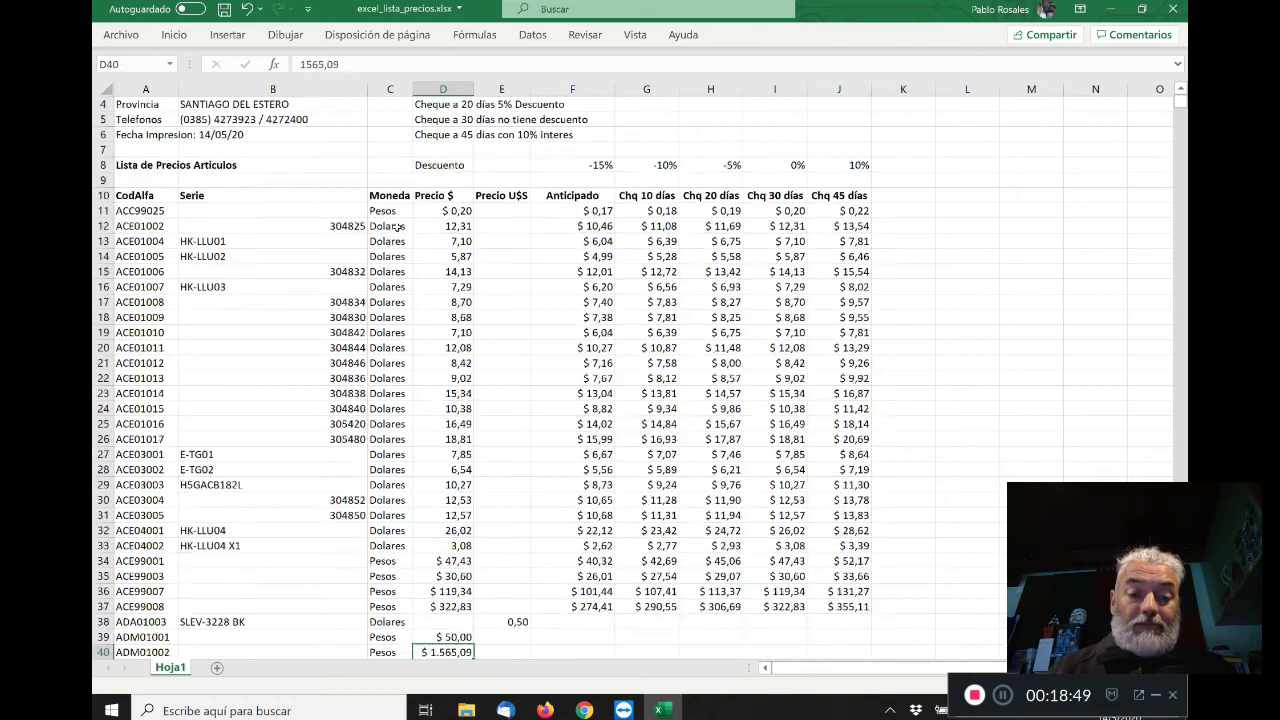
key("Up")
key("Up")
key("Up")
key("Up")
key("Up")
key("Up")
key("Up")
key("Up")
key("Up")
key("Up")
key("Right")
key("ctrl+c")
key("Left")
key("Return")
- Check the Precio $ column down to article ARU01002 in D49, where the merged prices end
key("Down")
key("Down")
key("Down")
key("Down")
key("Down")
key("Down")
key("Down")
key("Down")
key("Down")
key("Down")
key("Down")
key("Down")
key("Down")
key("Down")
key("Down")
key("Down")
key("Down")
key("Down")
key("Down")
key("Down")
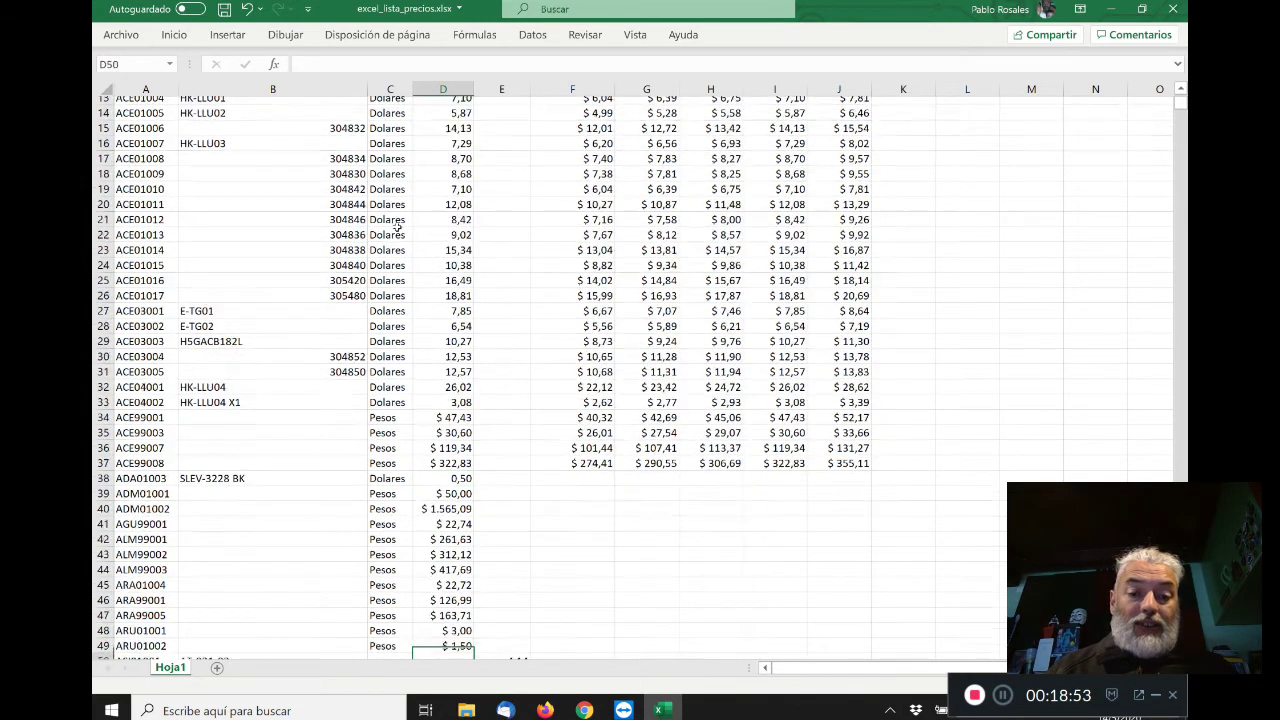
key("Up")
key("Up")
key("Up")
key("Up")
key("Up")
key("Up")
key("Up")
key("Up")
key("Up")
key("Up")
key("Up")
key("Up")
key("Up")
key("Up")
key("Up")
key("Up")
key("Up")
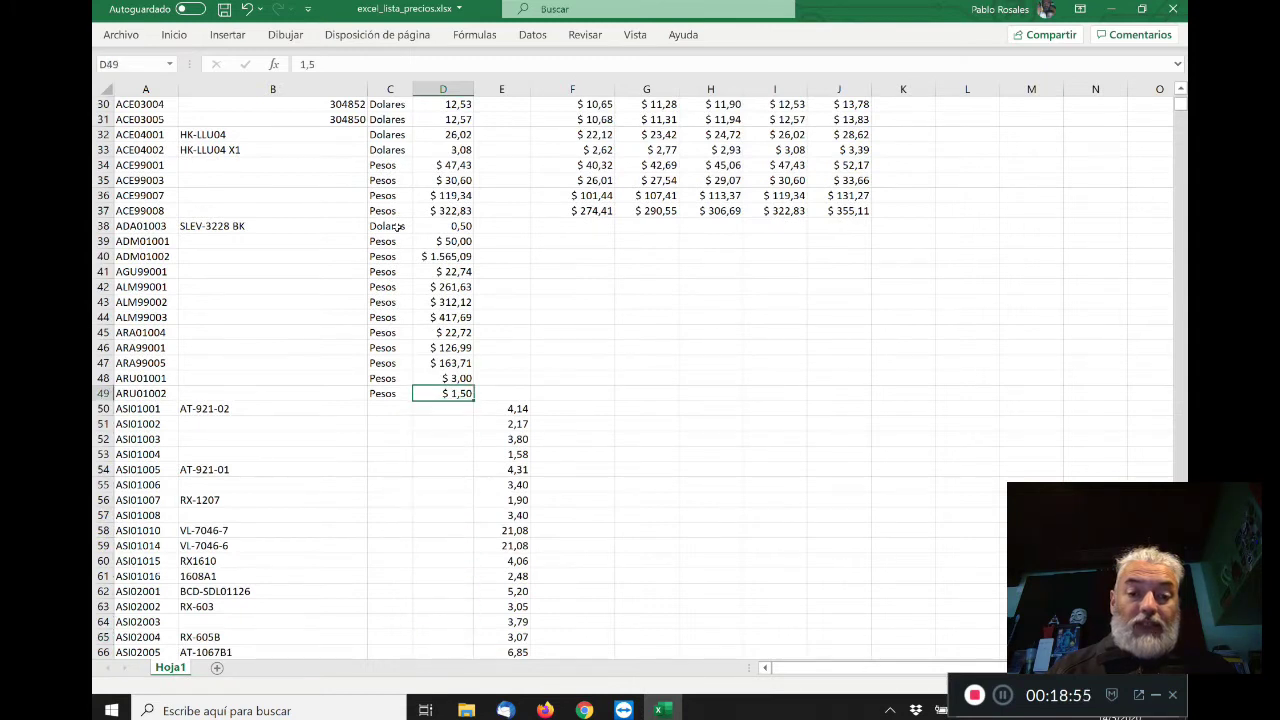
key("Down")
key("Right")
key("ctrl+c")
key("Left")
key("Up")
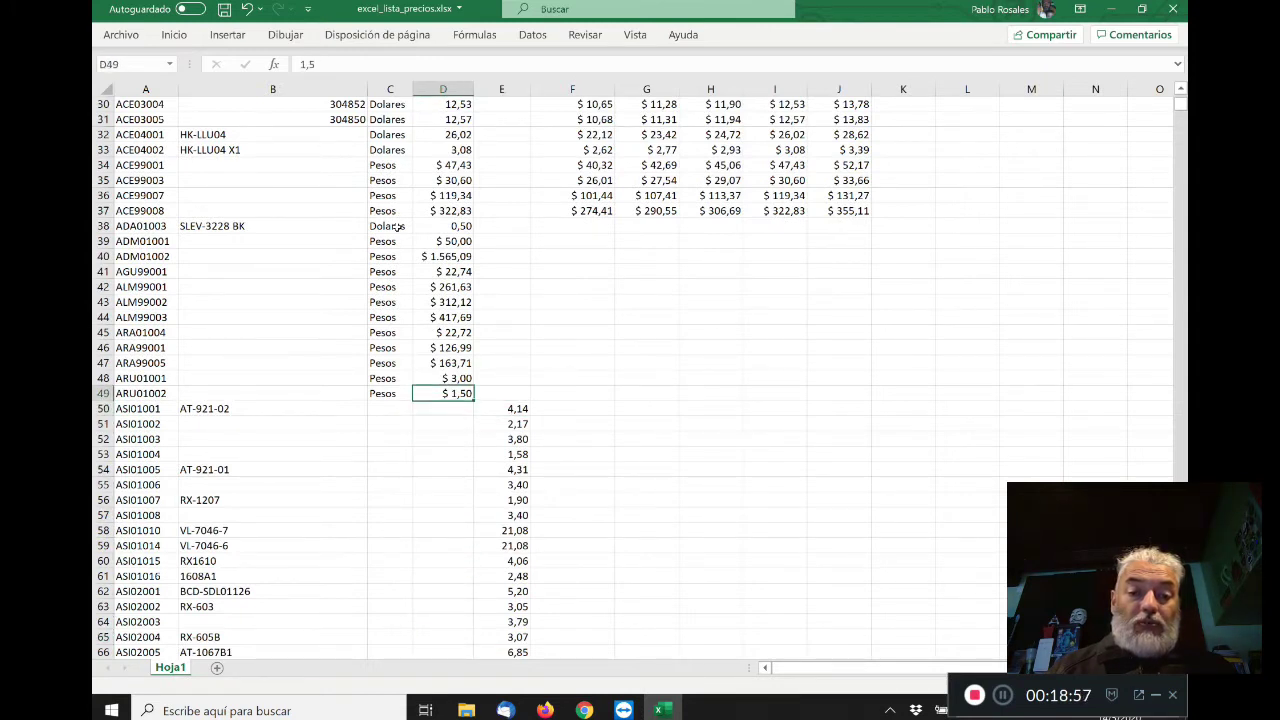
- Review the merged peso and dollar prices together with the column headings and the Descuento row above them
key("ctrl+Up")
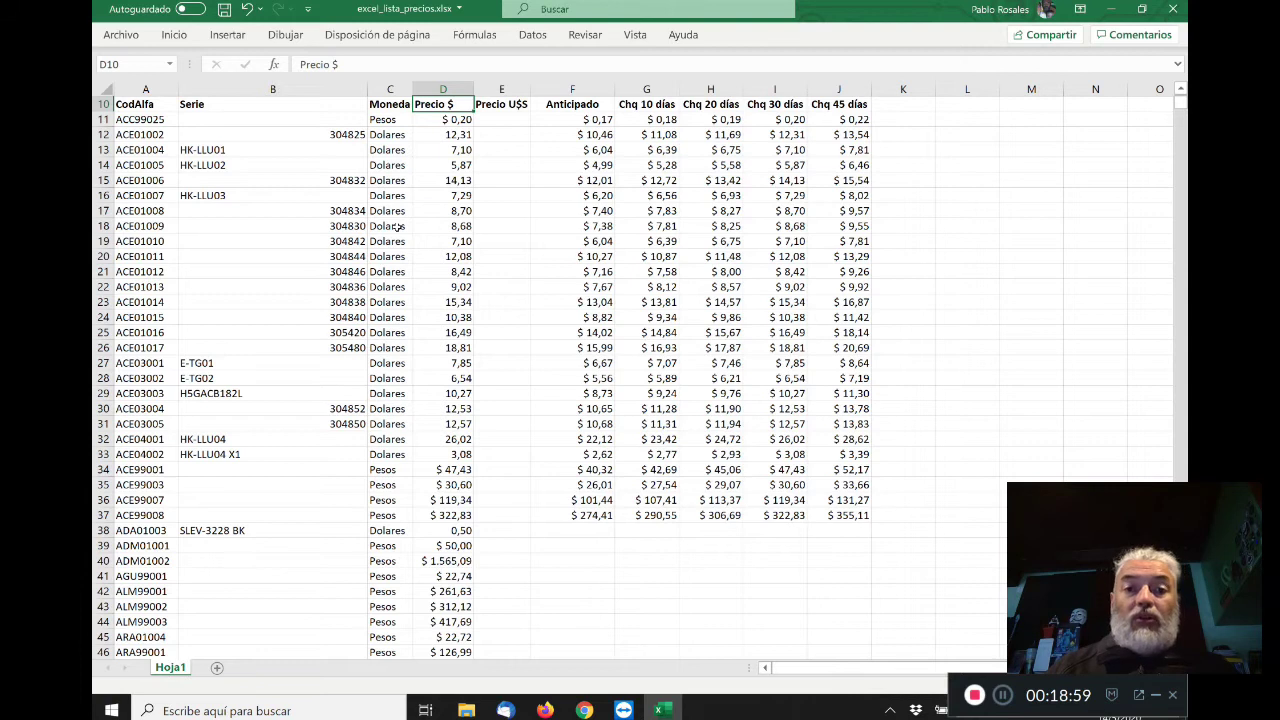
key("Up")
key("Up")
key("Up")
key("Up")
key("Up")
key("Up")
key("Up")
key("Up")
key("Up")
key("Down")
key("Down")
key("Down")
key("Down")
key("Down")
key("Down")
key("Down")
key("Down")
key("Down")
key("Down")
key("Down")
key("Down")
key("Down")
key("Down")
key("Down")
key("Down")
key("Down")
key("Down")
key("Down")
key("Down")
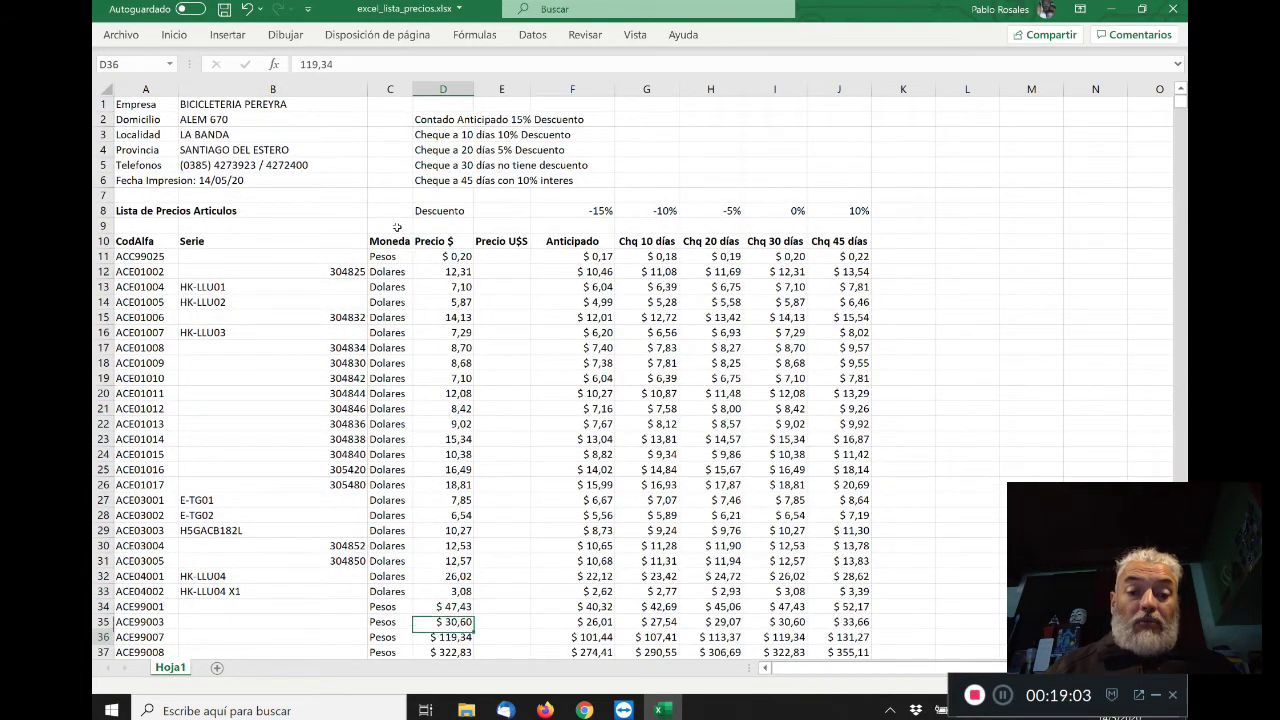
key("Down")
key("Down")
key("Down")
key("Up")
key("Up")
key("Up")
key("Up")
key("Up")
key("Up")
key("Up")
key("Up")
key("Up")
key("Up")
key("Up")
key("Up")
key("Up")
key("Up")
key("Up")
key("Up")
key("Up")
key("Up")
key("Up")
key("Up")
key("Up")
key("Up")
key("Up")
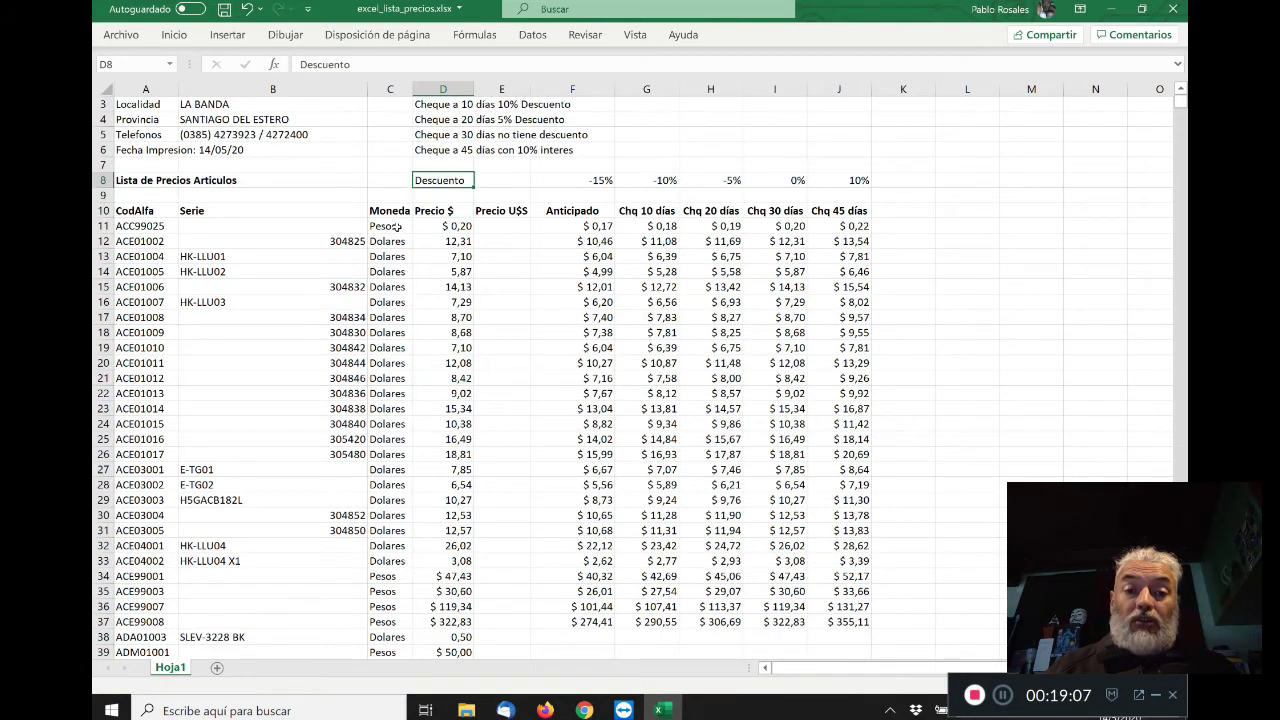
key("Up")
key("Down")
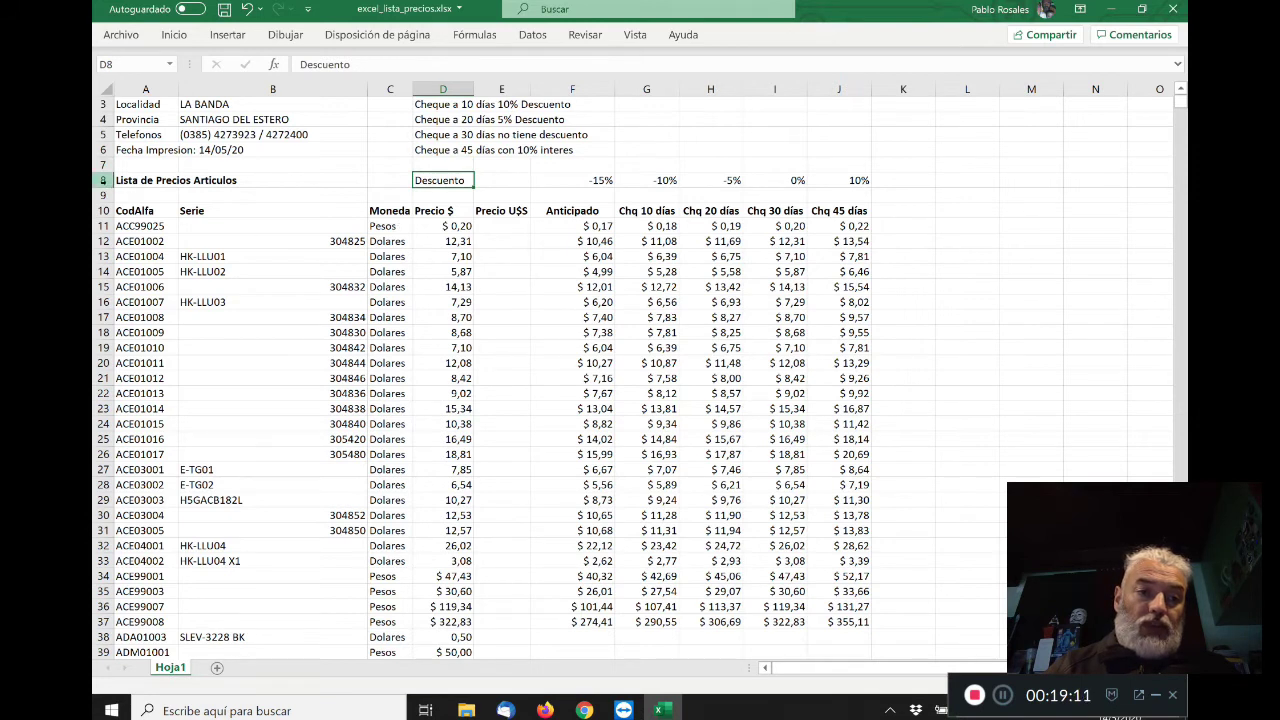
- Insert two empty rows above the Lista de Precios Articulos row and select cell D8
right_click(104, 180)
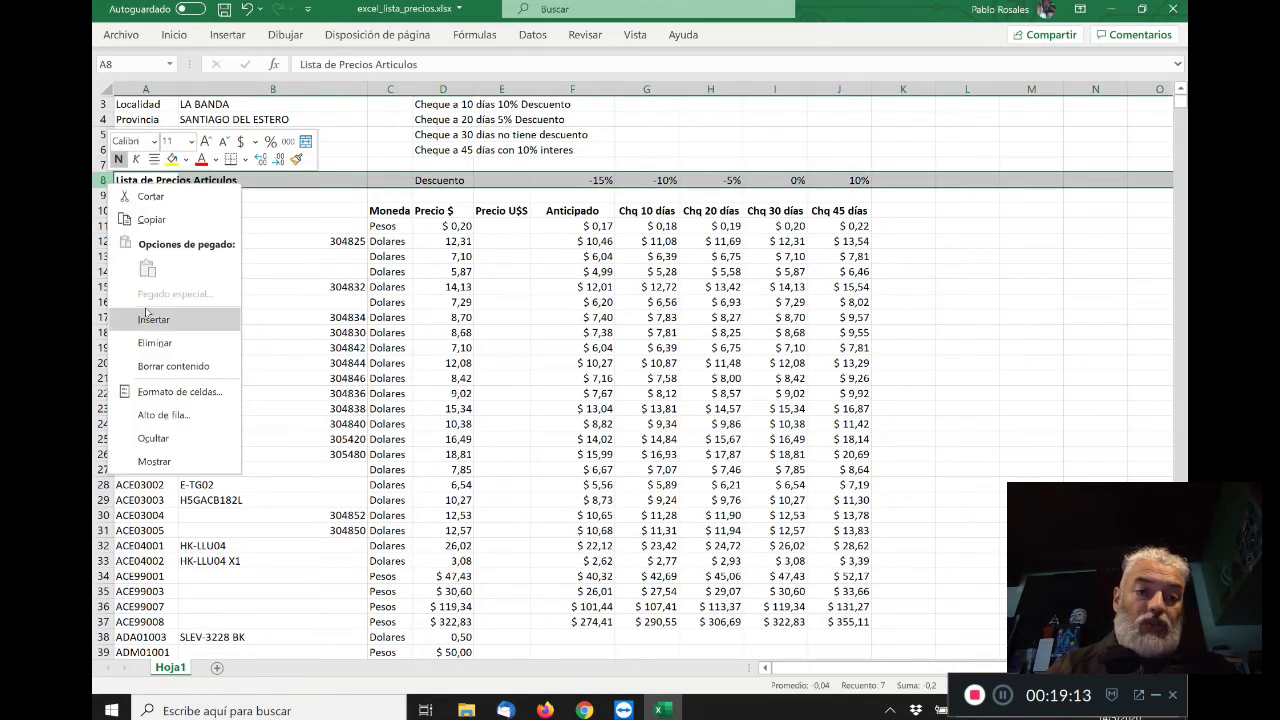
left_click(152, 319)
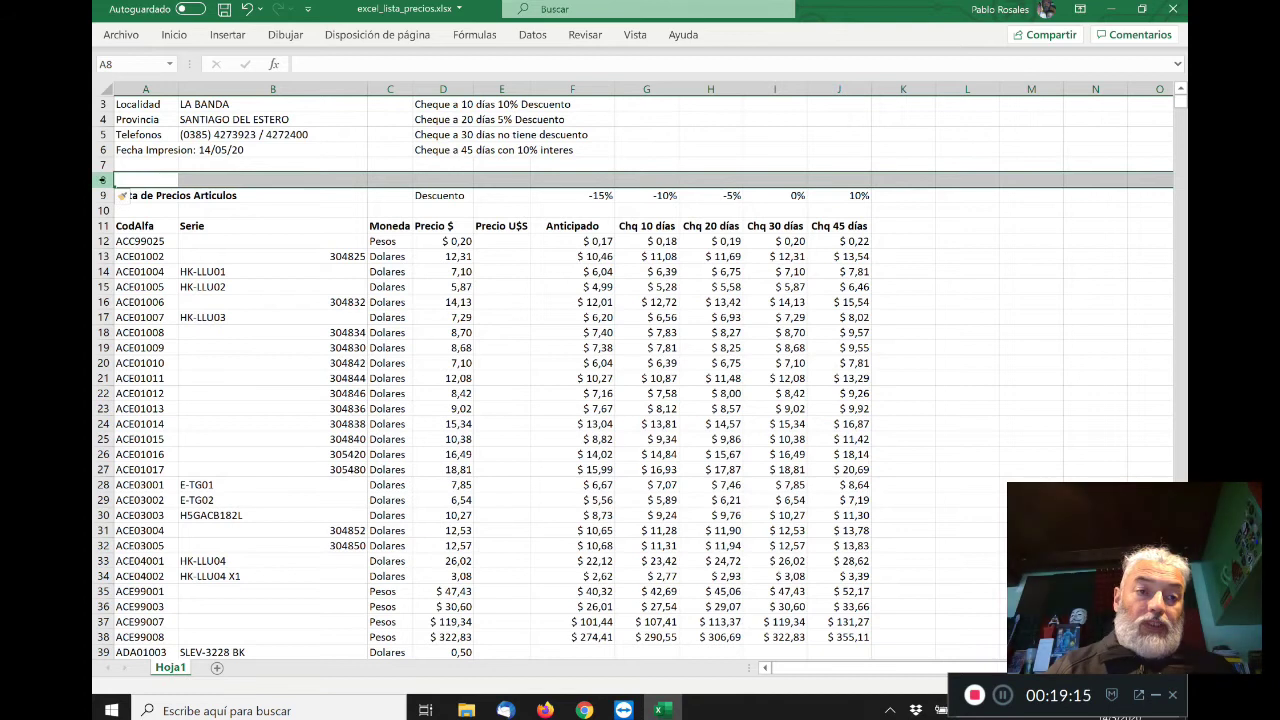
right_click(130, 180)
left_click(153, 310)
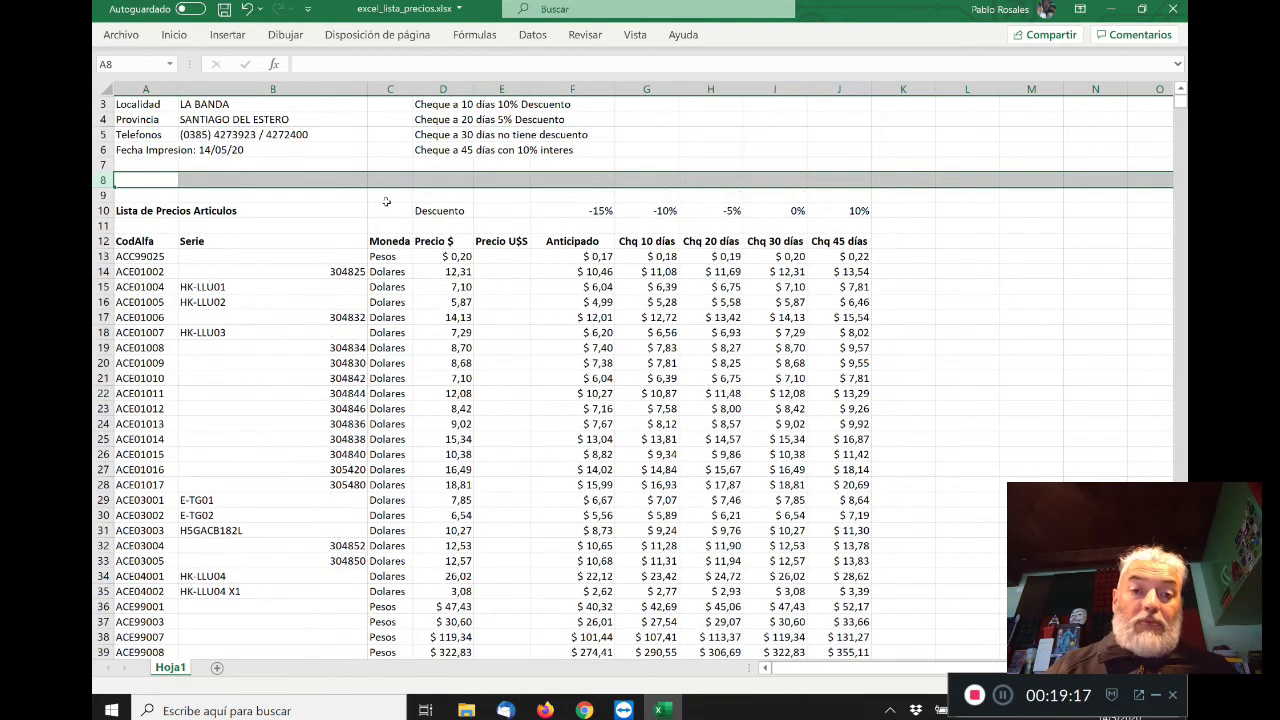
left_click(429, 181)
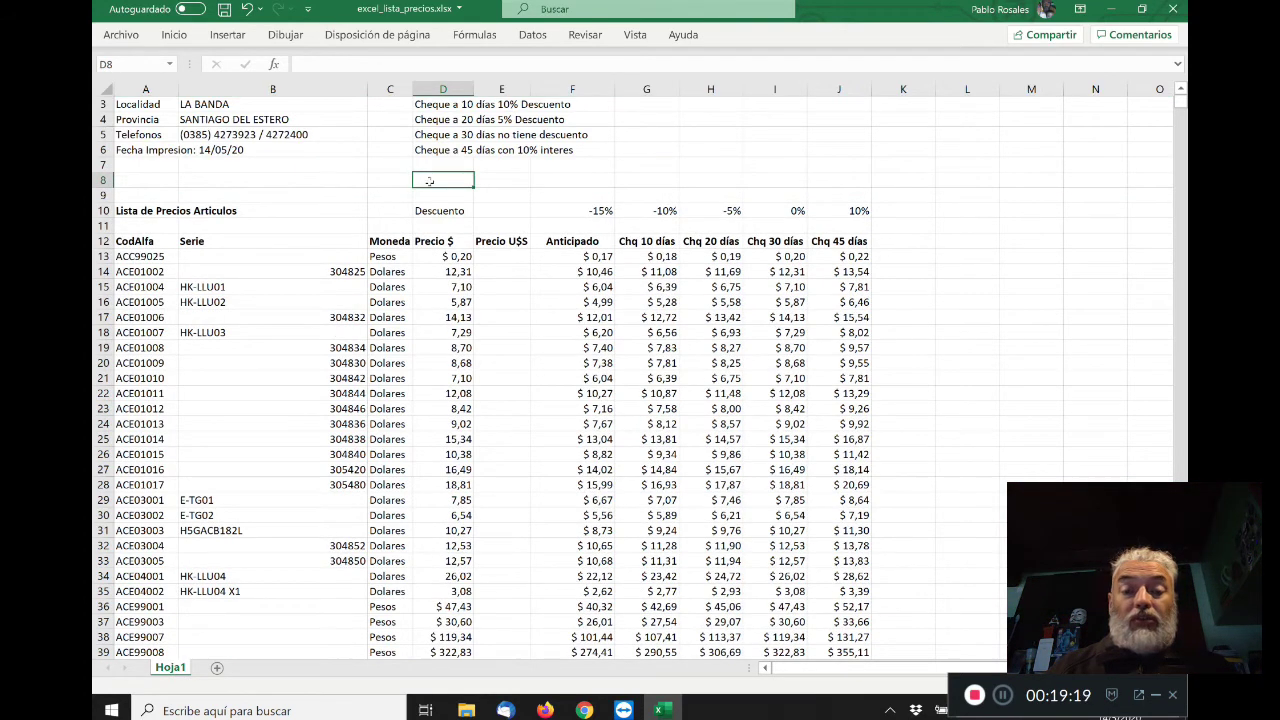
key("Down")
key("Down")
key("Down")
key("Down")
key("Down")
key("Up")
key("Up")
key("Up")
key("Up")
key("Up")
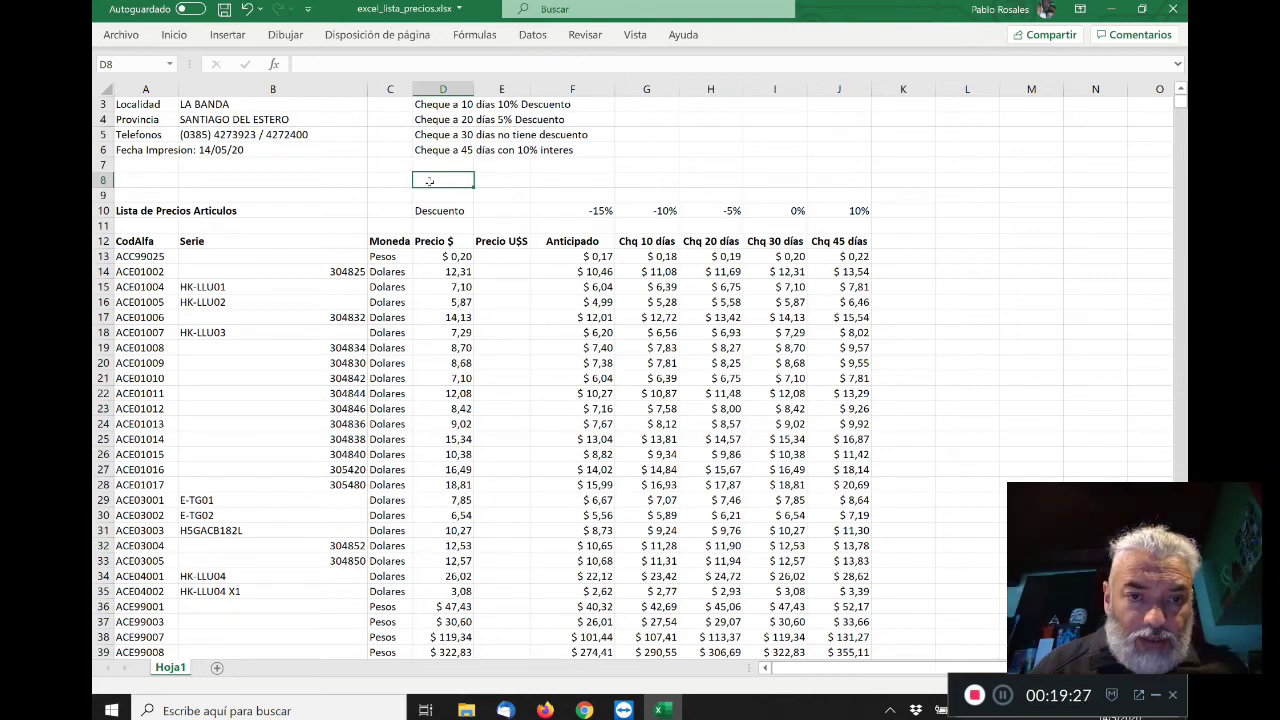
- Enter the label Dólar in D8 and the exchange rate 125 in E8
type("Dolar")
key("Tab")
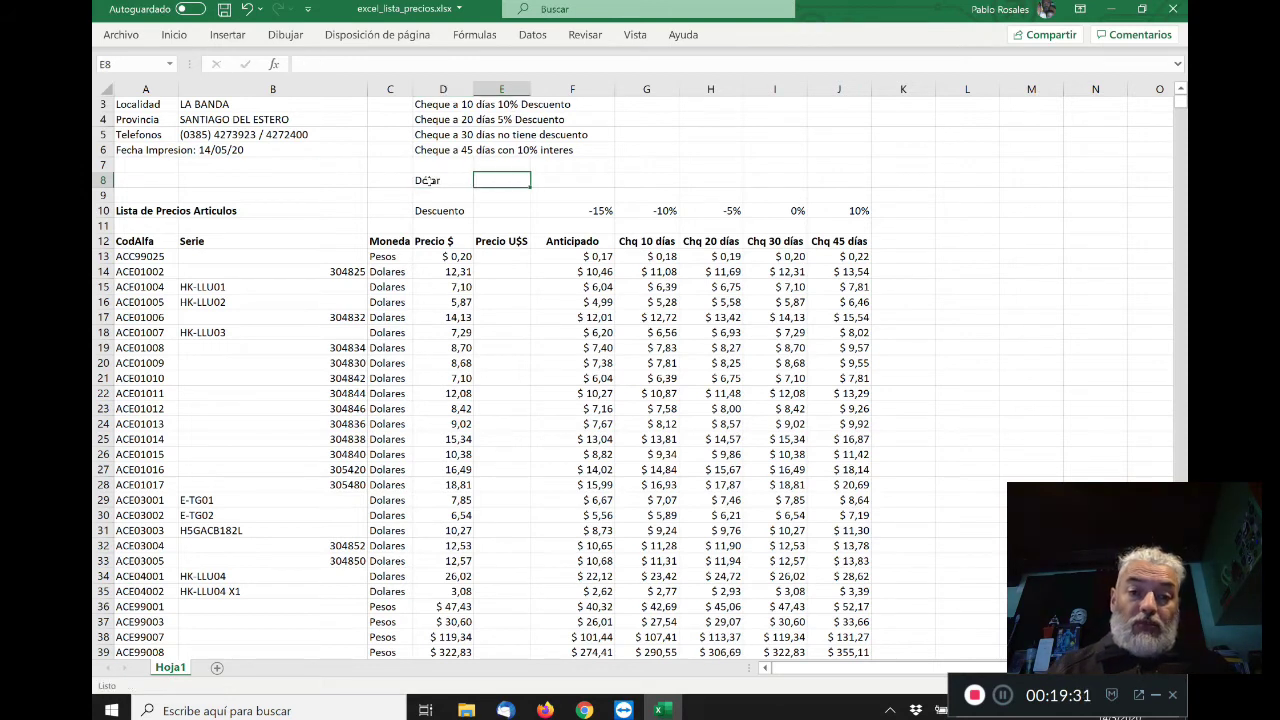
type("125")
key("Return")
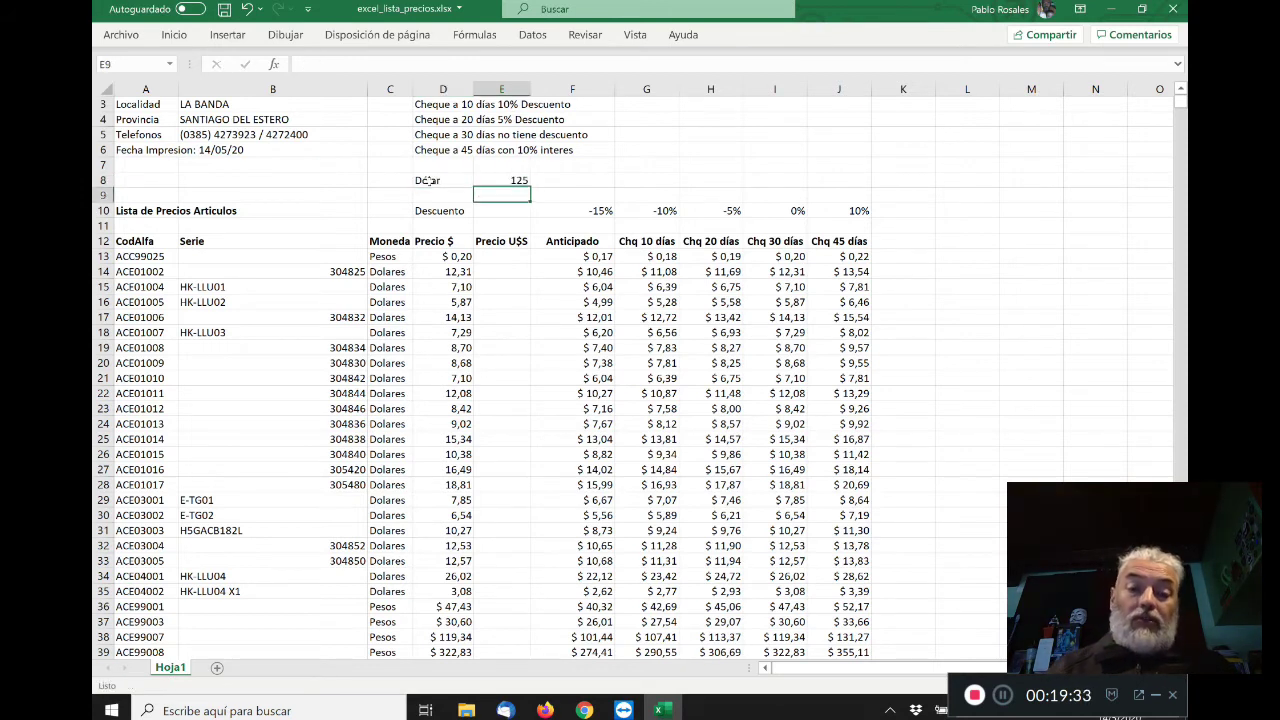
- Remove the $ sign from the price column header in D12 so it reads Precio
key("Down")
key("Down")
key("Down")
key("Up")
key("Up")
key("Up")
key("Up")
key("Down")
key("Down")
key("Down")
key("Down")
key("Down")
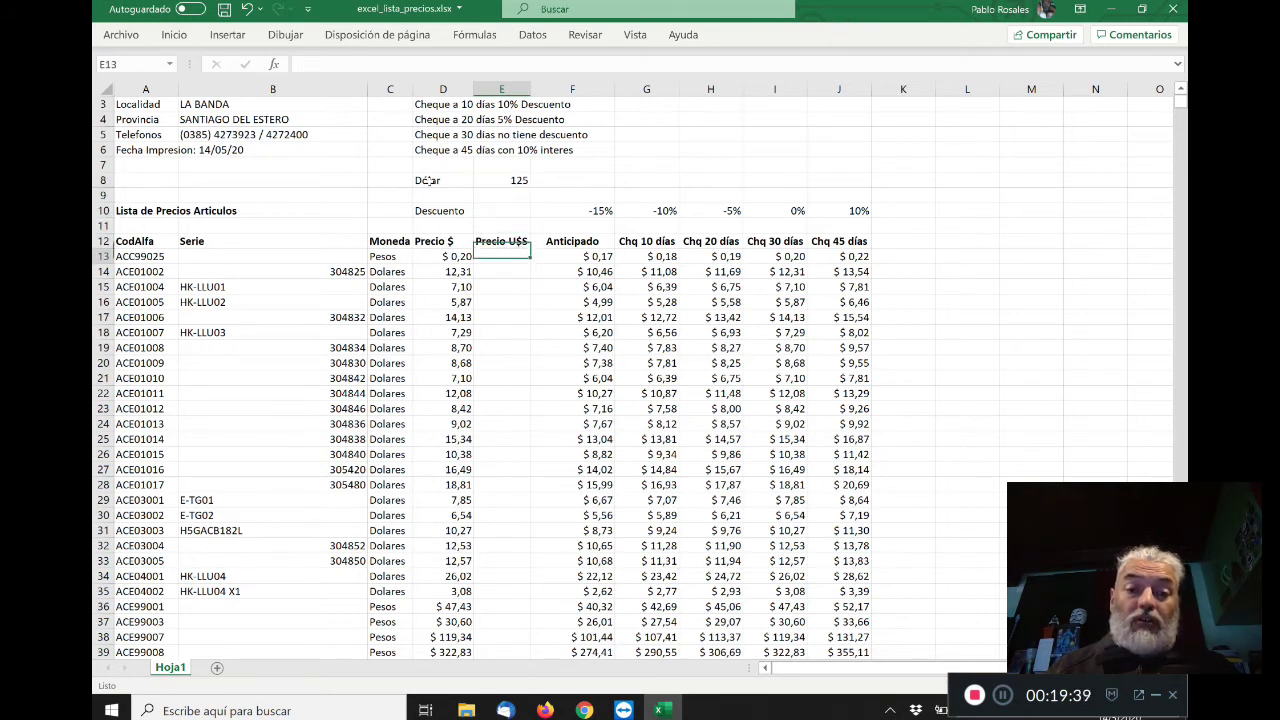
key("Left")
key("Down")
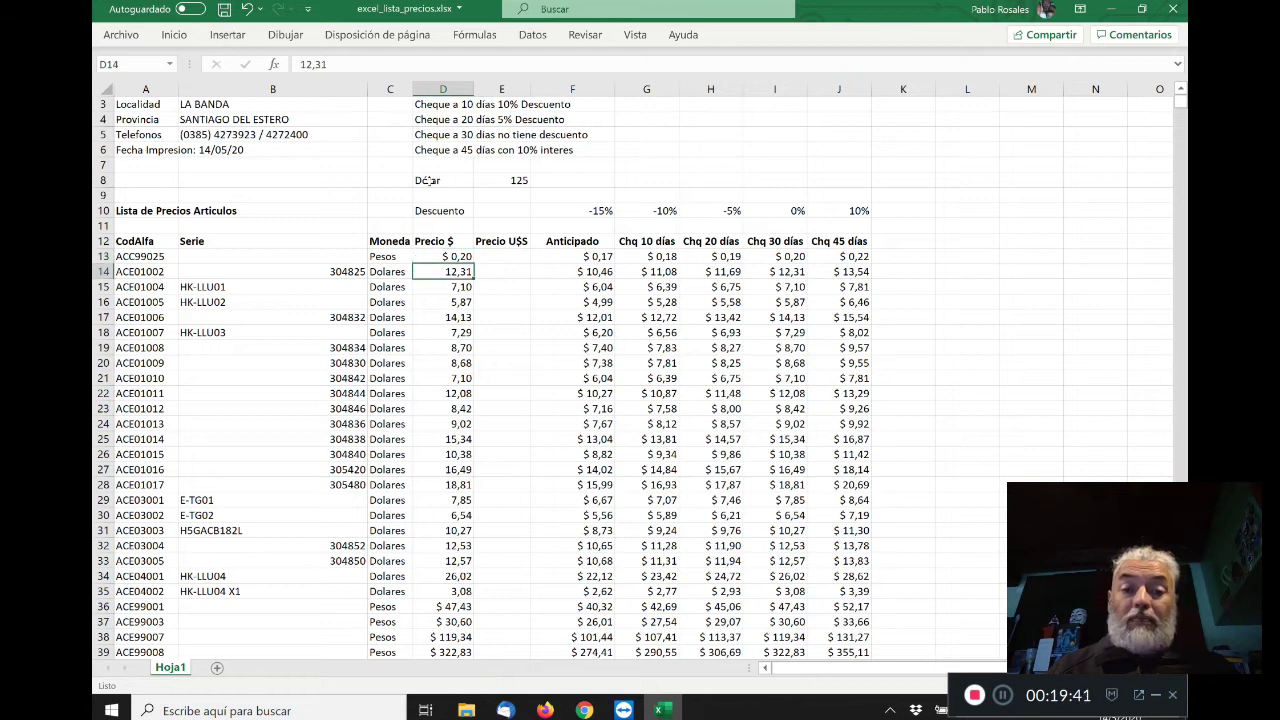
key("Up")
key("Up")
key("F2")
key("BackSpace")
key("BackSpace")
key("Return")
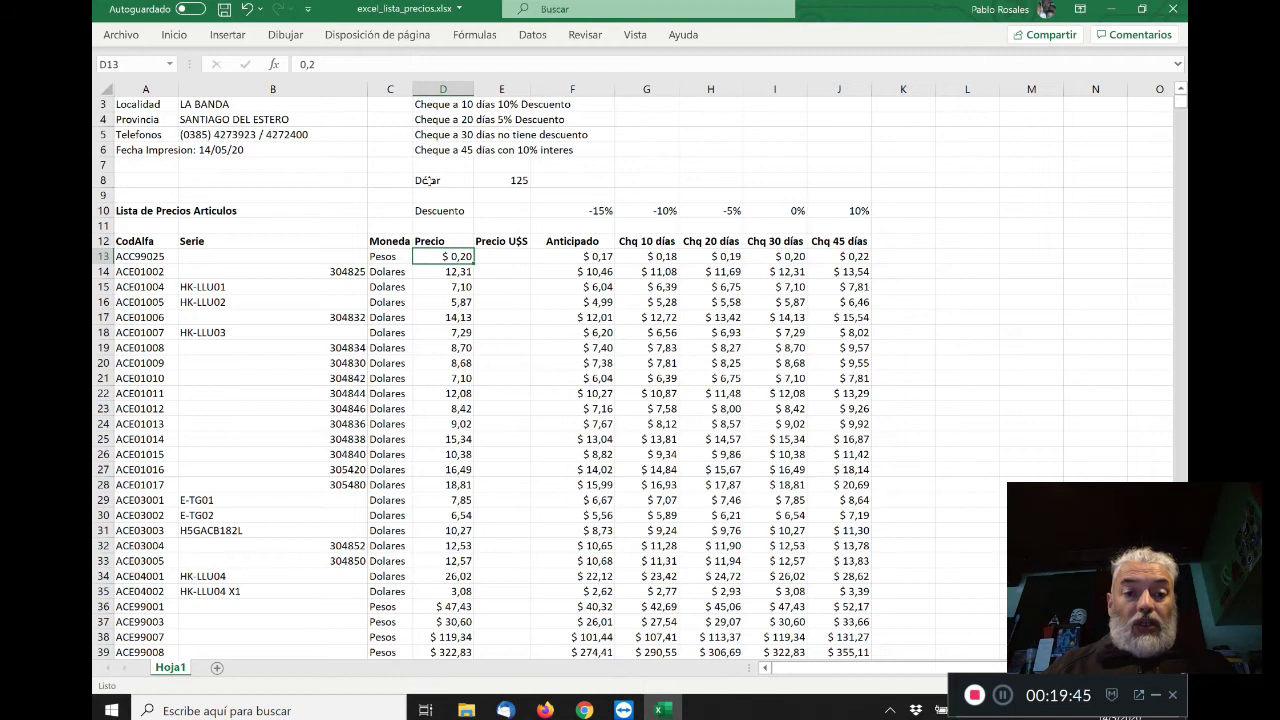
key("Down")
key("Left")
key("Right")
key("Up")
key("Up")
key("Up")
key("Up")
key("Up")
key("Up")
key("Right")
key("Down")
key("Down")
key("Down")
key("Down")
key("Down")
key("Down")
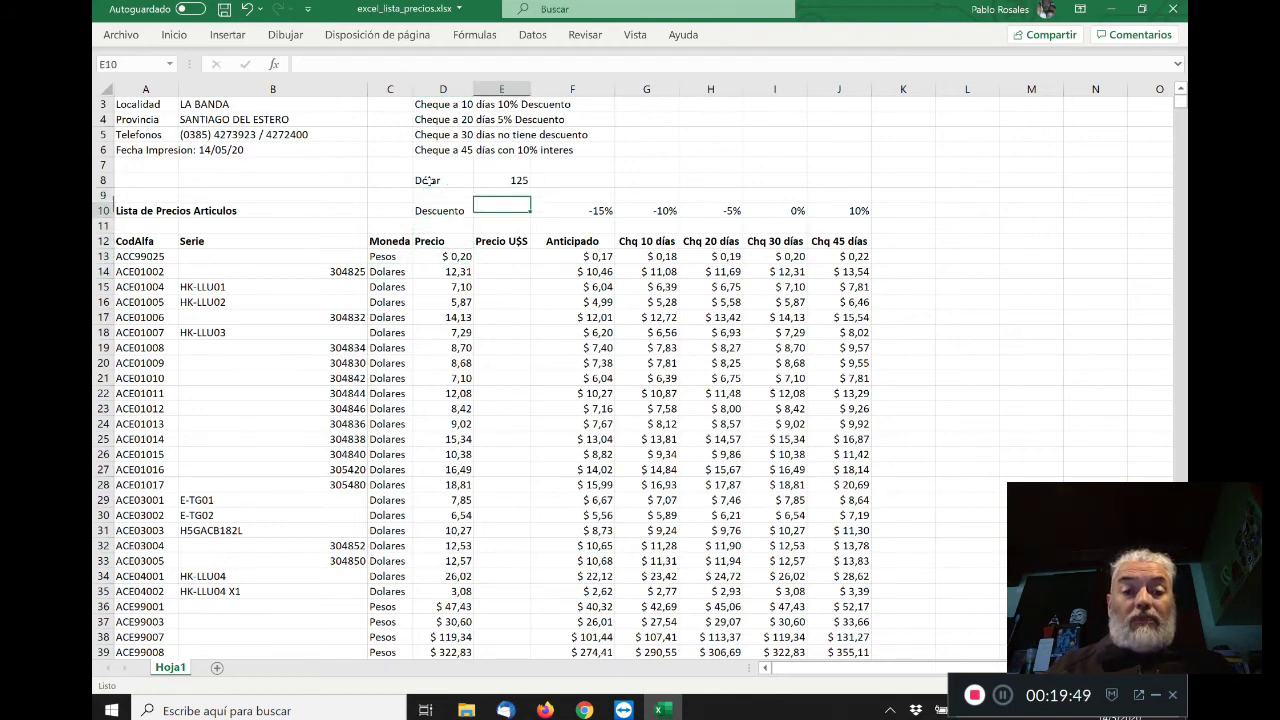
- Examine the formulas in row 14 from Anticipado through Chq 45 días and the discount cells they reference
key("Left")
key("Right")
key("Right")
key("Right")
key("Left")
key("Right")
key("Right")
key("Right")
key("Right")
key("Left")
key("Left")
key("Left")
key("Left")
key("Left")
key("Right")
key("Right")
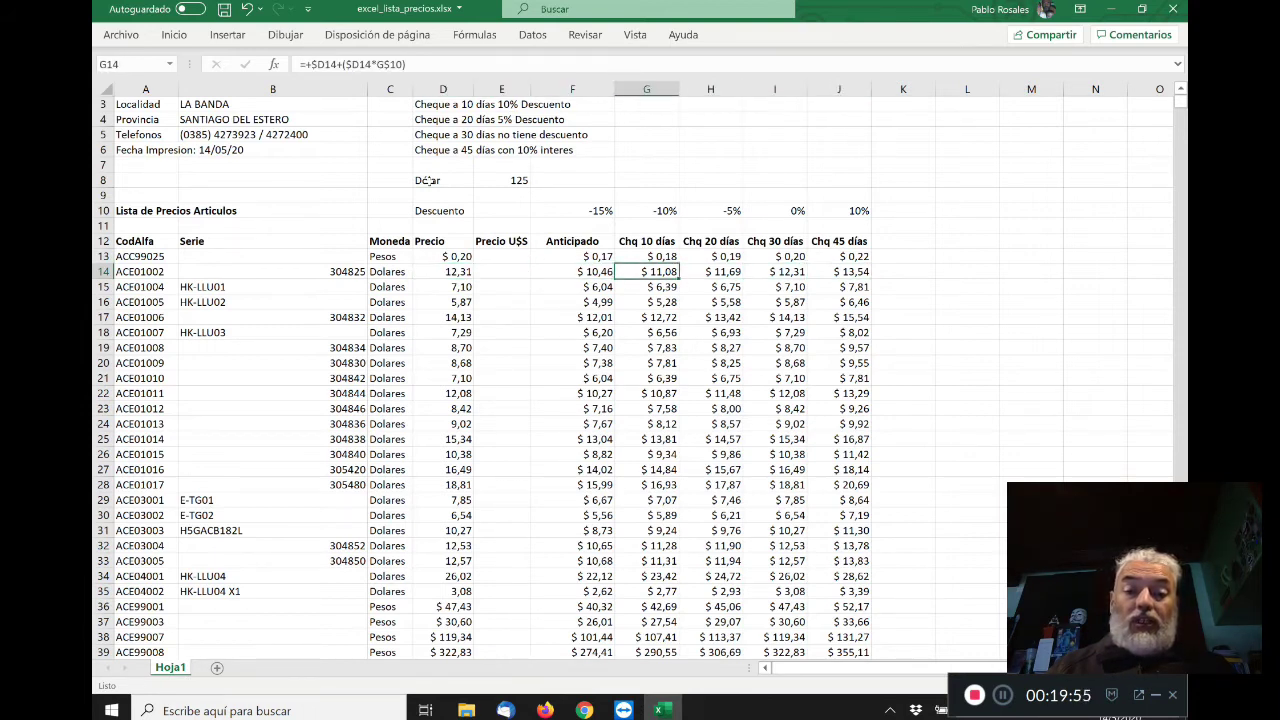
key("Right")
key("Right")
key("Right")
key("Left")
key("Left")
key("Left")
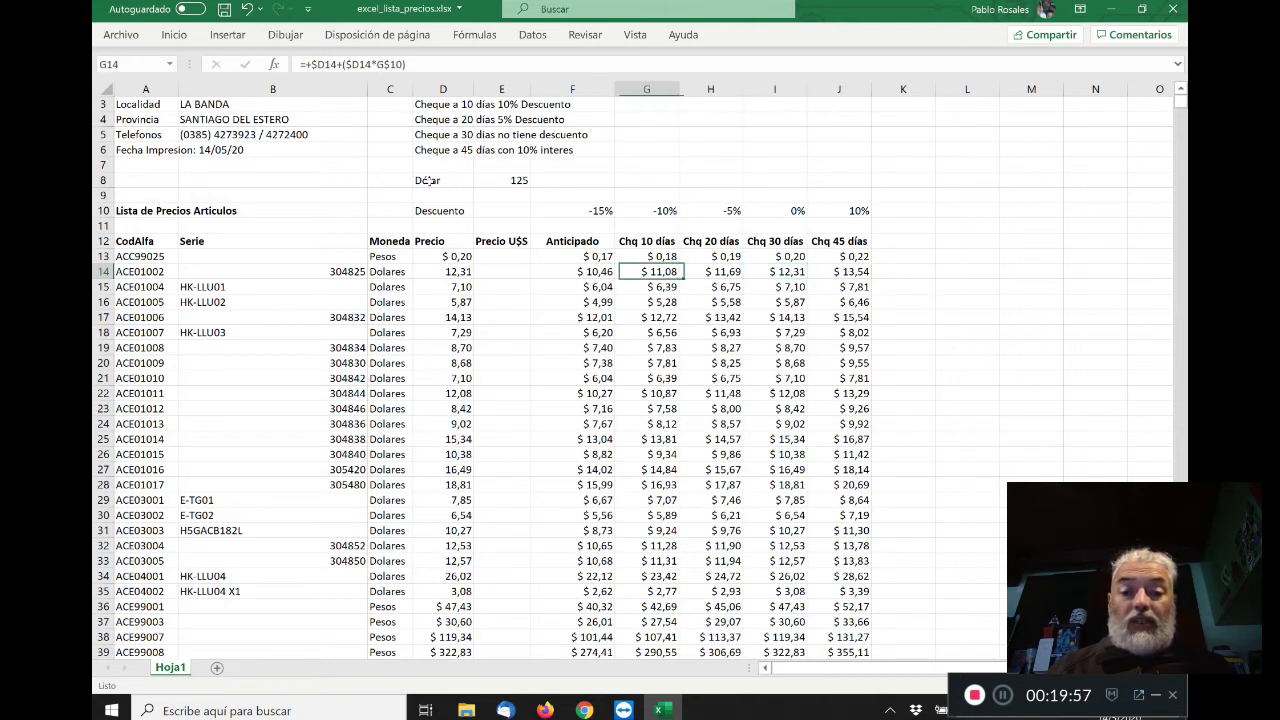
key("Left")
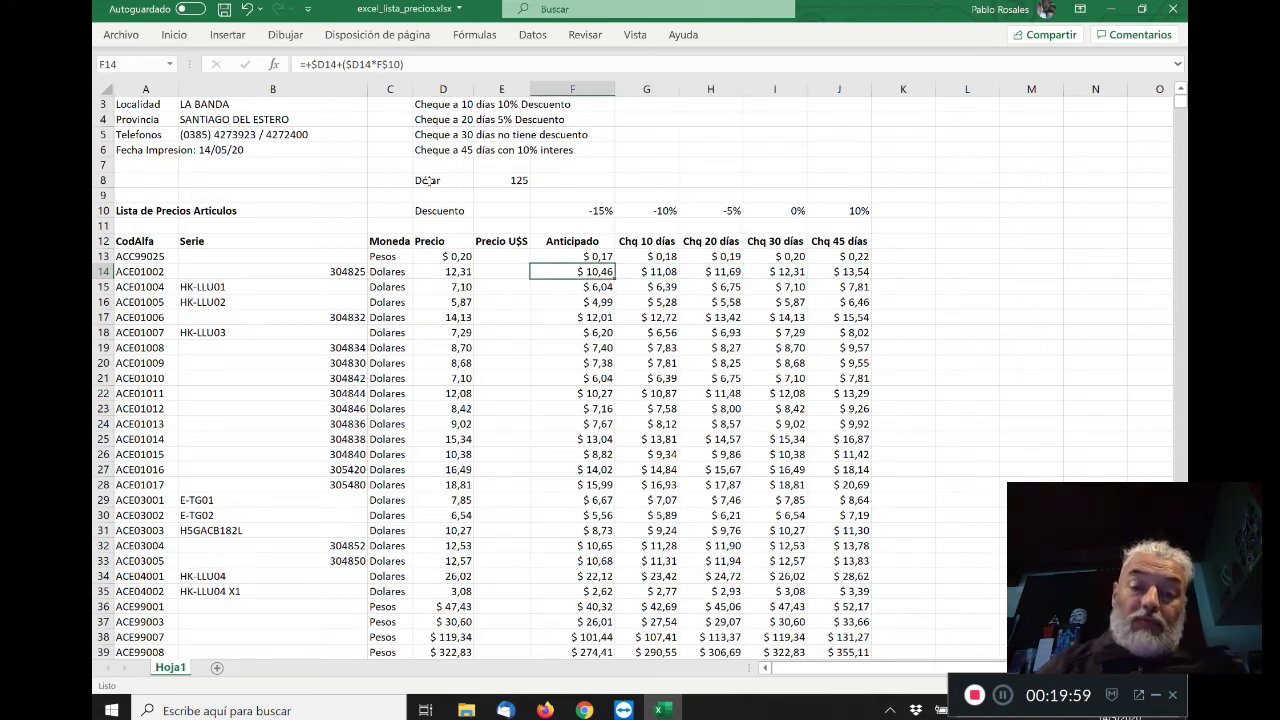
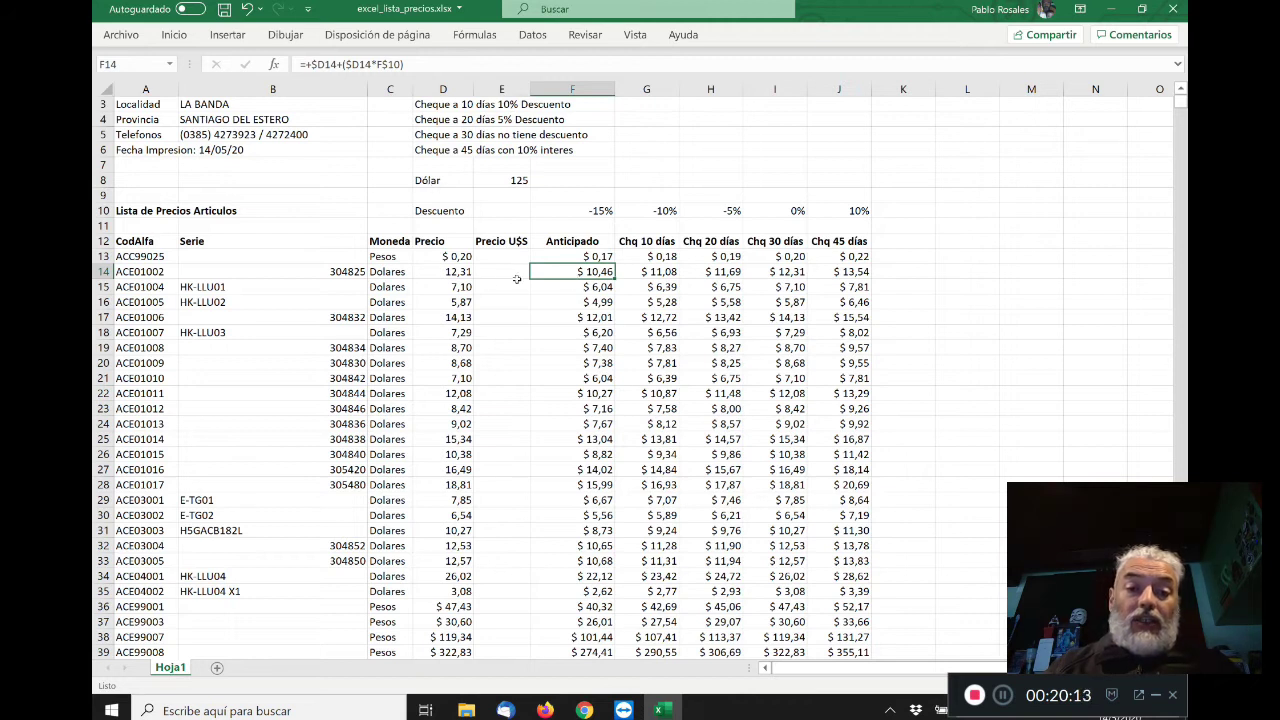
- Compare the currencies in C13 and C14, the dollar rate in E8 and the payment-term formulas in row 14
left_click(391, 272)
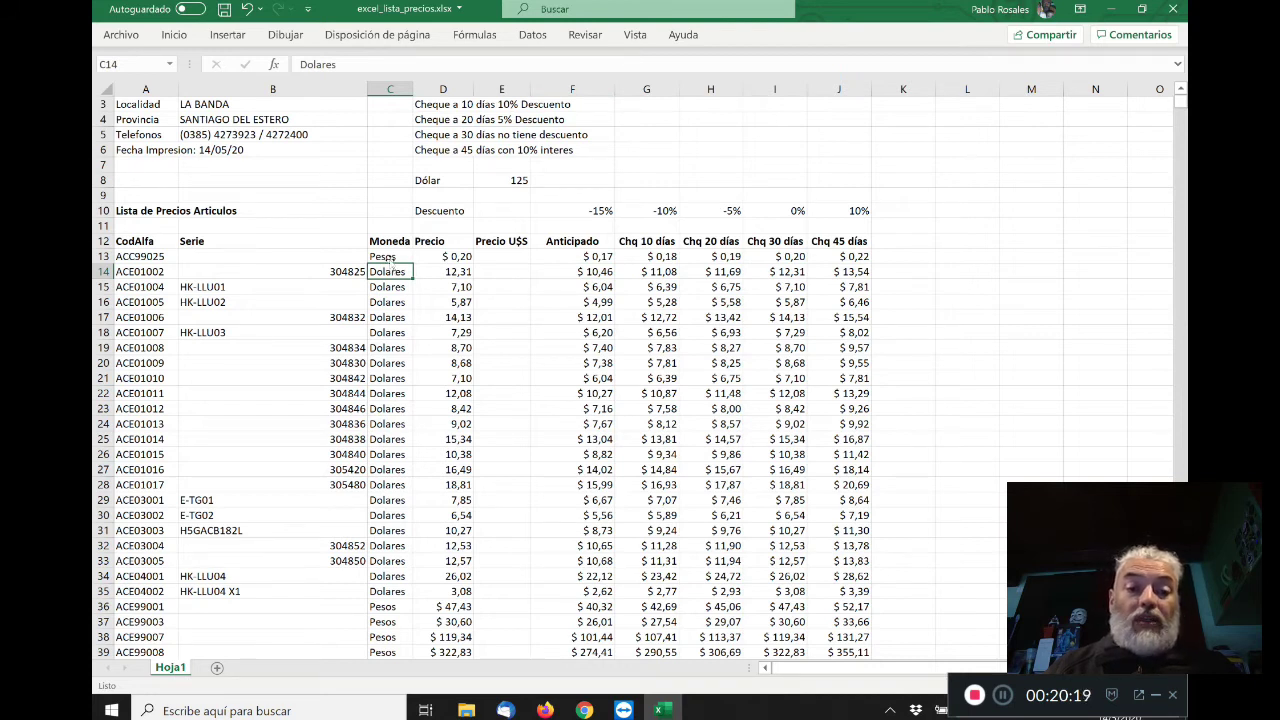
left_click(391, 256)
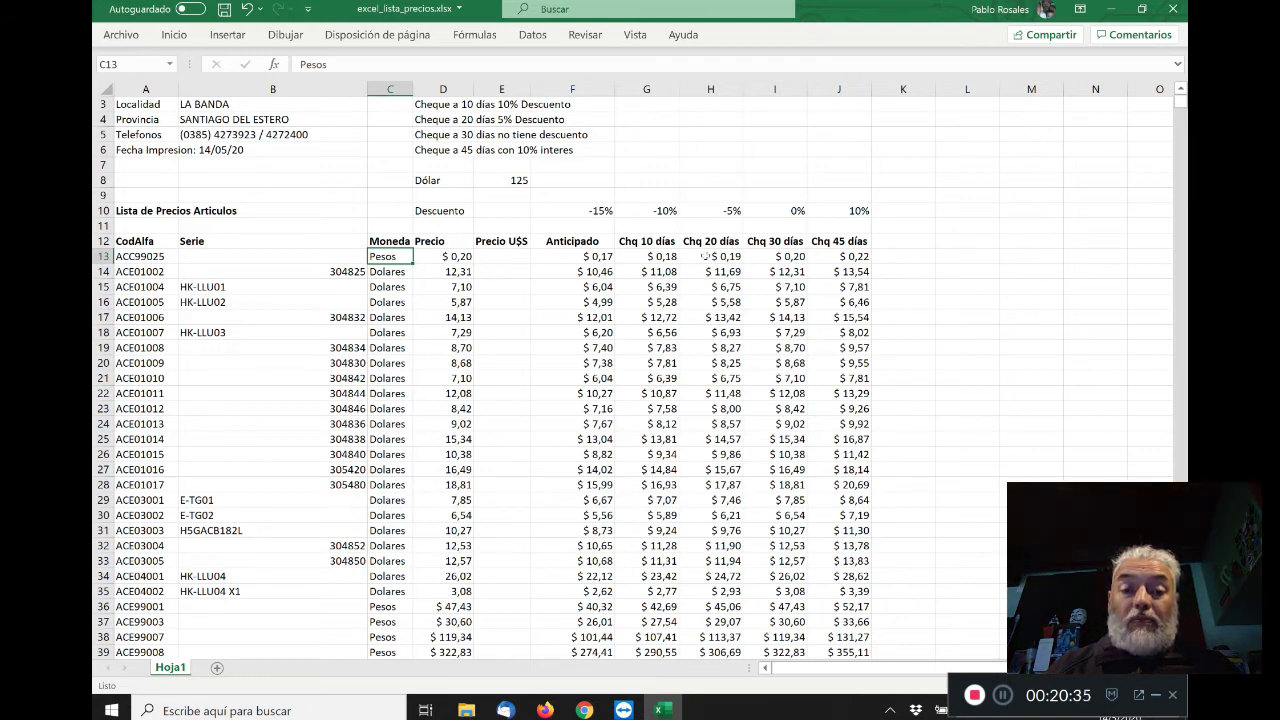
left_click(401, 270)
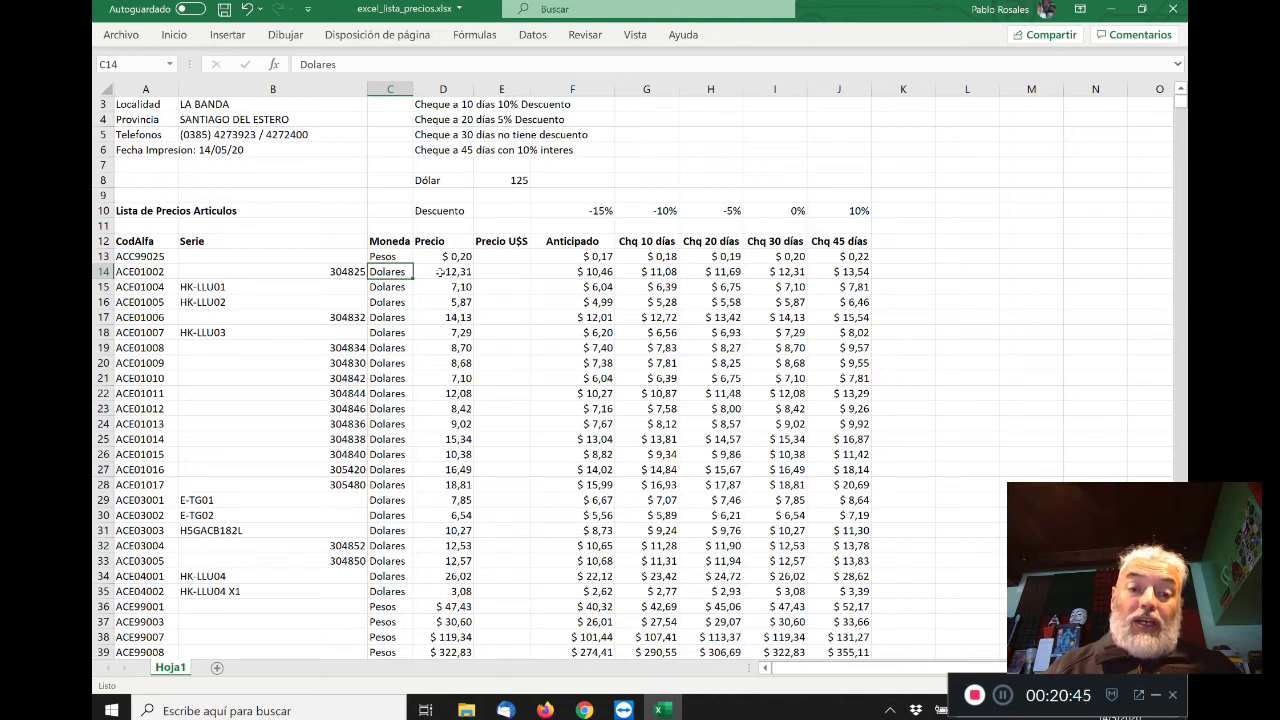
left_click(438, 272)
left_click(510, 181)
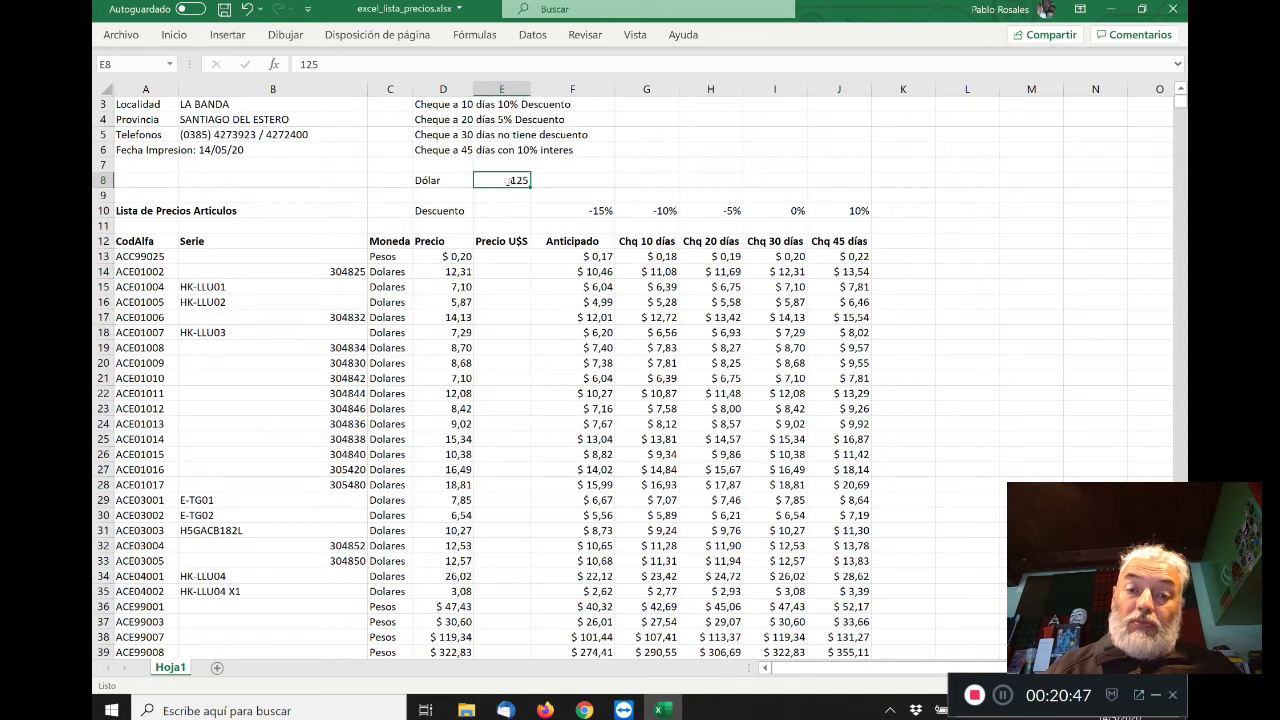
left_click(590, 277)
left_click(645, 272)
left_click(700, 272)
left_click(770, 272)
right_click(845, 272)
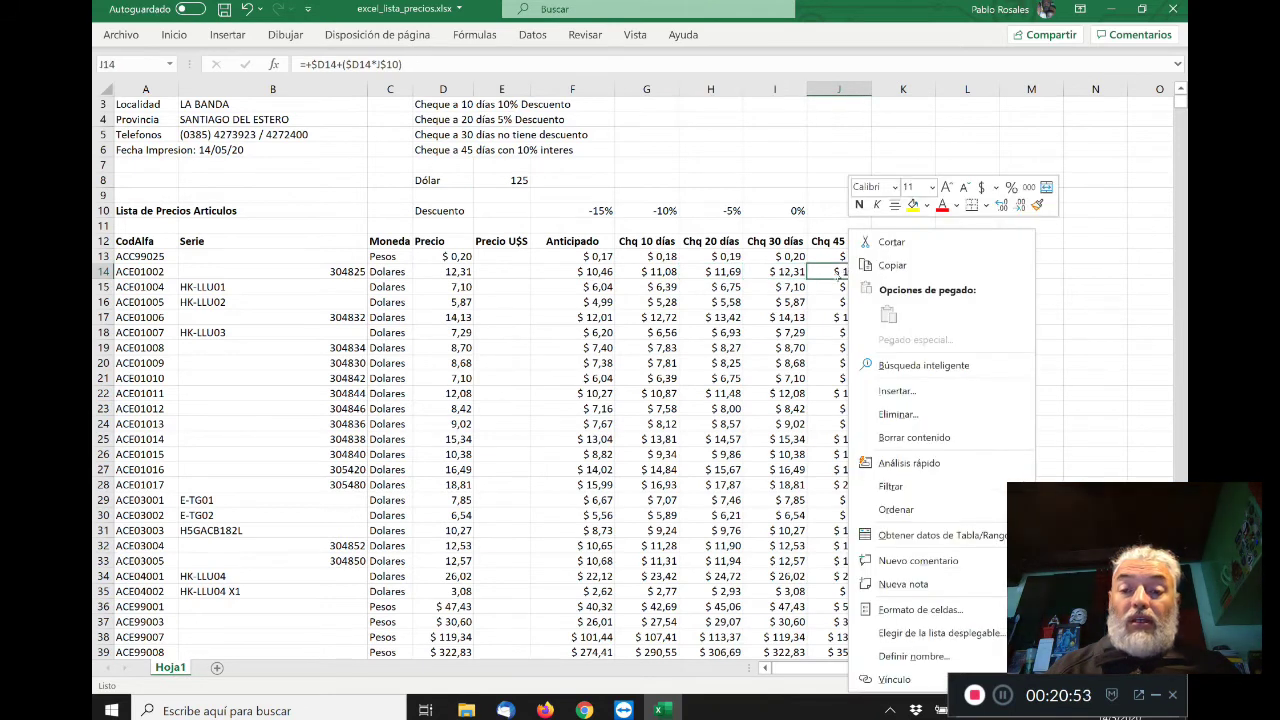
right_click(823, 277)
key("Escape")
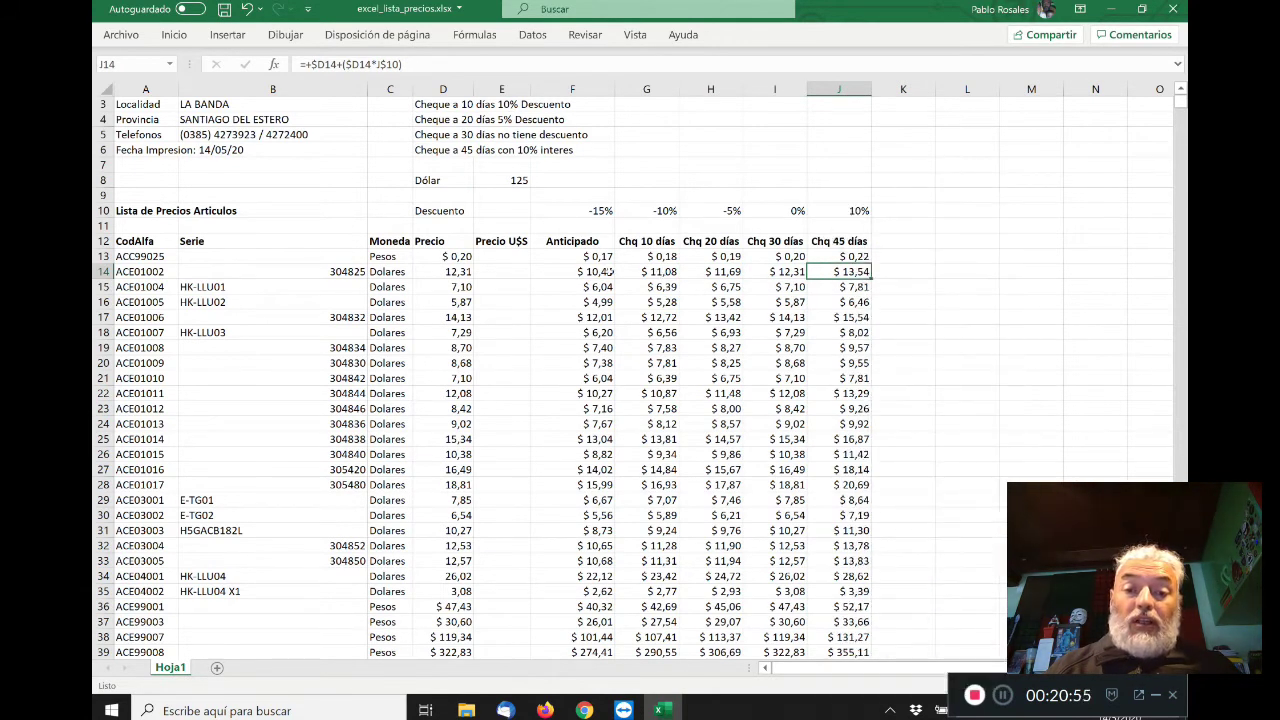
- Delete the calculated prices in F13:J39, from the Anticipado through the Chq 45 días columns
left_click(586, 260)
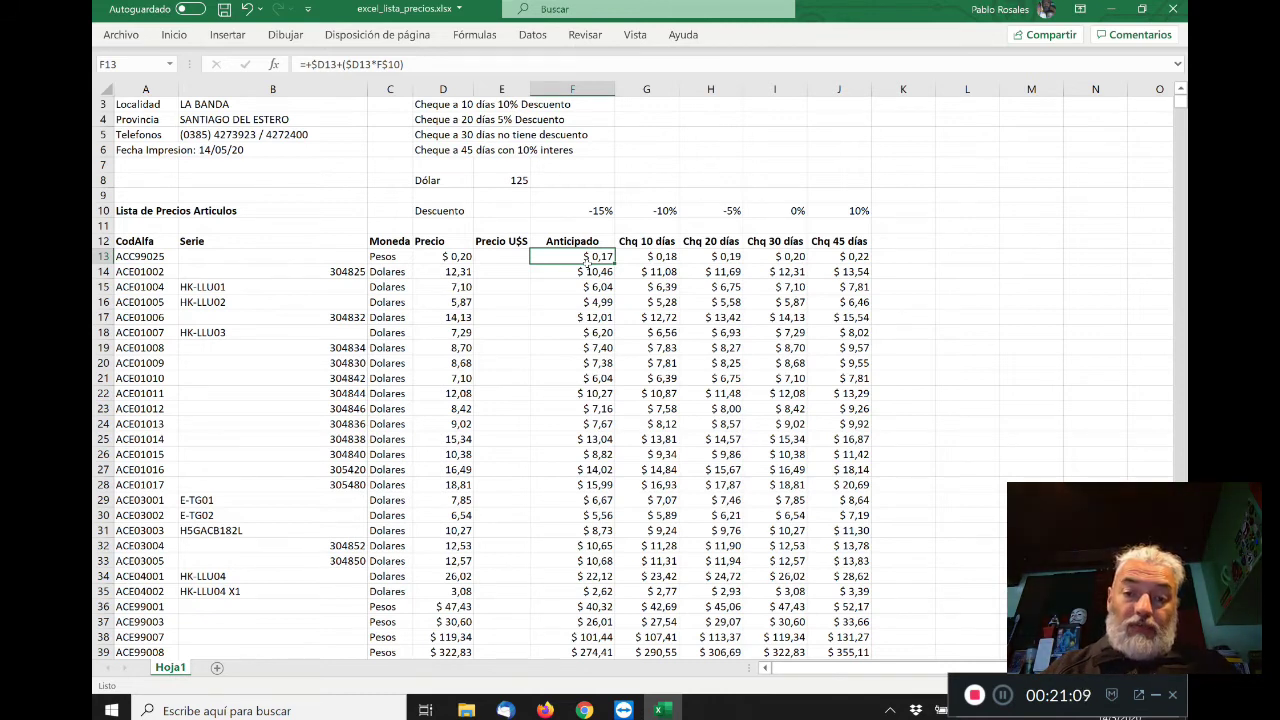
key("shift+Right")
key("shift+Right")
key("shift+Right")
key("shift+Right")
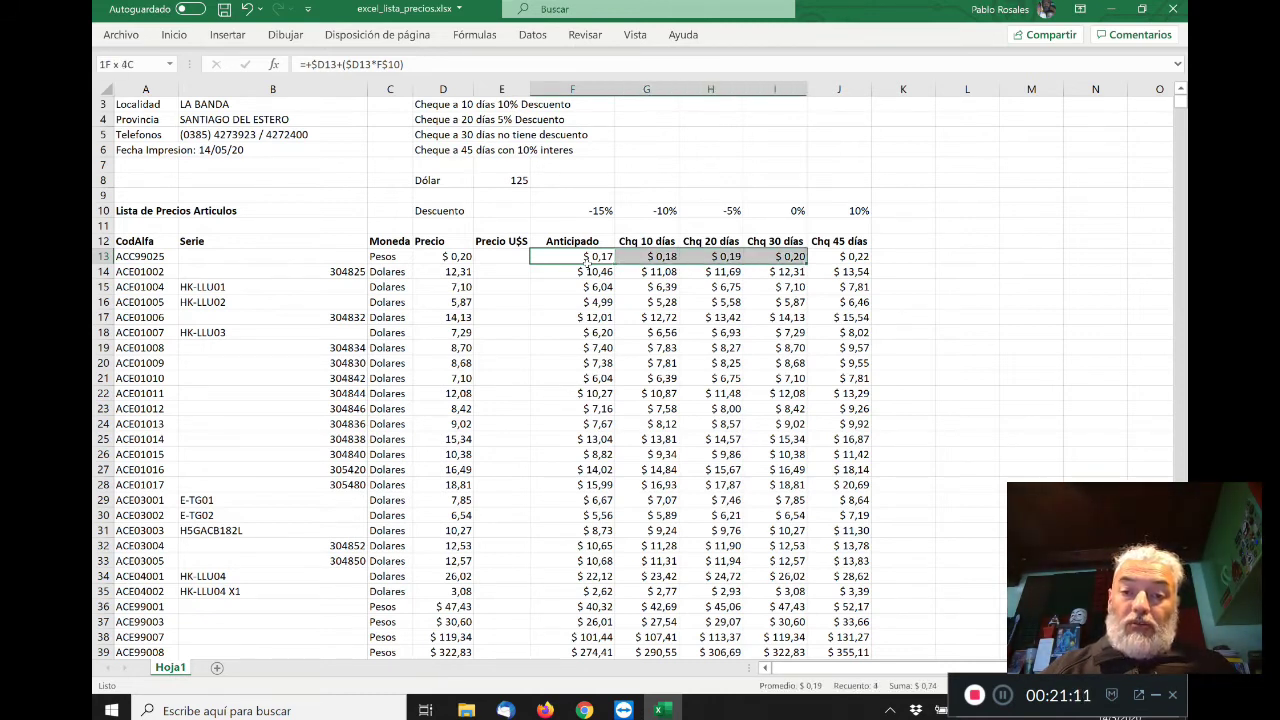
key("shift+Down")
key("shift+Down")
key("shift+Down")
key("shift+Down")
key("shift+Down")
key("shift+Down")
key("shift+Down")
key("shift+Down")
key("shift+Down")
key("shift+Down")
key("shift+Down")
key("shift+Down")
key("shift+Down")
key("shift+Down")
key("shift+Down")
key("shift+Down")
key("shift+Down")
key("shift+Down")
key("shift+Down")
key("shift+Down")
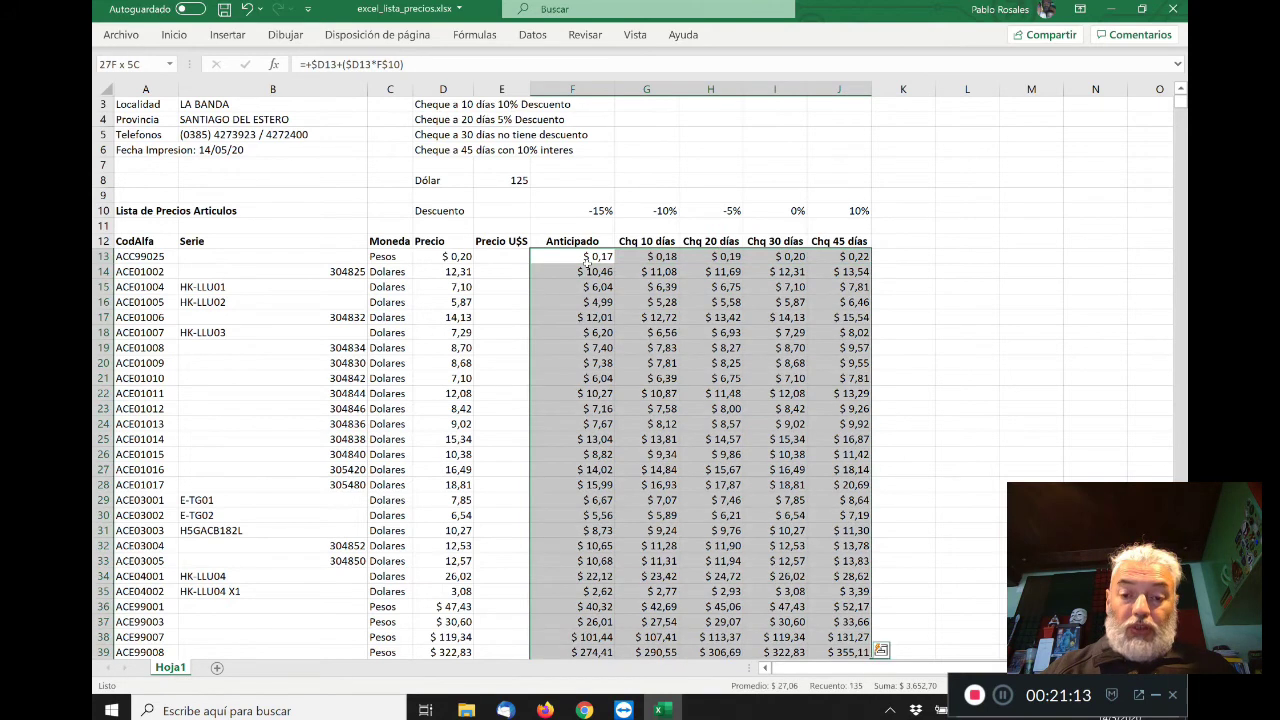
key("shift+Up")
key("shift+Up")
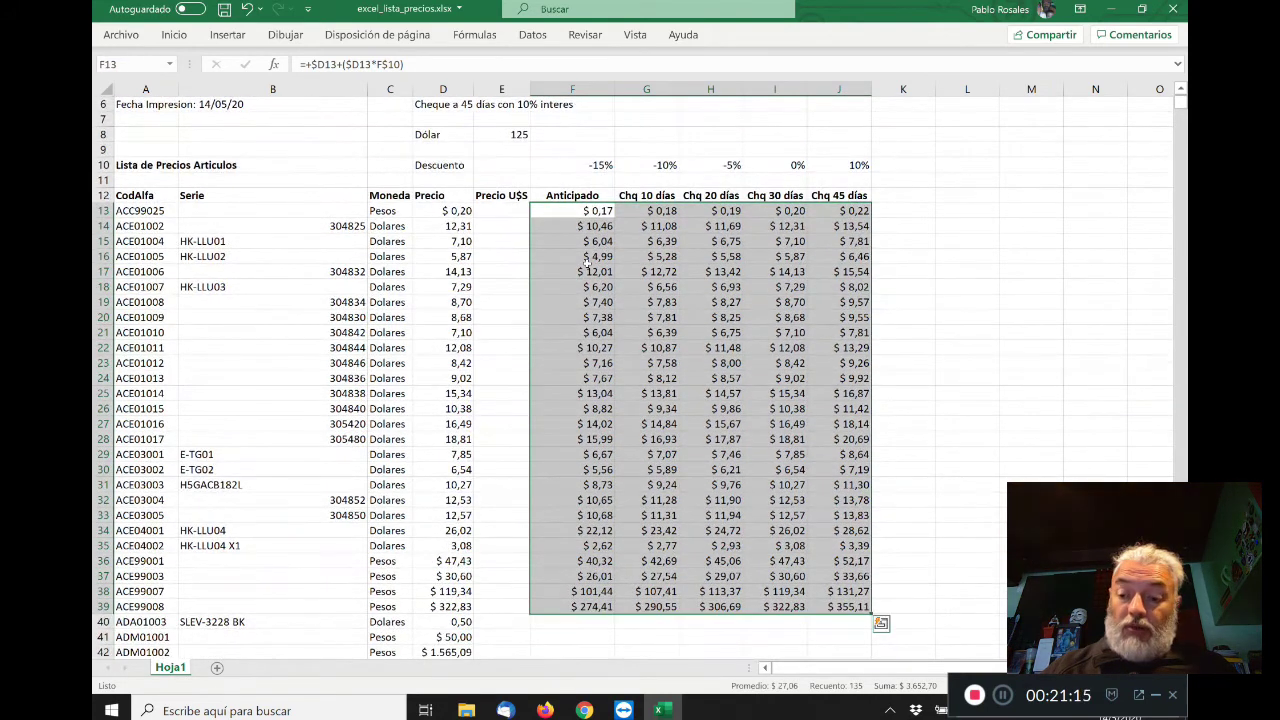
key("Delete")
key("shift+BackSpace")
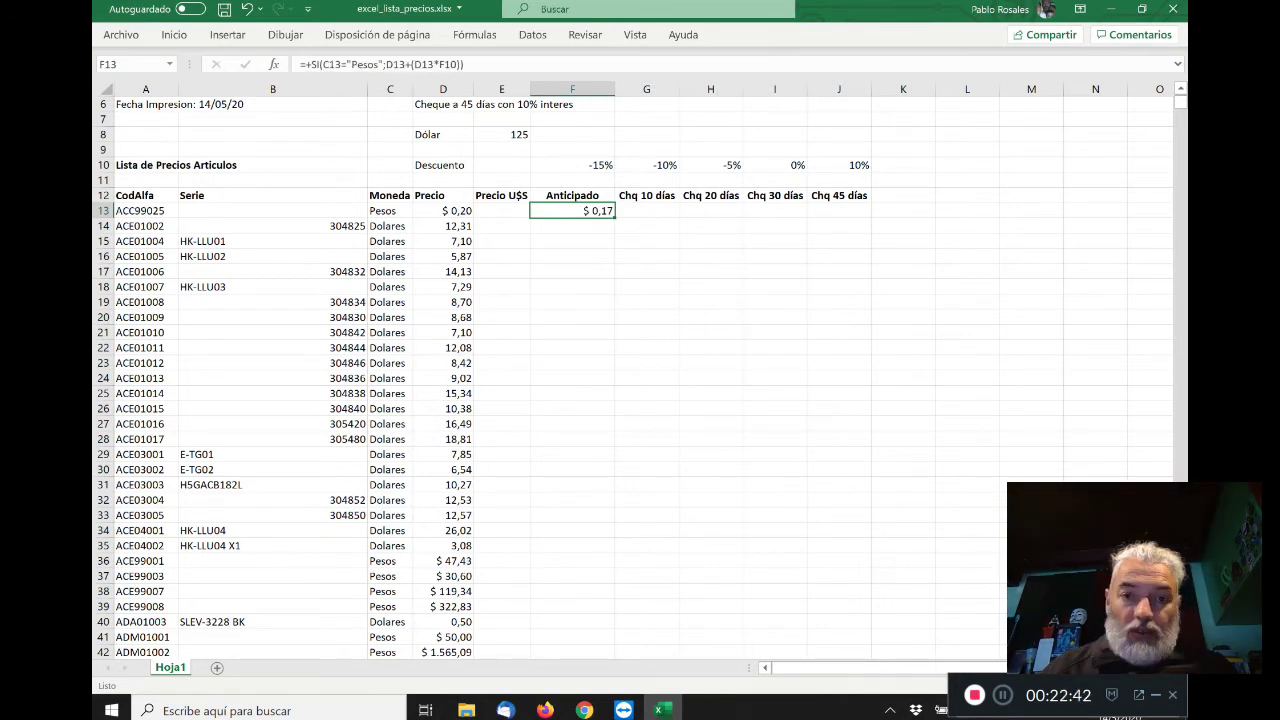
- Examine the SI formula in F13 together with the currency and price cells it references in row 13
left_click(572, 195)
left_click(572, 210)
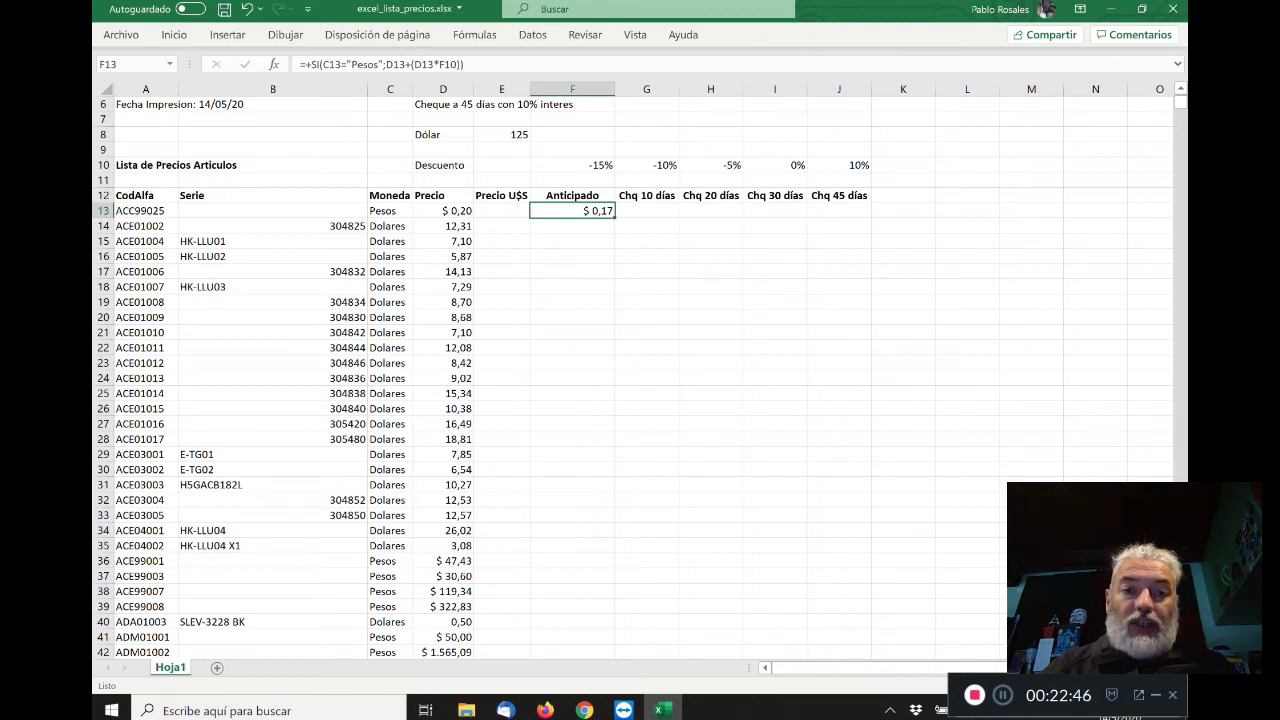
key("Left")
key("Left")
key("Left")
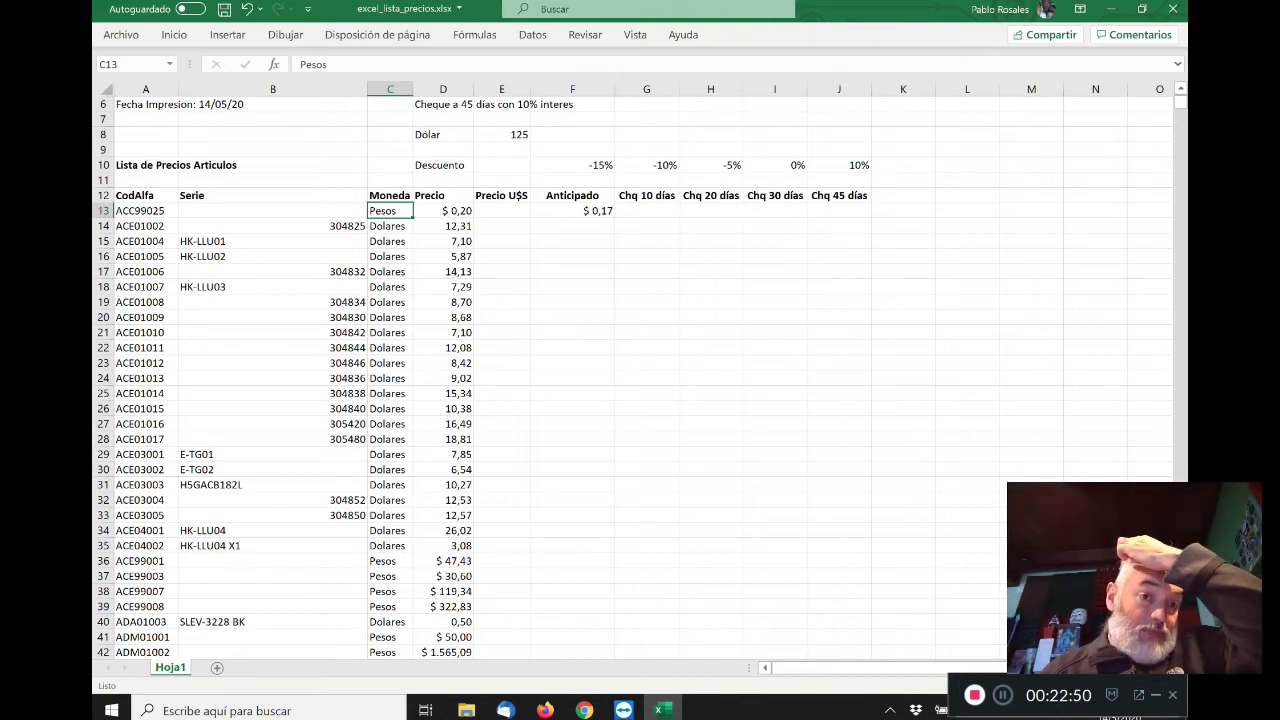
key("Right")
key("Right")
key("Right")
key("Left")
key("Left")
key("Left")
key("Right")
key("Right")
key("Right")
key("Left")
key("Left")
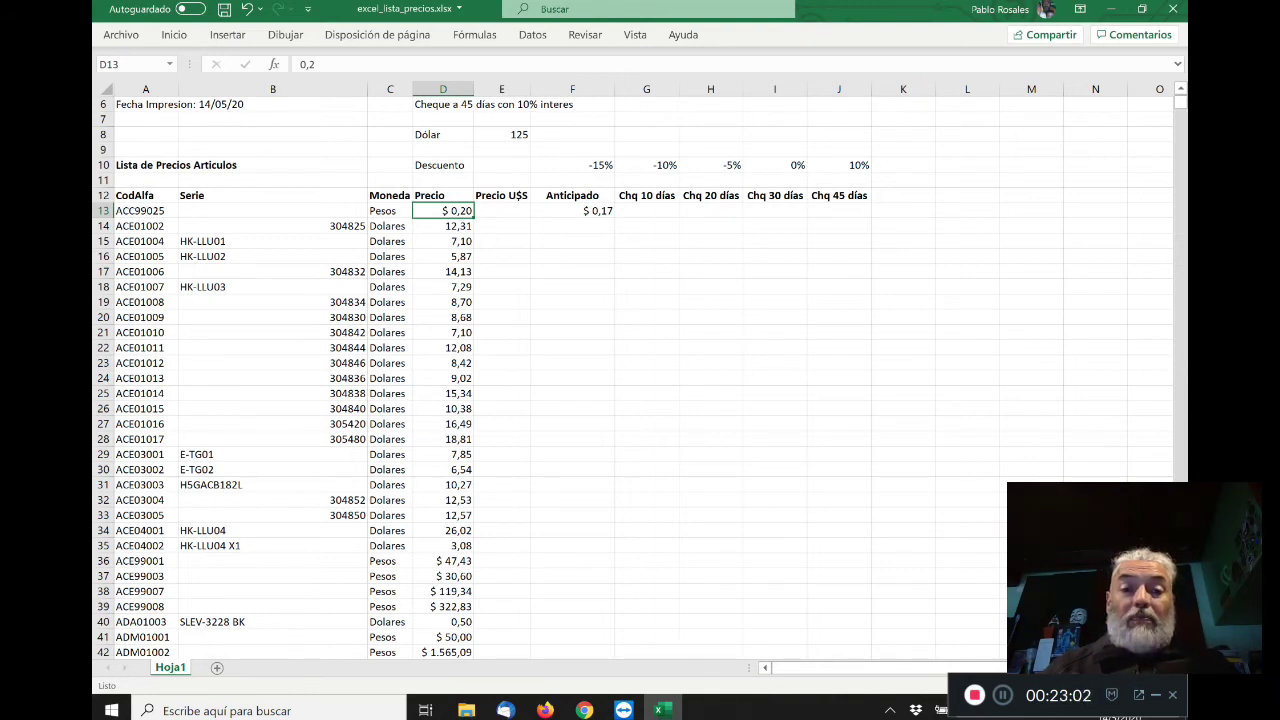
- Check the Anticipado discount cell F10 that the formula in F13 uses
key("Right")
key("Right")
key("Right")
key("Up")
key("Up")
key("Up")
key("Left")
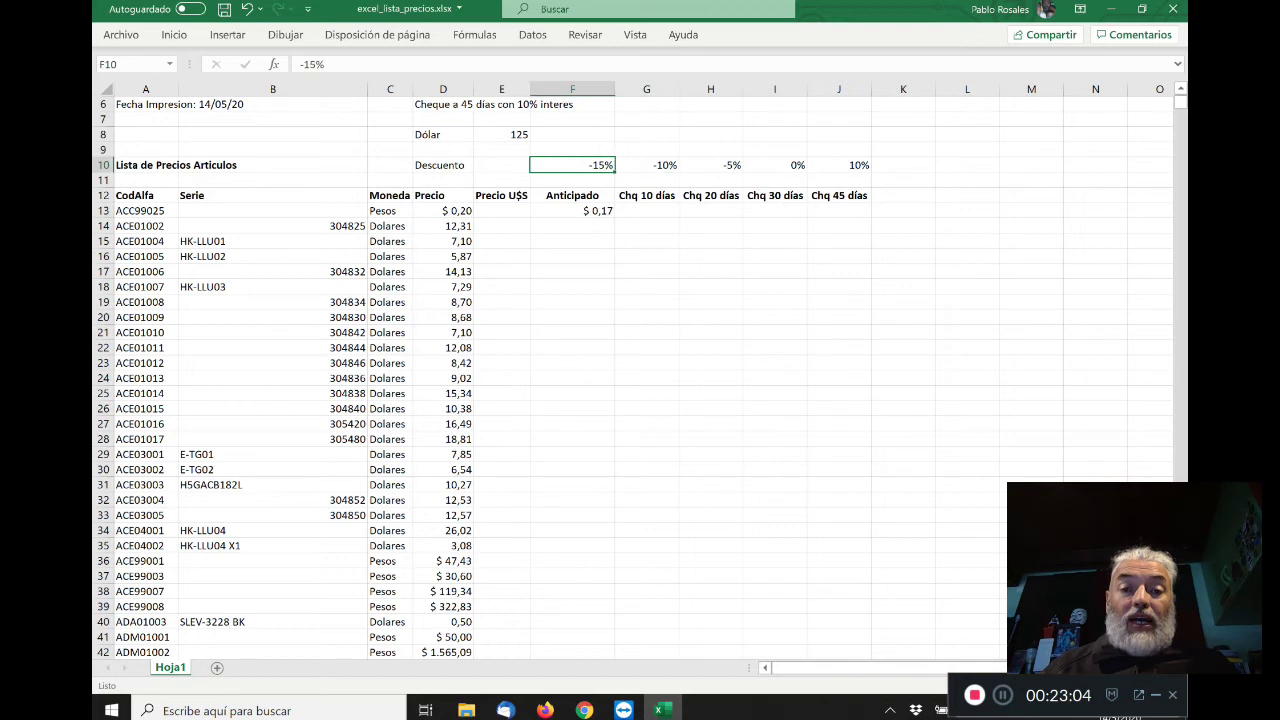
key("Down")
key("Down")
key("Down")
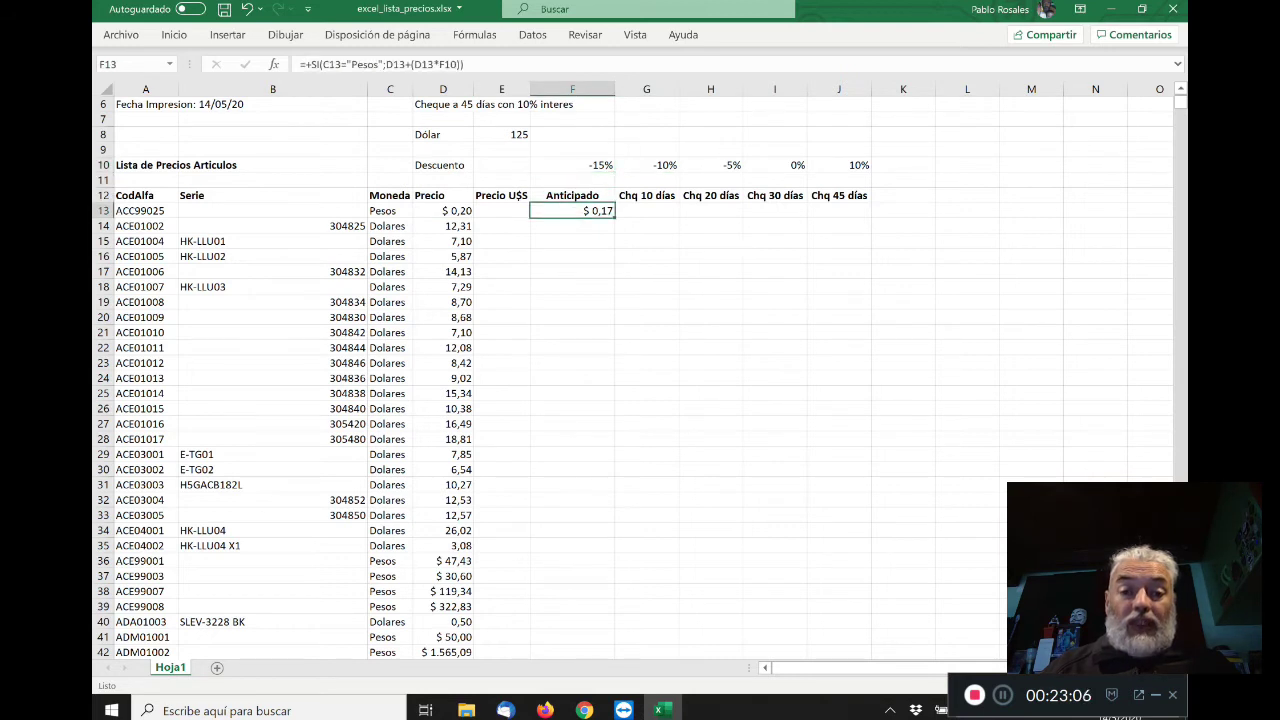
- Review the row 13 currency and price cells and the Dólar rate cells in row 8 needed for dollar articles
key("Left")
key("Left")
key("Left")
key("Right")
key("Right")
key("Left")
key("Left")
key("Left")
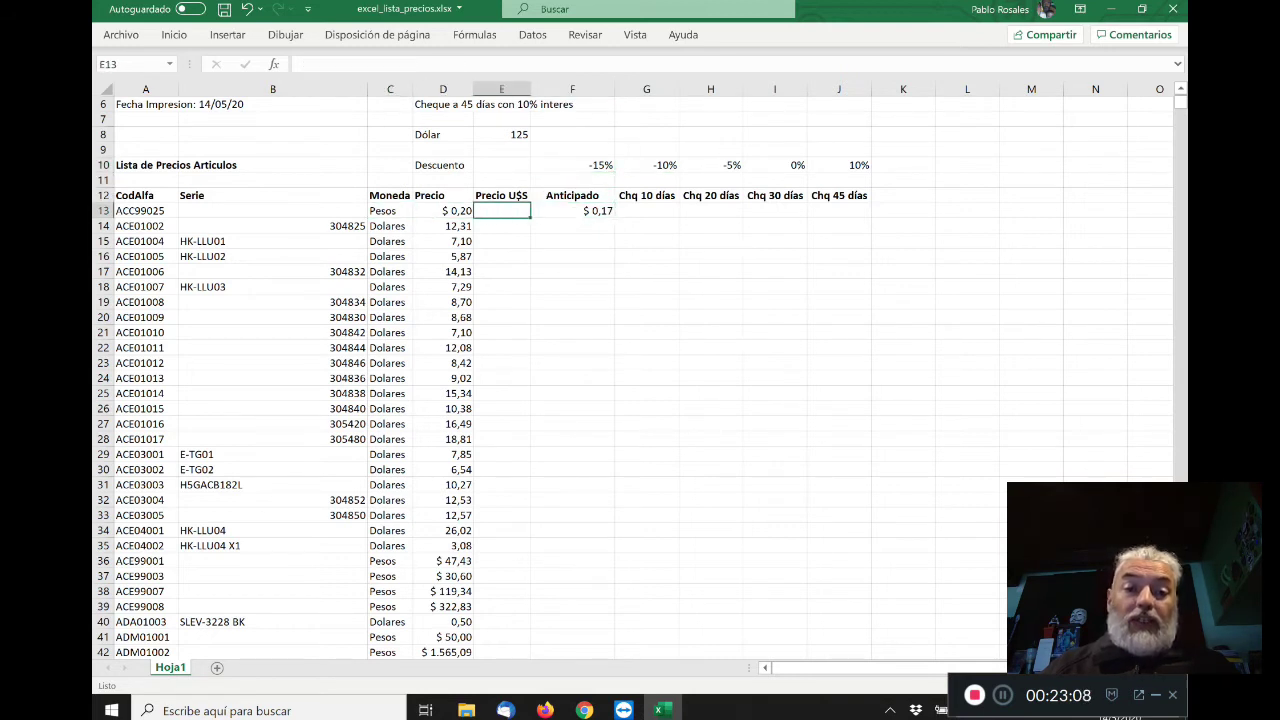
key("Right")
key("Right")
key("Right")
key("Left")
key("Left")
key("Up")
key("Up")
key("Up")
key("Up")
key("Up")
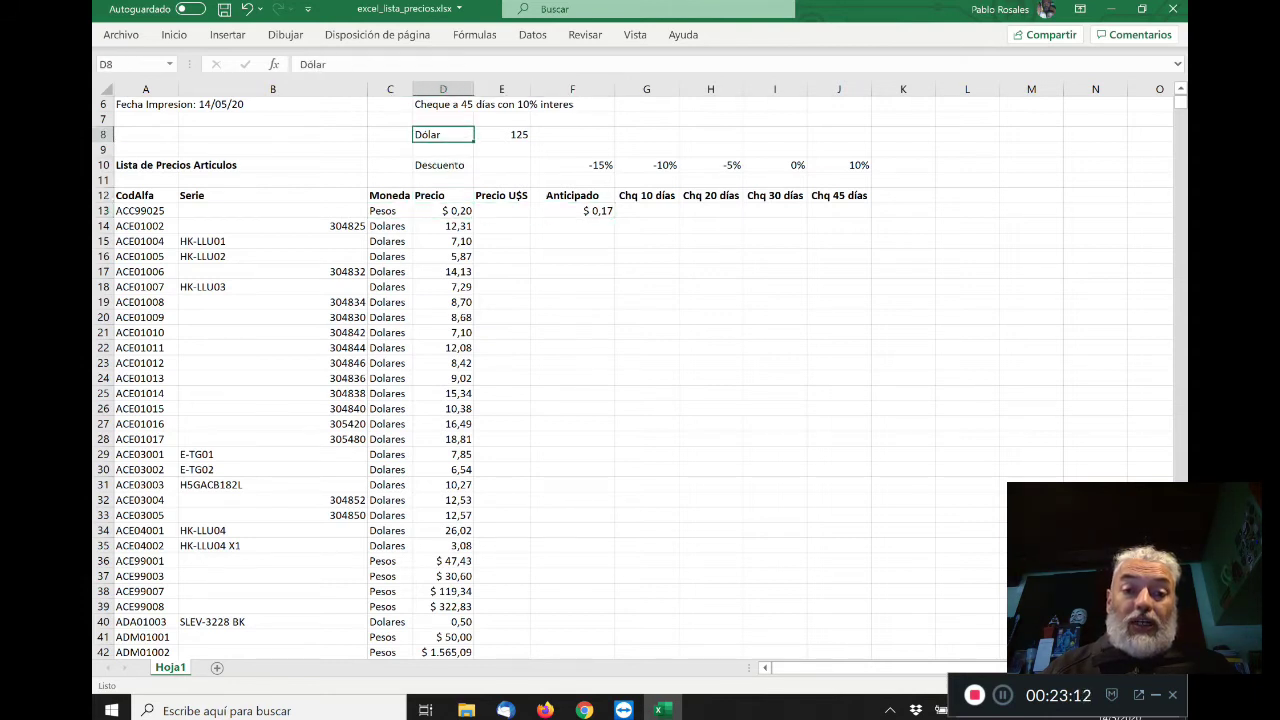
key("Right")
key("Down")
key("Down")
key("Down")
key("Down")
key("Down")
key("Left")
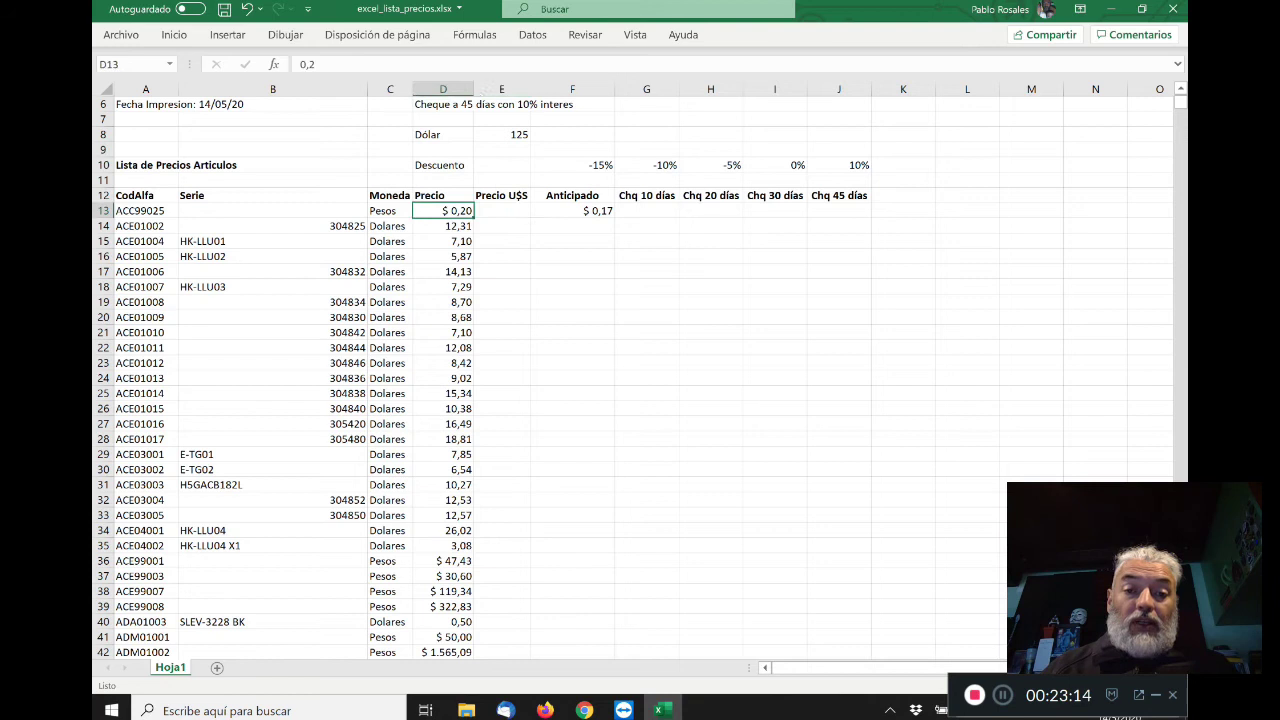
- Start a new SI function in the Anticipado cell F13, replacing its existing formula
key("Right")
key("Right")
key("Right")
key("Left")
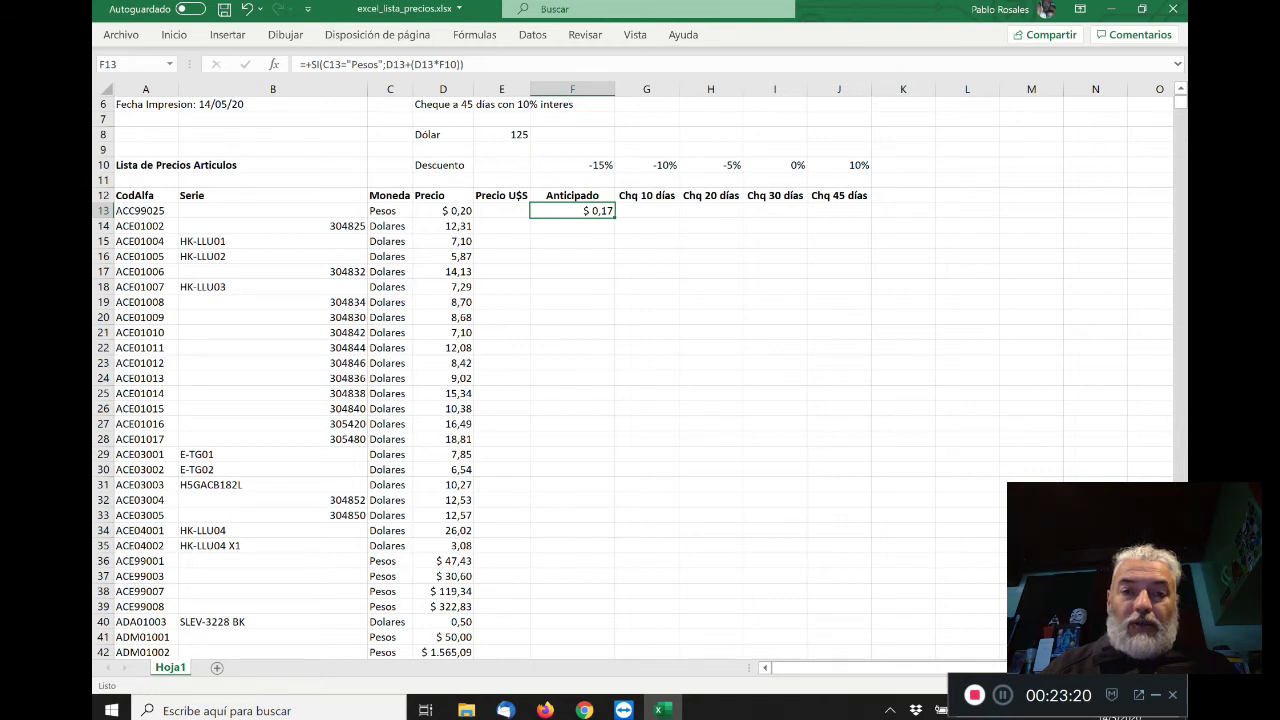
type("+")
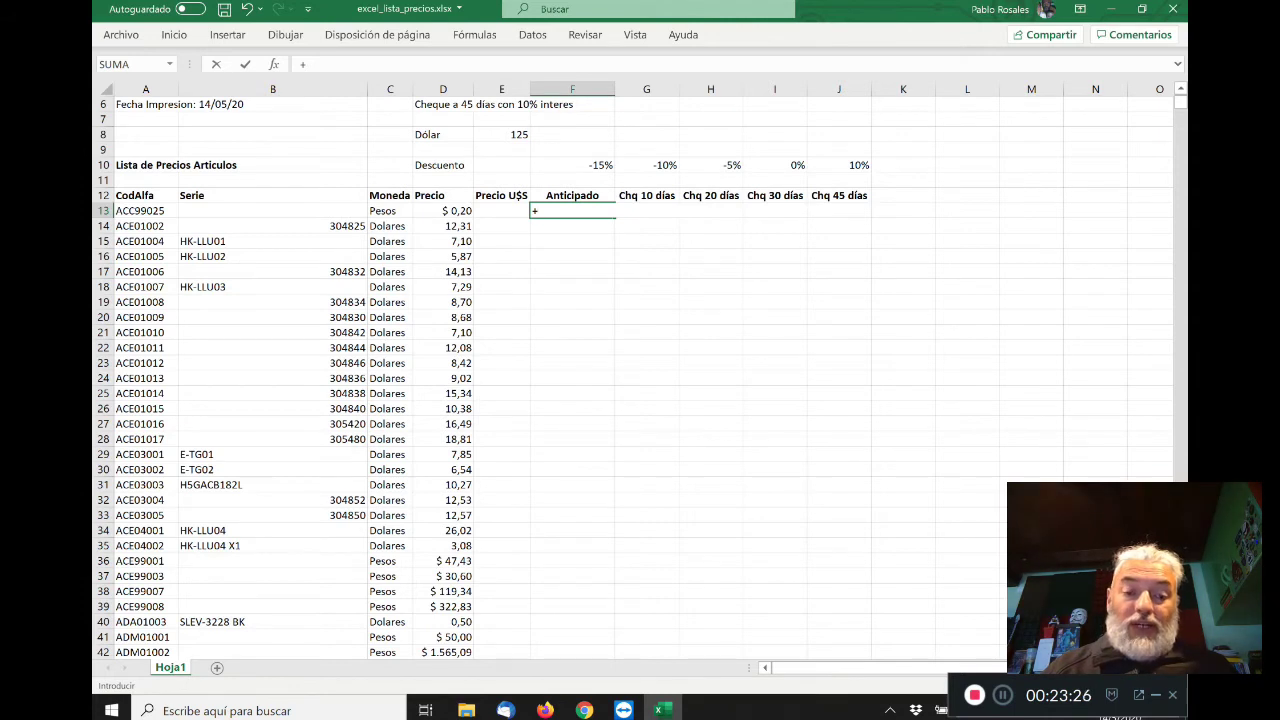
type("si(")
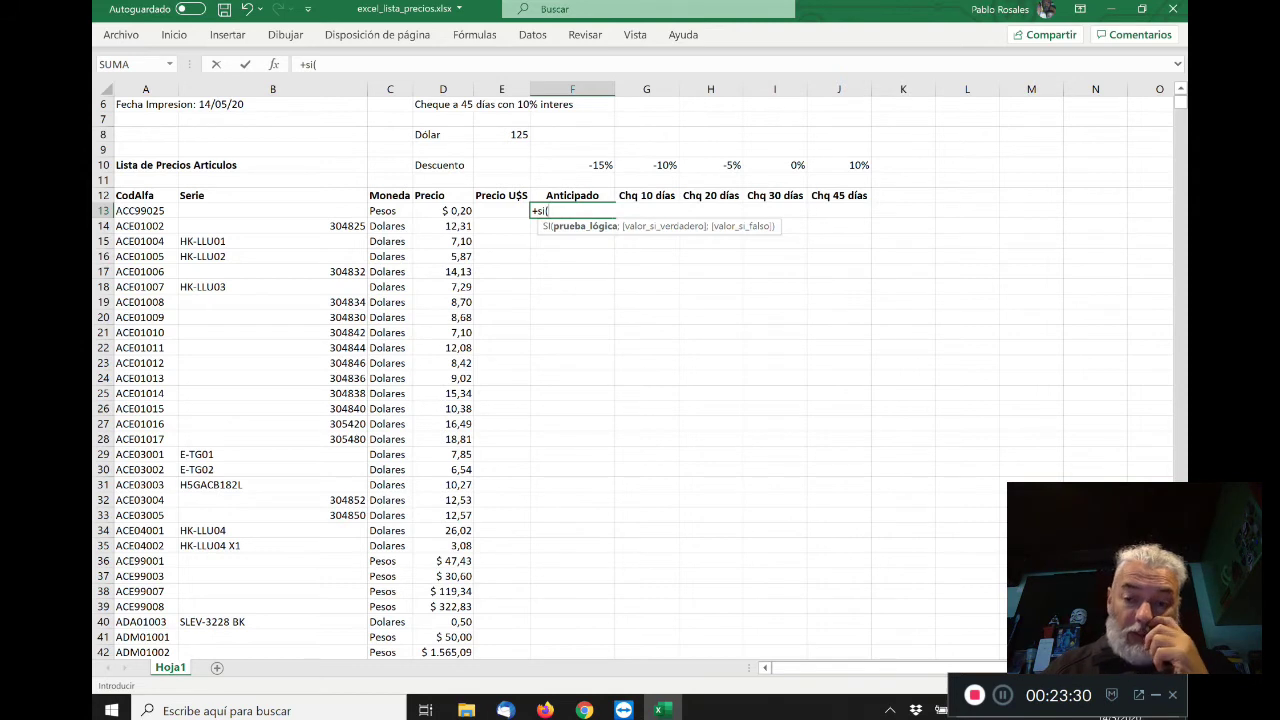
key("BackSpace")
key("Down")
key("Down")
key("Down")
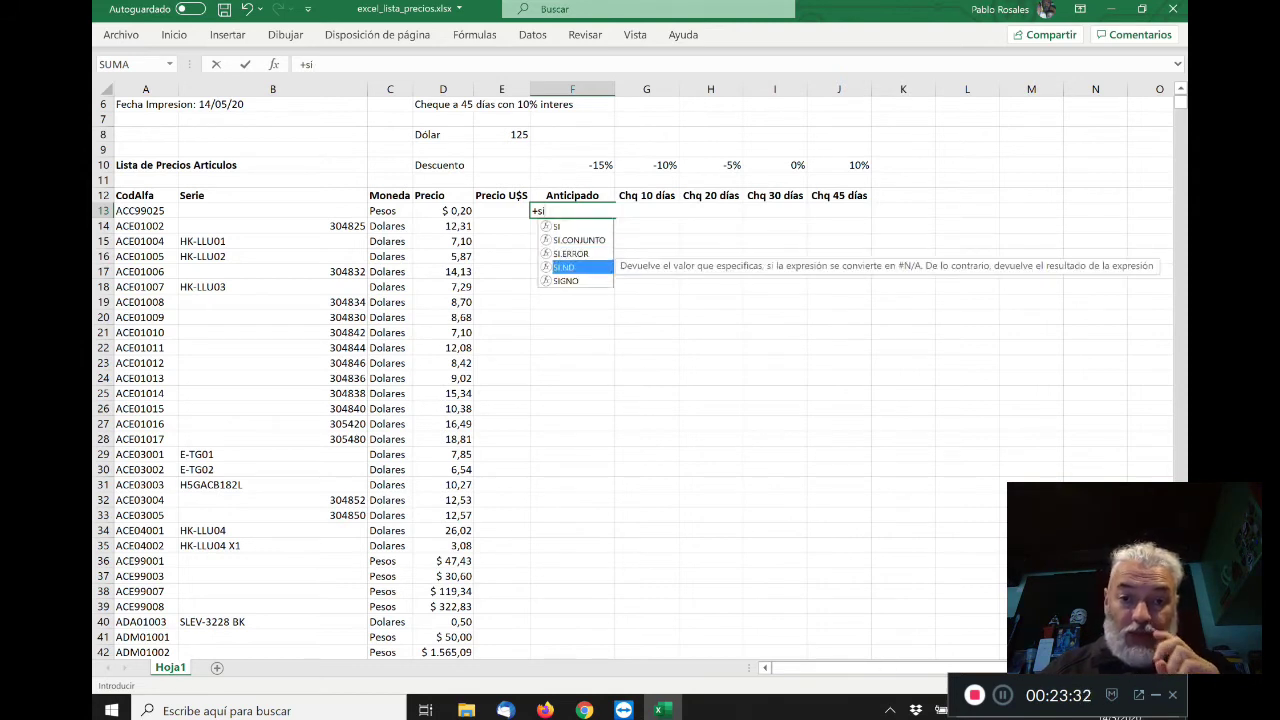
key("Up")
key("Up")
key("Up")
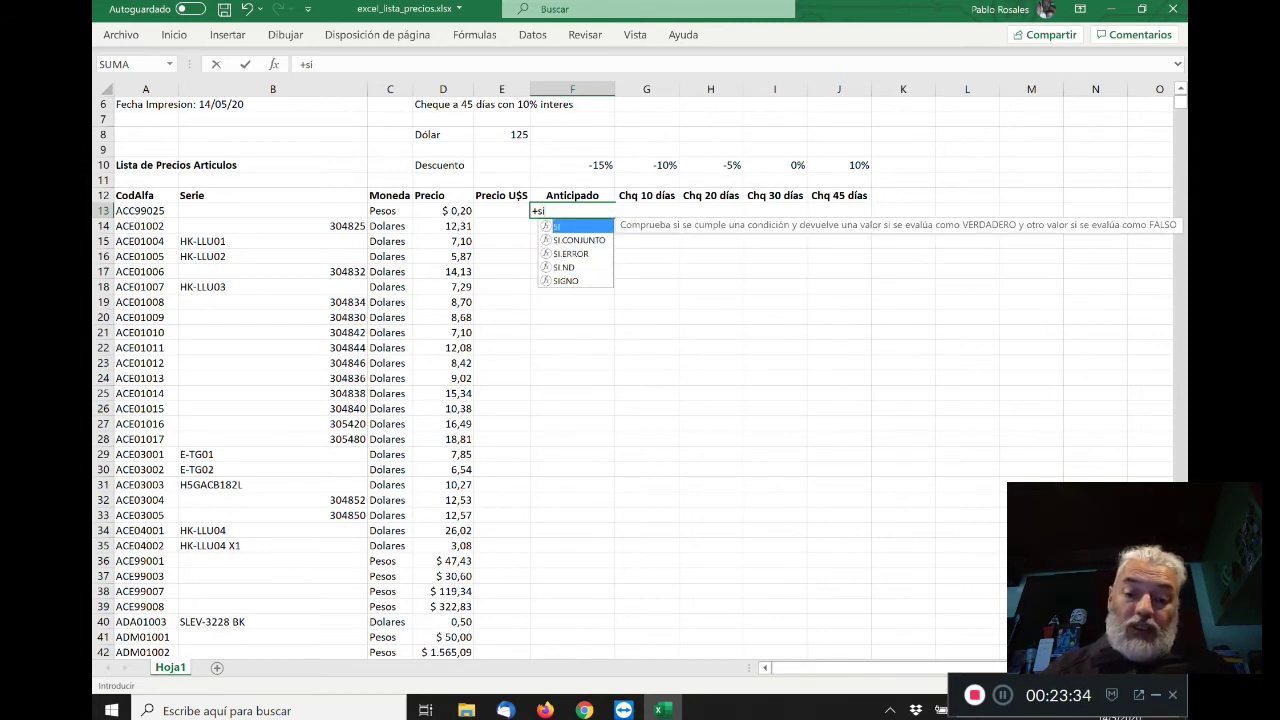
type("(")
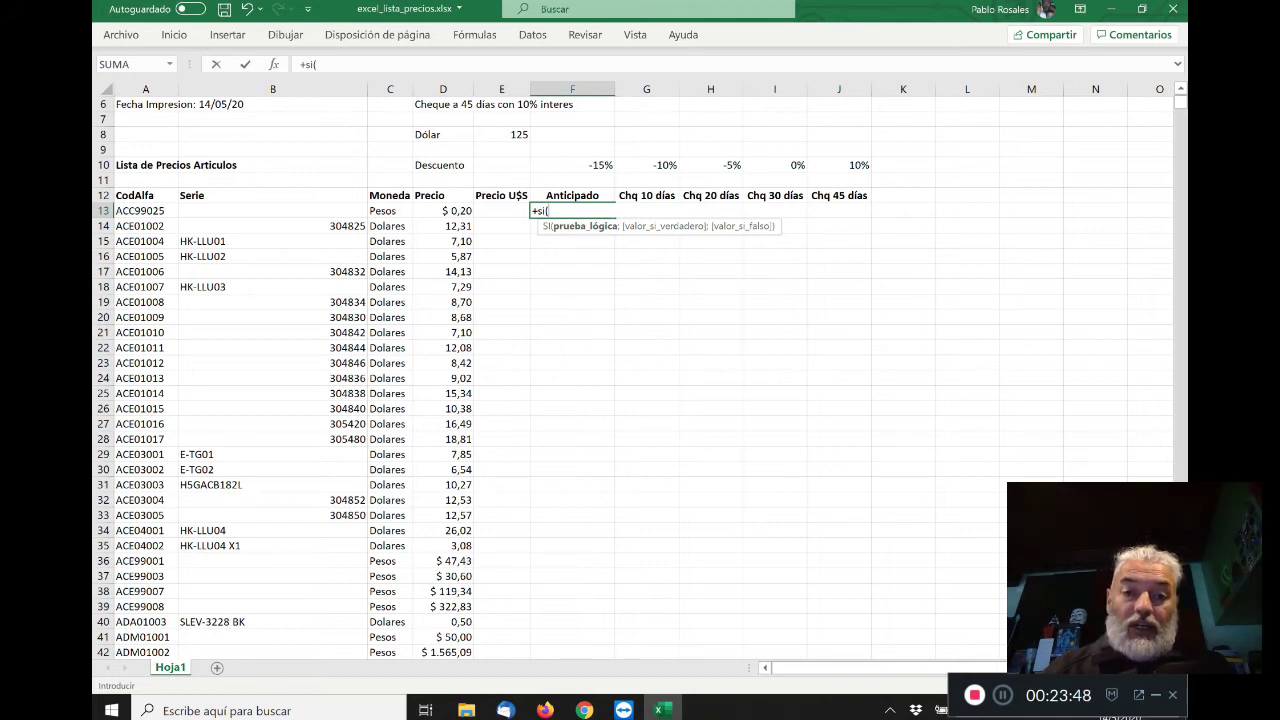
- Enter C13="Pesos" as the logical test of the SI formula in F13
type("C")
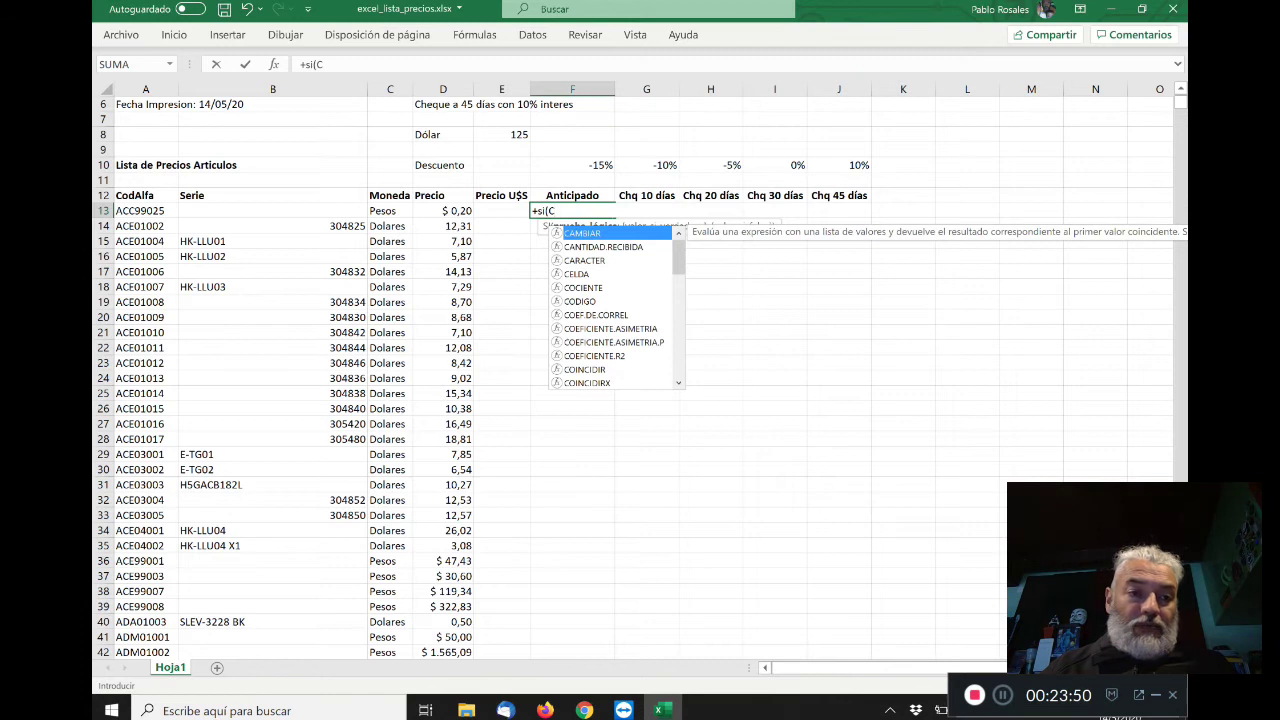
type("13")
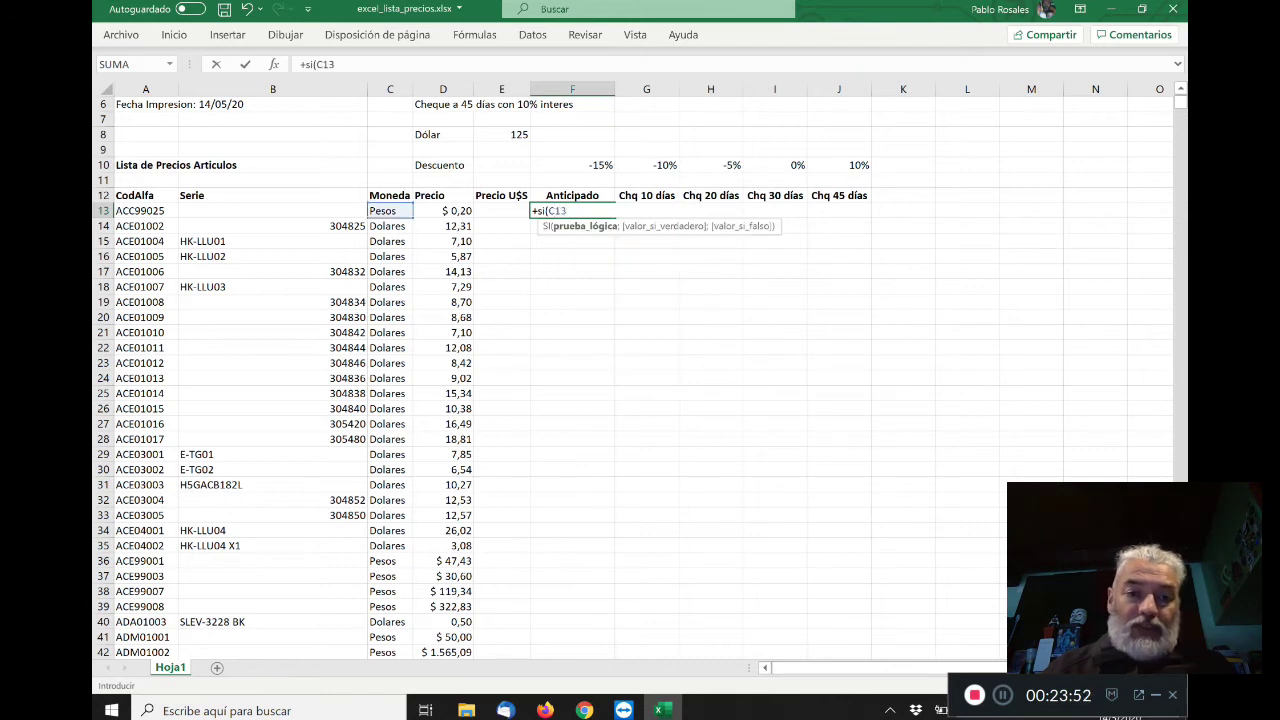
type("=\"Pse")
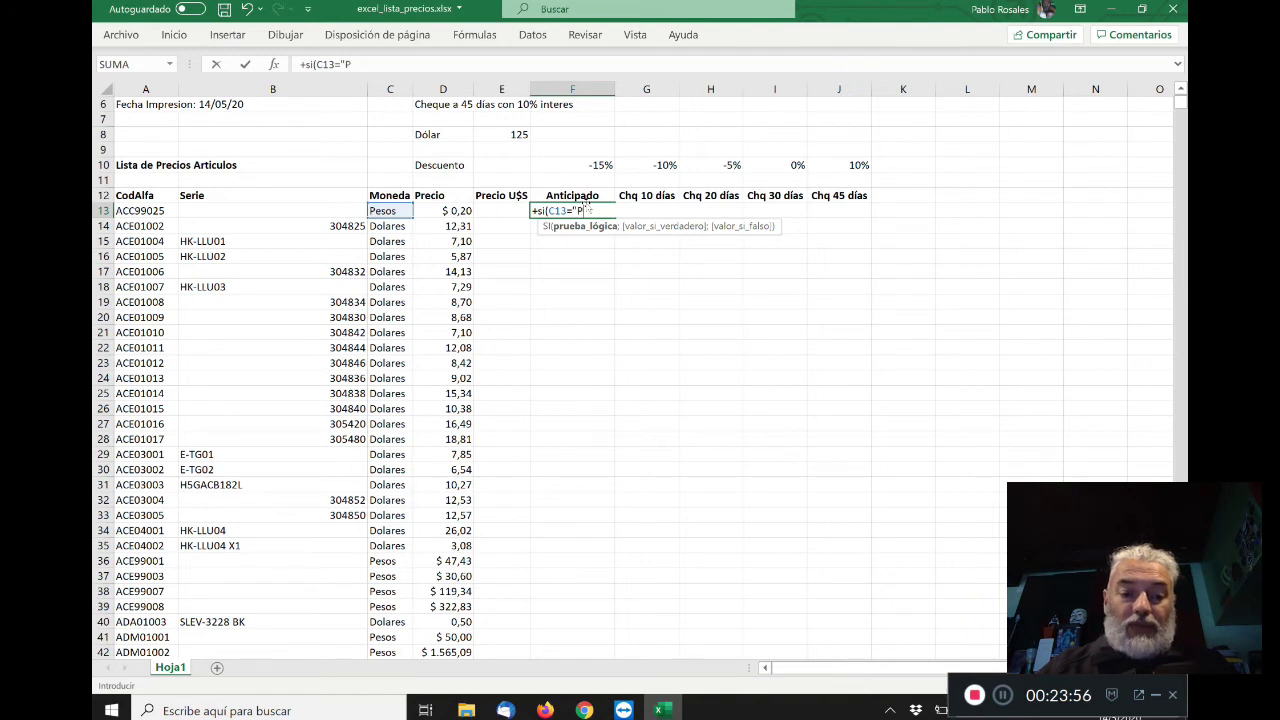
key("BackSpace")
key("BackSpace")
type("esos\"")
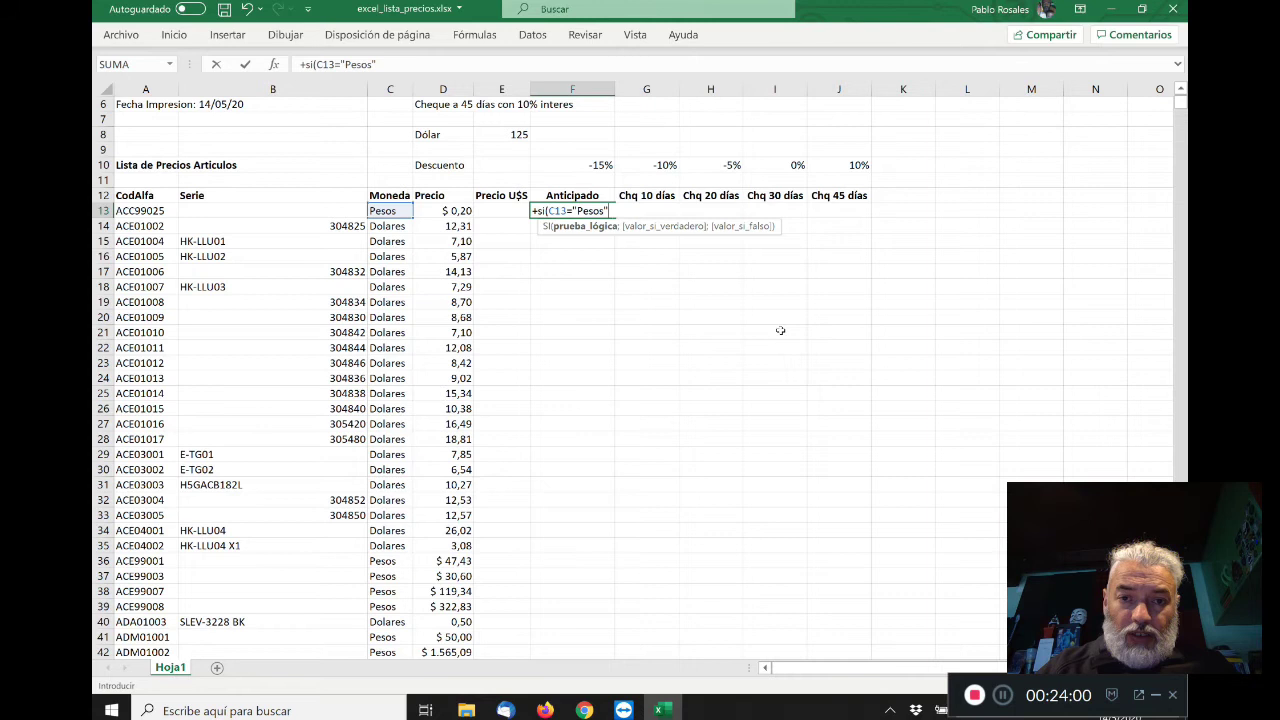
type(";")
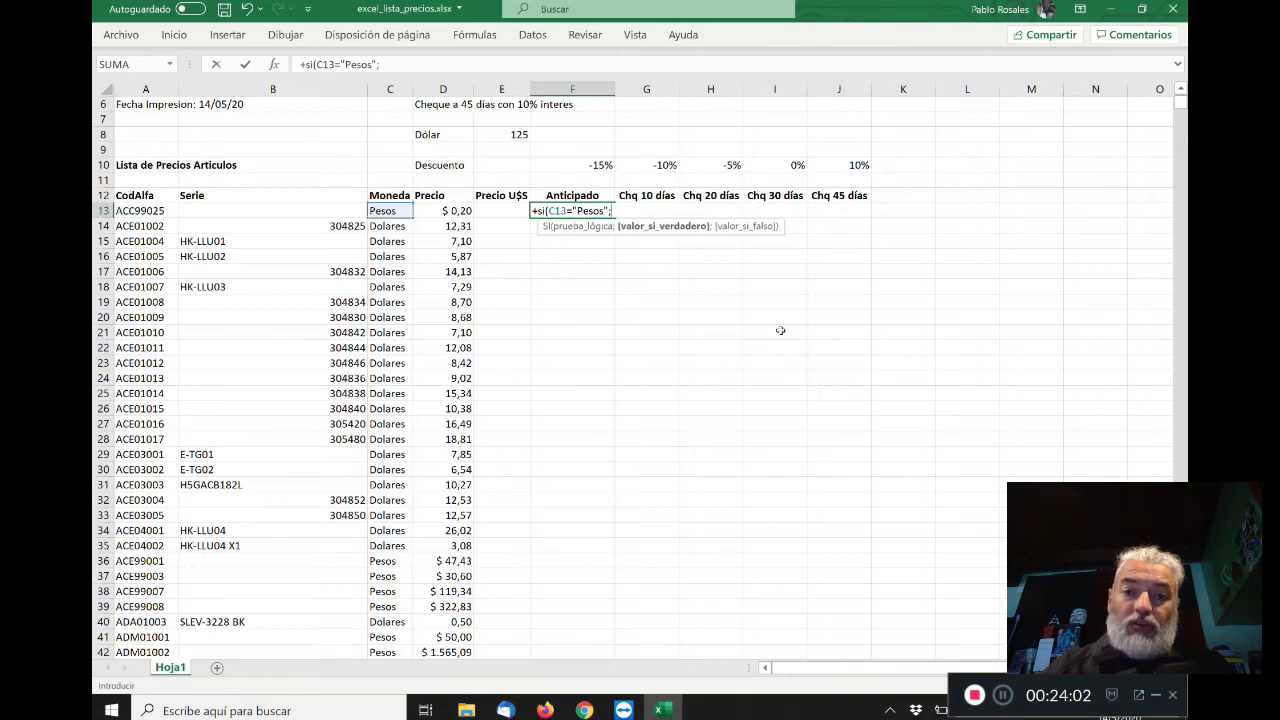
- Enter D13+(D13*F10) as the value-if-true argument, followed by a semicolon, for articles priced in pesos
left_click(457, 212)
type("+)")
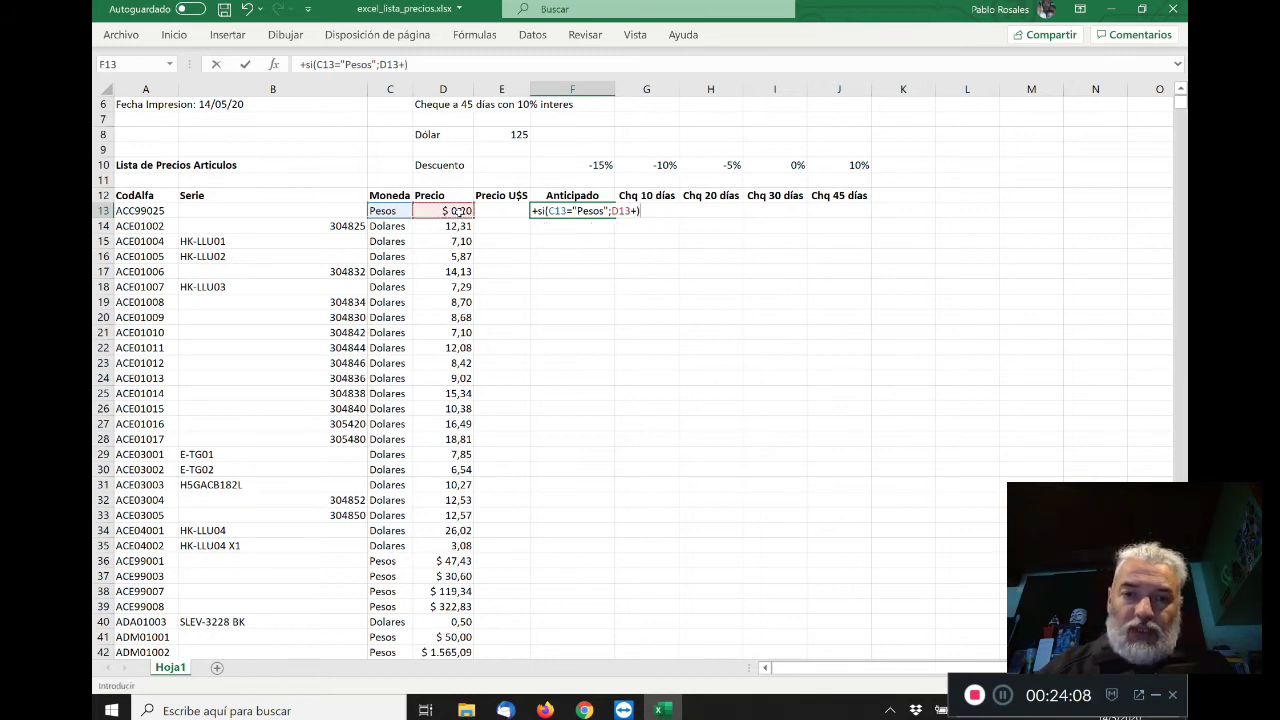
key("BackSpace")
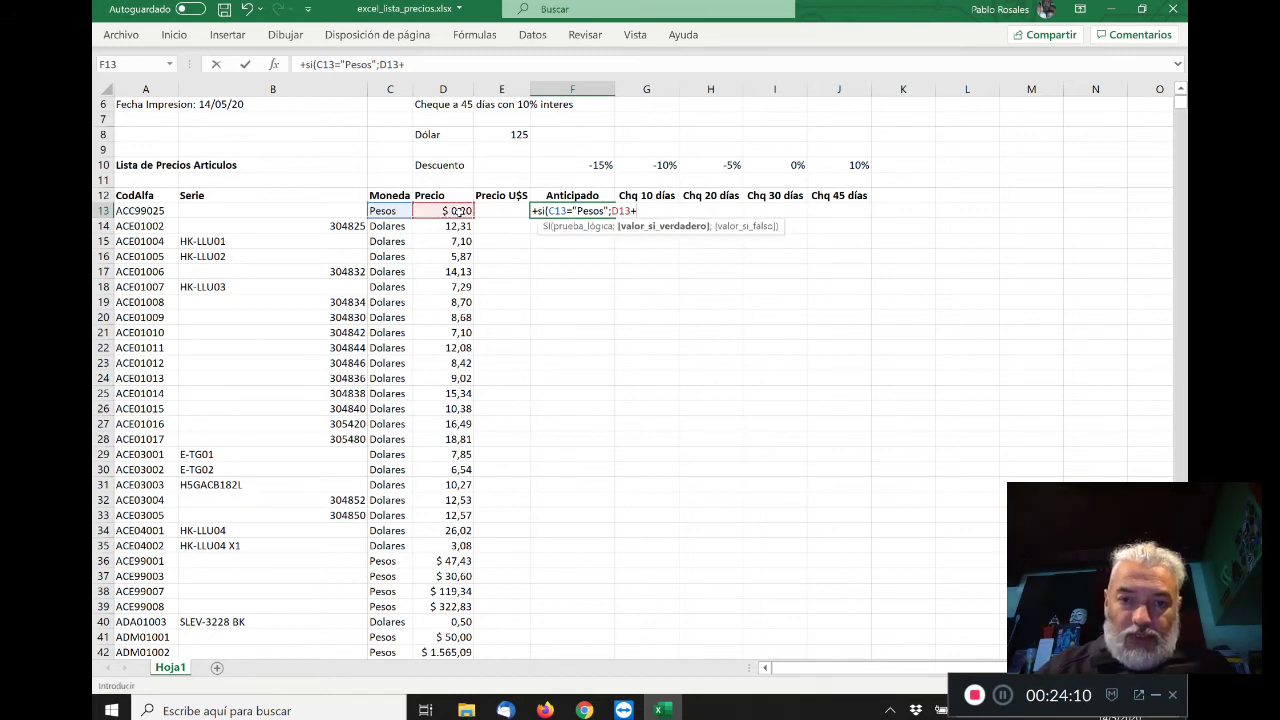
type(")")
key("BackSpace")
type("(")
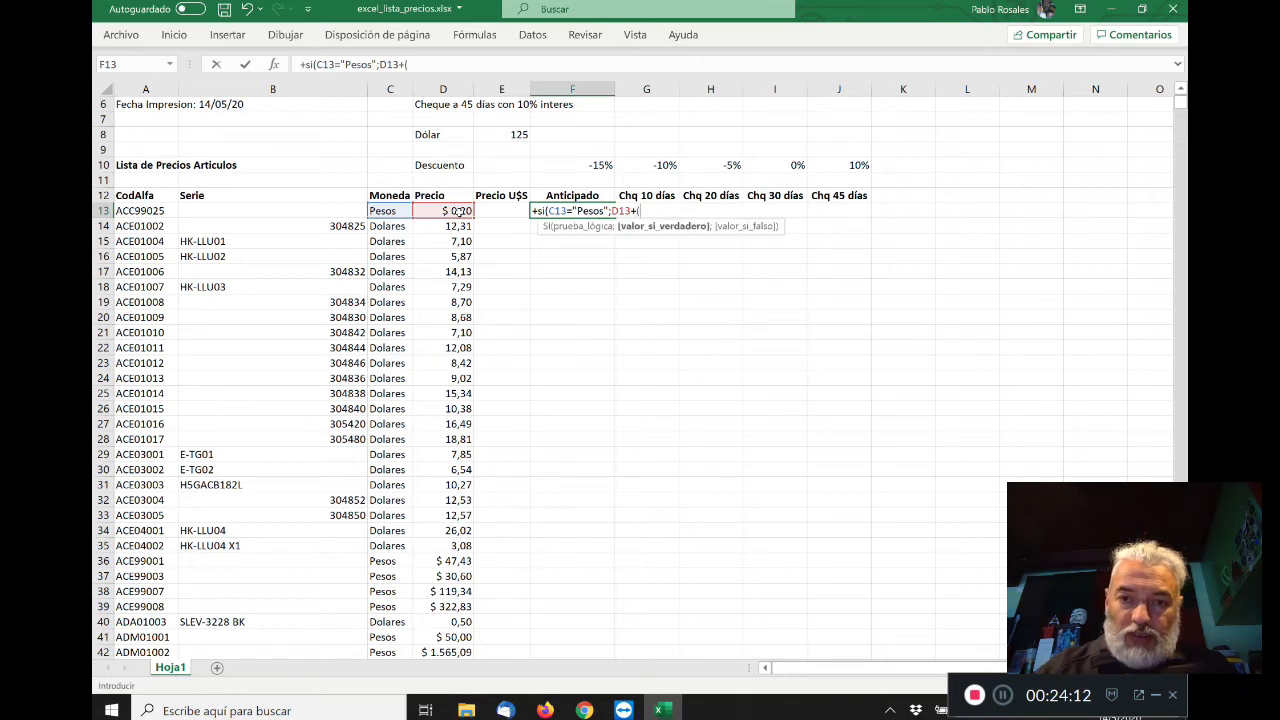
left_click(429, 213)
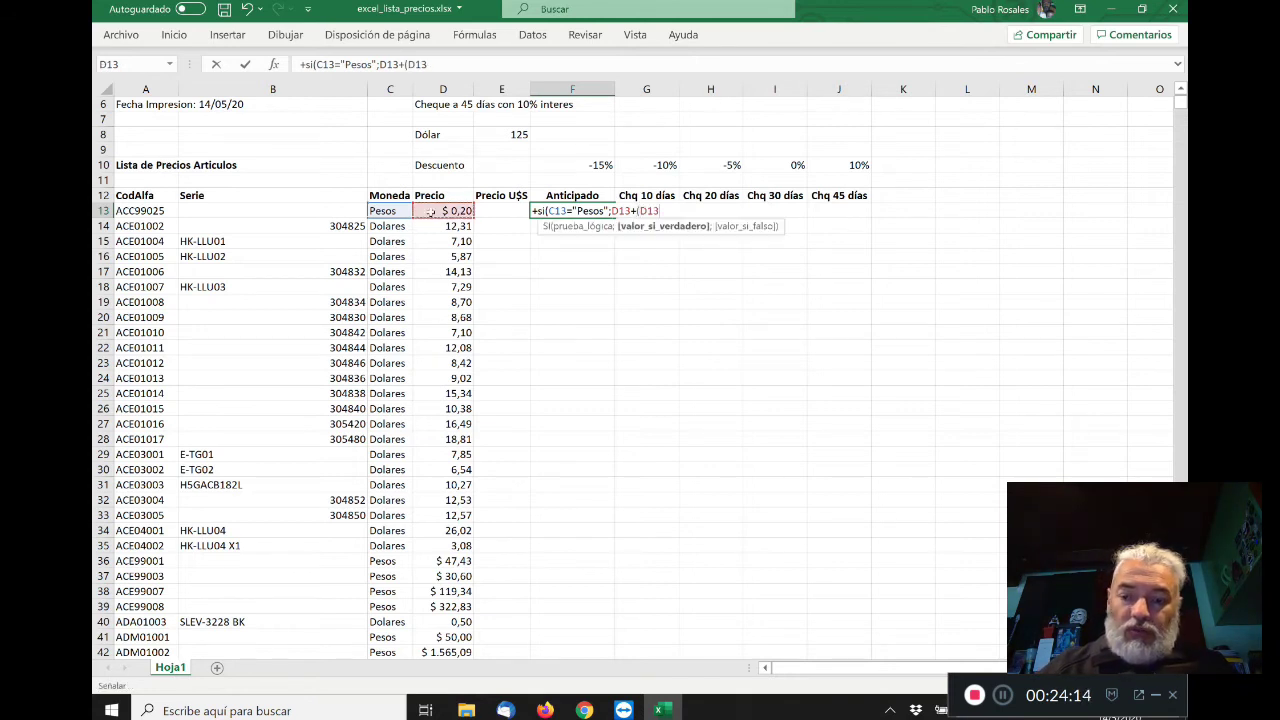
type("*")
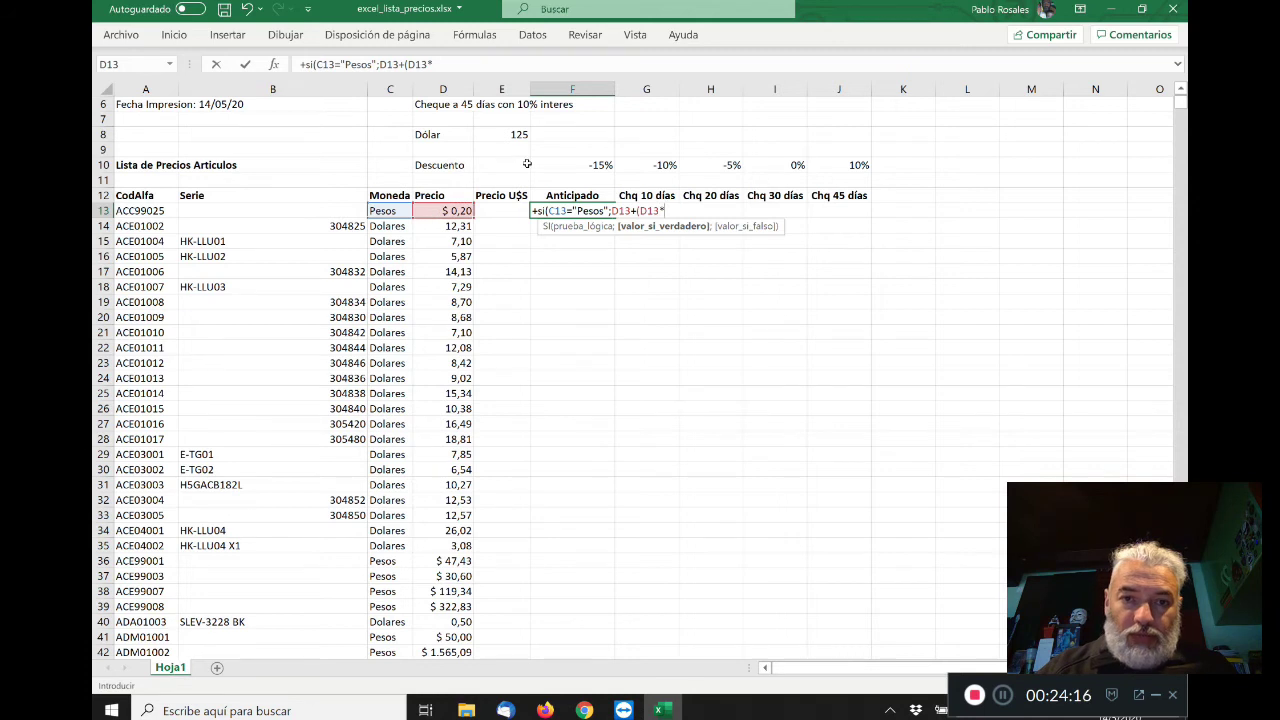
left_click(575, 166)
type(");")
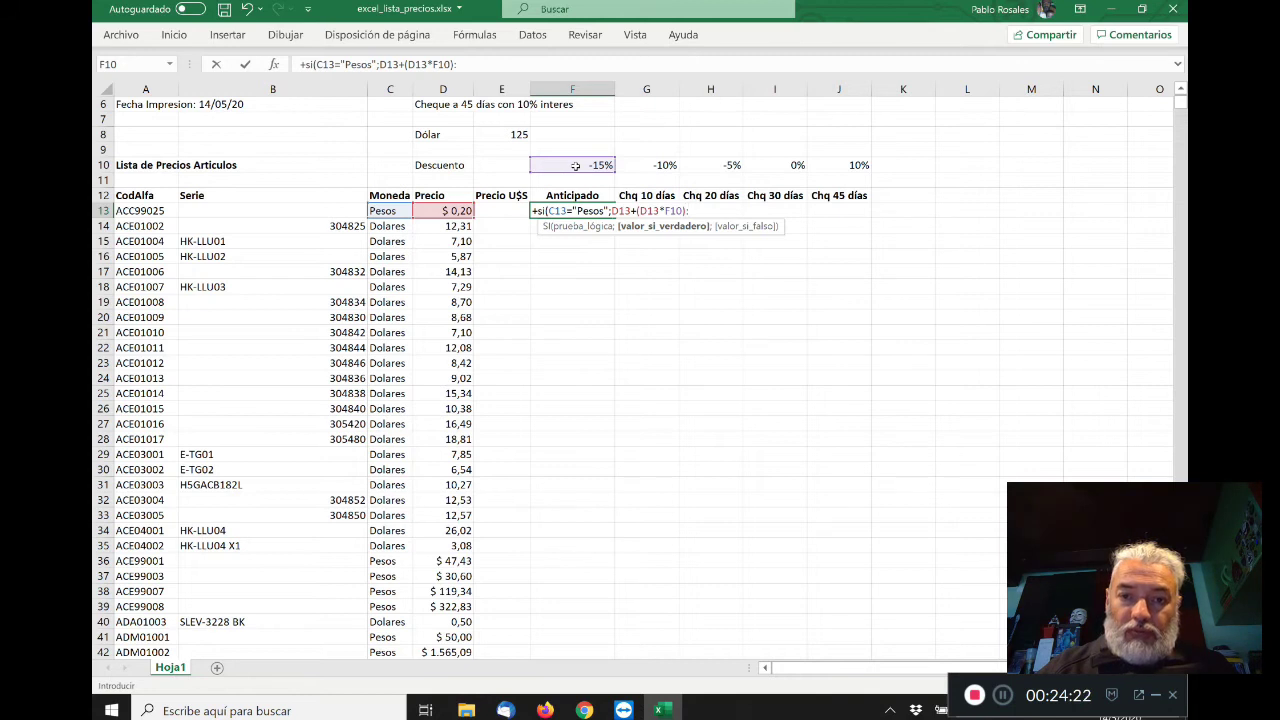
key("BackSpace")
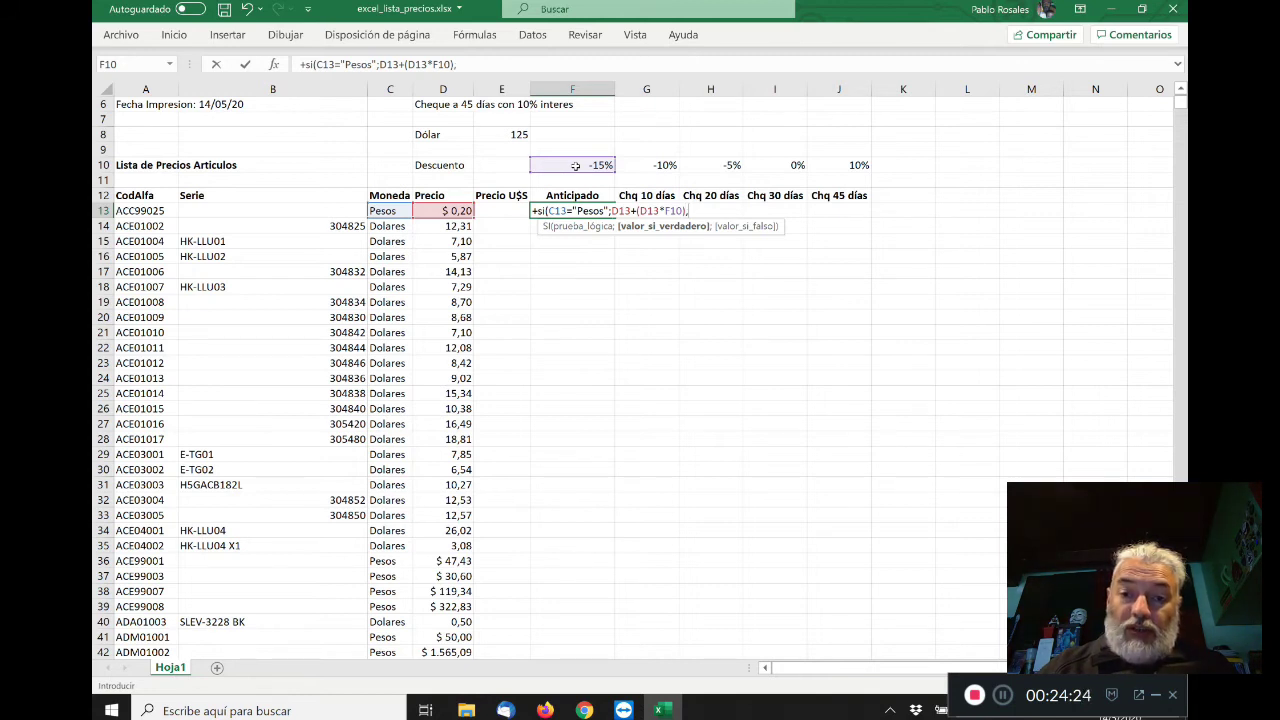
type(";")
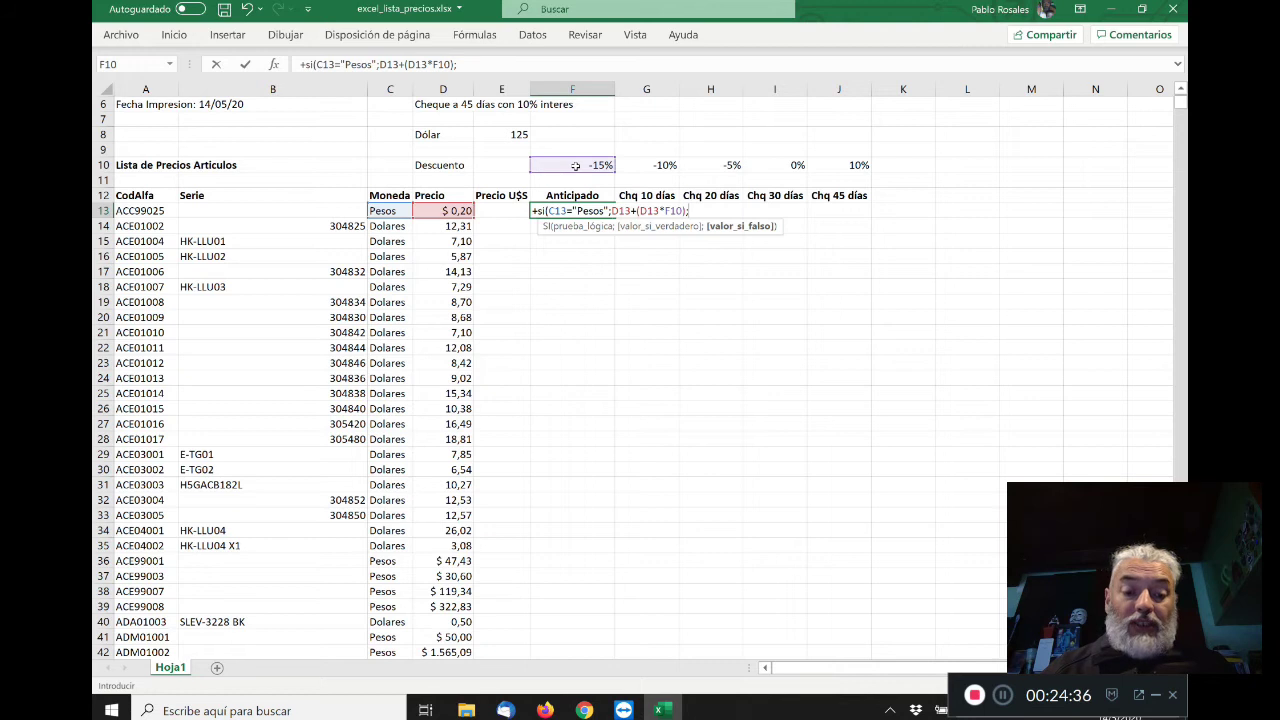
- Begin the value-if-false argument with (D13*E8)+ to convert the dollar price at the Dólar rate
type("(D")
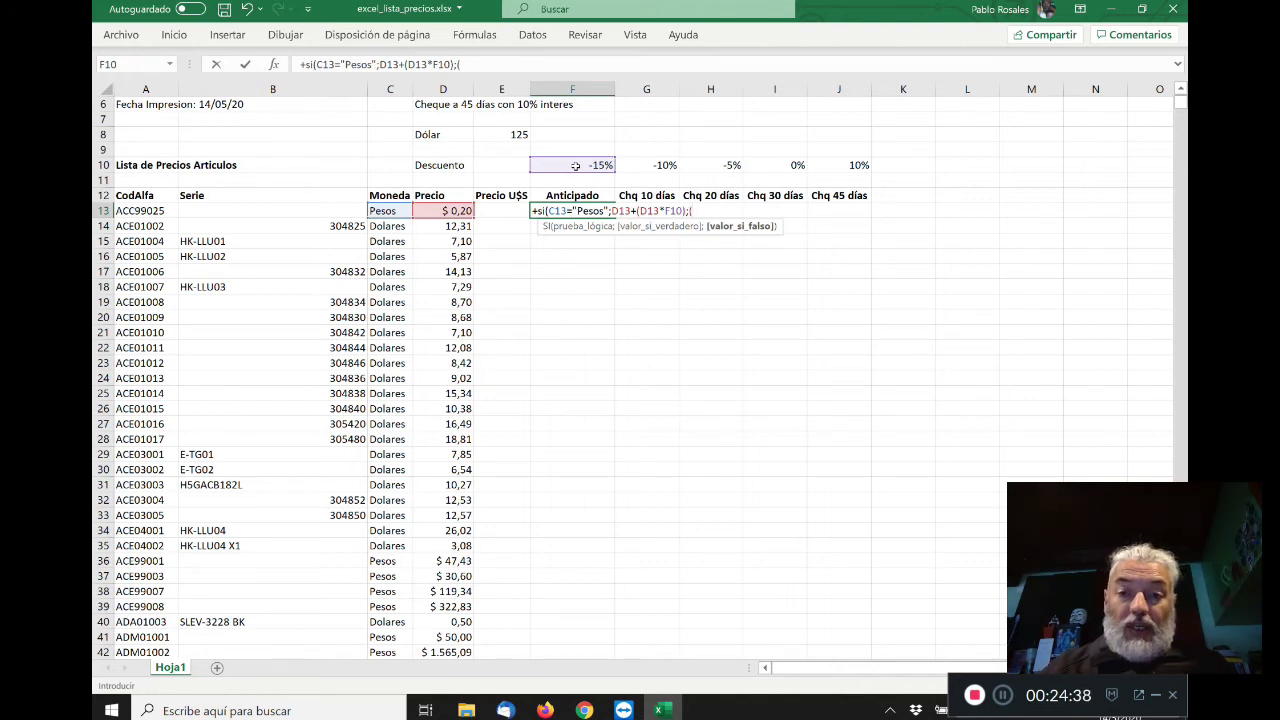
type("13")
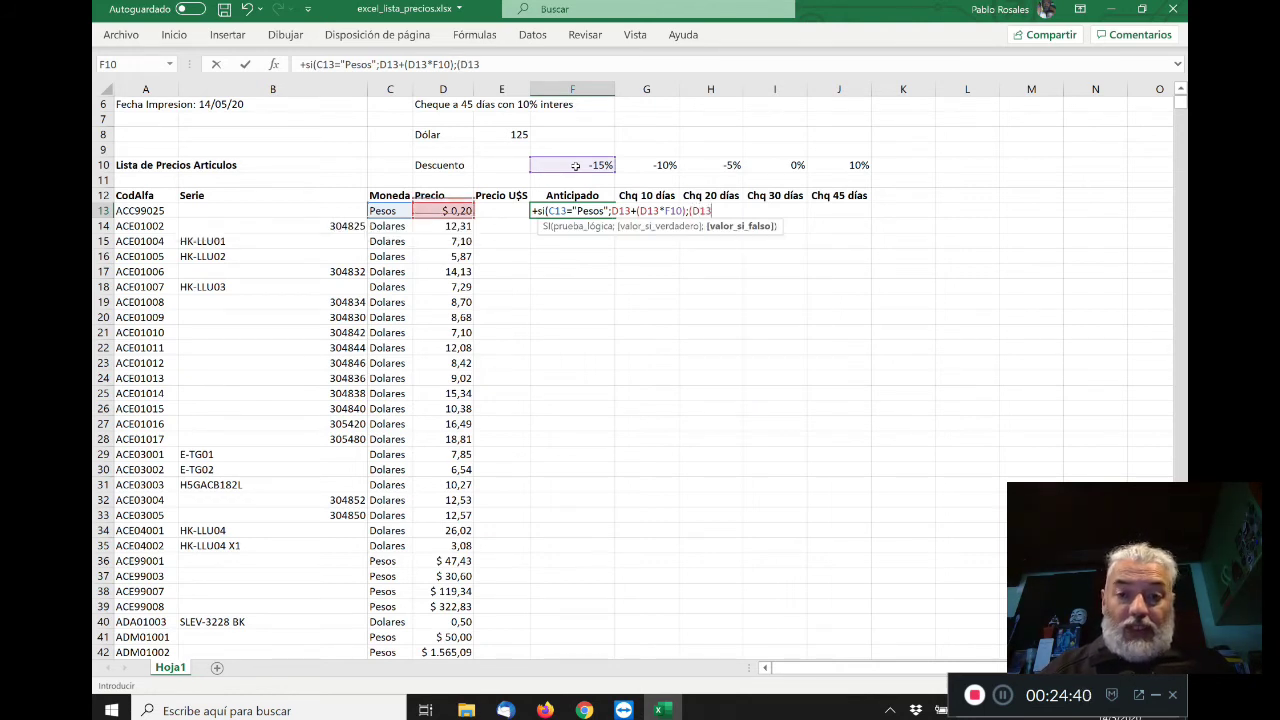
type("*")
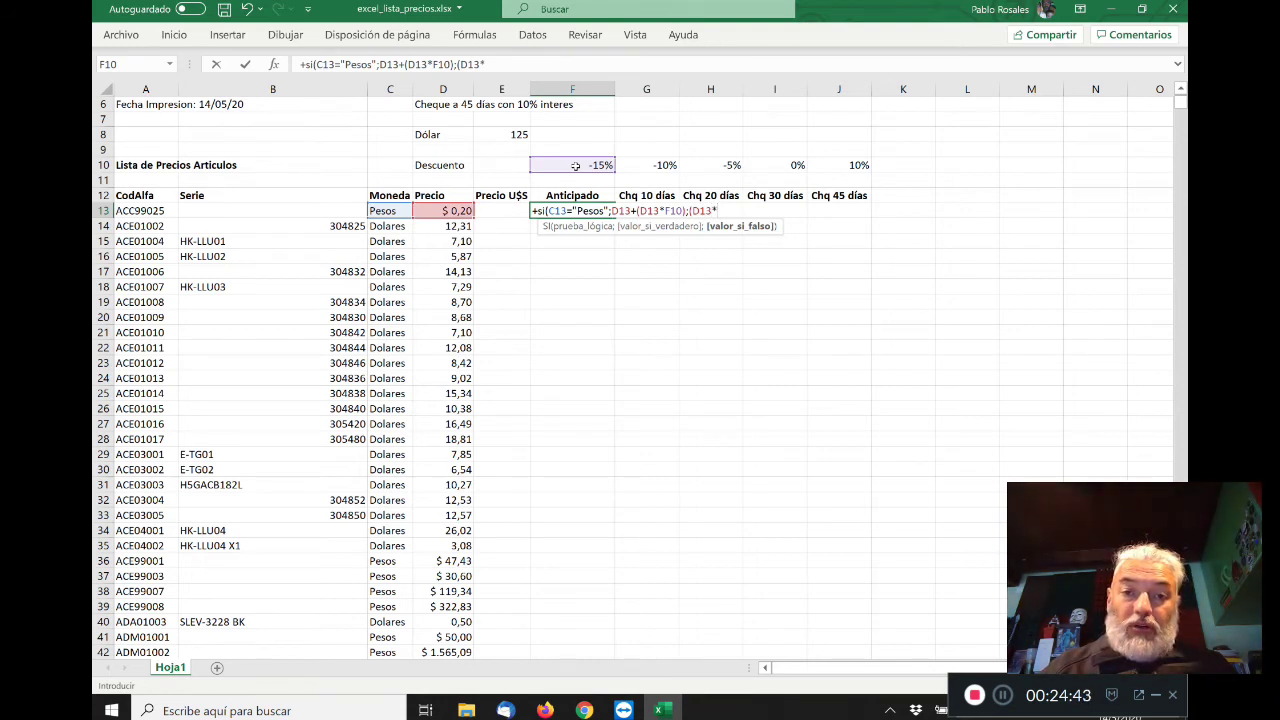
left_click(517, 135)
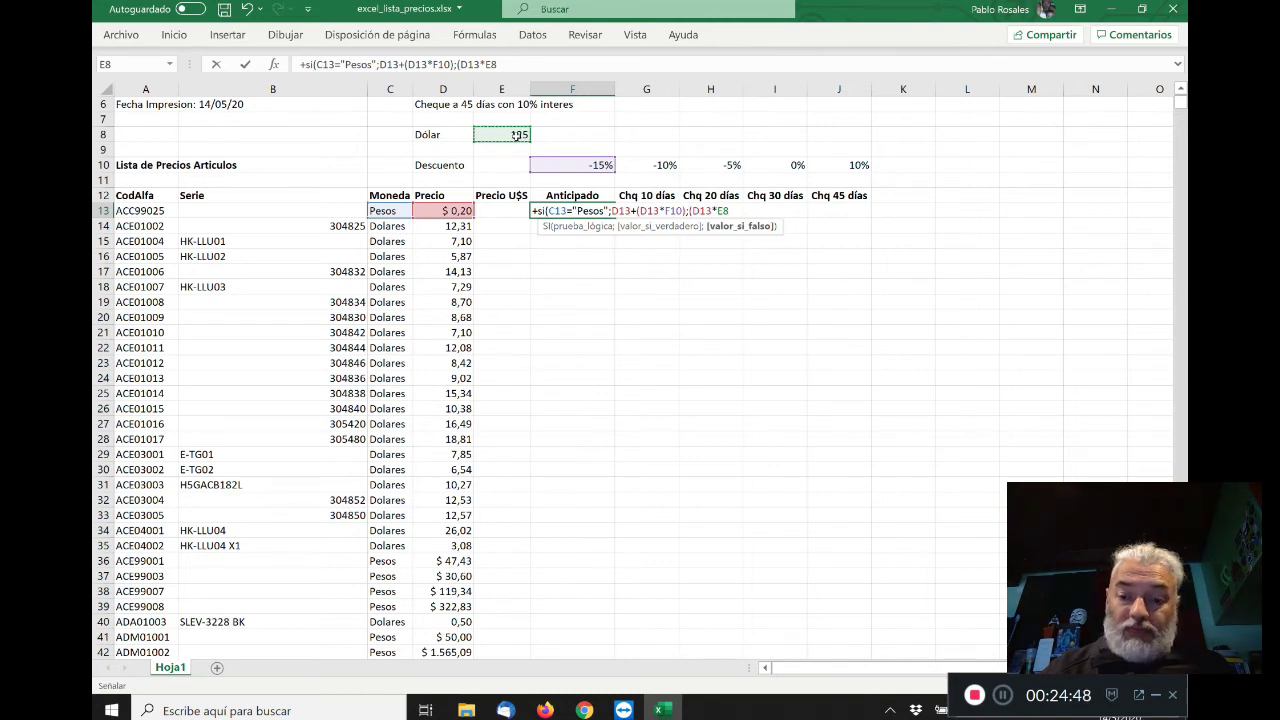
type(")+)")
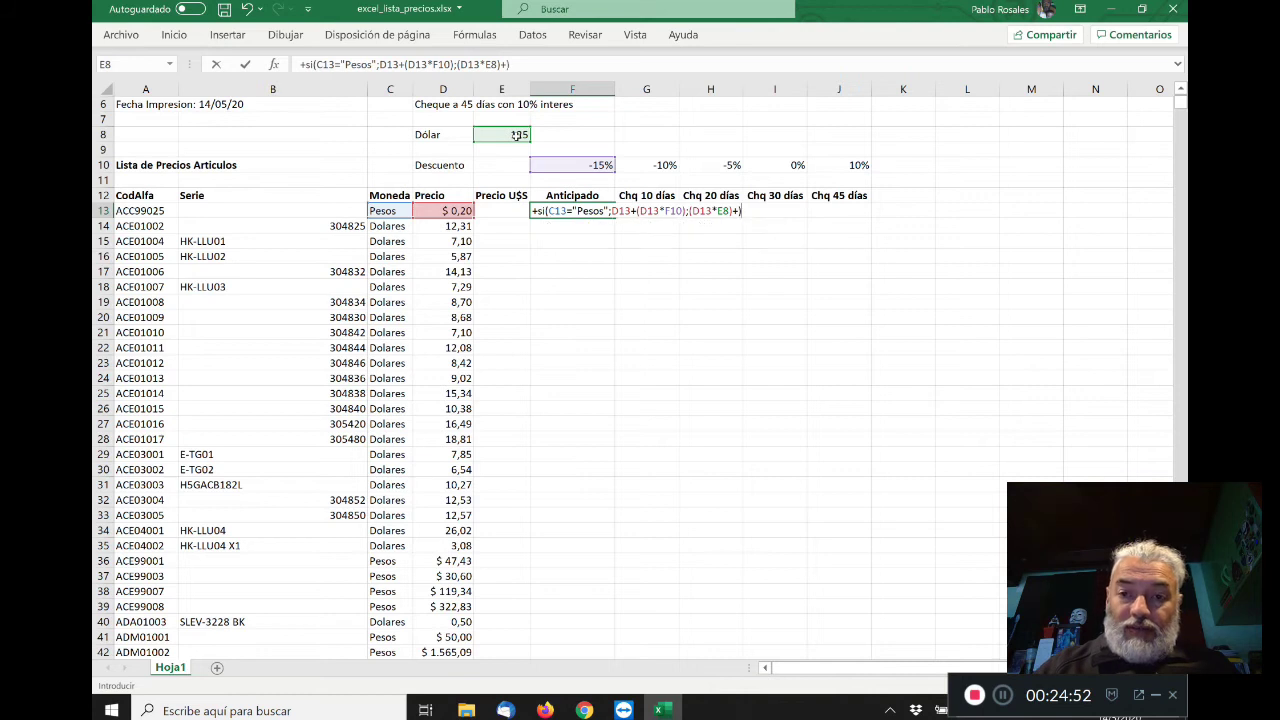
- Complete the value-if-false argument with the discount term (D13*E8*F10), then close and confirm the SI formula in F13
key("BackSpace")
type("(")
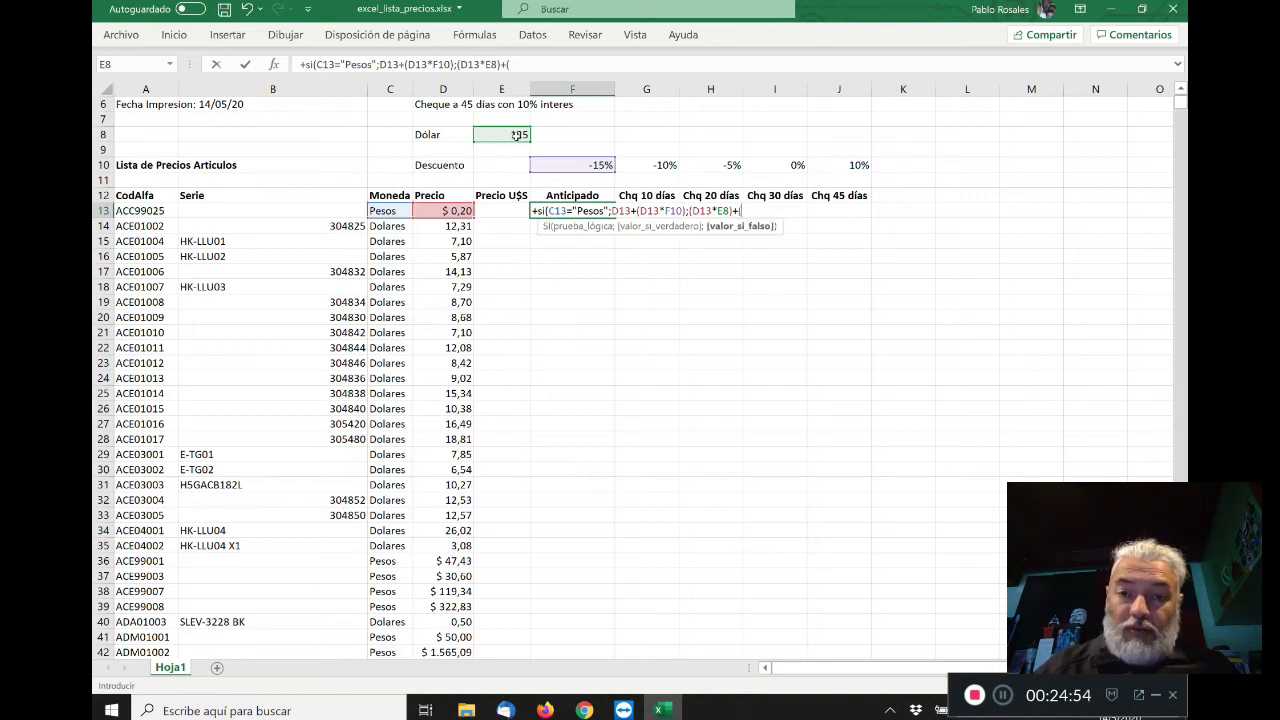
left_click(456, 212)
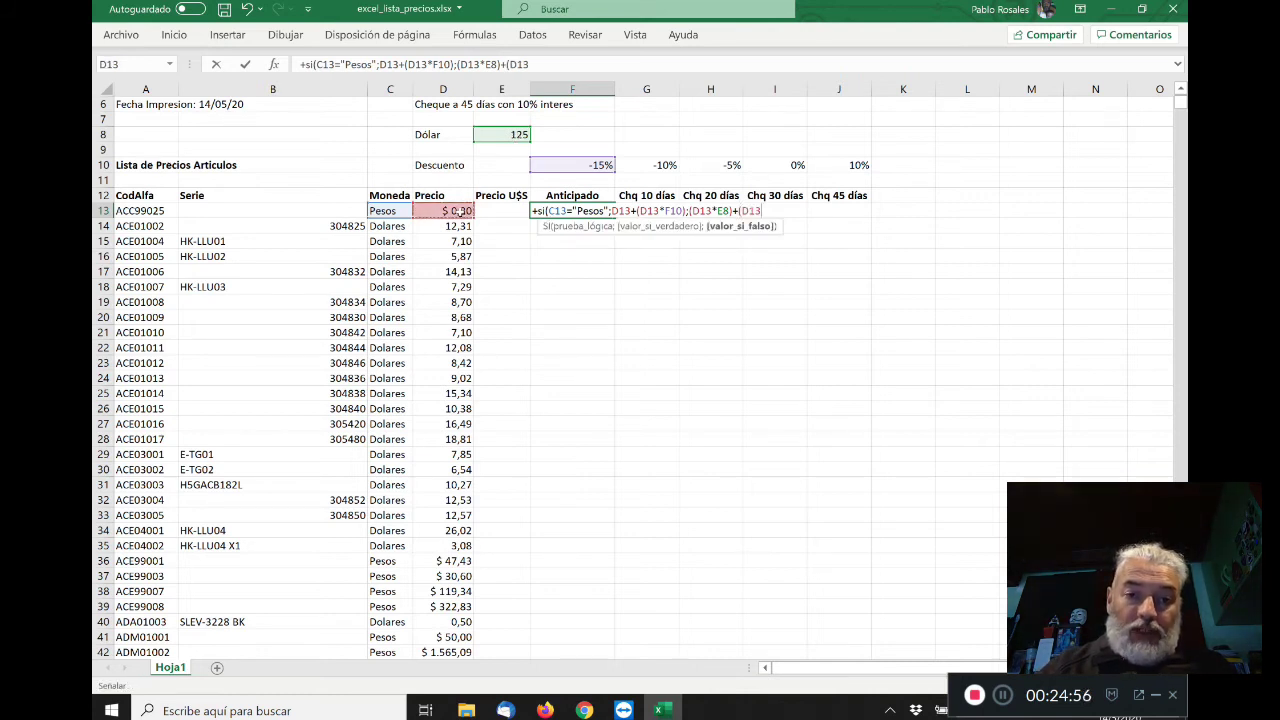
type("*")
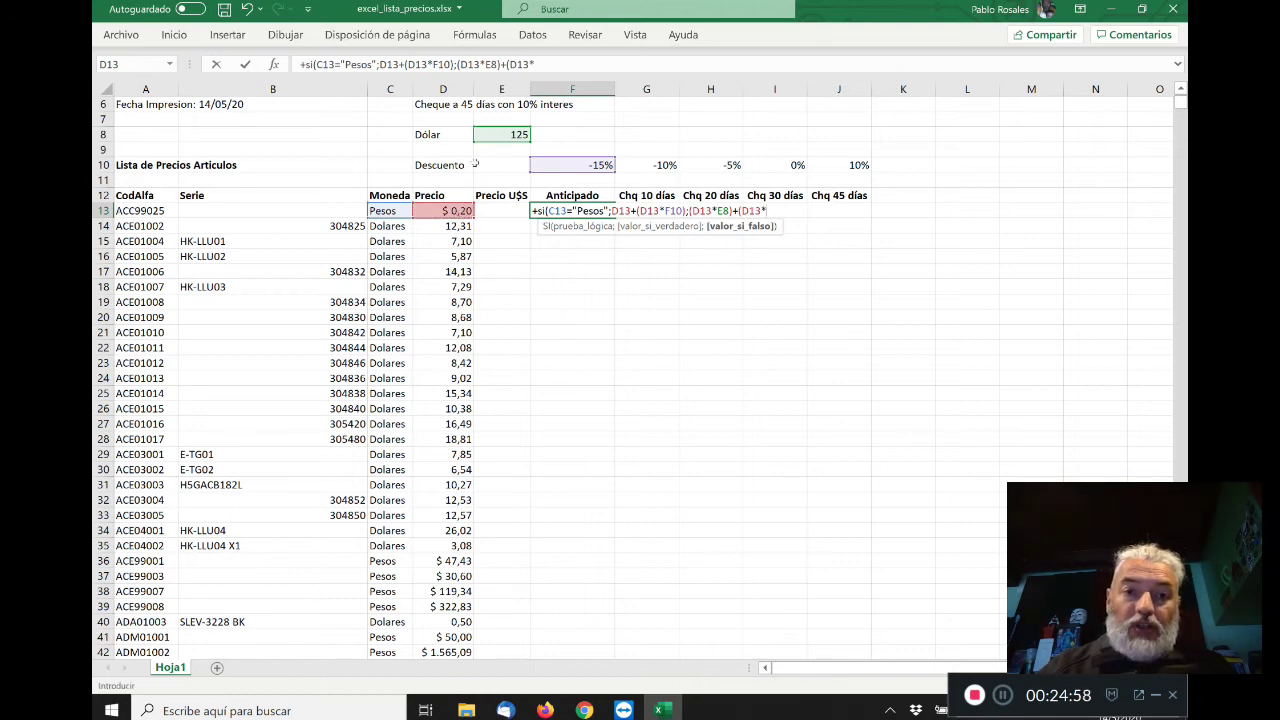
left_click(489, 136)
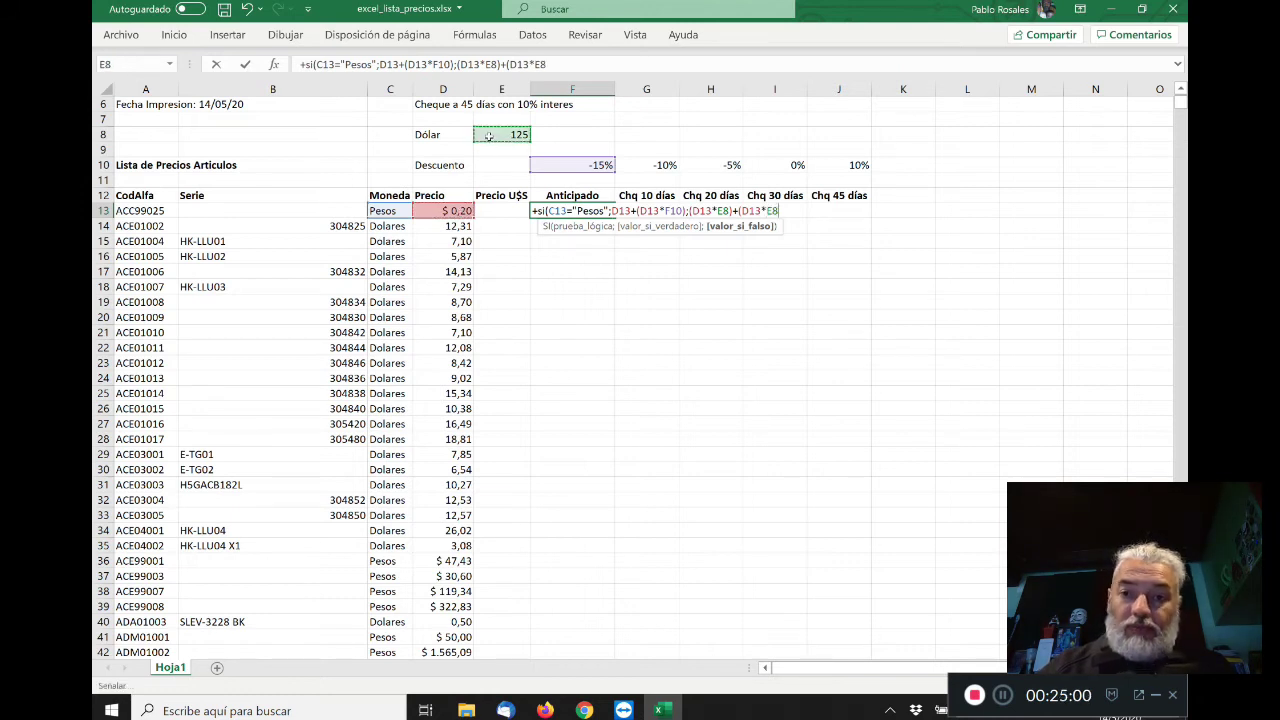
type("*")
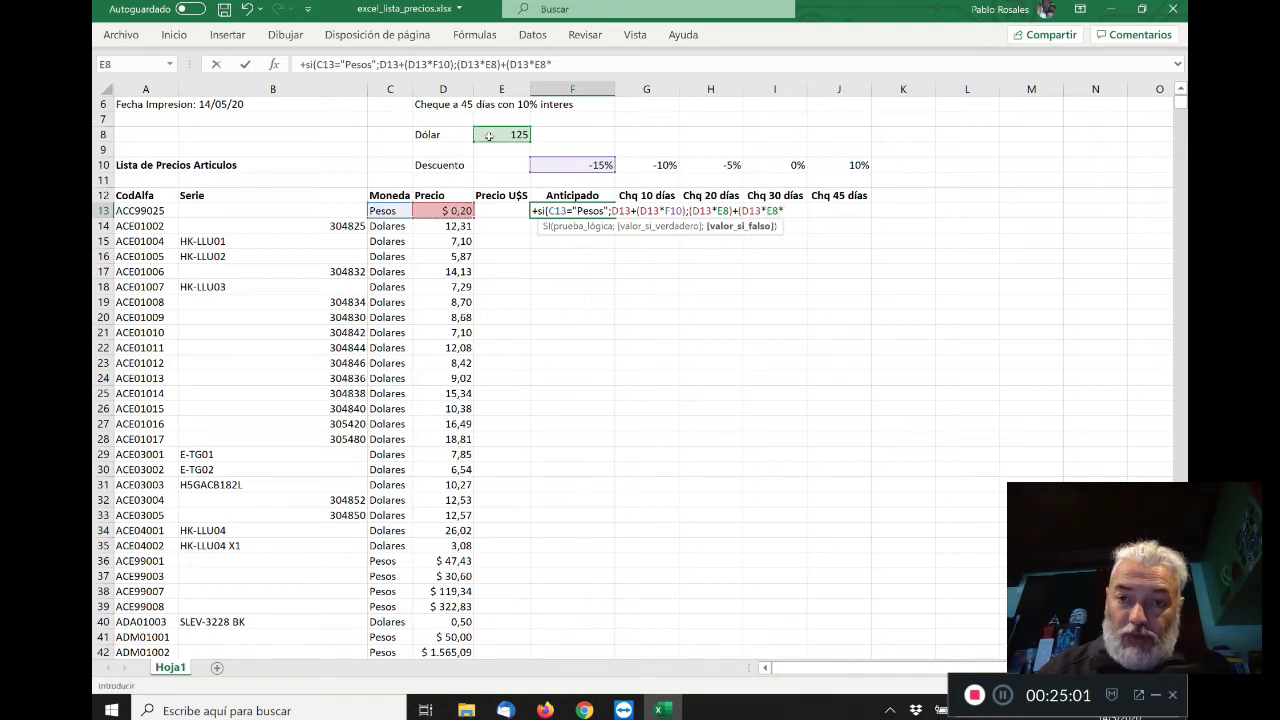
left_click(592, 164)
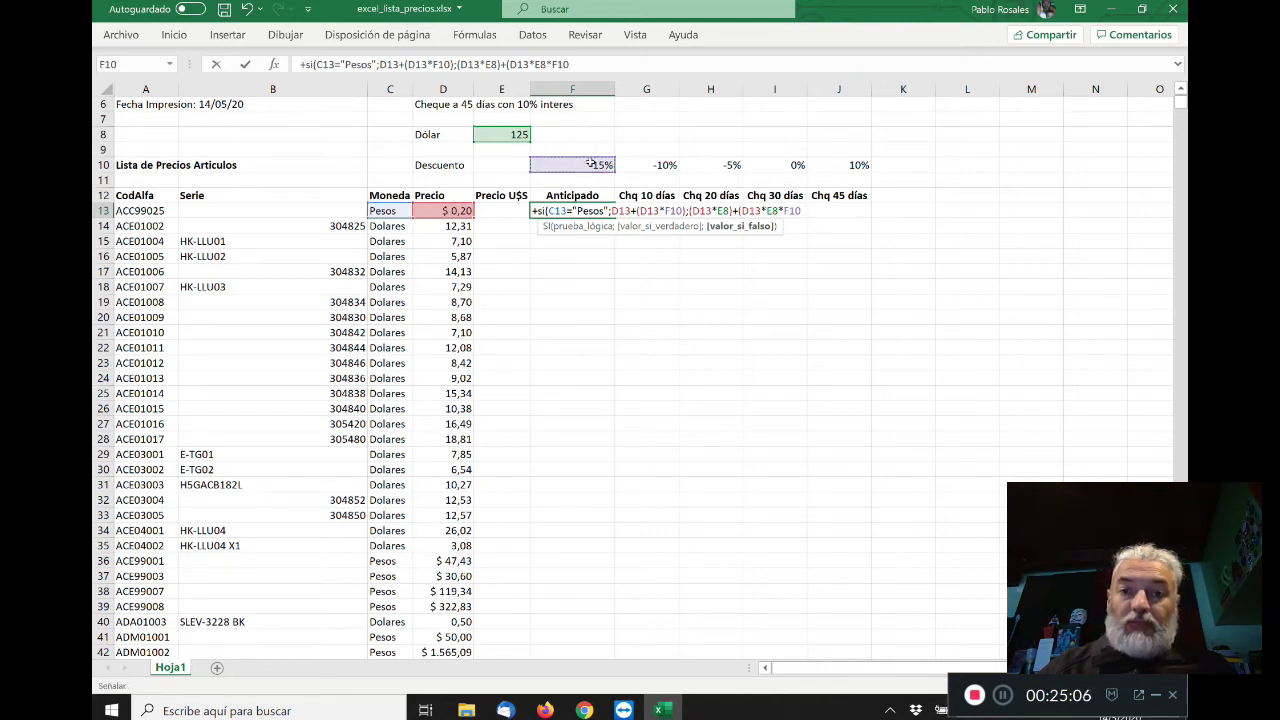
type(")")
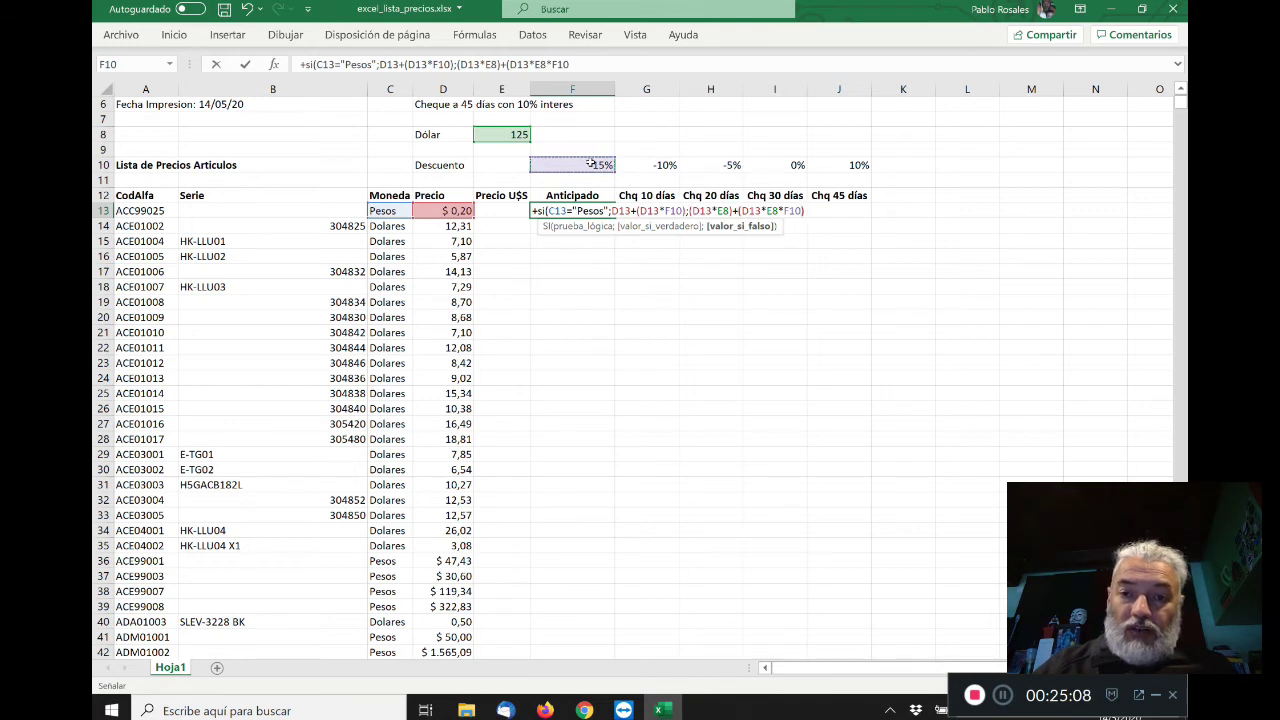
type(")")
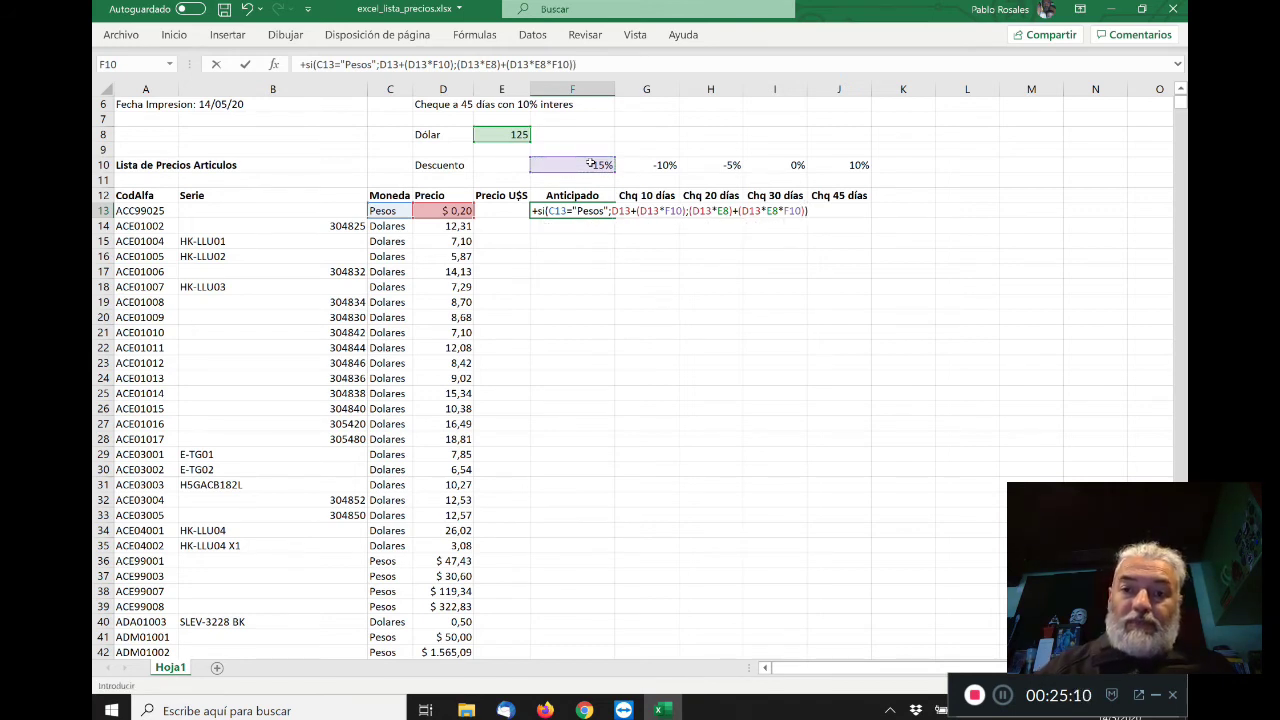
key("Return")
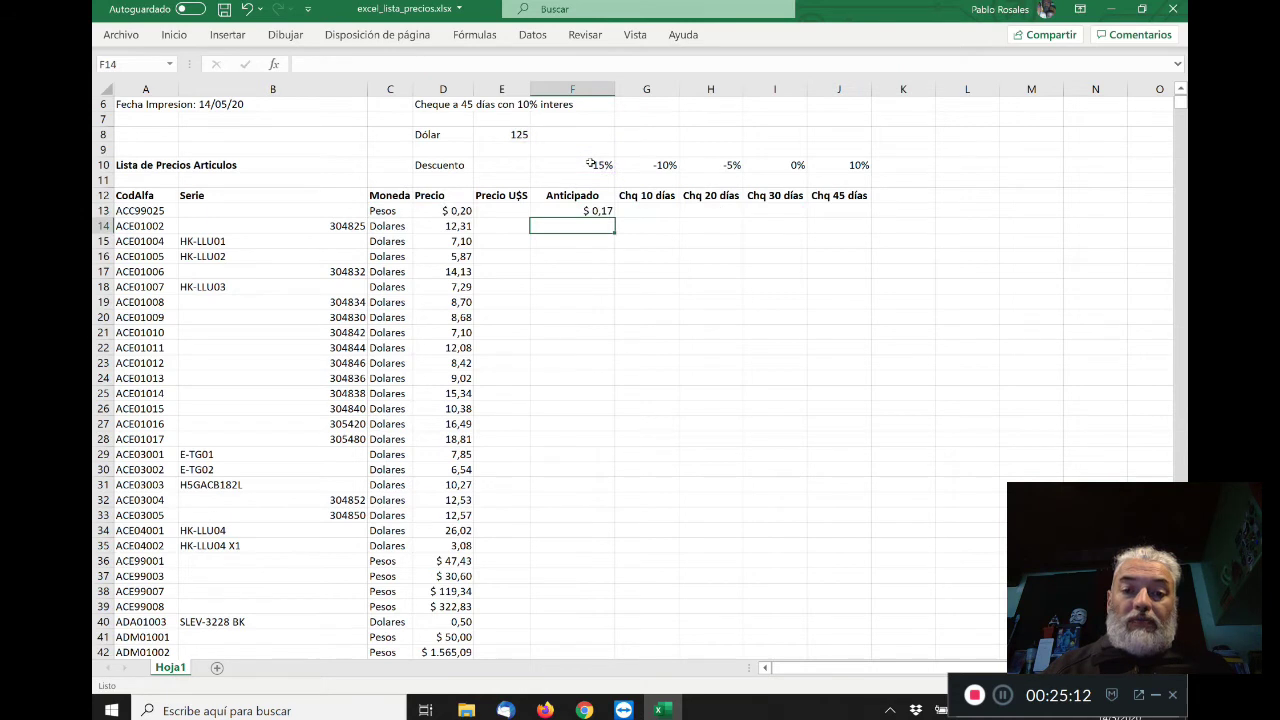
- Review the completed SI formula in F13 and the currency cell C13 it tests
key("Up")
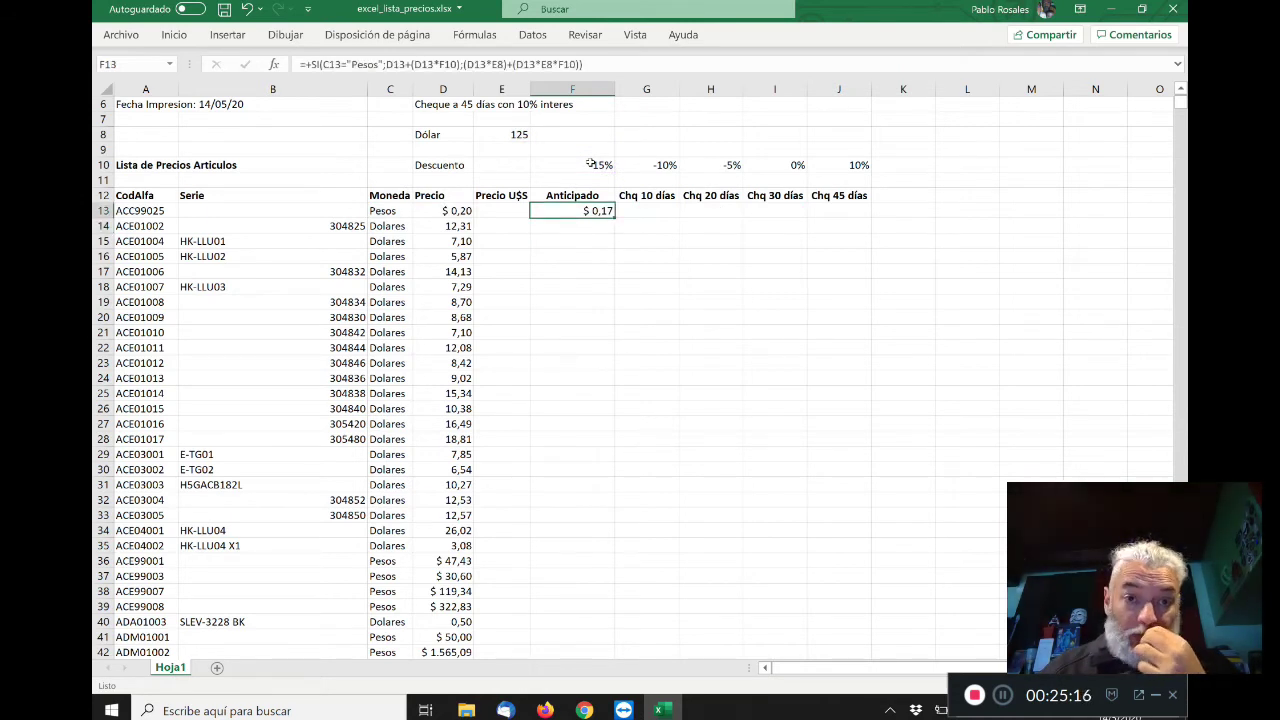
key("Left")
key("Left")
key("Left")
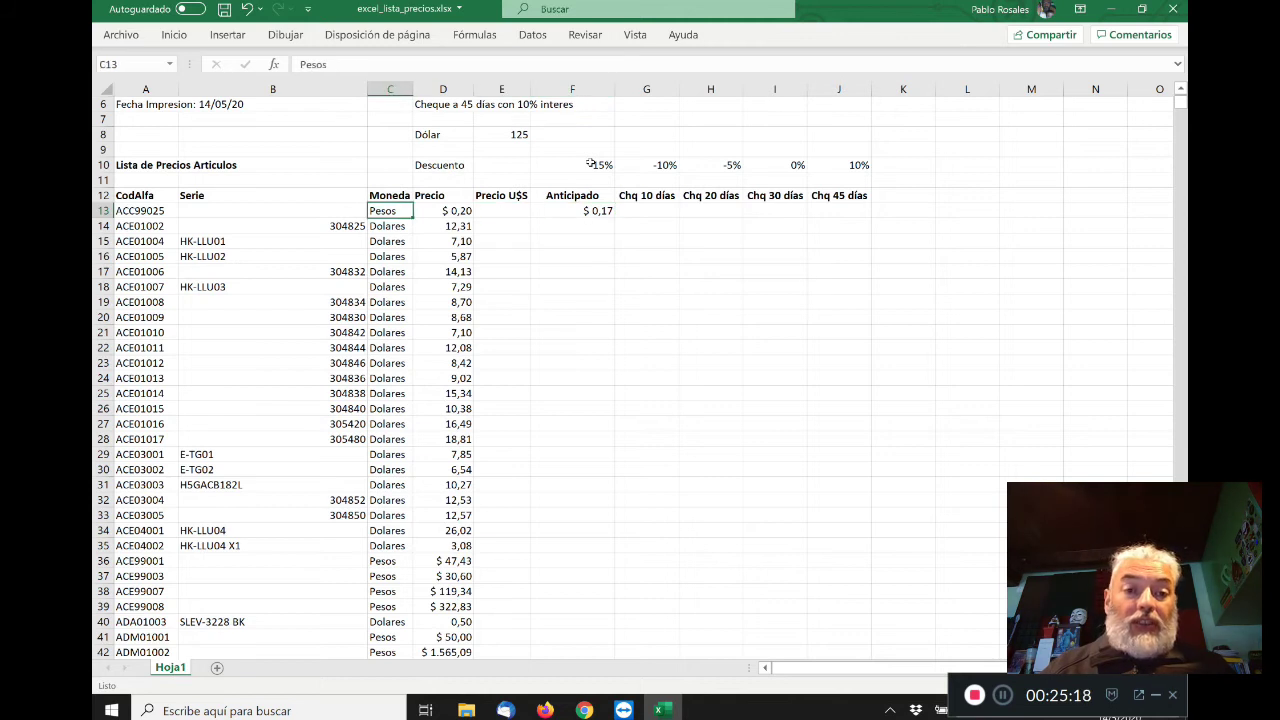
- Compare the article's currency cell C13 with the SI formula in F13
key("Right")
key("Right")
key("Right")
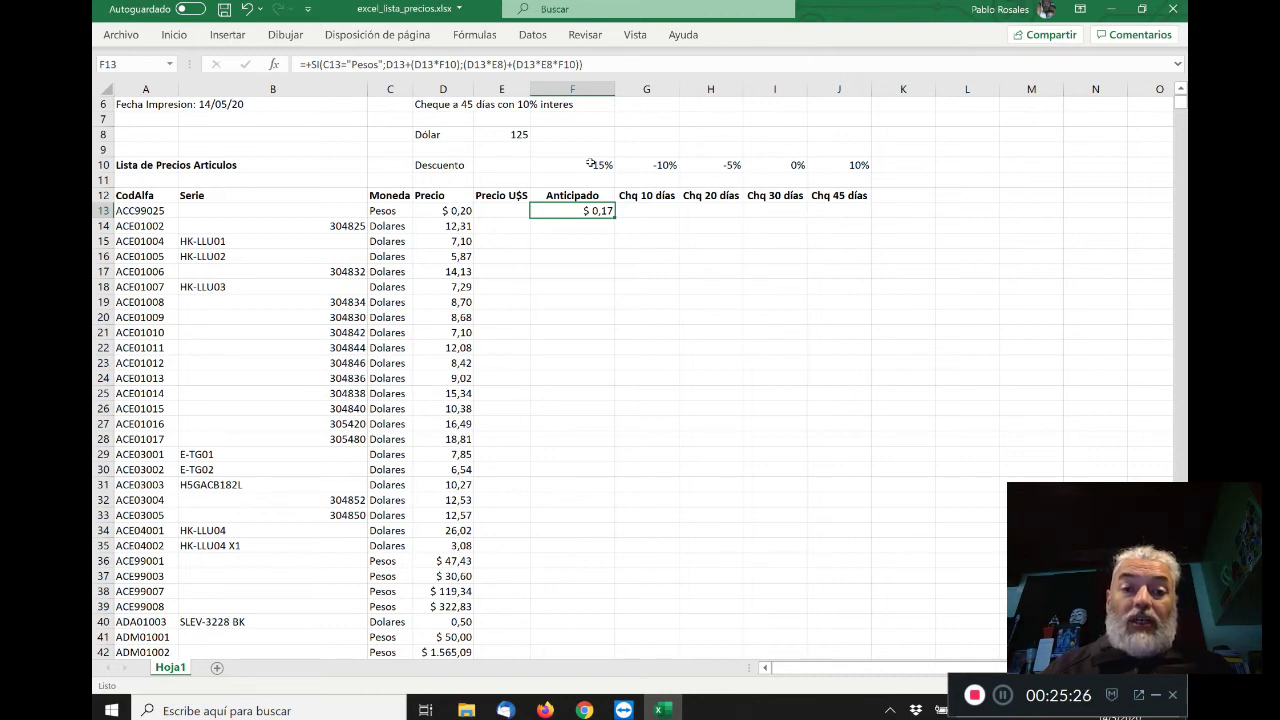
key("Left")
key("Left")
key("Left")
key("Right")
key("Right")
key("Right")
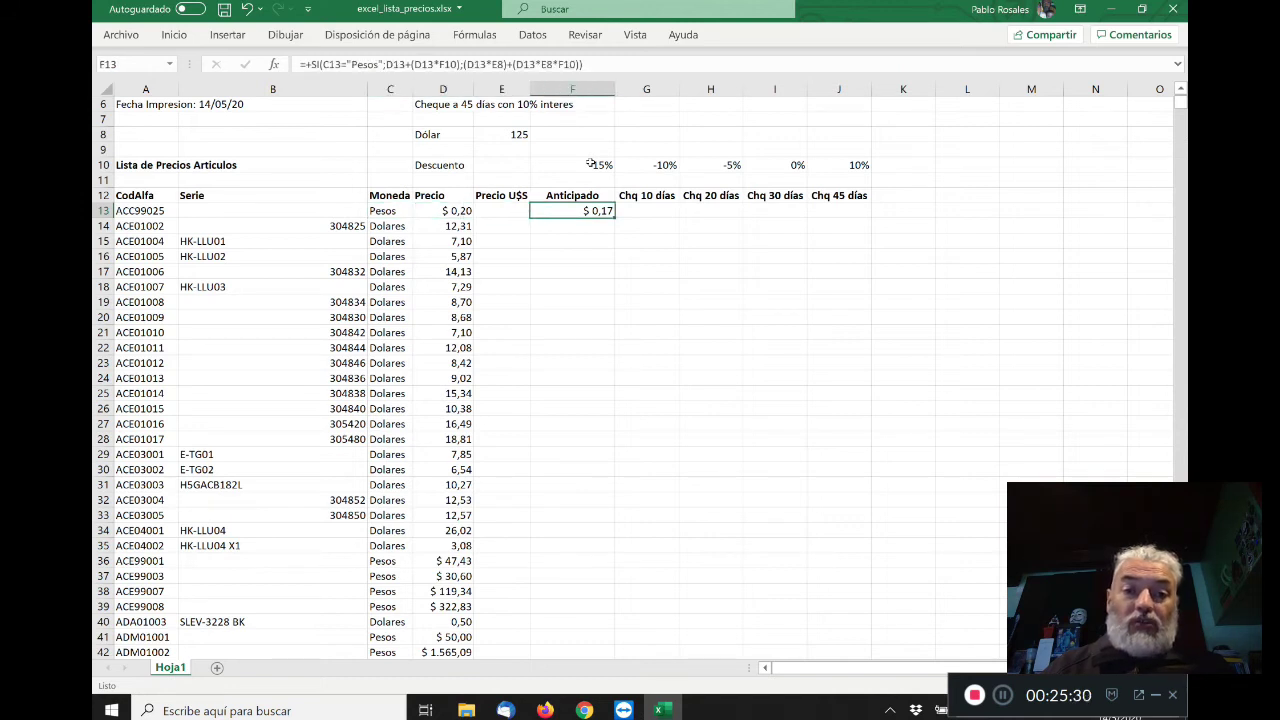
- Edit the SI formula in F13 so its logical test fixes the currency column as $C13
double_click(597, 210)
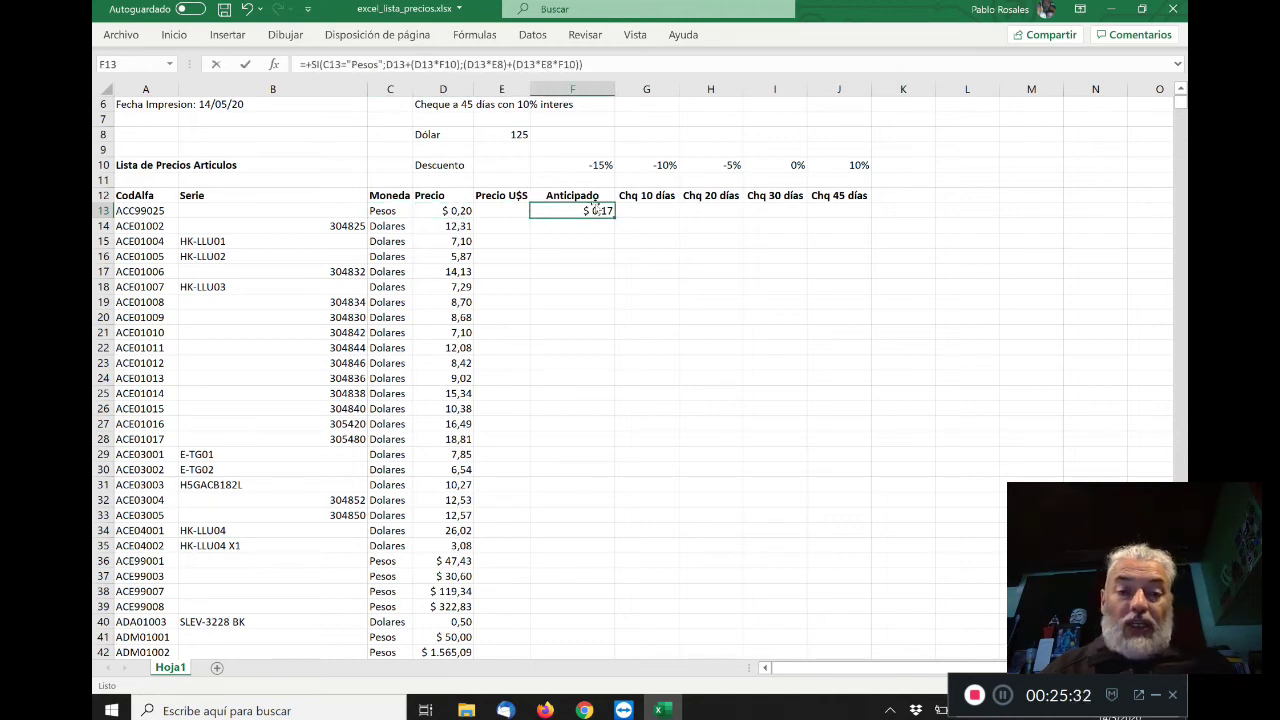
key("Left")
key("Left")
key("Left")
key("Left")
key("Left")
key("Left")
key("Left")
key("Left")
key("Left")
key("Left")
key("Left")
key("Left")
key("Left")
key("Left")
key("Left")
key("Left")
key("Left")
key("Left")
key("Left")
key("Left")
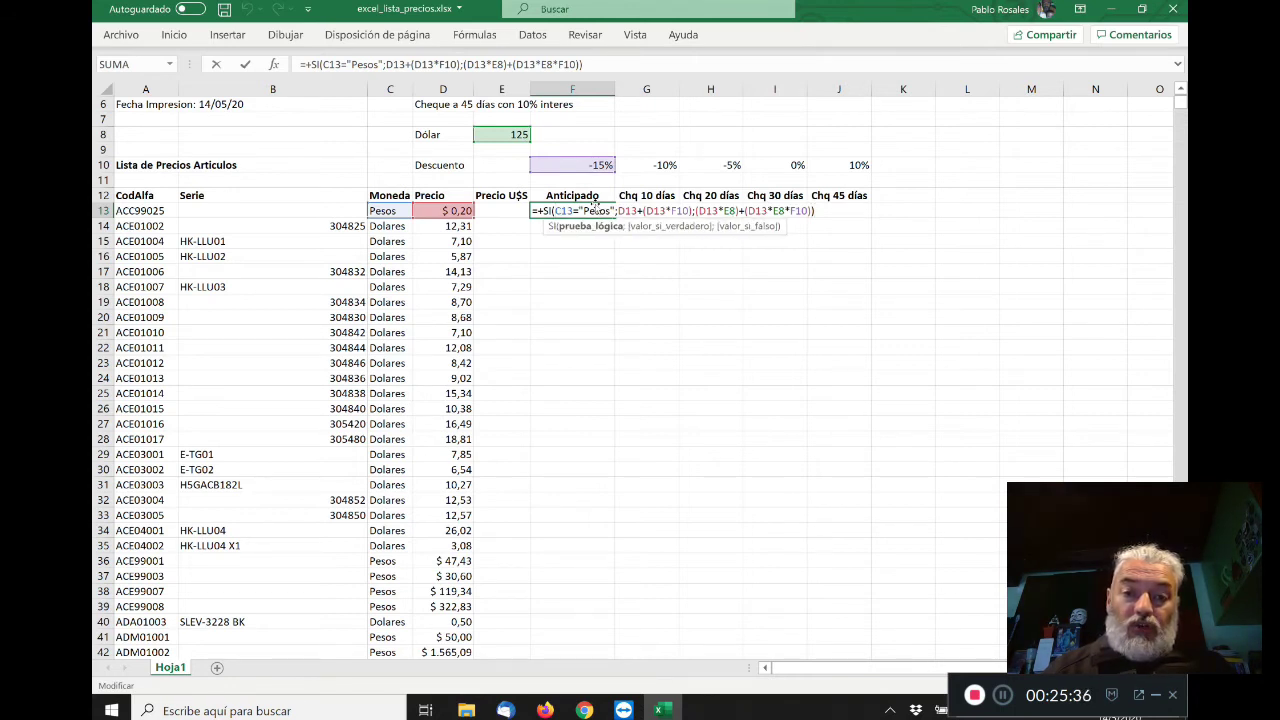
type("$")
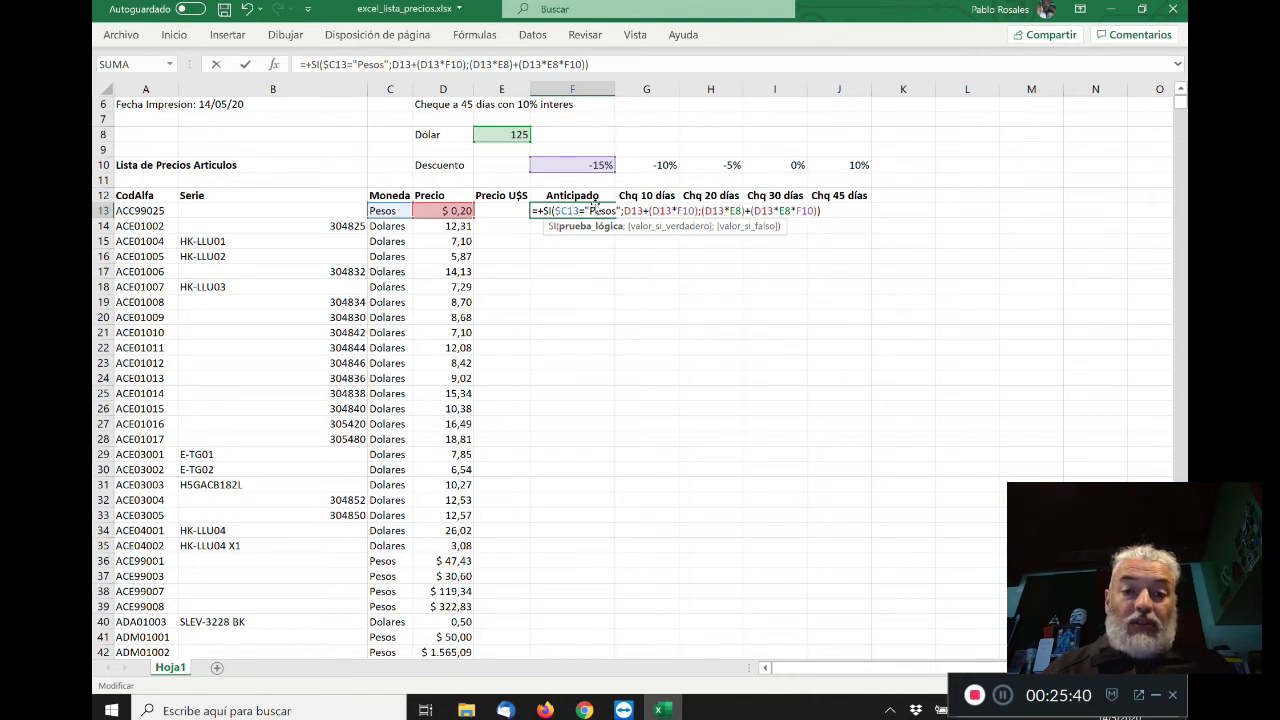
- Fix the references in the value-if-true argument so it reads $D13+($D13*F$10)
key("Right")
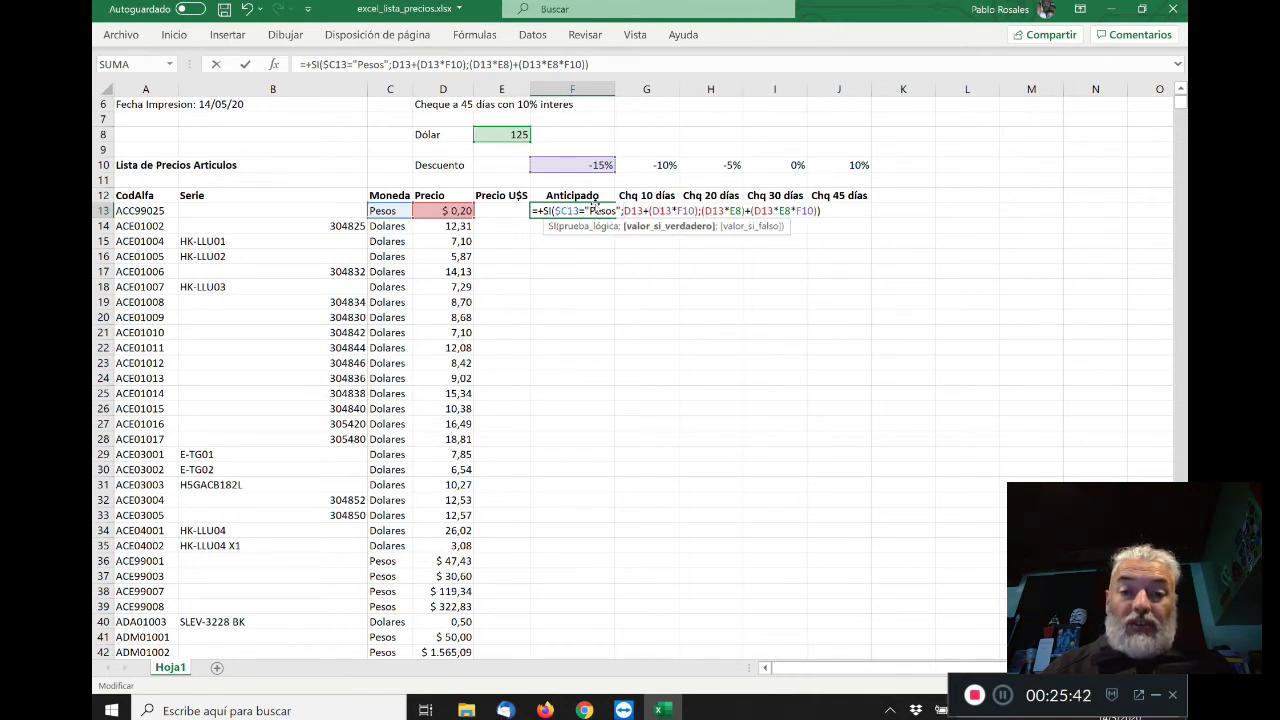
type("$")
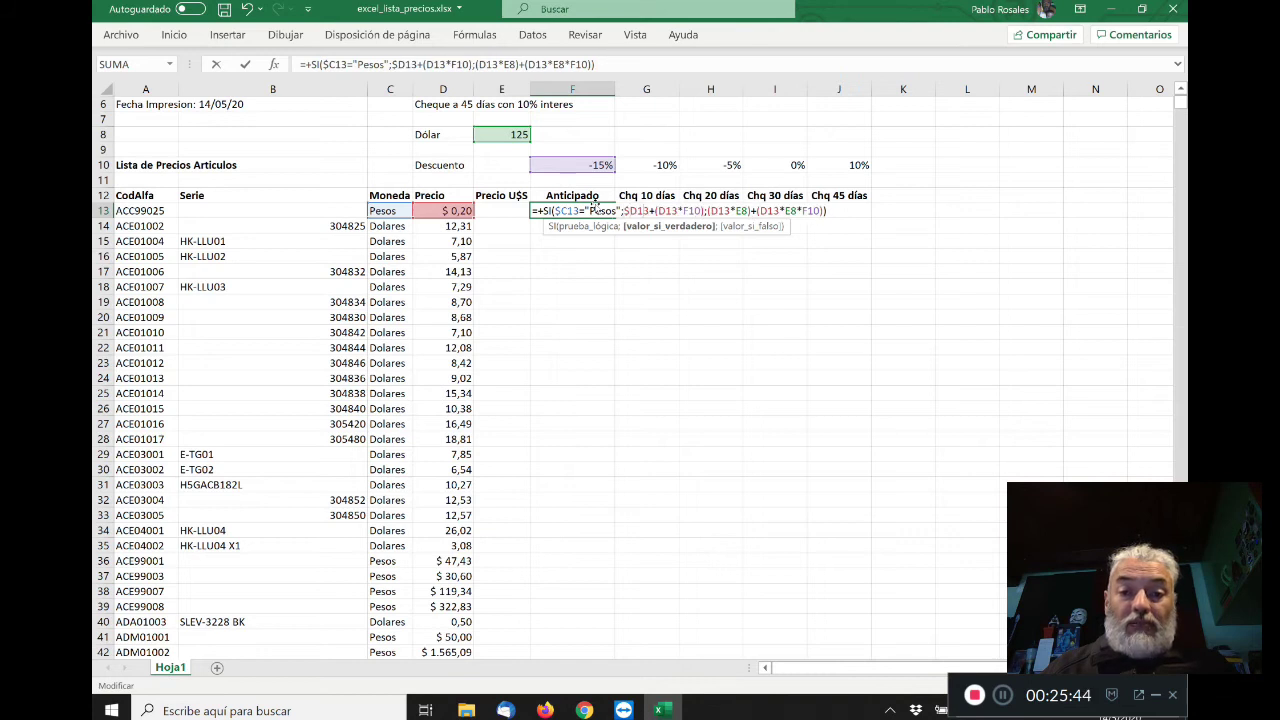
type("$")
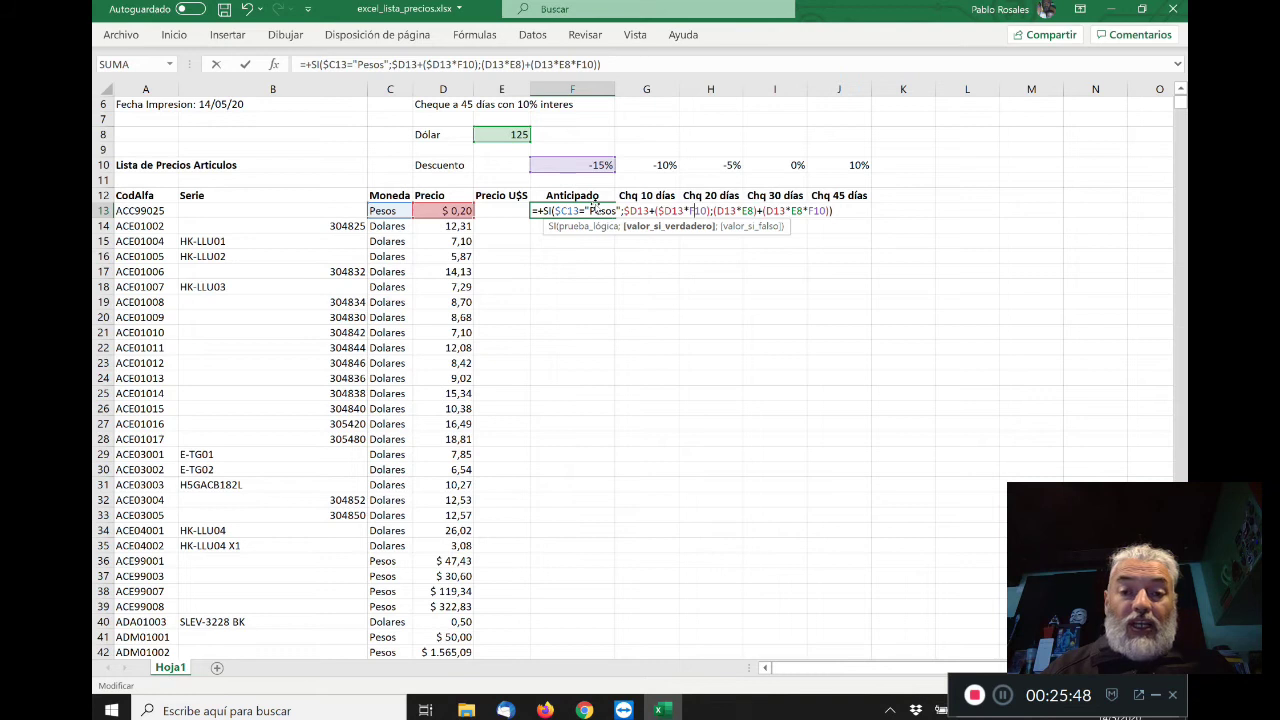
type("$")
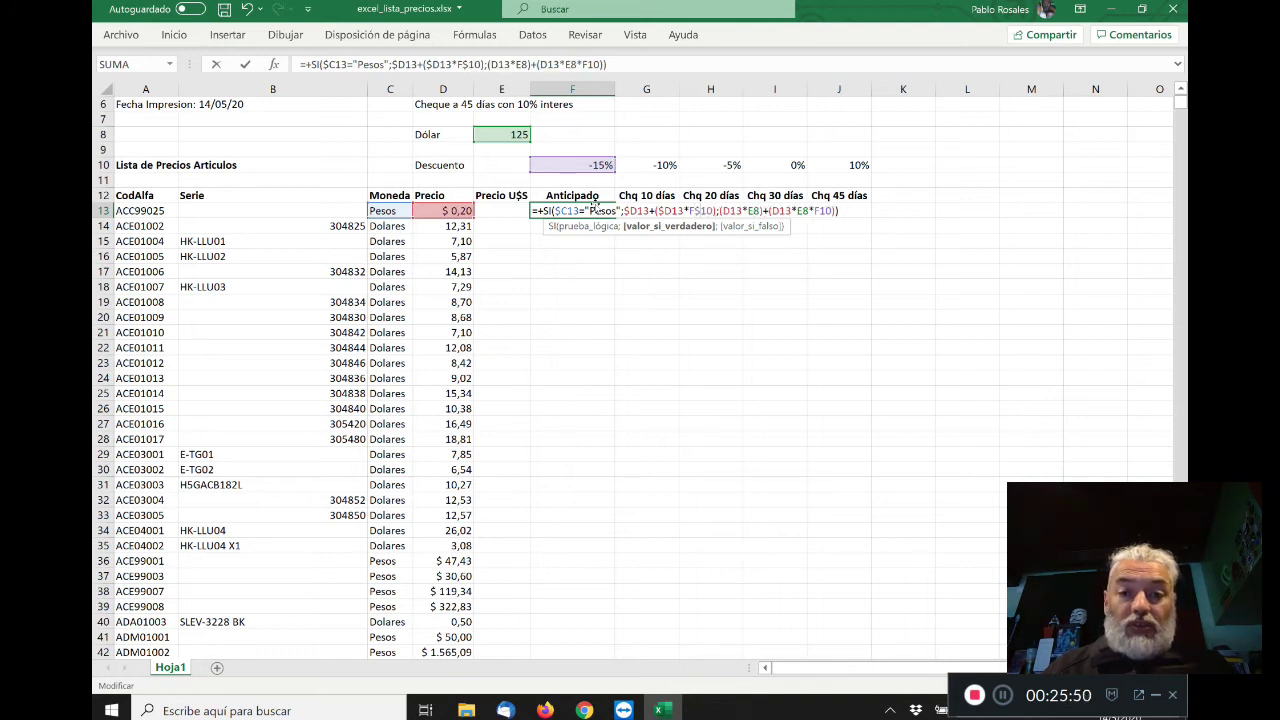
- Fix the price column and the dollar-rate cell in the first value-if-false term as ($D13*$E$8)
key("Right")
key("Right")
key("Right")
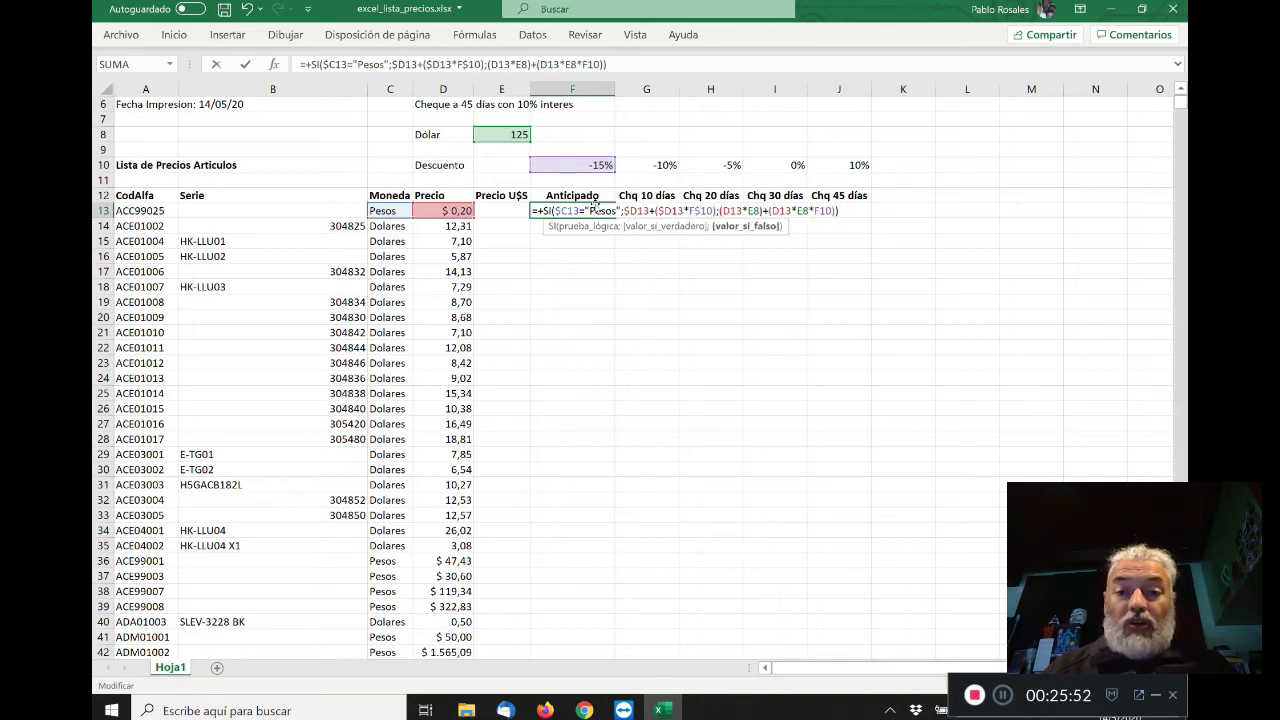
key("Left")
key("Left")
key("Left")
key("Right")
key("Right")
key("Right")
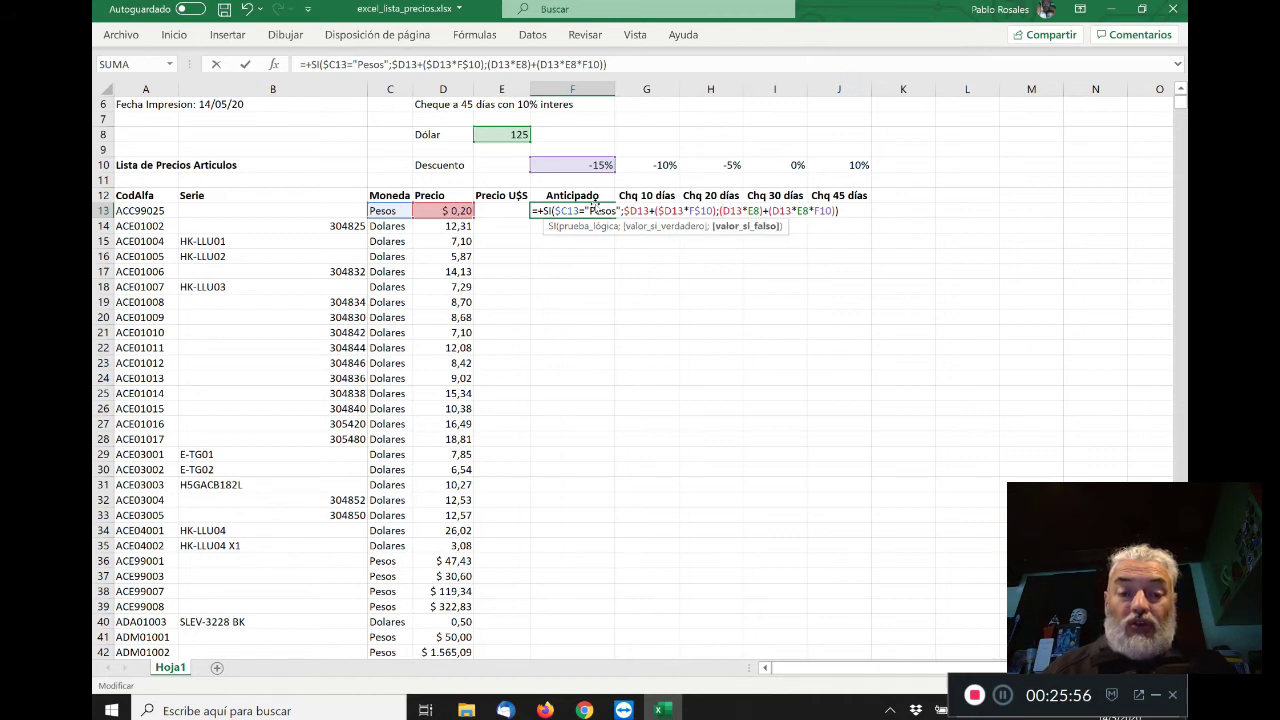
type("$")
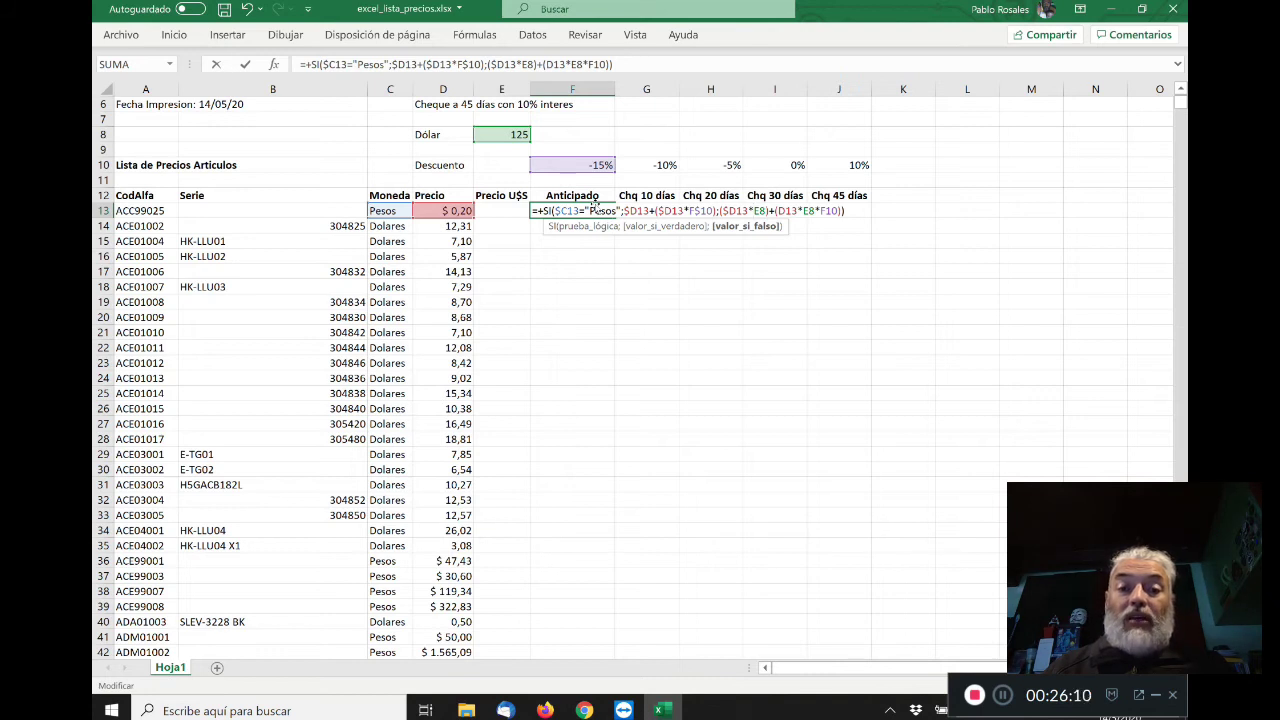
type("$E")
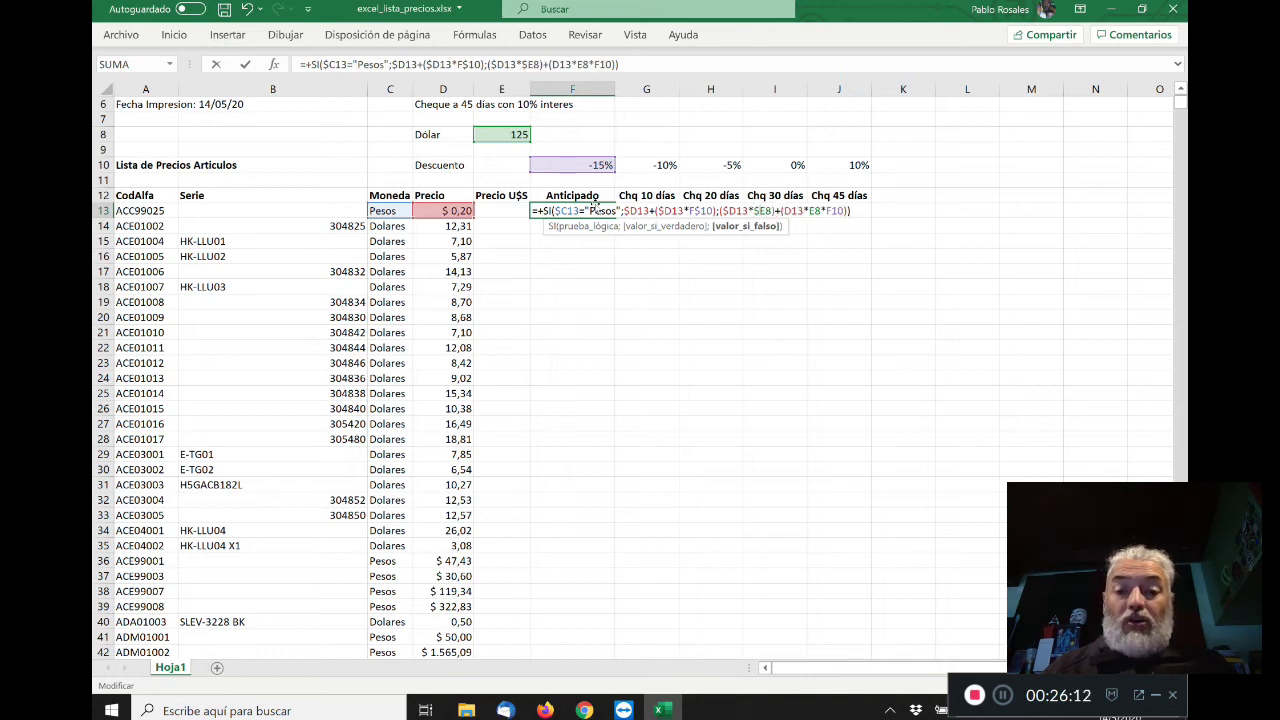
type("$")
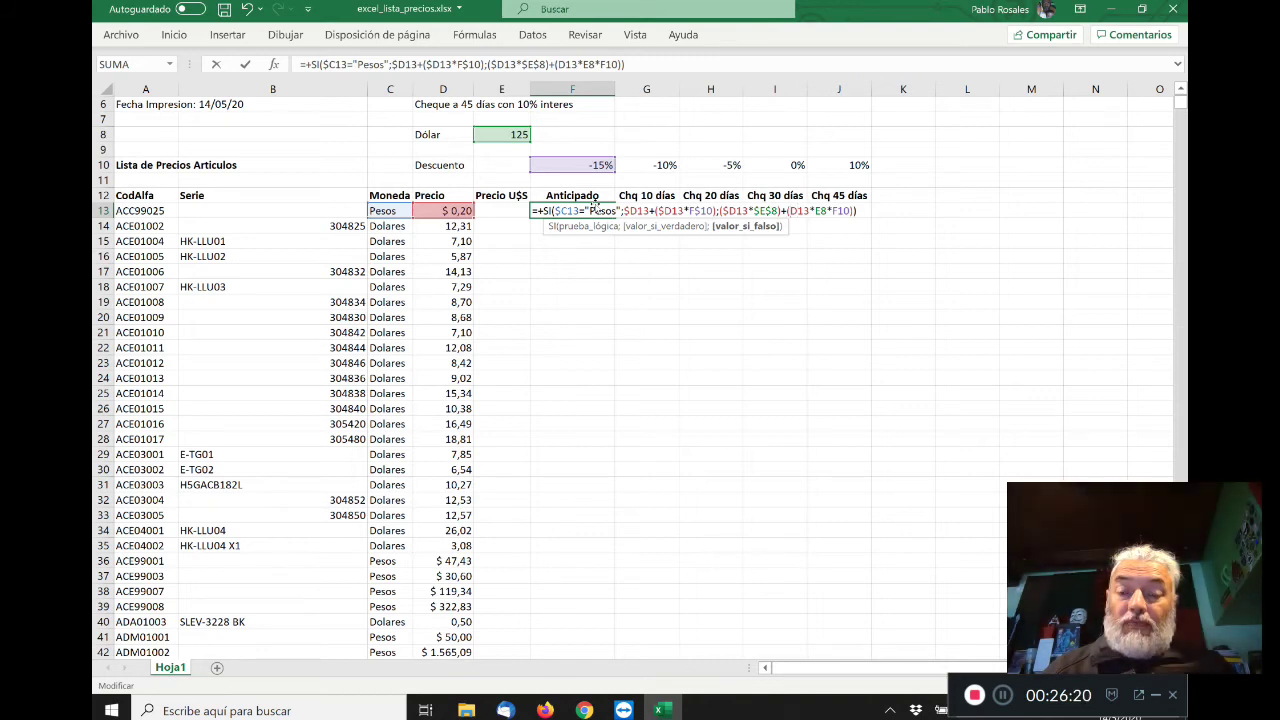
- Fix the references in the last value-if-false term as ($D13*$E$8*F$10) and confirm the formula
type("$")
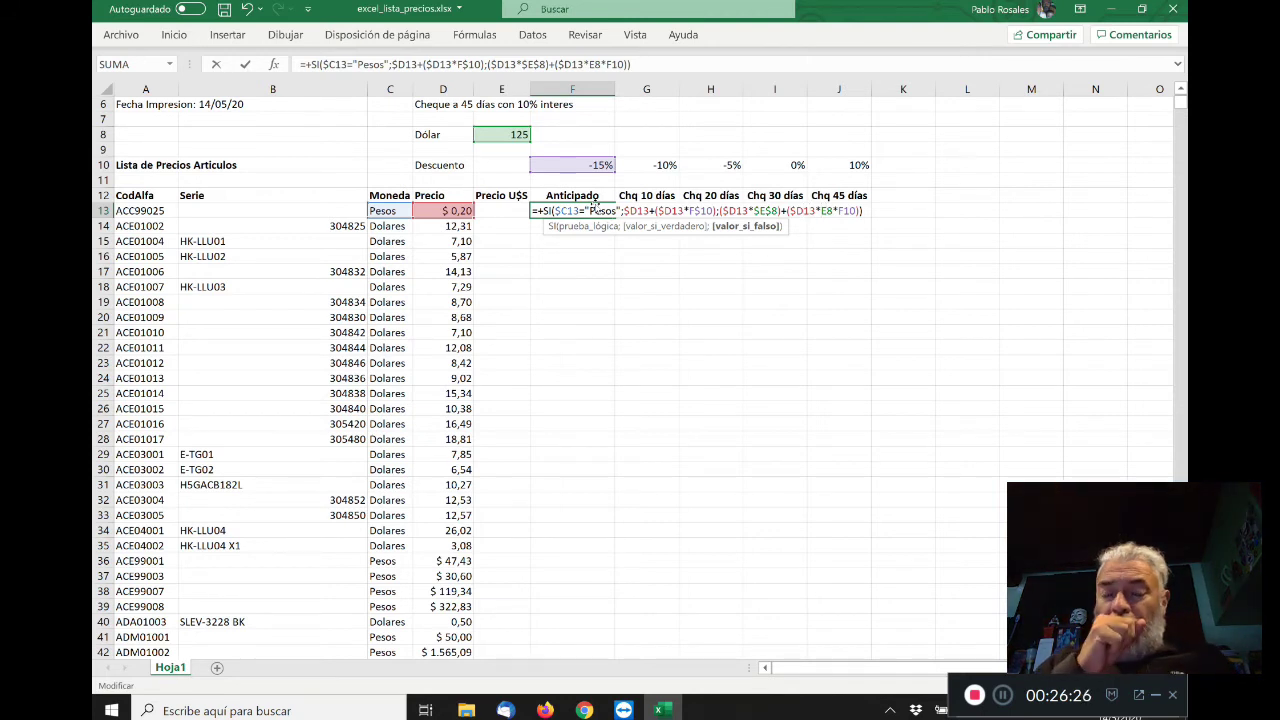
type("$E$8*F")
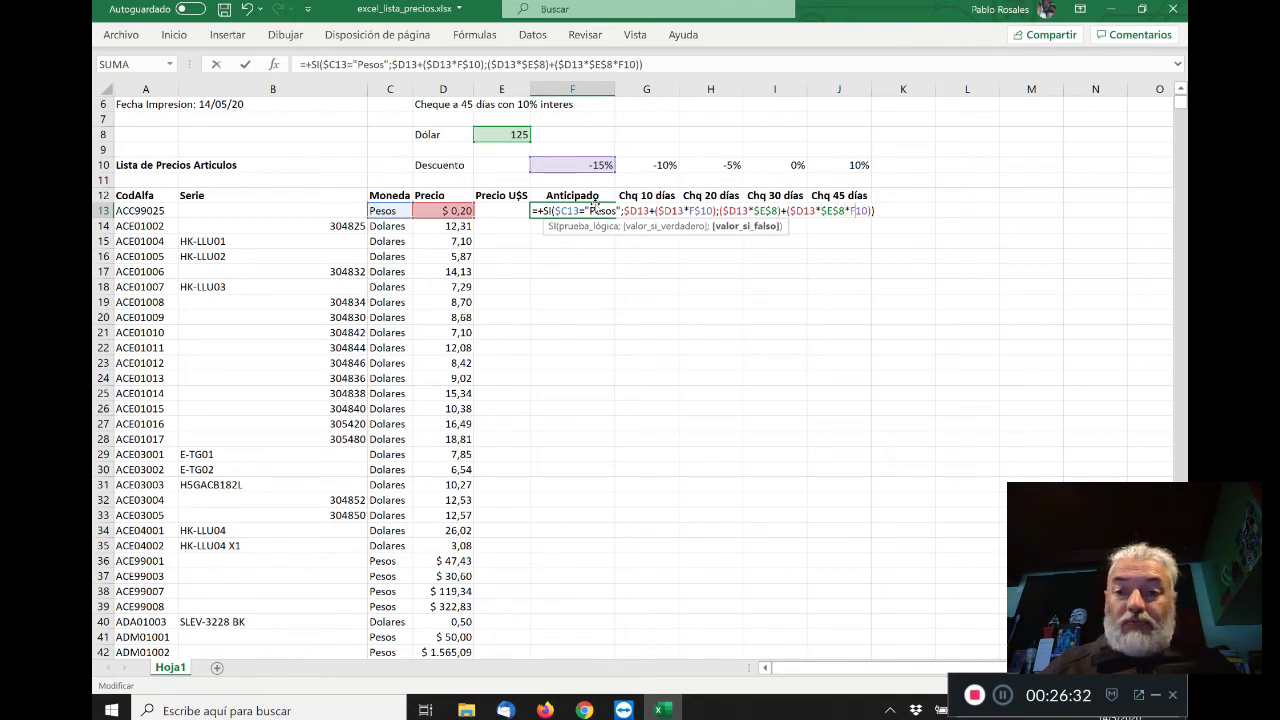
type("$")
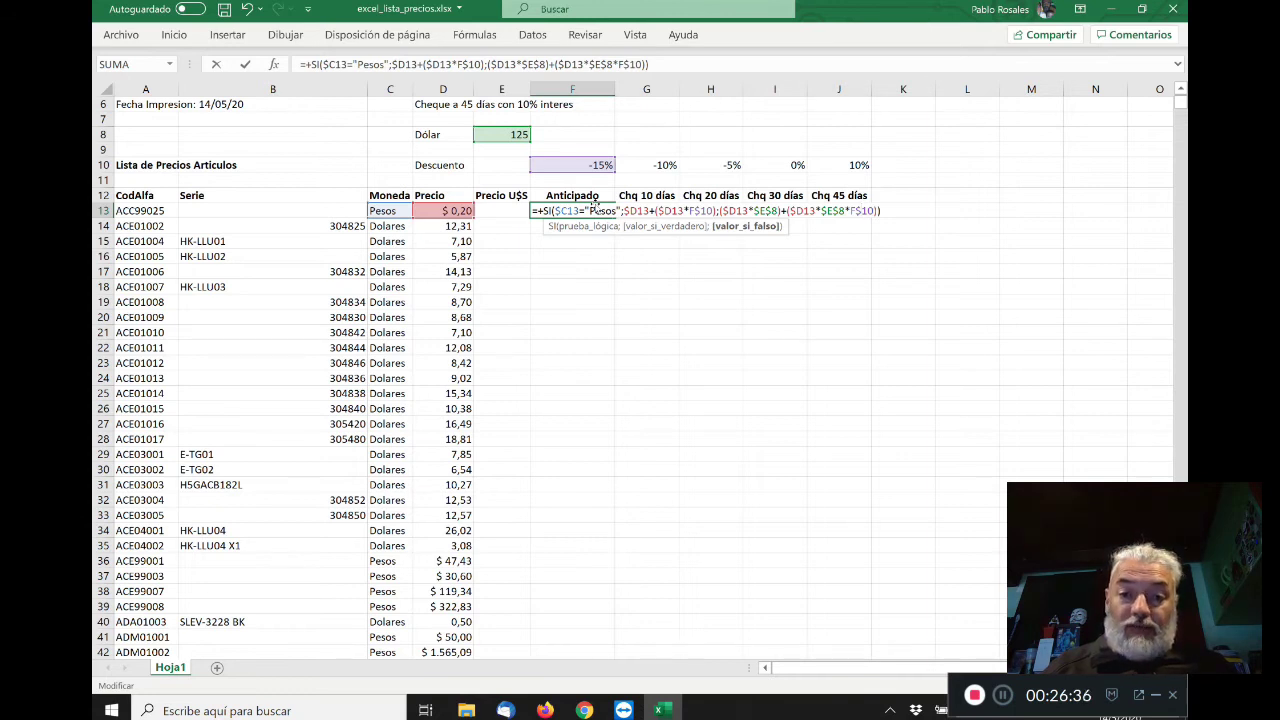
key("Return")
- Copy the F13 formula across the check-term columns in G13:J13
left_click(595, 208)
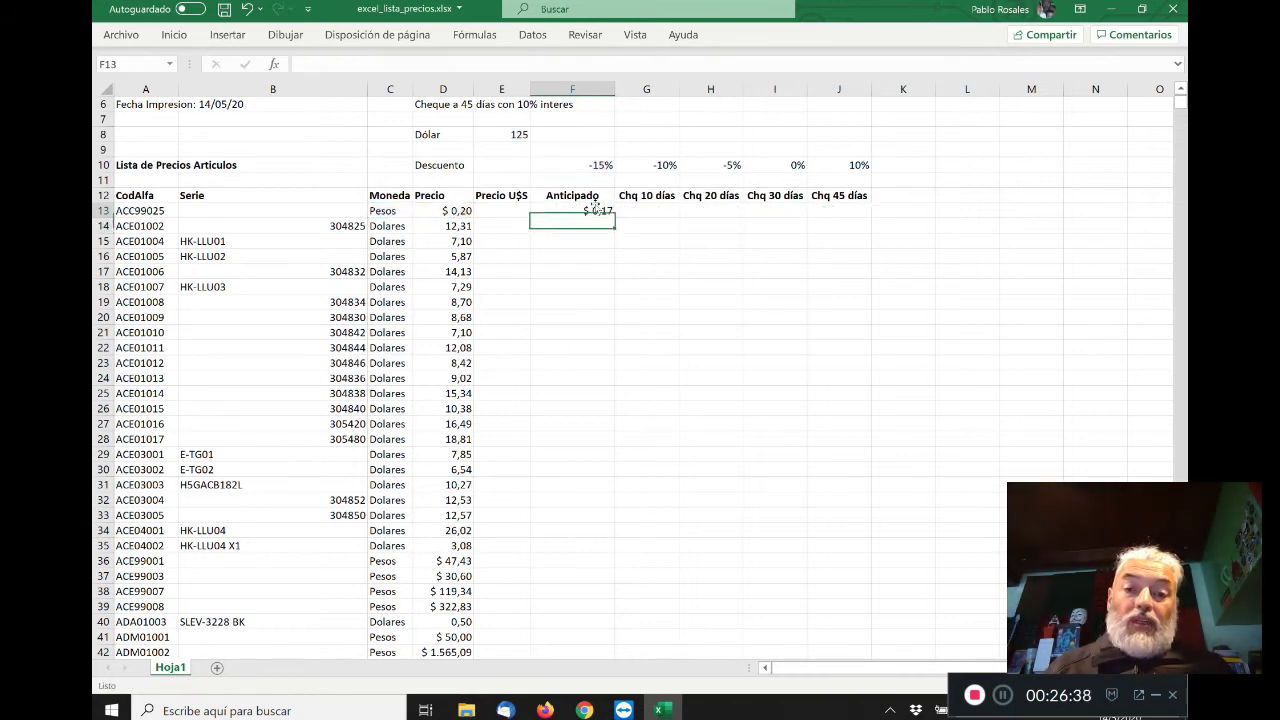
key("ctrl+c")
key("Right")
key("shift+Right")
key("shift+Right")
key("shift+Right")
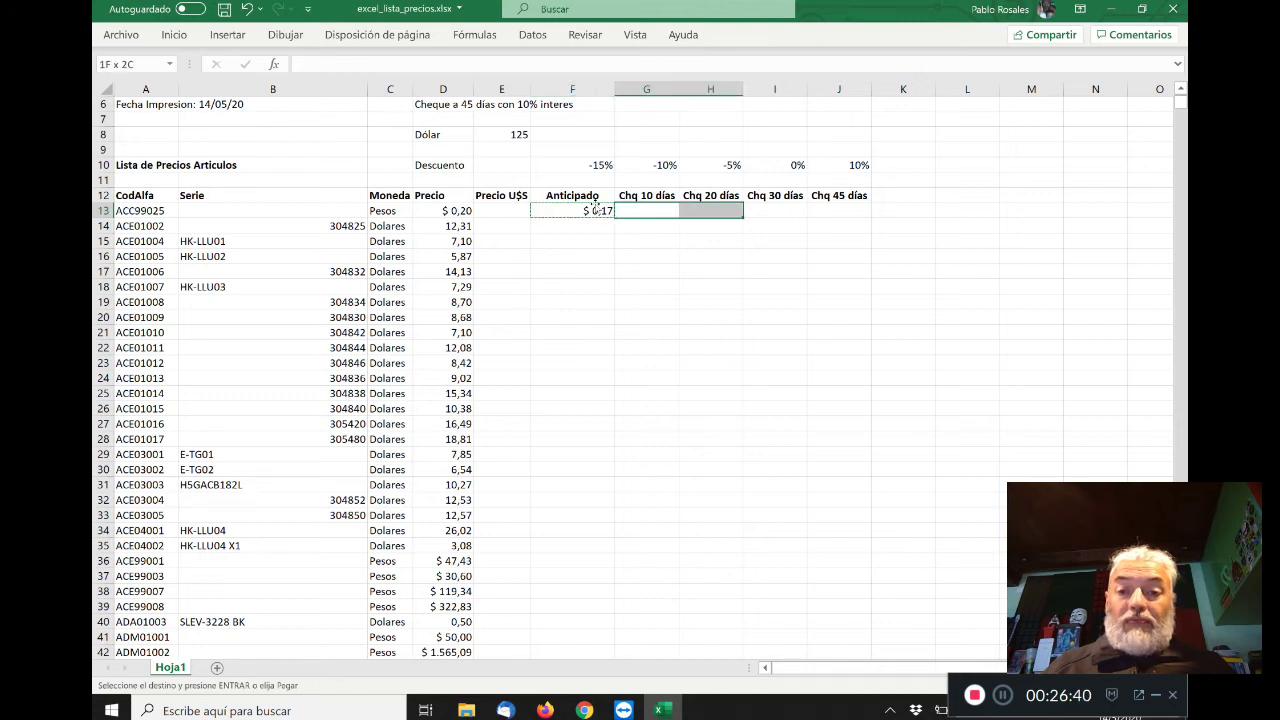
key("ctrl+v")
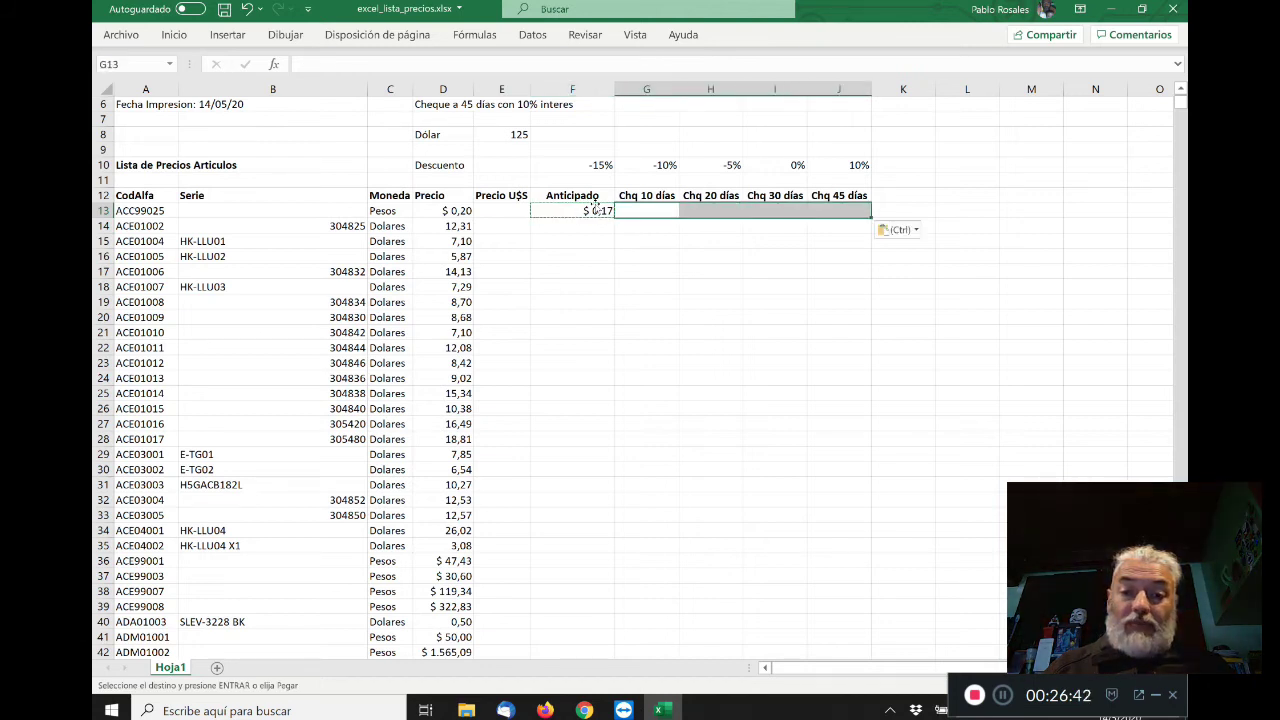
key("Left")
key("Escape")
- Check the references in the copied formulas along row 13, from Anticipado to Chq 45 días
key("Right")
key("Right")
key("Right")
key("Right")
key("Right")
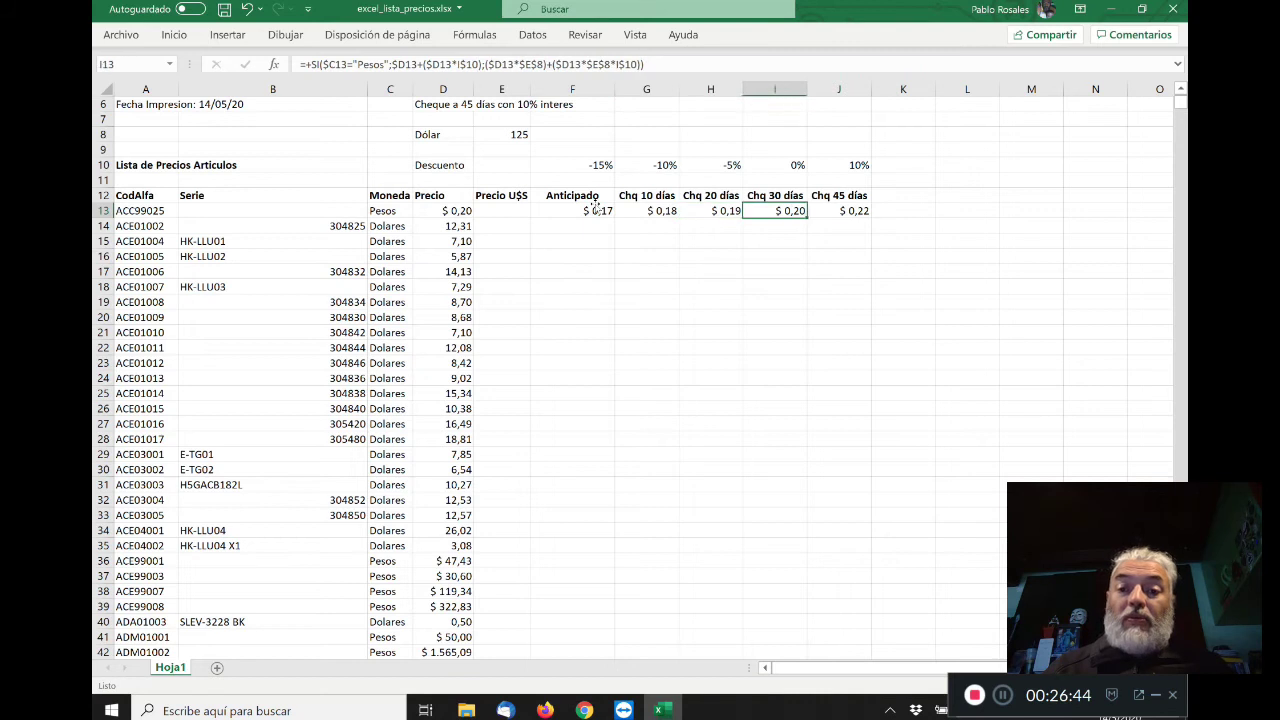
key("Left")
key("Left")
key("Left")
key("Left")
key("Left")
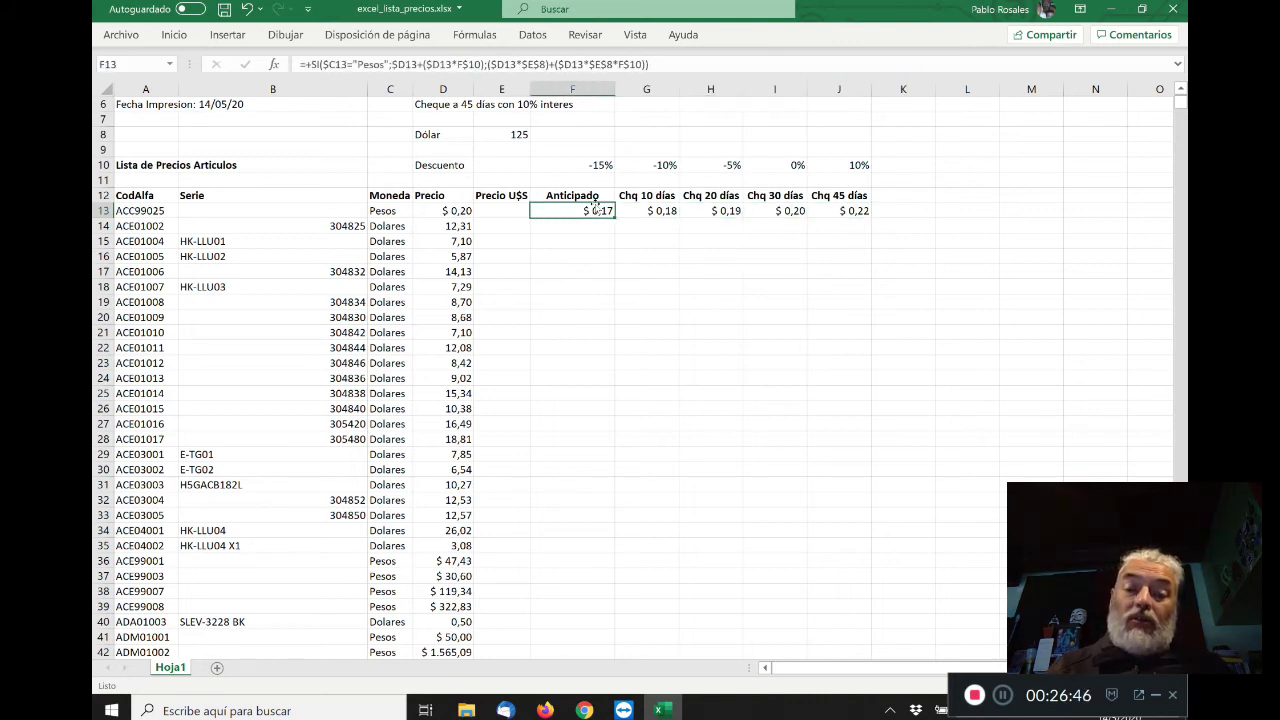
- Copy the formulas in F13:J13 down to the articles in F14:J51
key("shift+Right")
key("shift+Right")
key("shift+Right")
key("shift+Right")
key("ctrl+c")
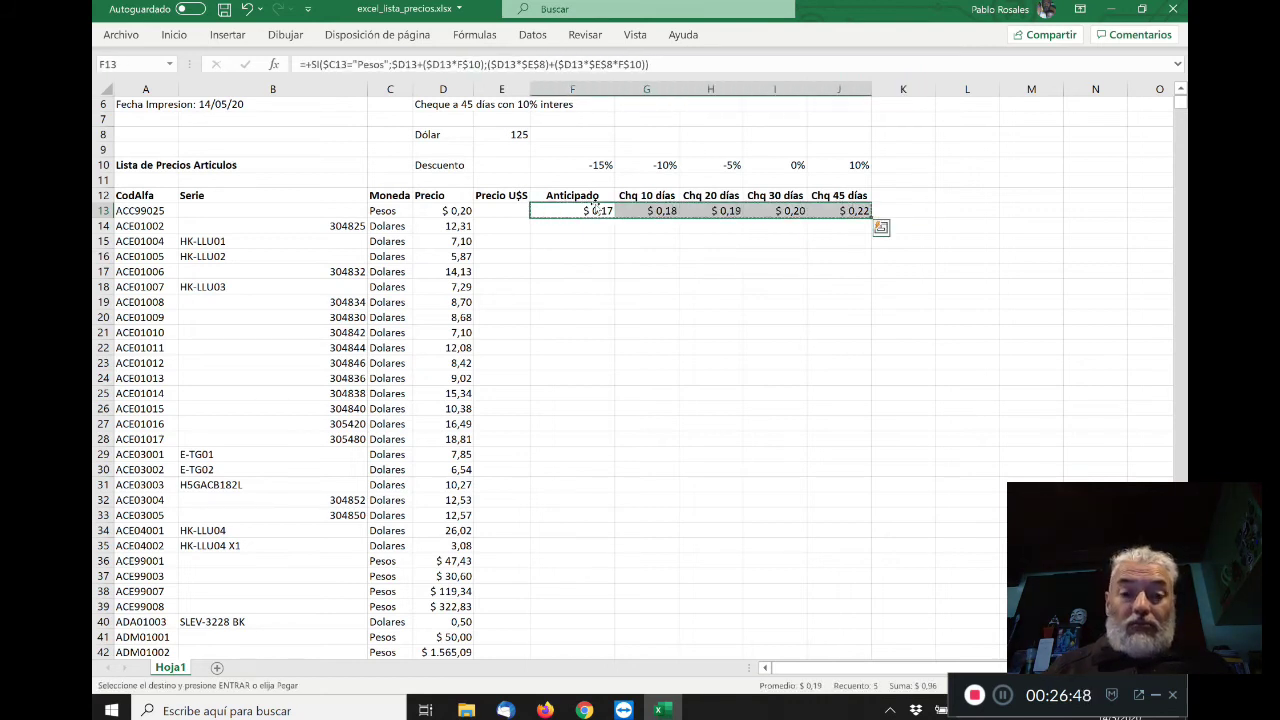
key("Down")
key("shift+Right")
key("shift+Right")
key("shift+Right")
key("shift+Right")
key("shift+Down")
key("shift+Down")
key("shift+Down")
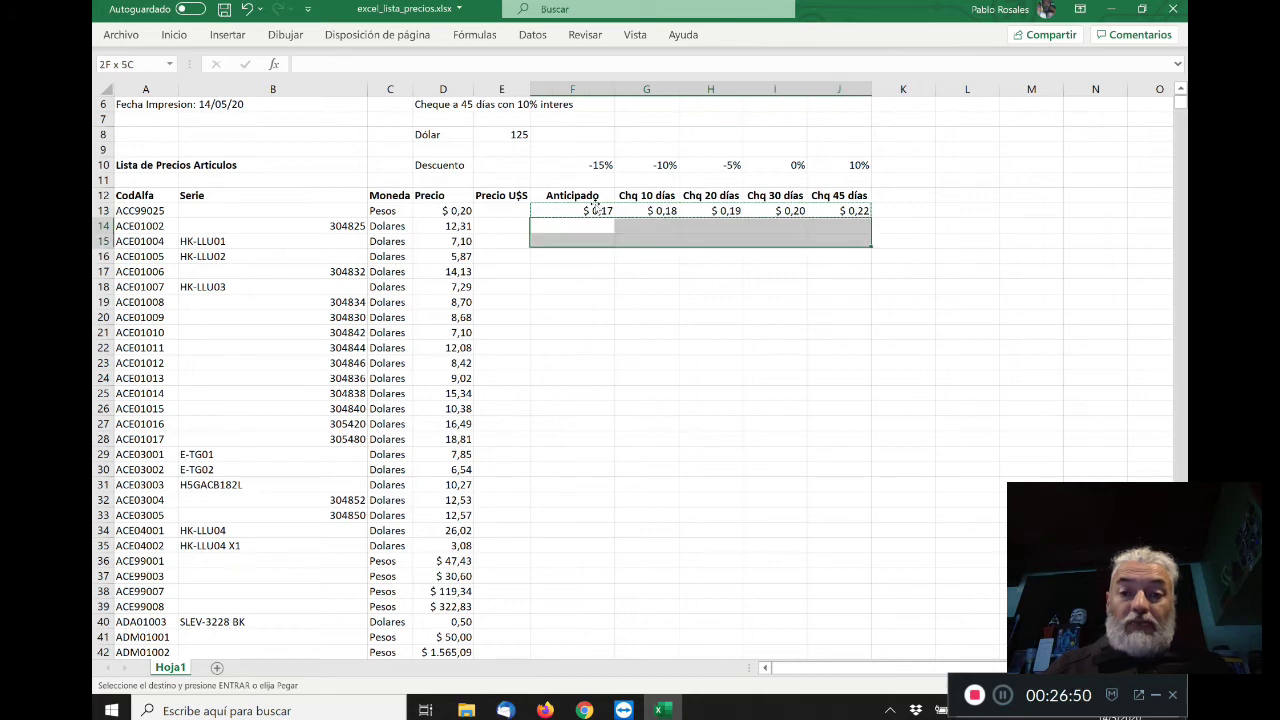
key("shift+Down")
key("shift+Down")
key("shift+Down")
key("shift+Down")
key("shift+Down")
key("shift+Down")
key("shift+Down")
key("shift+Down")
key("shift+Down")
key("shift+Down")
key("shift+Down")
key("shift+Down")
key("shift+Down")
key("shift+Down")
key("shift+Down")
key("shift+Down")
key("shift+Down")
key("shift+Down")
key("shift+Down")
key("shift+Down")
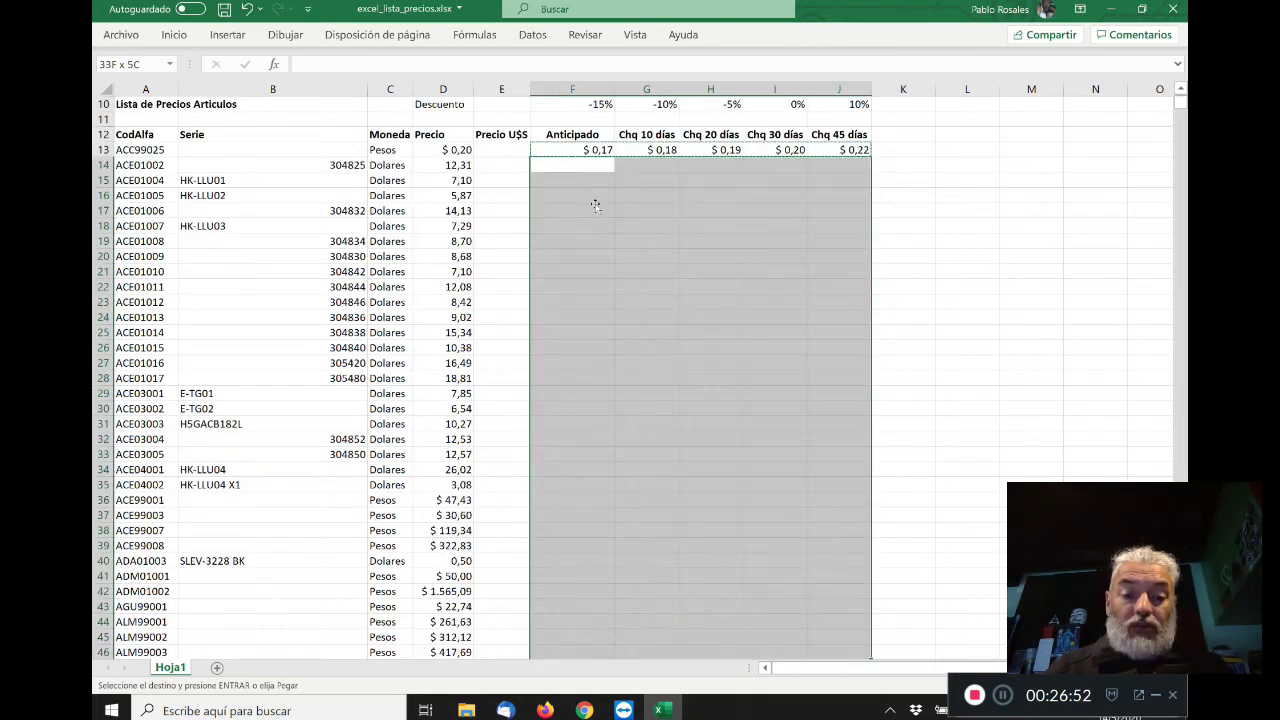
key("shift+Down")
key("shift+Down")
key("shift+Down")
key("shift+Down")
key("shift+Down")
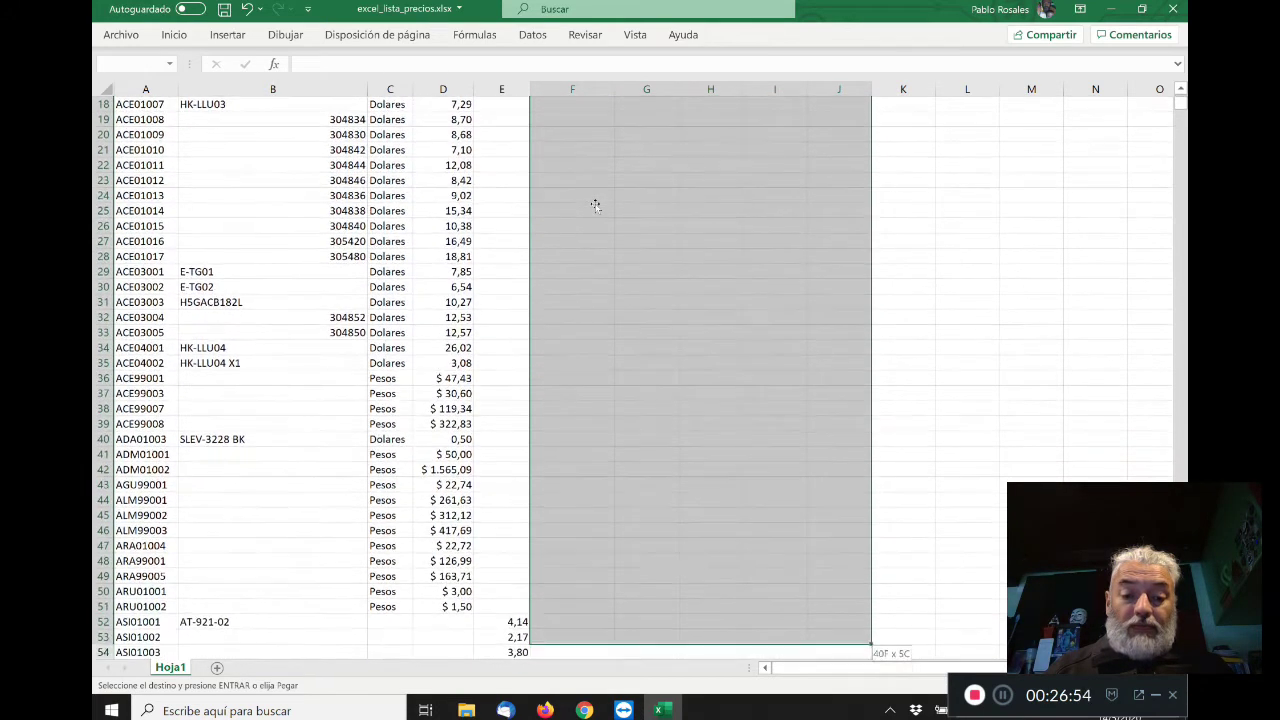
key("shift+Up")
key("shift+Up")
key("ctrl+v")
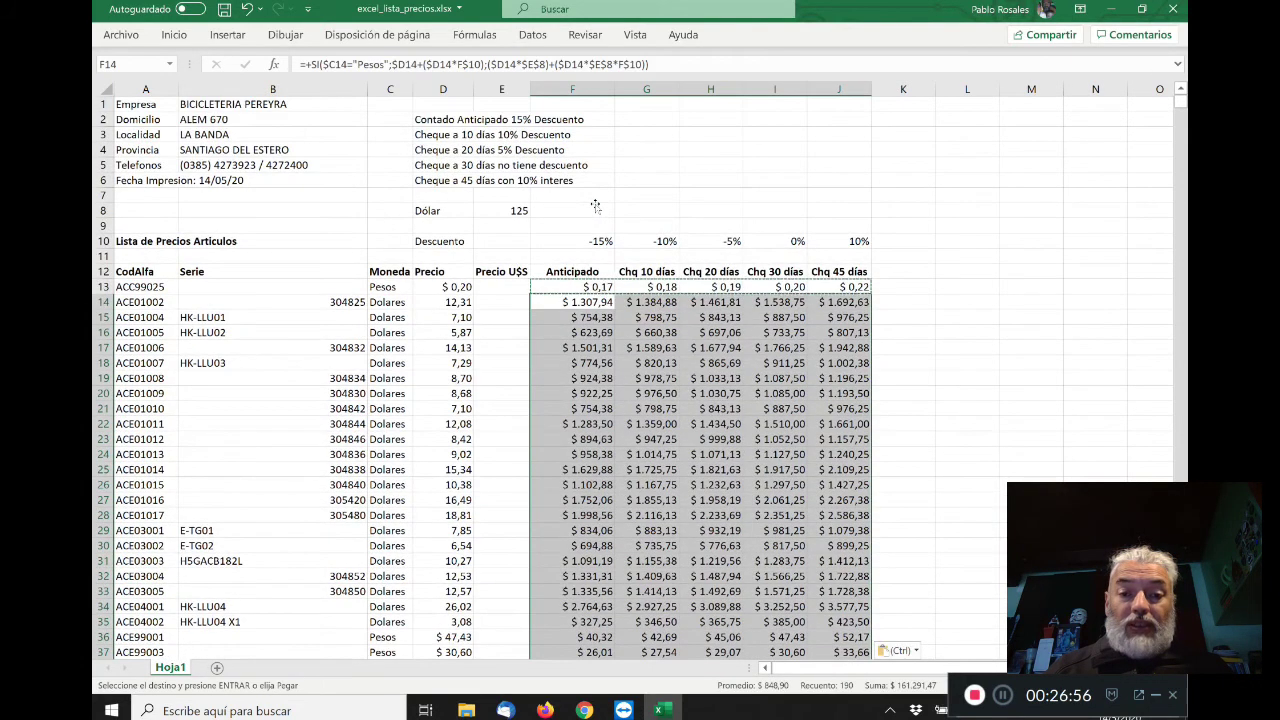
key("Up")
key("Escape")
- Check the F14 formula against the article's currency in C14 and the Dólar rate in E8
key("Down")
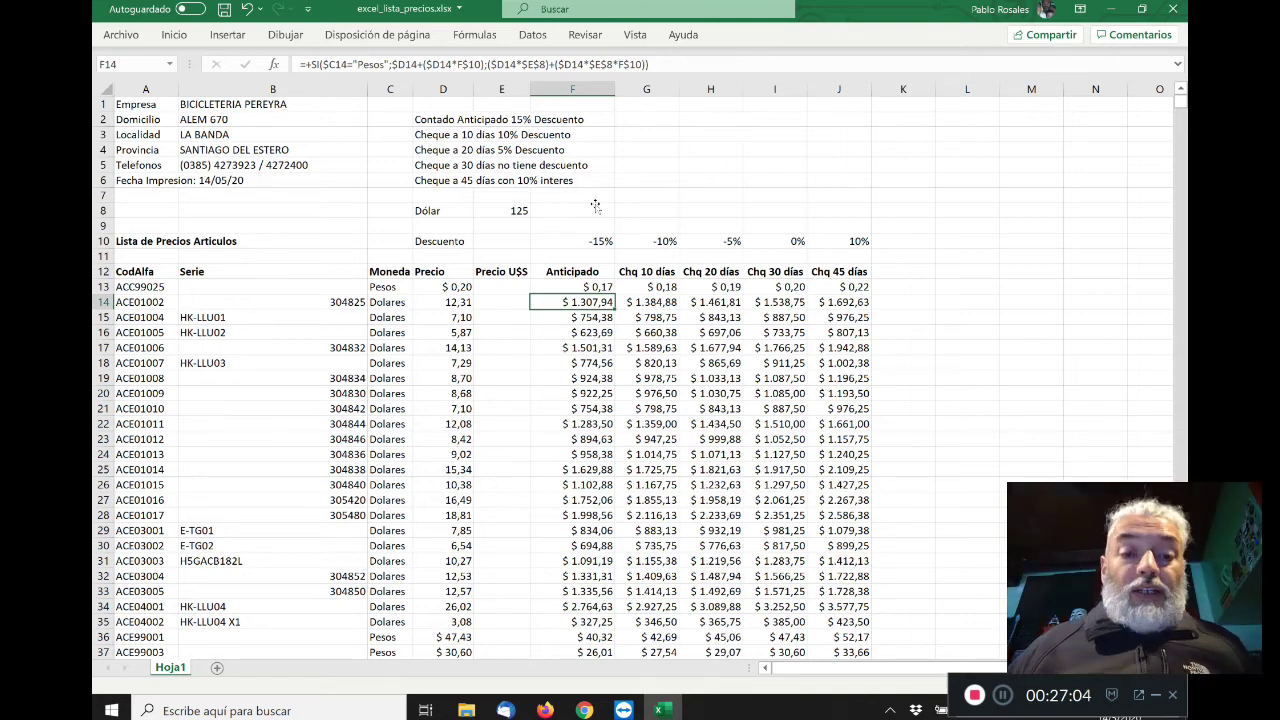
key("Left")
key("Left")
key("Left")
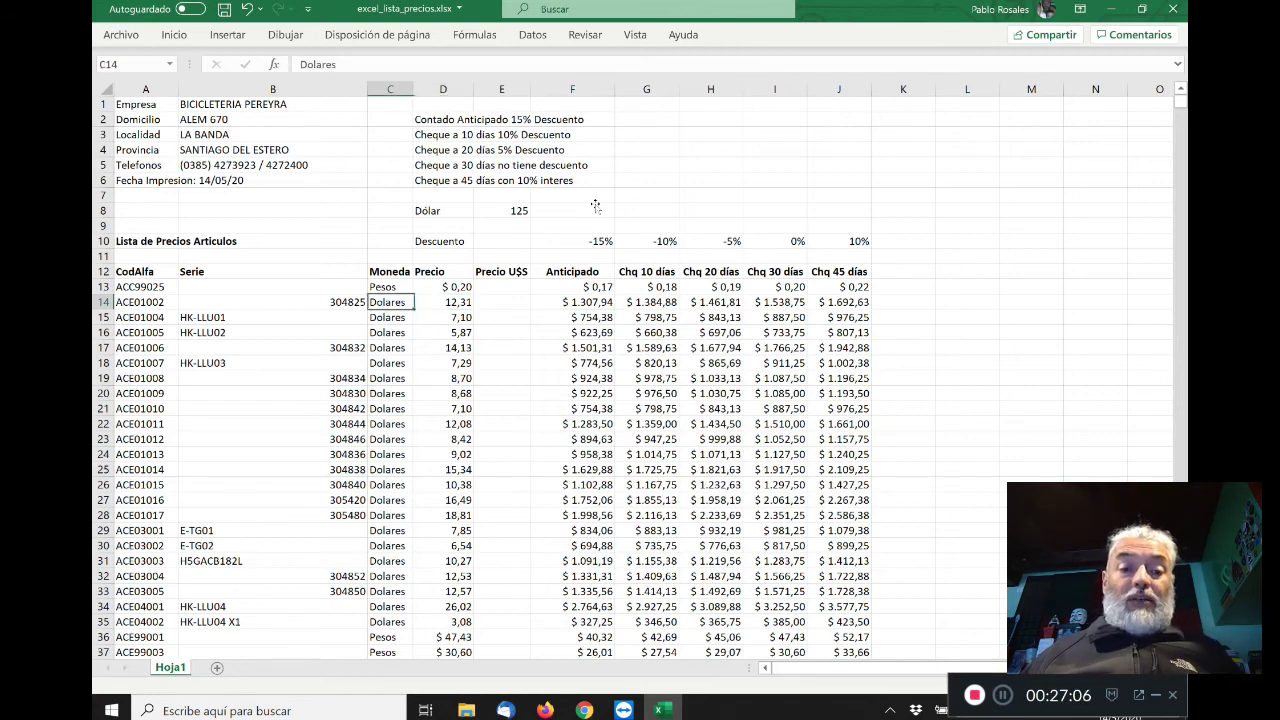
key("Right")
key("Right")
key("Up")
key("Up")
key("Up")
key("Up")
key("Up")
key("Up")
key("Up")
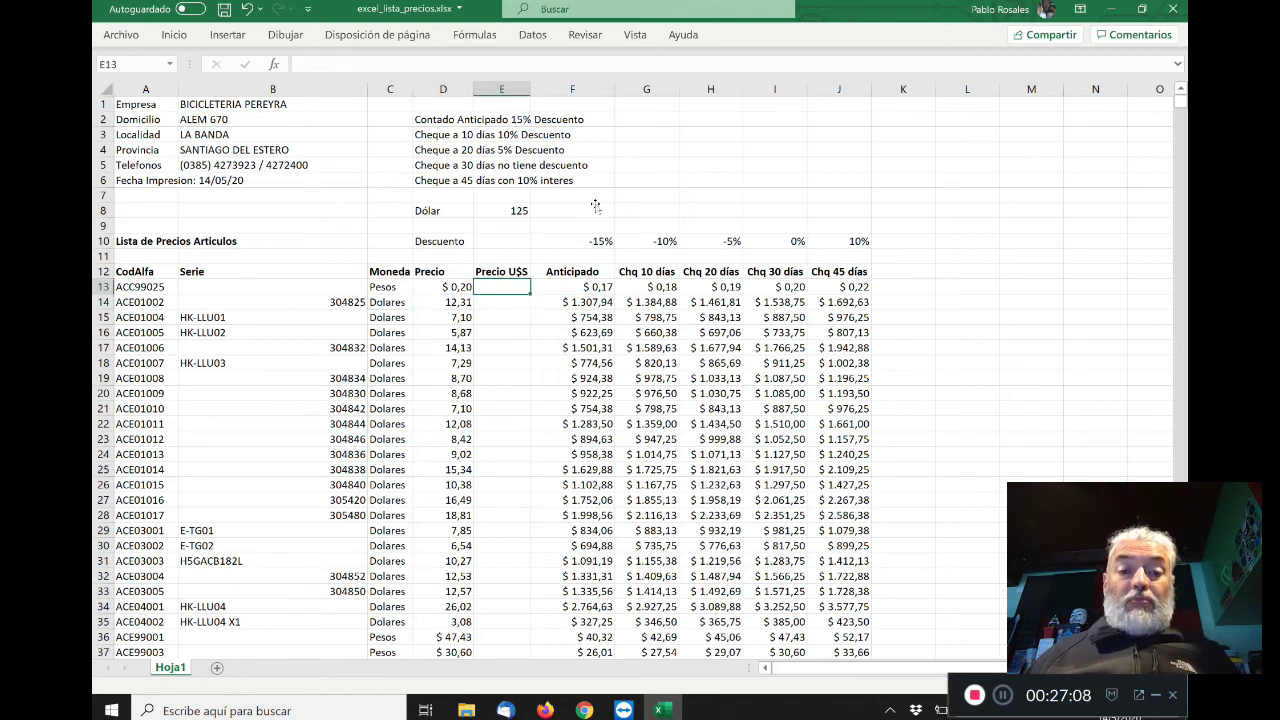
key("Down")
key("Down")
key("Down")
key("Down")
key("Down")
key("Down")
key("Down")
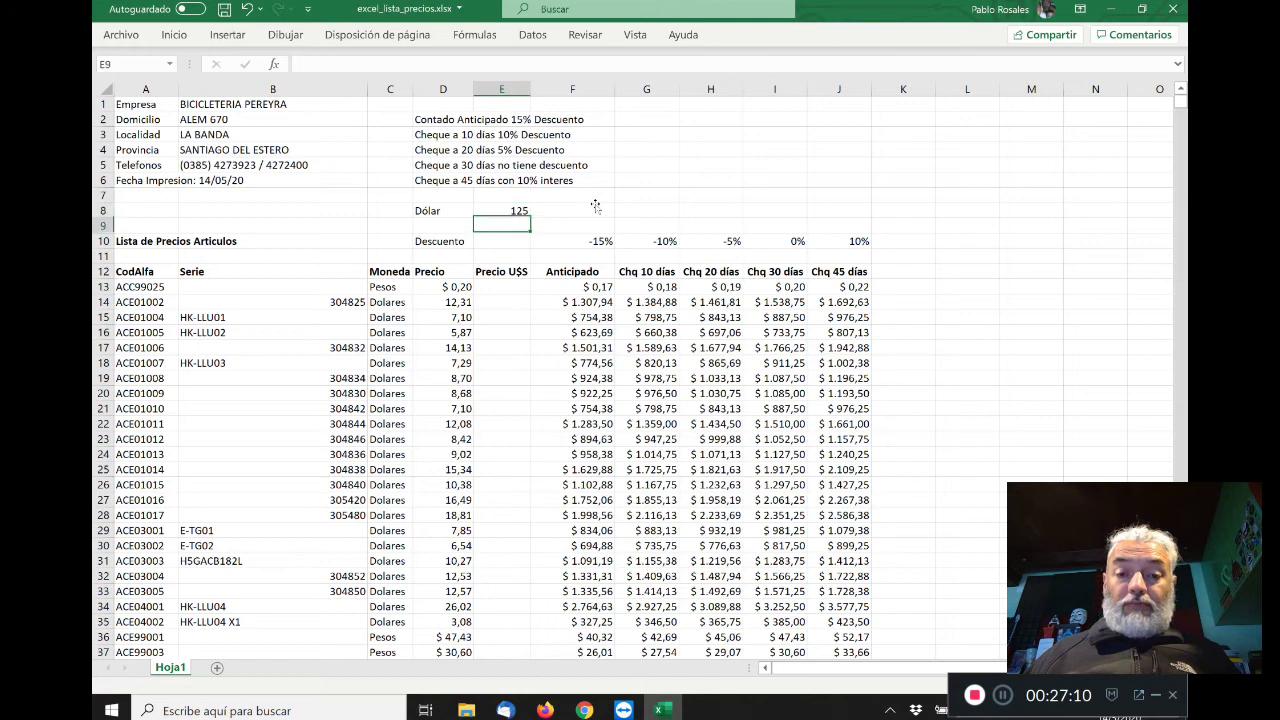
- Review the row 14 formulas across the check-term columns and the discount percentages above them
key("Right")
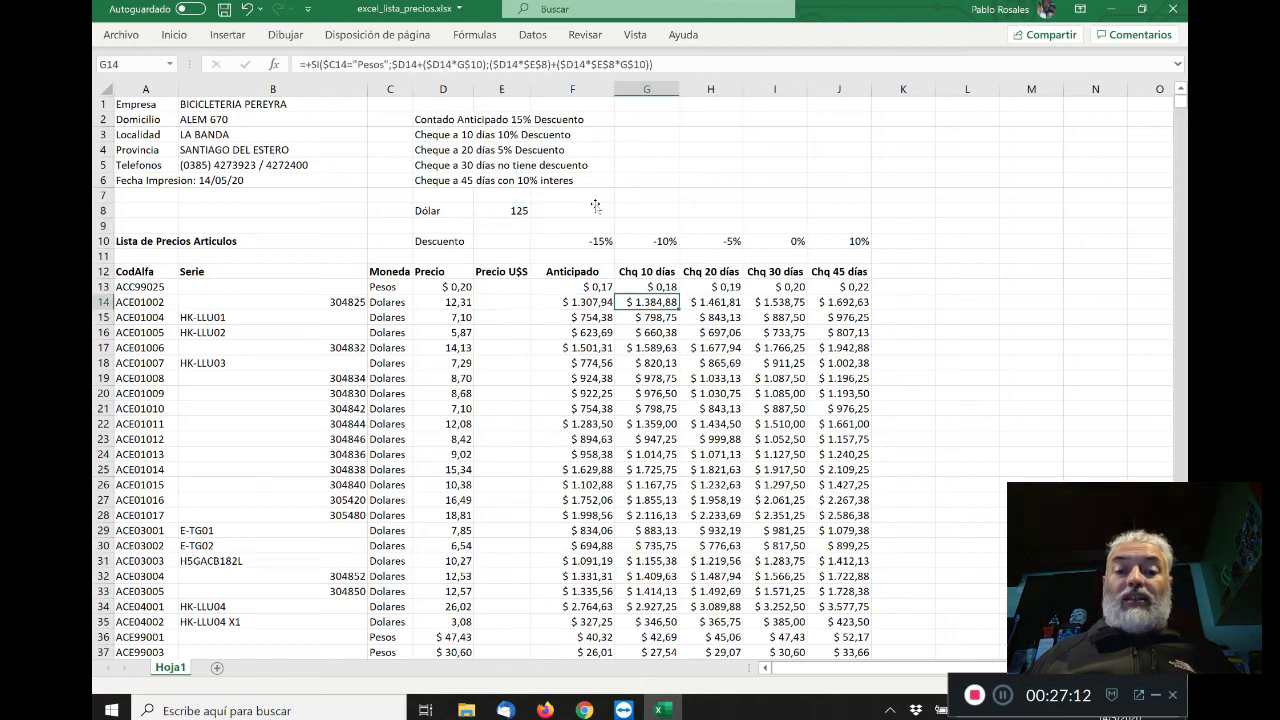
key("Right")
key("Right")
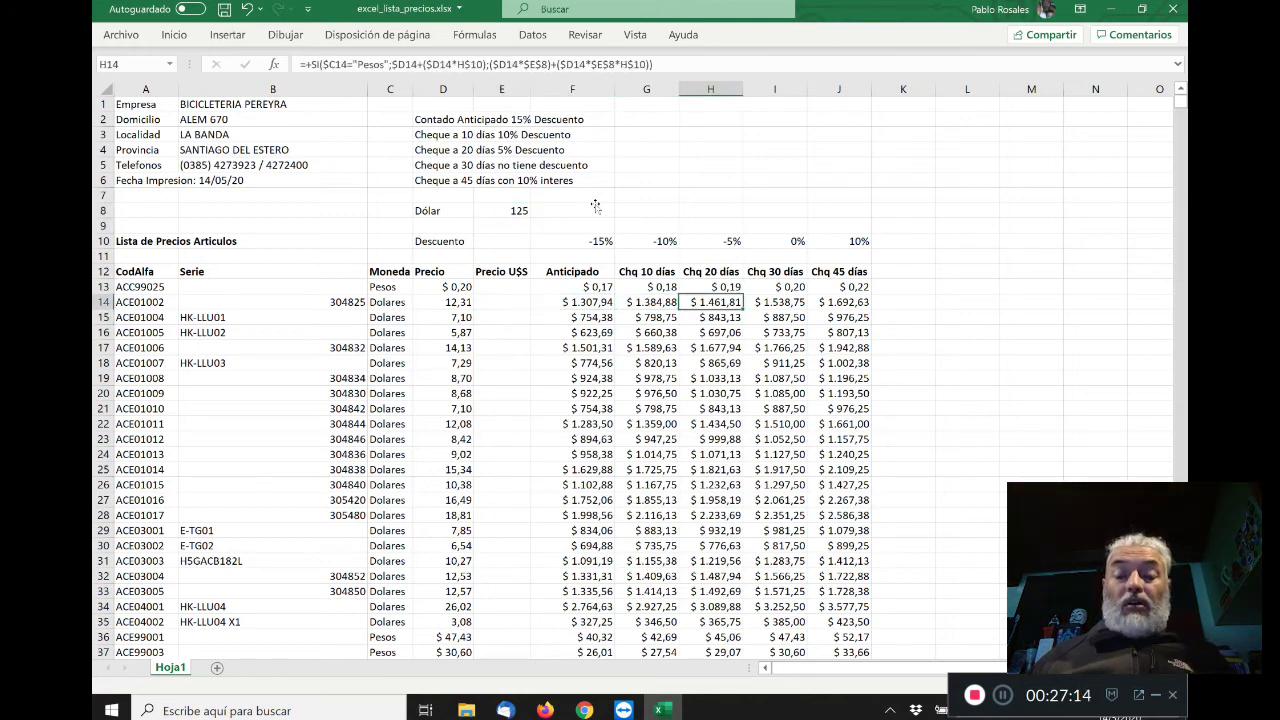
key("Right")
key("Right")
key("Up")
key("Up")
key("Up")
key("Up")
key("Up")
key("Up")
key("Up")
key("Up")
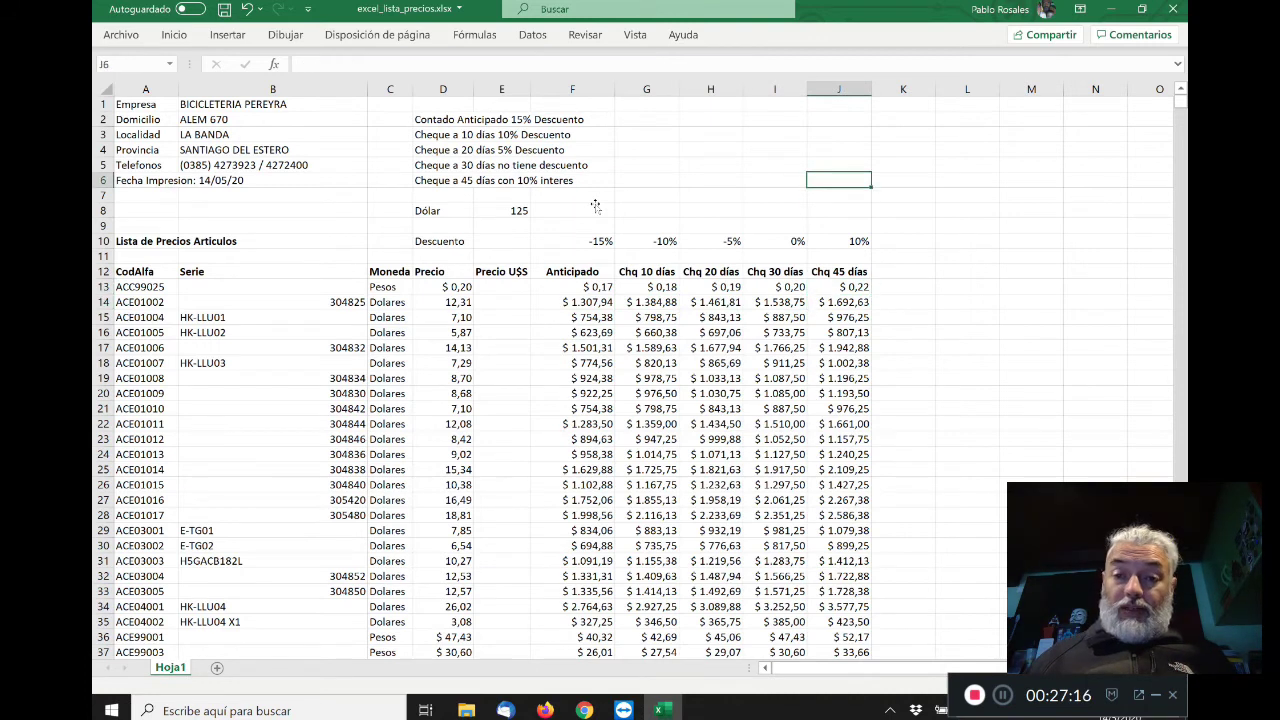
key("Left")
key("Left")
key("Up")
key("Up")
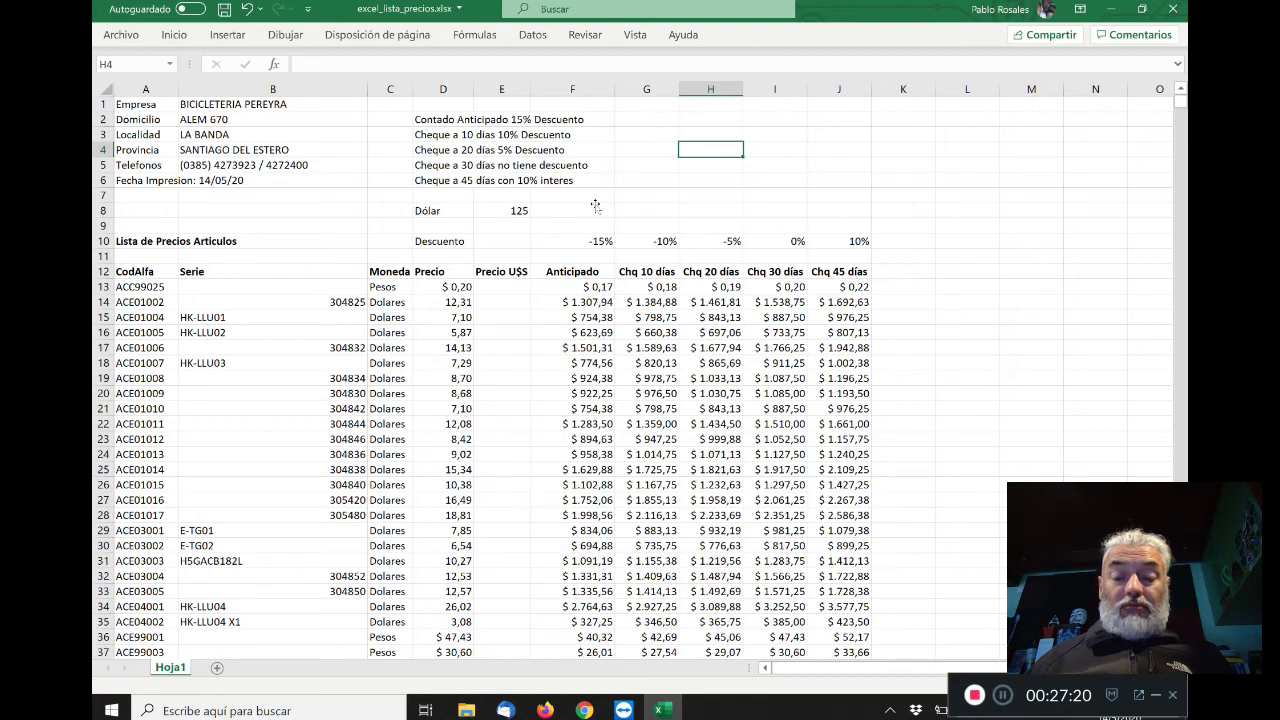
- Enter the formula =+D14*E8 in H4 to convert article ACE01002's dollar price to pesos
type("12,31")
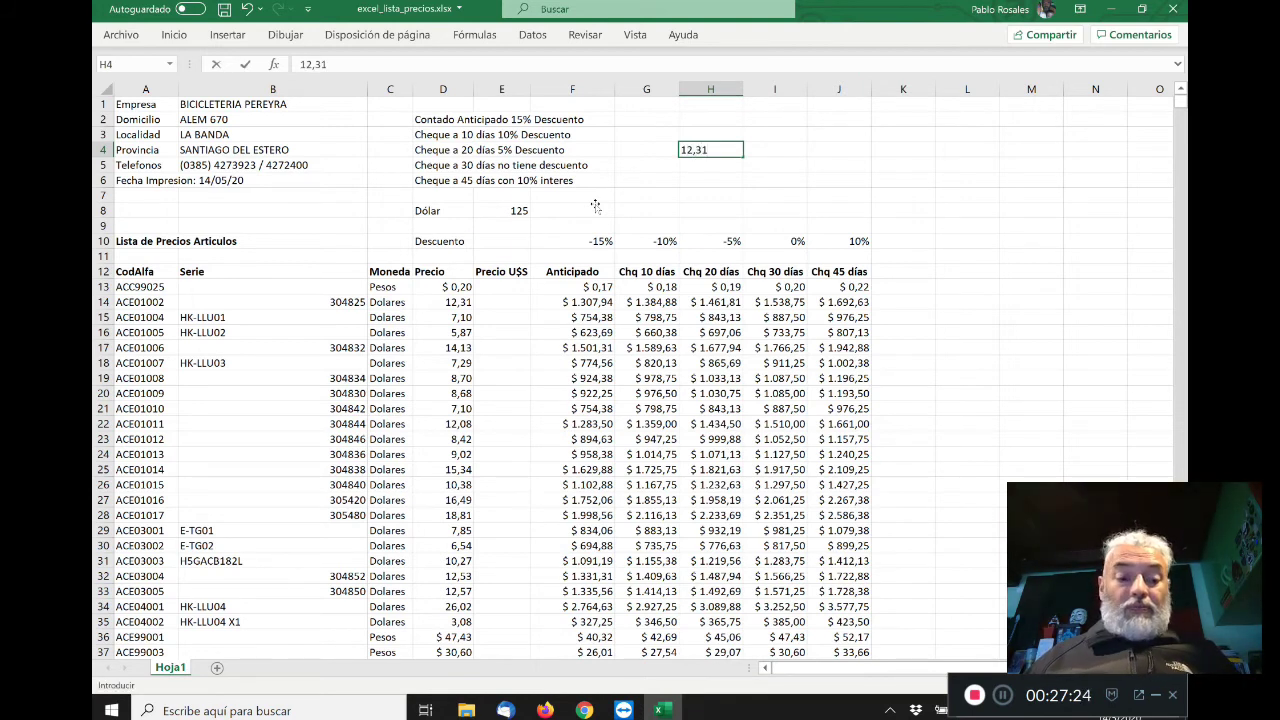
key("Escape")
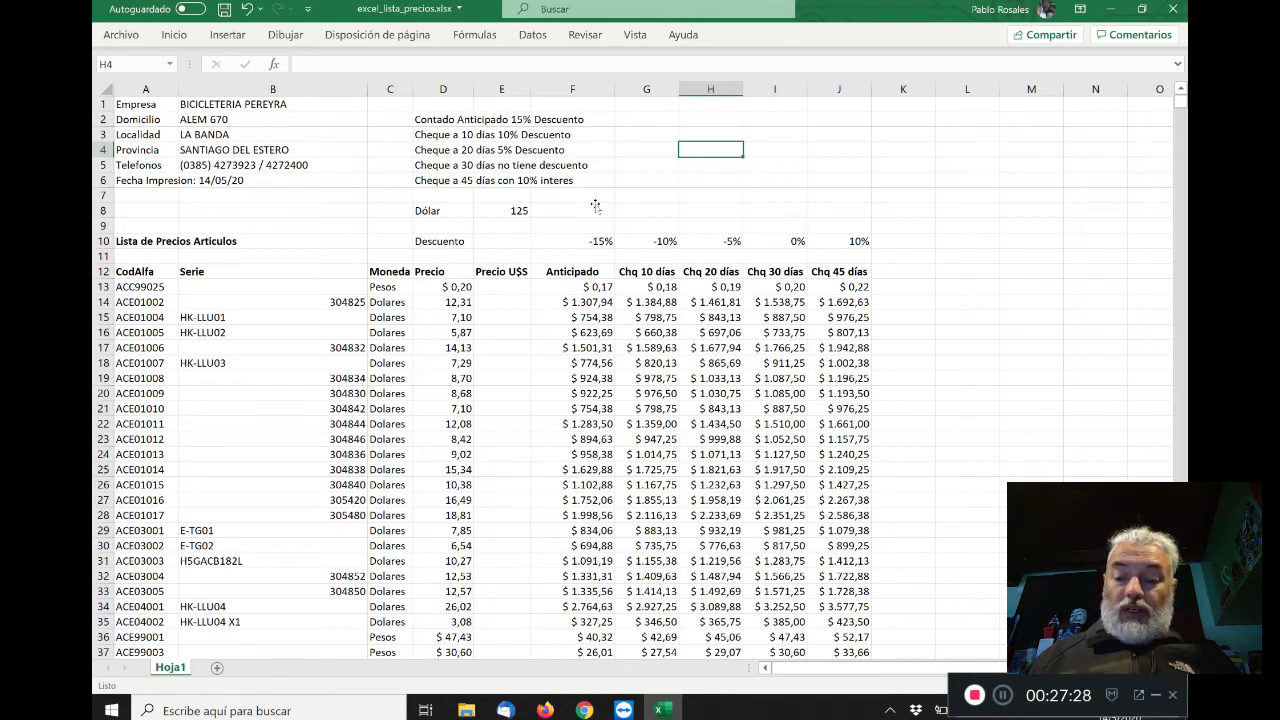
type("+")
key("Left")
key("Left")
key("Left")
key("Left")
key("Down")
key("Down")
key("Down")
key("Down")
key("Down")
key("Down")
key("Down")
key("Down")
key("Down")
key("Down")
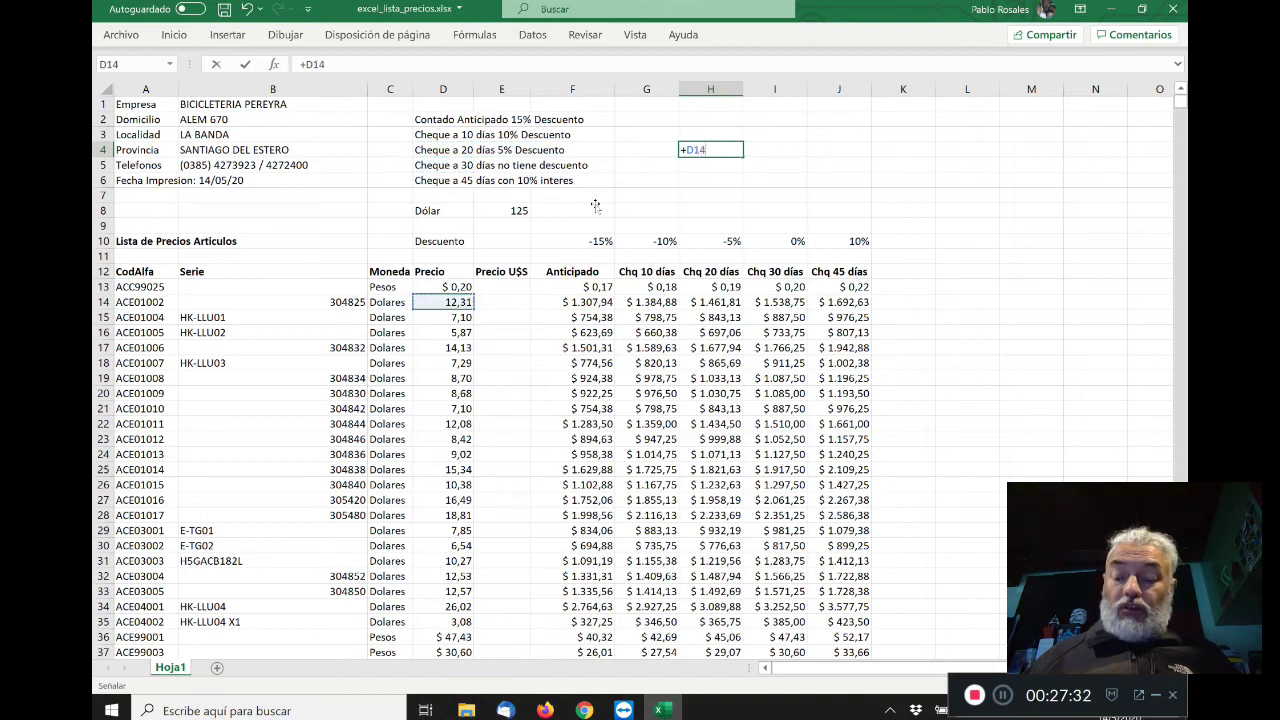
type("*")
key("Left")
key("Left")
key("Left")
key("Down")
key("Down")
key("Down")
key("Down")
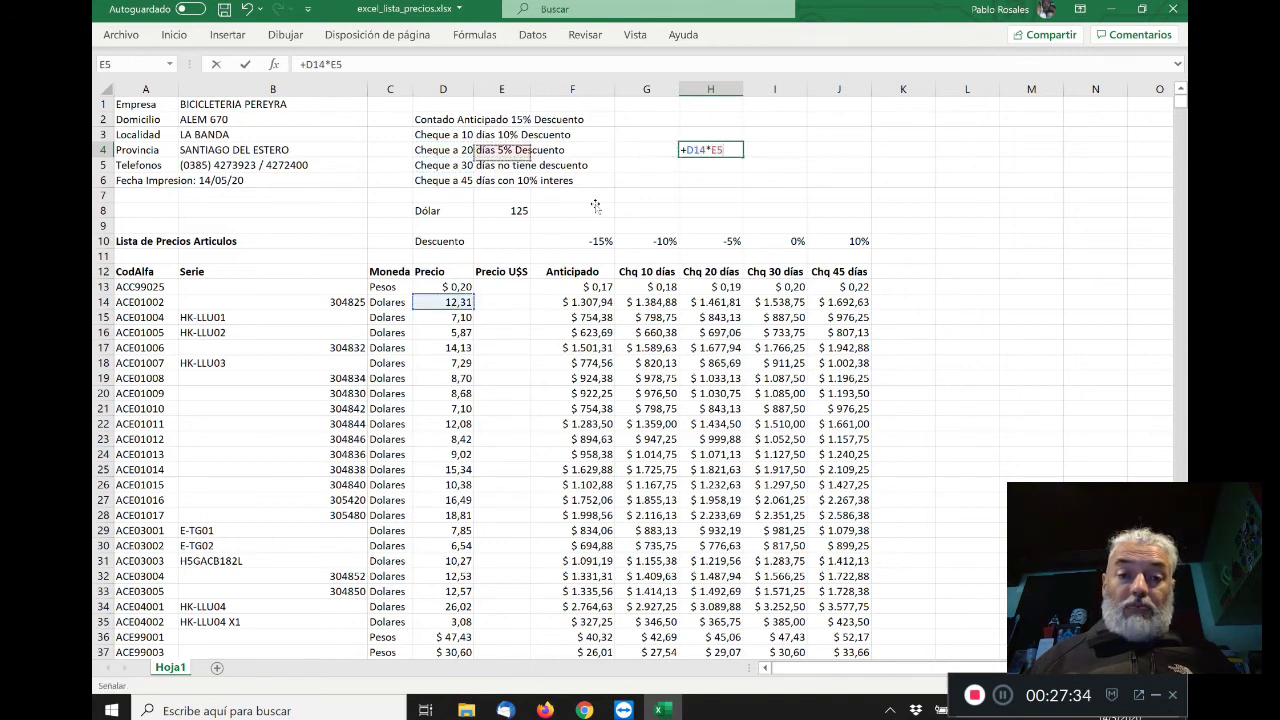
key("Return")
key("Up")
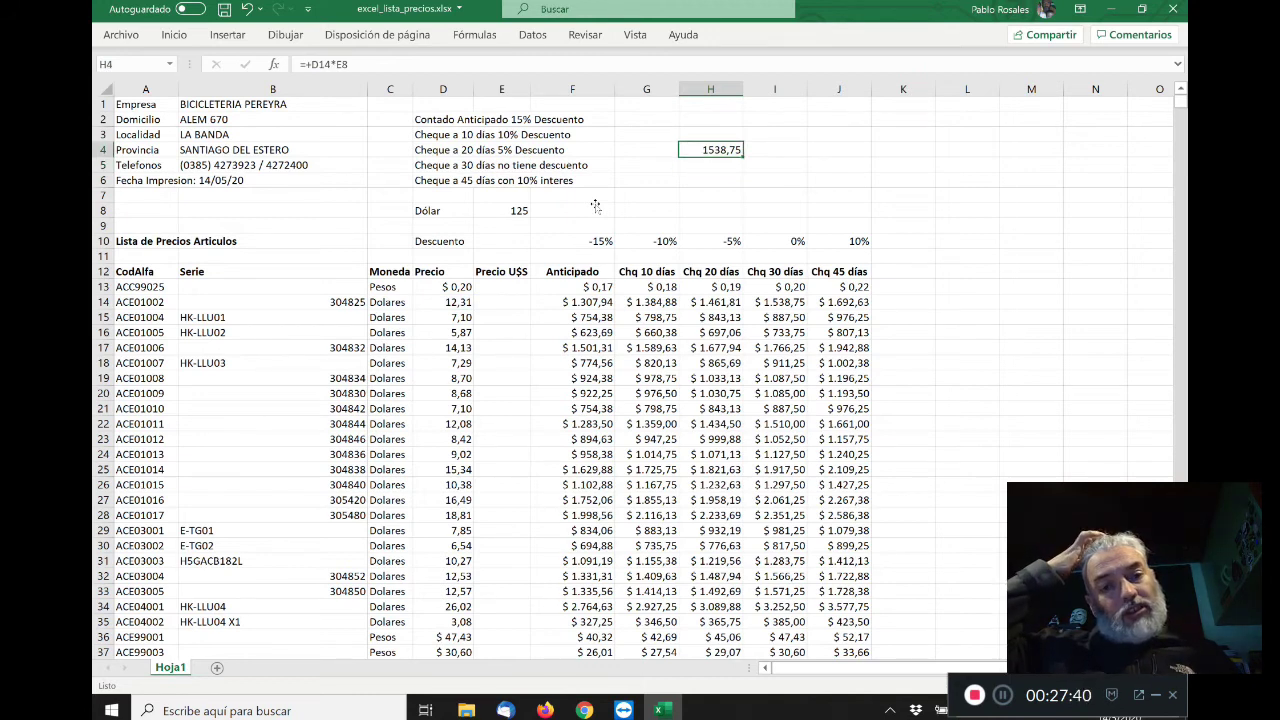
- Compare the H4 result with the row 14 prices and the discounts in row 10
key("Down")
key("Down")
key("Down")
key("Down")
key("Down")
key("Down")
key("Down")
key("Down")
key("Down")
key("Down")
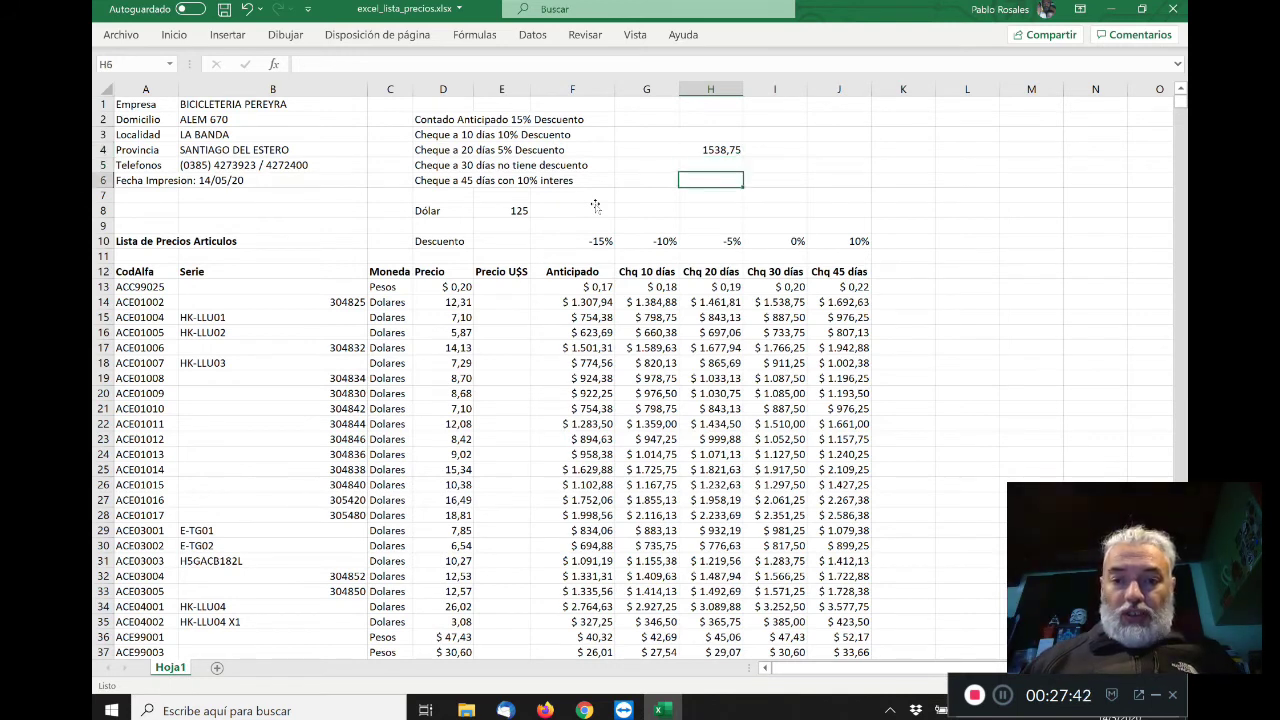
key("Right")
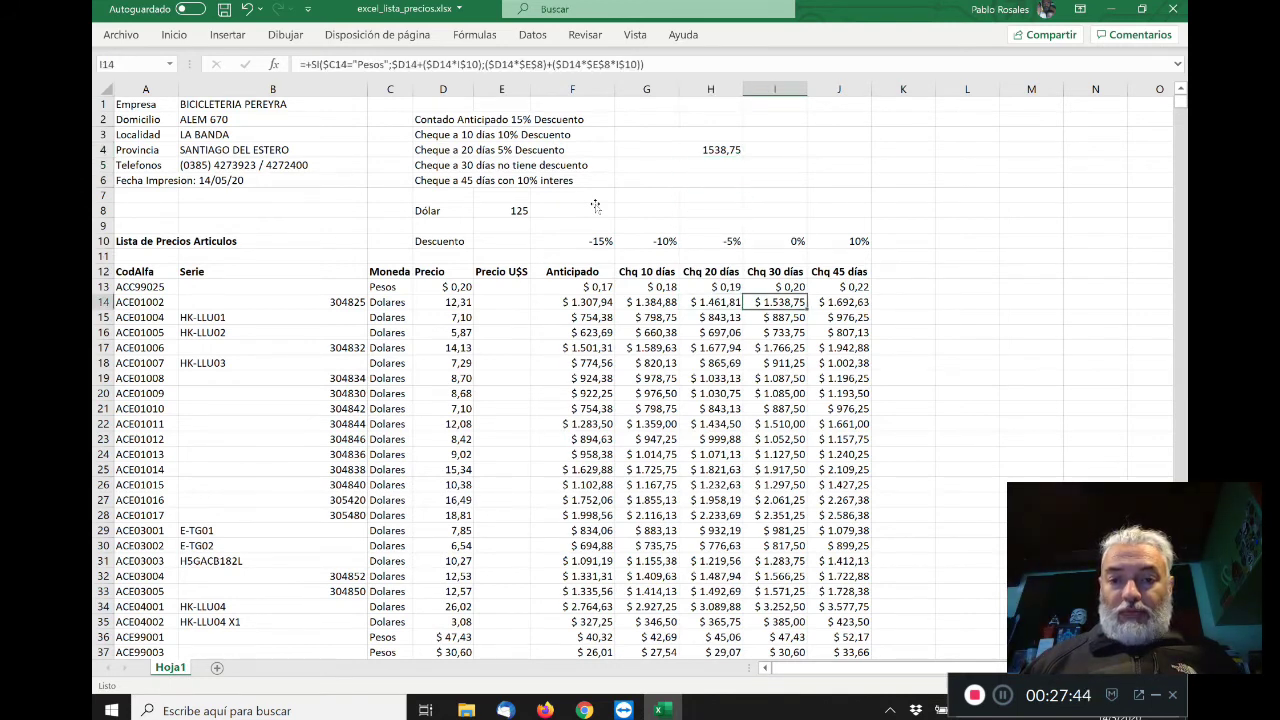
key("Up")
key("Up")
key("Up")
key("Up")
key("Down")
key("Down")
key("Down")
key("Down")
key("Left")
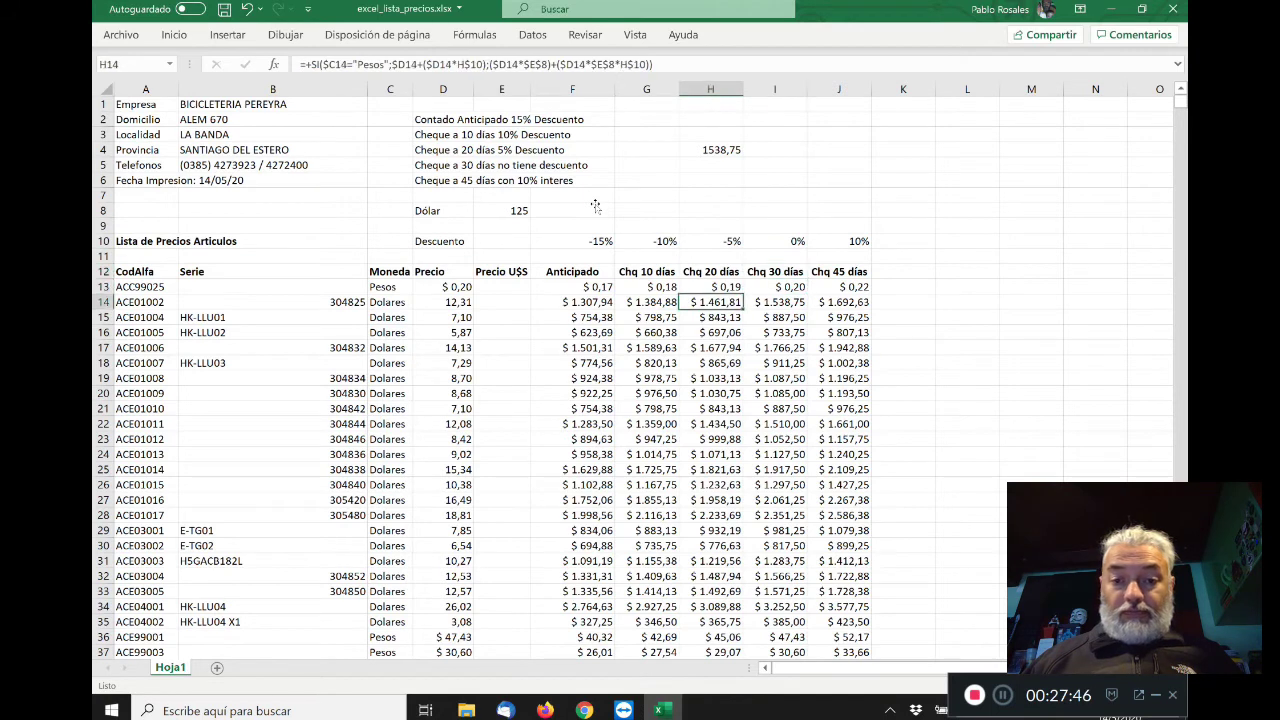
key("Left")
key("Left")
key("Up")
key("Up")
key("Up")
key("Up")
key("Up")
key("Up")
key("Up")
key("Up")
key("Up")
key("Up")
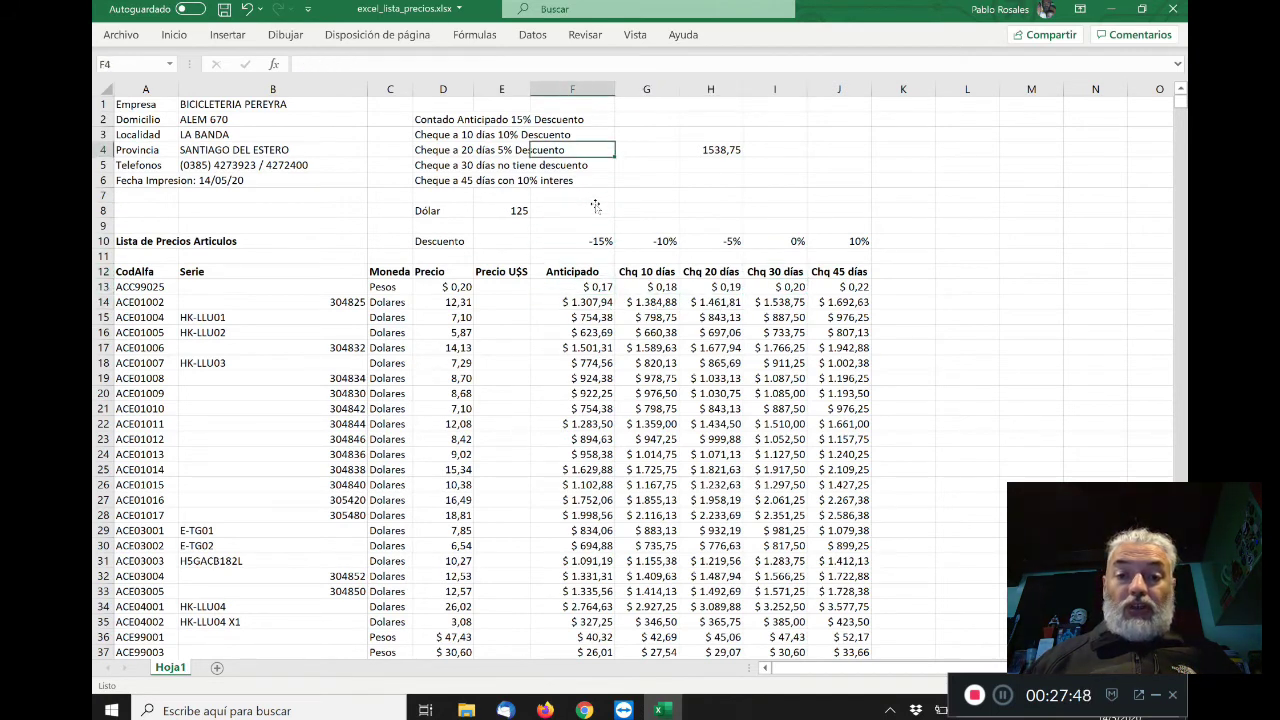
key("Right")
key("Right")
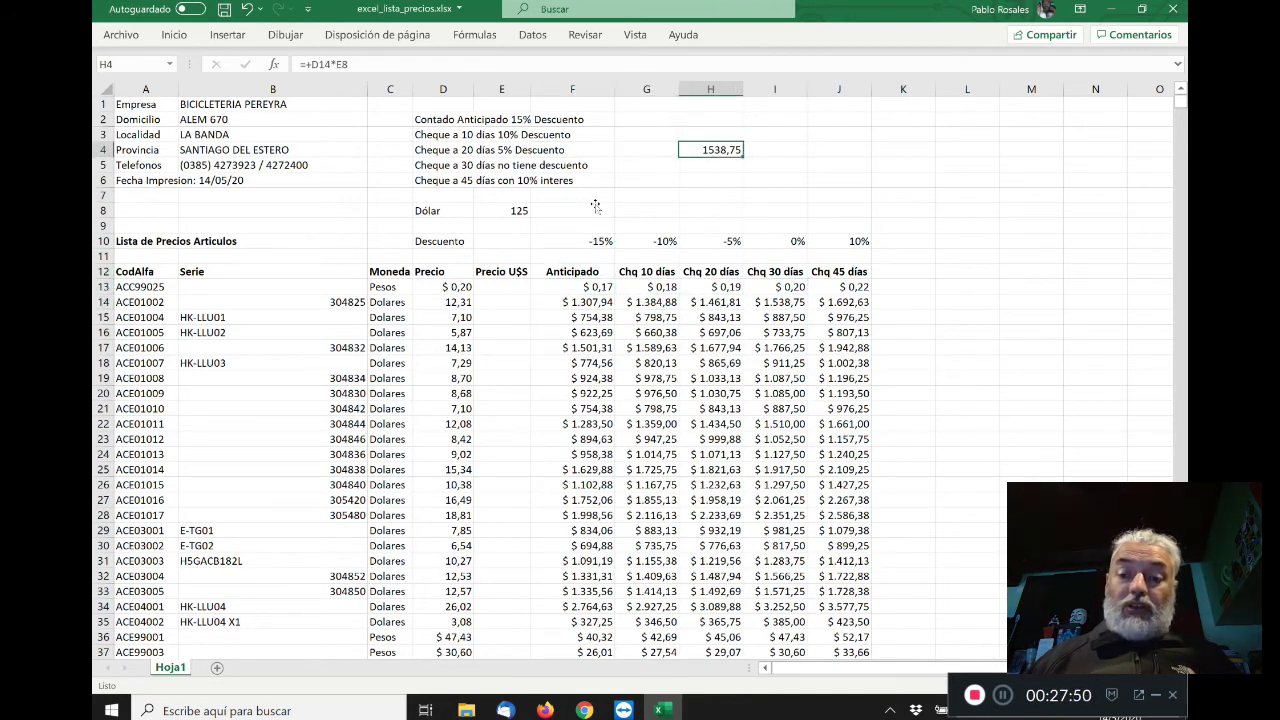
- Enter -15% in H5 and calculate the discount amount in H6 as H4 times H5
key("Down")
type("-15%")
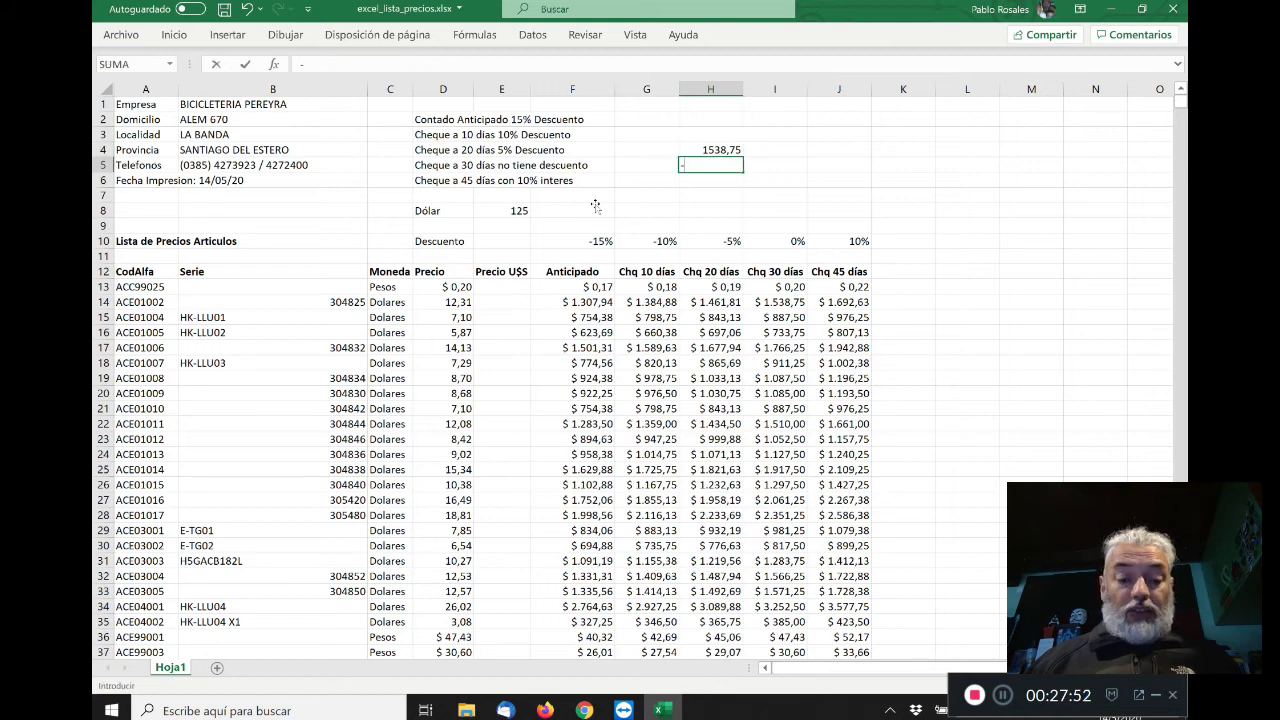
key("Return")
type("+")
key("Up")
key("Up")
type("*")
key("Up")
key("Return")
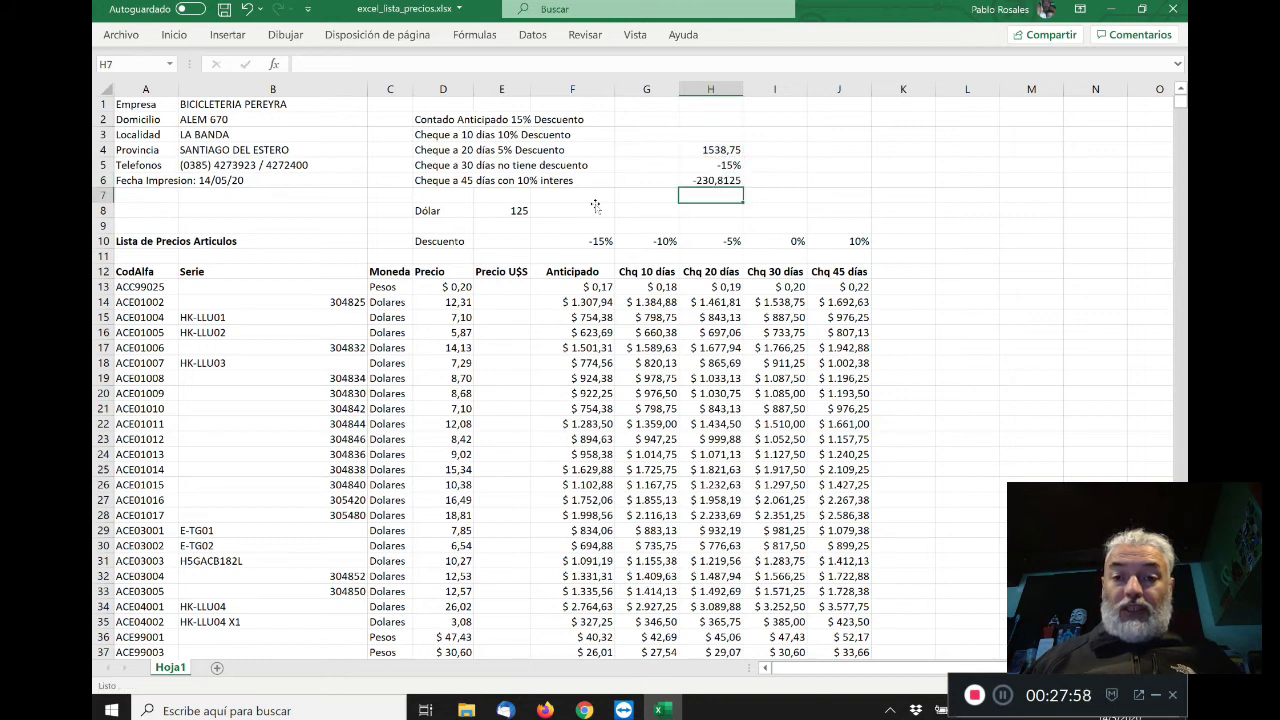
- Calculate the discounted price in H7 with the formula =+H4+H6
type("+")
key("Up")
key("Up")
key("Up")
type("+")
key("Up")
key("Return")
key("Up")
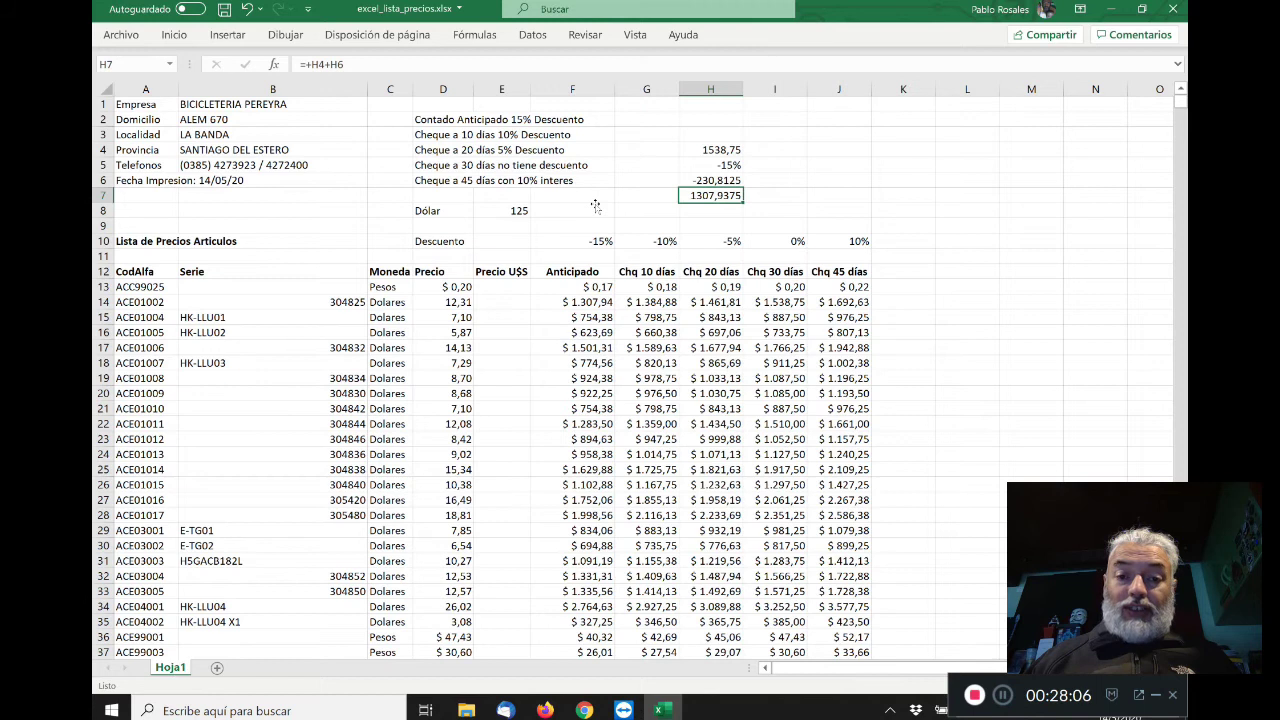
- Compare the H7 result with the Anticipado price of article ACE01002 in F14
key("Down")
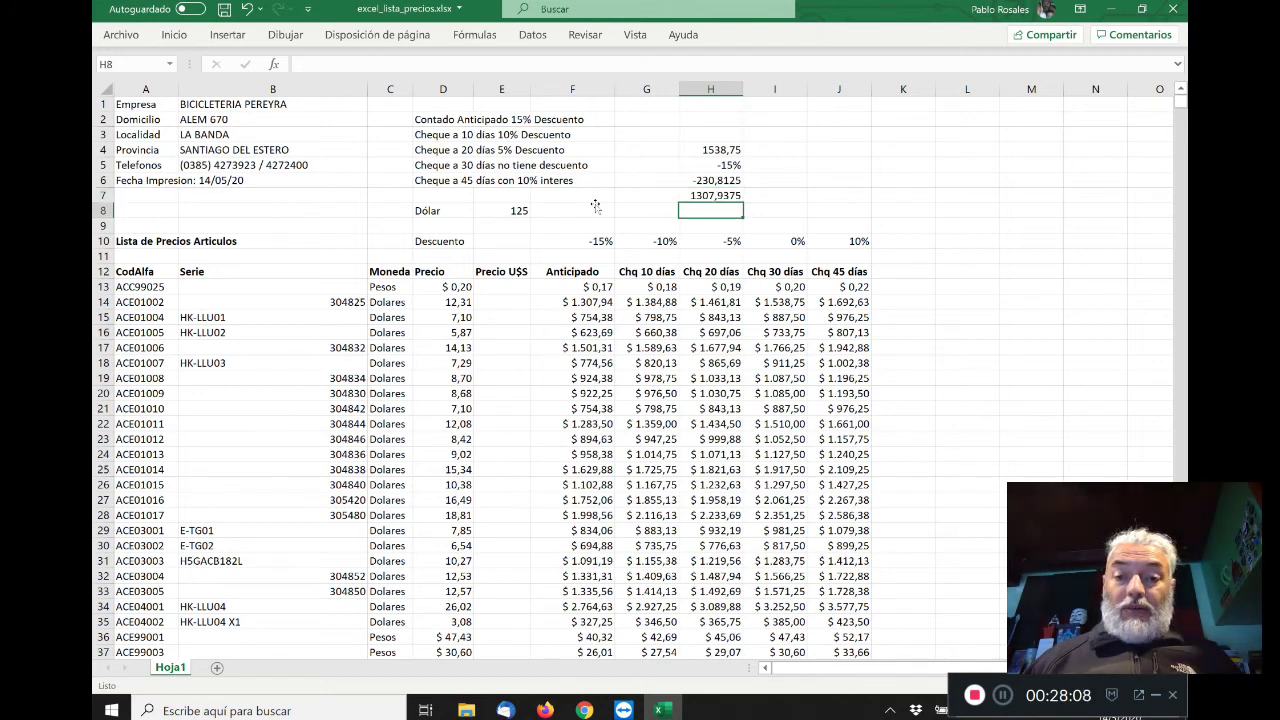
key("Down")
key("Down")
key("Down")
key("Down")
key("Down")
key("Down")
key("Left")
key("Left")
key("Right")
key("Right")
key("Up")
key("Up")
key("Up")
key("Up")
key("Up")
key("Up")
key("Up")
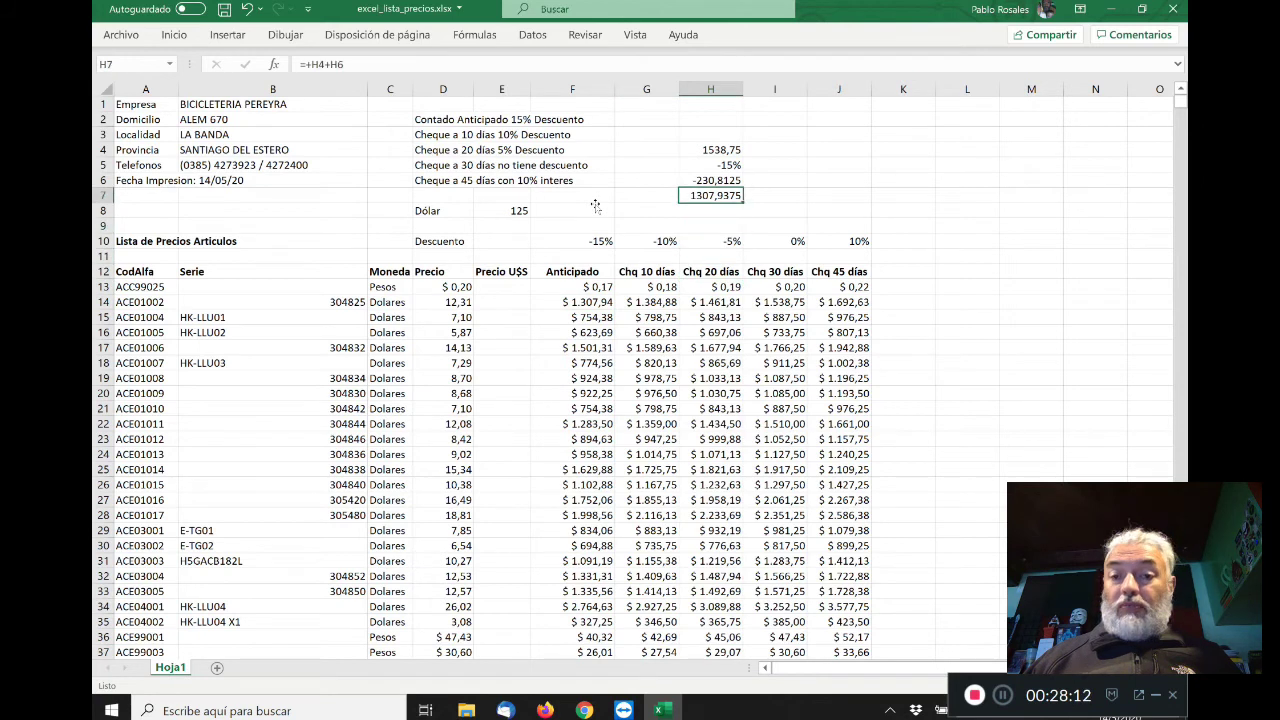
- Delete the trial calculations in H4:H7
key("Up")
key("Up")
key("Up")
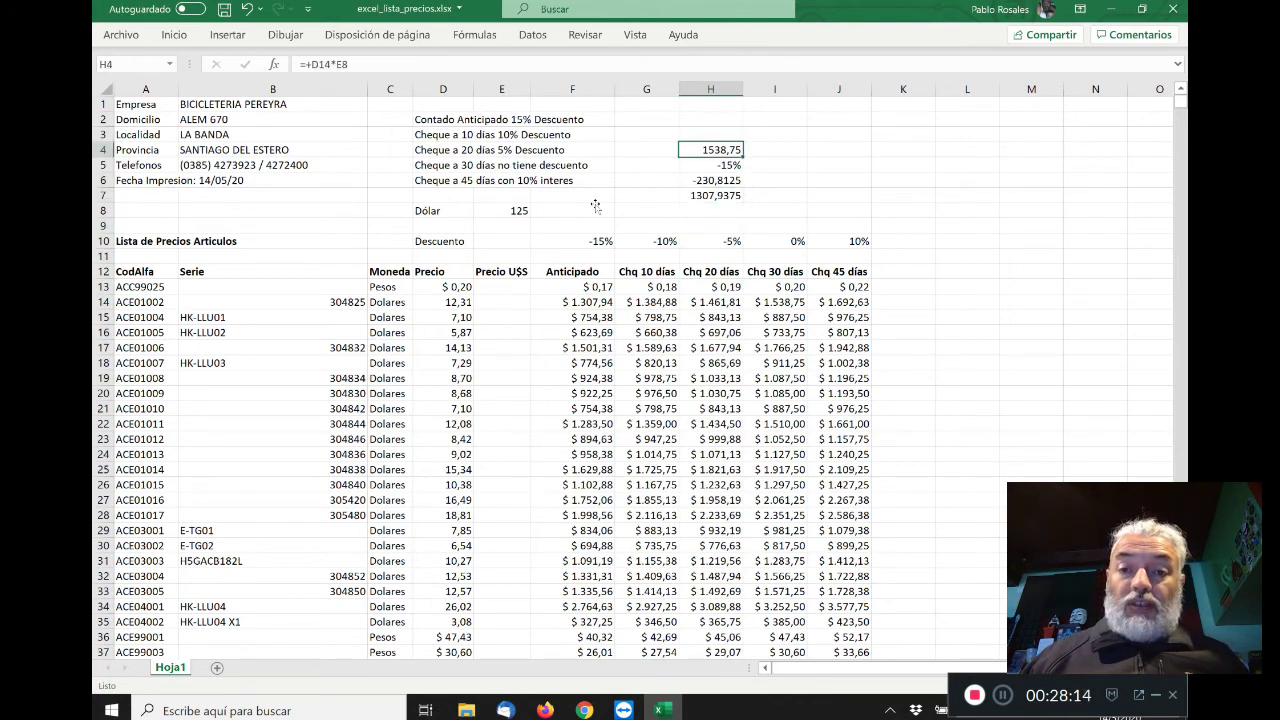
key("shift+Down")
key("shift+Down")
key("shift+Down")
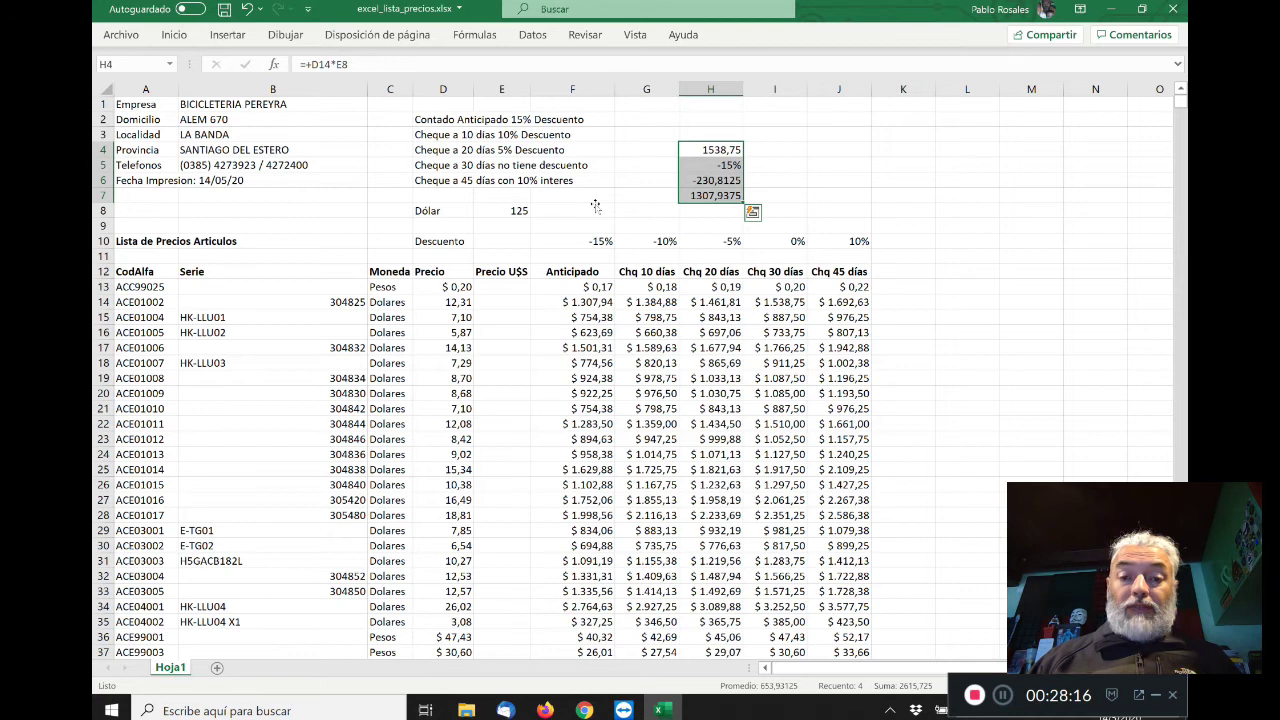
key("Delete")
- Review the Anticipado formula in F13
key("Up")
key("Left")
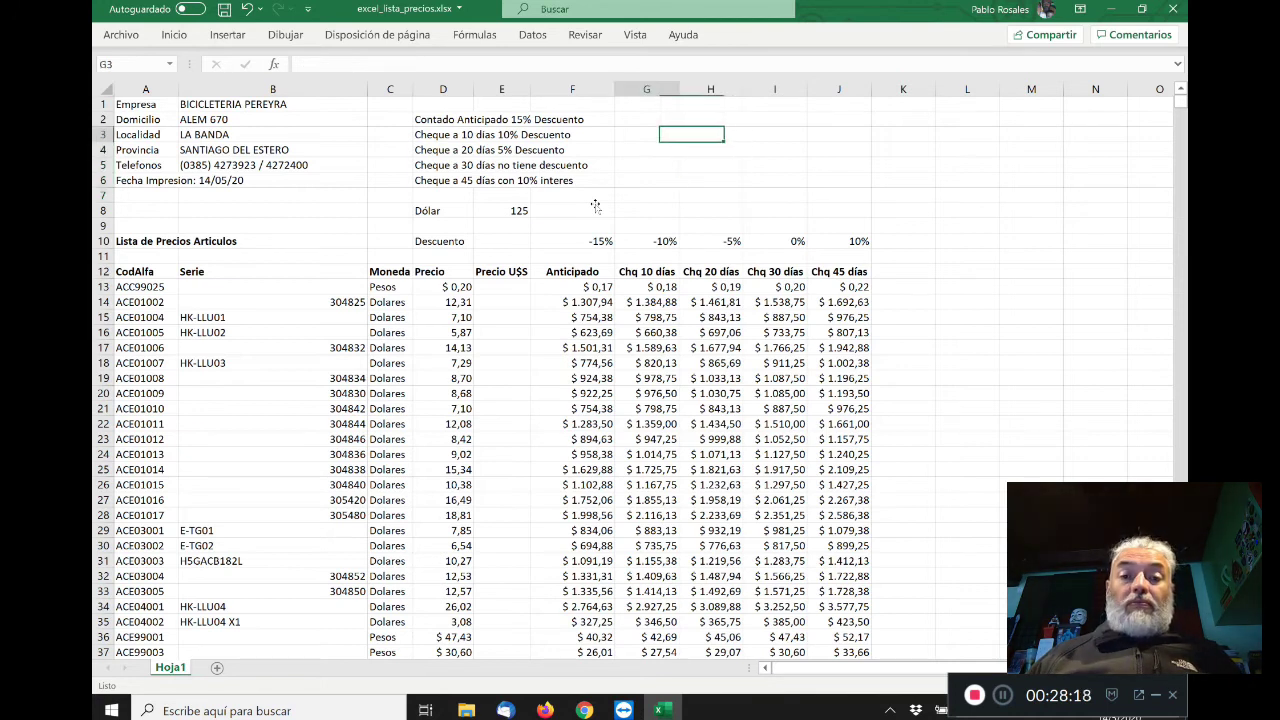
key("Left")
key("Left")
key("Down")
key("Down")
key("Down")
key("Down")
key("Down")
key("Down")
key("Down")
key("Down")
key("Down")
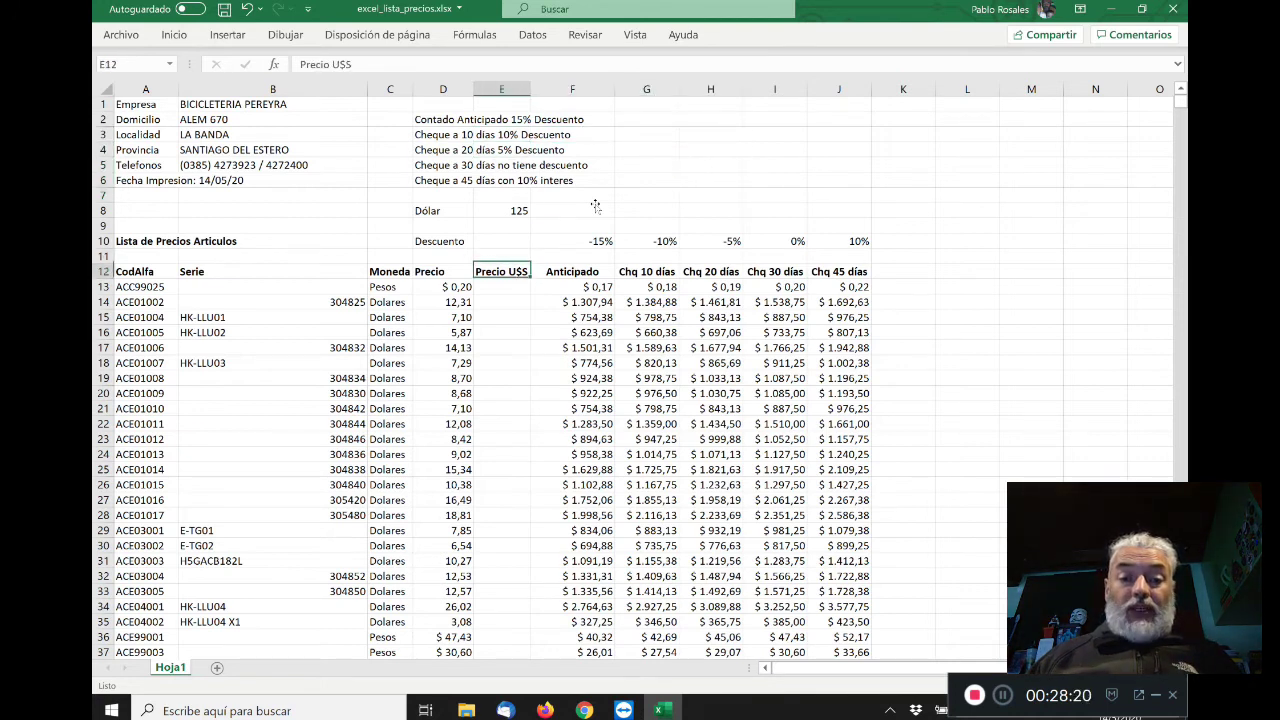
key("Down")
key("Right")
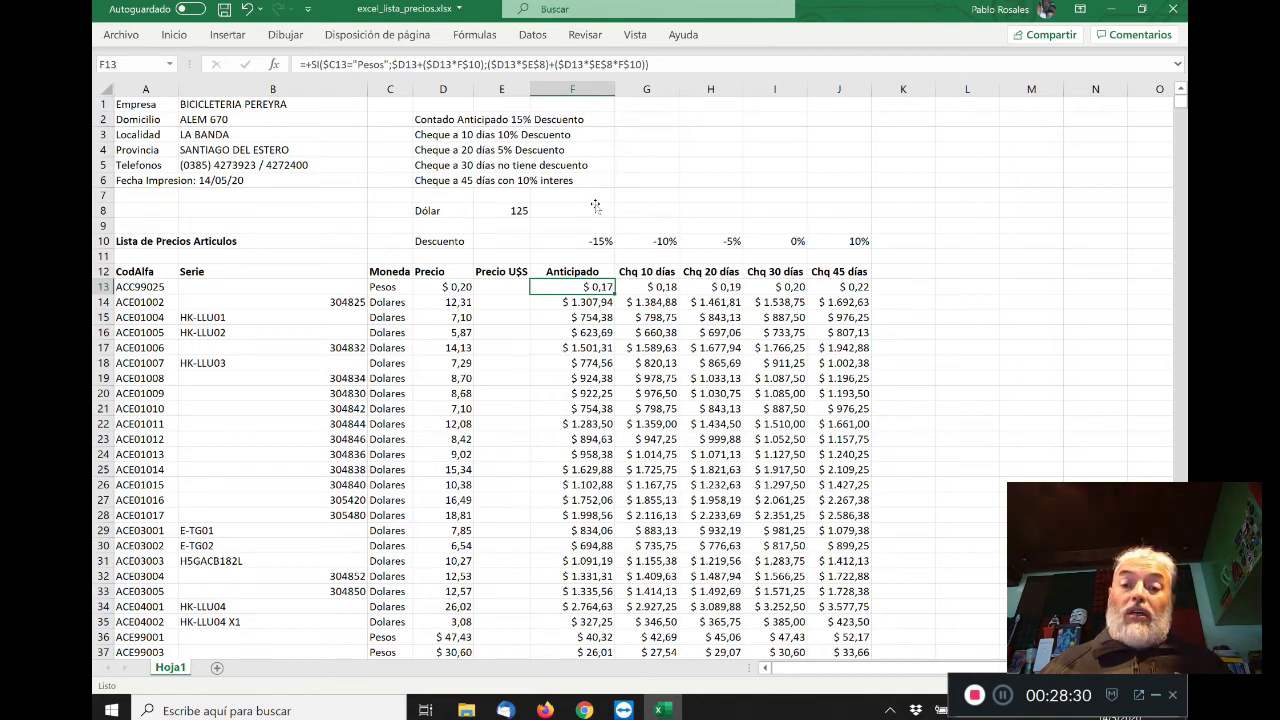
- Clear the copied price formulas in columns F to J from row 14 down to the last article
key("Down")
key("ctrl+shift+Right")
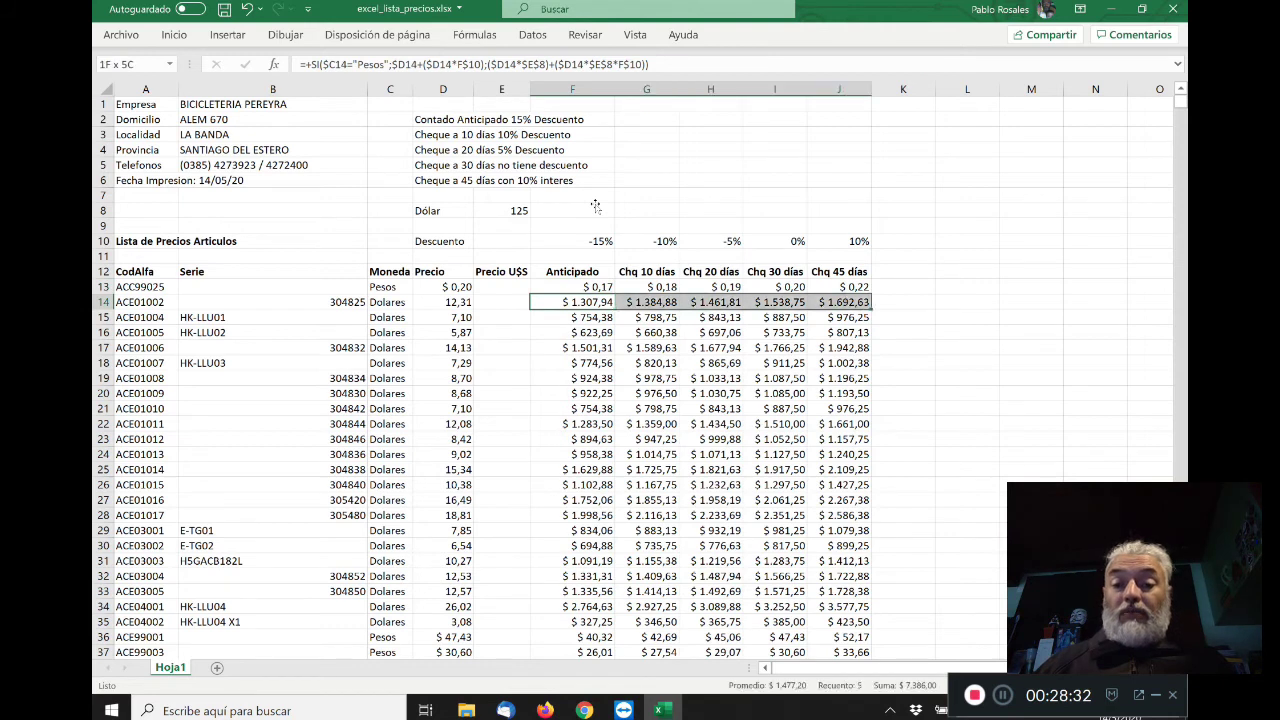
key("shift+Down")
key("shift+Down")
key("shift+Down")
key("shift+Down")
key("shift+Down")
key("shift+Down")
key("shift+Down")
key("shift+Down")
key("shift+Down")
key("shift+Down")
key("shift+Down")
key("shift+Down")
key("shift+Down")
key("shift+Down")
key("shift+Down")
key("shift+Down")
key("shift+Down")
key("shift+Down")
key("shift+Down")
key("shift+Down")
key("Delete")
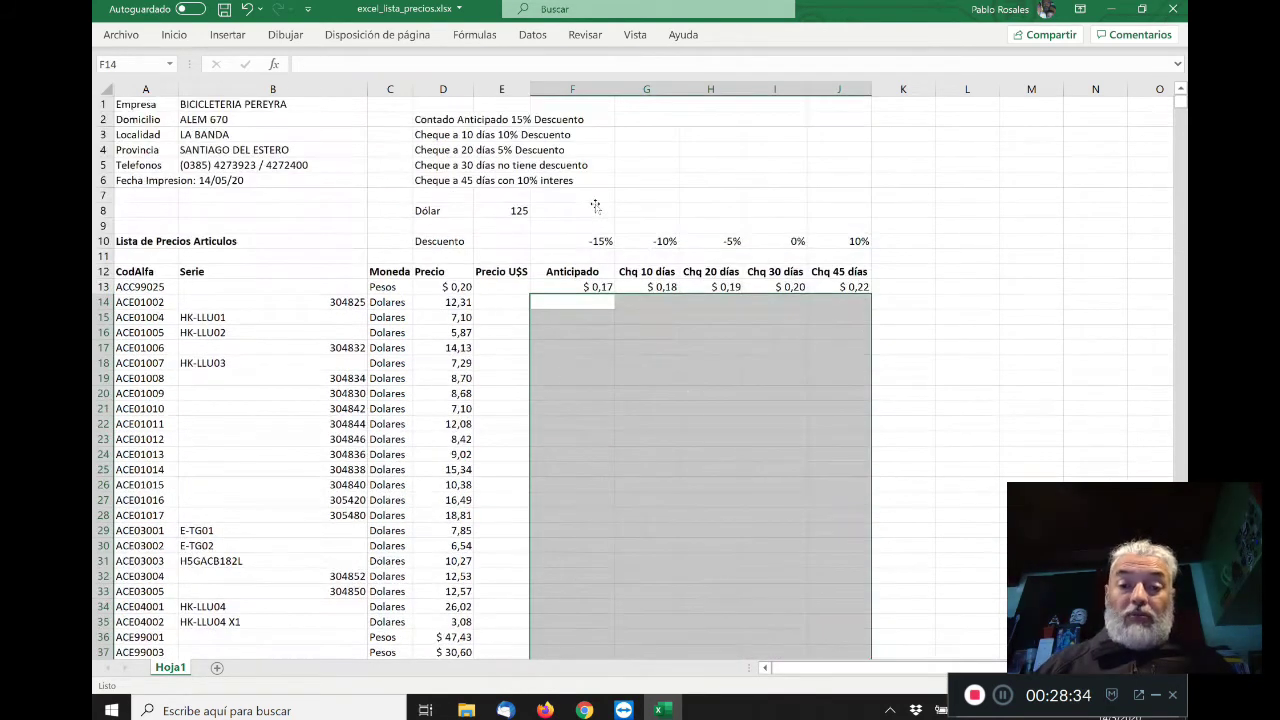
- Clear G13:J13 and copy the Anticipado formula from F13 across to those four check-term cells
key("Up")
key("Right")
key("ctrl+shift+Right")
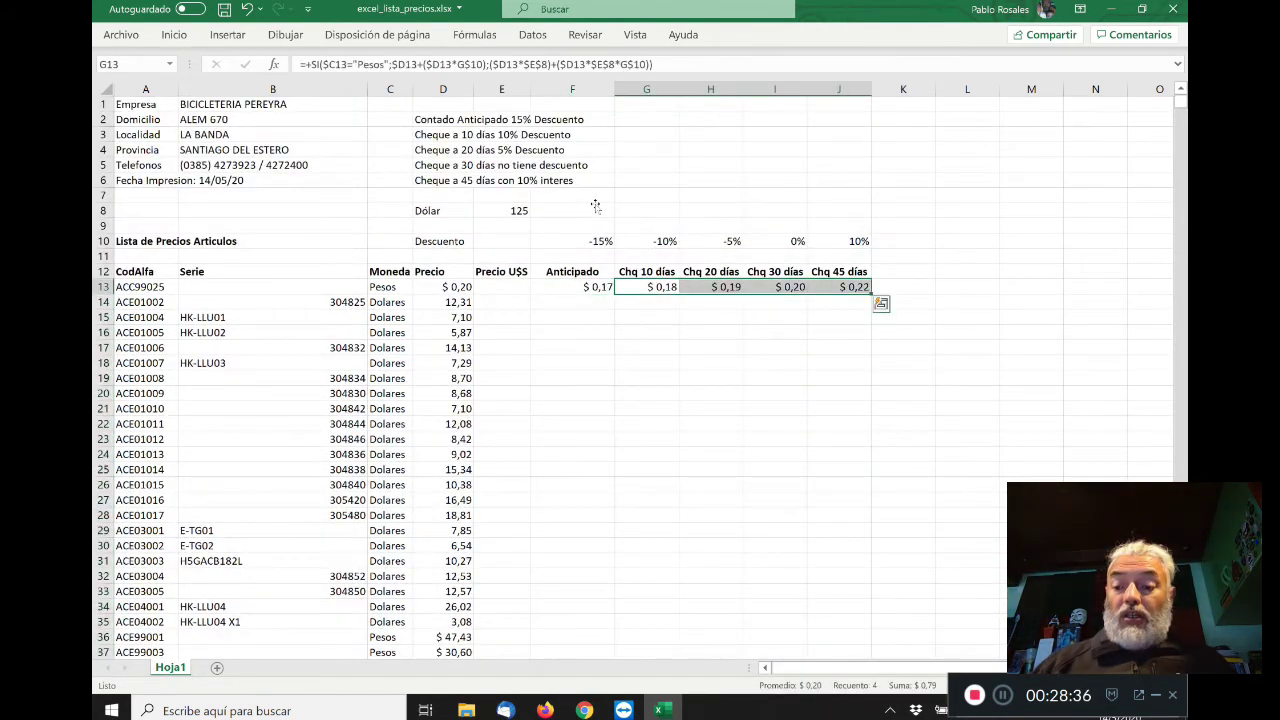
key("Delete")
key("Left")
key("ctrl+c")
key("Right")
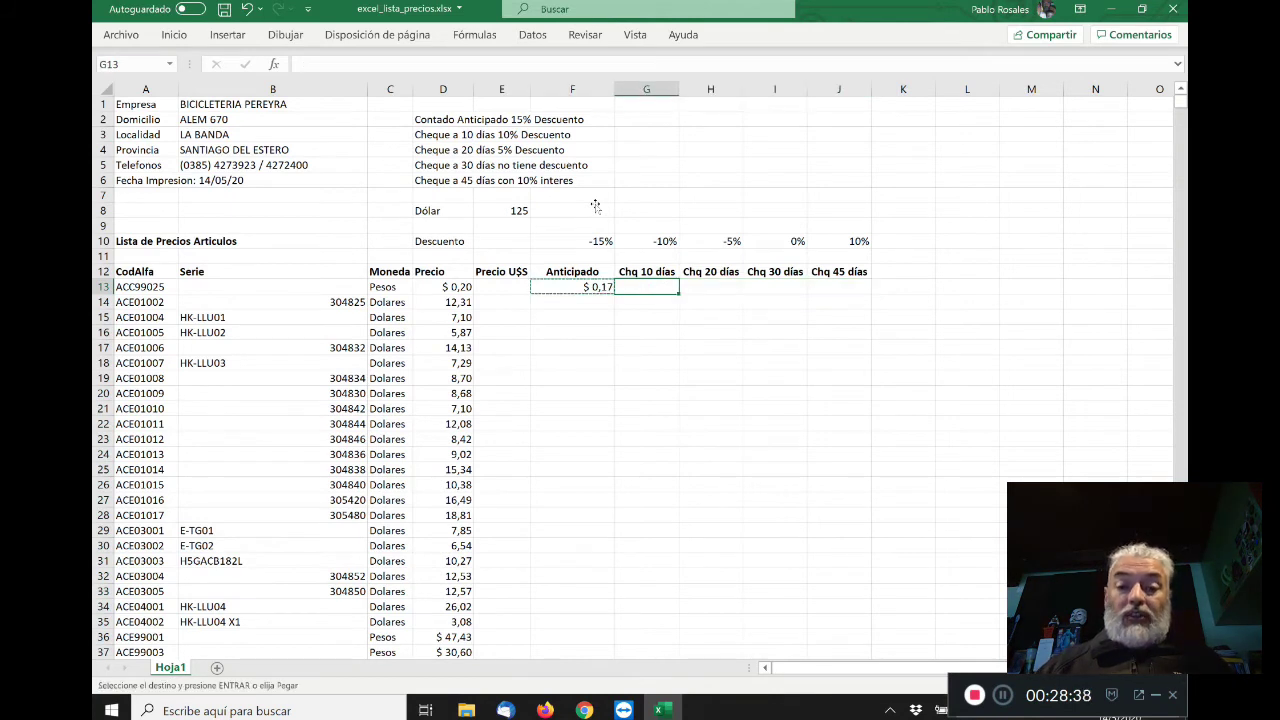
key("shift+Right")
key("shift+Right")
key("shift+Right")
key("ctrl+v")
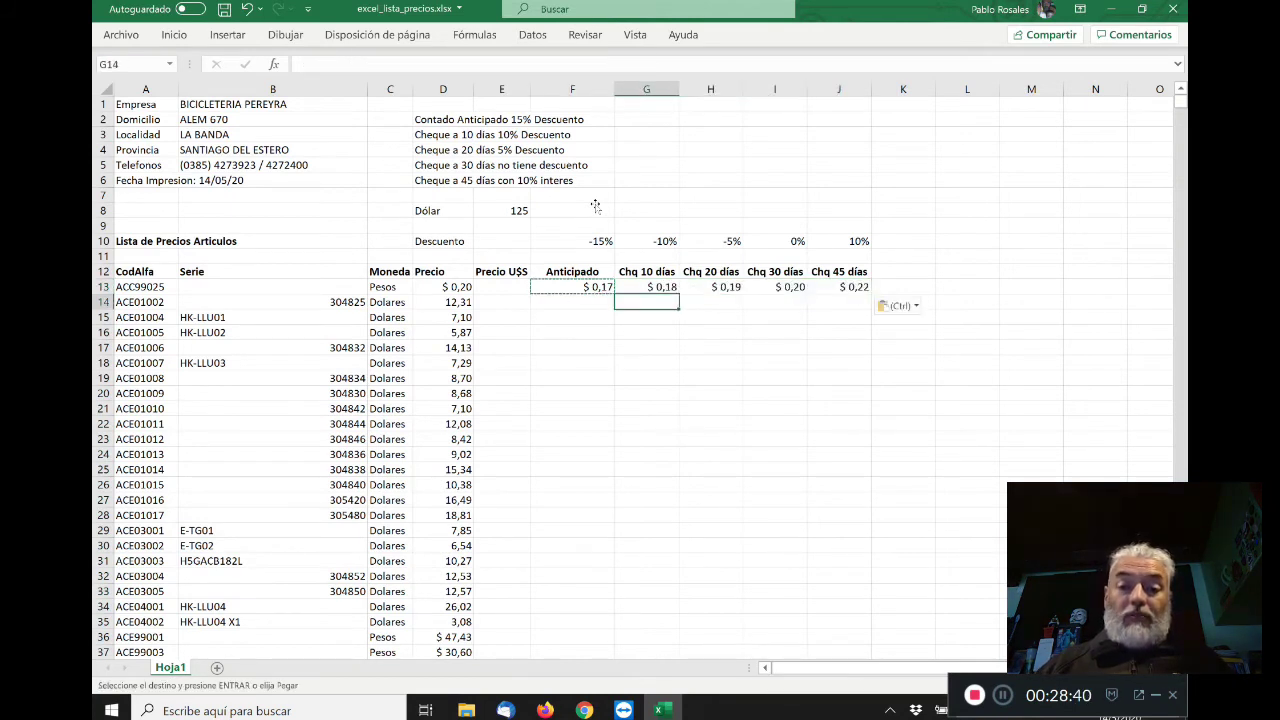
- Copy the five payment-term price formulas from F13:J13 down through F14:J51, covering the remaining articles with a currency
key("Left")
key("shift+Right")
key("shift+Right")
key("shift+Right")
key("shift+Right")
key("ctrl+c")
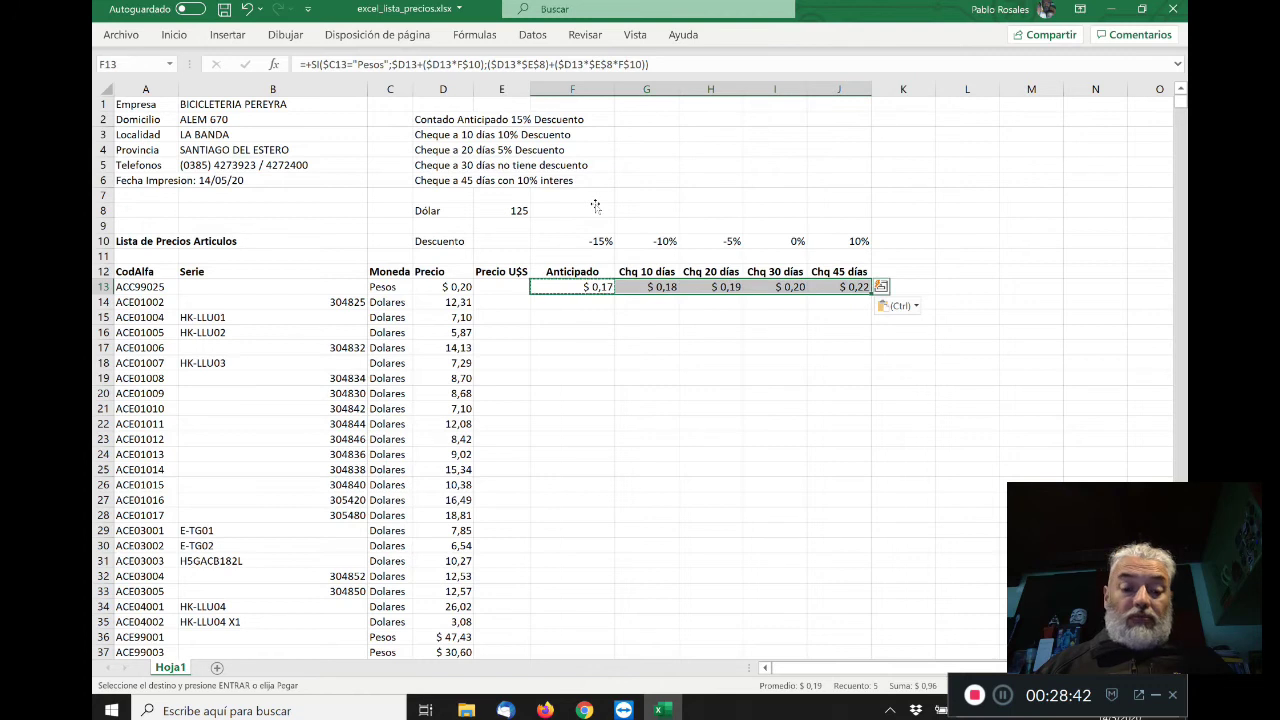
key("Down")
key("shift+Right")
key("shift+Right")
key("shift+Right")
key("shift+Right")
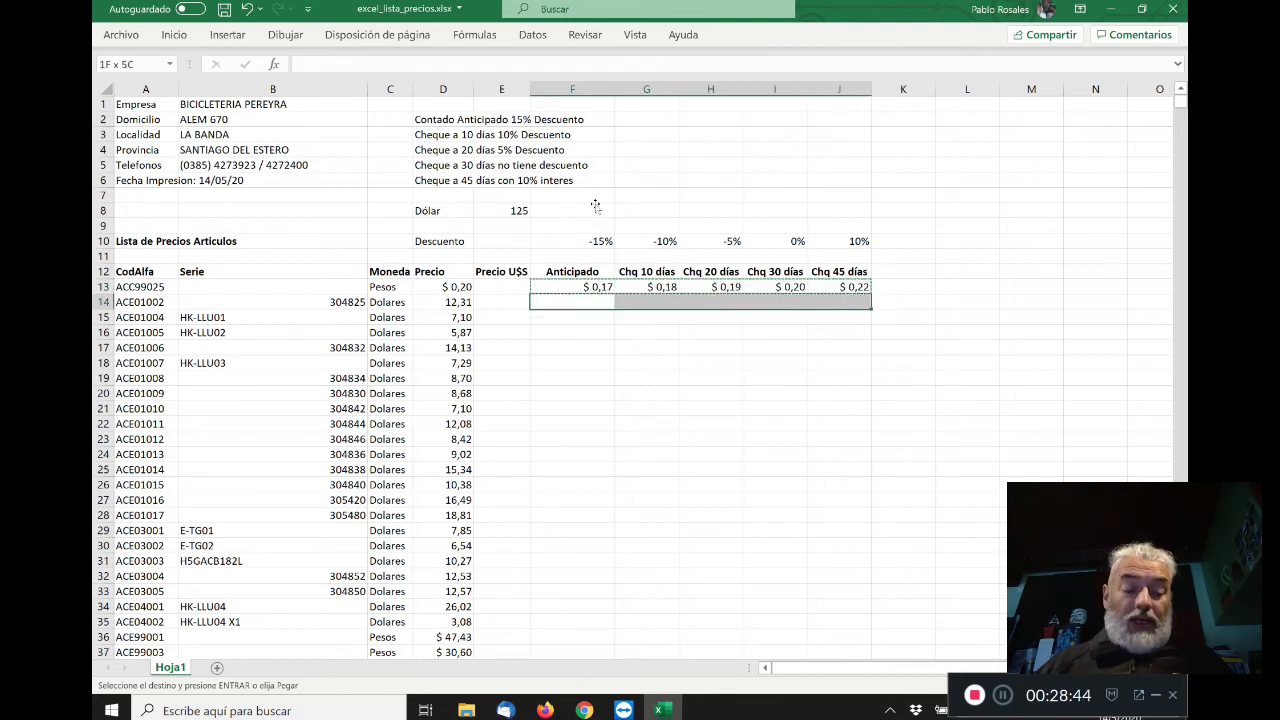
key("shift+Page_Down")
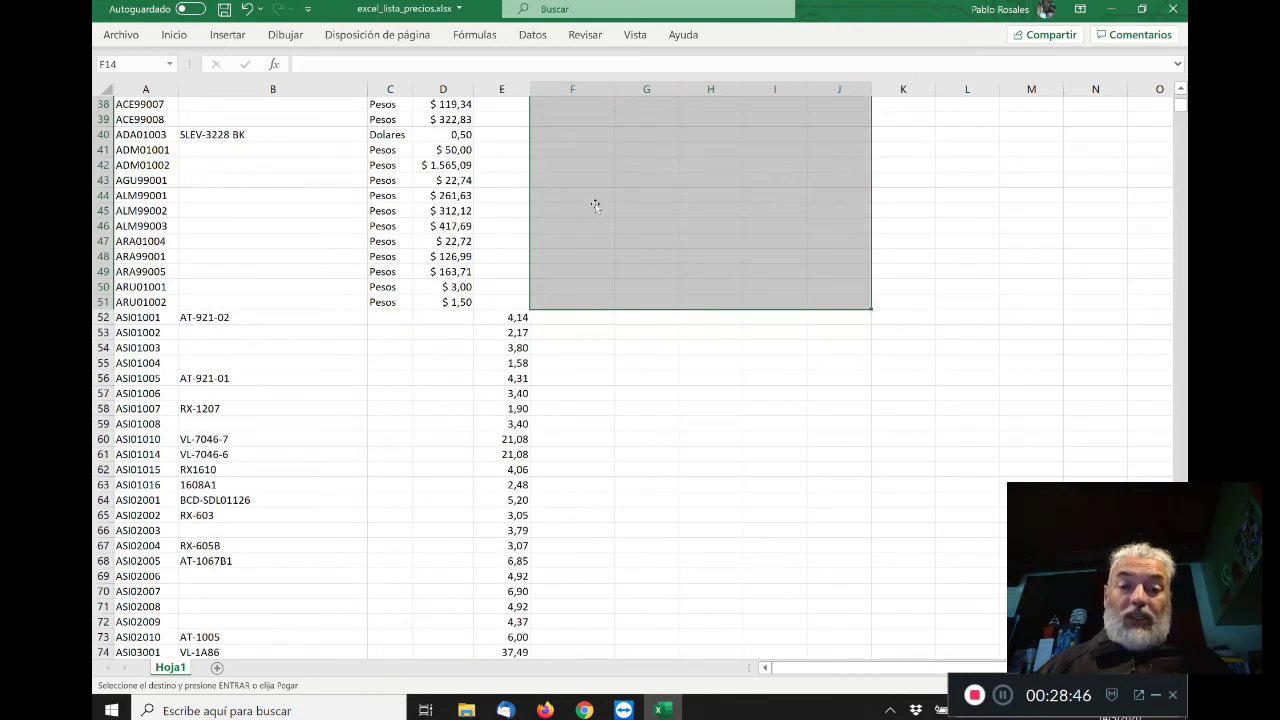
key("Return")
key("Up")
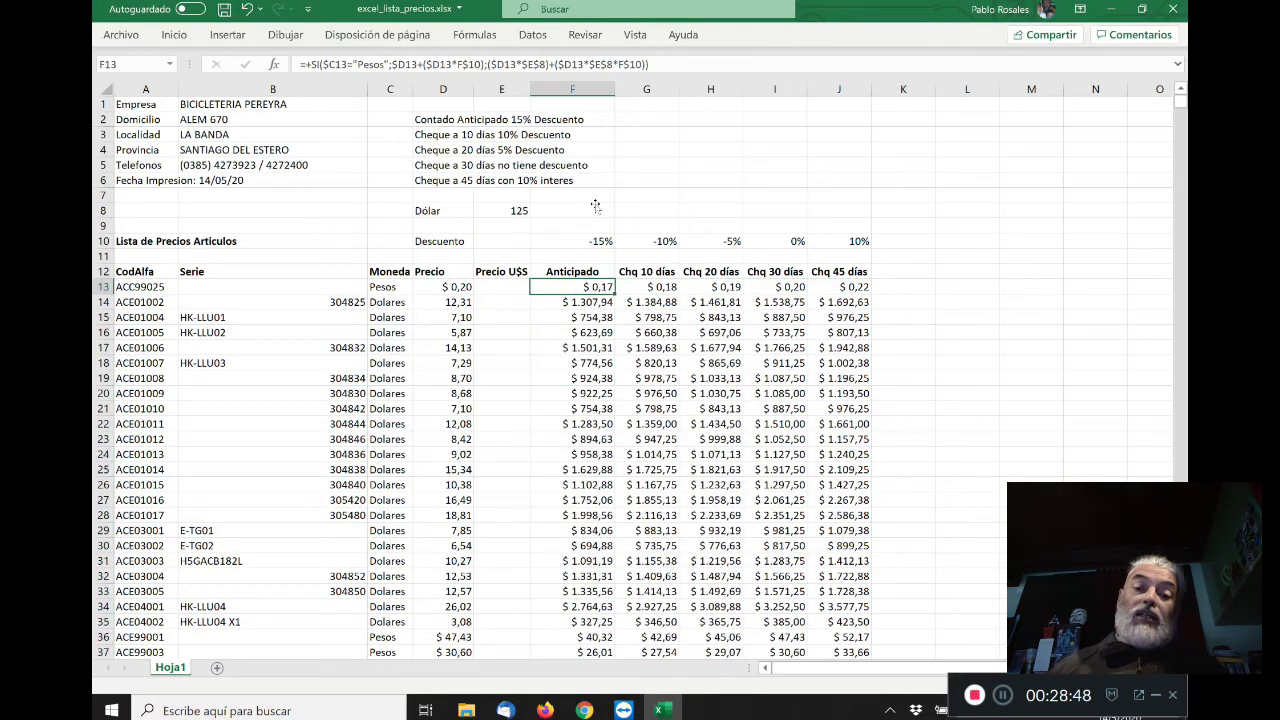
- Look through the copied payment-term prices down to row 51 and back up to the Anticipado heading
scroll(595, 206, "down", 5)
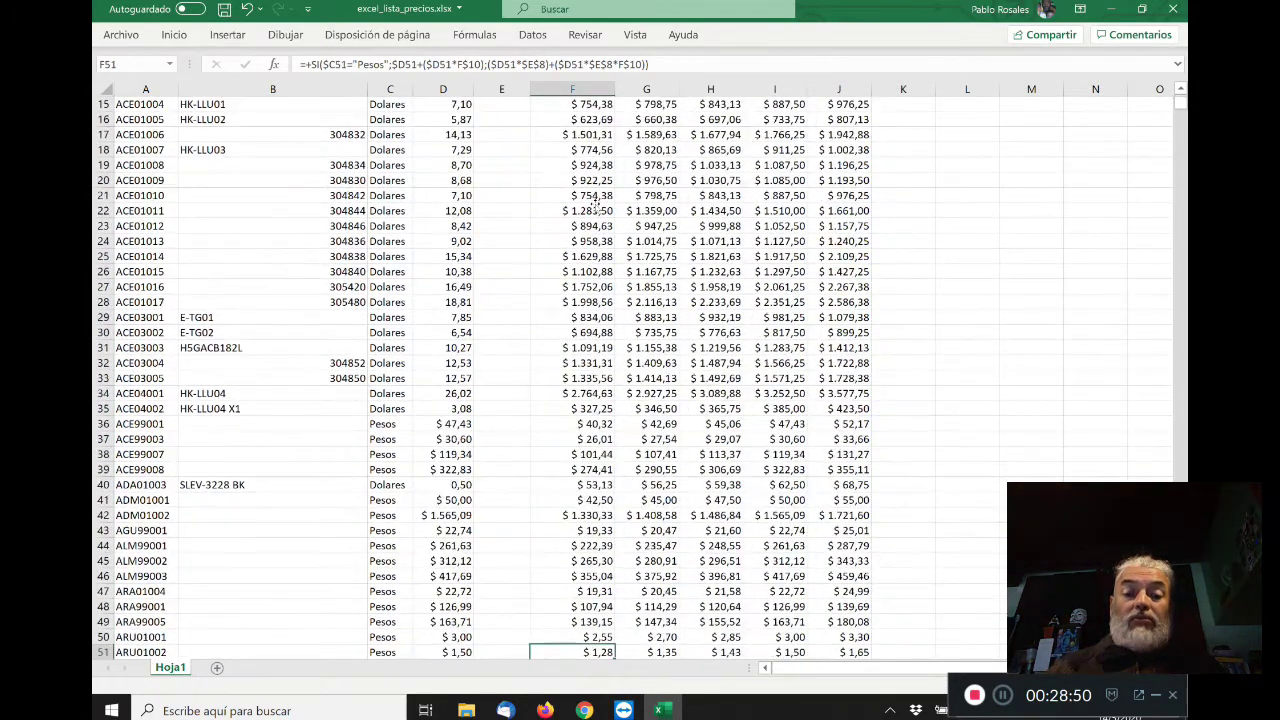
key("Up")
key("Up")
key("Up")
key("Up")
key("Up")
key("Up")
key("Up")
key("Up")
key("Up")
key("Up")
key("Up")
key("Up")
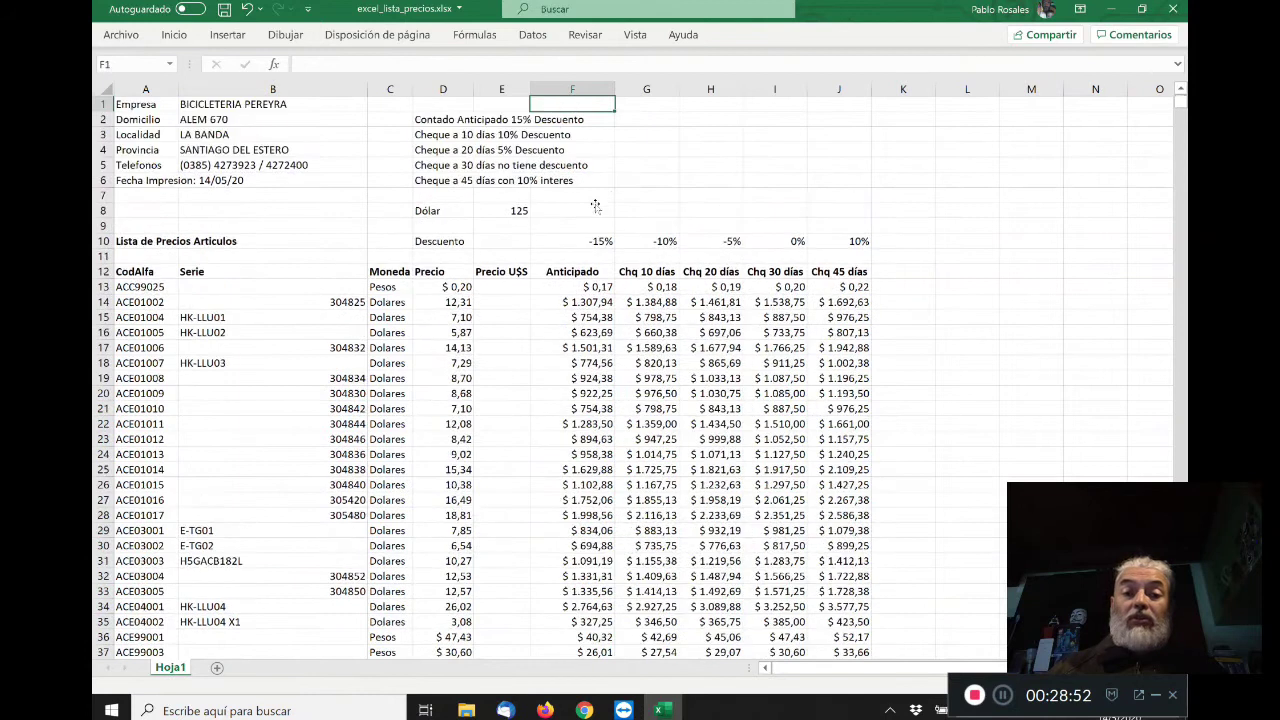
key("Down")
key("Down")
key("Down")
key("Down")
key("Down")
key("Down")
key("Down")
key("Down")
key("Down")
key("Down")
key("Down")
key("Down")
key("Up")
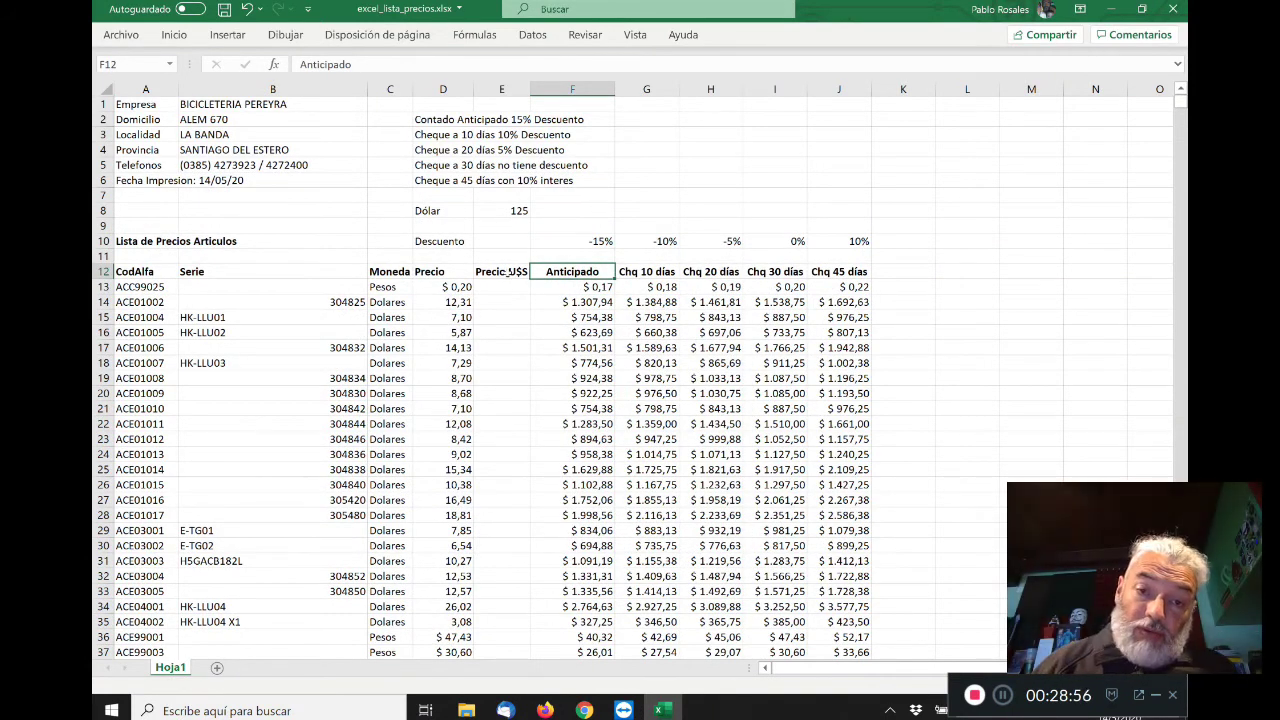
- Examine the Precio U$S heading, the dollar rate in E8 and the first Anticipado formulas in F13:F15
left_click(521, 272)
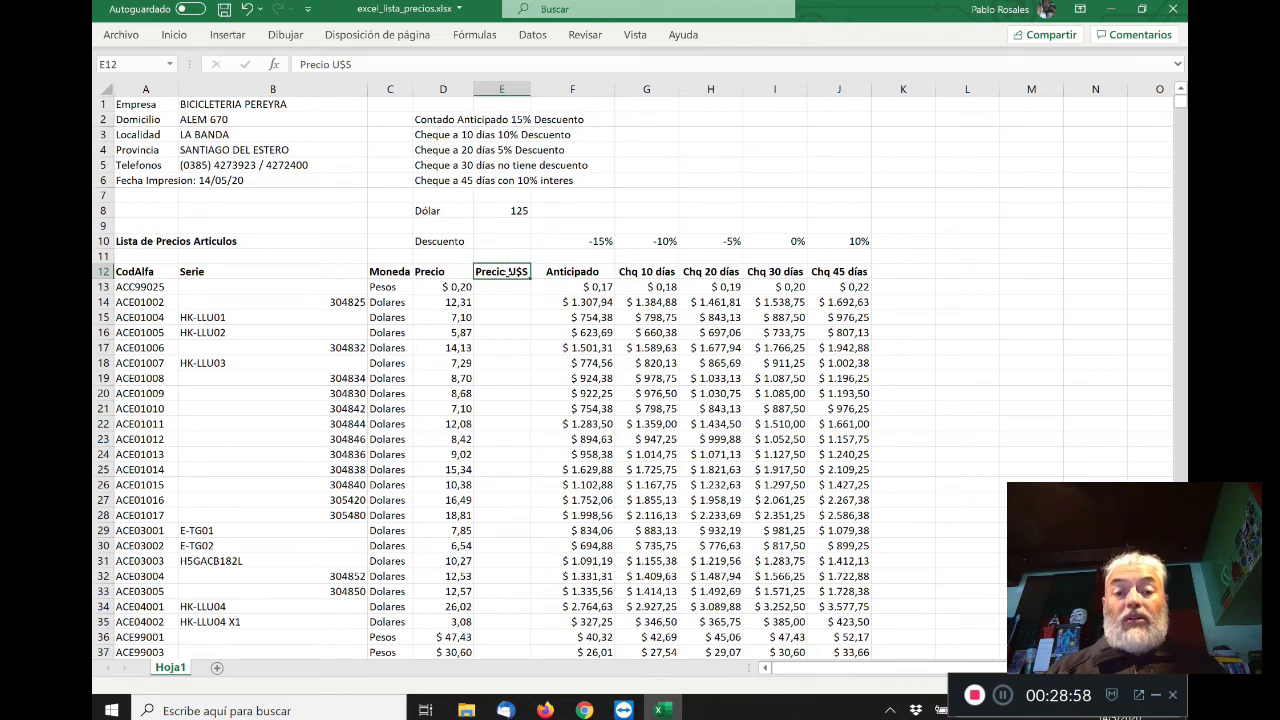
left_click(521, 210)
left_click(578, 273)
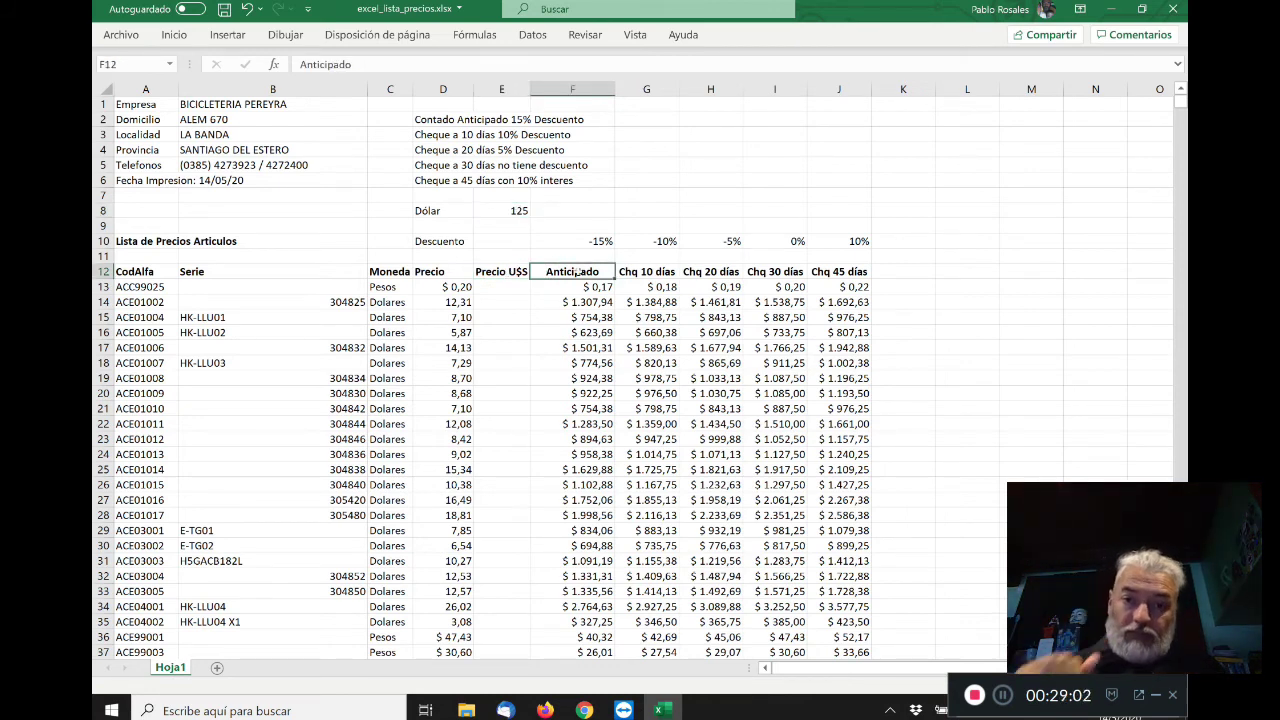
key("Down")
key("Down")
key("Down")
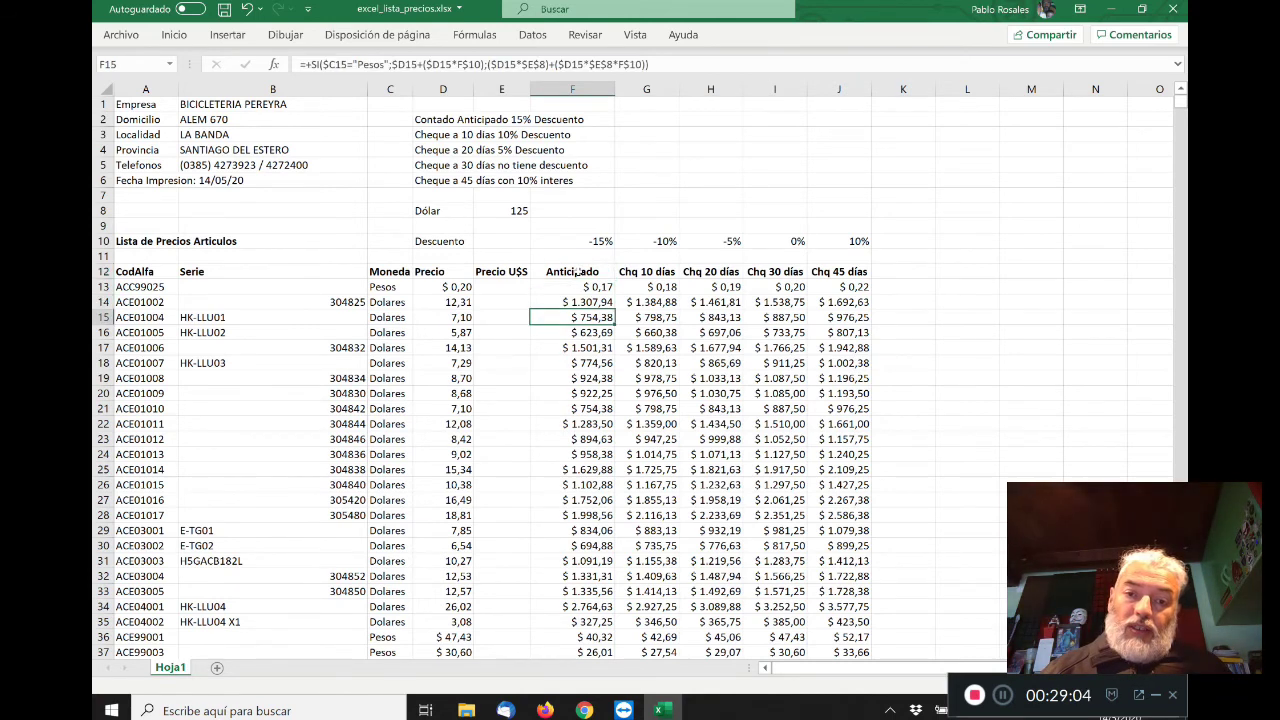
key("Up")
key("Up")
key("Up")
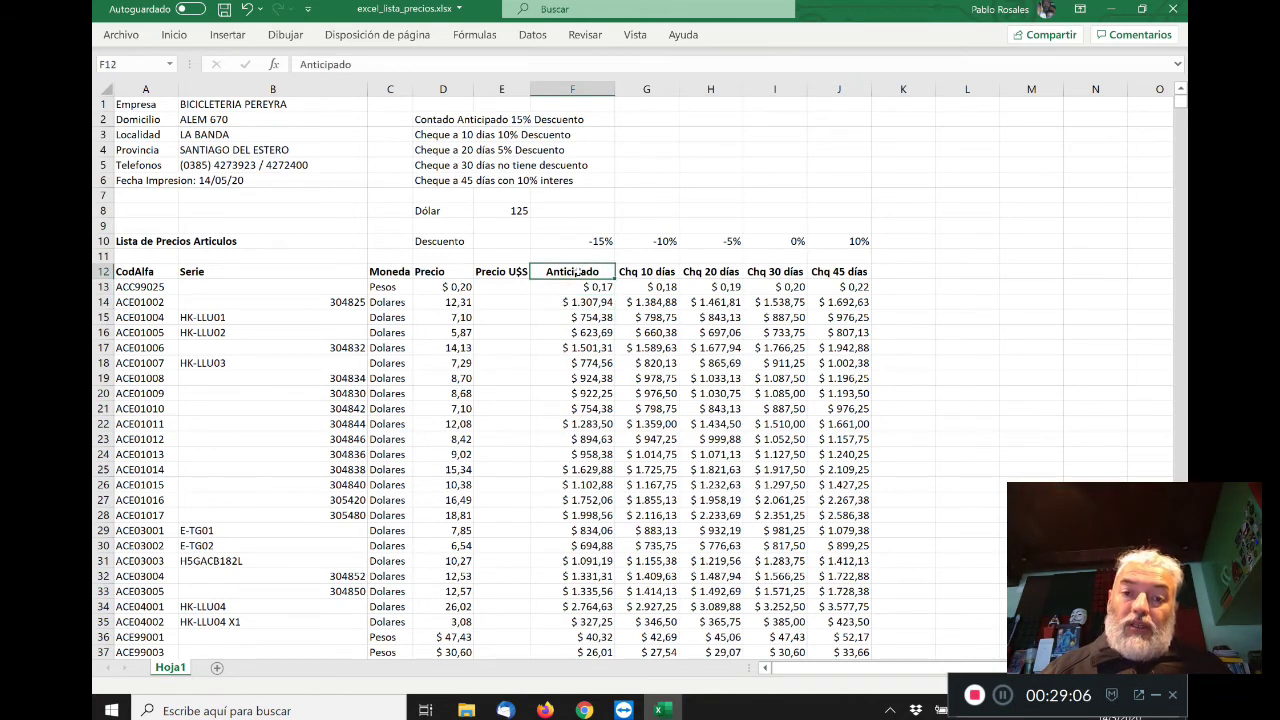
key("Down")
key("Down")
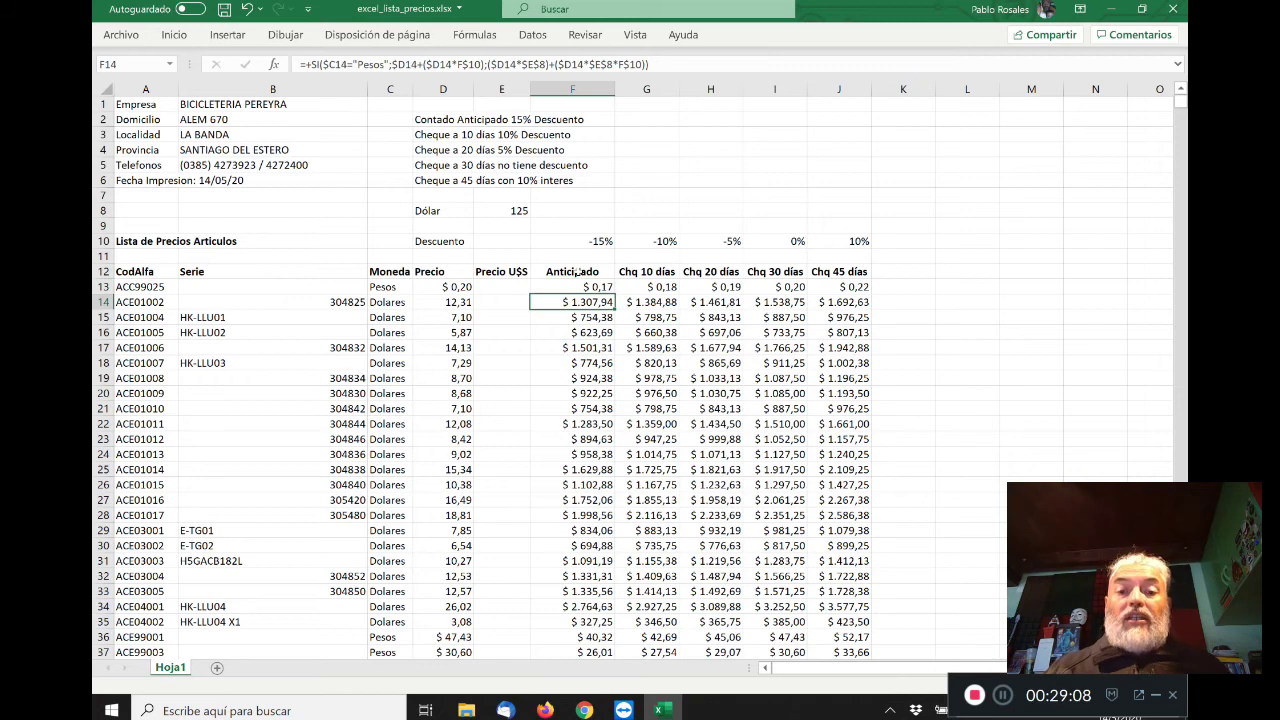
- Compare the Anticipado formula in F14 with the article's price in D14 and the Chq 10 días formula in G14
key("Left")
key("Left")
key("Left")
key("Left")
key("Left")
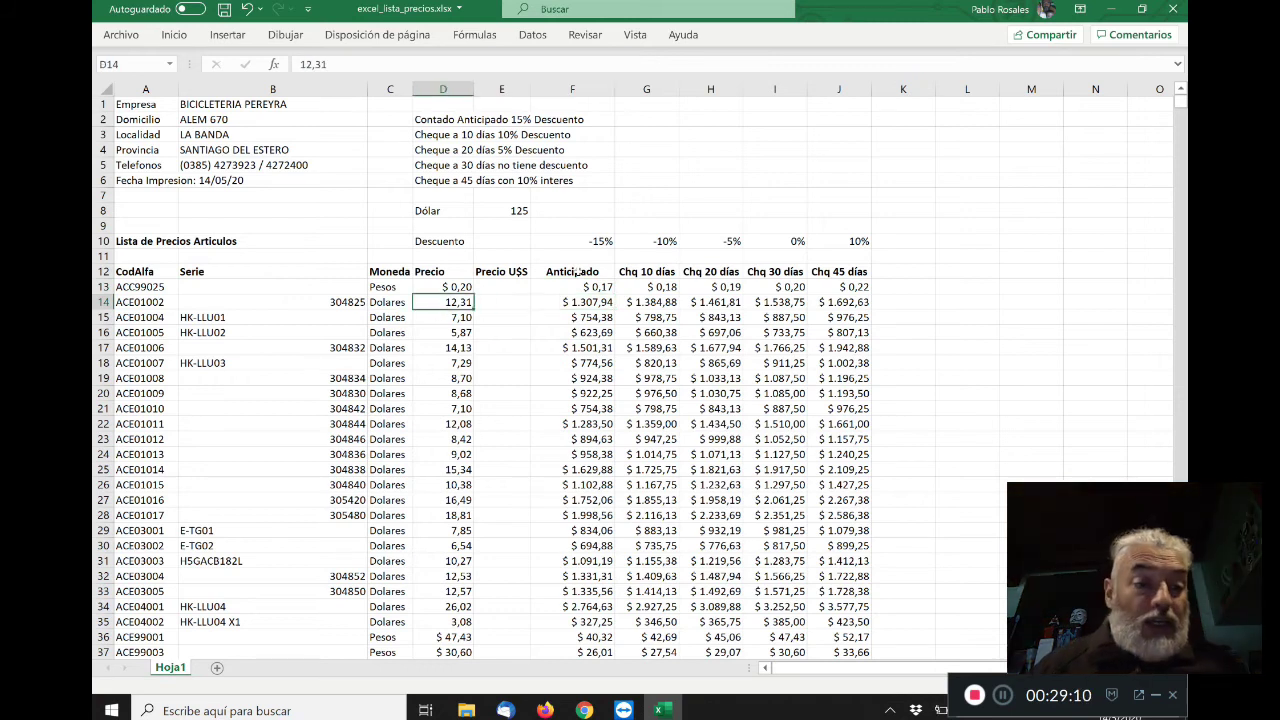
key("Right")
key("Right")
key("Right")
key("Right")
key("Right")
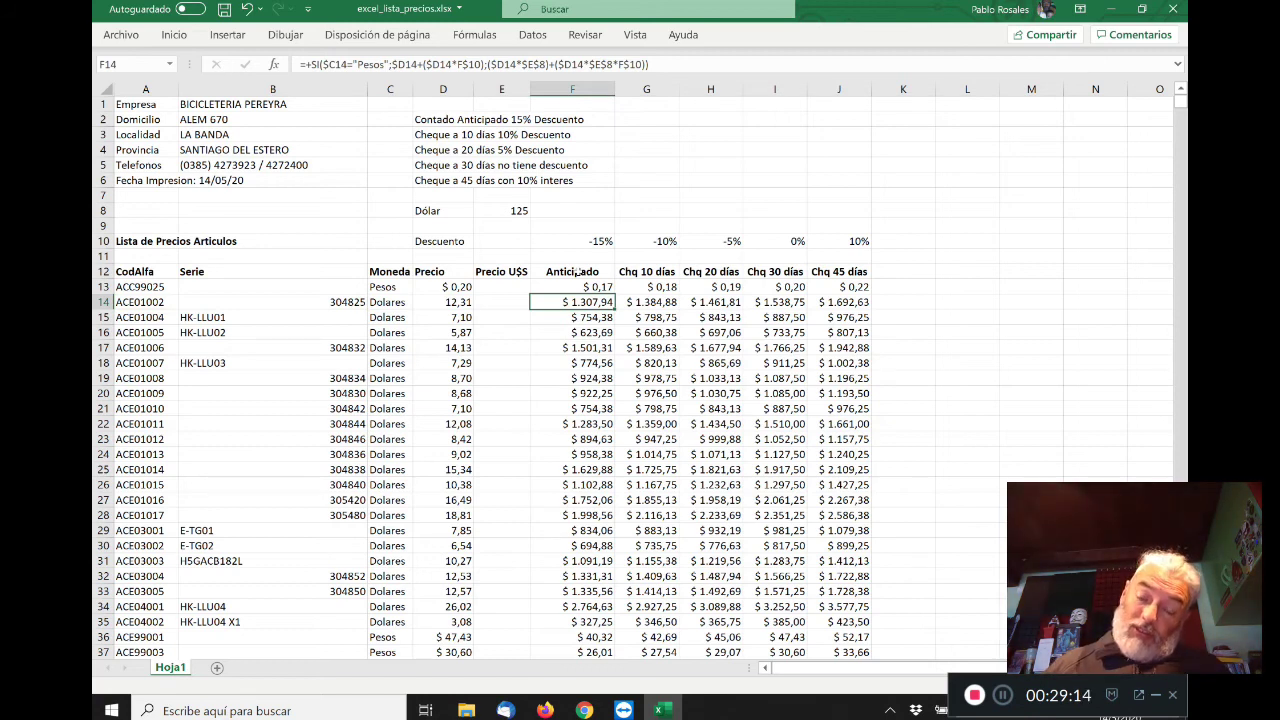
key("Left")
key("Left")
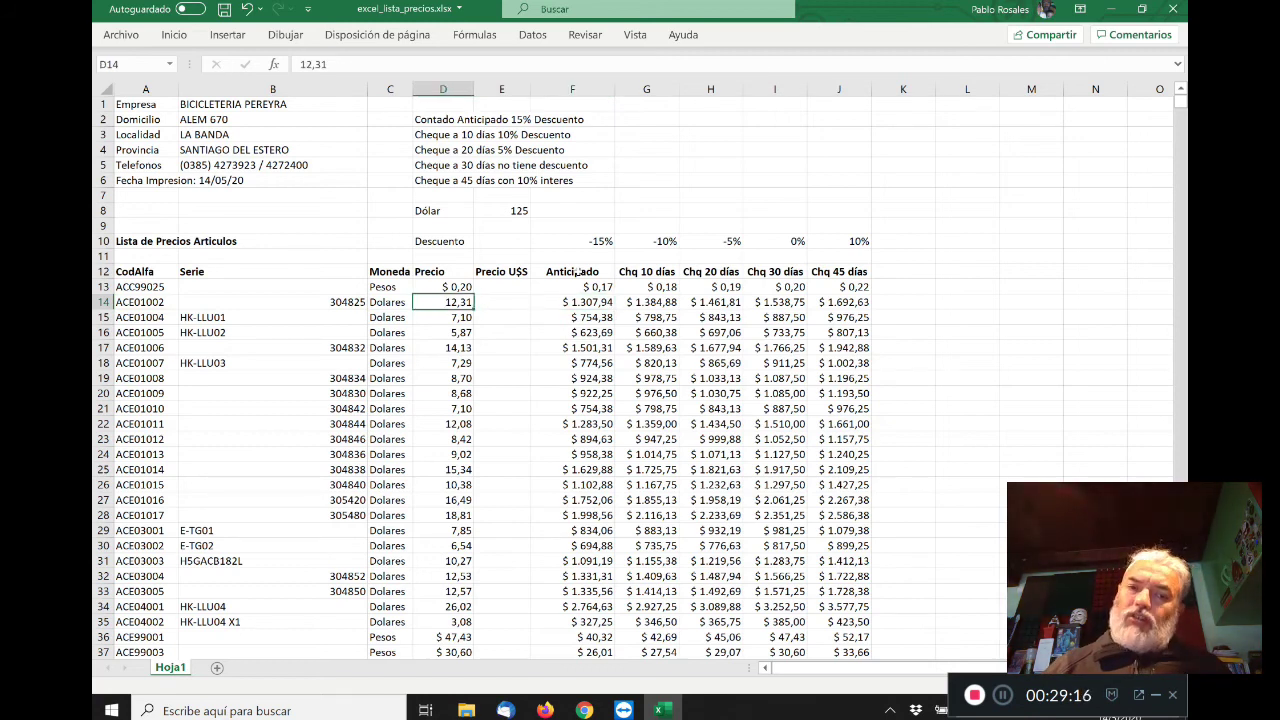
key("Right")
key("Right")
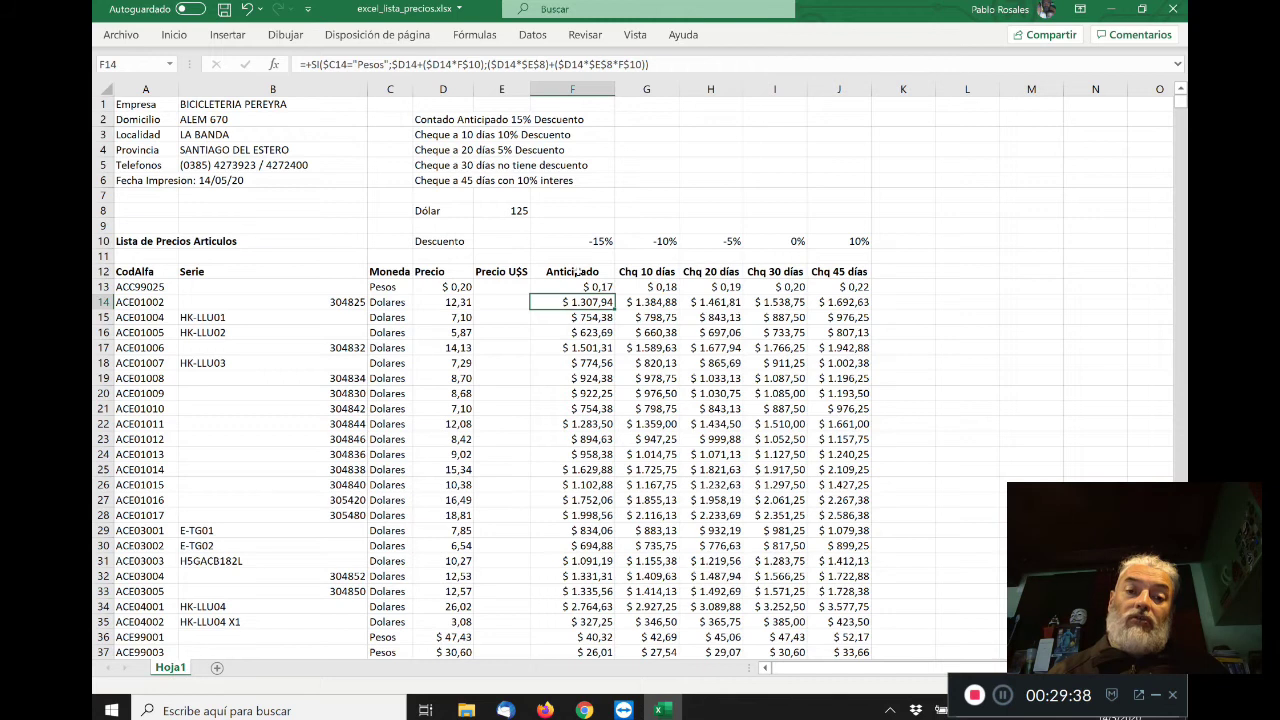
key("Left")
key("Left")
key("Right")
key("Right")
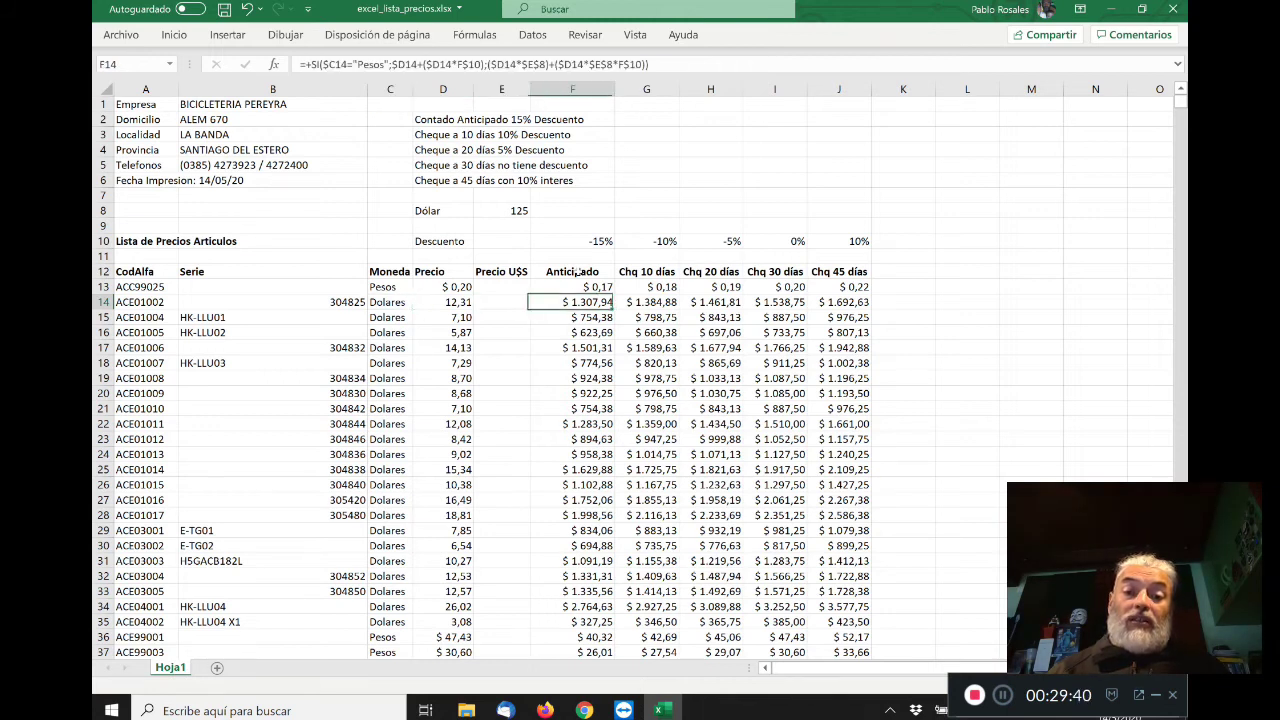
key("Left")
key("Left")
key("Left")
key("Right")
key("Right")
key("Right")
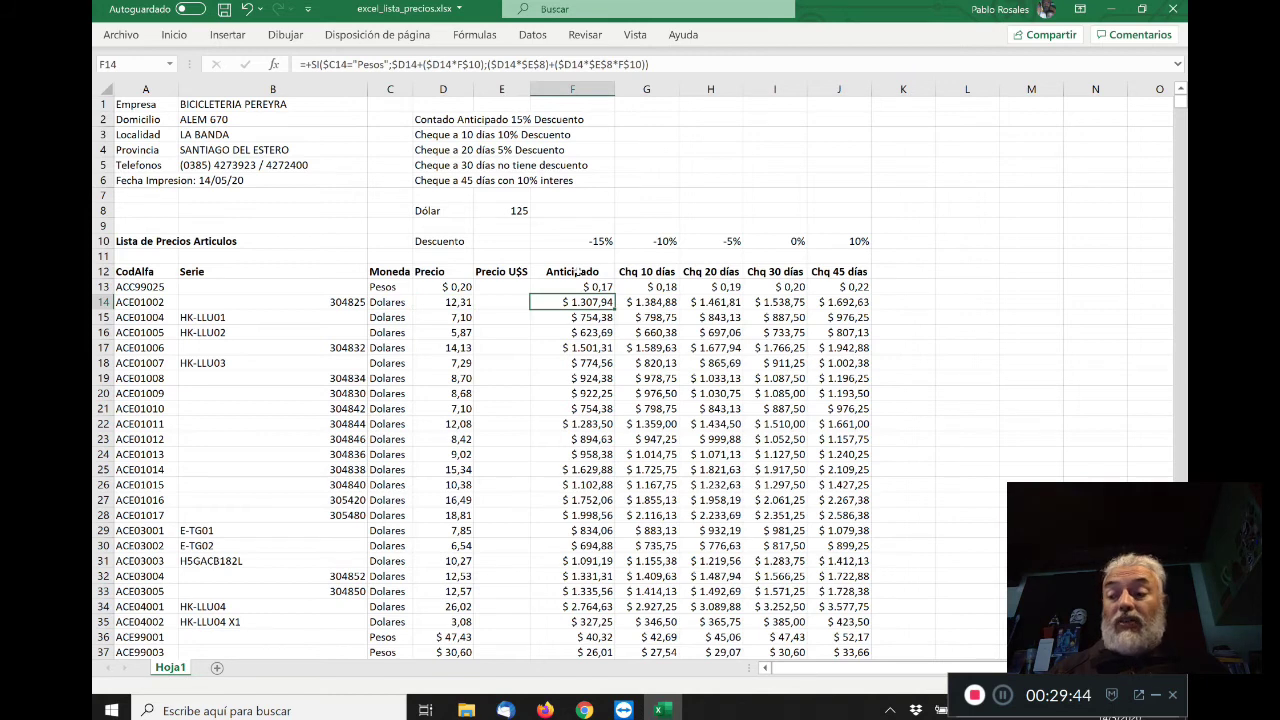
key("Left")
key("Left")
key("Left")
key("Right")
key("Right")
key("Right")
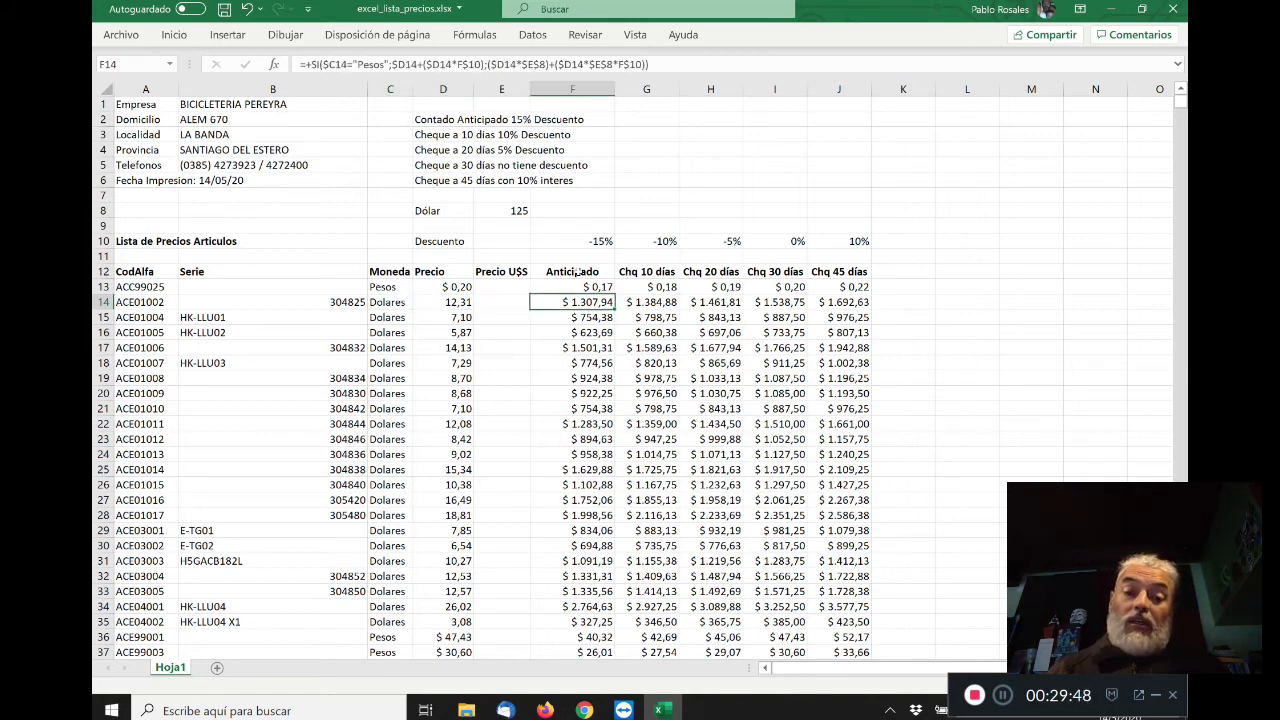
key("Left")
key("Left")
key("Left")
key("Right")
key("Right")
key("Right")
key("Right")
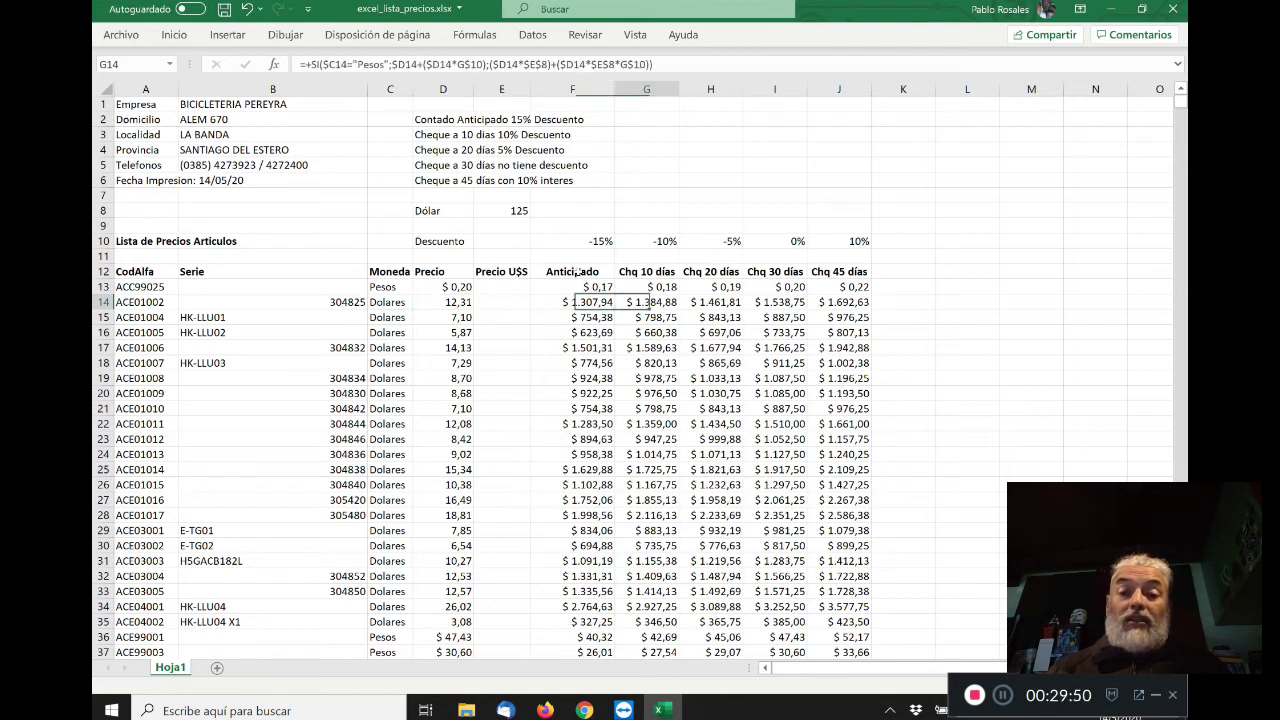
key("Left")
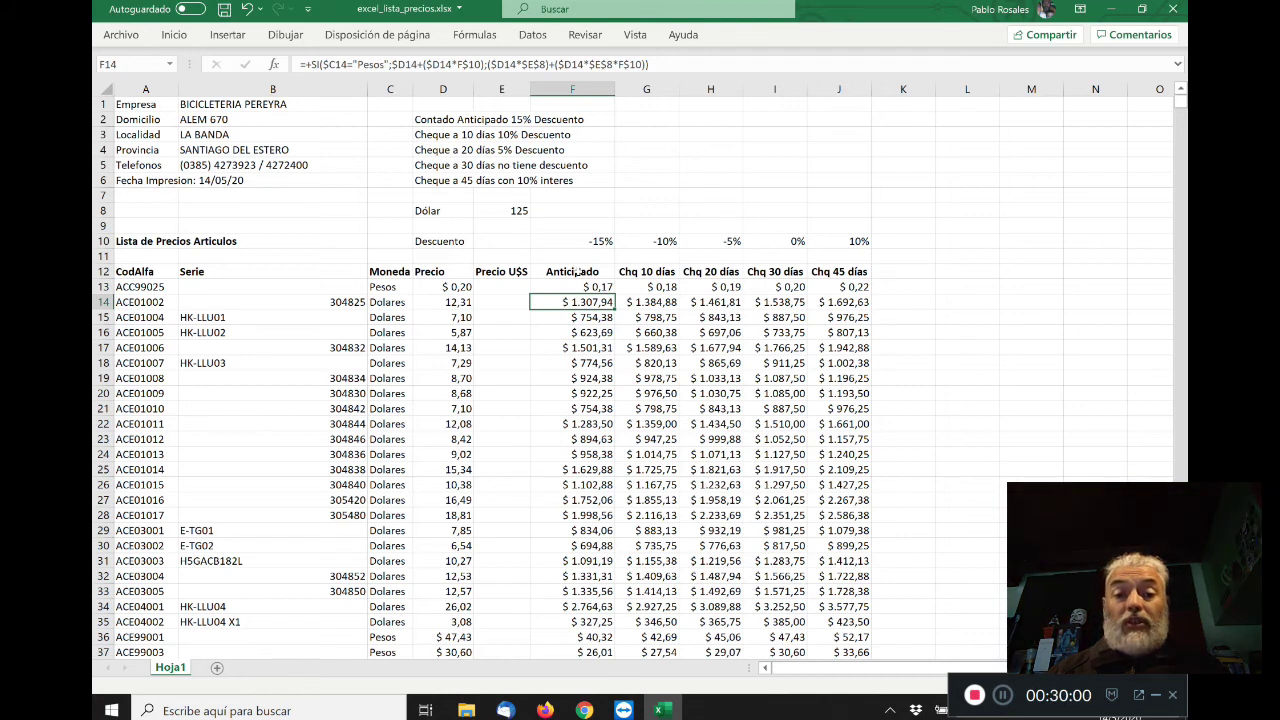
key("Right")
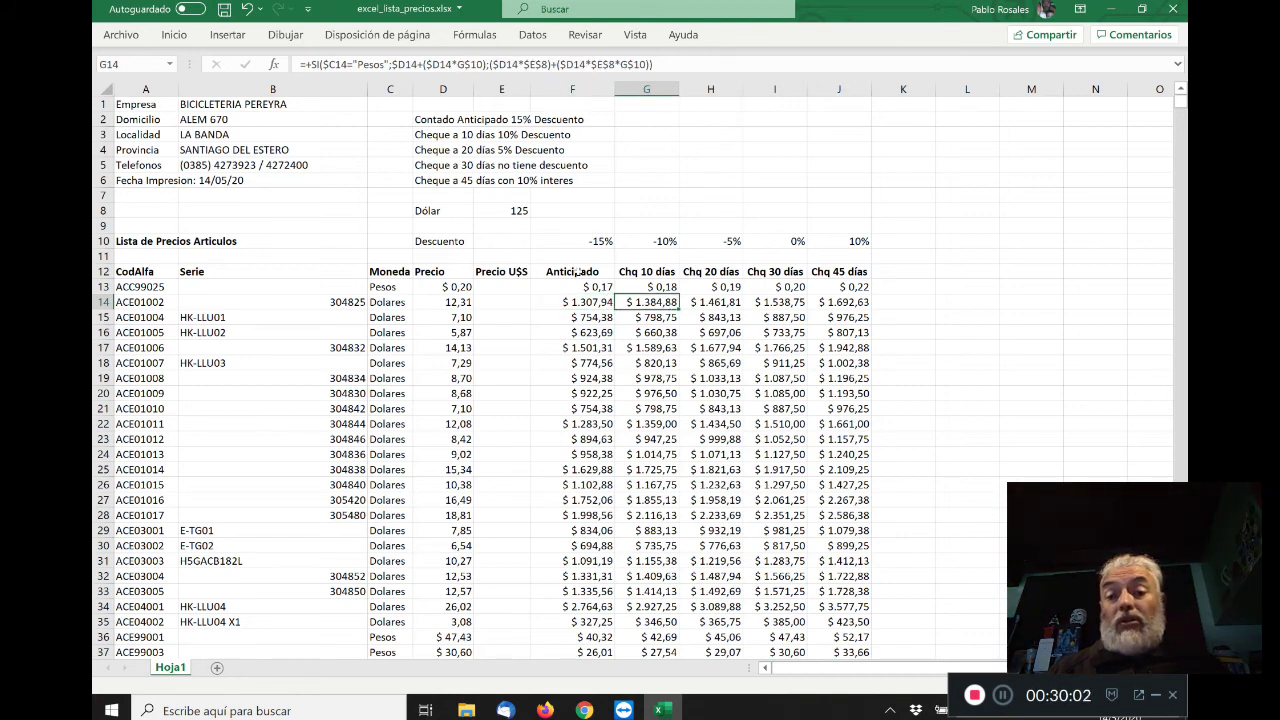
- Review the Anticipado column down through the article list and back up to the header rows
key("Left")
key("Up")
key("Down")
key("Down")
key("Down")
key("Down")
key("Down")
key("Down")
key("Down")
key("Down")
key("Down")
key("Down")
key("Down")
key("Down")
key("Down")
key("Down")
key("Down")
key("Down")
key("Down")
key("Down")
key("Down")
key("Down")
key("Down")
key("Up")
key("Up")
key("Up")
key("Up")
key("Up")
key("Up")
key("Up")
key("Up")
key("Up")
key("Up")
key("Up")
key("Up")
key("Up")
key("Up")
key("Up")
key("Up")
key("Up")
key("Up")
key("Up")
key("Up")
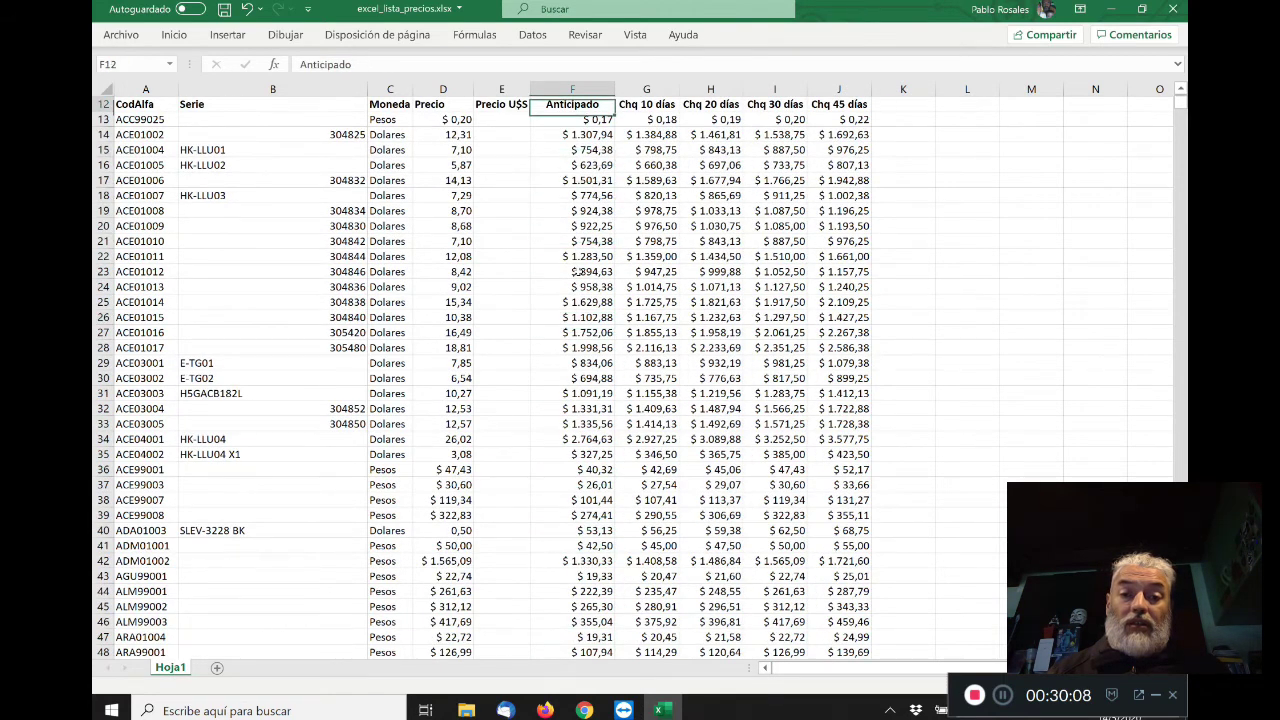
key("Up")
key("Up")
key("Up")
key("Up")
key("Up")
key("Up")
key("Up")
key("Up")
key("Up")
key("Up")
key("Up")
key("Down")
key("Down")
key("Down")
key("Down")
key("Down")
key("Down")
key("Down")
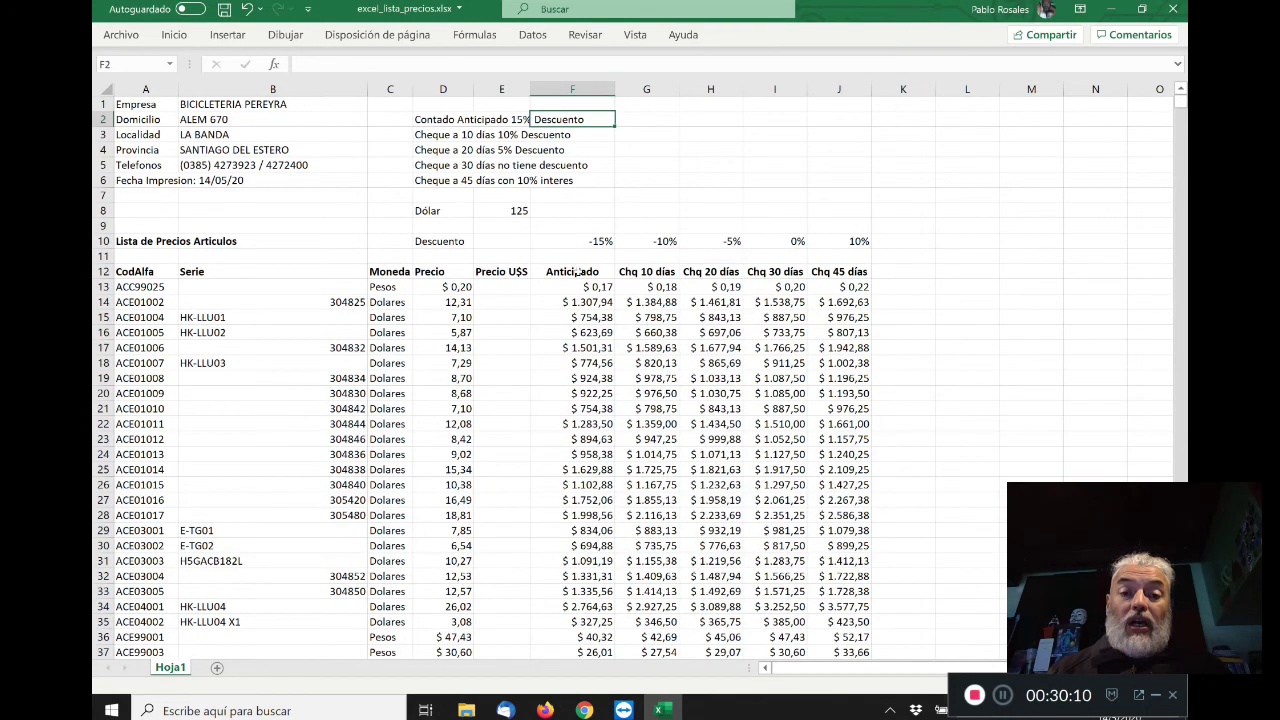
- Review the payment-term conditions in the header rows and the dollar rate in E8
key("Left")
key("Left")
key("Down")
key("Down")
key("Down")
key("Up")
key("Up")
key("Up")
key("Right")
key("Right")
key("Right")
key("Right")
key("Right")
key("Right")
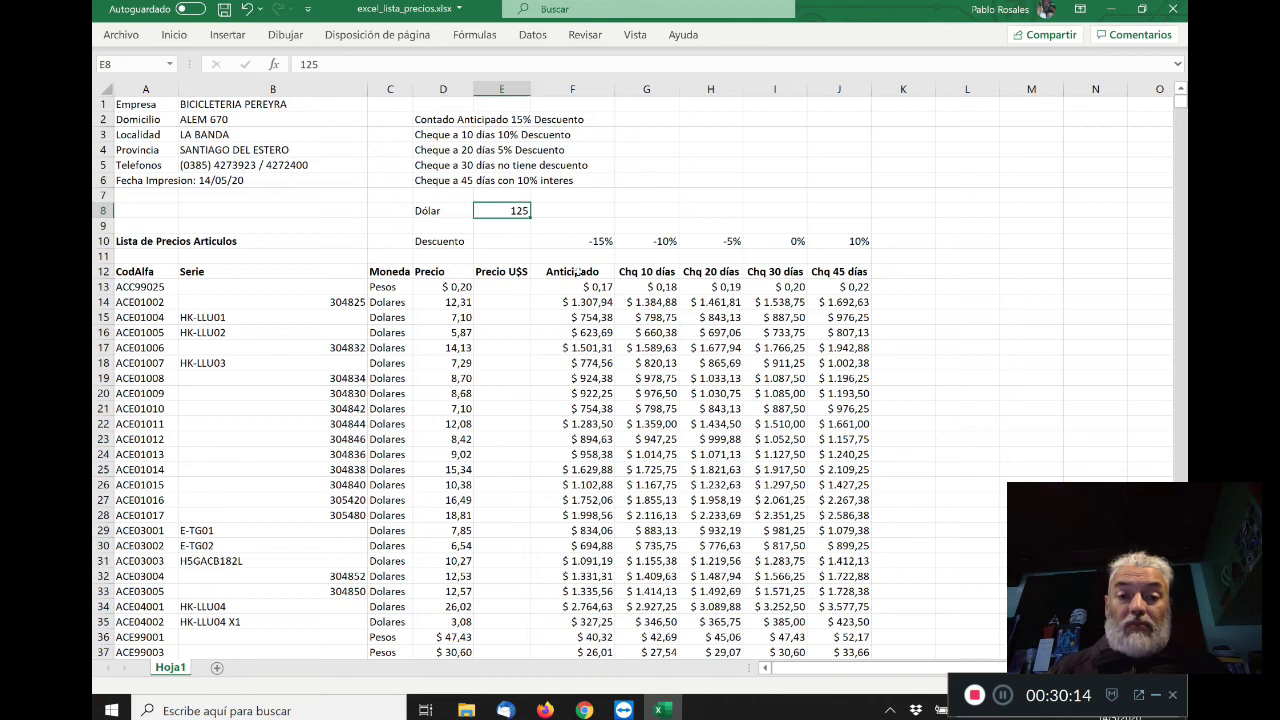
key("Left")
key("Left")
key("Left")
key("Left")
key("Left")
key("Left")
key("Right")
key("Right")
- Look down the Anticipado column past row 51 to the articles around row 78 and return to the first row
key("Down")
key("Down")
key("Down")
key("Down")
key("Down")
key("Down")
key("Down")
key("Down")
key("Down")
key("Down")
key("Down")
key("Down")
key("Down")
key("Down")
key("Down")
key("Down")
key("Down")
key("Down")
key("Down")
key("Down")
key("Down")
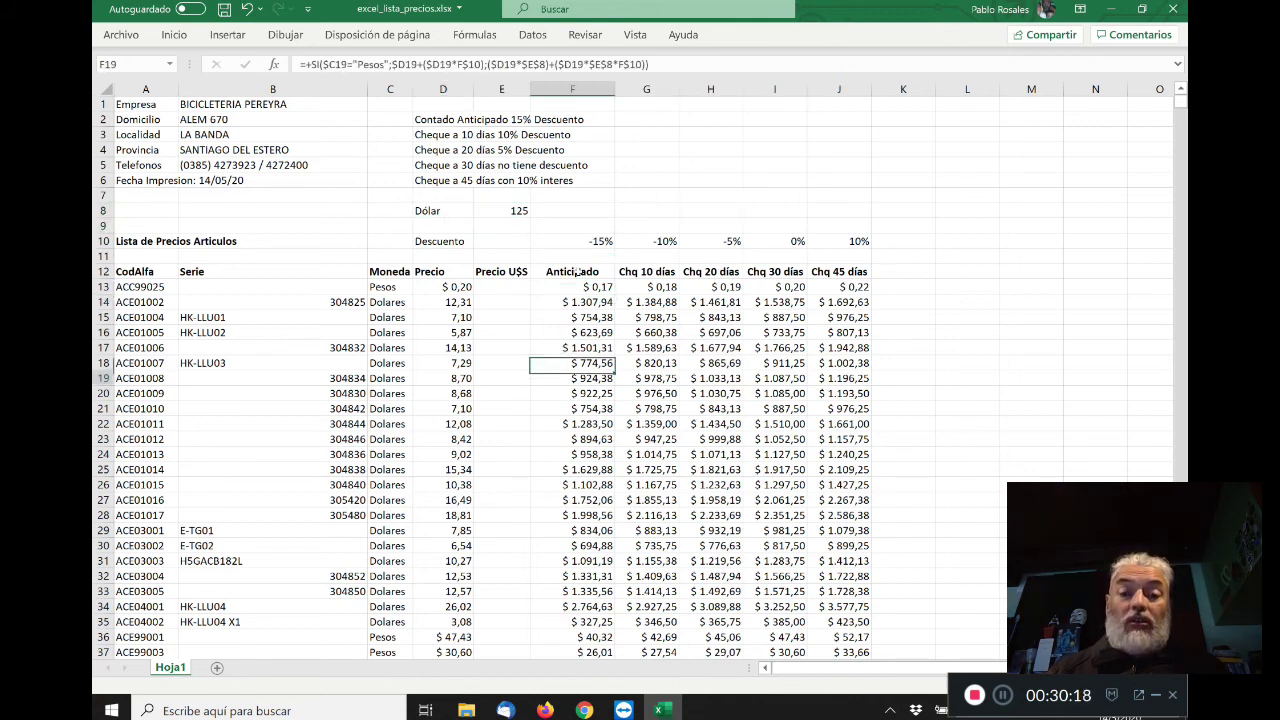
key("Down")
key("Down")
key("Down")
key("Down")
key("Down")
key("Down")
key("Down")
key("Down")
key("Down")
key("Down")
key("Down")
key("Down")
key("Down")
key("Down")
key("Down")
key("Down")
key("Down")
key("Down")
key("Down")
key("Down")
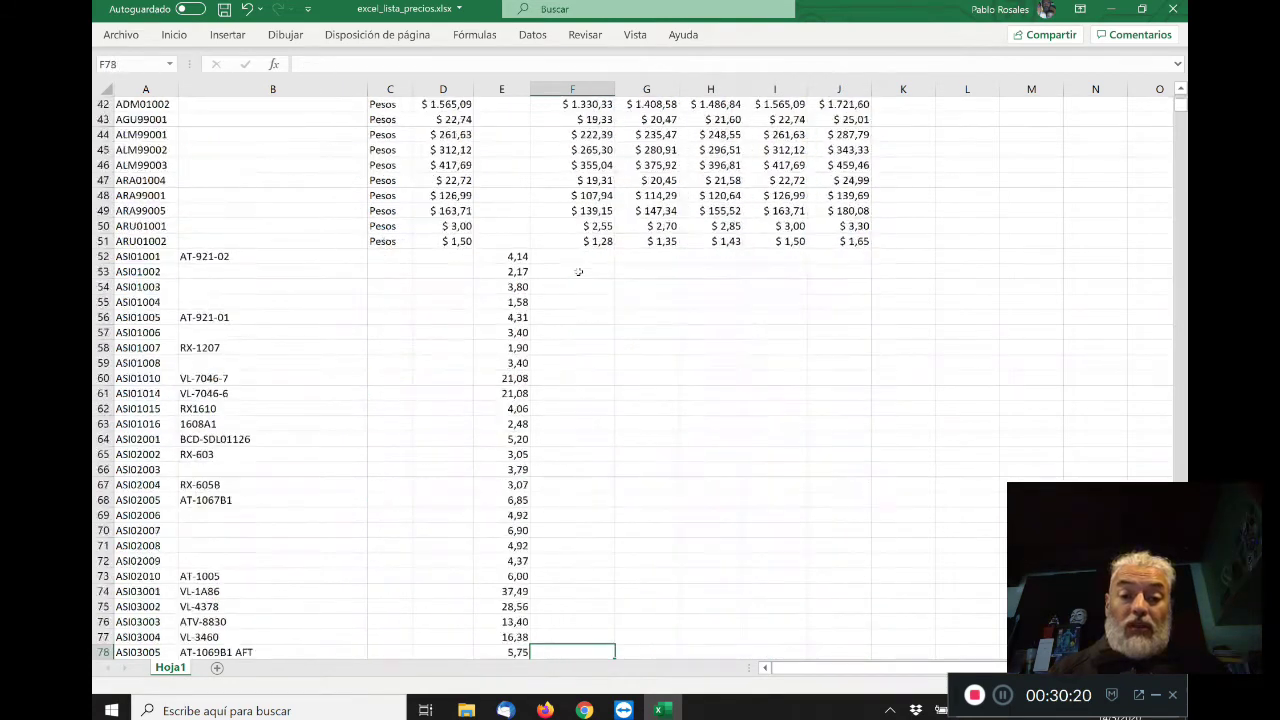
key("Up")
key("Up")
key("Up")
key("Up")
key("Up")
key("Up")
key("Up")
key("Up")
key("Up")
key("Up")
key("Up")
key("Up")
key("Up")
key("Up")
key("Up")
key("Up")
key("Up")
key("Up")
key("Up")
key("Up")
key("Up")
key("Up")
key("Up")
key("Up")
key("Up")
key("Up")
key("Up")
key("Up")
key("Up")
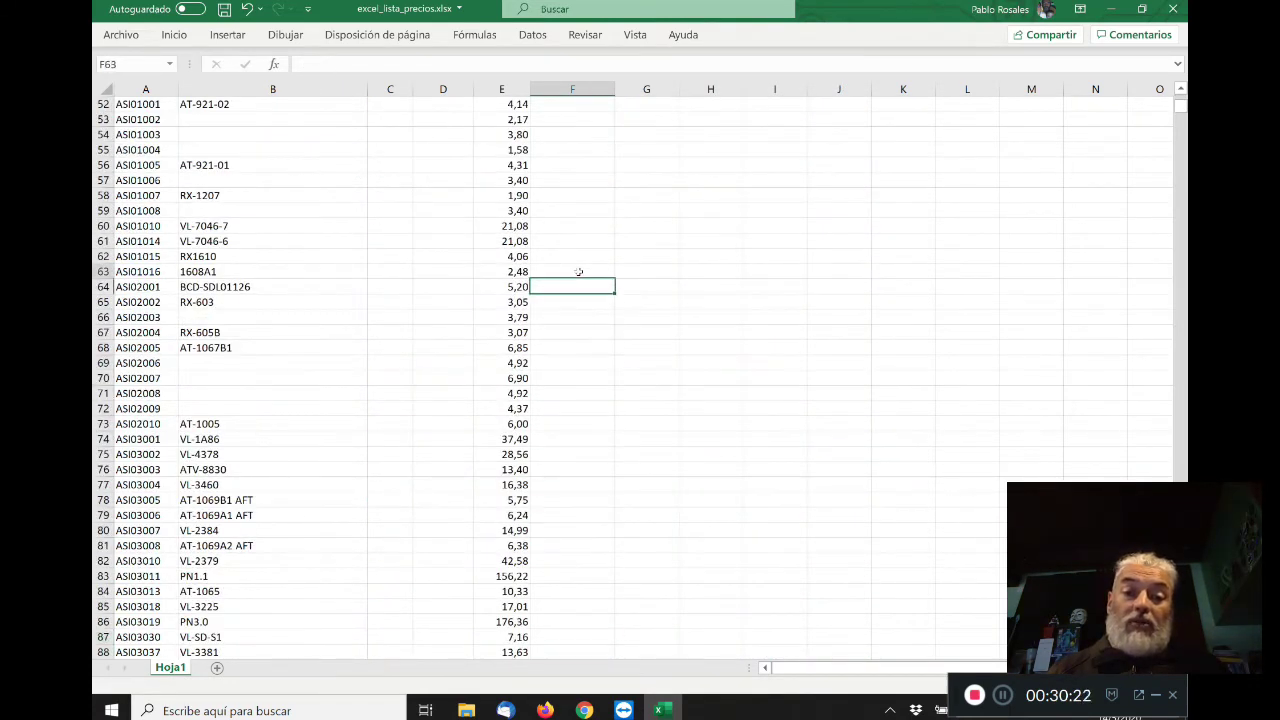
key("Up")
key("Up")
key("Up")
key("Up")
key("Up")
key("Up")
key("Up")
key("Up")
key("Up")
key("Up")
key("Up")
key("Up")
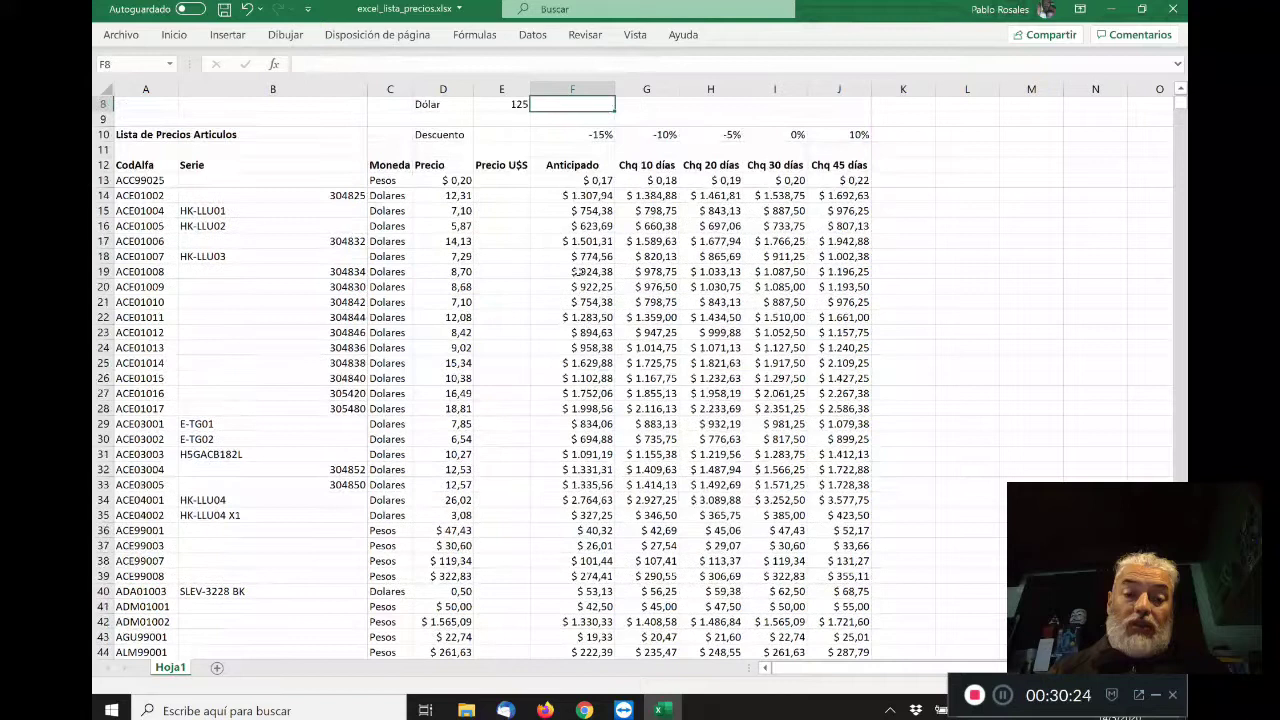
key("Up")
key("Up")
key("Up")
key("Up")
key("Up")
key("Up")
key("Up")
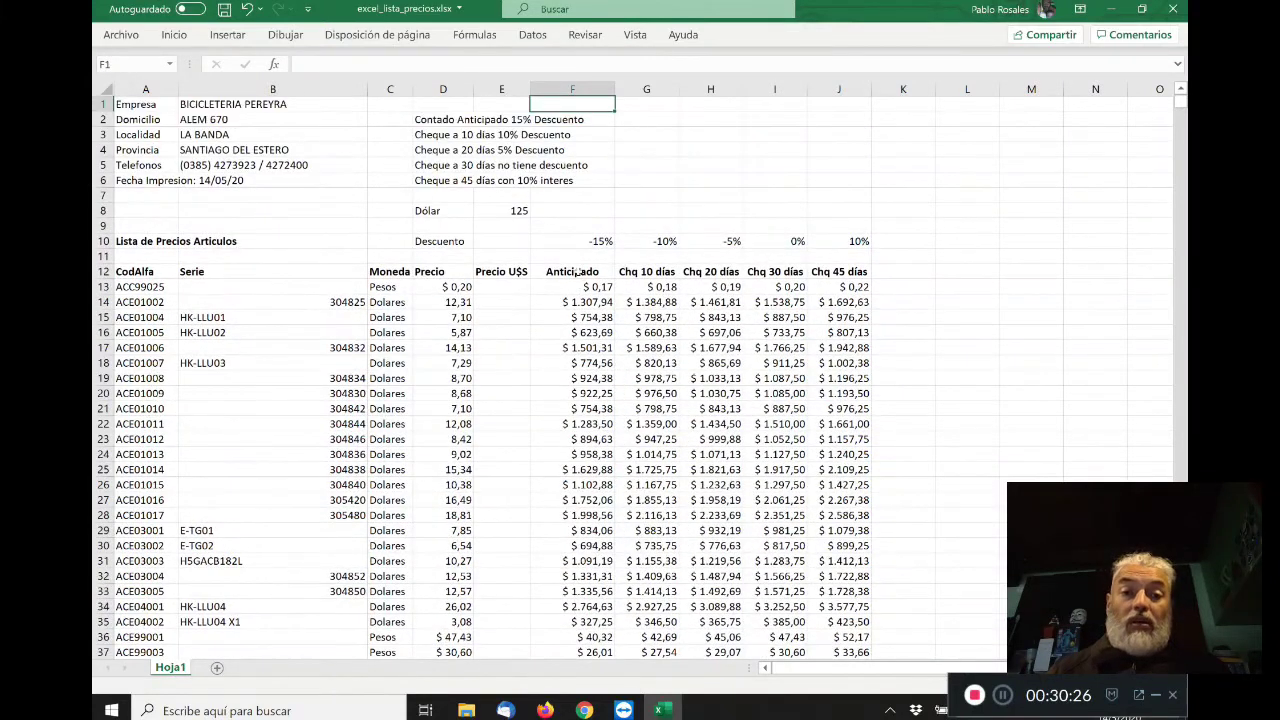
- Look across the top heading rows of the price list and return to the Dólar value in E8
key("Left")
key("Left")
key("Left")
key("Left")
key("Left")
key("Right")
key("Right")
key("Right")
key("Right")
key("Right")
key("Right")
key("Right")
key("Right")
key("Right")
key("Down")
key("Down")
key("Down")
key("Down")
key("Down")
key("Down")
key("Down")
key("Left")
key("Left")
key("Left")
key("Left")
key("Left")
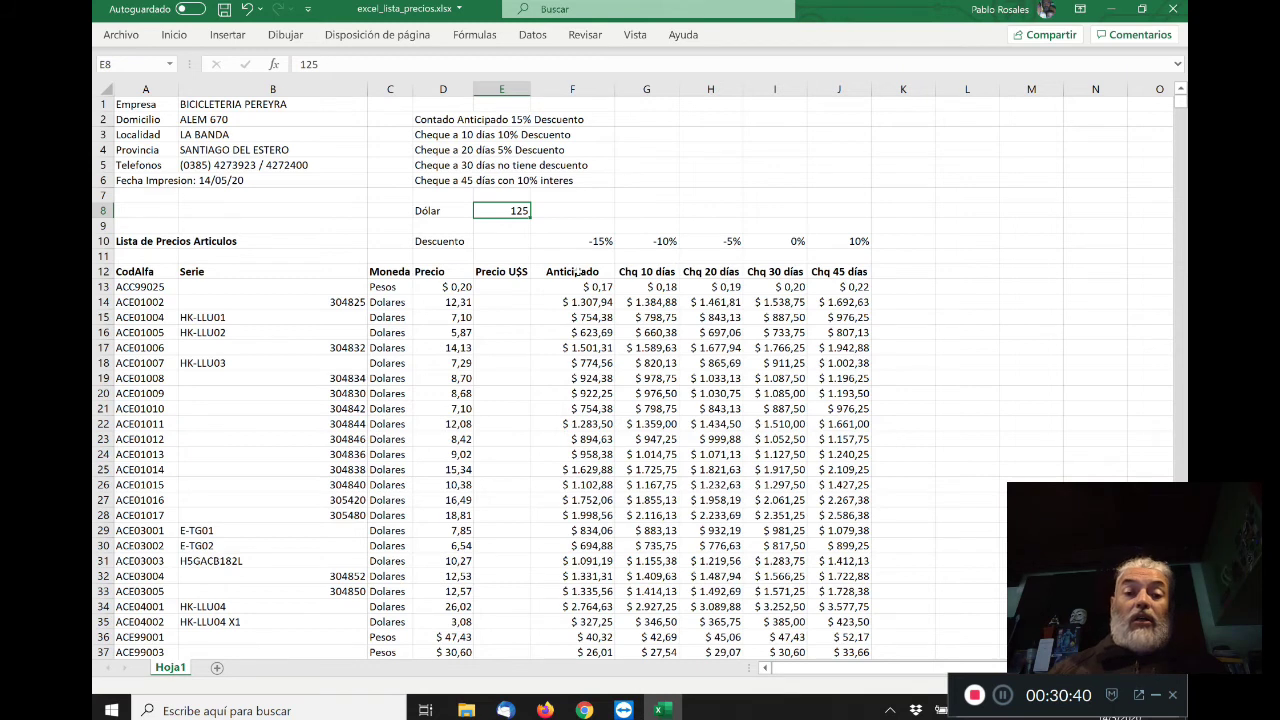
- Examine the Descuento percentages in row 10 for each payment term from Anticipado to Chq 45 días
key("Up")
key("Down")
key("Down")
key("Down")
key("Down")
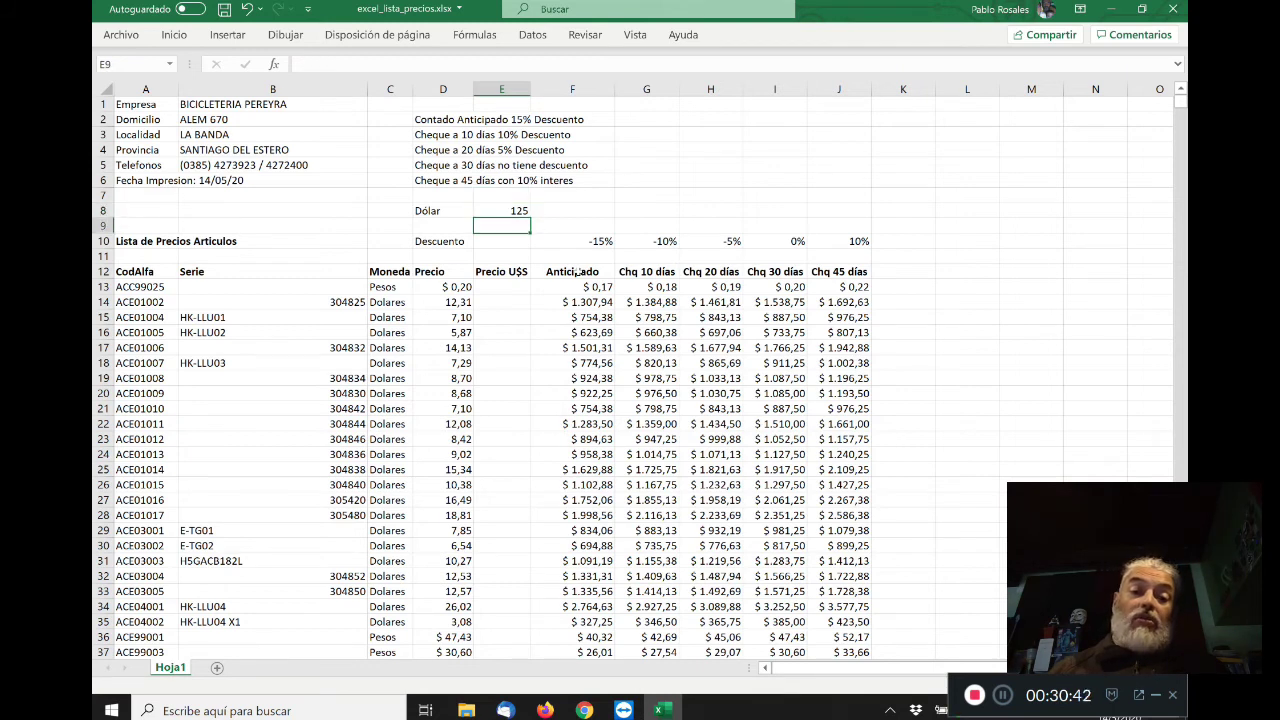
key("Up")
key("Right")
key("Right")
key("Right")
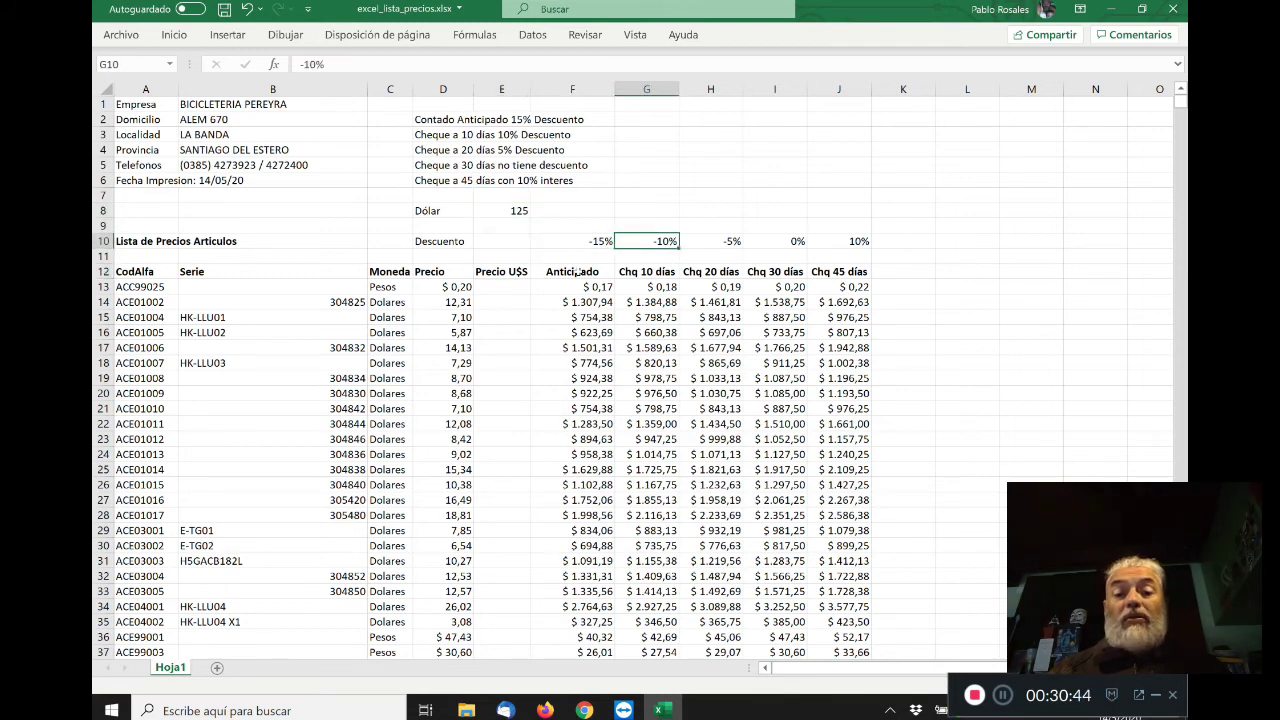
key("Right")
key("Right")
key("Right")
key("Left")
key("Left")
key("Left")
key("Left")
key("Left")
key("Right")
key("Right")
key("Right")
key("Right")
key("Up")
key("Up")
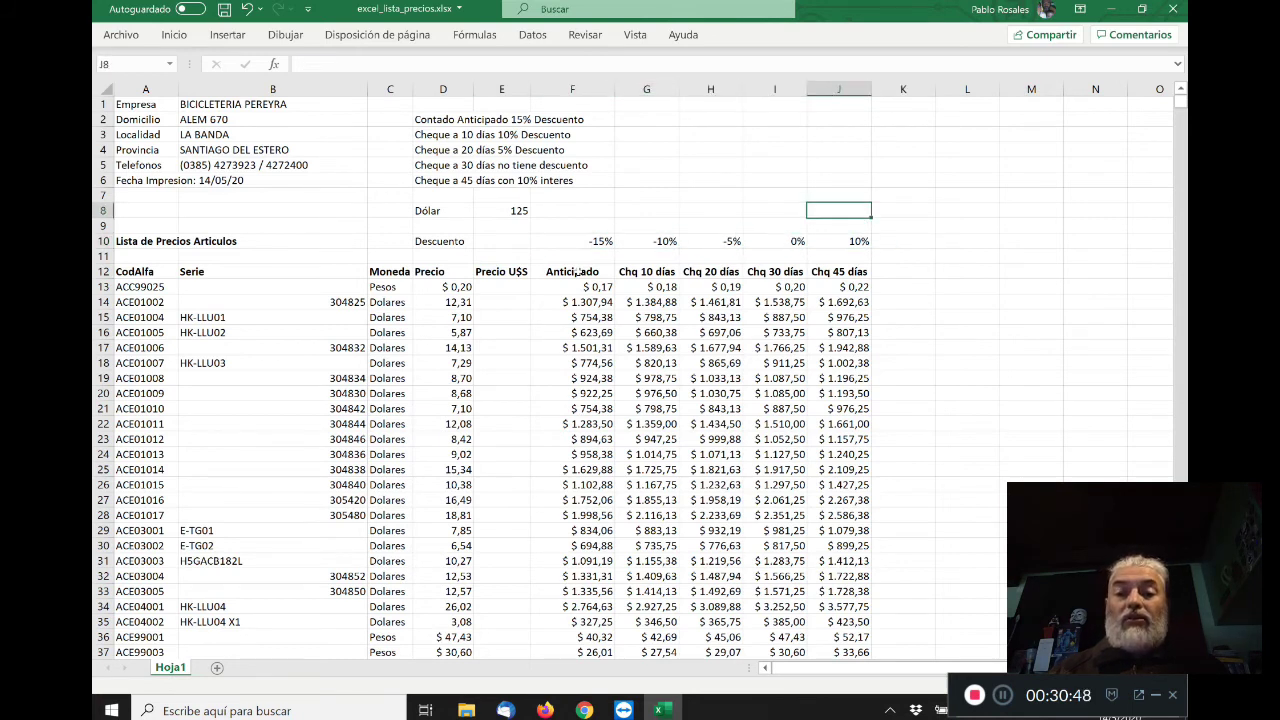
- Review the Dólar value in E8 and the payment-term headings in row 12 from Anticipado to Chq 45 días
key("Left")
key("Left")
key("Left")
key("Left")
key("Left")
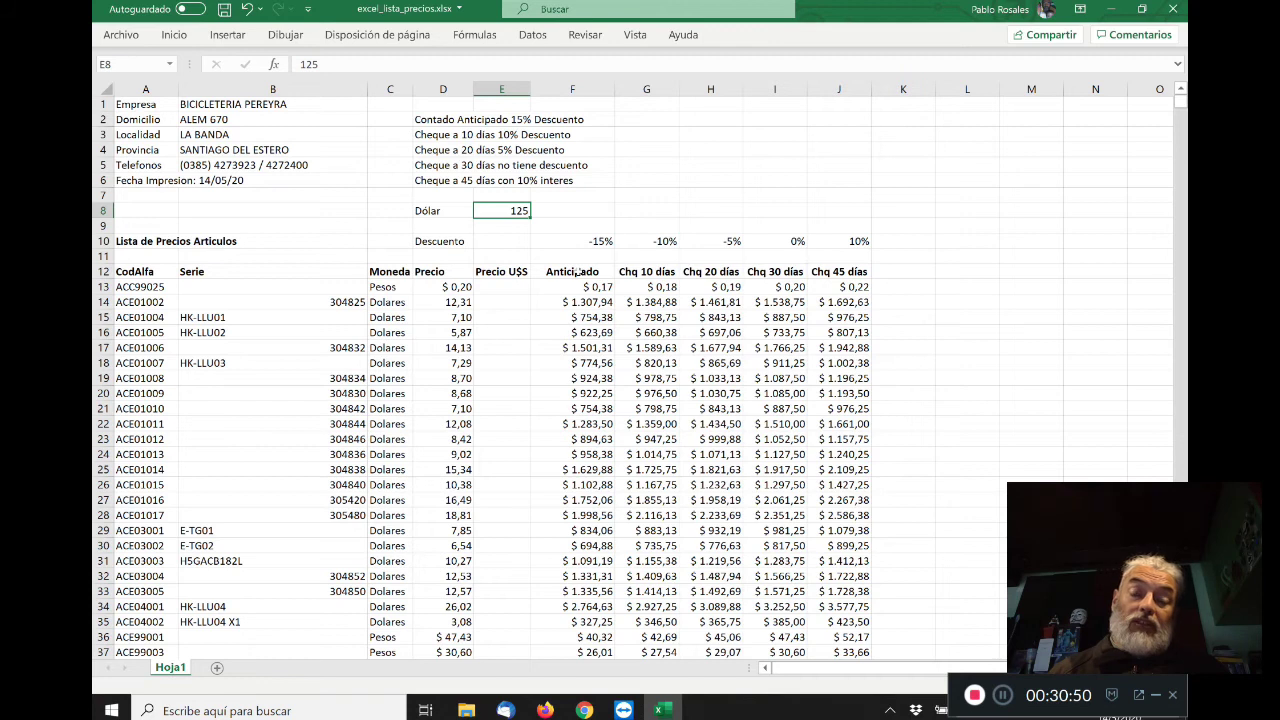
key("Down")
key("Down")
key("Down")
key("Down")
key("Down")
key("Right")
key("Right")
key("Left")
key("Left")
key("Up")
key("Right")
key("Right")
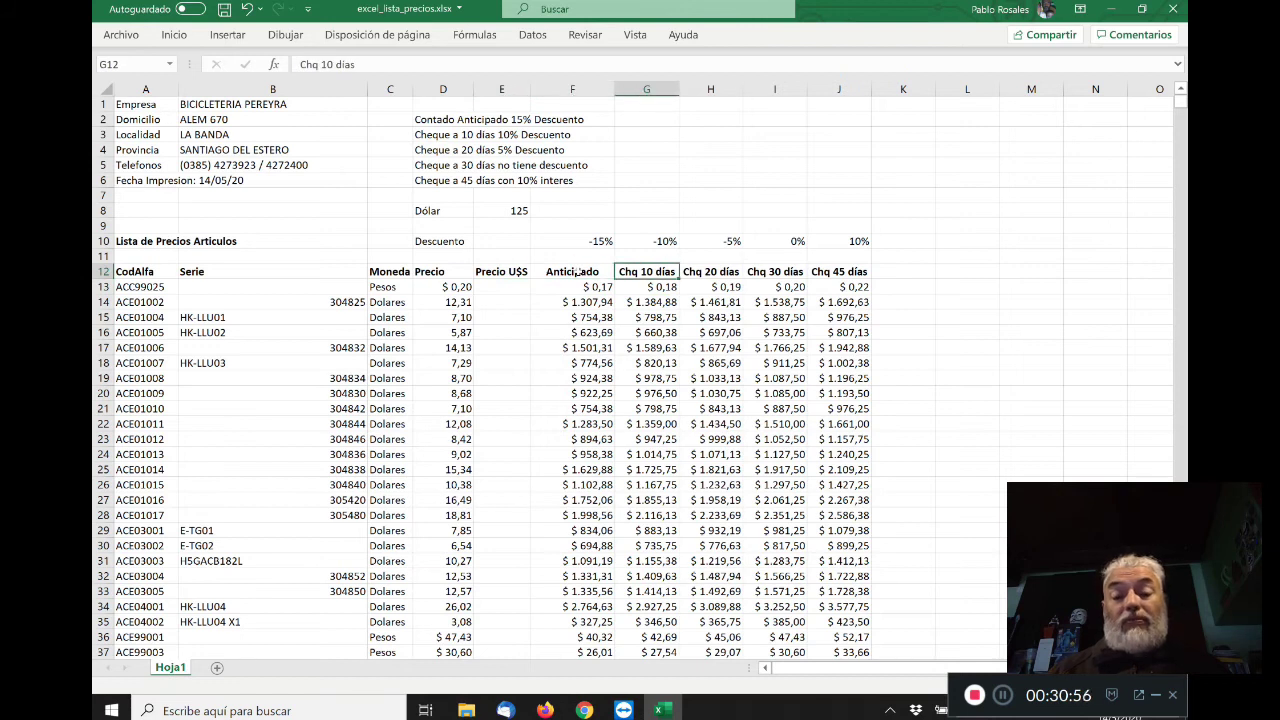
key("Left")
key("Right")
key("Right")
key("Right")
key("Right")
key("Left")
key("Left")
key("Left")
- Set the Dólar value in E8 to 110
key("Up")
key("Up")
key("Up")
key("Up")
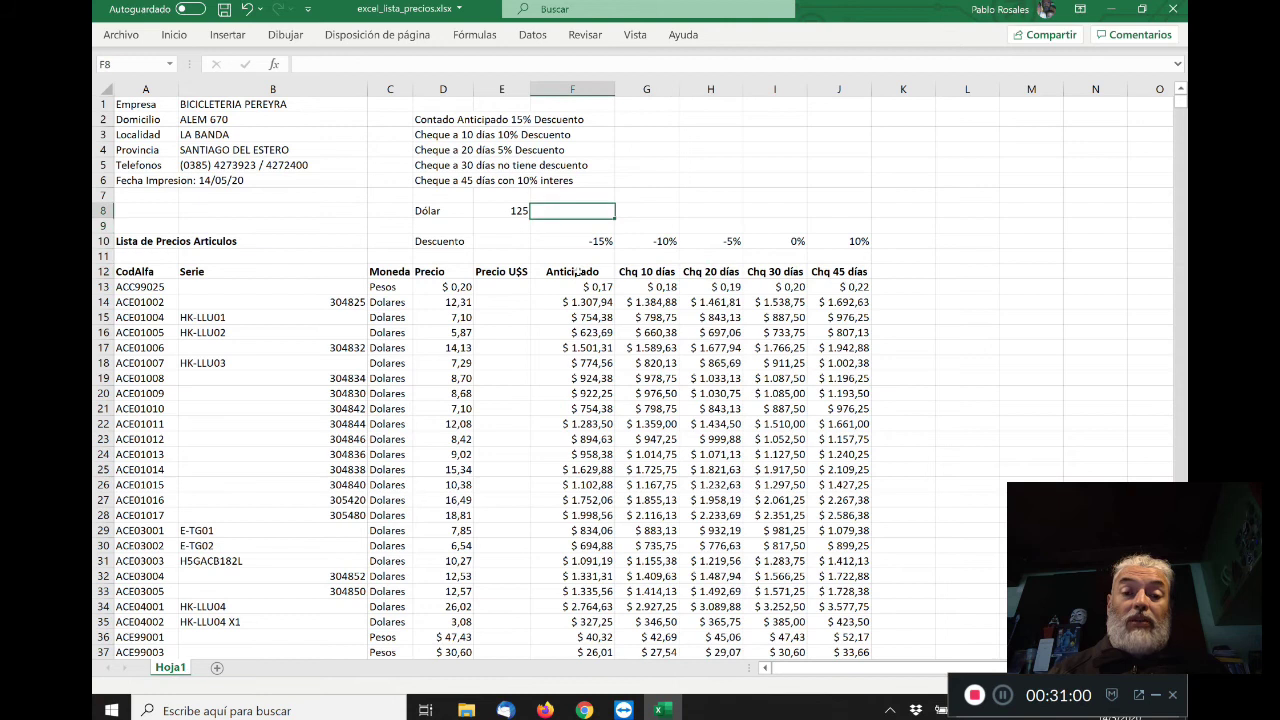
key("Left")
type("110")
key("Return")
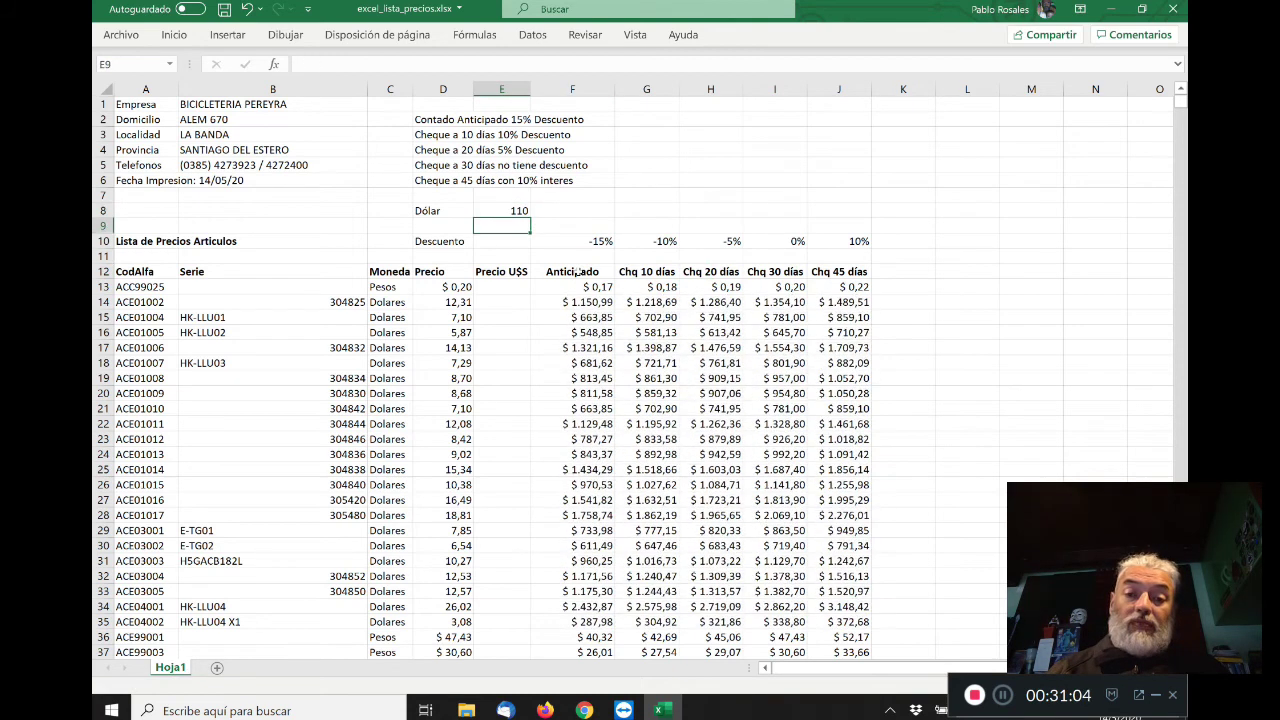
- Check the recalculated Anticipado prices down the article rows and return to the start of the list
key("Down")
key("Down")
key("Down")
key("Down")
key("Down")
key("Down")
key("Down")
key("Up")
key("Up")
key("Right")
key("Down")
key("Down")
key("Down")
key("Down")
key("Down")
key("Down")
key("Down")
key("Down")
key("Down")
key("Down")
key("Down")
key("Down")
key("Down")
key("Down")
key("Down")
key("Down")
key("Down")
key("Down")
key("Down")
key("Down")
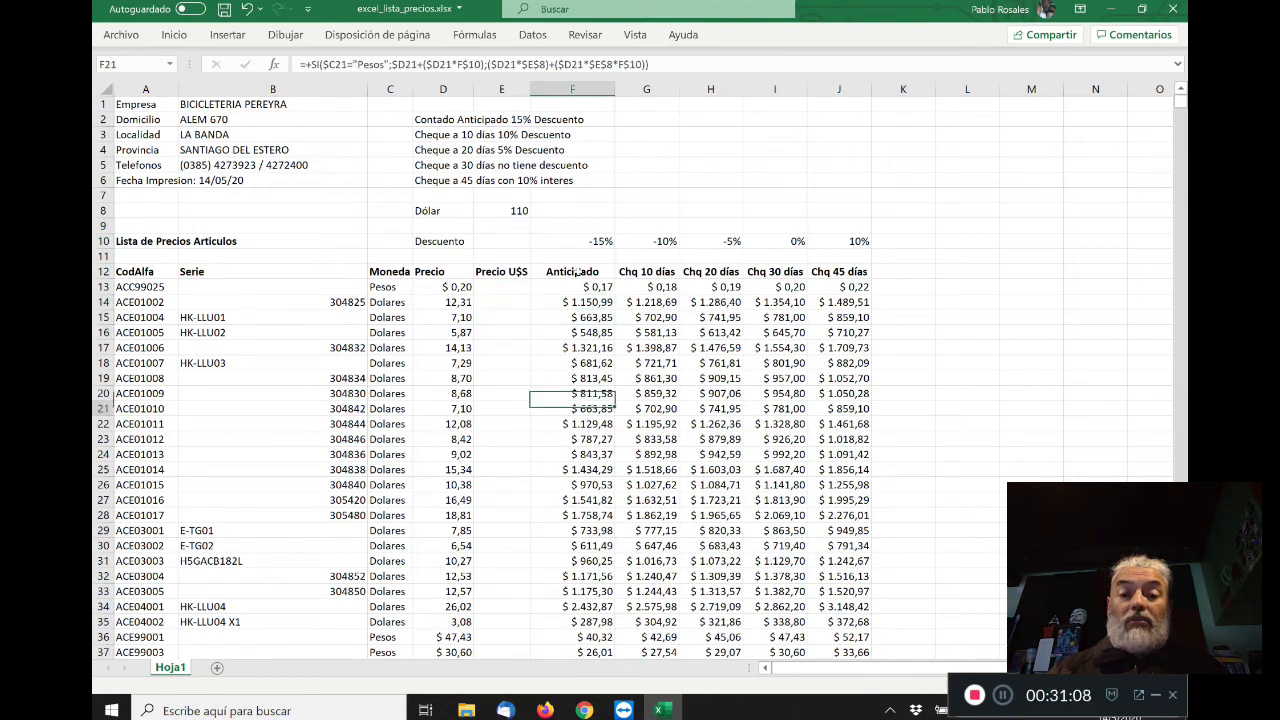
key("Up")
key("Up")
key("Up")
key("Up")
key("Up")
key("Up")
key("Up")
key("Up")
key("Up")
key("Up")
key("Up")
key("Up")
key("Up")
key("Up")
key("Up")
key("Up")
key("Up")
key("Up")
key("Up")
key("Up")
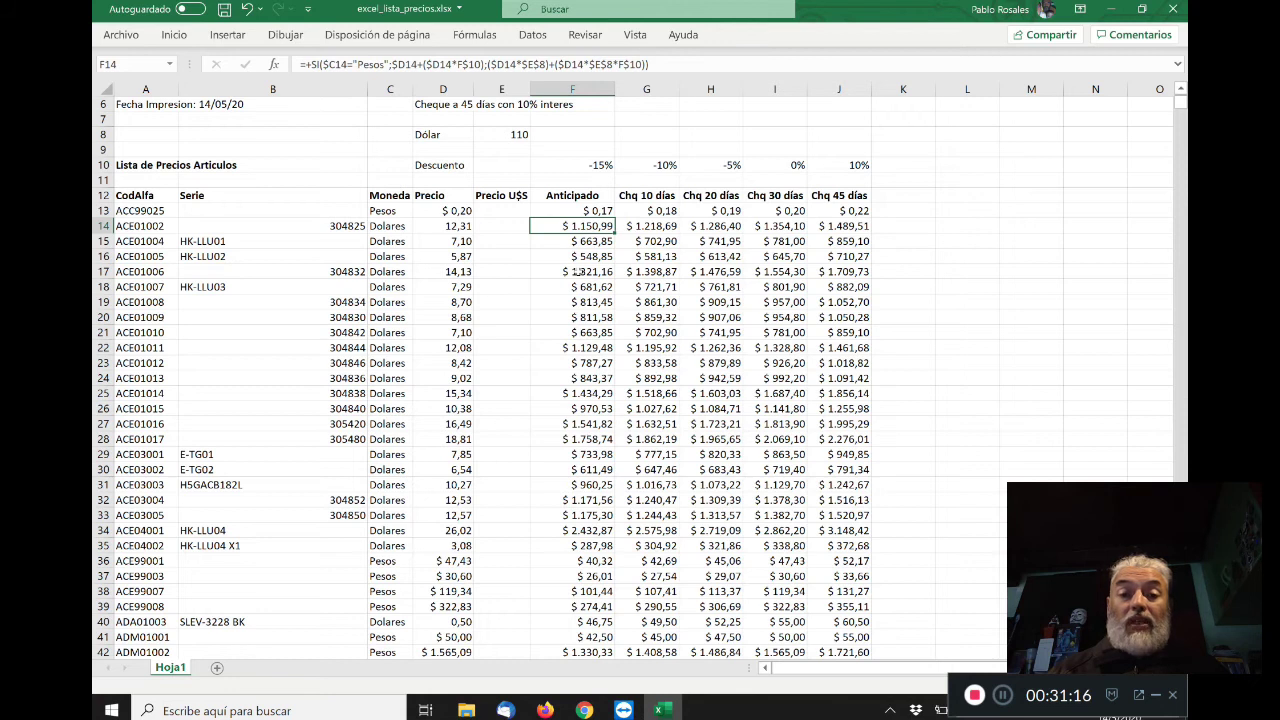
- Look over the Anticipado discount in F10 and the heading rows up to row 1, returning to row 10
key("Up")
key("Up")
key("Up")
key("Up")
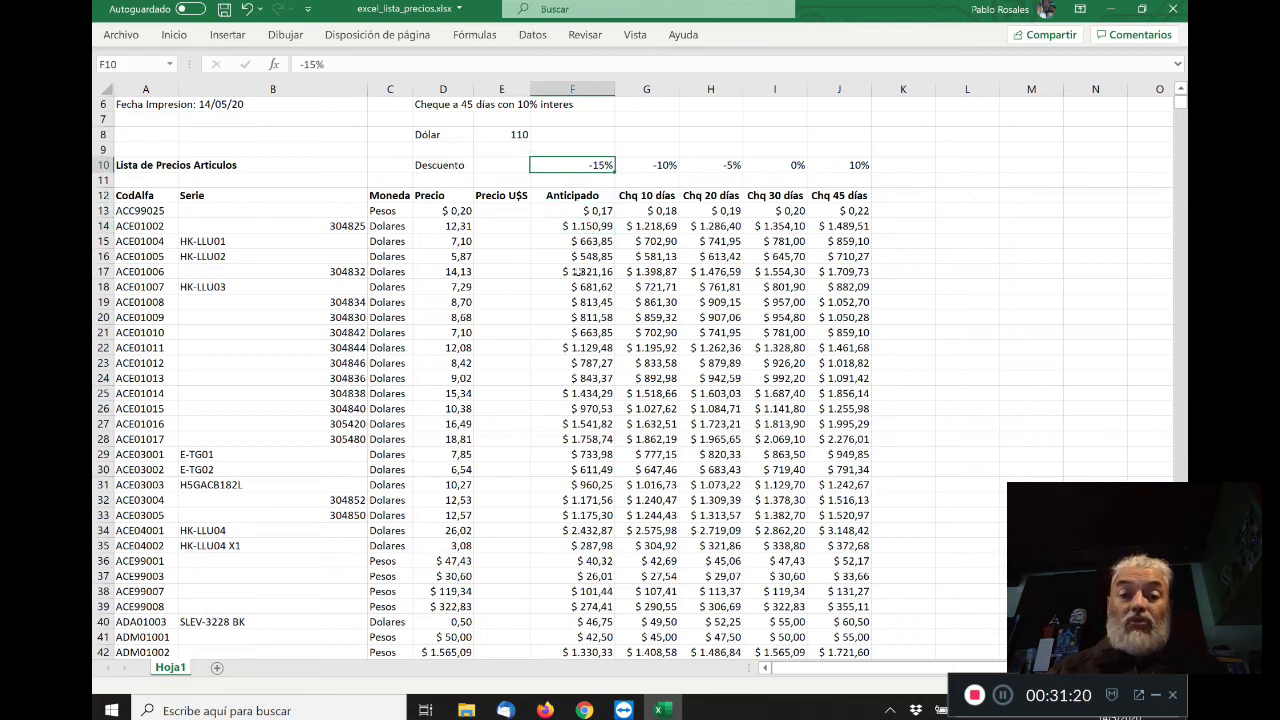
key("Up")
key("Up")
key("Up")
key("Up")
key("Up")
key("Up")
key("Up")
key("Up")
key("Up")
key("Down")
key("Down")
key("Down")
key("Down")
key("Down")
key("Down")
key("Down")
key("Down")
key("Down")
- Set the Dólar value in E8 to 125
key("Up")
key("Up")
key("Left")
type("125")
key("Return")
key("Up")
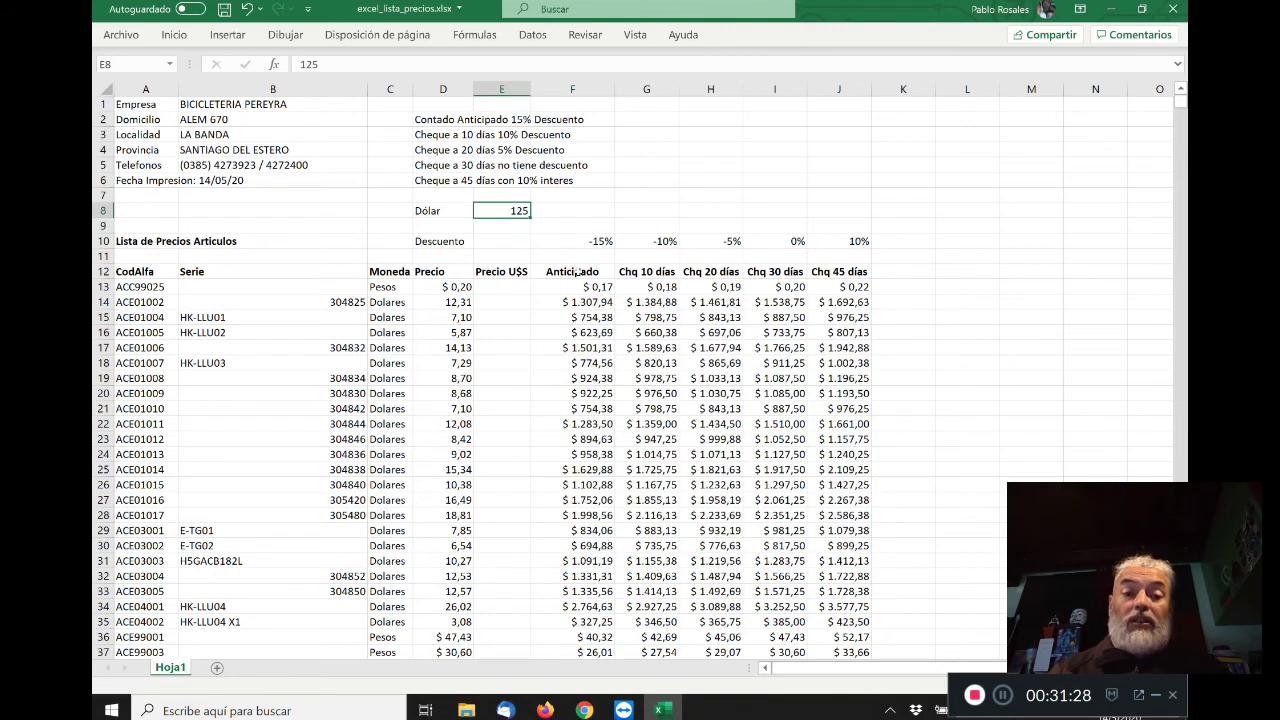
- Raise the Dólar value in E8 to 180
type("180")
key("Return")
key("Down")
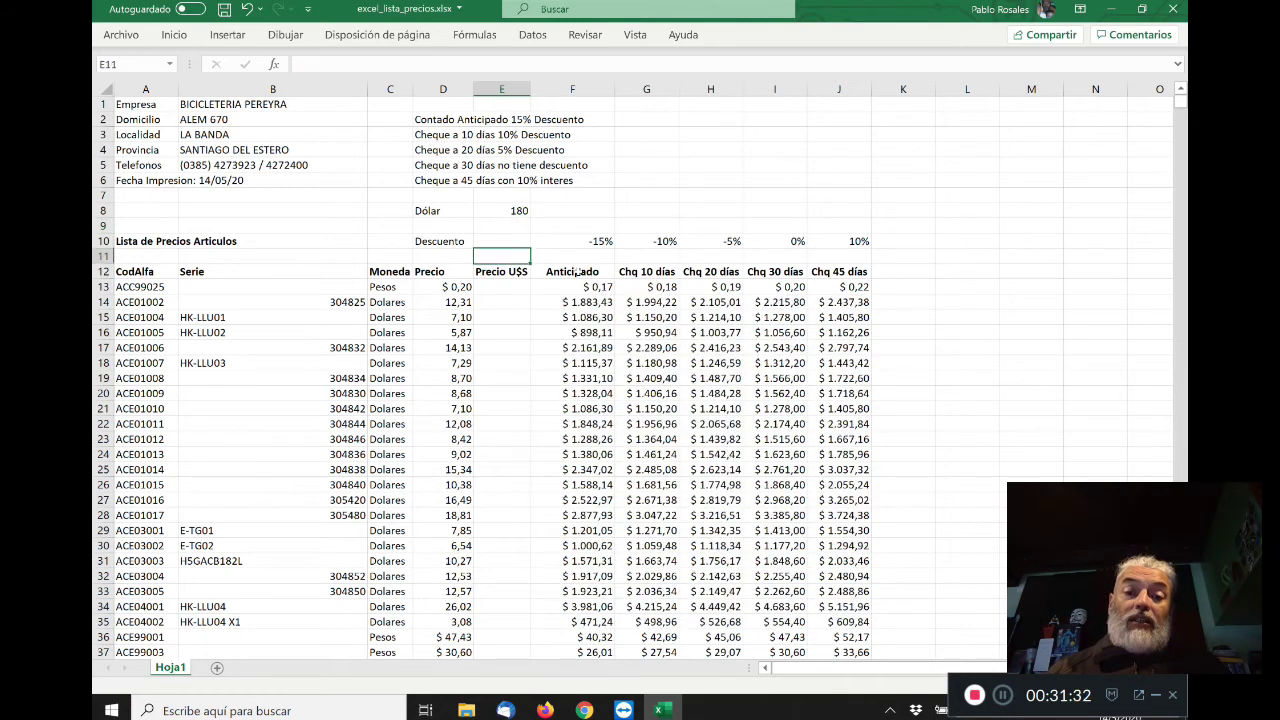
- Set the row 10 discounts to 5% for Chq 10 días, 2% for Chq 20 días and 5% for Chq 30 días
key("Right")
key("Right")
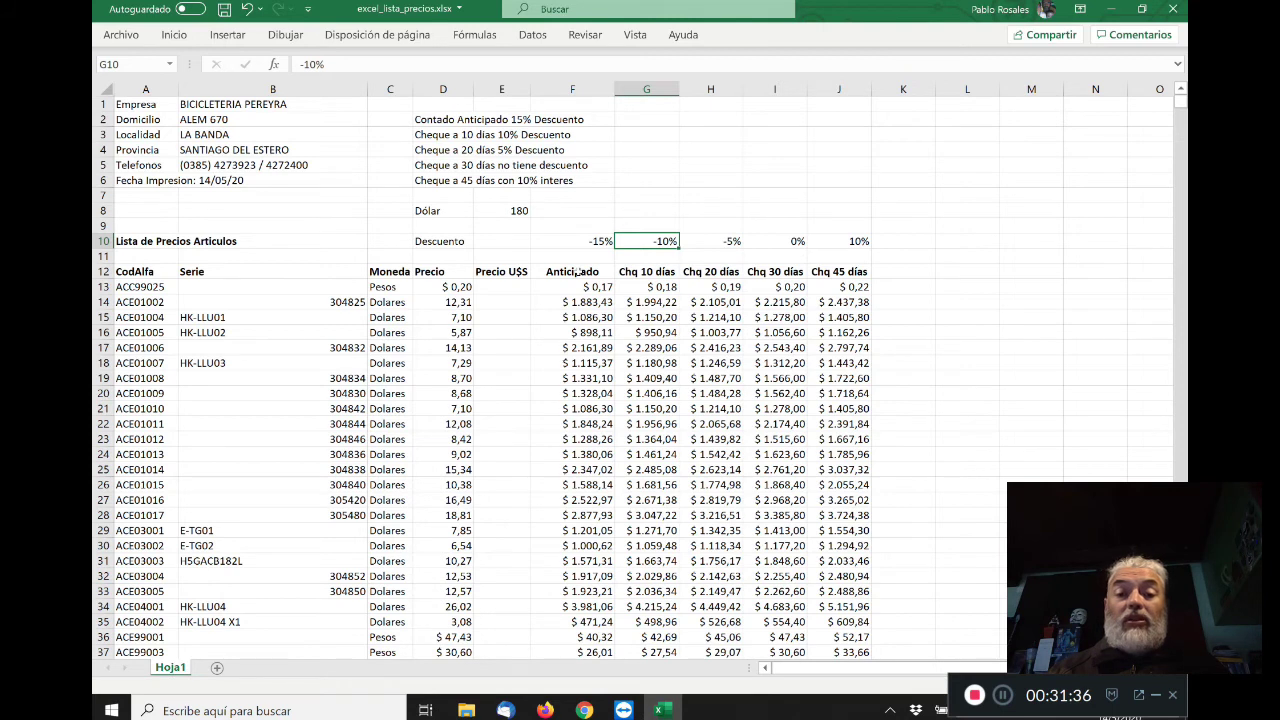
type("5%")
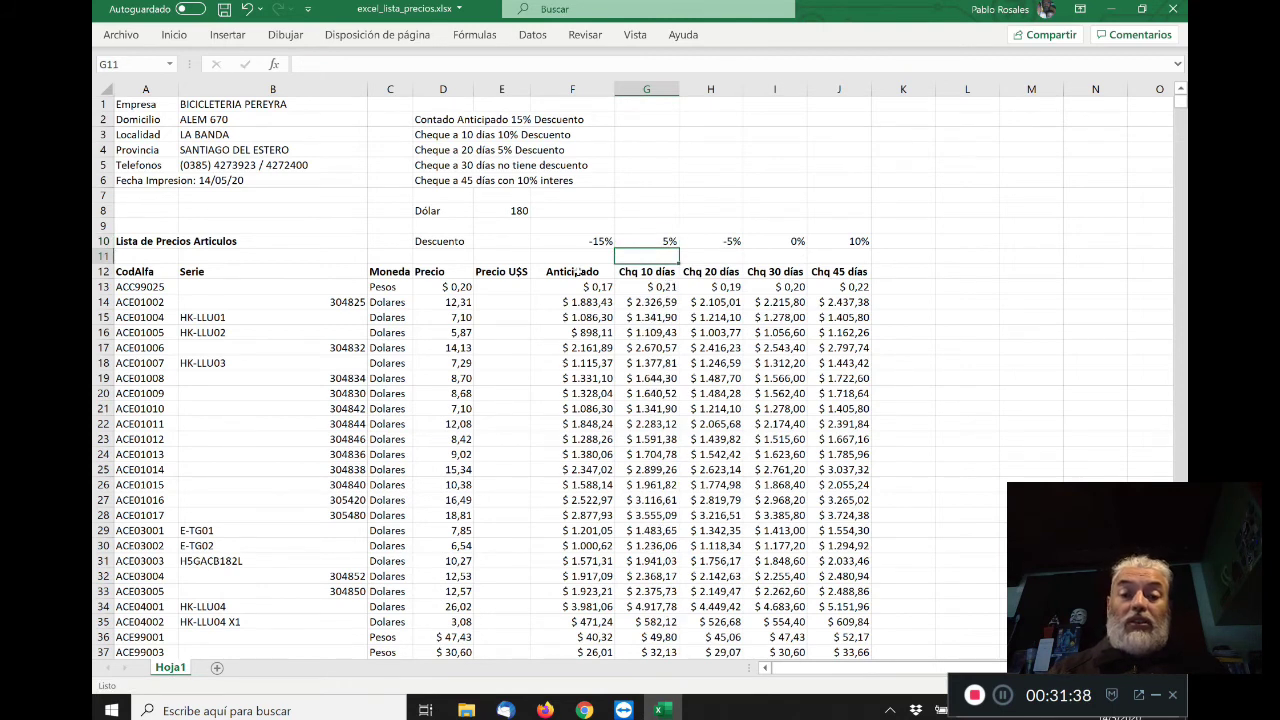
key("Right")
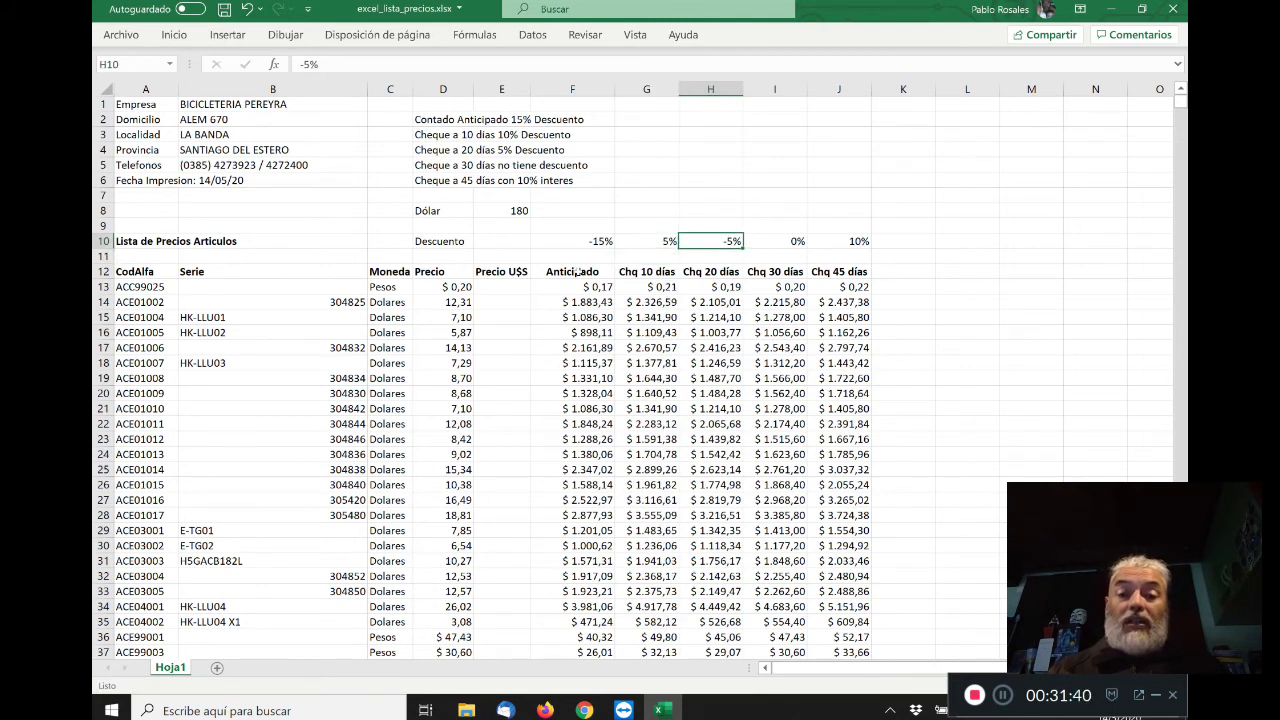
type("2%")
key("Return")
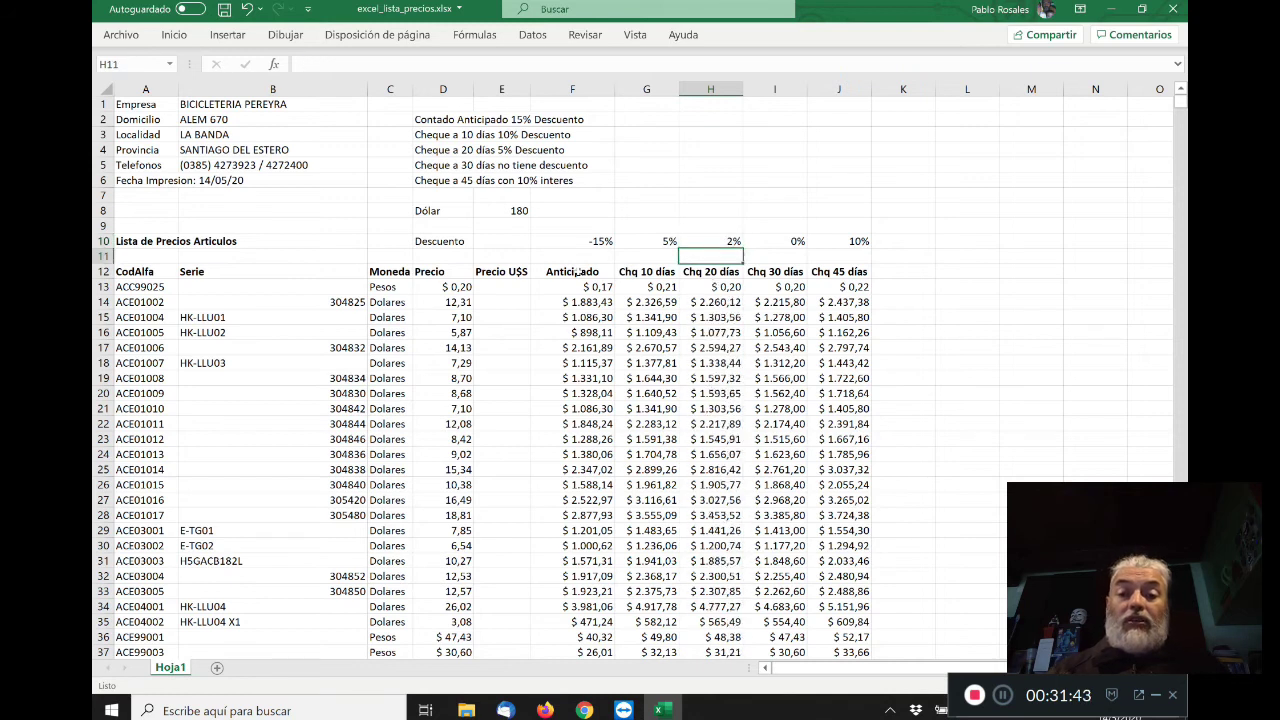
key("Up")
key("Right")
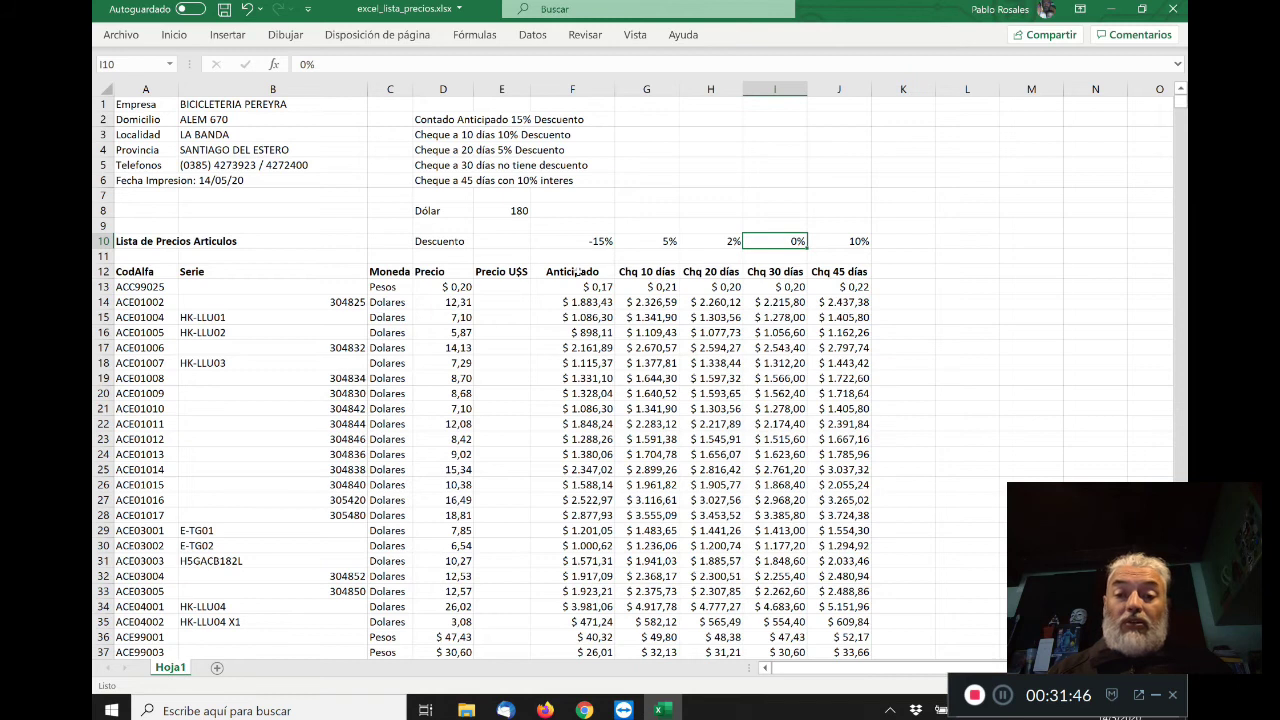
type("5")
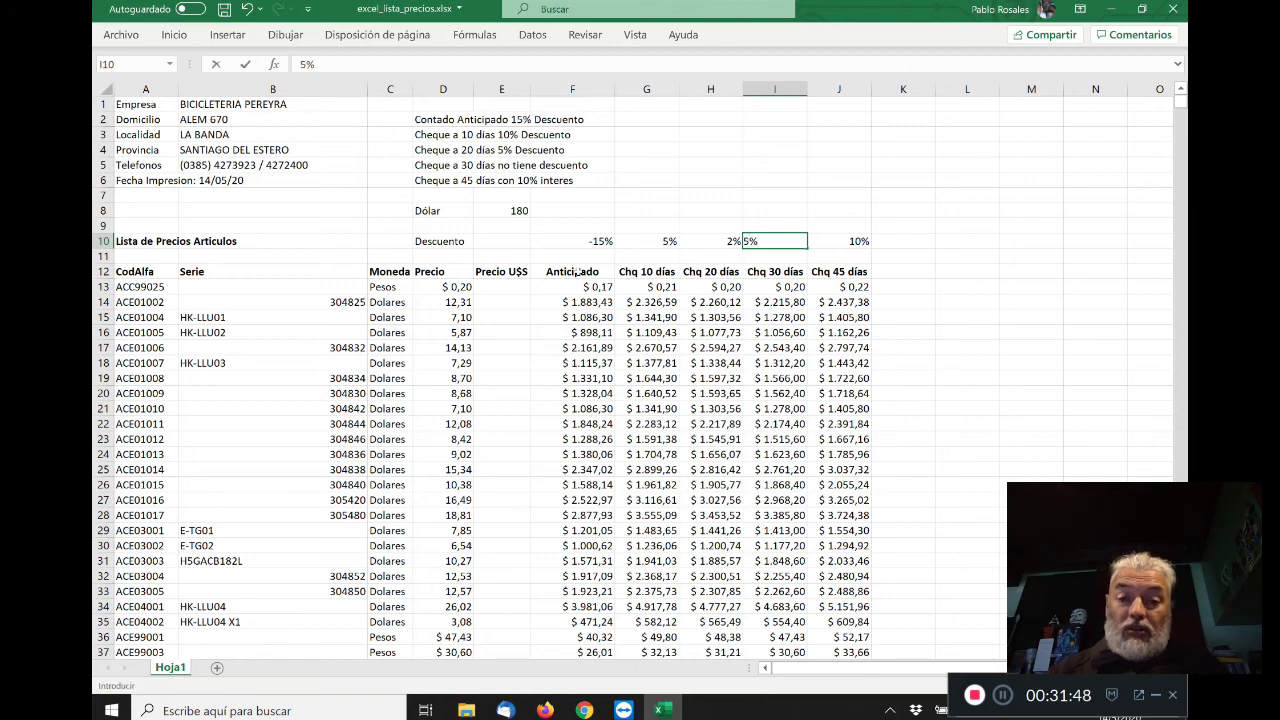
key("Return")
- Set the row 10 discounts to -2% for Chq 20 días and -5% for Chq 10 días
key("Up")
key("Left")
type("-2")
key("Return")
key("Up")
key("Left")
type("-5")
key("Return")
- Set the row 10 percentages to 10% for Chq 30 días and 20% for Chq 45 días
key("Up")
key("Right")
key("Right")
key("Right")
key("Left")
type("10")
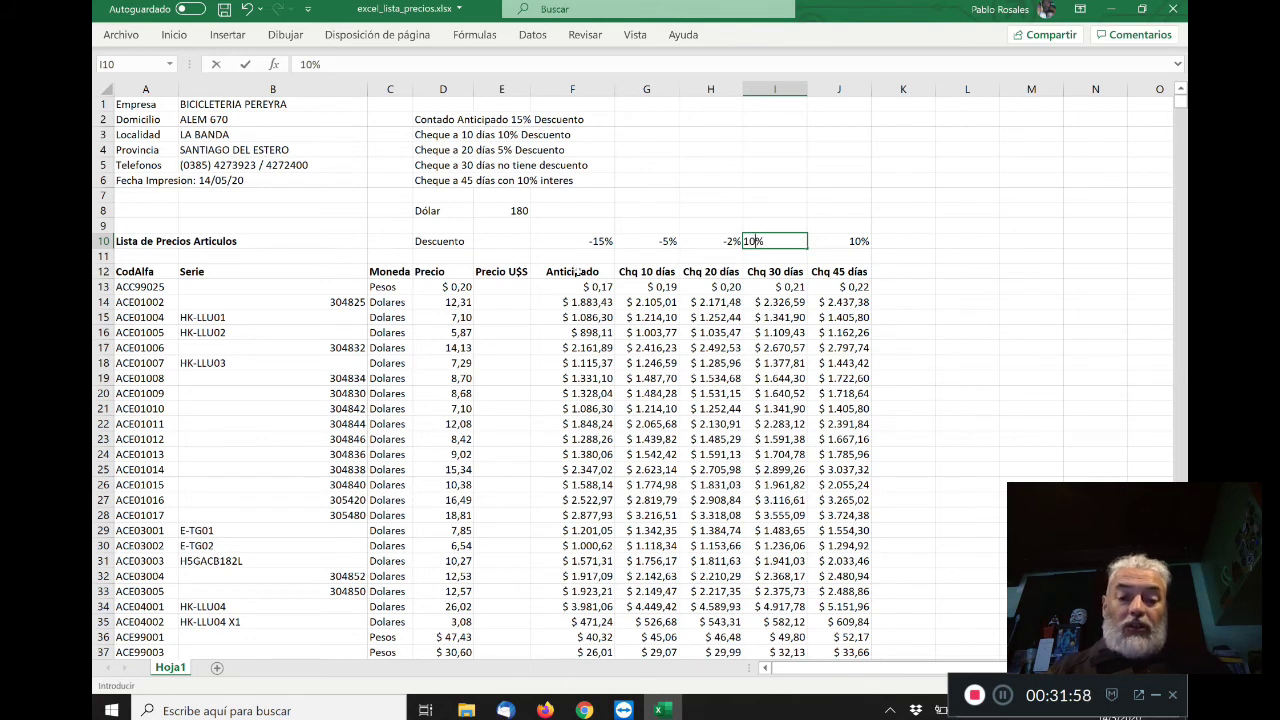
key("Return")
key("Up")
key("Right")
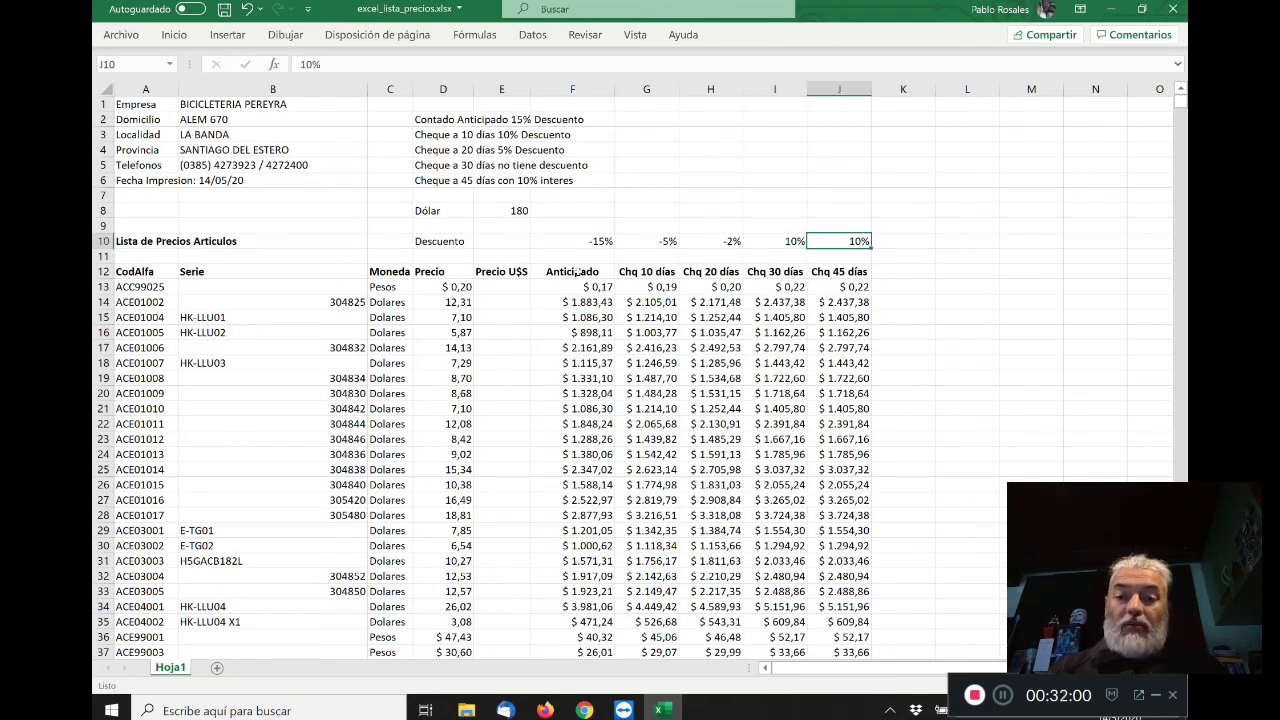
type("20")
key("Return")
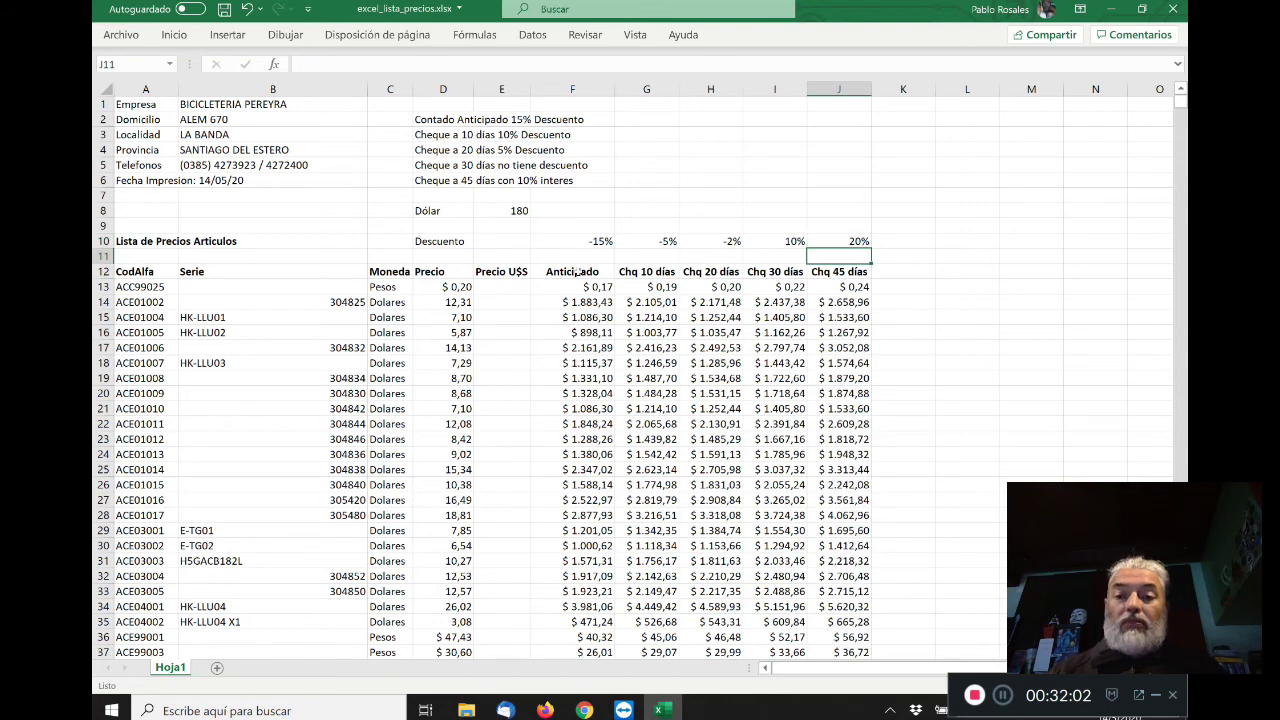
- Review the Descuento percentages across row 10 between Anticipado and Chq 45 días
key("Up")
key("Left")
key("Left")
key("Left")
key("Left")
key("Right")
key("Right")
key("Right")
key("Right")
key("Left")
key("Left")
key("Left")
key("Left")
key("Up")
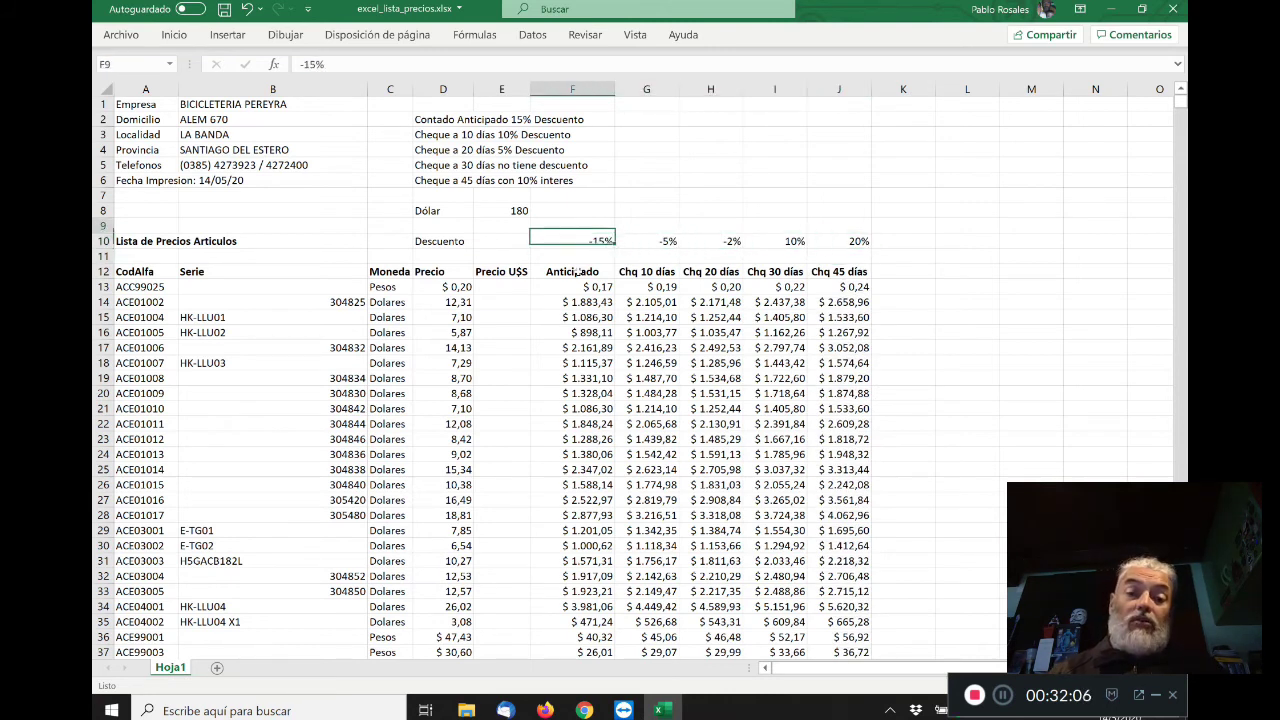
- Examine the Chq 10 días prices in column G down to about row 50, then return to the top of the sheet
key("Up")
key("Left")
key("Down")
key("Down")
key("Right")
key("Right")
key("Down")
key("Down")
key("Down")
key("Down")
key("Down")
key("Down")
key("Down")
key("Down")
key("Down")
key("Down")
key("Down")
key("Down")
key("Down")
key("Down")
key("Down")
key("Down")
key("Down")
key("Down")
key("Down")
key("Down")
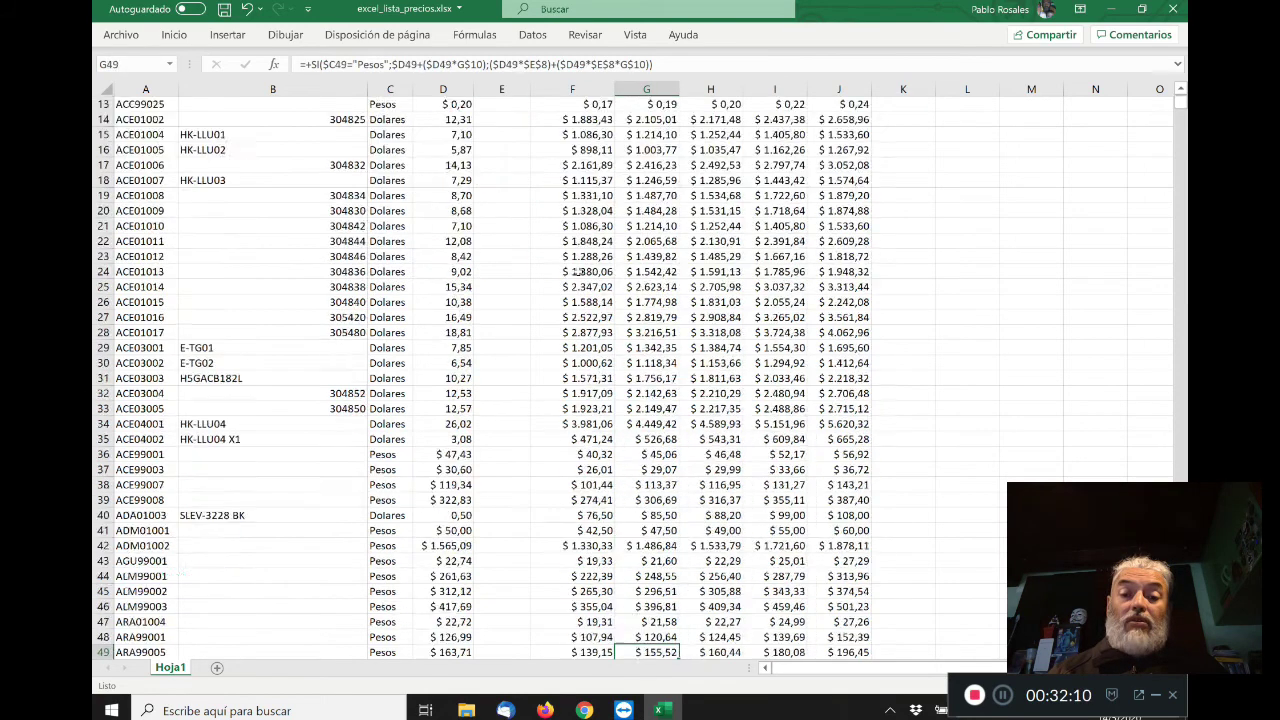
key("Down")
key("Down")
key("Up")
key("Up")
key("Up")
key("ctrl+Up")
key("Up")
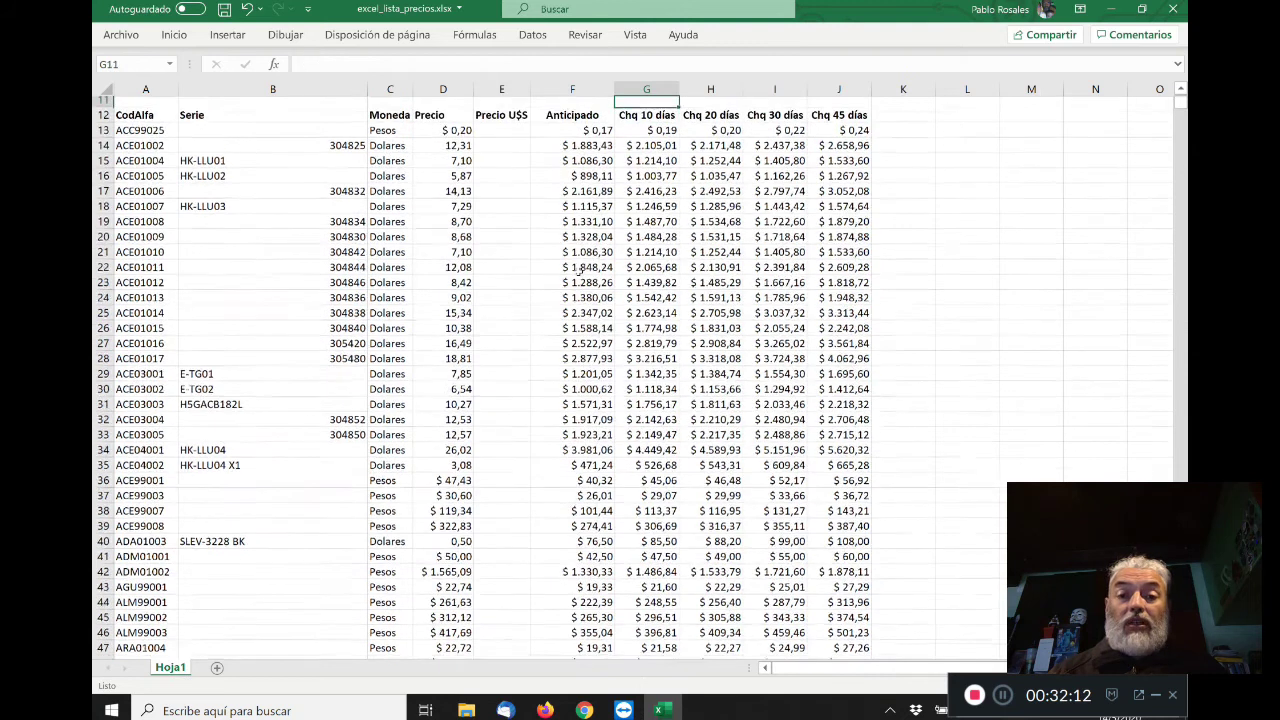
key("ctrl+Up")
key("ctrl+Up")
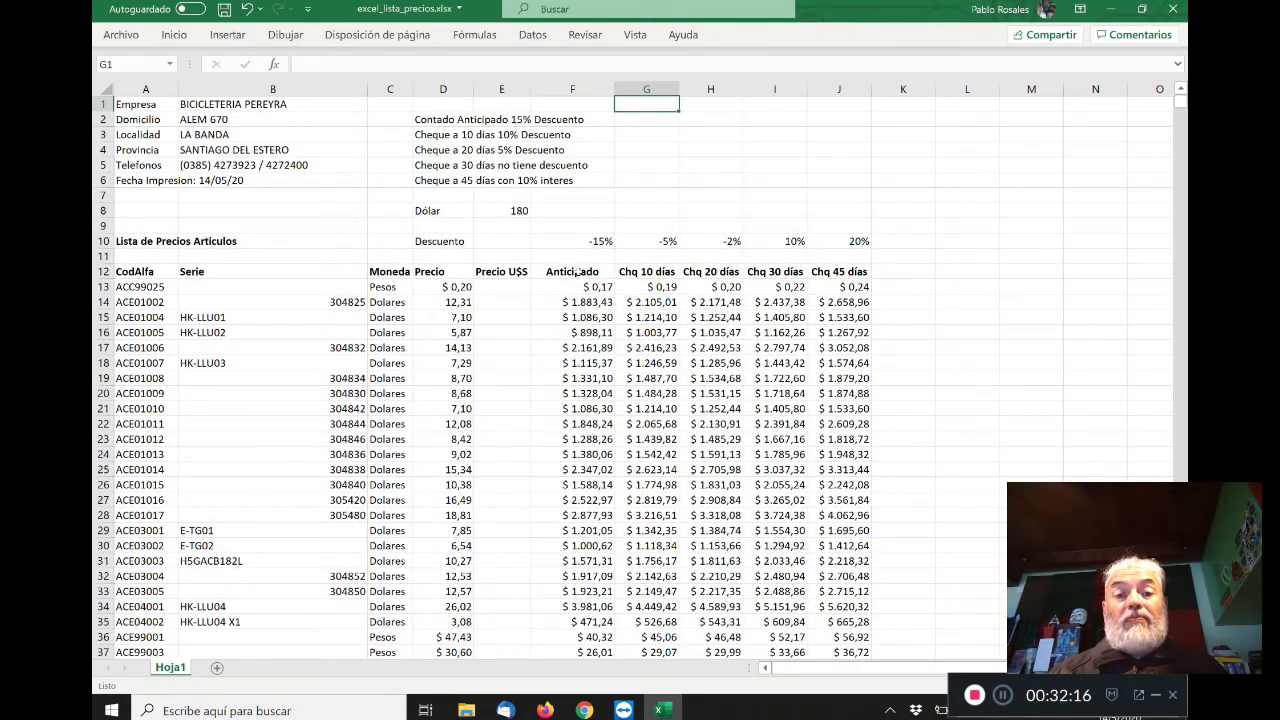
- Check the Chq 10 días price formulas again in the first article rows, ending at the column's header
key("Down")
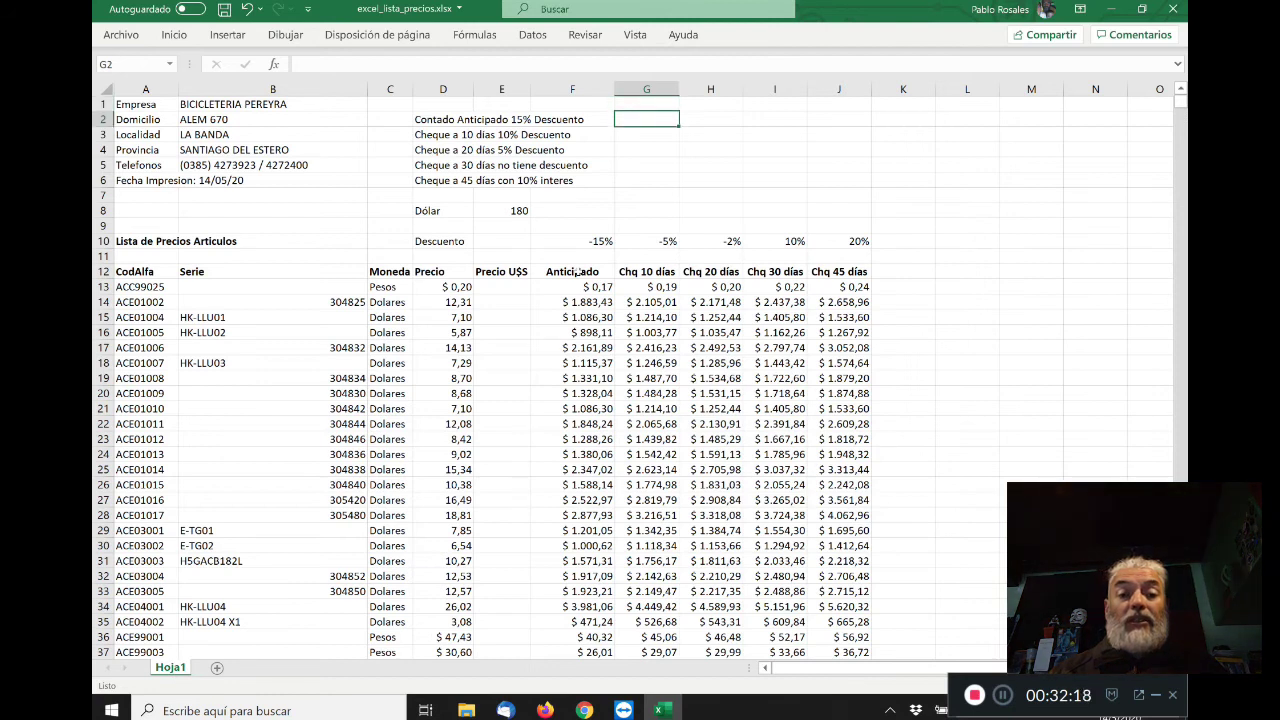
key("Down")
key("Down")
key("Down")
key("Down")
key("Down")
key("Down")
key("Down")
key("Down")
key("Down")
key("Down")
key("Down")
key("Down")
key("Down")
key("Down")
key("Down")
key("Down")
key("Down")
key("Down")
key("Down")
key("Down")
key("Down")
key("Down")
key("Down")
key("Down")
key("Down")
key("Down")
key("Down")
key("Down")
key("Down")
key("Down")
key("Down")
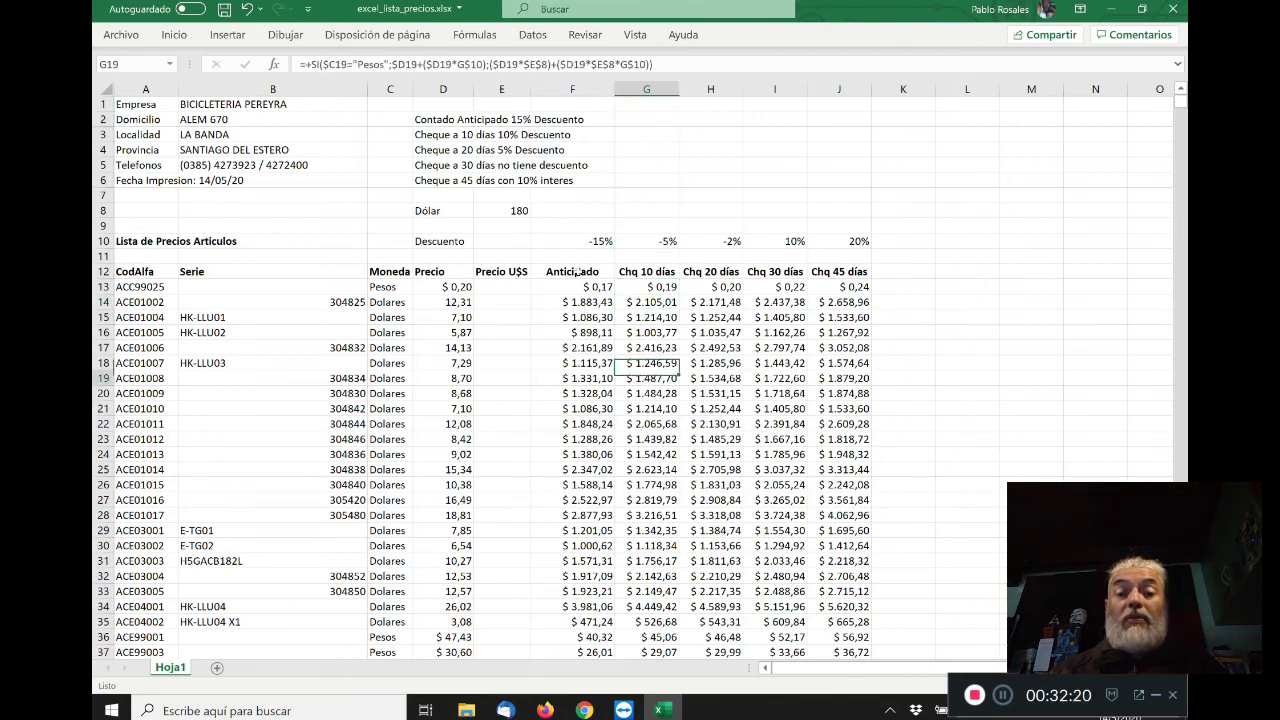
key("Up")
key("Up")
key("Up")
key("Up")
key("Up")
key("Up")
key("Up")
key("Up")
key("Up")
key("Up")
key("Up")
key("Up")
key("Up")
key("Up")
key("Up")
key("Up")
key("Up")
key("Up")
key("Up")
key("Up")
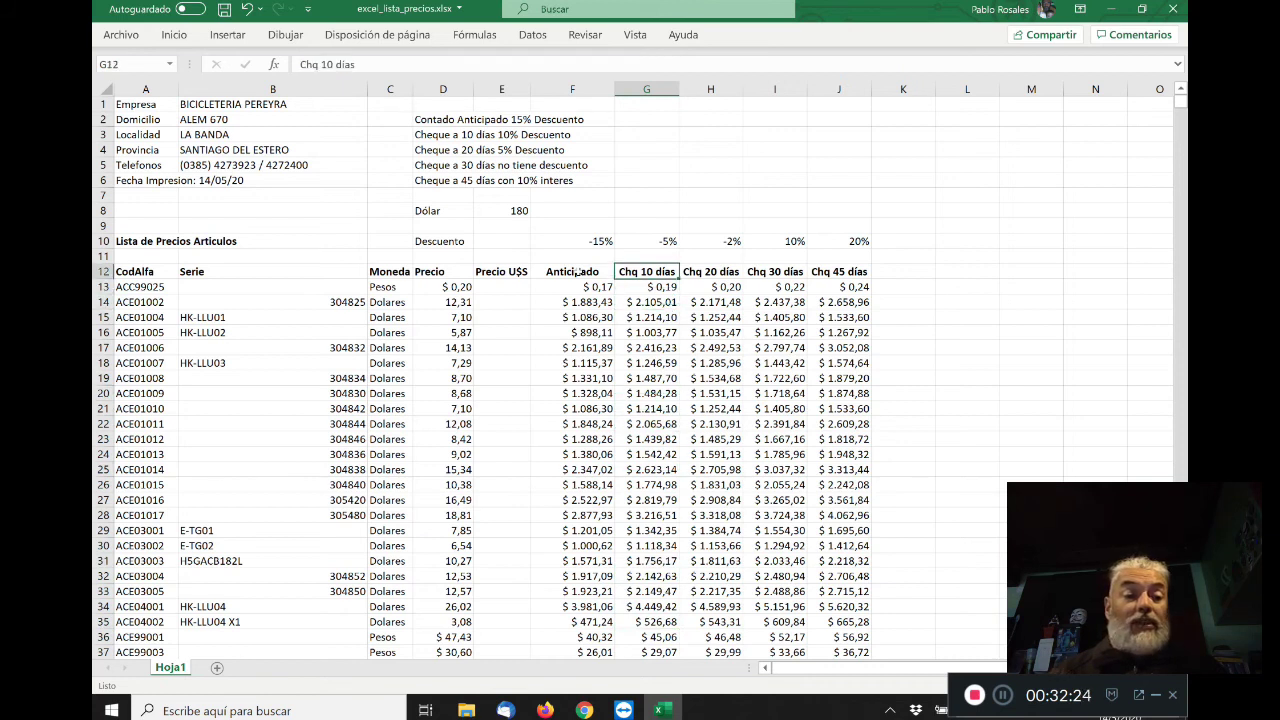
- Review the payment-term headers in row 12 and the first article's price formulas in row 13 across the term columns
key("Right")
key("Right")
key("Right")
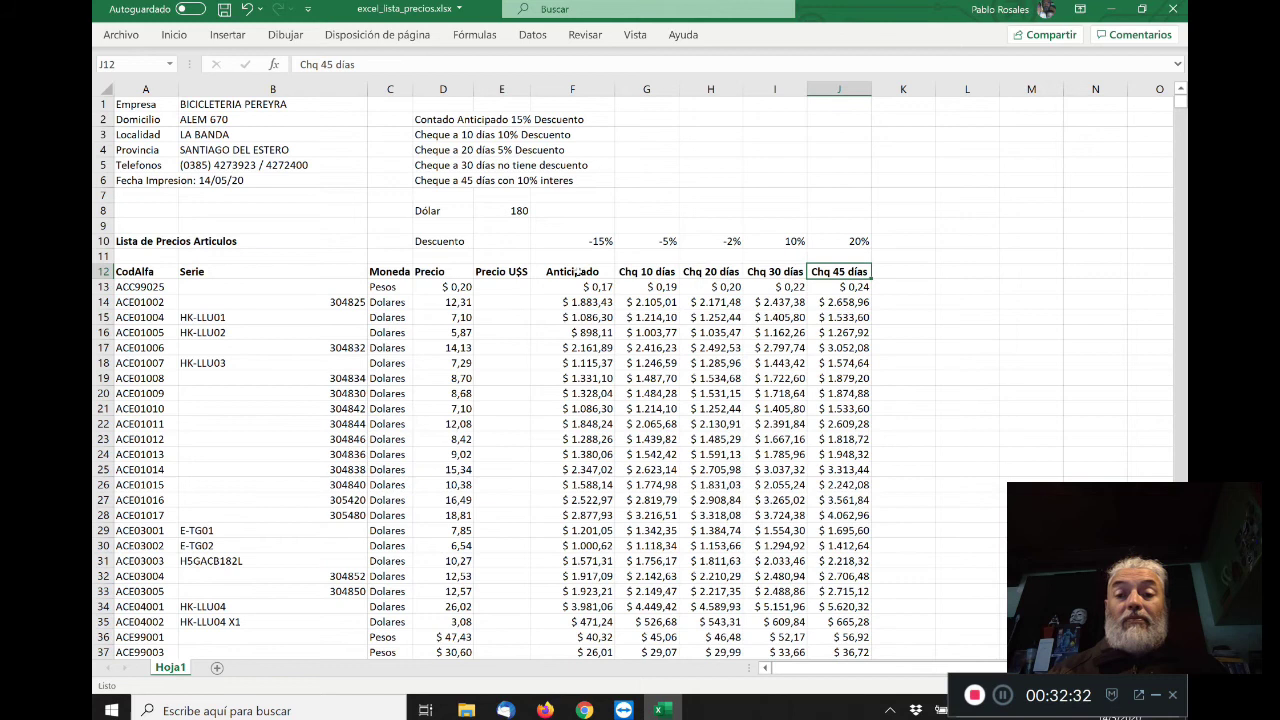
key("Left")
key("Left")
key("Left")
key("Left")
key("Left")
key("Left")
key("Left")
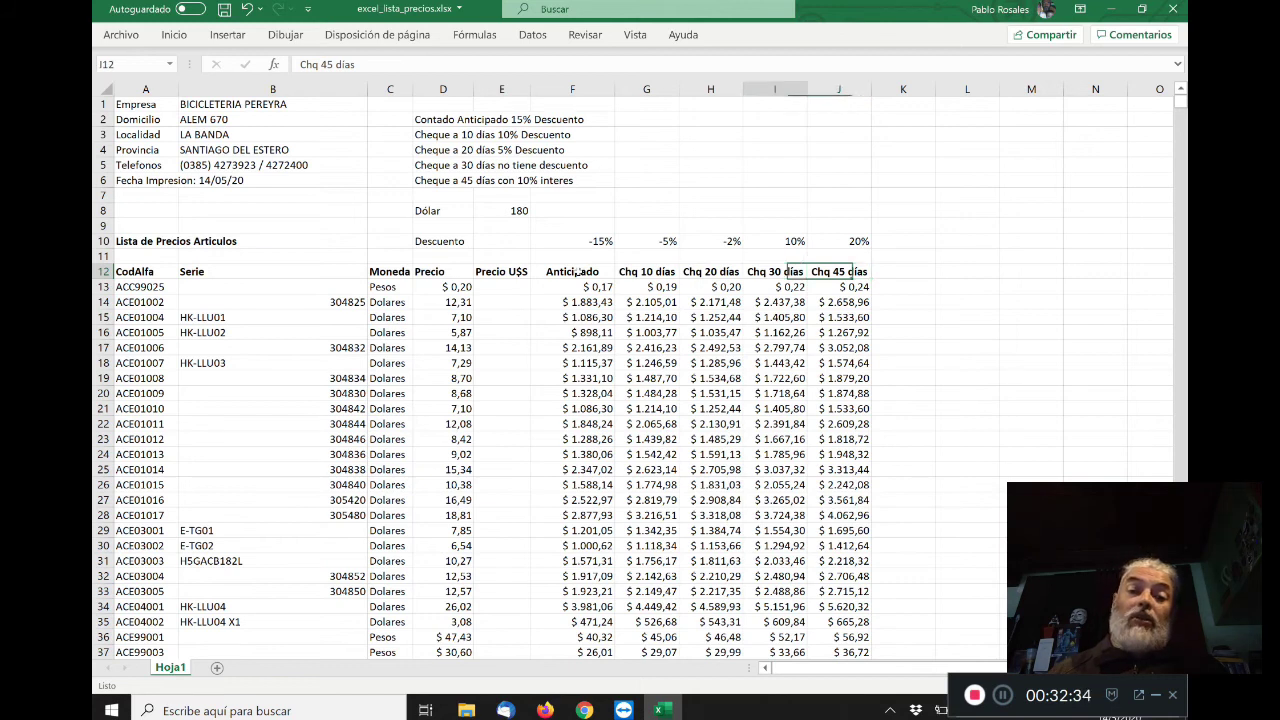
key("Down")
key("Right")
key("Right")
key("Right")
key("Right")
key("Right")
key("Right")
key("Right")
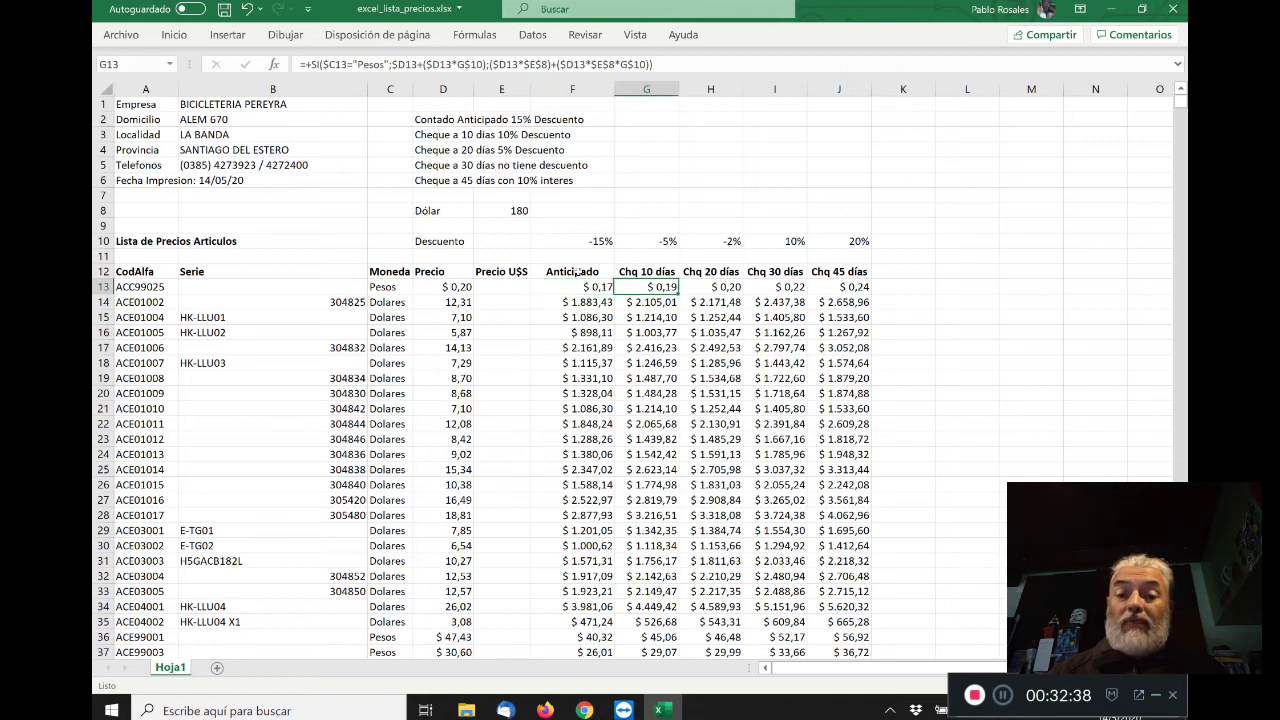
- Examine the Chq 45 días price formulas in the upper article rows and the first Anticipado formula in F13
key("Down")
key("Down")
key("Down")
key("Down")
key("Down")
key("Down")
key("Down")
key("Down")
key("Down")
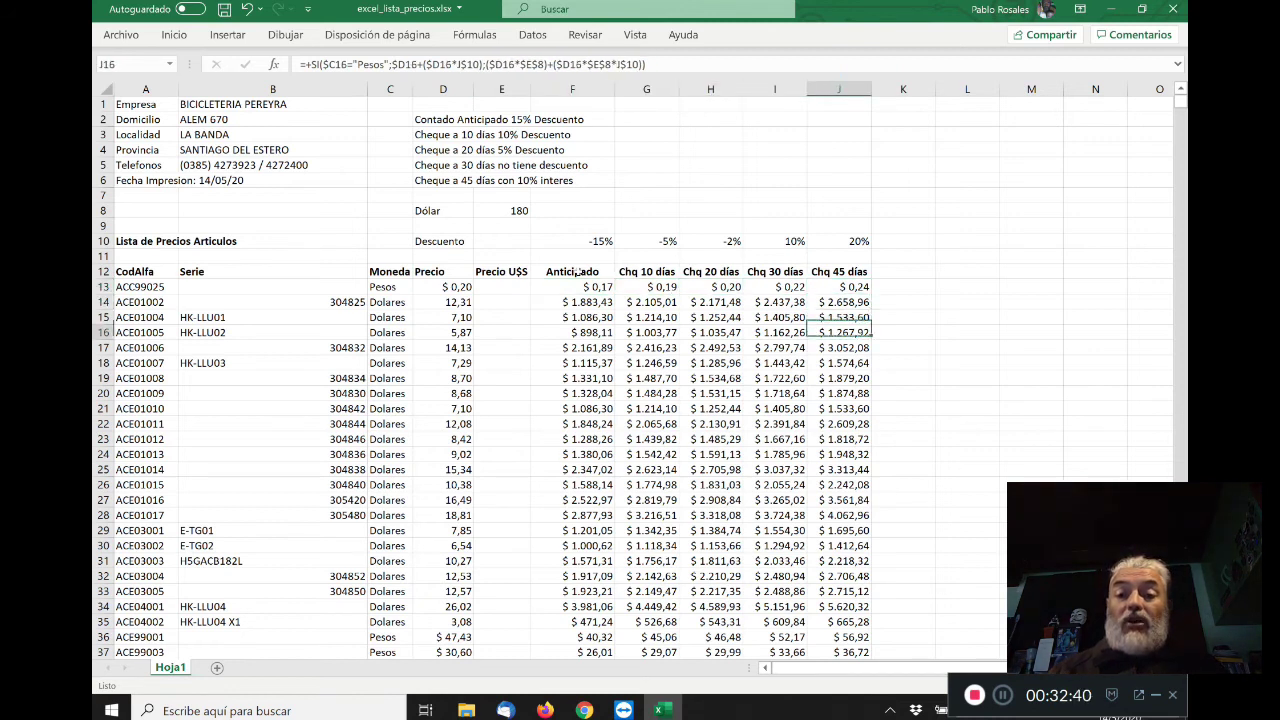
key("Left")
key("Left")
key("Left")
key("Left")
key("Up")
key("Up")
key("Up")
key("Up")
key("Up")
key("Up")
key("Up")
key("Up")
key("Up")
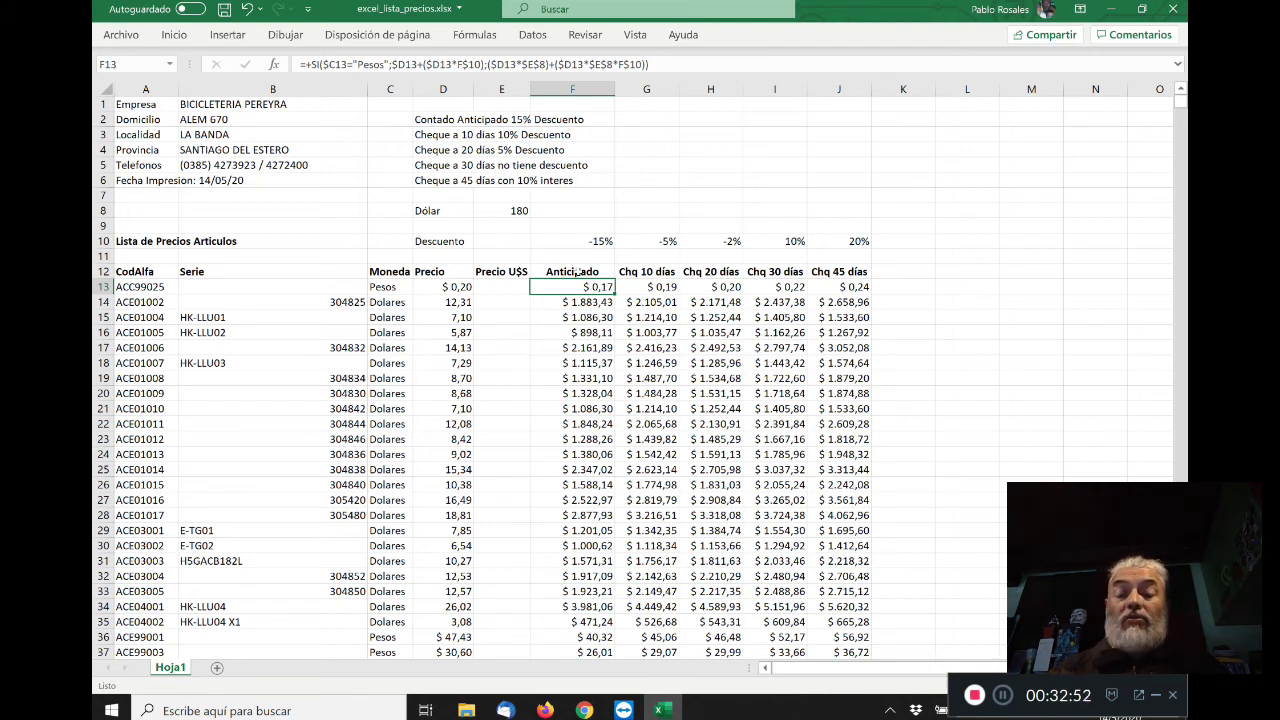
- Review the Descuento percentages in row 10 and the Dólar rate in E8 that feed the price formulas
key("Up")
key("Up")
key("Up")
key("Right")
key("Right")
key("Right")
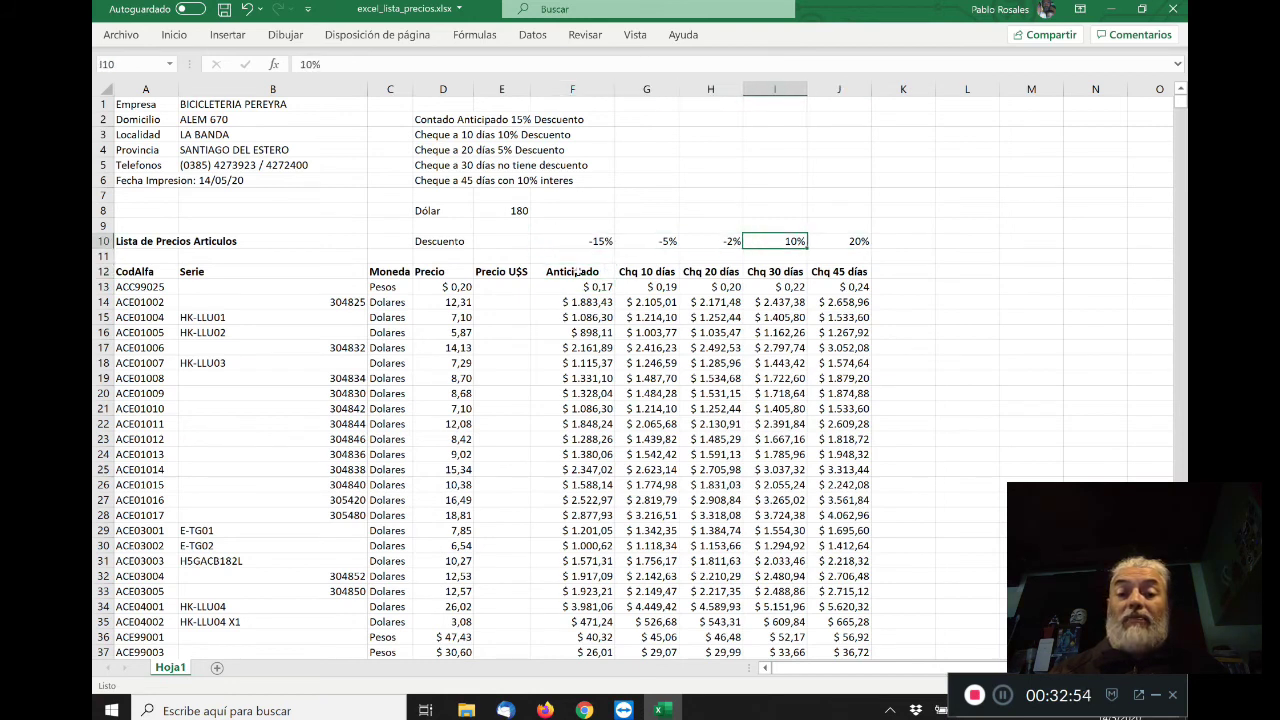
key("Left")
key("Left")
key("Left")
key("Up")
key("Up")
key("Left")
key("Down")
key("Down")
key("Right")
key("Right")
key("Right")
key("Right")
key("Right")
key("Down")
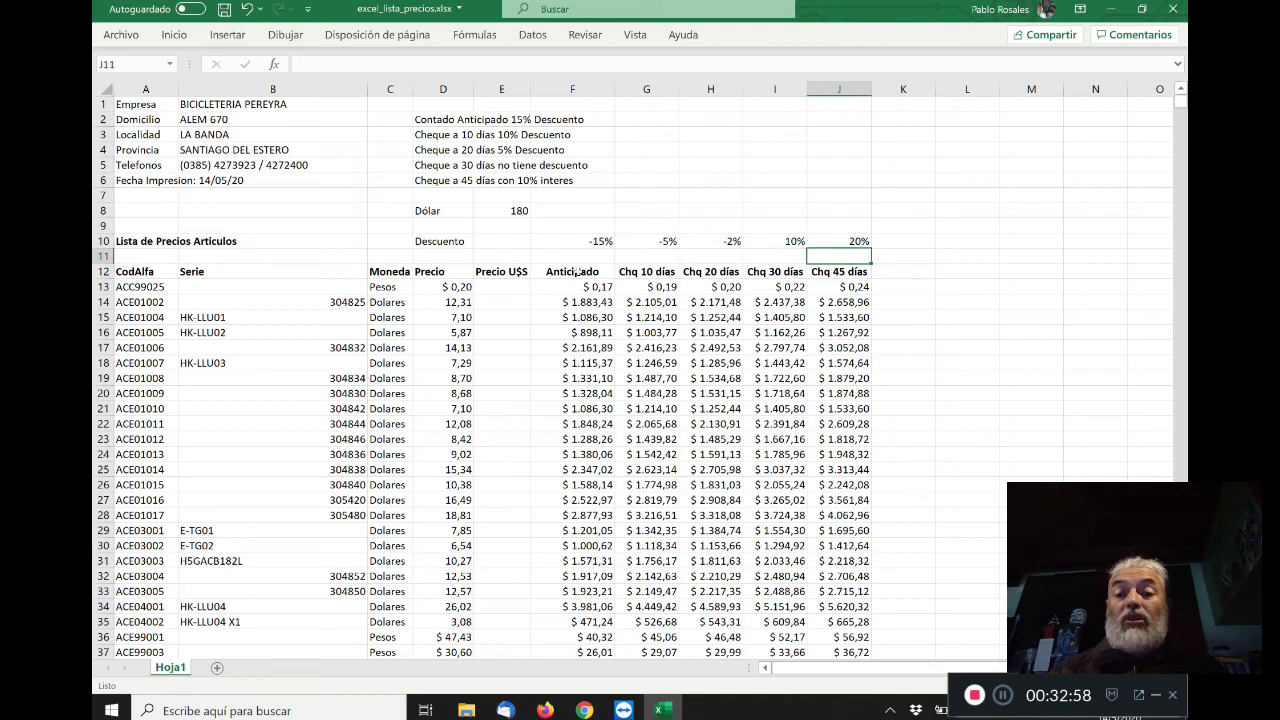
- Examine the Chq 45 días price formulas in the upper article rows, ending at that column's Descuento percentage in J10
key("Down")
key("Down")
key("Down")
key("Down")
key("Down")
key("Down")
key("Down")
key("Down")
key("Down")
key("Down")
key("Down")
key("Down")
key("Down")
key("Up")
key("Up")
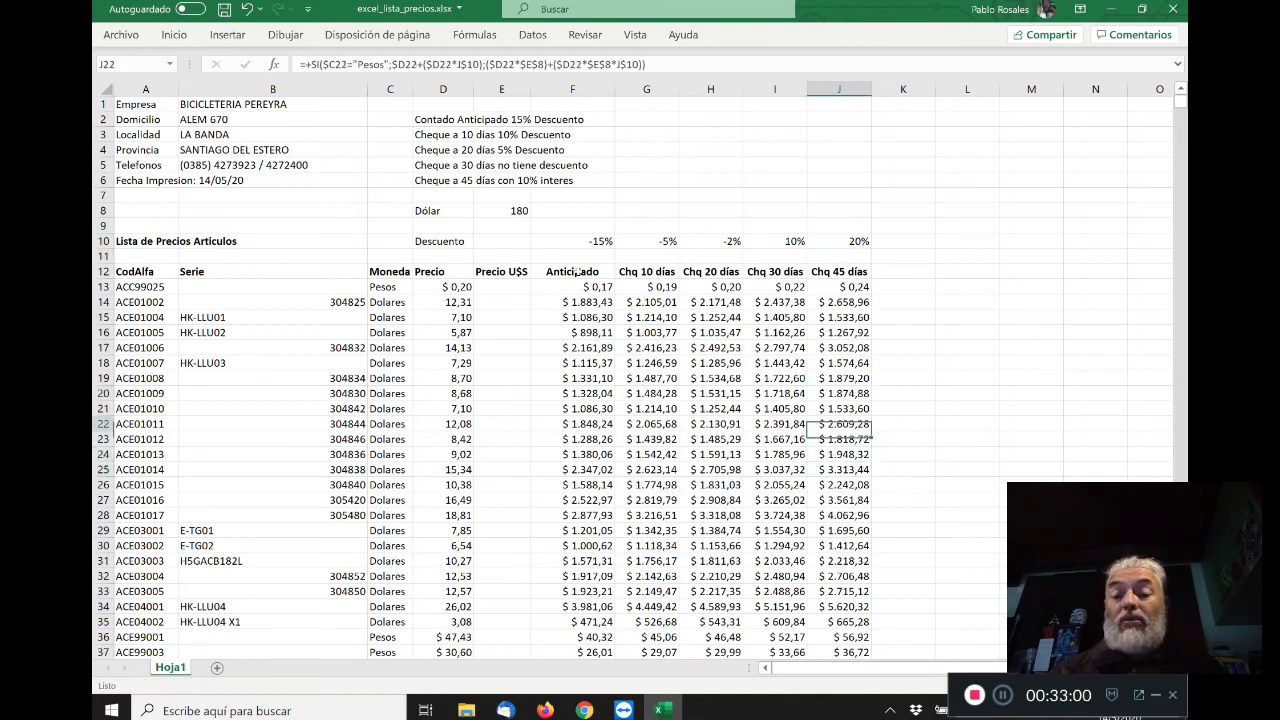
key("Up")
key("Up")
key("Up")
key("Up")
key("Up")
key("Up")
key("Up")
key("Up")
key("Up")
key("Up")
key("Up")
key("Up")
- Review the Descuento percentages across row 10 from the Chq 30 días column back to the row's label
key("Left")
key("Left")
key("Left")
key("Left")
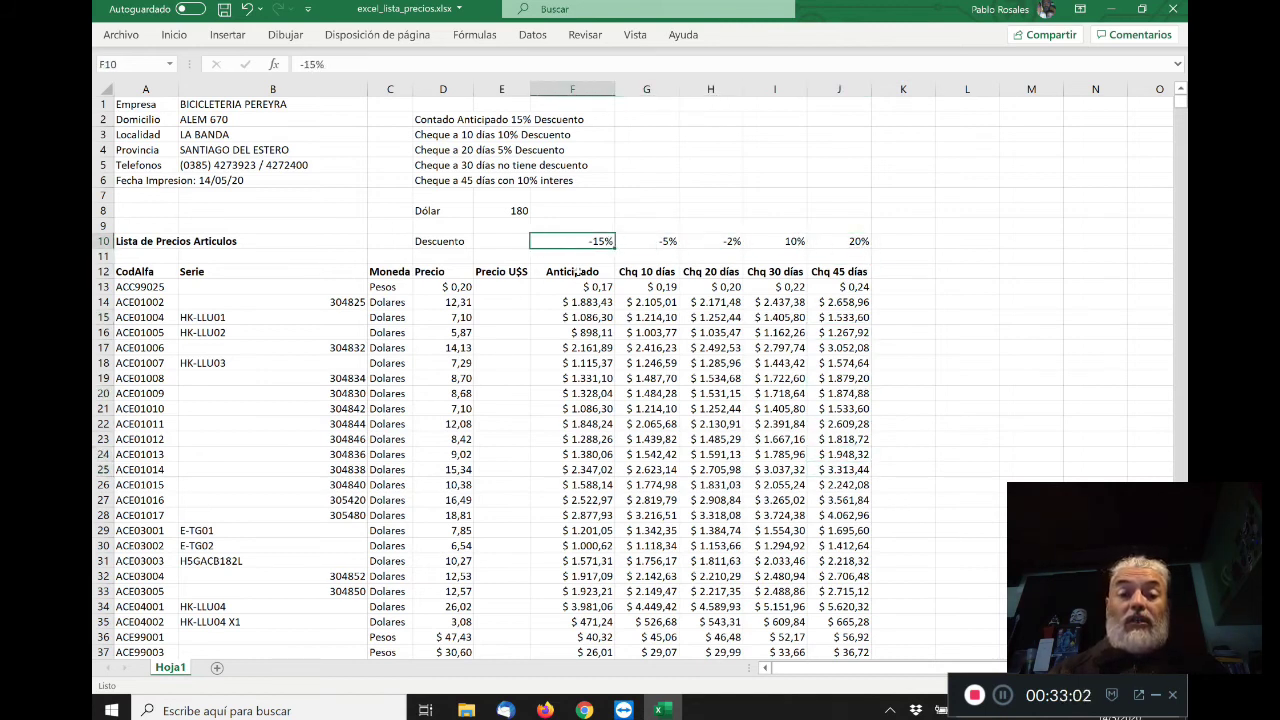
key("Left")
key("Left")
- Review the article list headers in row 12 from Precio back to CodAlfa, ending again at Precio
key("Down")
key("Down")
key("Down")
key("Up")
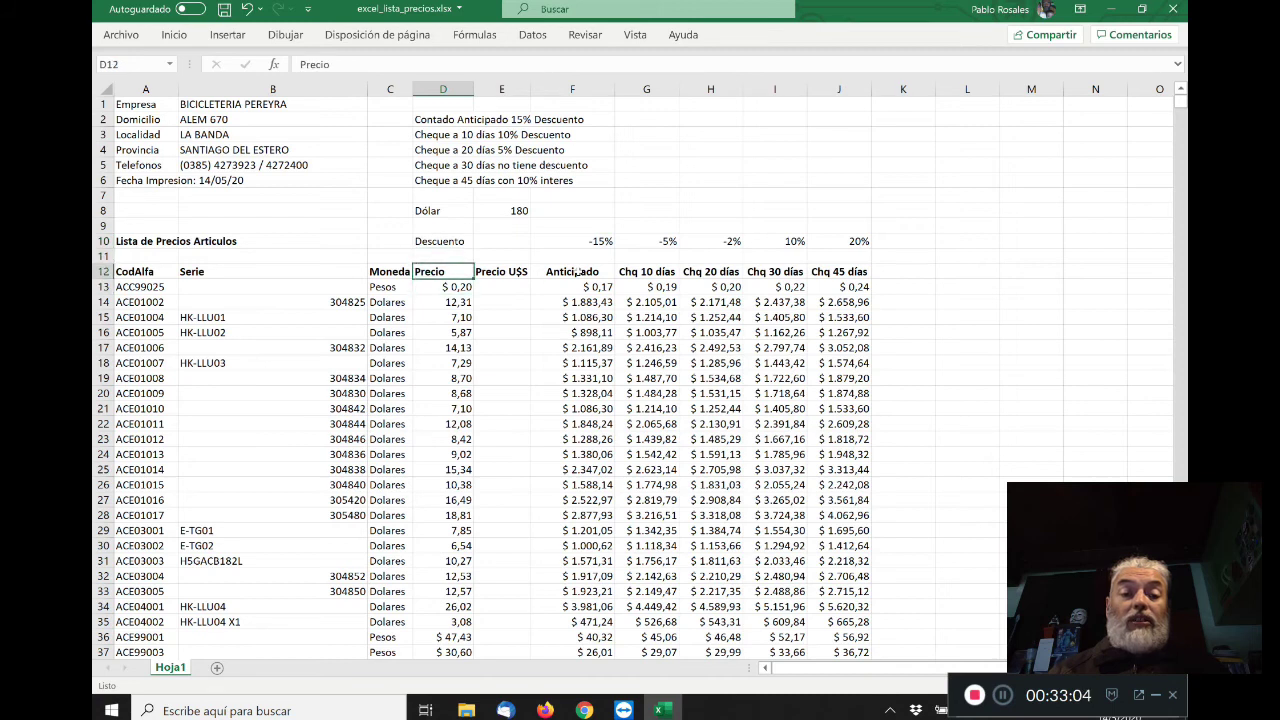
key("Left")
key("Left")
key("Left")
key("Right")
key("Right")
key("Right")
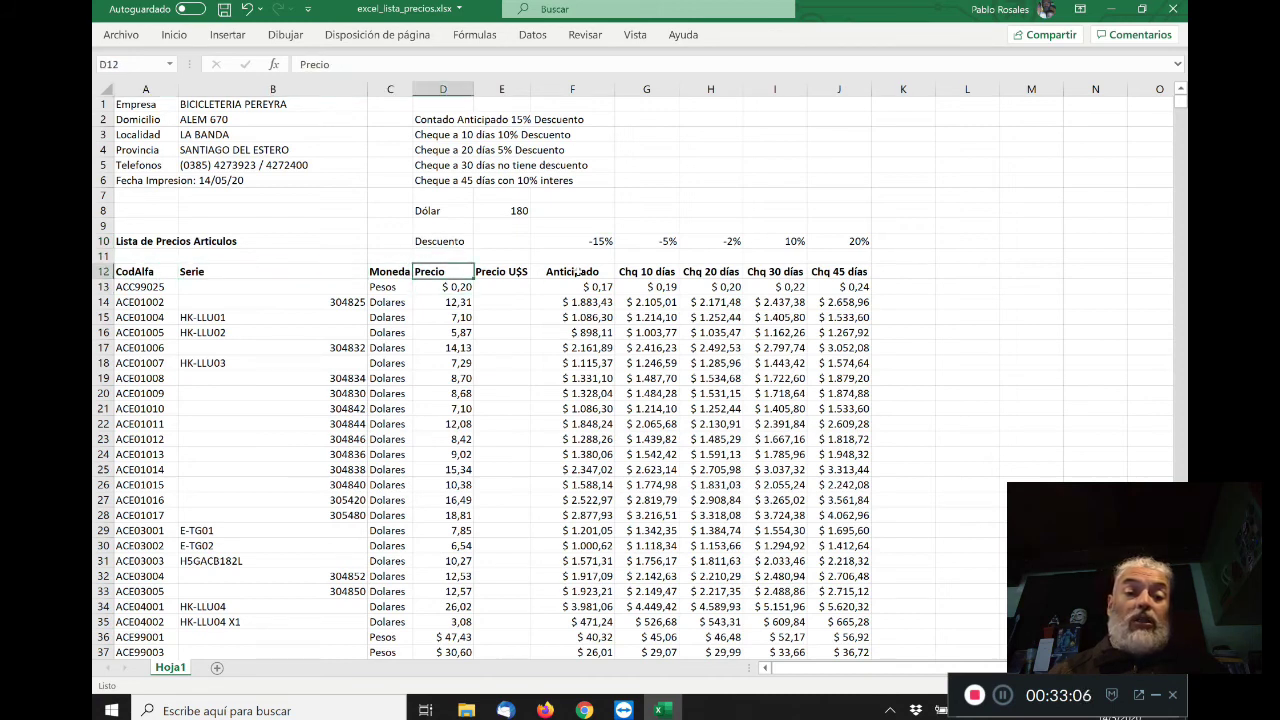
- Review the Dólar rate in E8 and the Descuento percentages in row 10 from Anticipado through Chq 45 días
key("Down")
key("Up")
key("Up")
key("Up")
key("Up")
key("Up")
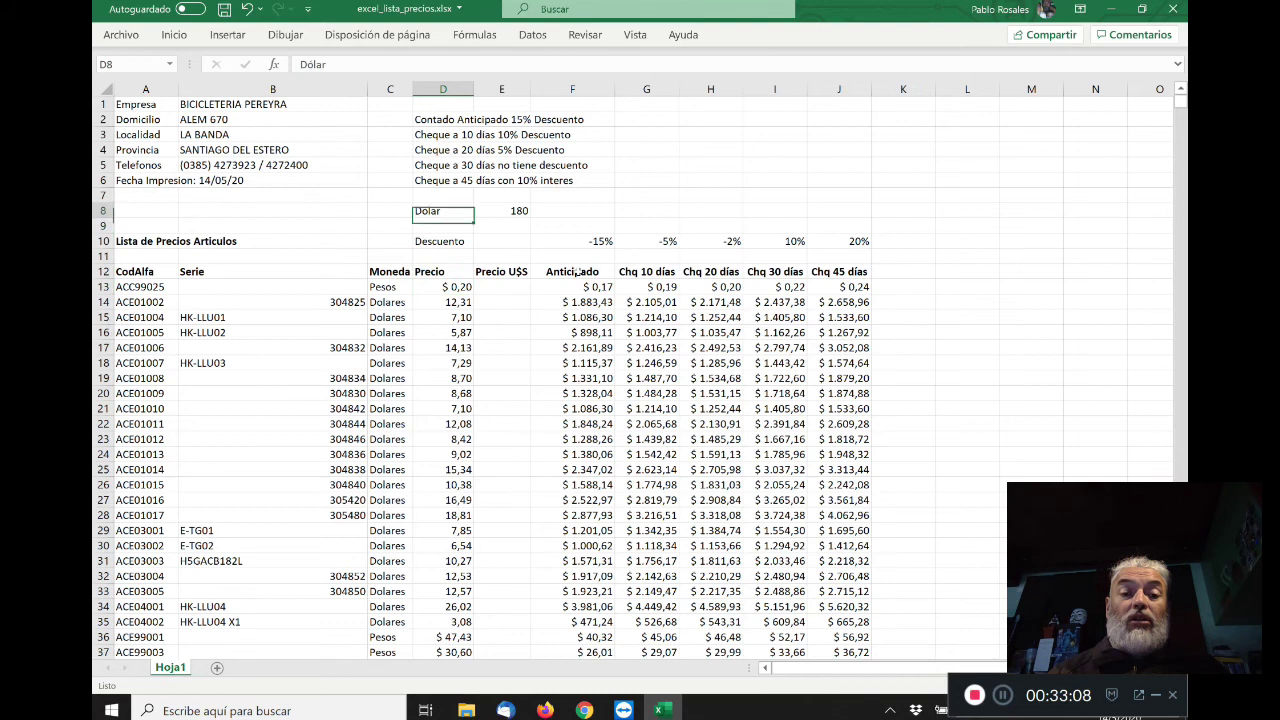
key("Right")
key("Down")
key("Down")
key("Right")
key("Right")
key("Right")
key("Right")
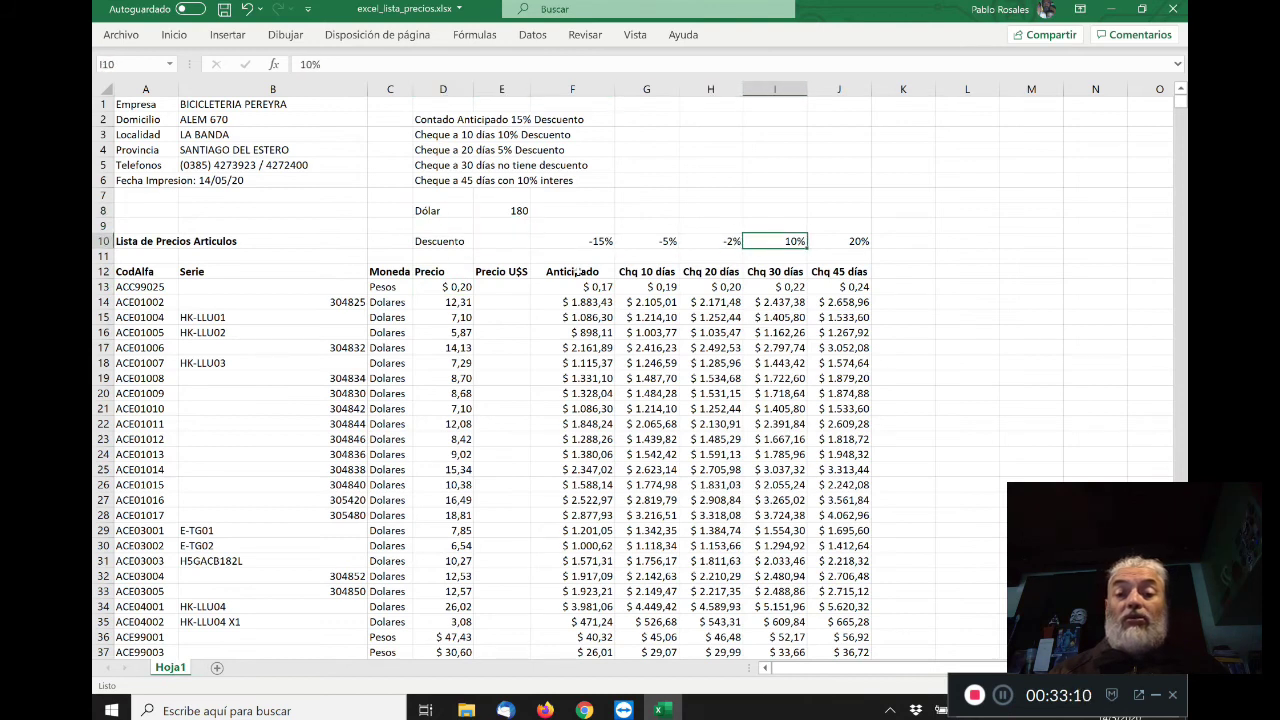
key("Right")
- Check the first article's price formulas in row 13 from Chq 45 días back to Anticipado
key("Down")
key("Down")
key("Down")
key("Left")
key("Left")
key("Left")
key("Left")
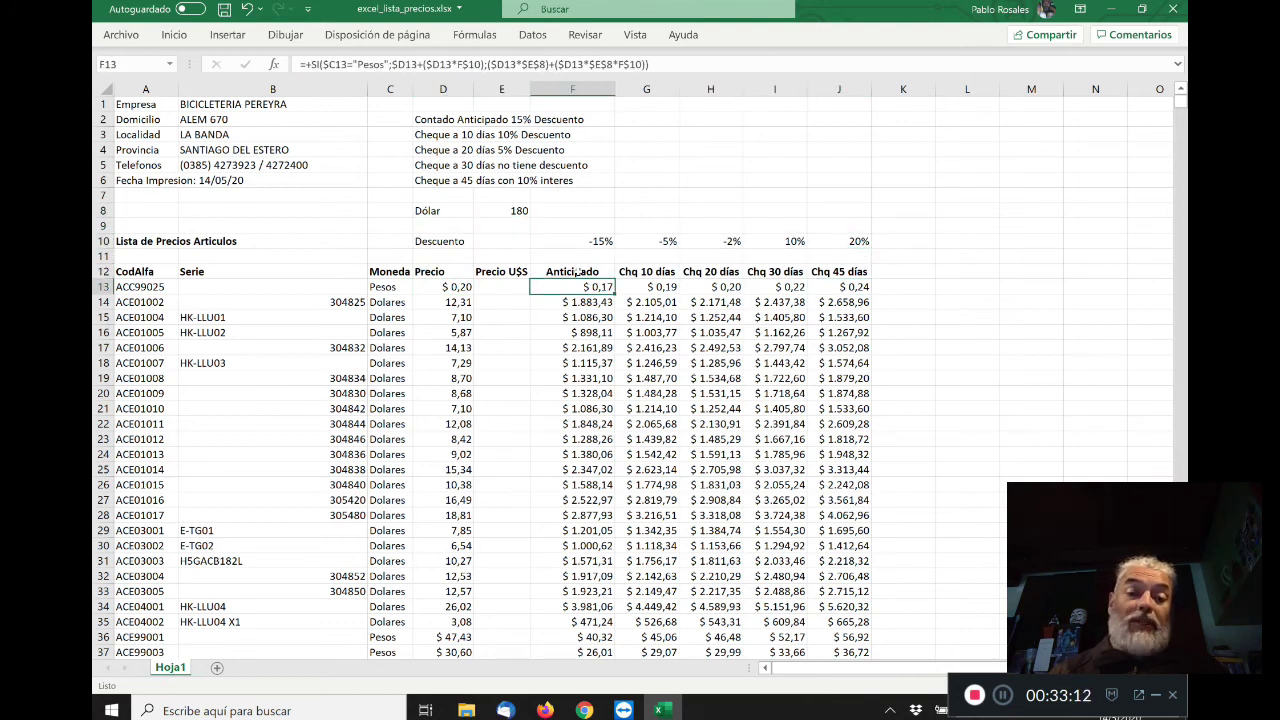
- Look through the Precio values in column D for both Pesos and Dolares articles, returning to the sheet's first row
key("Left")
key("Left")
key("Down")
key("Down")
key("Down")
key("Down")
key("Down")
key("Down")
key("Down")
key("Down")
key("Down")
key("Down")
key("Down")
key("Down")
key("Down")
key("Down")
key("Down")
key("Down")
key("Down")
key("Down")
key("Down")
key("Down")
key("Down")
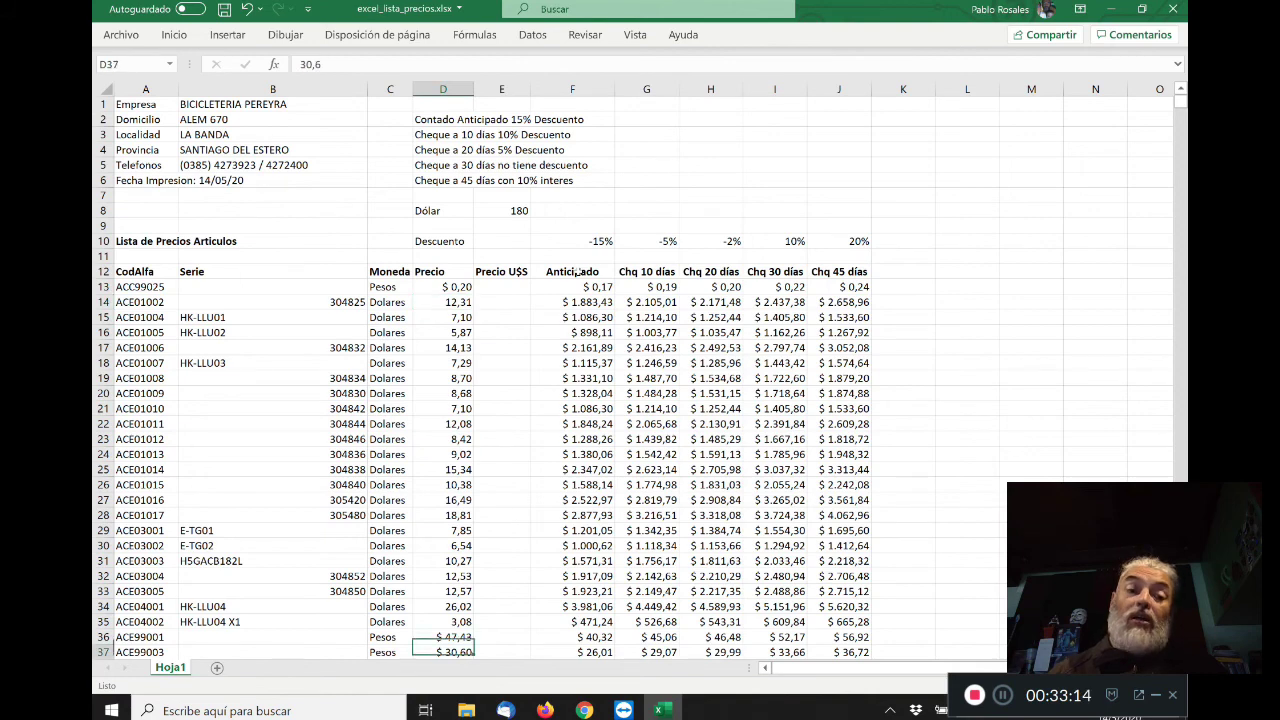
key("Down")
key("Down")
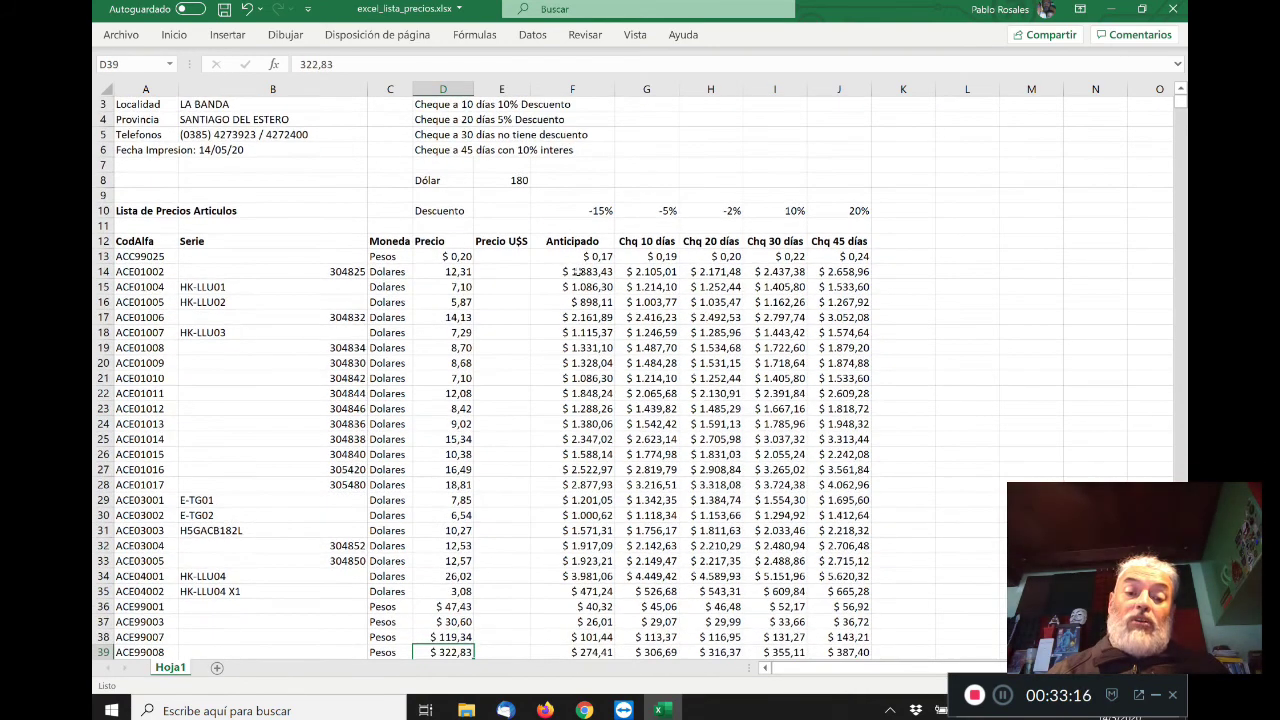
key("Down")
key("Down")
key("Down")
key("Down")
key("Down")
key("Down")
key("Down")
key("Down")
key("Down")
key("Down")
key("Down")
key("Down")
key("Down")
key("Down")
key("Down")
key("Down")
key("Down")
key("Down")
key("Down")
key("Down")
key("Up")
key("Up")
key("Up")
key("Up")
key("Up")
key("Up")
key("Up")
key("Up")
key("Up")
key("Up")
key("Up")
key("Up")
key("Up")
key("Up")
key("Up")
key("Up")
key("Up")
key("Up")
key("Up")
key("Up")
key("Up")
key("Up")
key("Up")
key("Up")
key("Up")
key("Up")
key("Up")
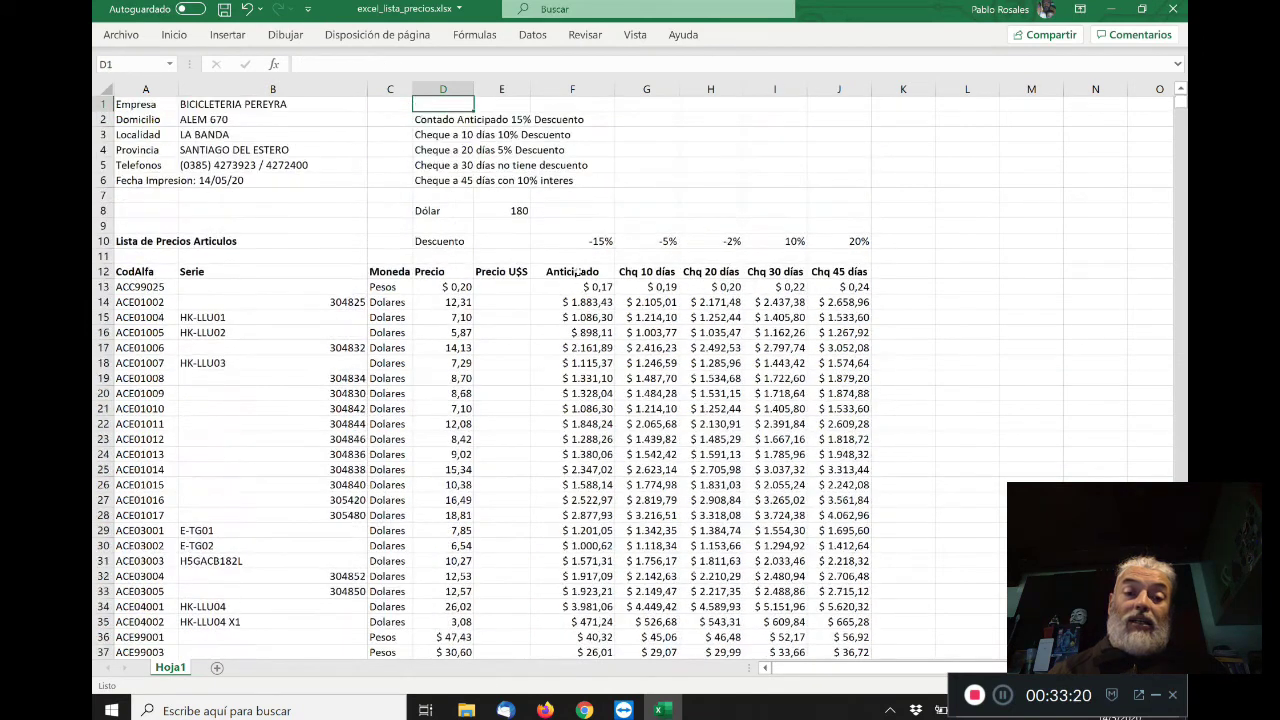
- Review the payment-term conditions in D2:D6 and the labels below them, ending at the first article's price in D13
key("Down")
key("Down")
key("Down")
key("Down")
key("Down")
key("Down")
key("Down")
key("Down")
key("Down")
key("Down")
key("Down")
key("Down")
key("Down")
key("Up")
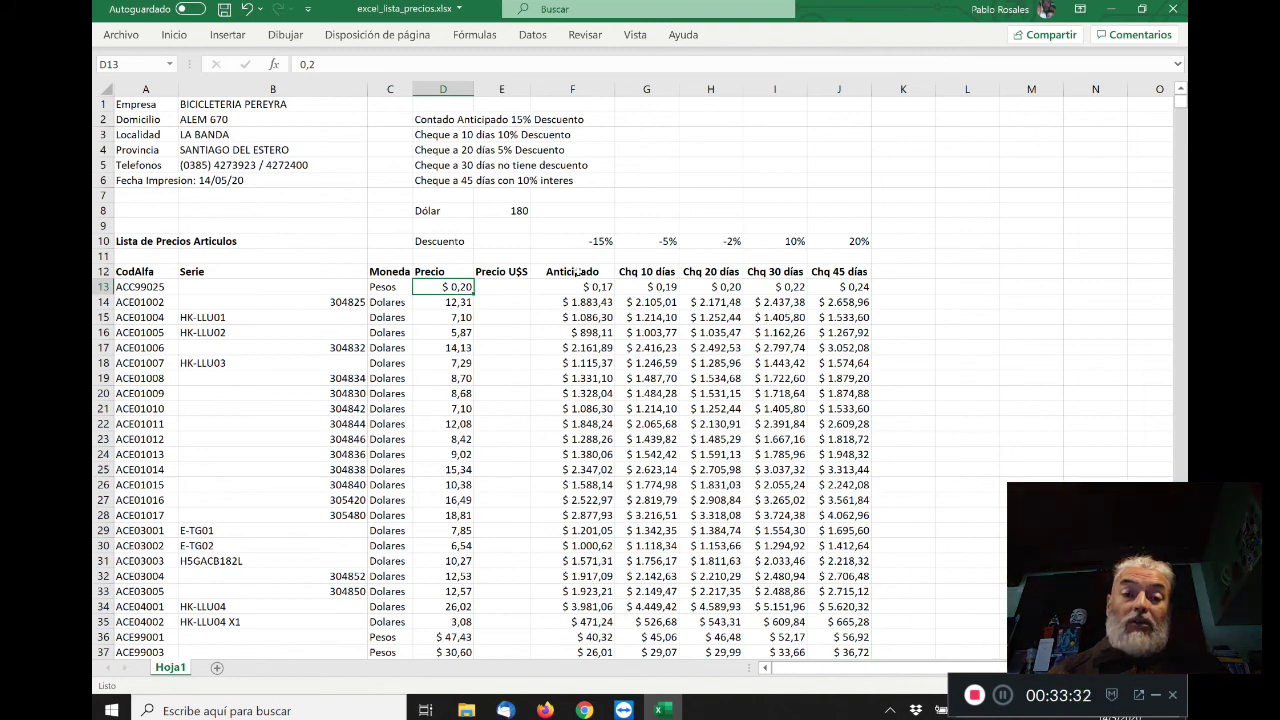
- Compare the first article's base price in D13 with its Anticipado, Chq 10 días and Chq 20 días formulas
key("Right")
key("Right")
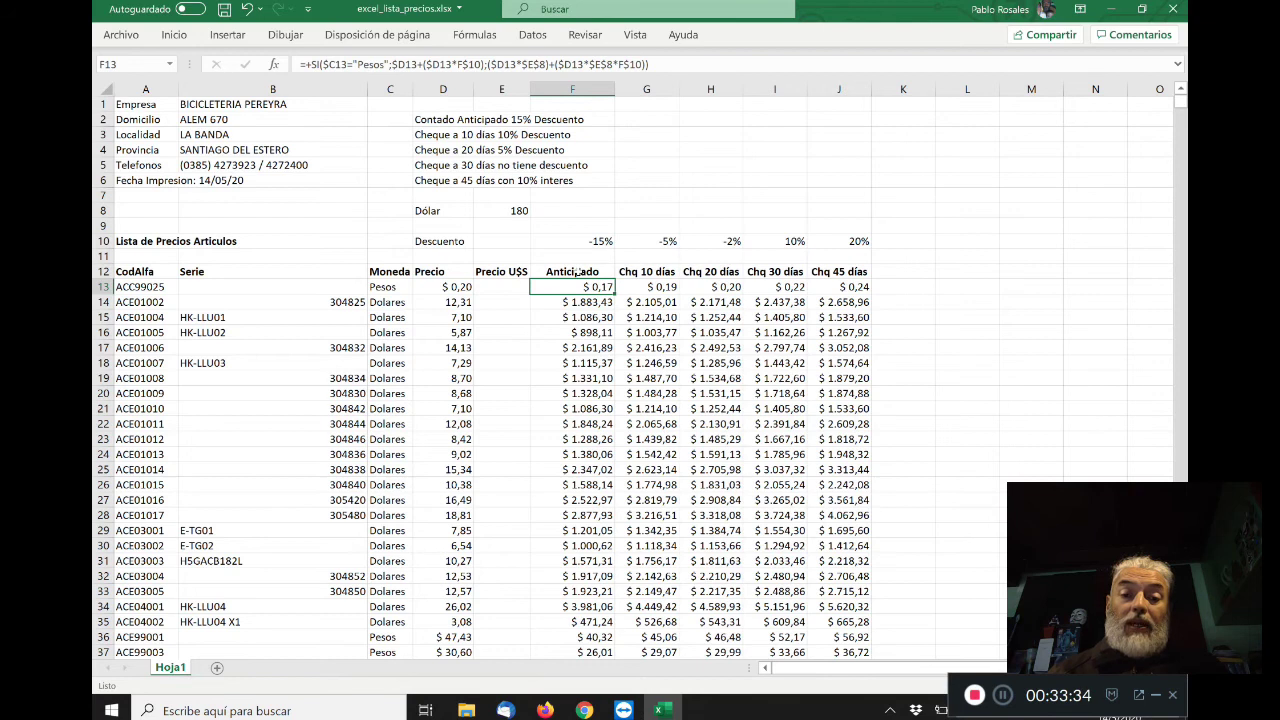
key("Right")
key("Right")
key("Left")
key("Left")
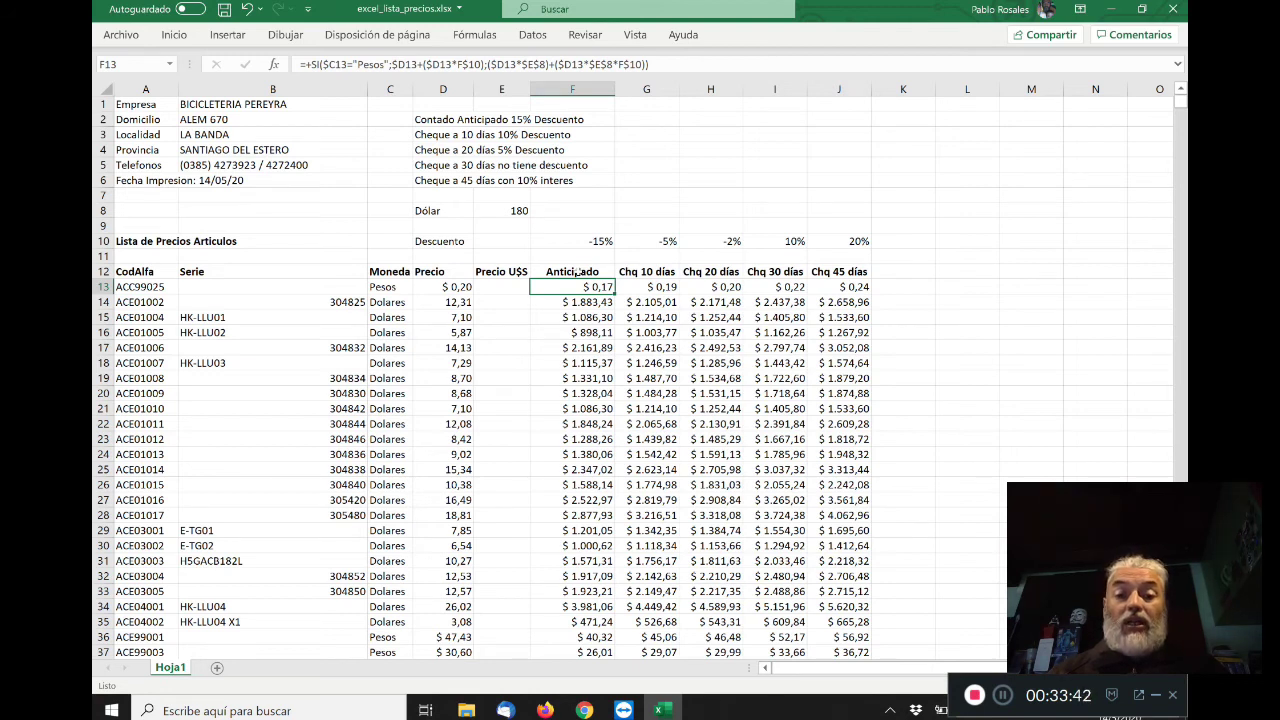
key("Left")
key("Left")
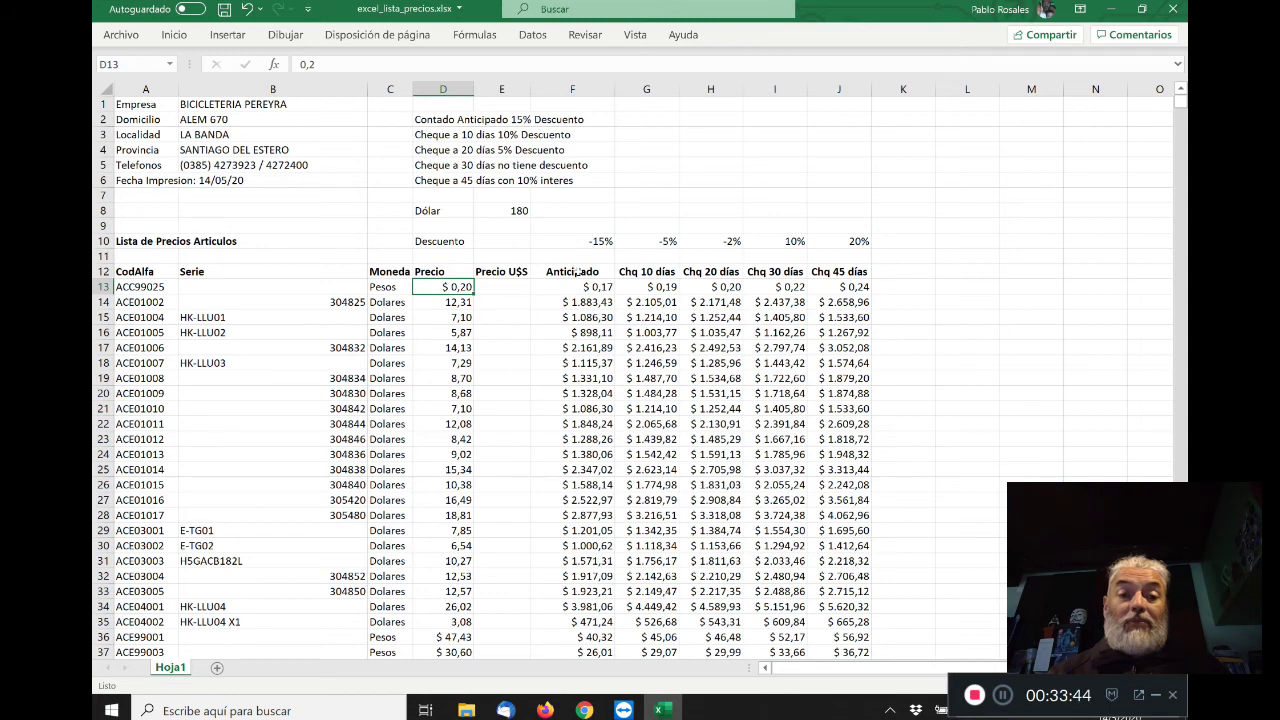
key("Right")
key("Right")
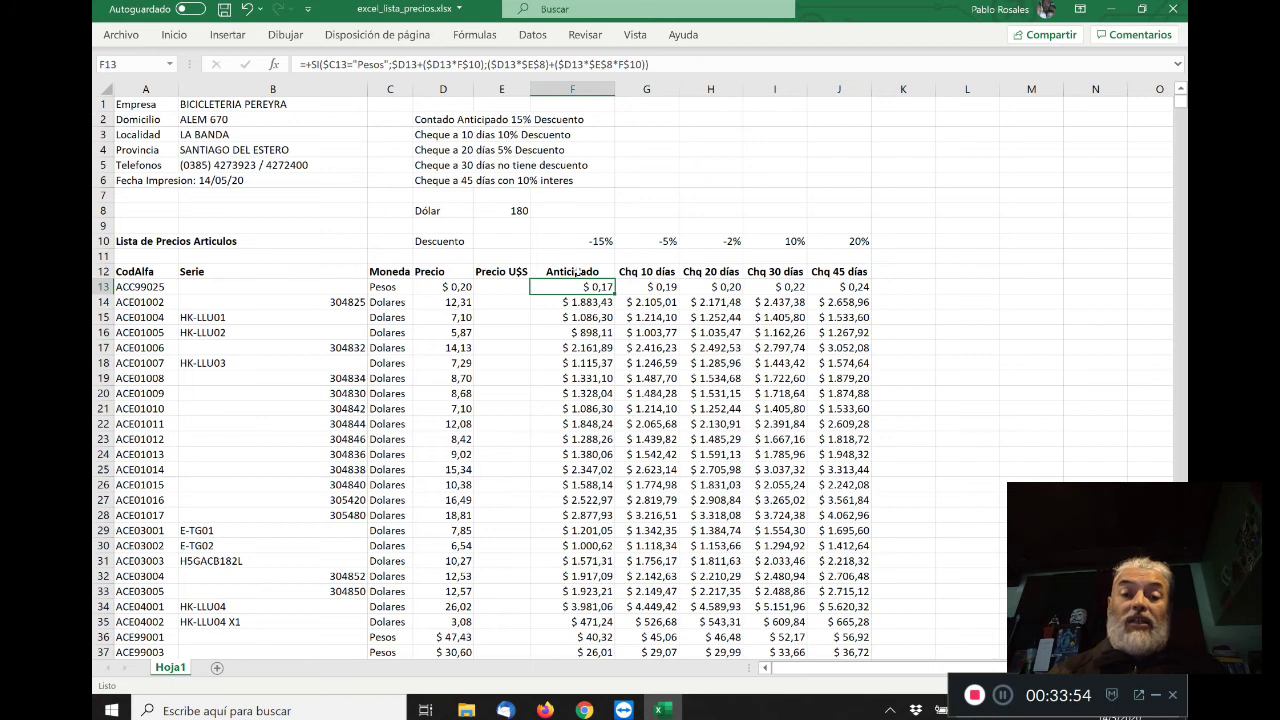
- Compare the first article's currency in C13 with its Anticipado formula in F13
key("Left")
key("Left")
key("Left")
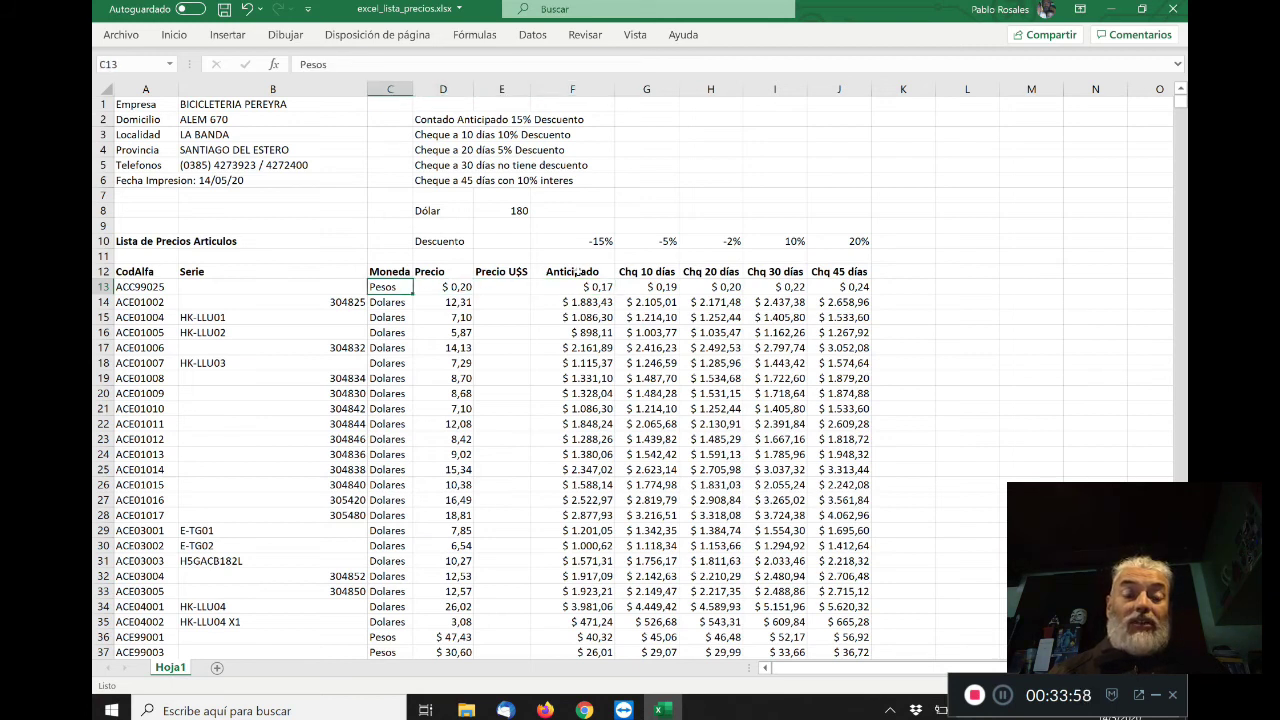
key("Right")
key("Right")
key("Right")
key("Left")
key("Left")
key("Left")
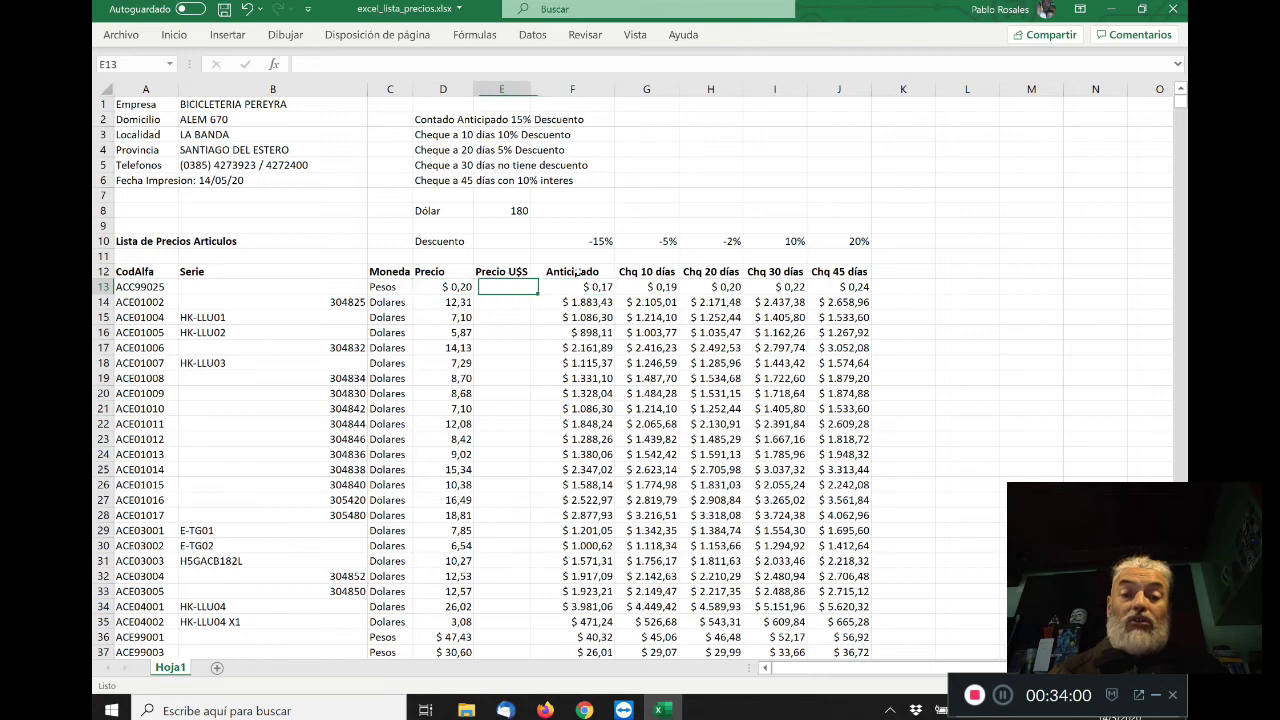
- Compare the second article's currency in C14 with its Anticipado price in row 14, ending at the formula in F13
key("Down")
key("Right")
key("Right")
key("Right")
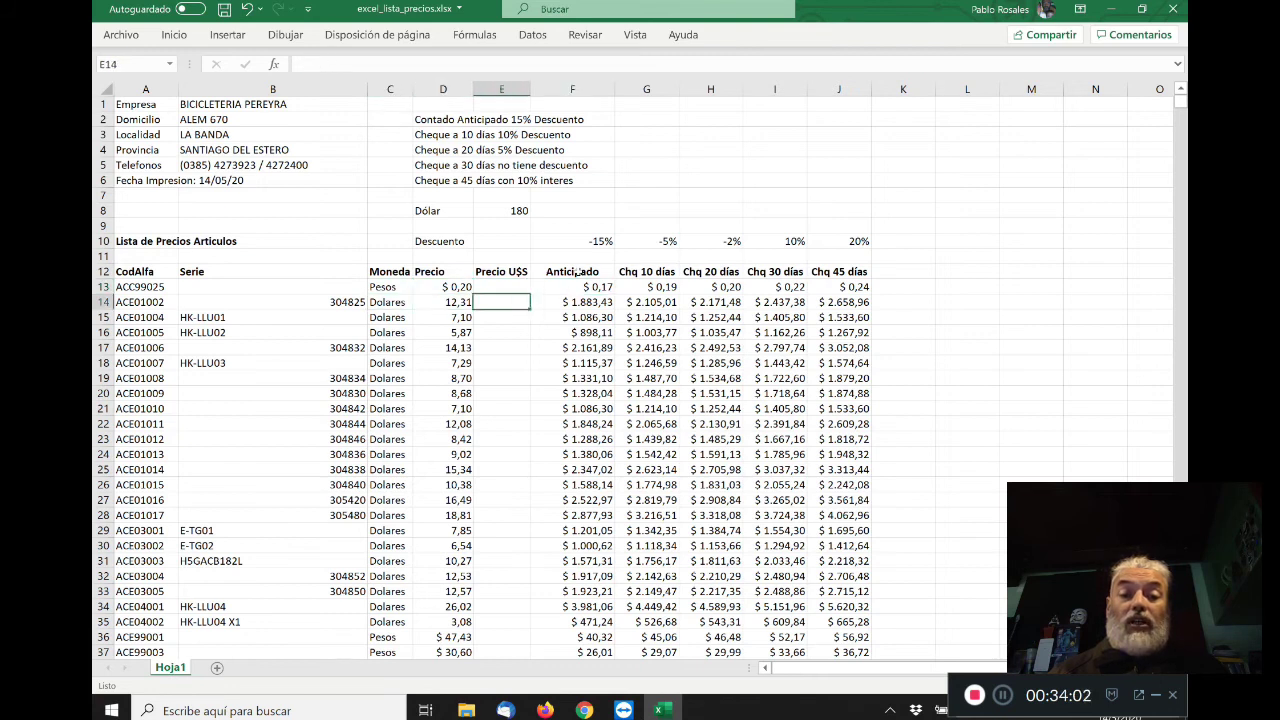
key("Left")
key("Left")
key("Left")
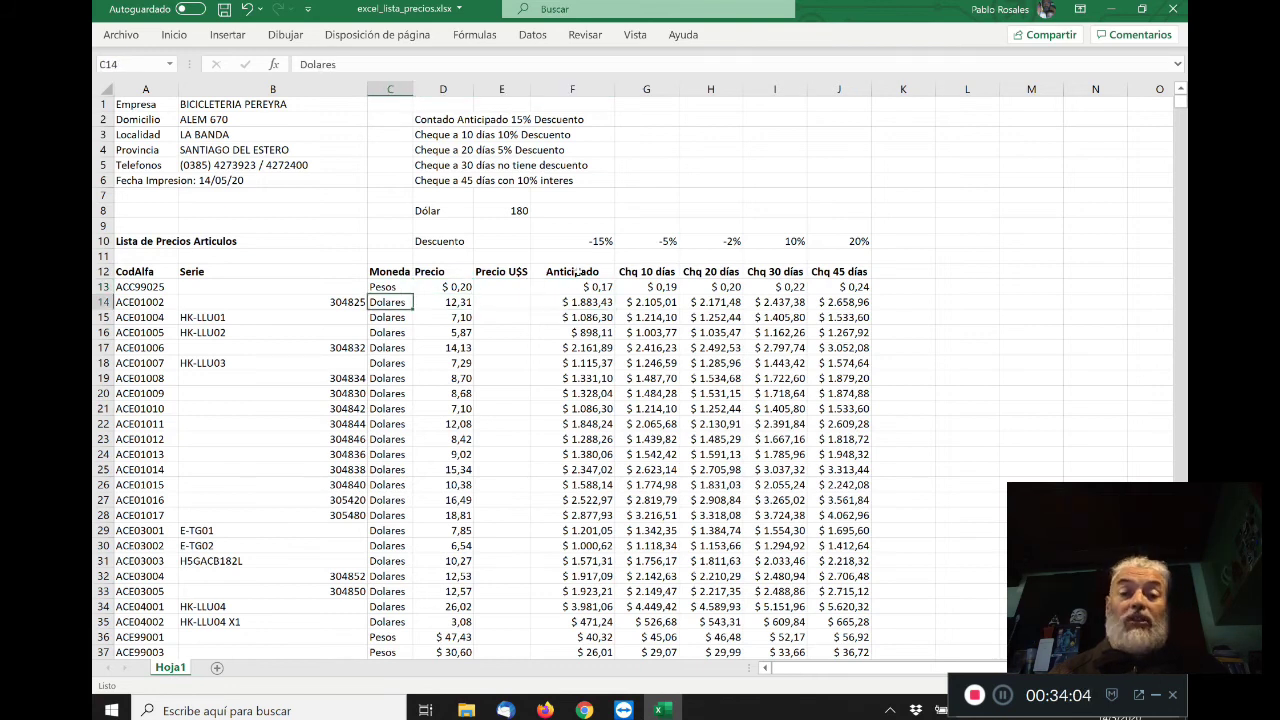
key("Right")
key("Right")
key("Right")
key("Up")
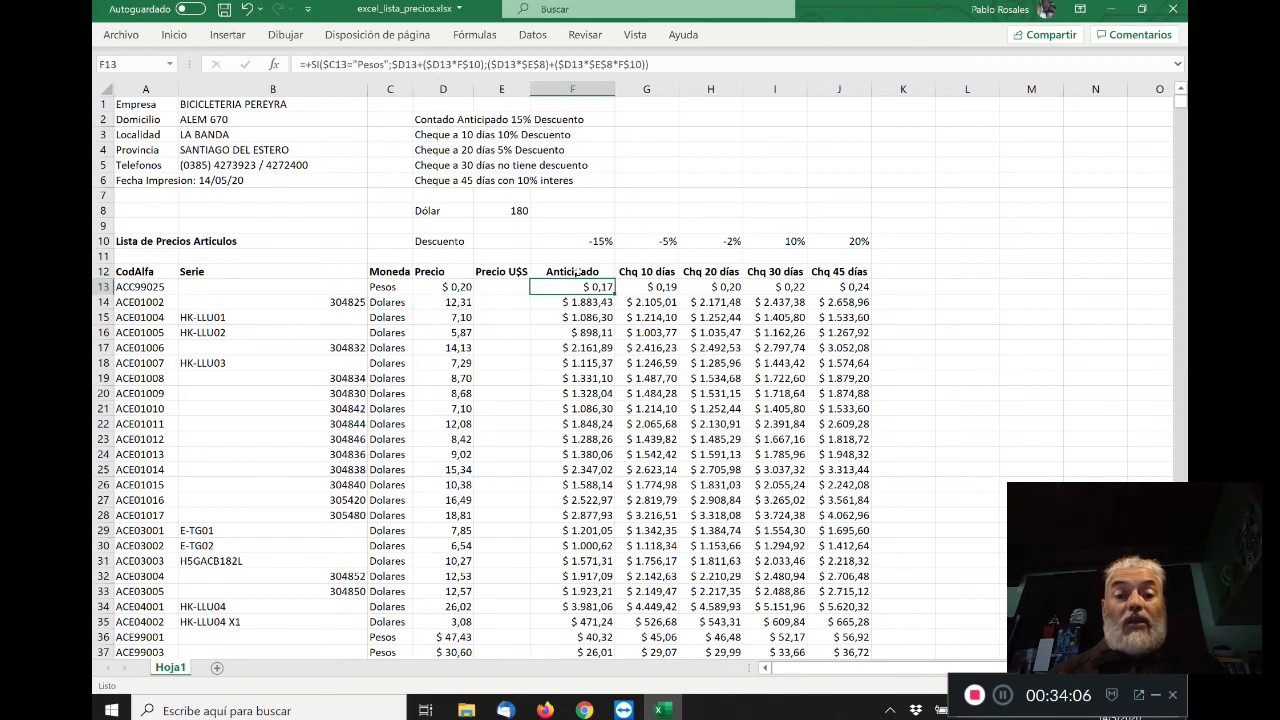
- Recheck the Moneda condition in C13 and inspect the Anticipado formulas in F13:F16
key("Left")
key("Left")
key("Left")
key("Right")
key("Right")
key("Right")
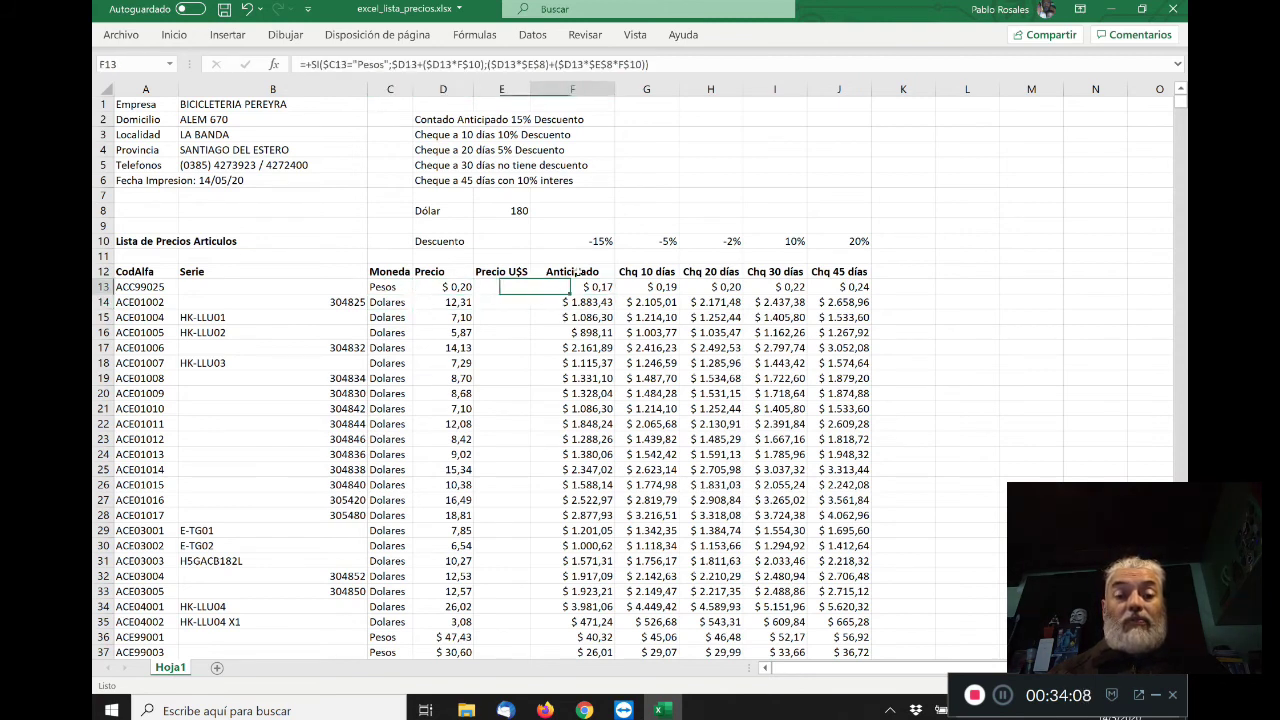
key("Down")
key("Down")
key("Down")
key("Up")
key("Up")
key("Up")
- Look through the Moneda values in column C for Pesos and Dolares articles, returning to the first article in row 13
key("Left")
key("Left")
key("Left")
key("Down")
key("Down")
key("Down")
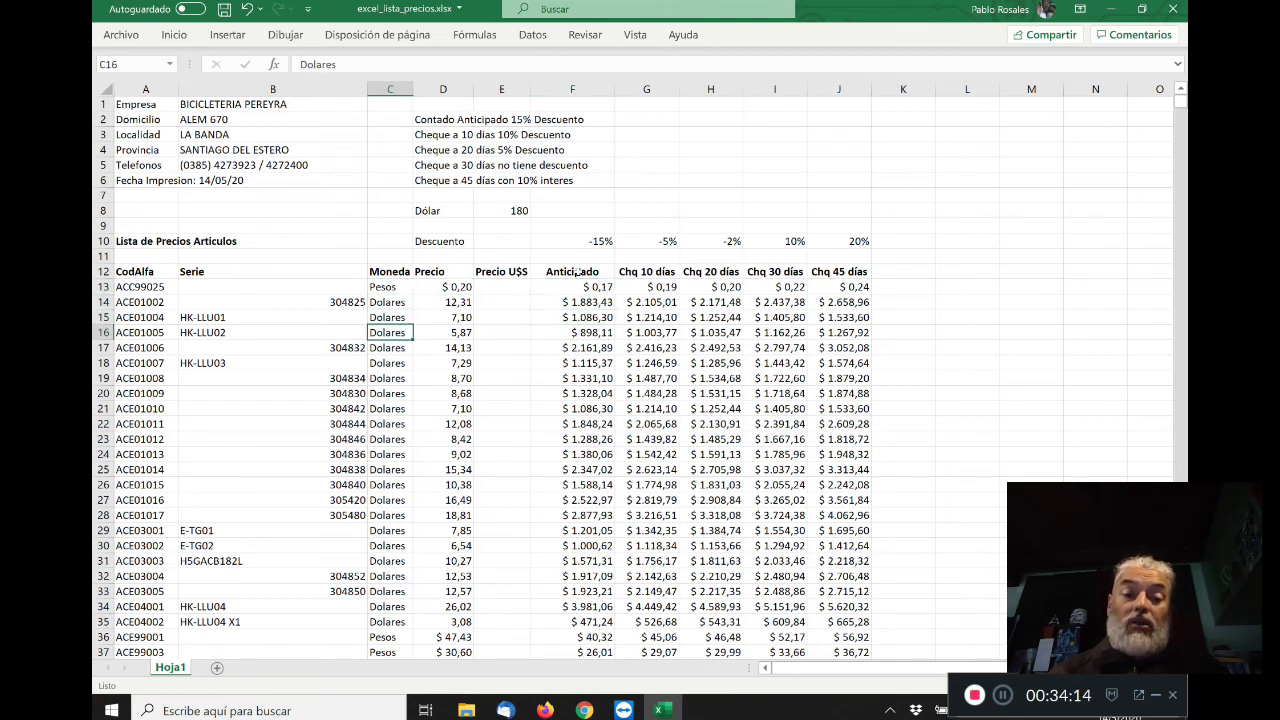
key("Down")
key("Down")
key("Down")
key("Down")
key("Down")
key("Down")
key("Down")
key("Down")
key("Down")
key("Down")
key("Down")
key("Down")
key("Down")
key("Down")
key("Down")
key("Down")
key("Down")
key("Down")
key("Down")
key("Down")
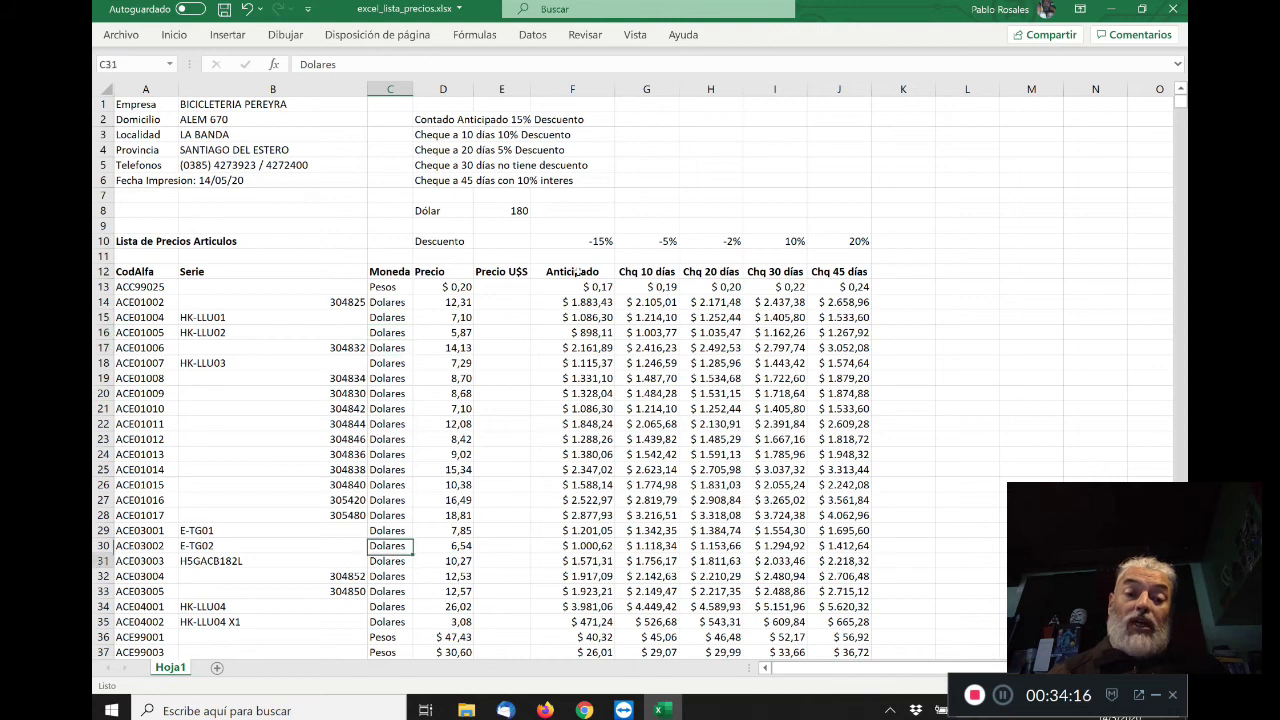
key("Up")
key("Up")
key("Up")
key("Up")
key("Up")
key("Up")
key("Up")
key("Up")
key("Up")
key("Up")
key("Up")
key("Up")
key("Up")
key("Up")
key("Up")
key("Up")
key("Up")
key("Up")
key("Up")
key("Up")
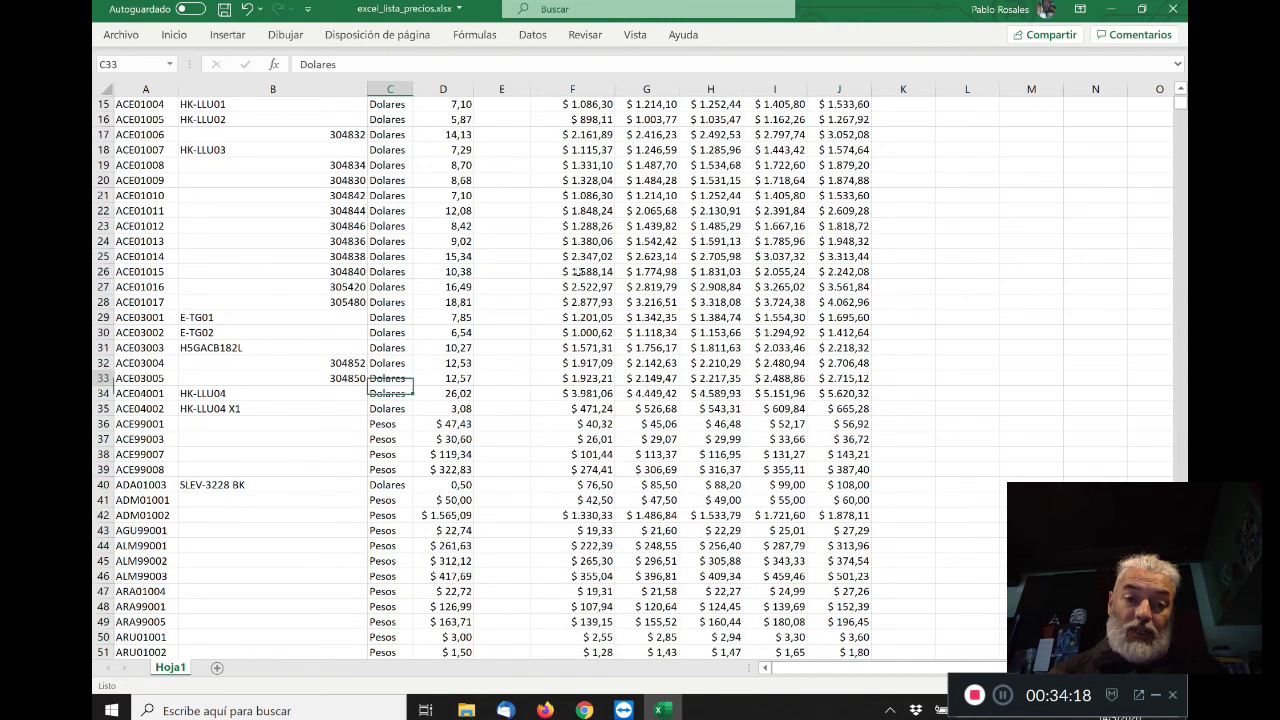
key("Down")
key("Down")
key("Down")
key("Down")
key("Down")
key("Down")
key("Down")
key("Down")
key("Down")
key("Down")
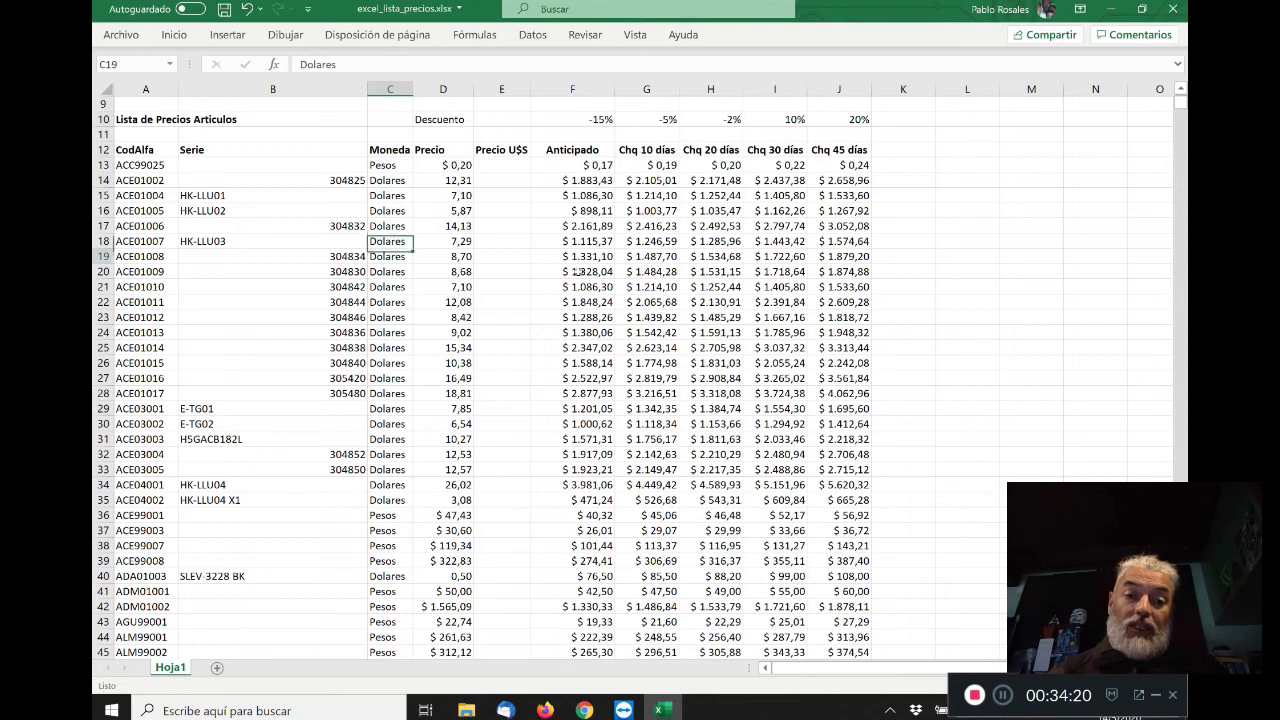
key("Up")
key("Up")
key("Up")
key("Up")
key("Up")
key("Up")
- Check the SI formula in F13 against the currencies in C13 and C14, ending at the base price in D13
key("Right")
key("Right")
key("Right")
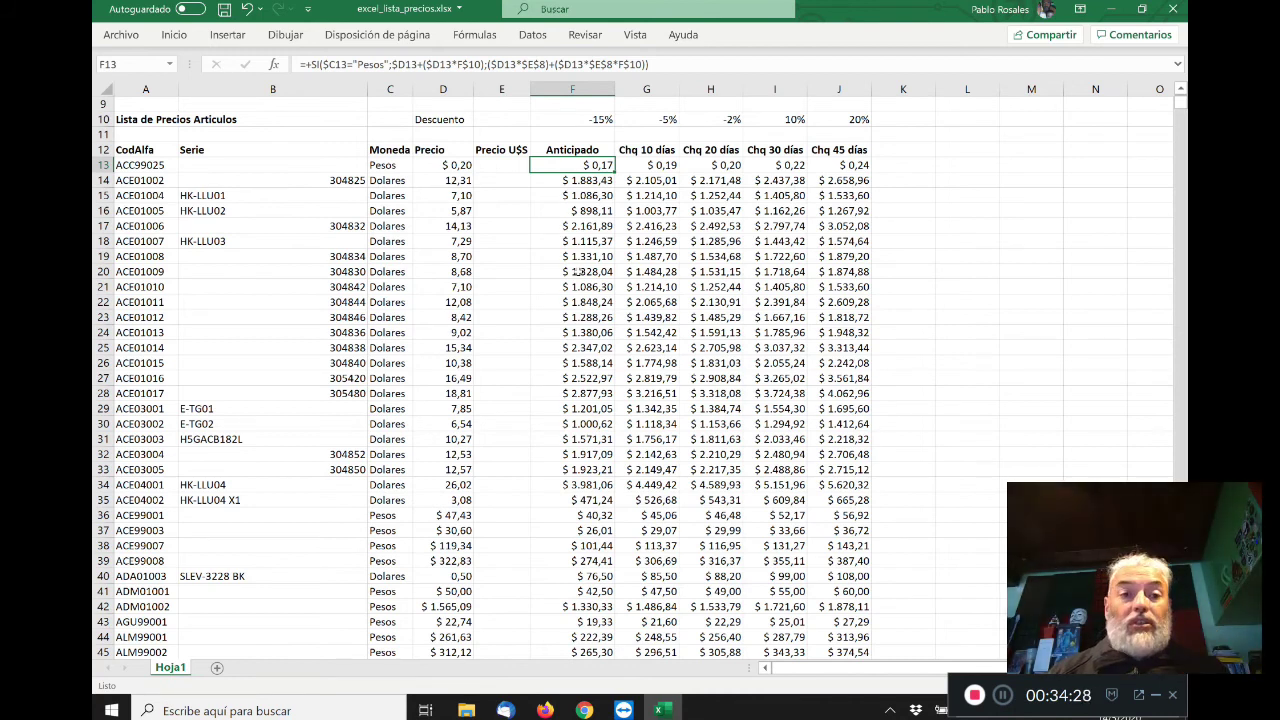
key("Left")
key("Left")
key("Left")
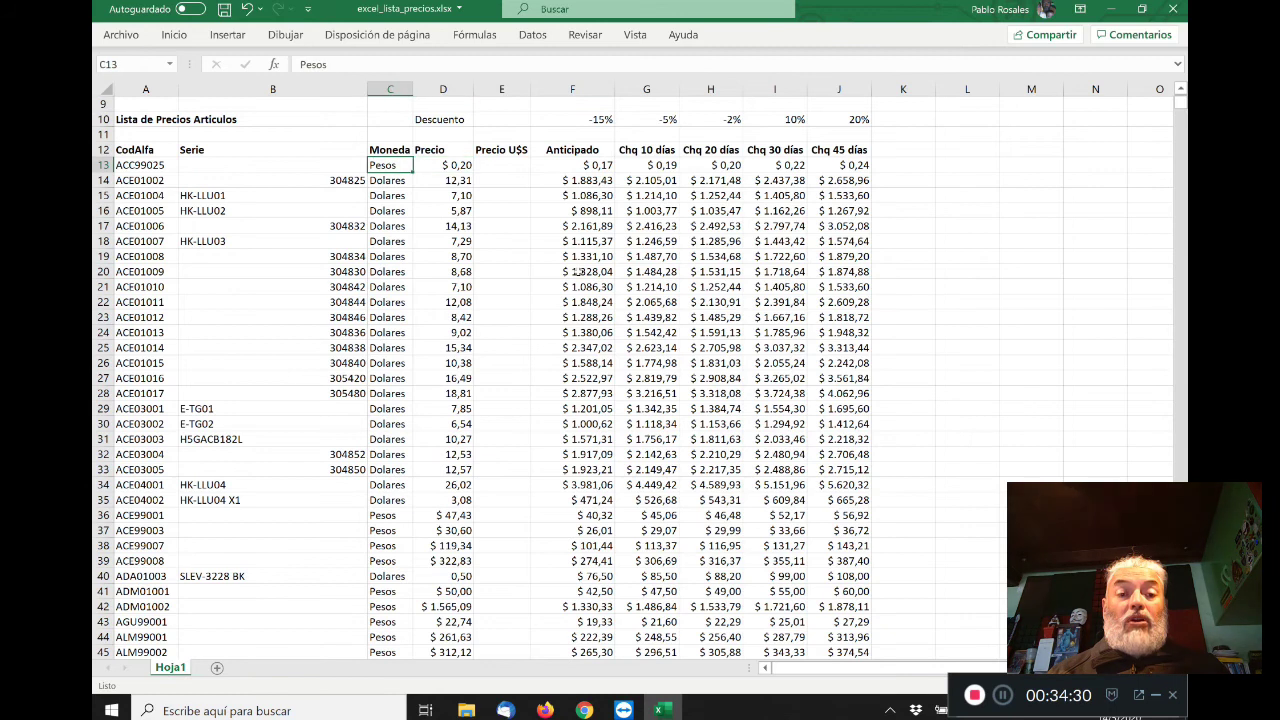
key("Right")
key("Right")
key("Right")
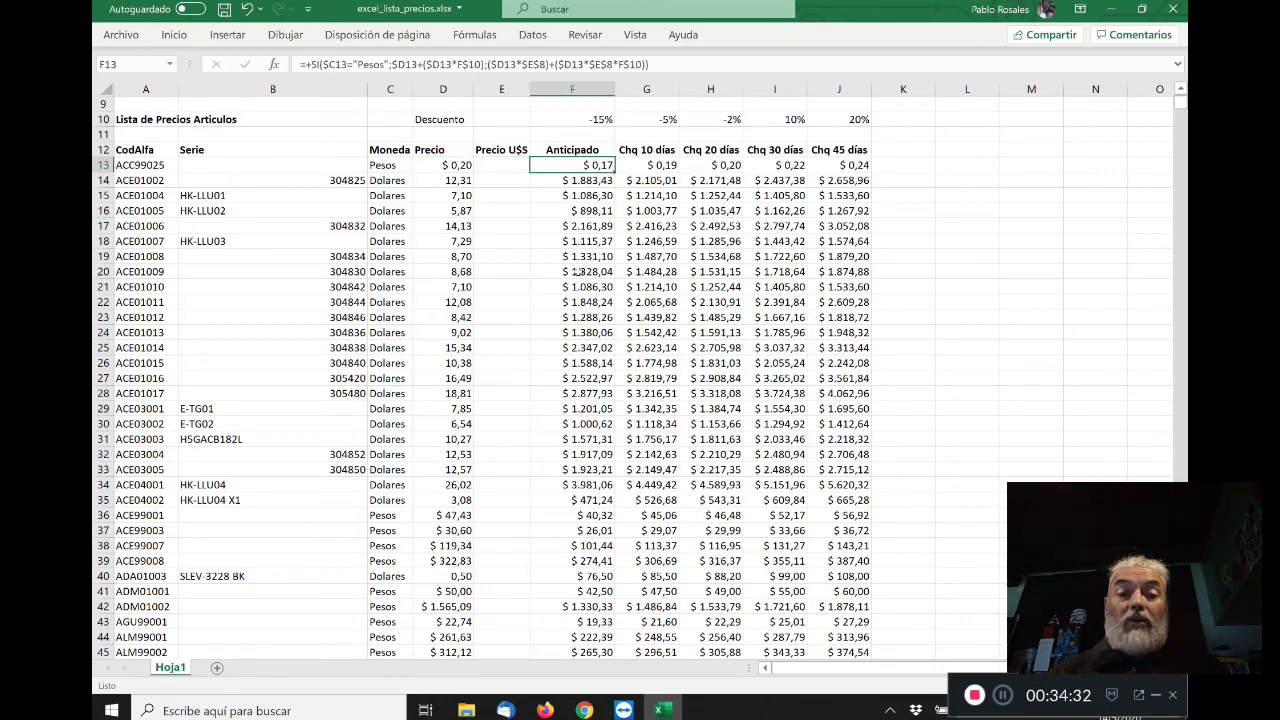
key("Left")
key("Left")
key("Left")
key("Down")
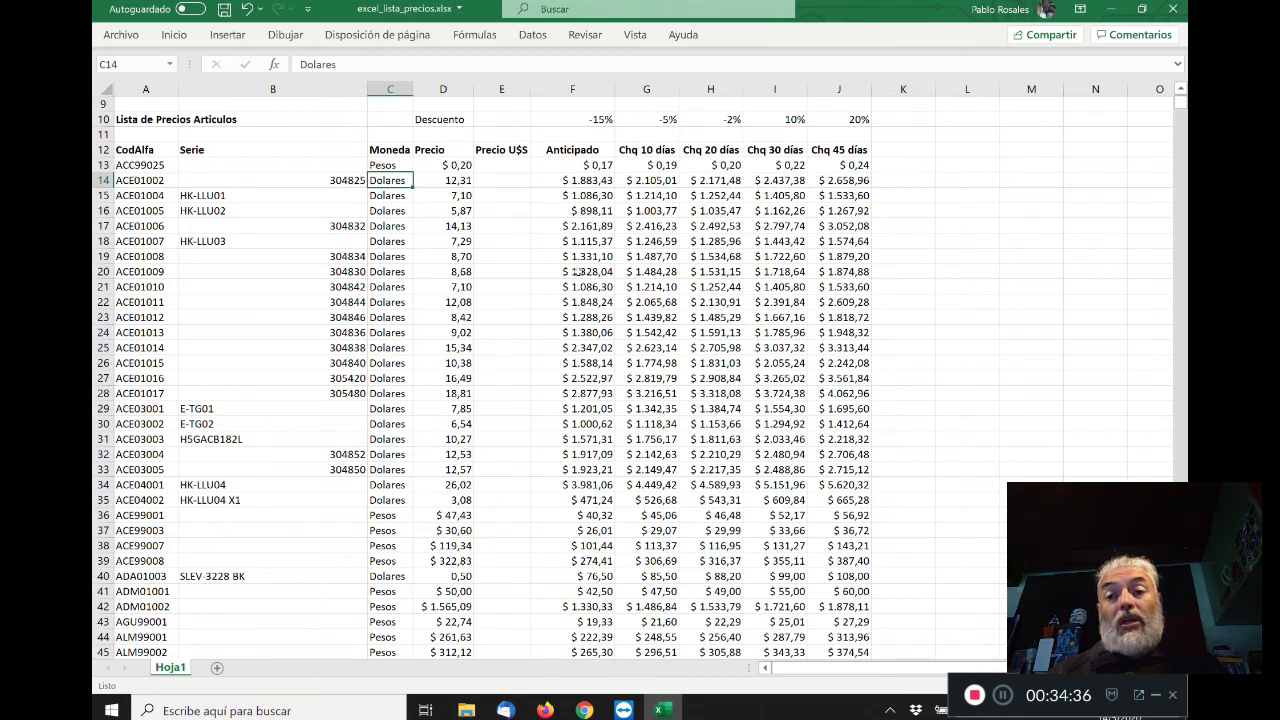
key("Up")
key("Right")
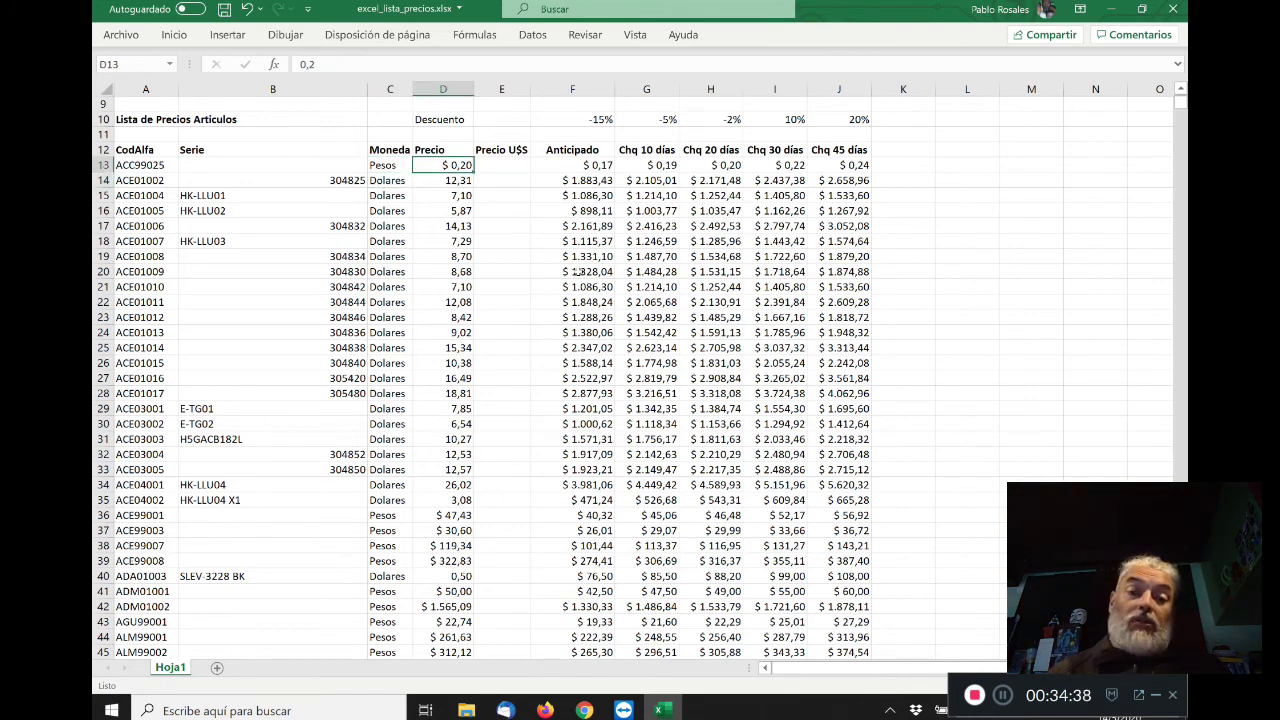
- Review column F from the Anticipado formula in row 13 up past its discount percentage to the sheet header and back
key("Right")
key("Right")
key("Up")
key("Up")
key("Up")
key("Up")
key("Up")
key("Up")
key("Up")
key("Up")
key("Up")
key("Up")
key("Up")
key("Down")
key("Down")
key("Down")
key("Down")
key("Down")
key("Down")
key("Down")
key("Down")
key("Down")
key("Down")
key("Down")
key("Down")
key("Up")
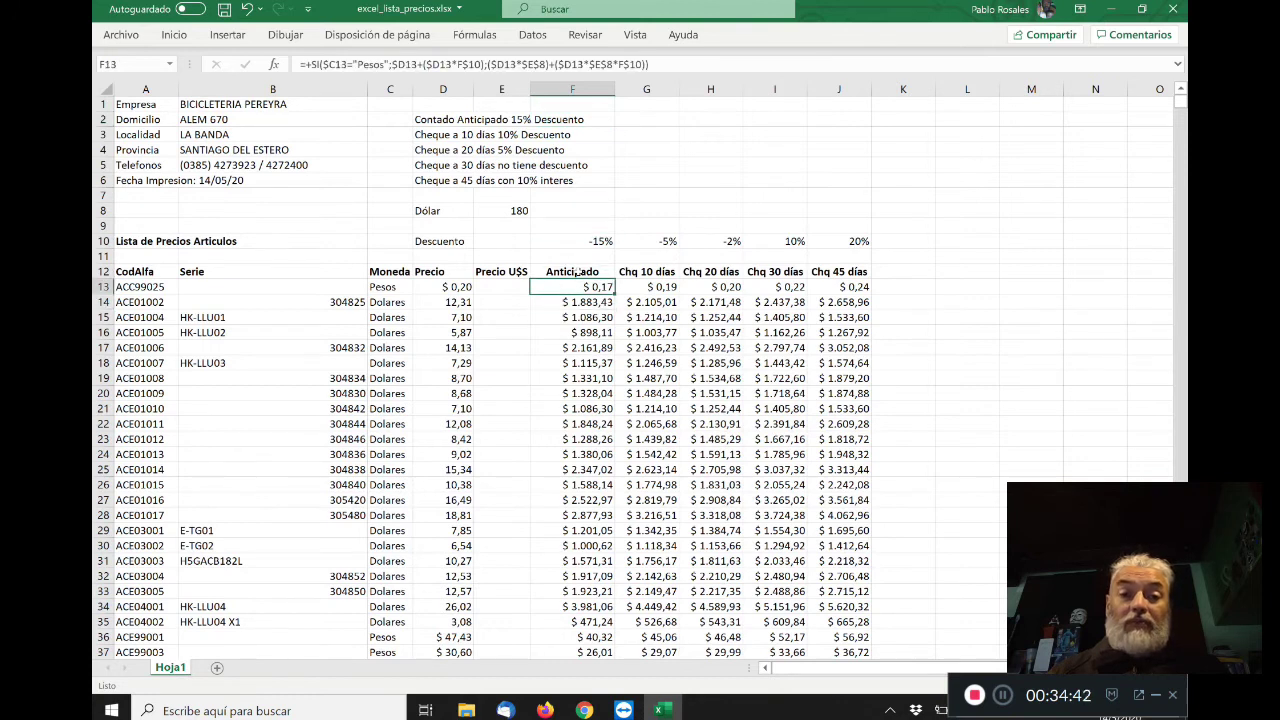
- Review the first articles' currencies in C13:C16 and return to the Anticipado formula in F13
key("Left")
key("Left")
key("Left")
key("Down")
key("Down")
key("Up")
key("Up")
key("Down")
key("Down")
key("Down")
key("Up")
key("Up")
key("Up")
key("Right")
key("Right")
key("Right")
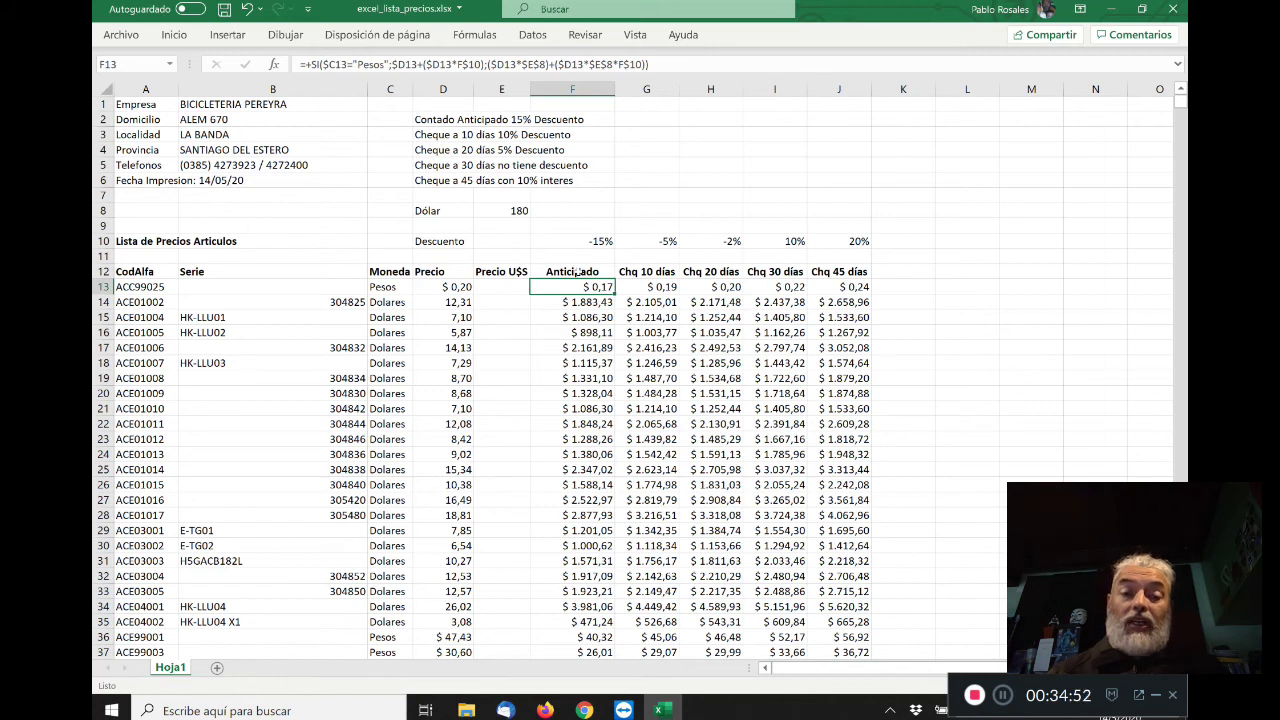
- Compare the Anticipado formulas in F14 and F13, ending at the first article's base price in D13
key("Down")
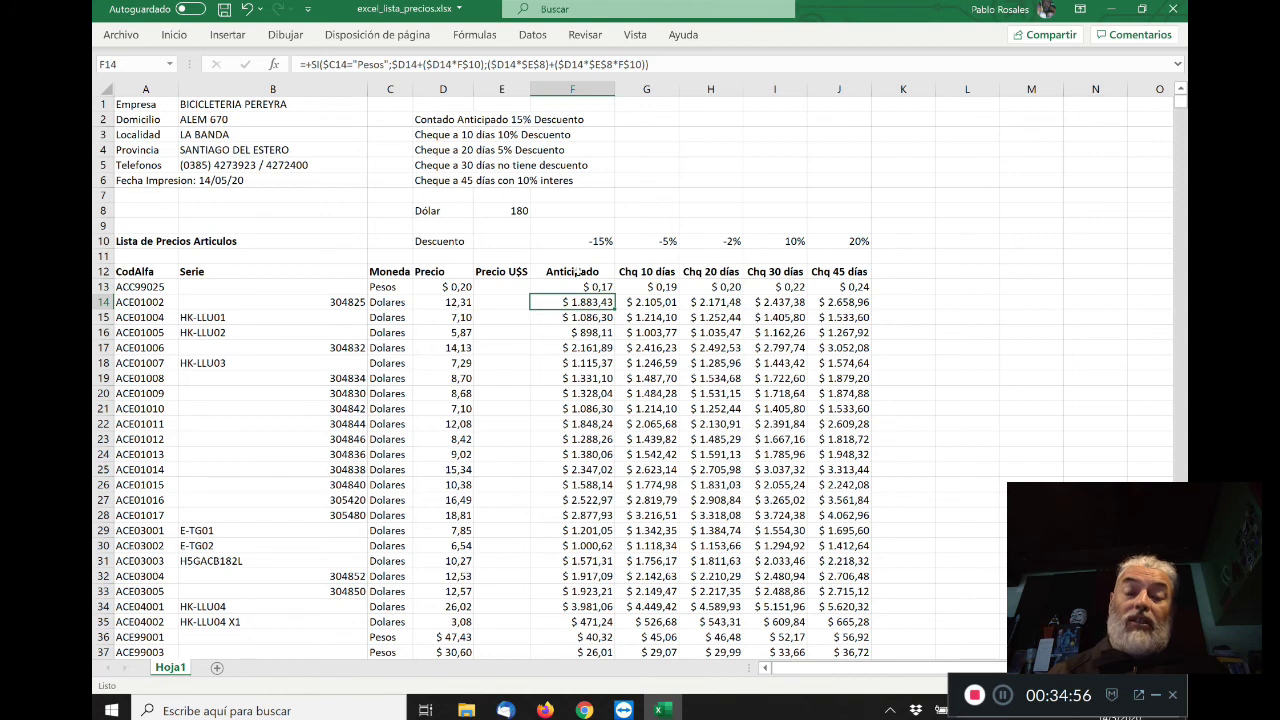
key("Up")
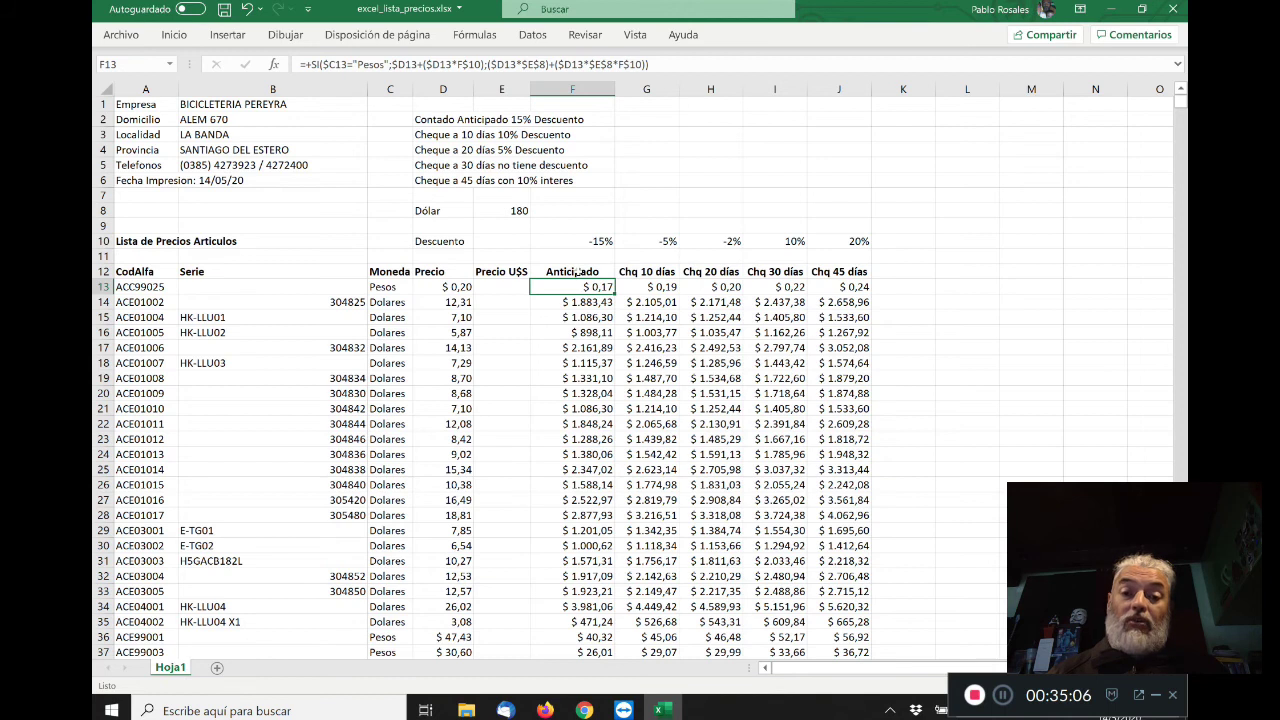
key("Left")
key("Left")
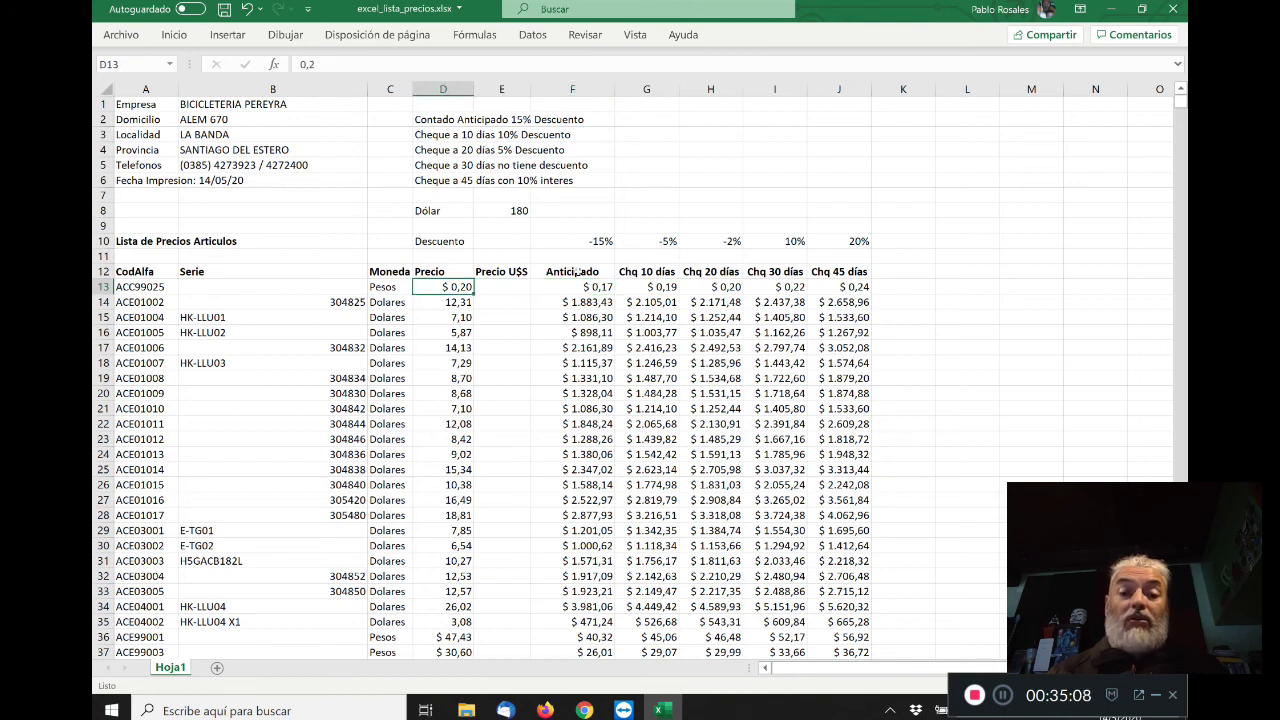
- Review the base prices in column D down the first articles and back up to the list's header rows
key("Down")
key("Down")
key("Down")
key("Down")
key("Down")
key("Down")
key("Down")
key("Down")
key("Down")
key("Down")
key("Down")
key("Down")
key("Down")
key("Down")
key("Down")
key("Down")
key("Down")
key("Down")
key("Down")
key("Down")
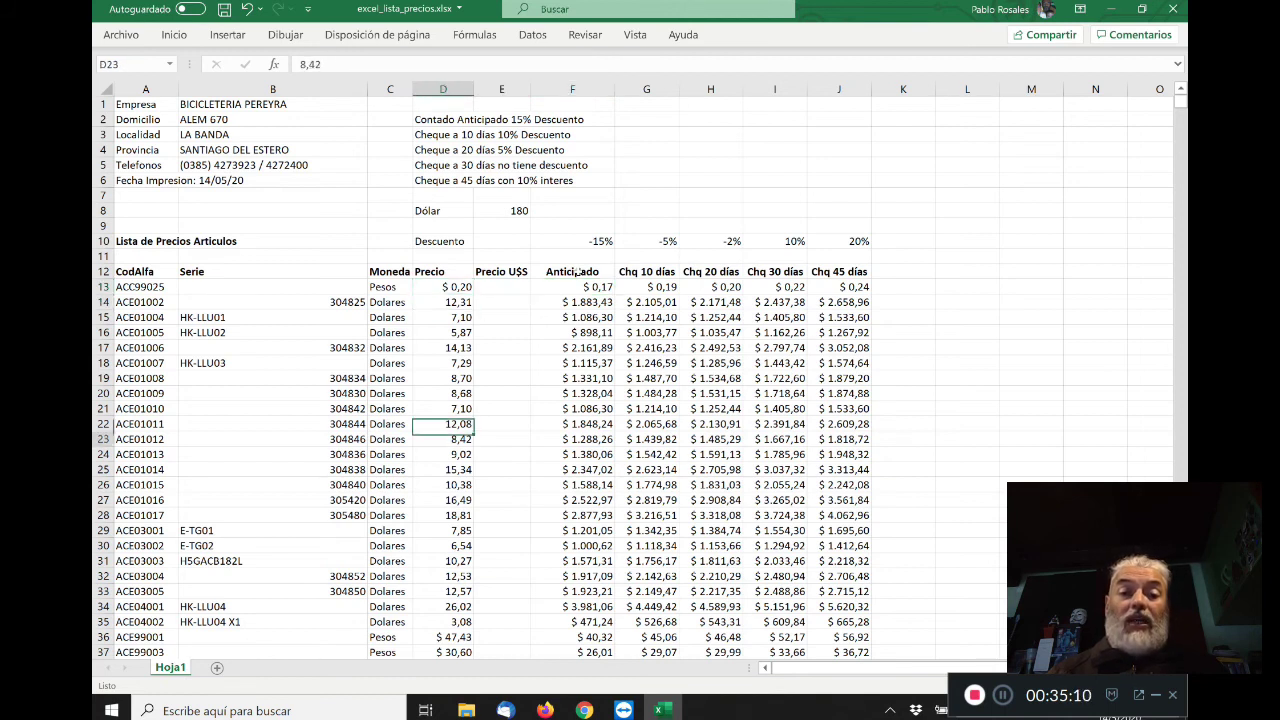
key("Up")
key("Up")
key("Up")
key("Up")
key("Up")
key("Up")
key("Up")
key("Up")
key("Up")
key("Up")
key("Up")
key("Up")
key("Up")
key("Up")
key("Up")
key("Up")
key("Up")
key("Up")
key("Up")
key("Up")
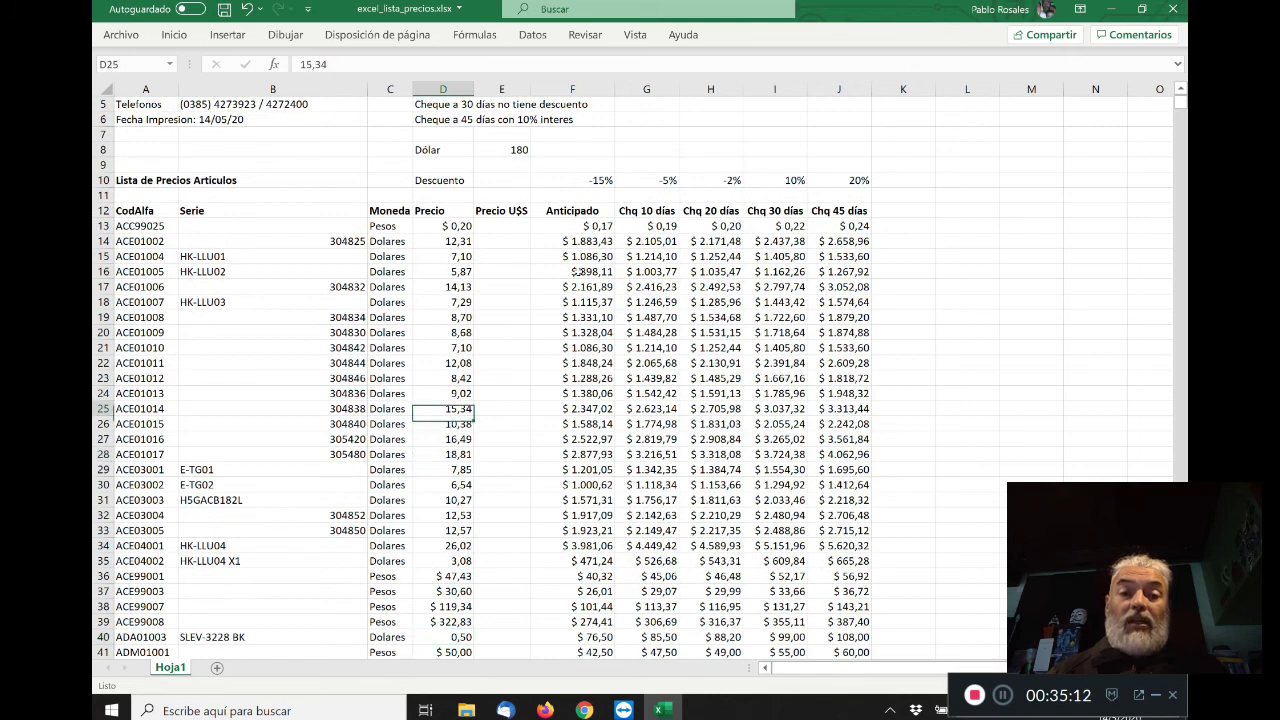
- Examine the discount percentages in row 10 from Anticipado to Chq 45 días and return to F10
key("Down")
key("Right")
key("Right")
key("Right")
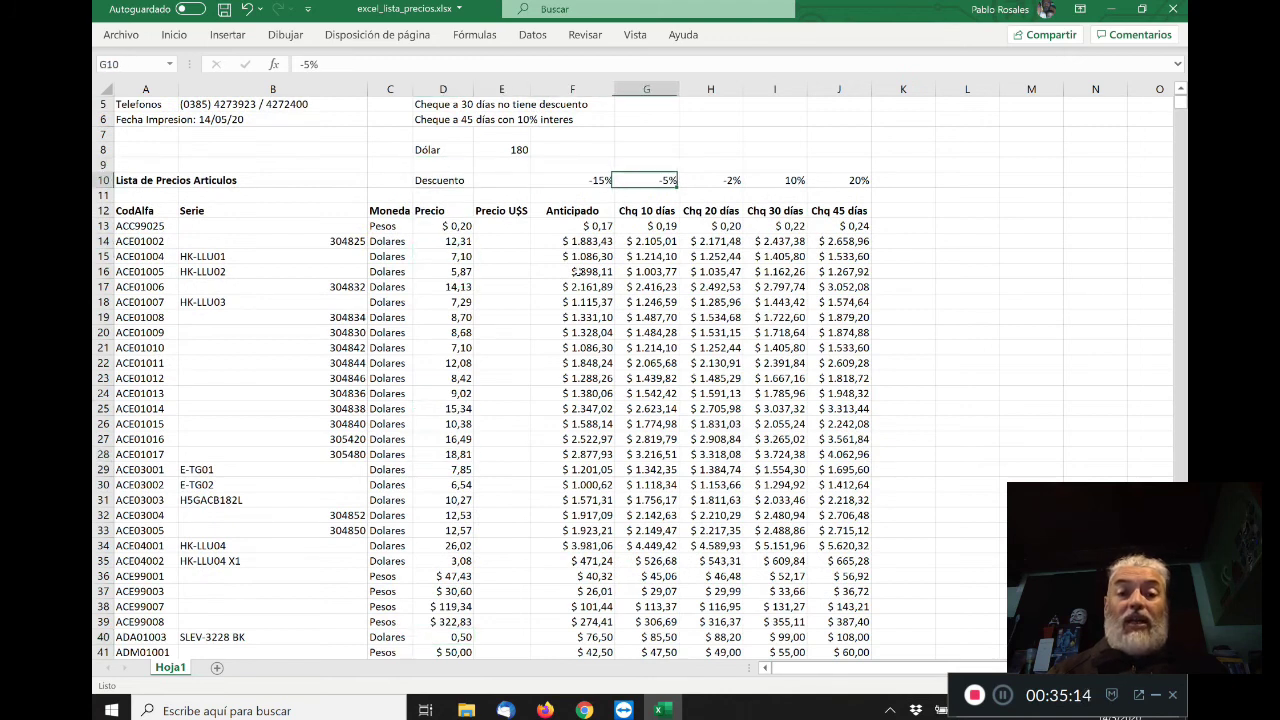
key("Right")
key("Right")
key("Right")
key("Left")
key("Left")
key("Left")
key("Left")
- Inspect the Anticipado formulas down column F to F19, ending at that article's base price in D19
key("Down")
key("Down")
key("Down")
key("Down")
key("Down")
key("Down")
key("Down")
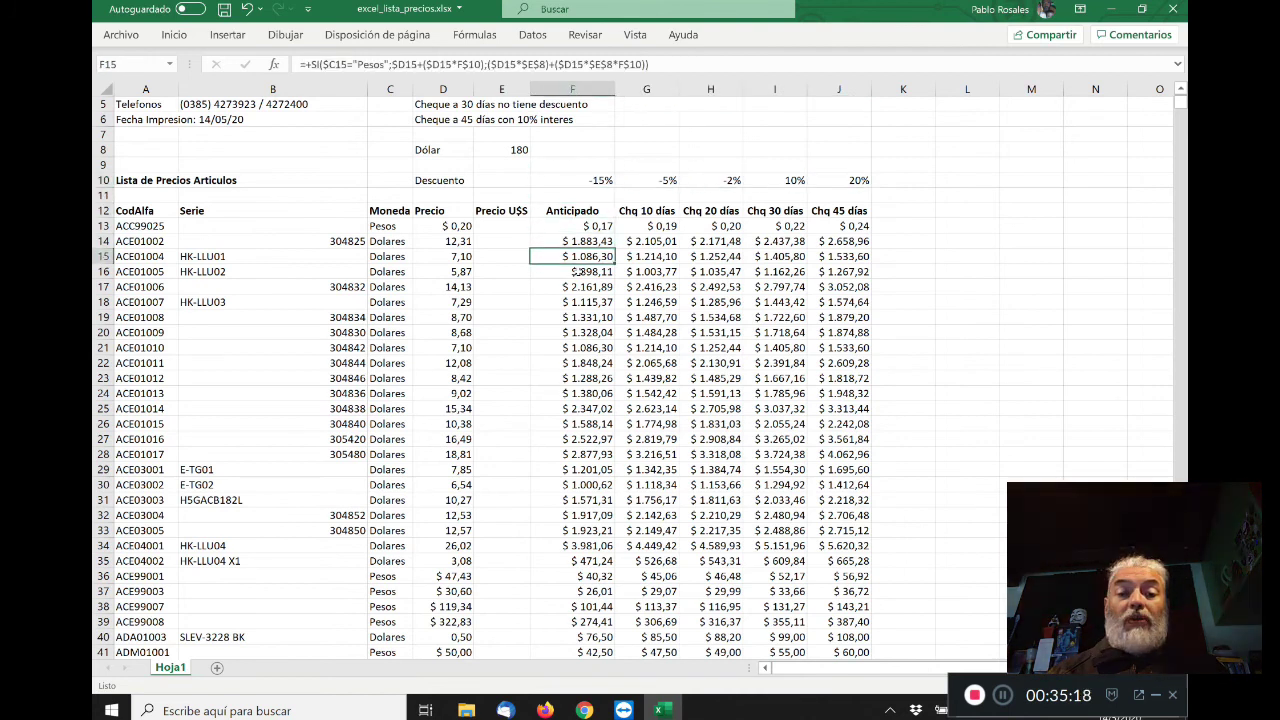
key("Down")
key("Down")
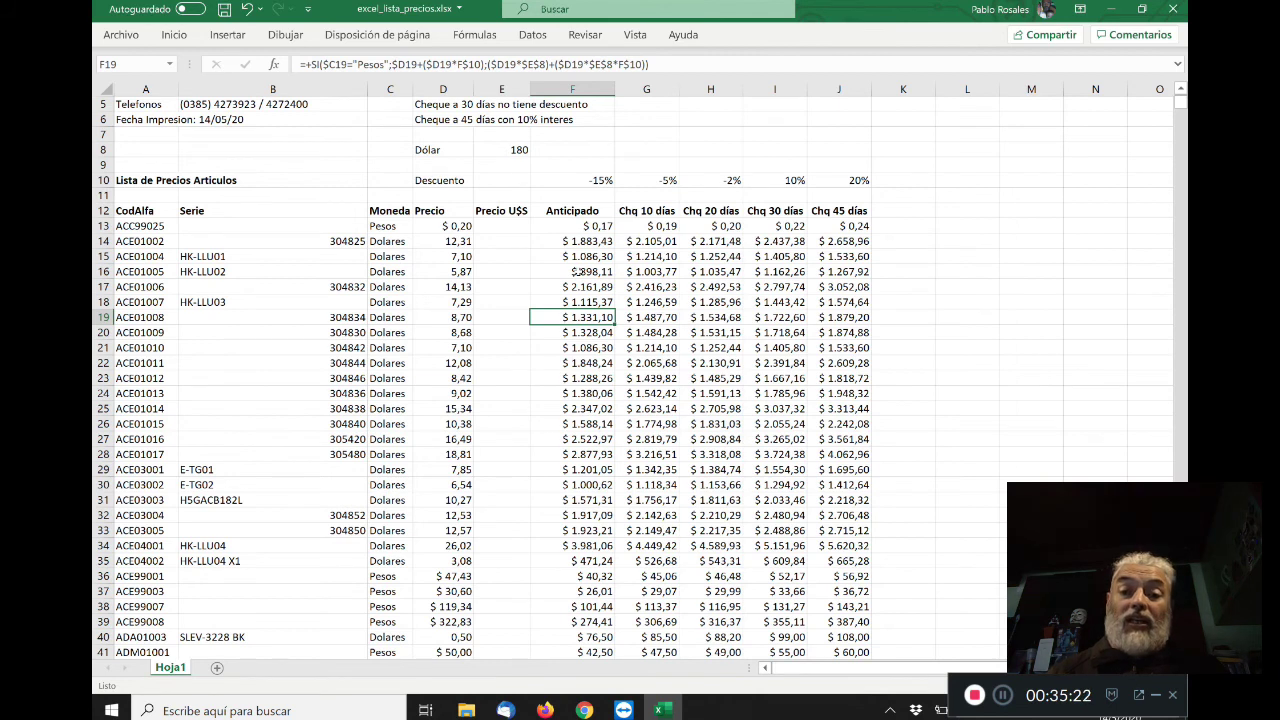
key("Left")
key("Left")
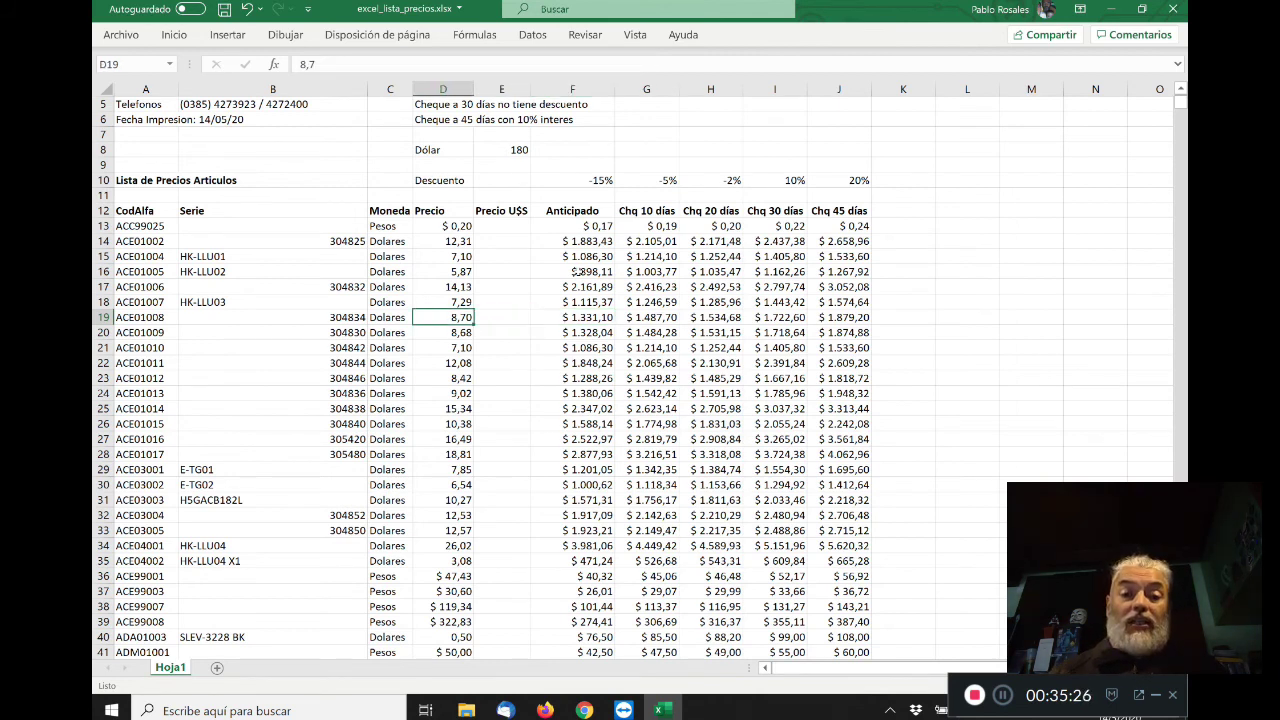
- Go from article ACE01008's row up column F to check the dollar rate in E8
key("Right")
key("Right")
key("Up")
key("Up")
key("Up")
key("Up")
key("Up")
key("Up")
key("Up")
key("Up")
key("Up")
key("Up")
key("Up")
key("Up")
key("Down")
key("Left")
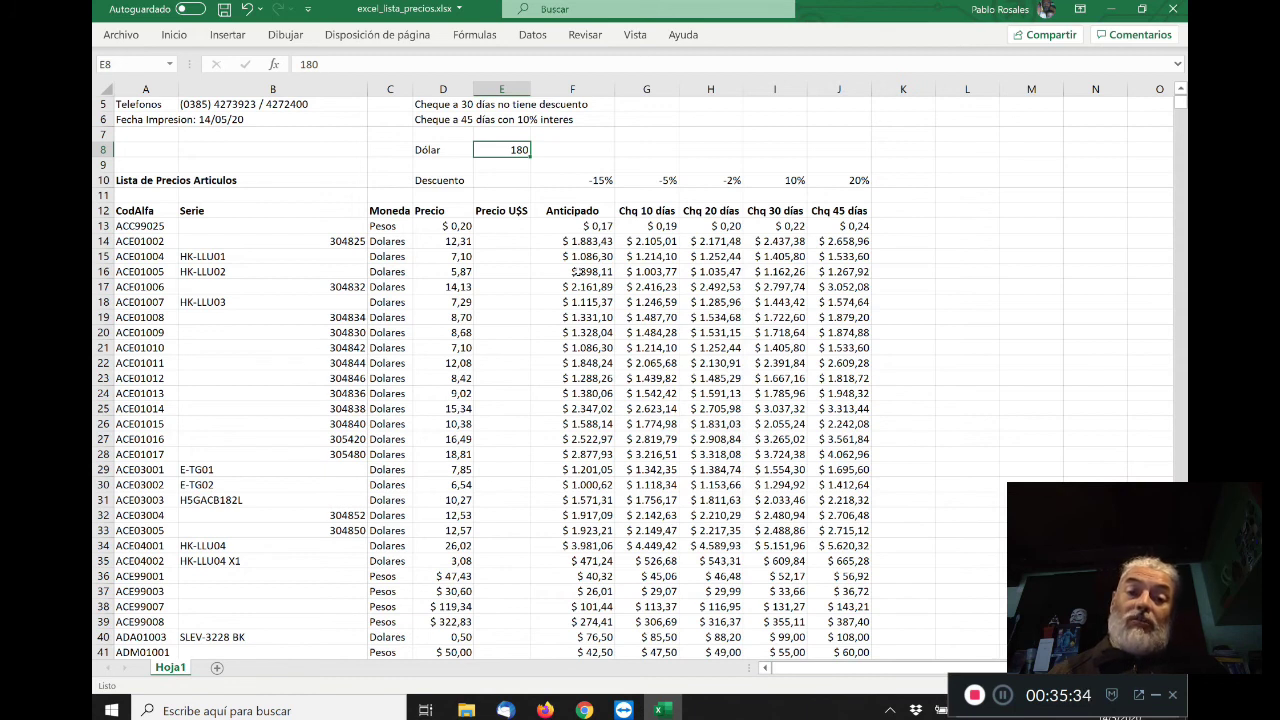
- Check how the Anticipado formulas from F14 to F17 reference the dollar rate and discount
key("Down")
key("Down")
key("Down")
key("Down")
key("Down")
key("Down")
key("Right")
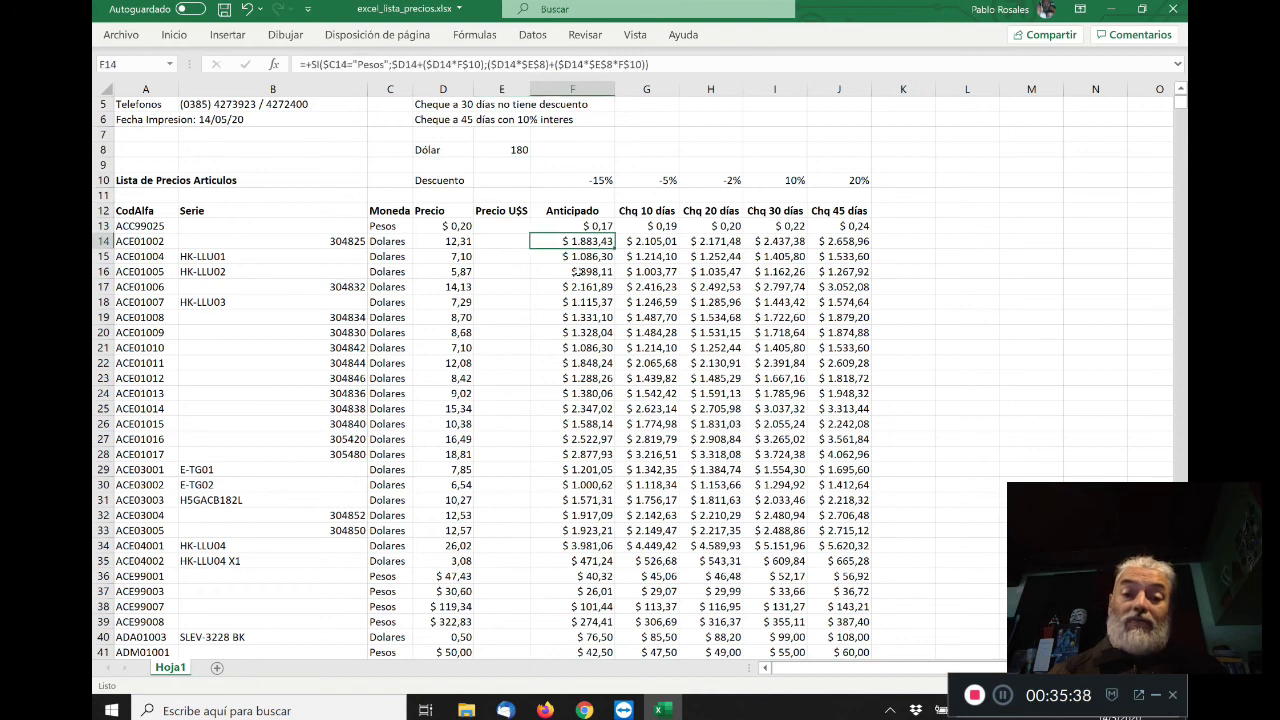
key("Down")
key("Down")
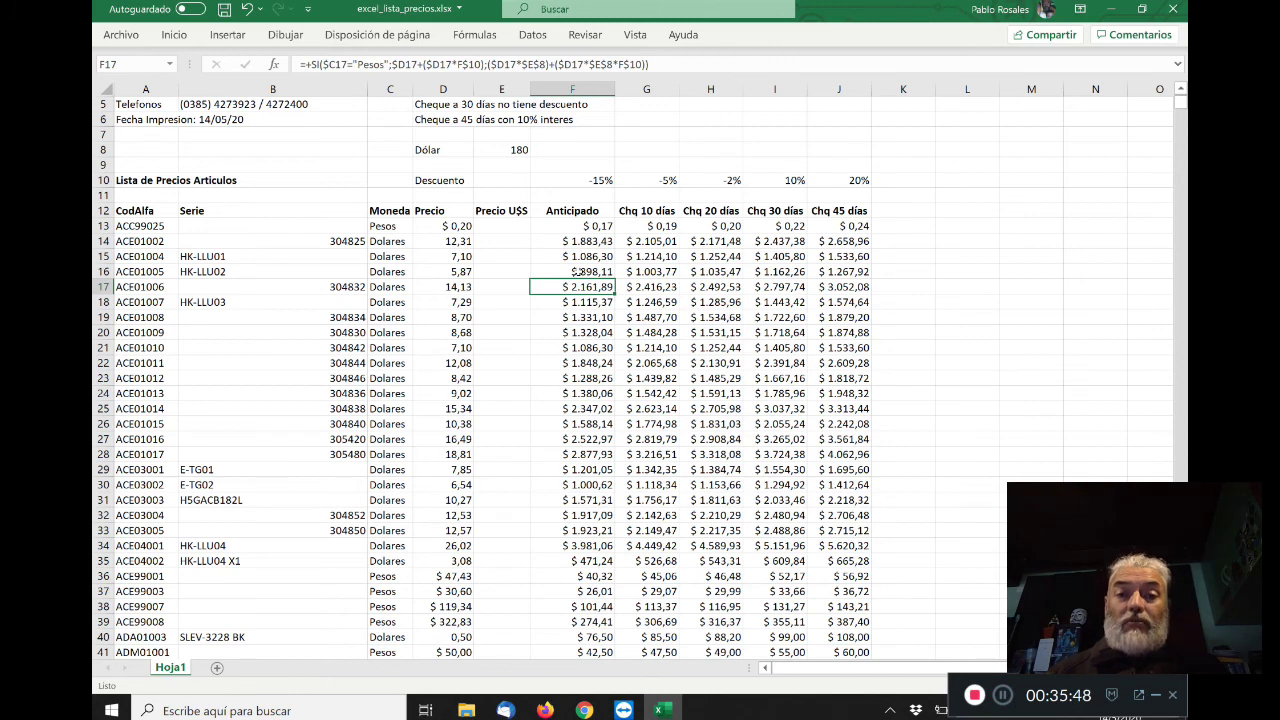
- Return from F17 to row 10 and review the payment-term percentages across F10:J10 and back
key("Up")
key("Up")
key("Up")
key("Up")
key("Up")
key("Up")
key("Up")
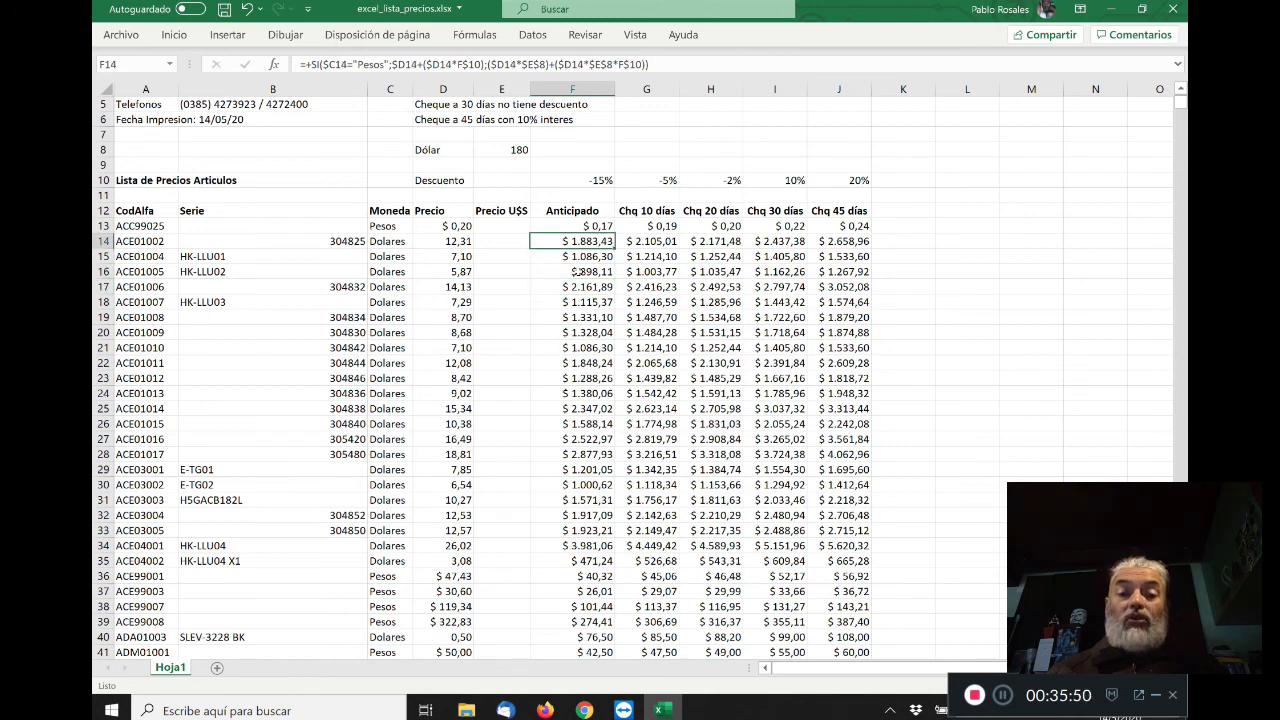
key("Right")
key("Right")
key("Right")
key("Right")
key("Left")
key("Left")
key("Left")
key("Left")
- Compare the Anticipado formulas of the peso article in F13 and the dollar article in F14
key("Down")
key("Down")
key("Down")
key("Down")
key("Down")
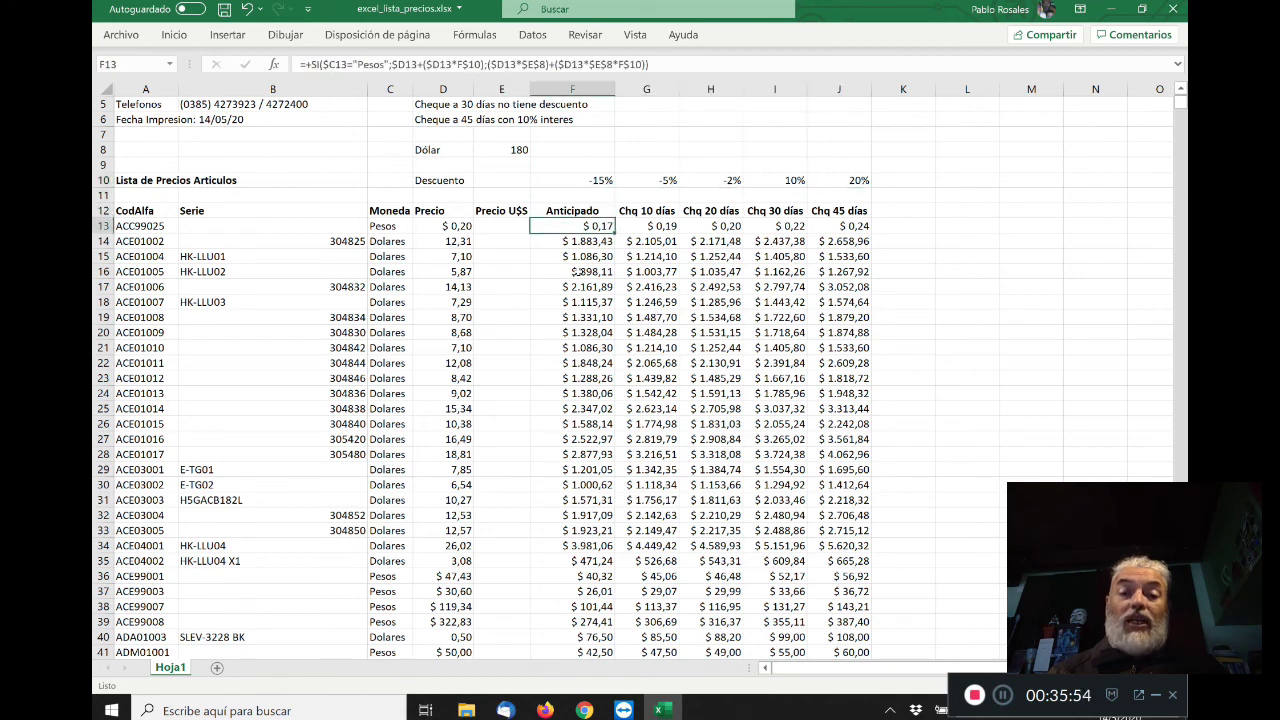
key("Up")
key("Up")
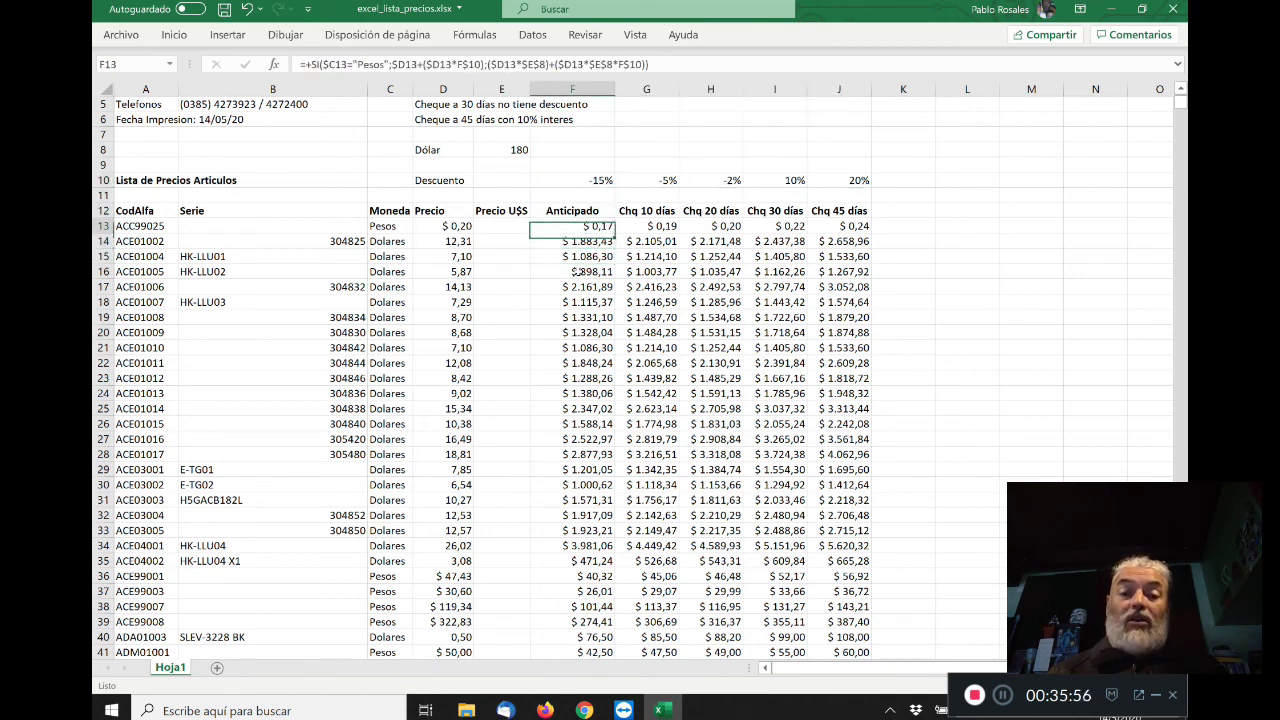
key("Down")
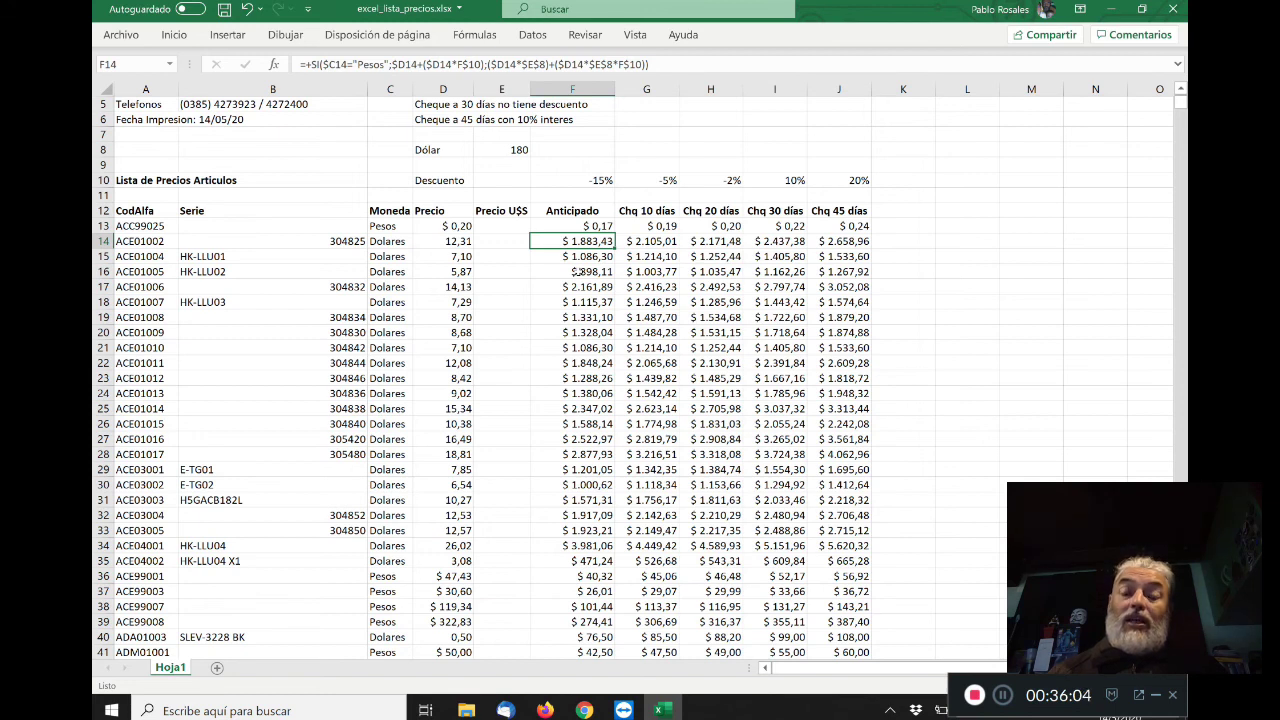
key("Up")
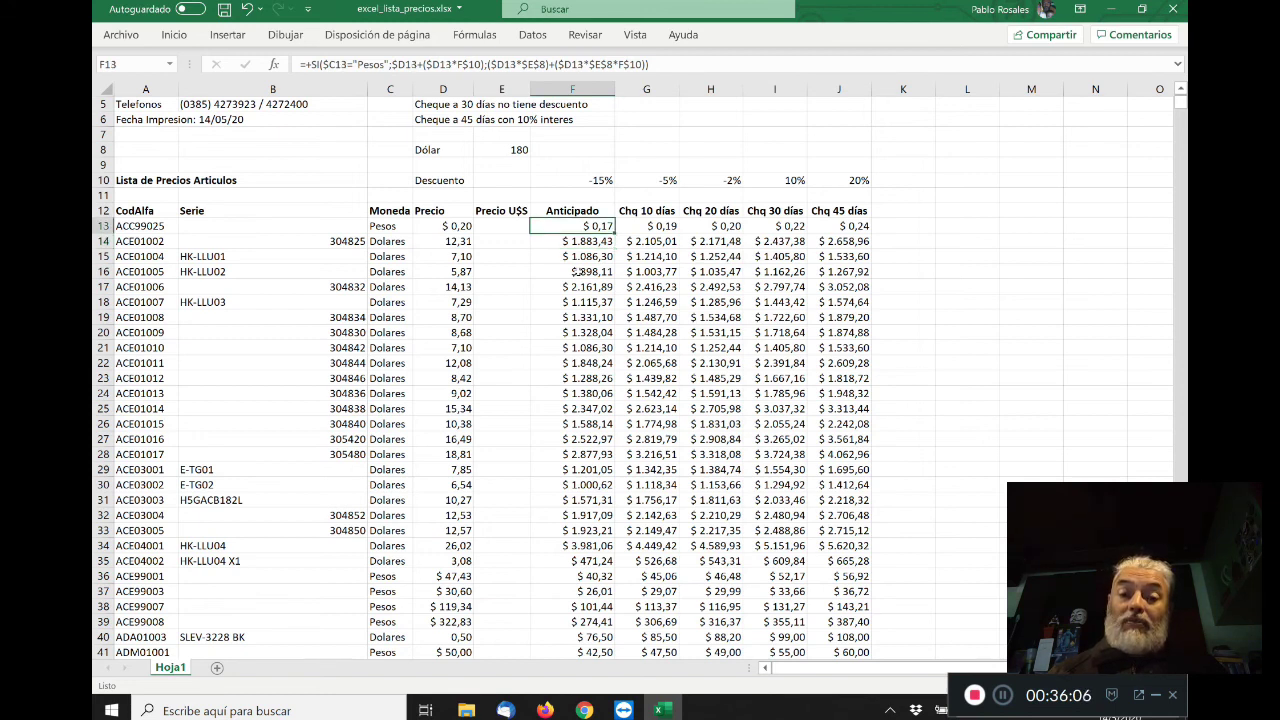
- Review the payment-term formulas across row 13 and end at the first article's currency in C13
key("Right")
key("Right")
key("Right")
key("Left")
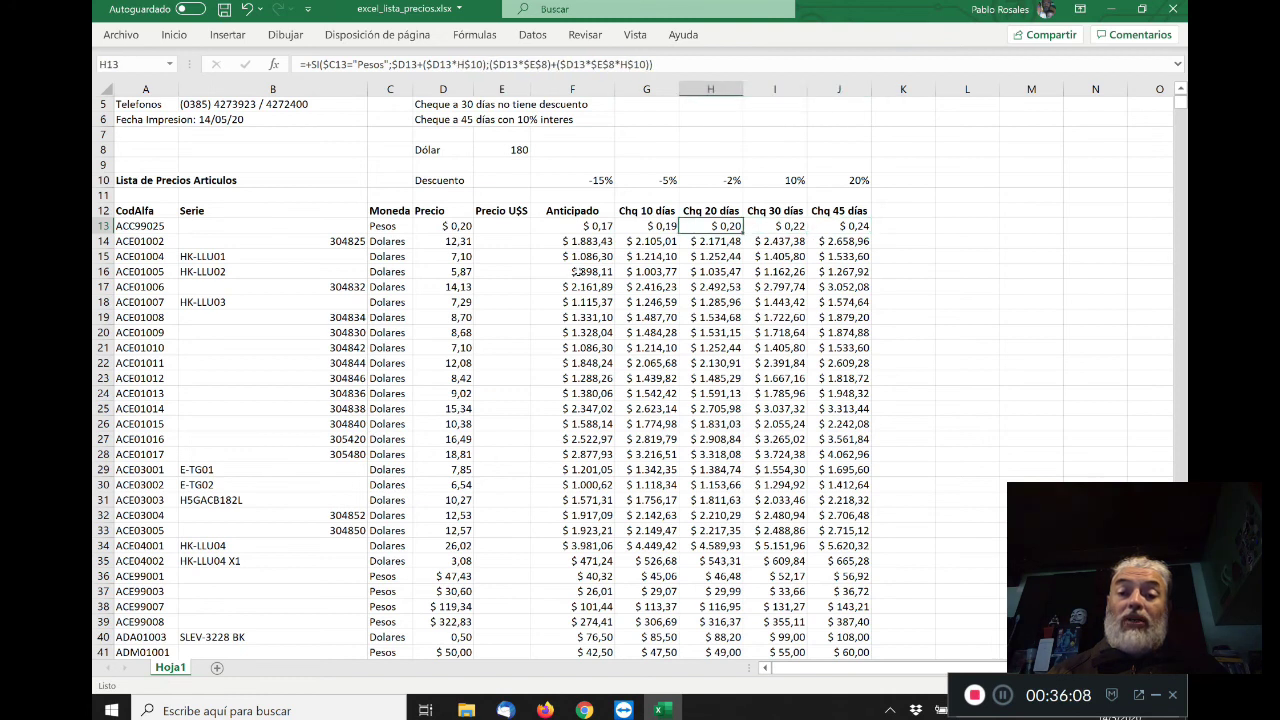
key("Left")
key("Left")
key("Left")
key("Left")
key("Left")
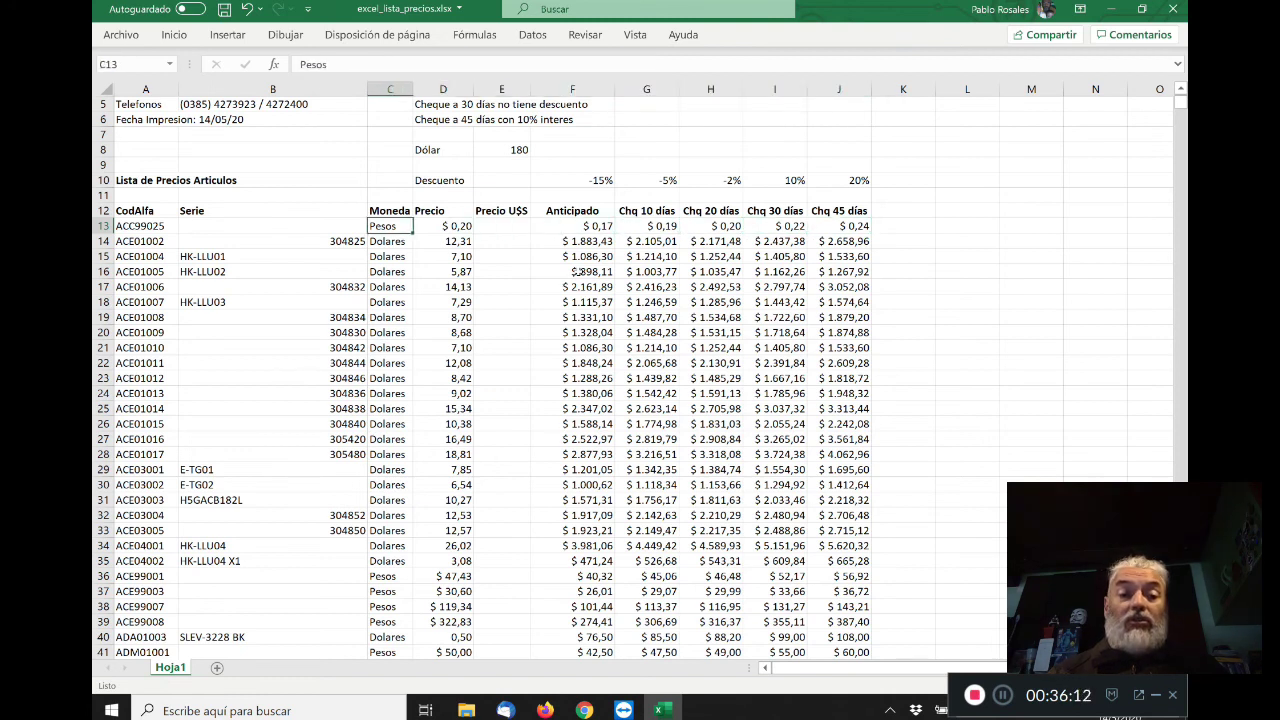
- Check the Anticipado formula in F13 against the currency in C13 and base price in D13
key("Right")
key("Right")
key("Right")
key("Left")
key("Left")
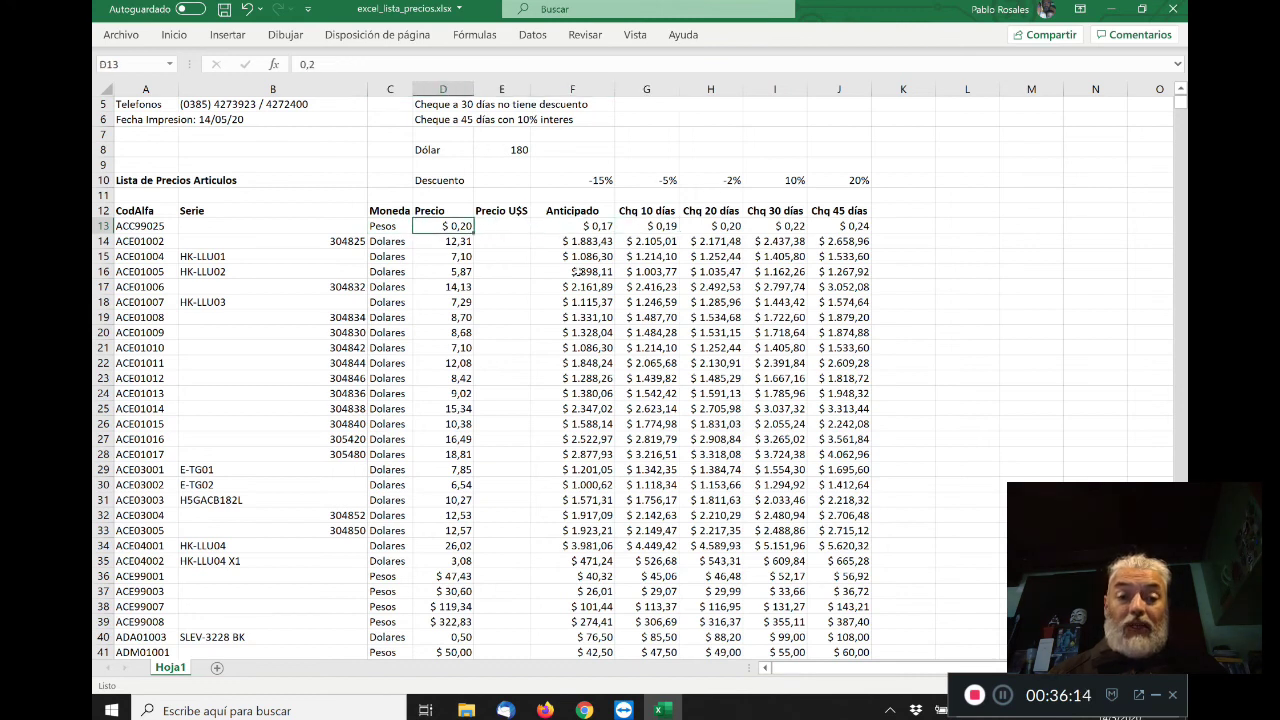
key("Left")
key("Right")
key("Right")
key("Right")
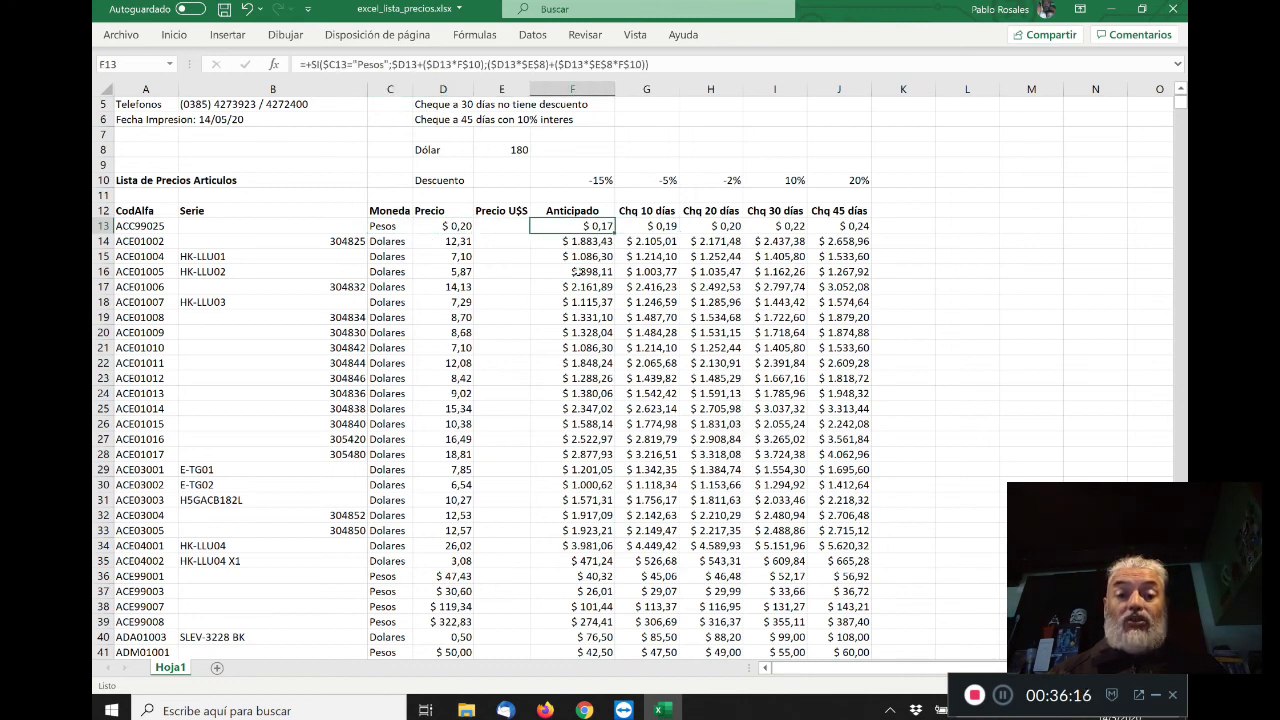
key("Left")
key("Left")
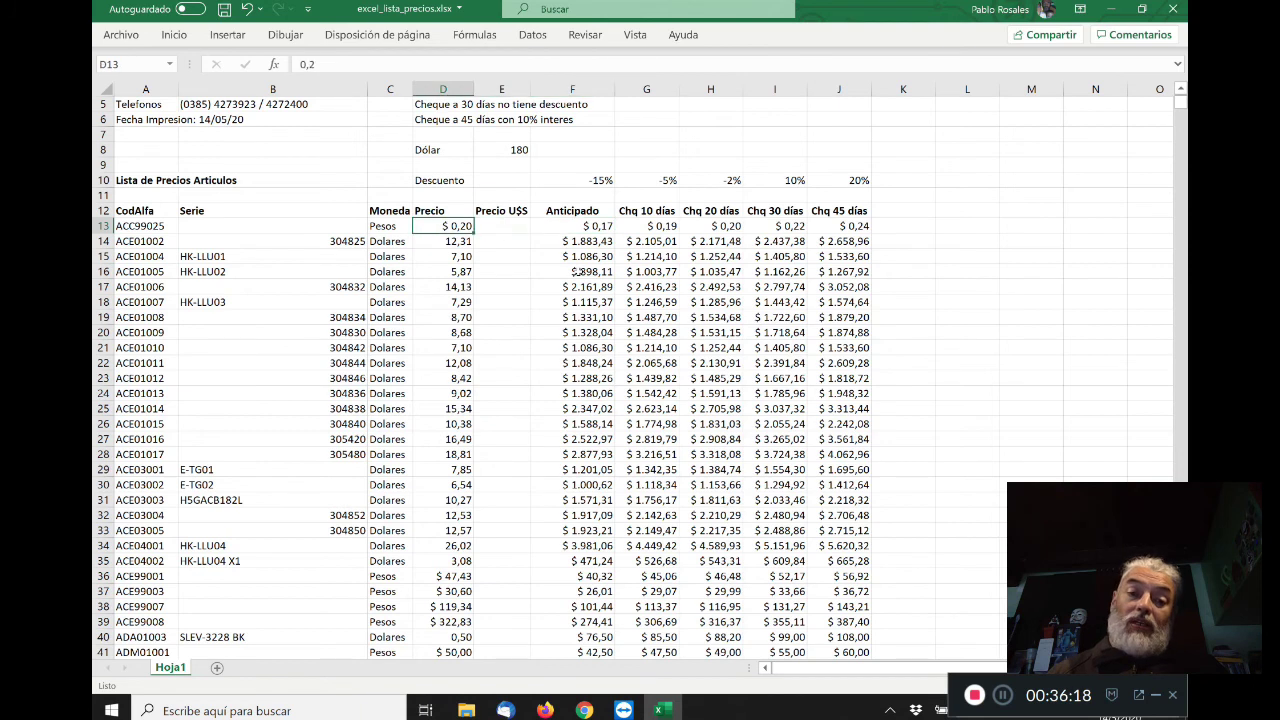
key("Left")
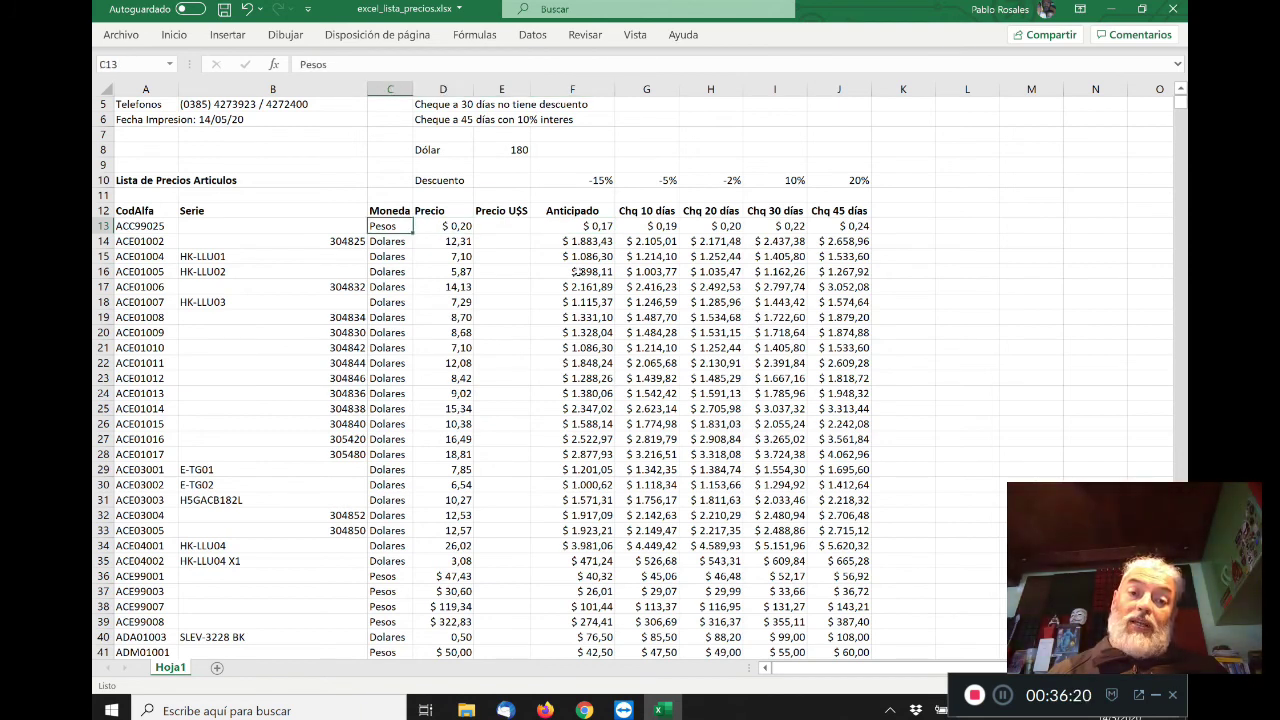
key("Right")
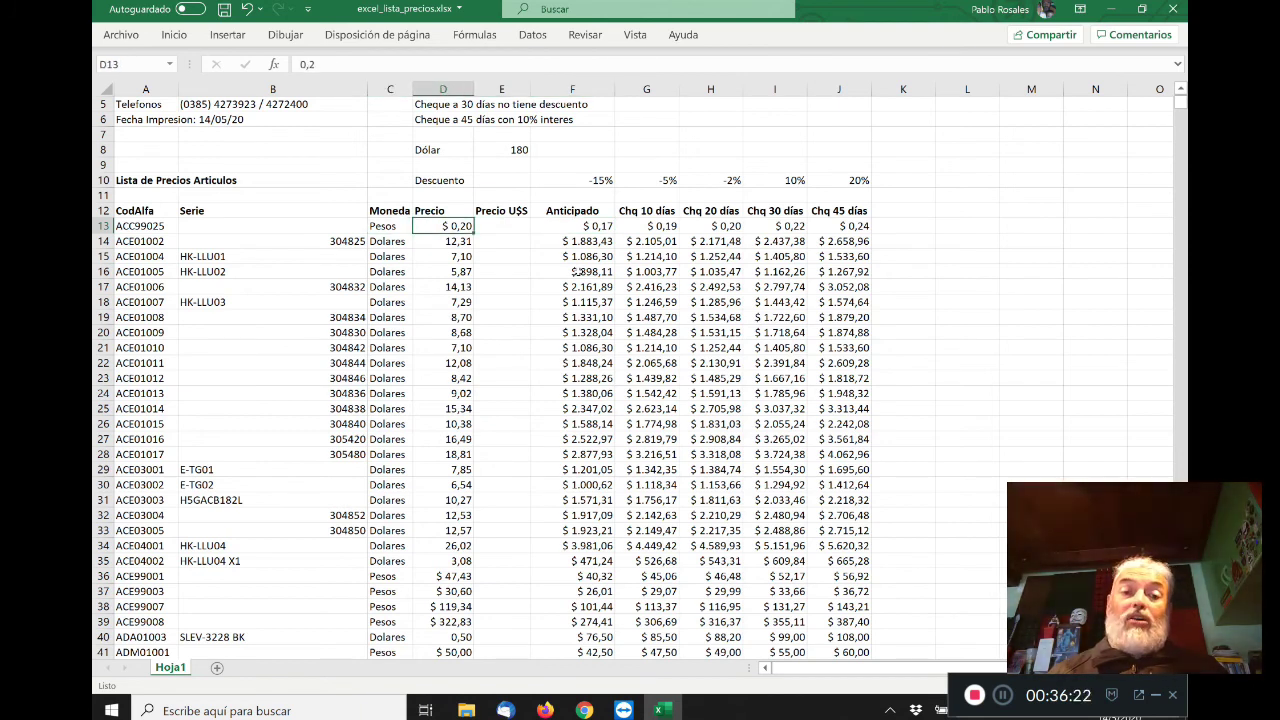
- Review the Anticipado formulas in column F from row 13 down to about row 34 and back up to row 15
key("Right")
key("Right")
key("Down")
key("Down")
key("Down")
key("Down")
key("Down")
key("Down")
key("Down")
key("Down")
key("Down")
key("Down")
key("Down")
key("Down")
key("Down")
key("Down")
key("Down")
key("Down")
key("Down")
key("Down")
key("Down")
key("Down")
key("Down")
key("Up")
key("Up")
key("Up")
key("Up")
key("Up")
key("Up")
key("Up")
key("Up")
key("Up")
key("Up")
key("Up")
key("Up")
key("Up")
key("Up")
key("Up")
key("Up")
key("Up")
key("Up")
key("Up")
- Check the Anticipado formulas down column F to the last calculated article in F51
key("Down")
key("Down")
key("Down")
key("Down")
key("Down")
key("Down")
key("Down")
key("Down")
key("Down")
key("Down")
key("Down")
key("Down")
key("Down")
key("Down")
key("Down")
key("Down")
key("Down")
key("Down")
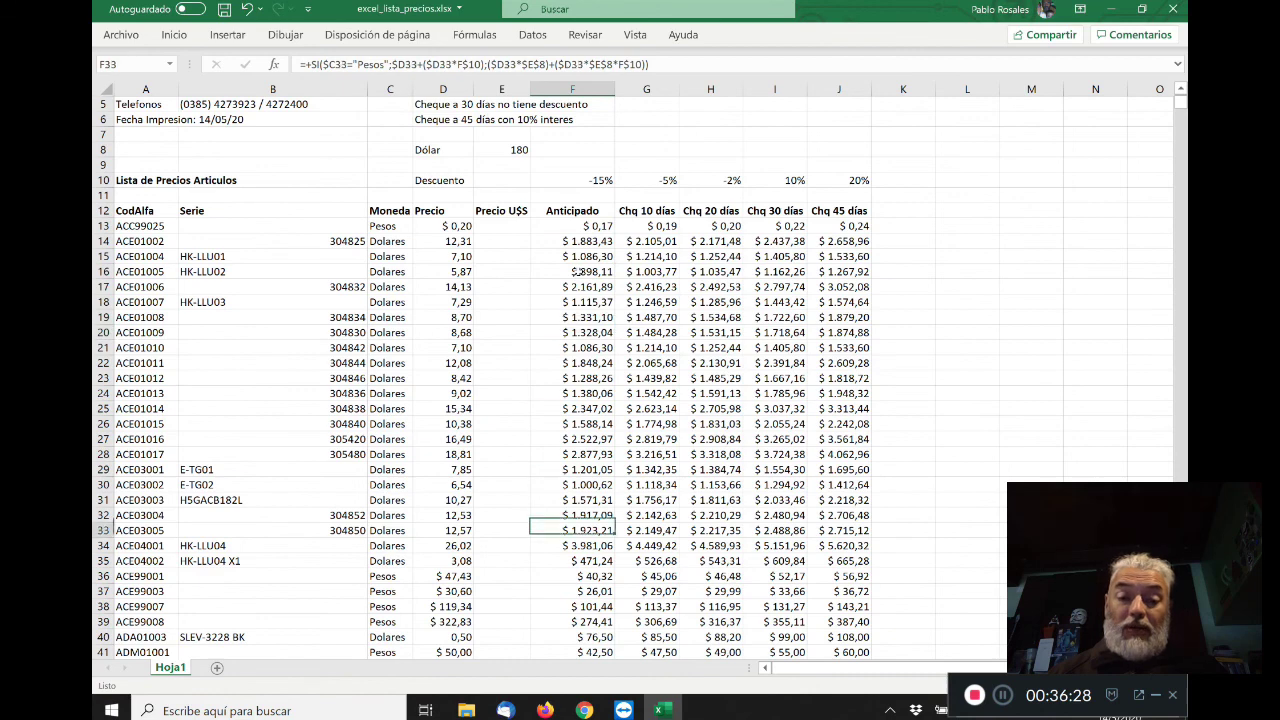
key("Down")
key("Down")
key("Down")
key("Down")
key("Down")
key("Down")
key("Down")
key("Down")
key("Down")
key("Down")
key("Down")
key("Down")
key("Down")
key("Down")
key("Down")
key("Down")
key("Down")
key("Down")
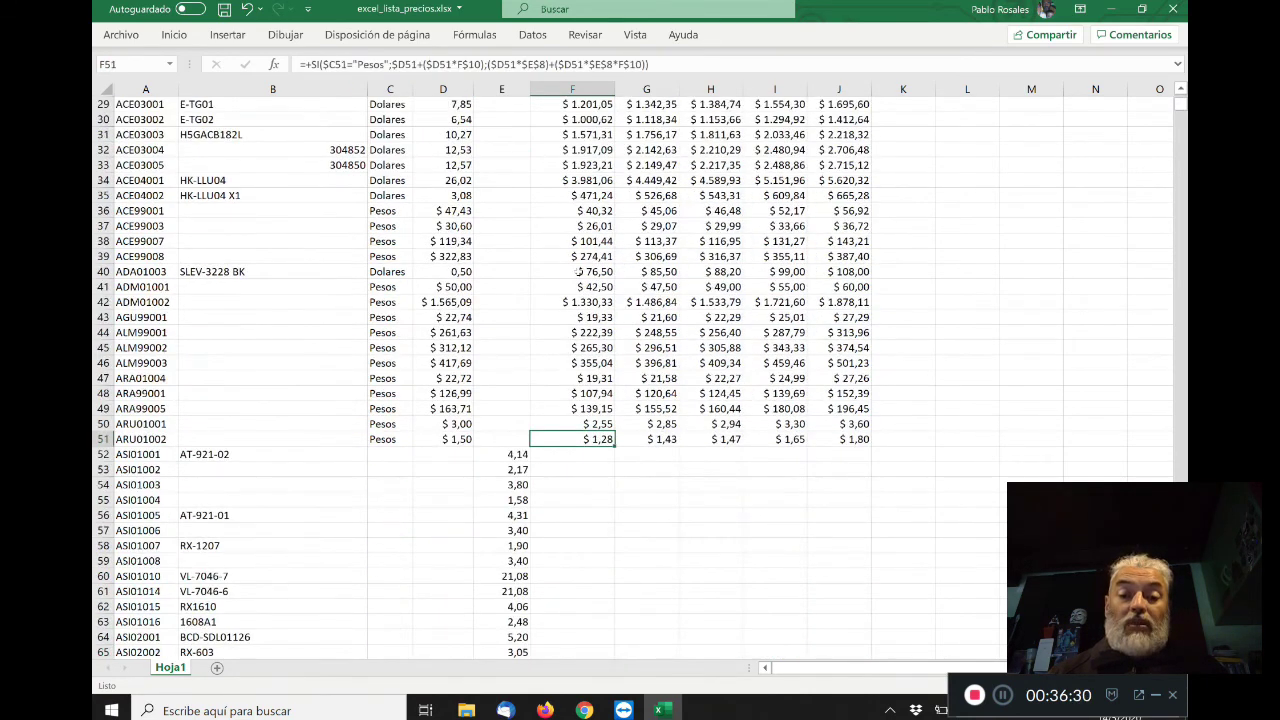
- Return to the top of the sheet and examine the dollar rate in E8
key("ctrl+Up")
key("ctrl+Up")
key("ctrl+Up")
key("Down")
key("Down")
key("Down")
key("Down")
key("Down")
key("Down")
key("Down")
key("Left")
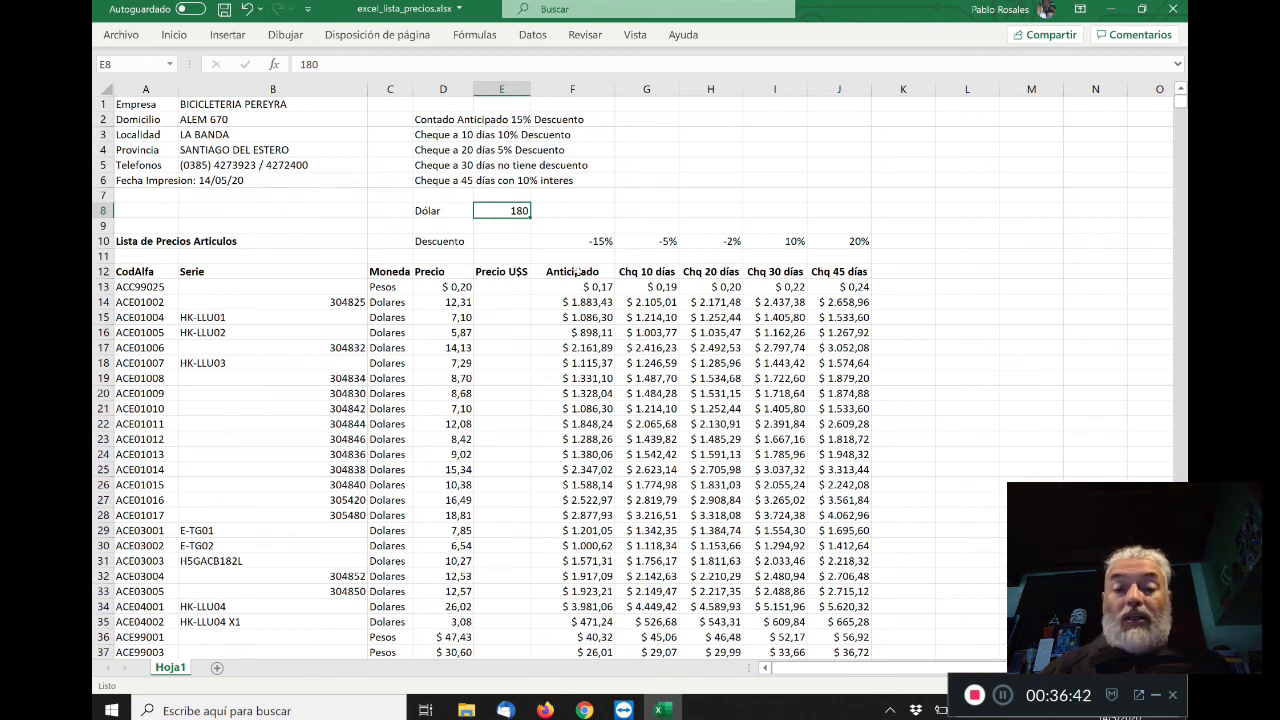
- Review the row 12 headings from Precio across the payment-term columns and come back to Anticipado in F12
key("Down")
key("Down")
key("Down")
key("Down")
key("Left")
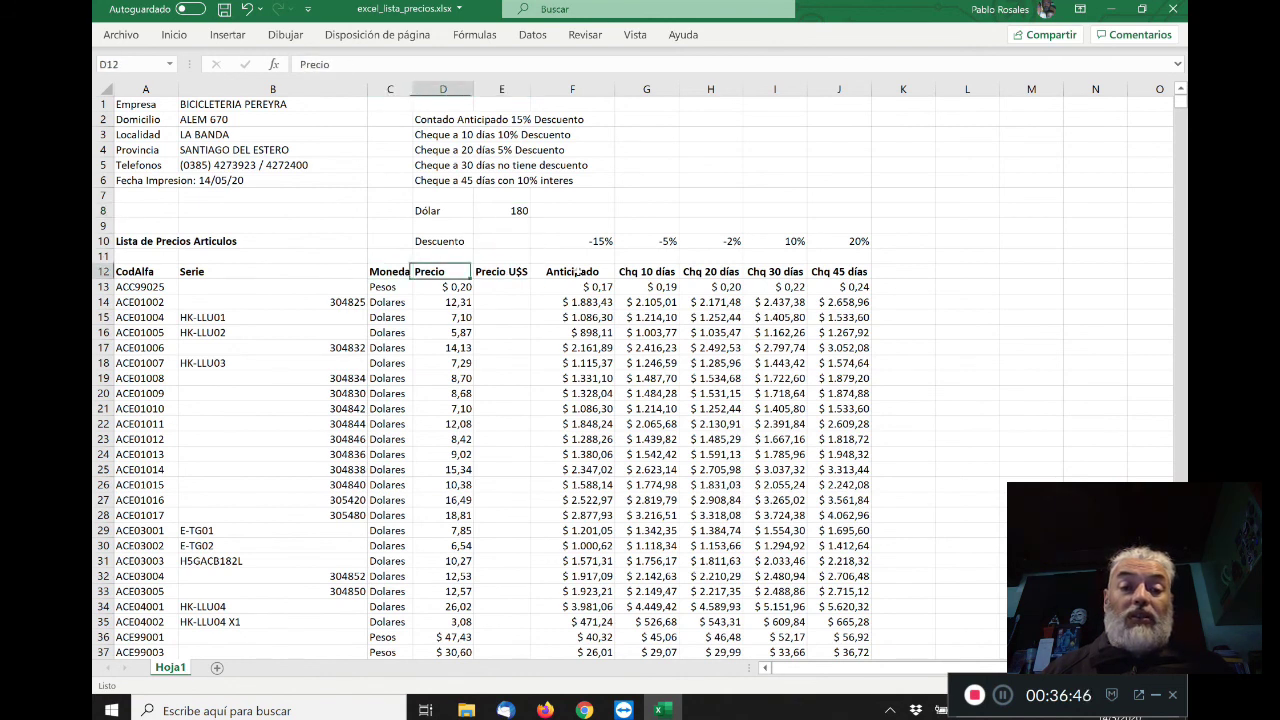
key("Right")
key("Right")
key("Right")
key("Right")
key("Right")
key("Right")
key("Left")
key("Left")
key("Left")
key("Left")
- Compare the Anticipado formulas of the first peso and dollar articles in F13:F16
key("Down")
key("Down")
key("Down")
key("Down")
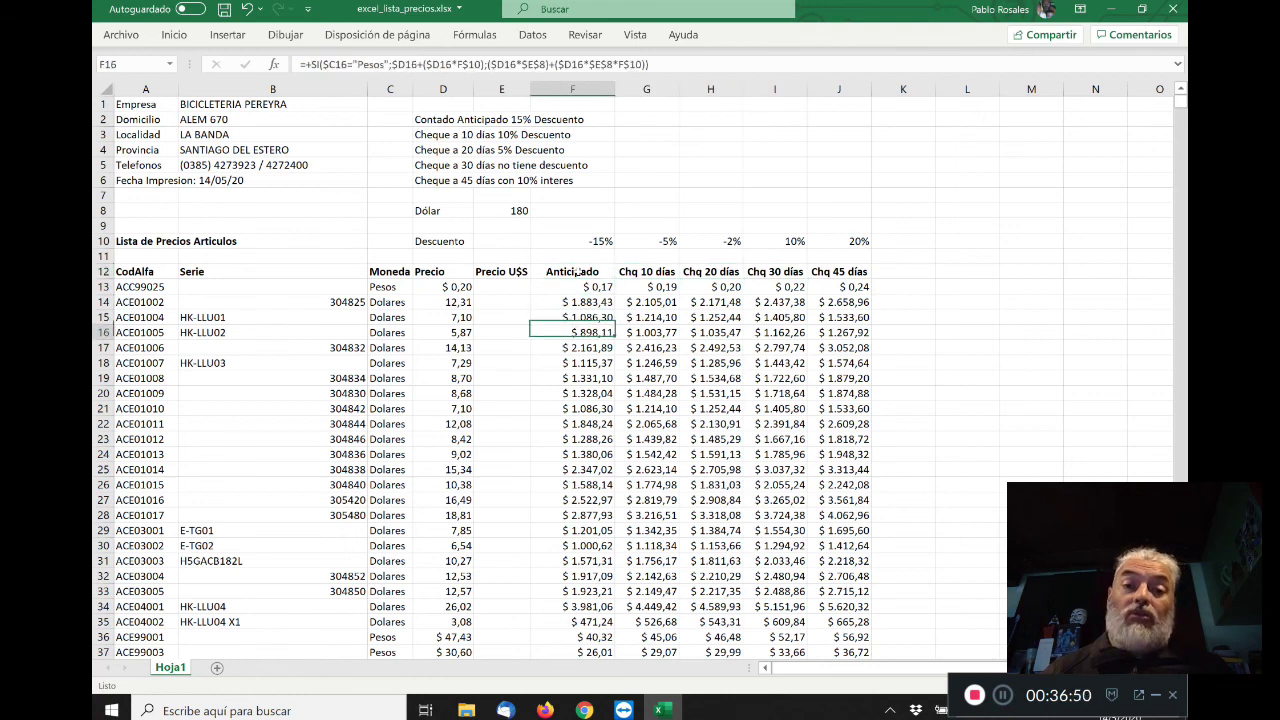
key("Up")
key("Up")
key("Up")
key("Down")
key("Down")
key("Down")
key("Down")
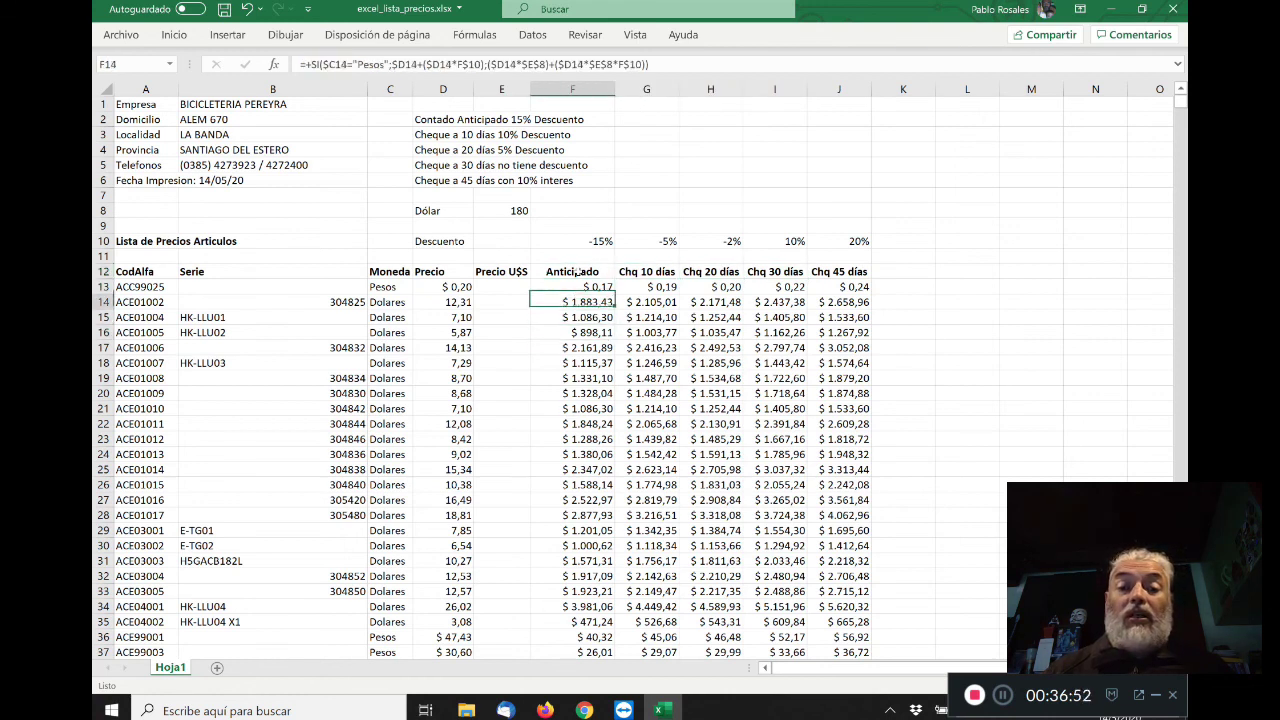
- Examine the Anticipado formulas of the dollar articles further down column F and return to F15
key("Down")
key("Down")
key("Down")
key("Down")
key("Down")
key("Down")
key("Down")
key("Down")
key("Up")
key("Up")
key("Up")
key("Up")
key("Up")
key("Up")
key("Up")
key("Up")
key("Up")
key("Up")
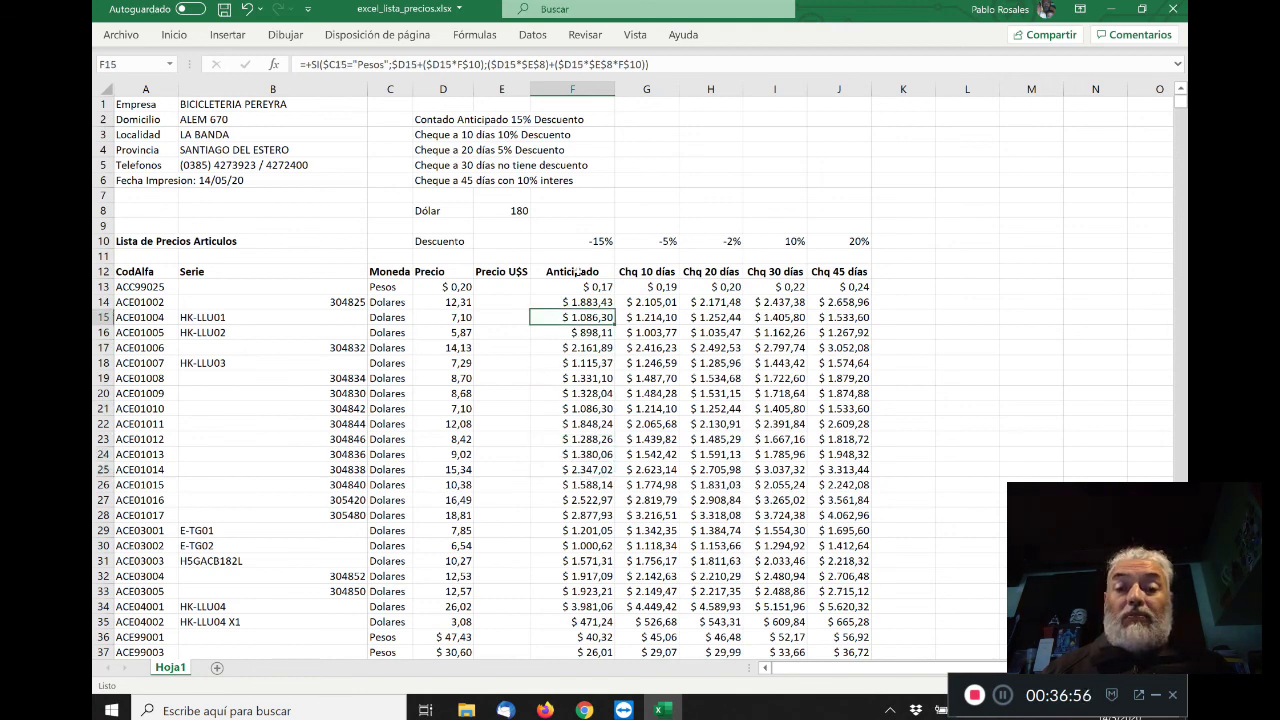
- Go back up column F past the Anticipado discount percentage to F9
key("Up")
key("Up")
key("Up")
key("Up")
key("Up")
key("Up")
key("Up")
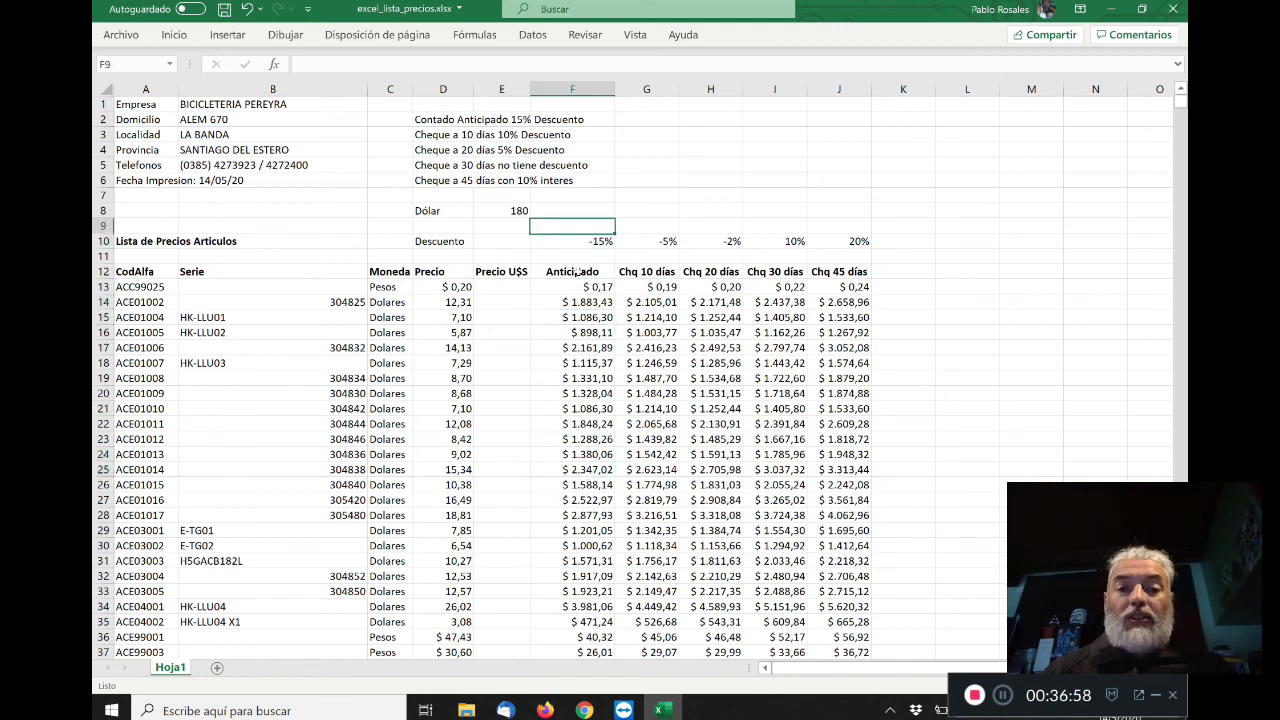
- Check the first Anticipado formulas in column F and return to the Anticipado discount in F10
key("Down")
key("Down")
key("Down")
key("Down")
key("Down")
key("Down")
key("Down")
key("Up")
key("Up")
key("Up")
key("Up")
- Review the Descuento percentages of the payment terms across F10:J10 and come back to F10
key("Right")
key("Right")
key("Right")
key("Right")
key("Left")
key("Left")
key("Left")
key("Left")
- Set the Descuento percentages to -25% for Anticipado, -15% for Chq 10 días and -10% for Chq 20 días
type("-25")
key("Tab")
type("-15")
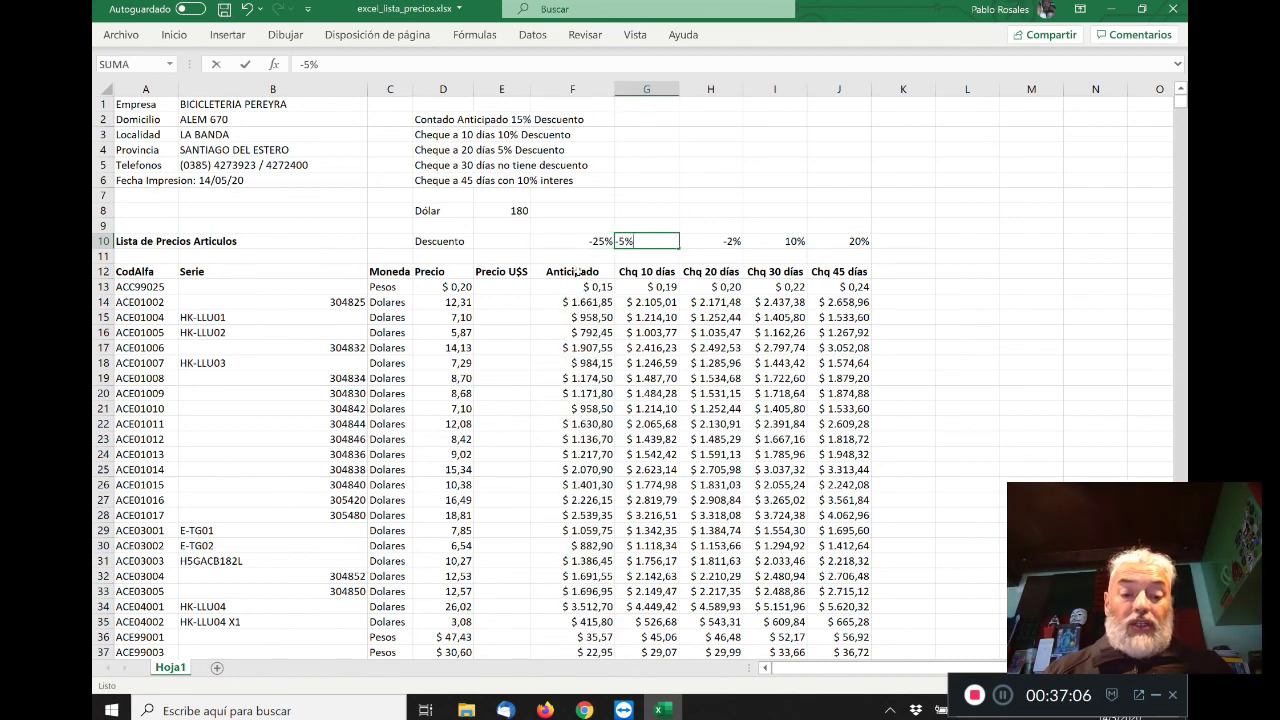
key("Tab")
type("-10")
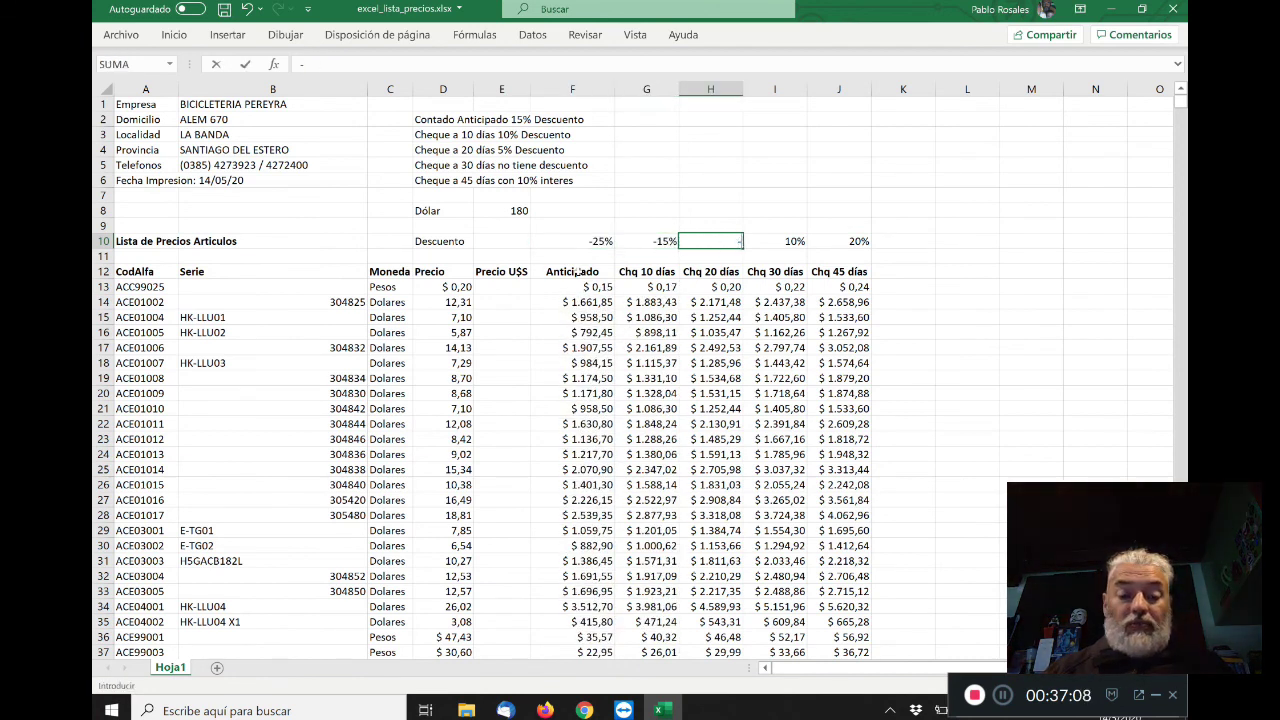
key("Tab")
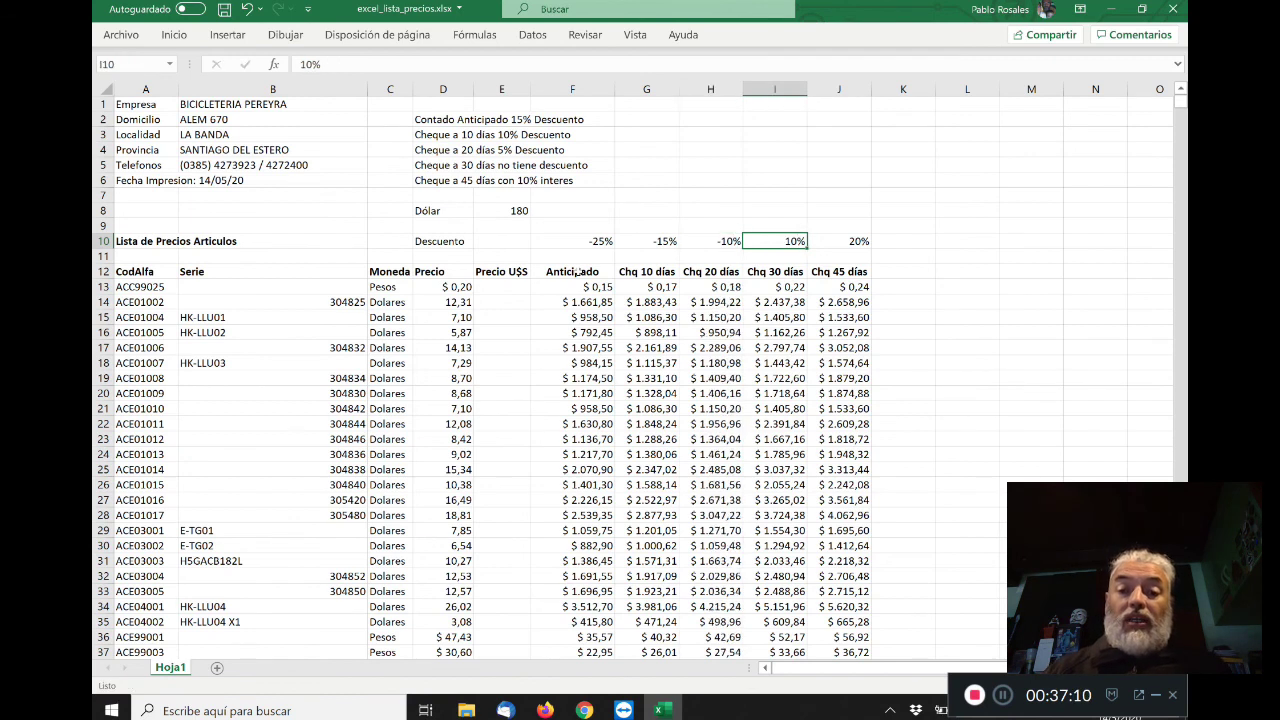
- Examine the recalculated Anticipado prices and their formulas down to F19 and return to the heading in F12
key("Left")
key("Left")
key("Left")
key("Down")
key("Down")
key("Down")
key("Down")
key("Down")
key("Down")
key("Down")
key("Down")
key("Down")
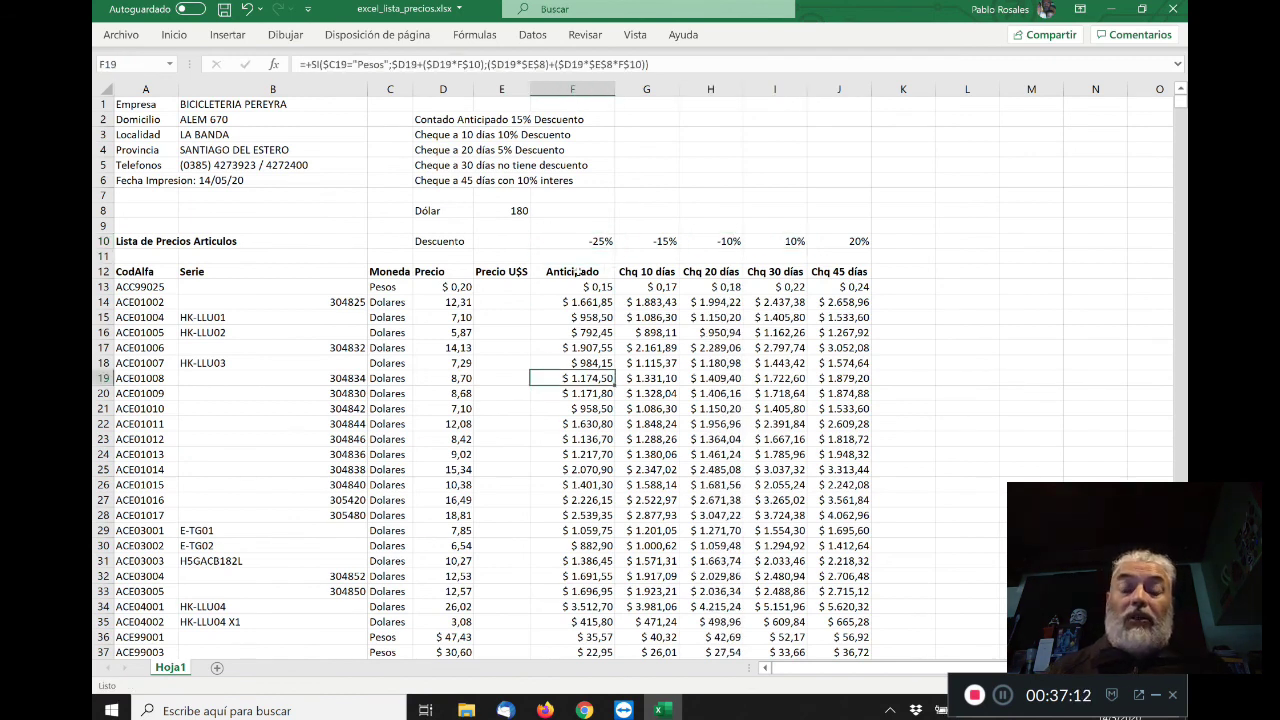
key("Up")
key("Up")
key("Up")
key("Up")
key("Up")
key("Up")
key("Up")
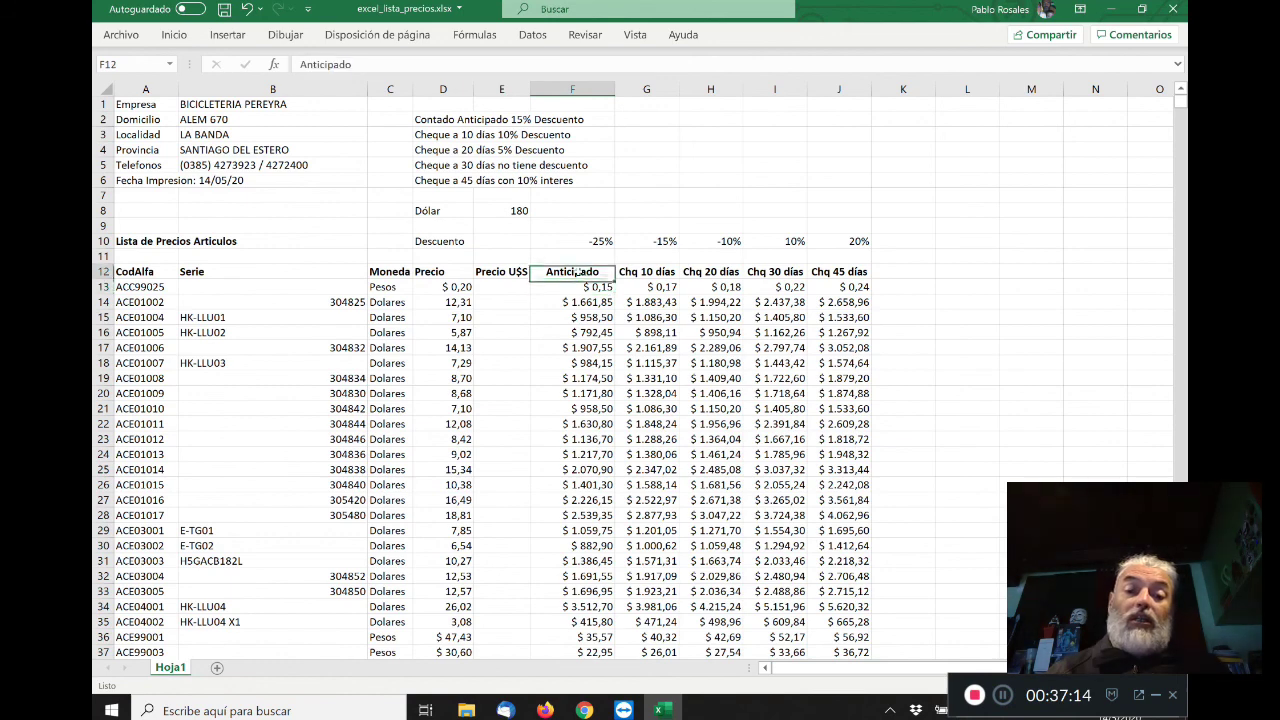
- Inspect column F down past the last calculated Anticipado price in row 51 and return to the sheet's header area
key("ctrl+Down")
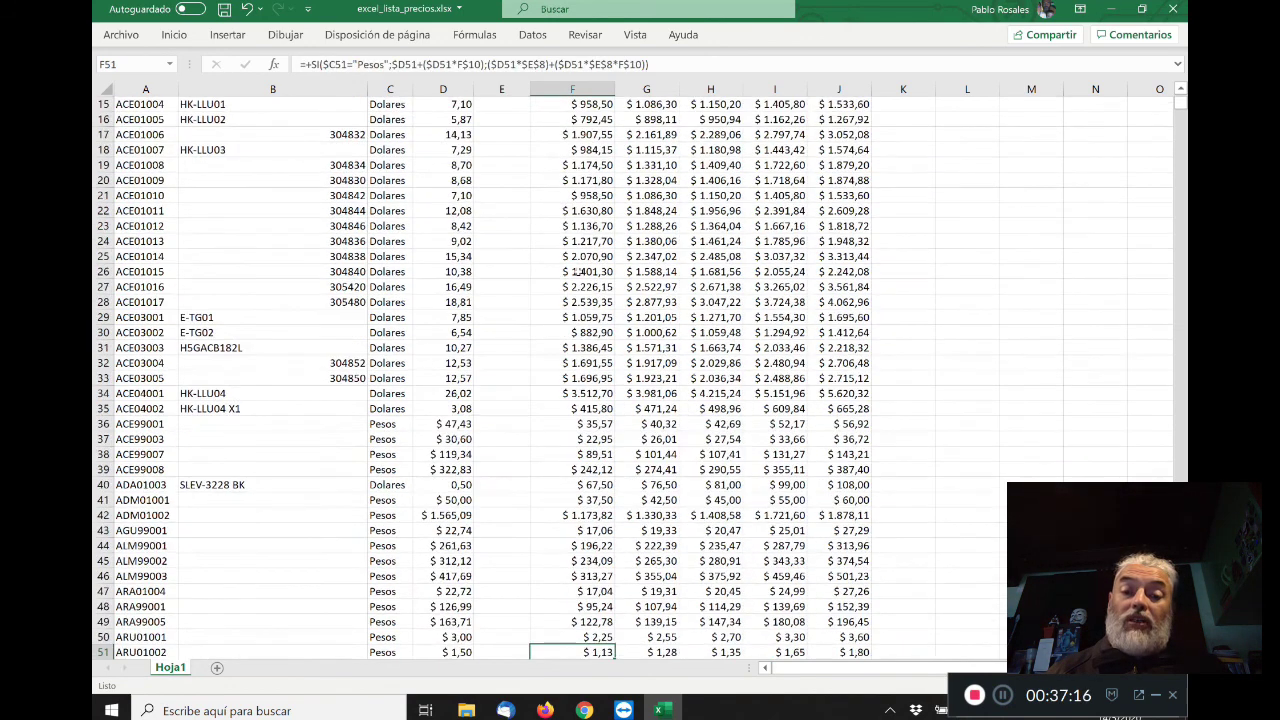
scroll(578, 271, "down", 9)
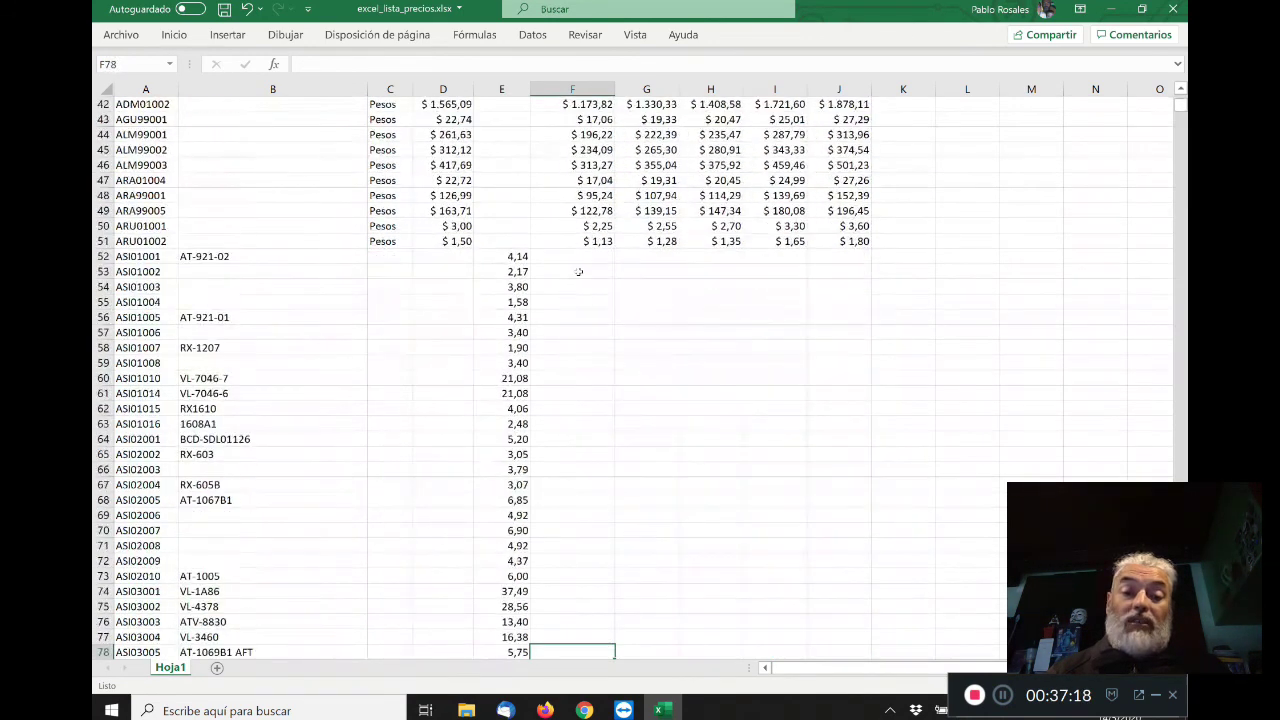
key("ctrl+Up")
key("Up")
key("Up")
key("Up")
key("Up")
key("Up")
key("Up")
key("Up")
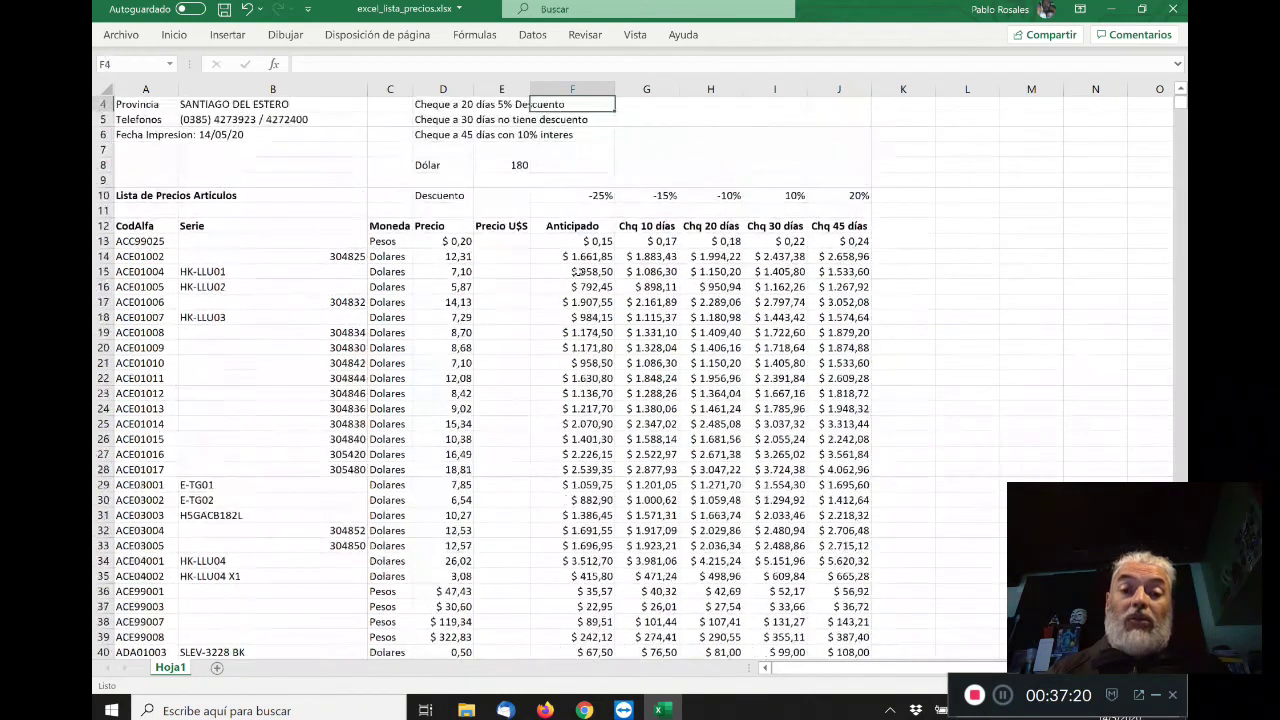
- Go down column F past the Anticipado discount to the calculated price of article ACE01006 in row 17
key("Down")
key("Down")
key("Down")
key("Down")
key("Down")
key("Down")
key("Down")
key("Down")
key("Down")
key("Down")
key("Down")
key("Down")
- Review row 17 from the article code through currency and base price to the Anticipado formula in F17
key("Left")
key("Left")
key("Left")
key("Left")
key("Left")
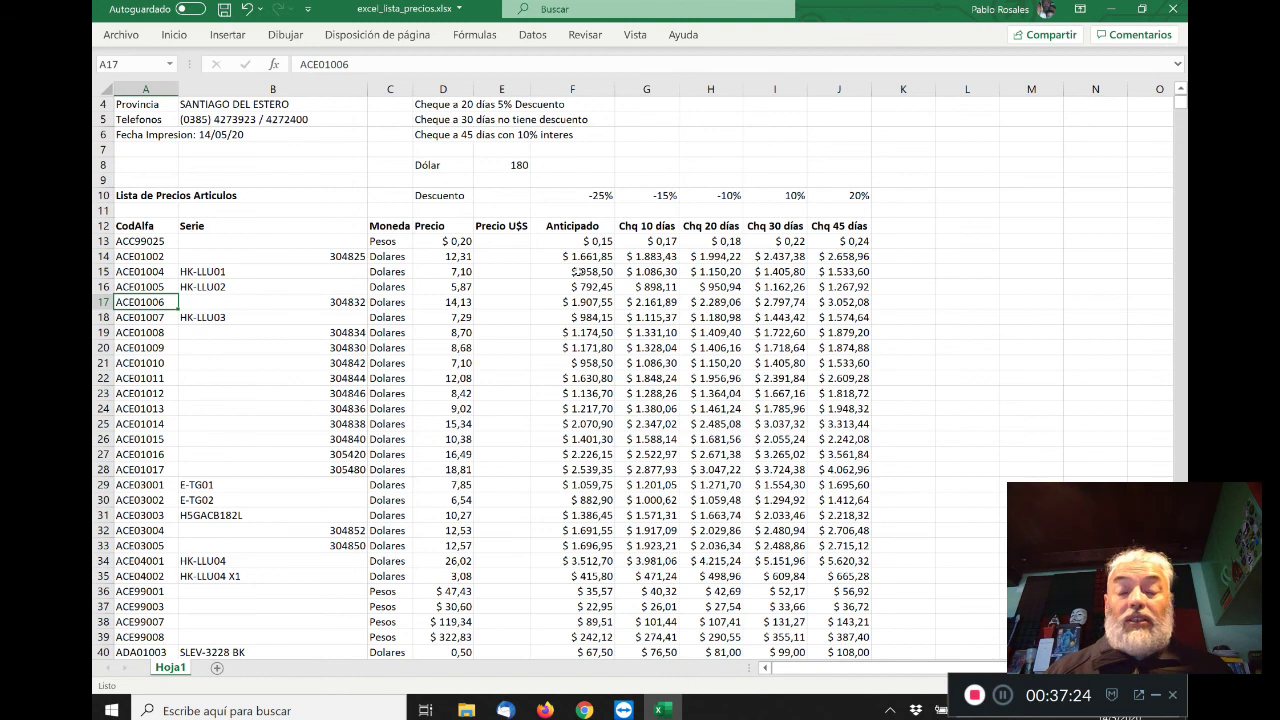
key("Right")
key("Right")
key("Right")
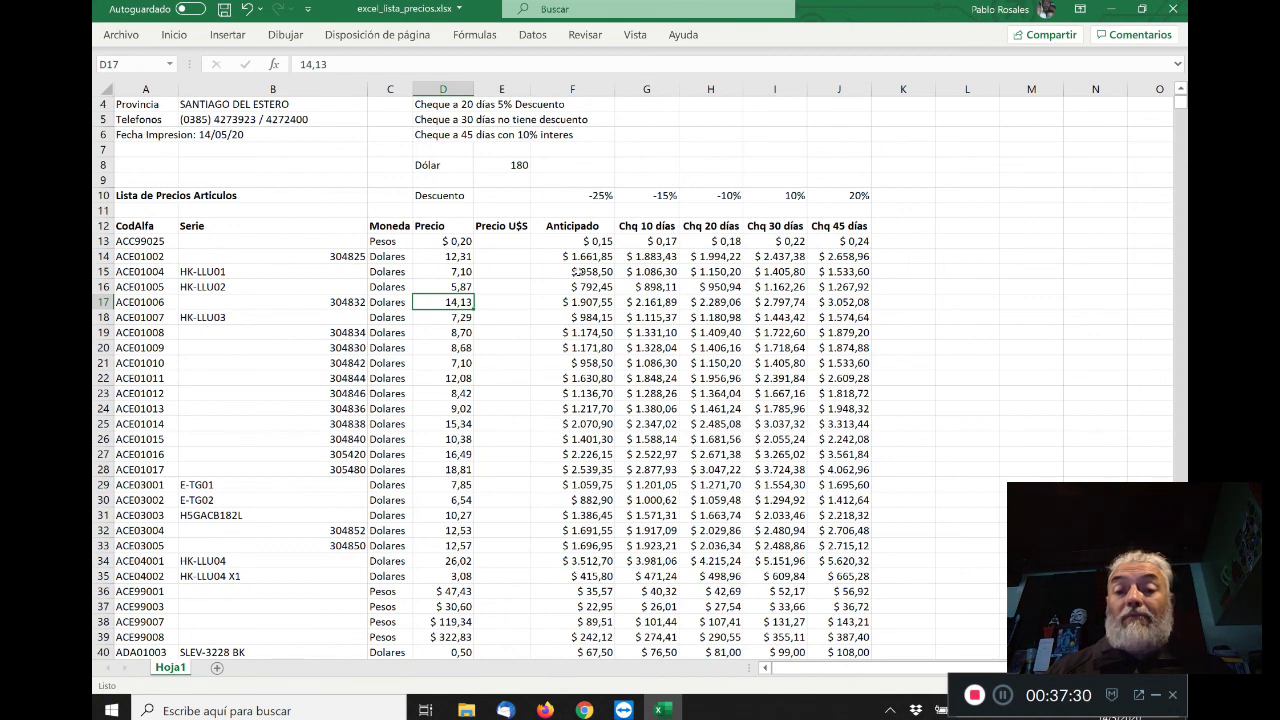
key("Right")
key("Right")
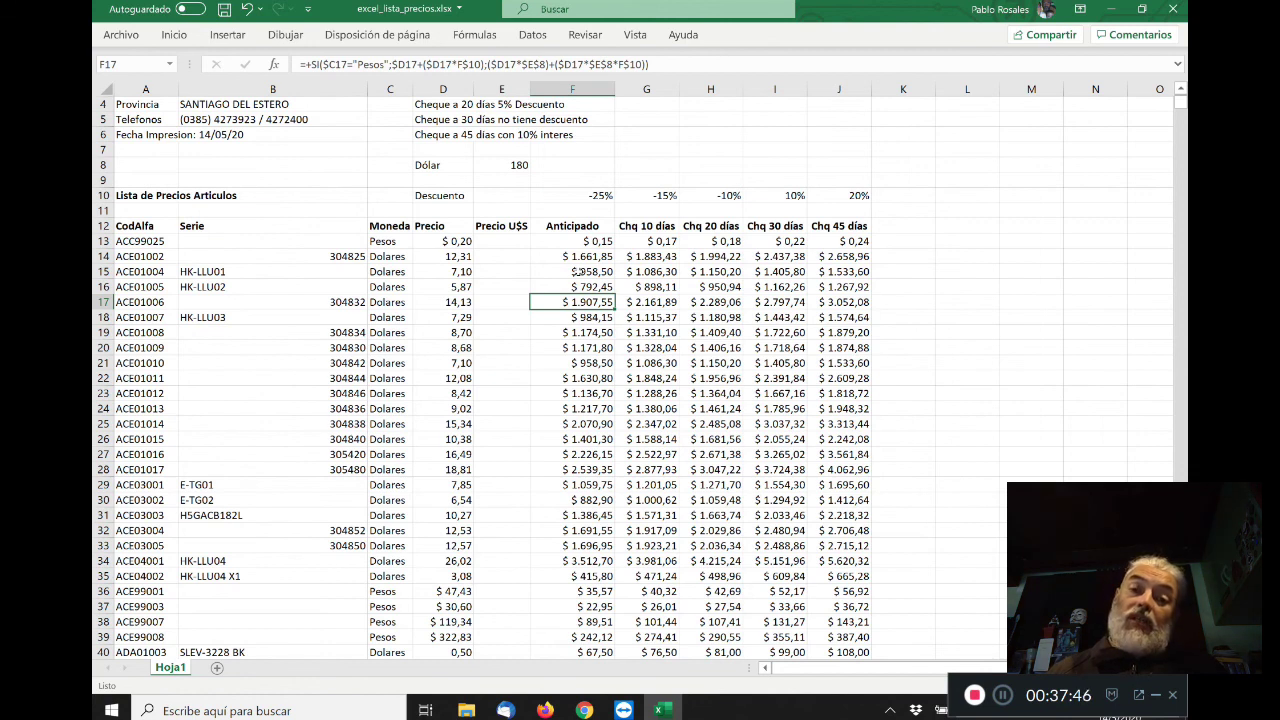
- Go back up column F to examine the Anticipado discount in F10 that the formulas use
key("Up")
key("Up")
key("Up")
key("Up")
key("Up")
key("Up")
key("Up")
key("Up")
key("Up")
key("Down")
key("Down")
key("Down")
key("Up")
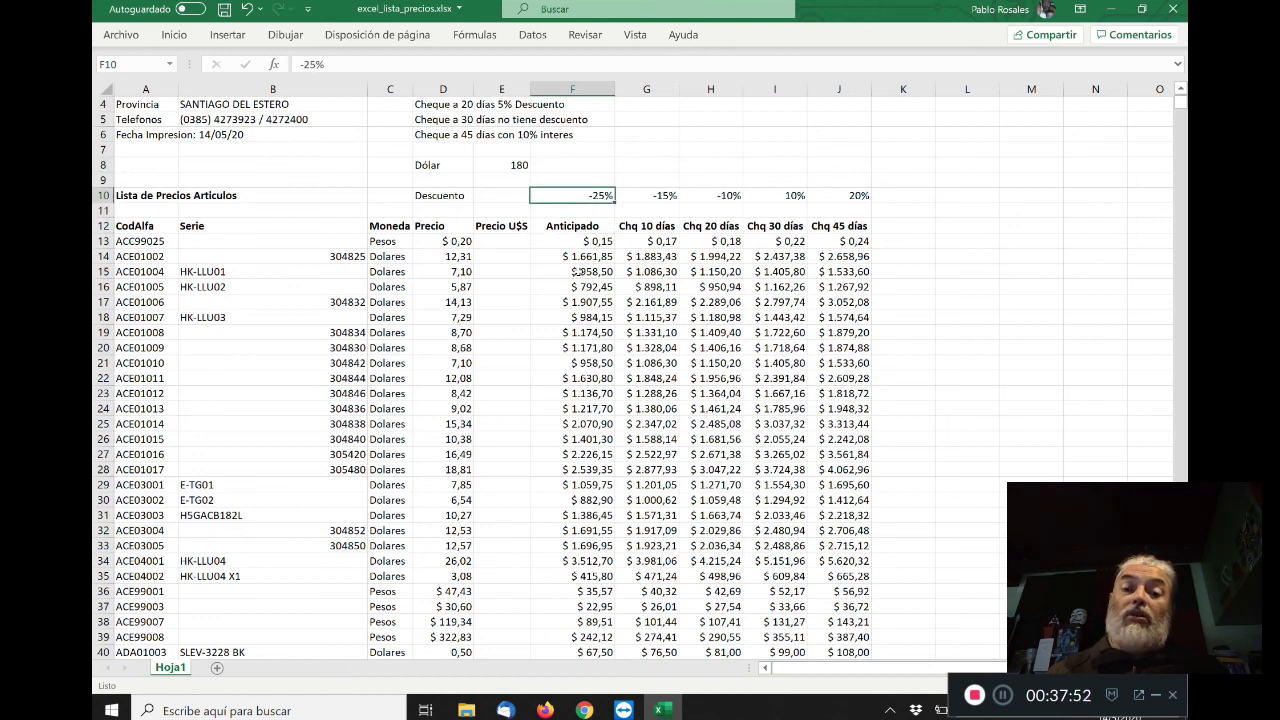